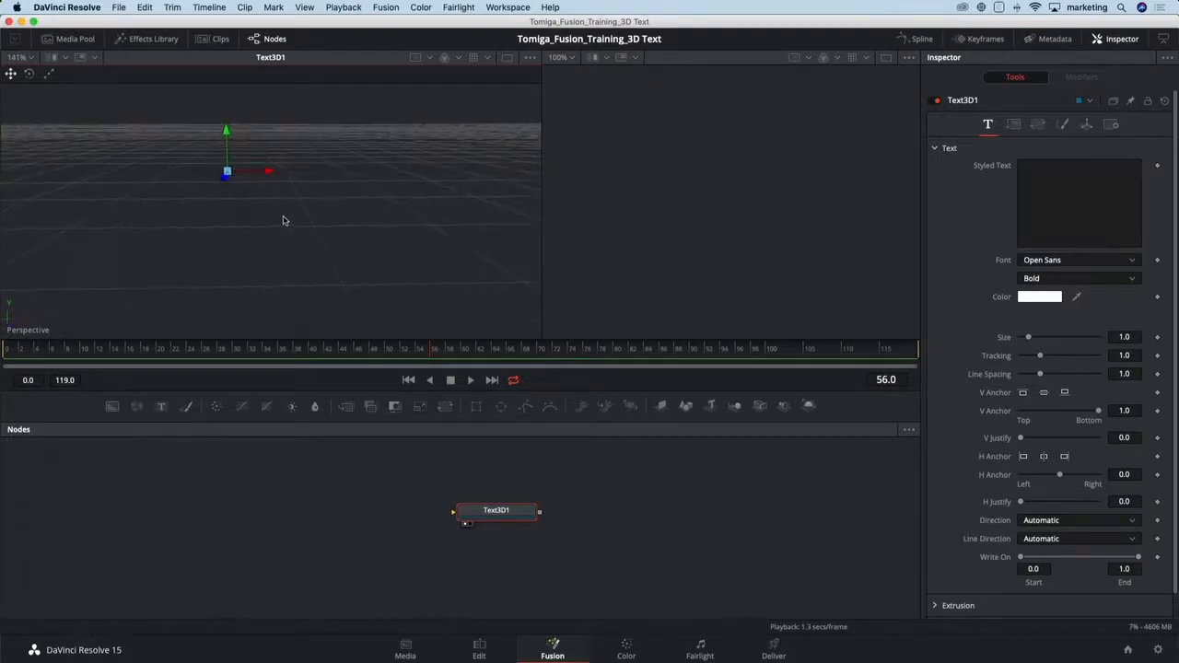
Set the Text3D1 styled text to FUSION and frame the whole word in the 3D view.
{"action": "left_click", "coordinate": [1050, 172]}
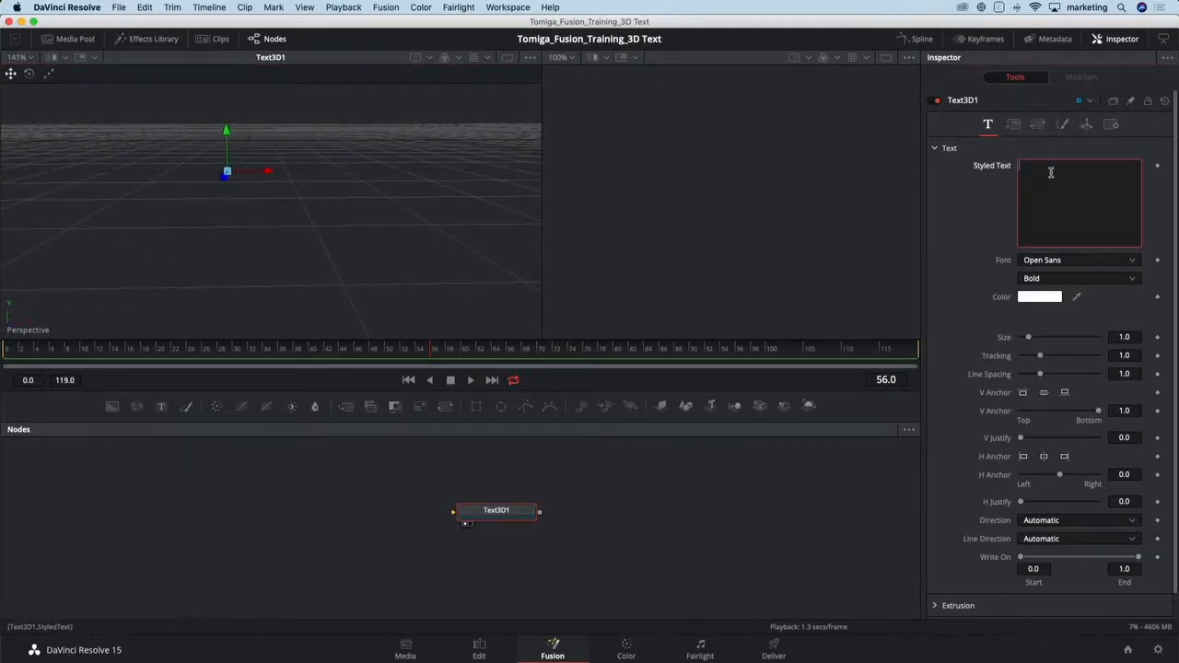
{"action": "type", "text": "FUSION"}
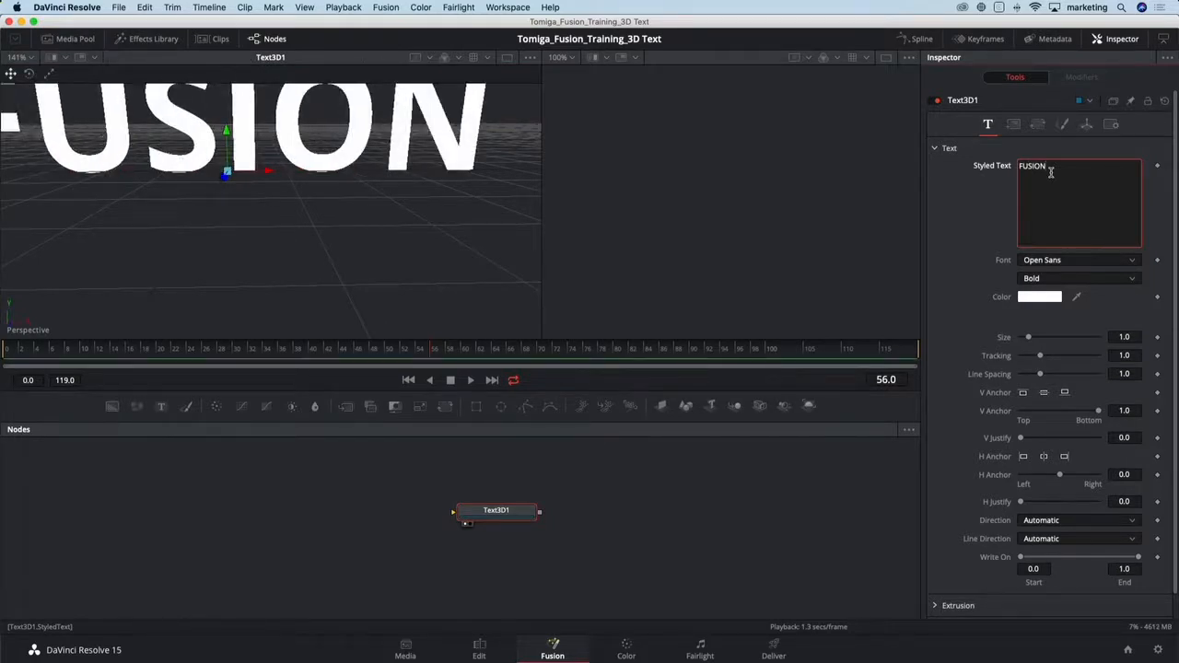
{"action": "scroll", "coordinate": [189, 207], "scroll_direction": "down", "scroll_amount": 2}
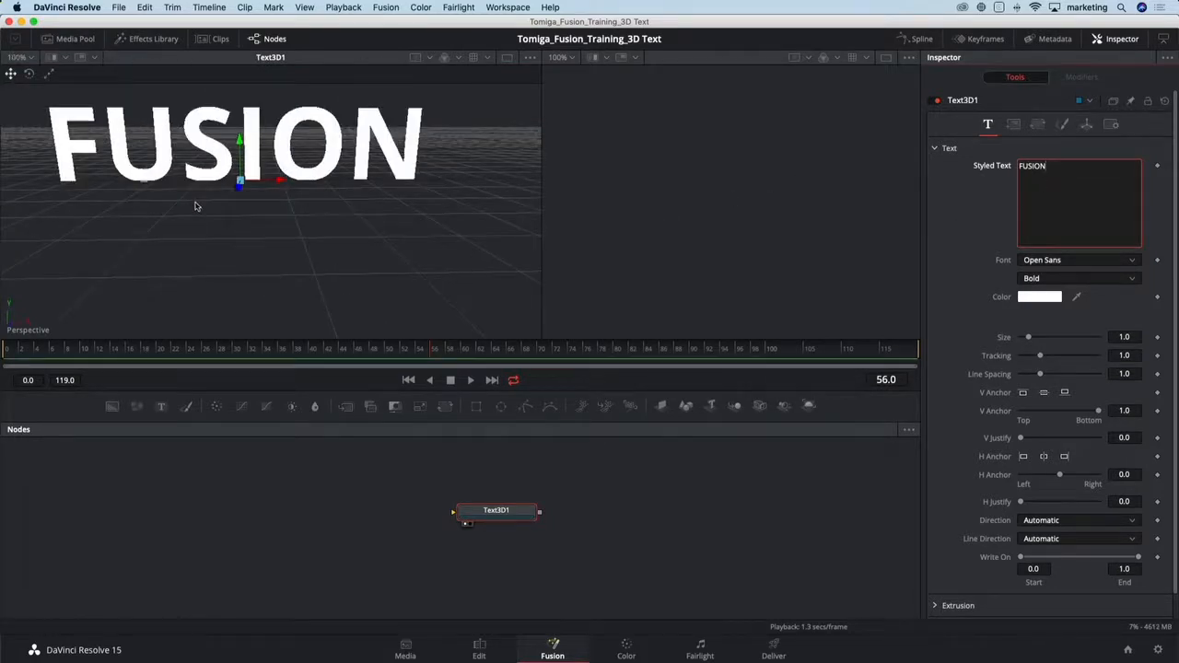
{"action": "left_click_drag", "start_coordinate": [246, 220], "coordinate": [315, 231]}
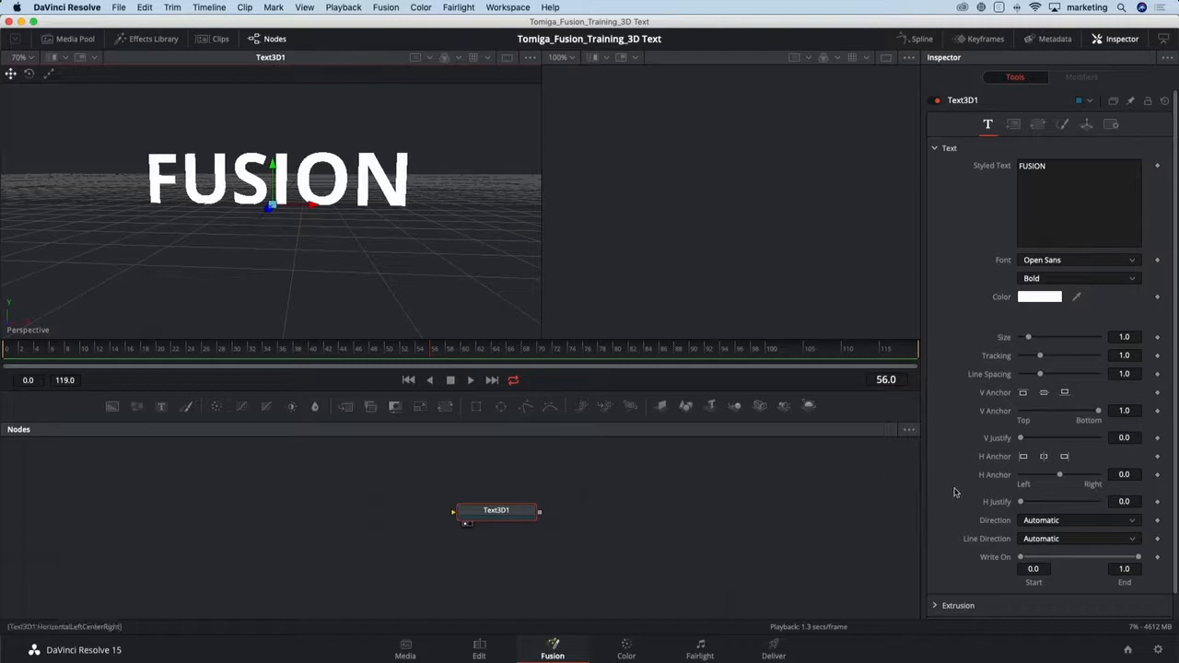
Give the text an extrusion depth of 0.0929, a bevel depth of 0.0063 and a bevel width of 0.0016.
{"action": "scroll", "coordinate": [959, 486], "scroll_direction": "down", "scroll_amount": 2}
{"action": "left_click", "coordinate": [946, 579]}
{"action": "scroll", "coordinate": [960, 558], "scroll_direction": "down", "scroll_amount": 5}
{"action": "left_click_drag", "start_coordinate": [1020, 517], "coordinate": [1041, 521]}
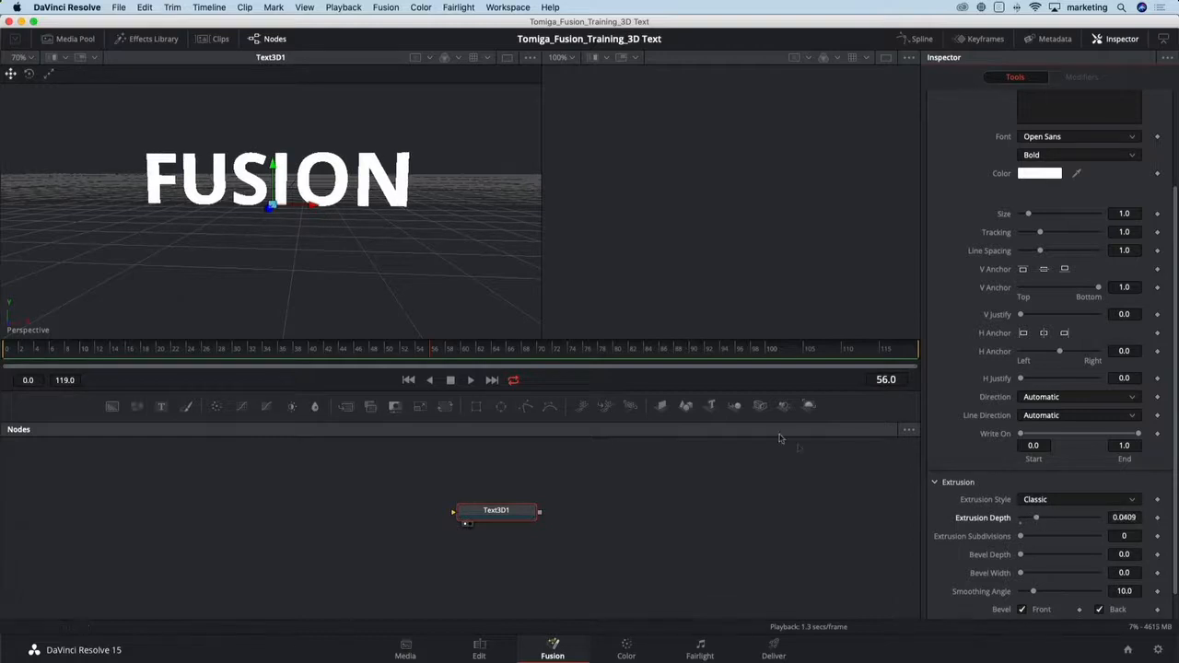
{"action": "left_click_drag", "start_coordinate": [394, 252], "coordinate": [310, 283]}
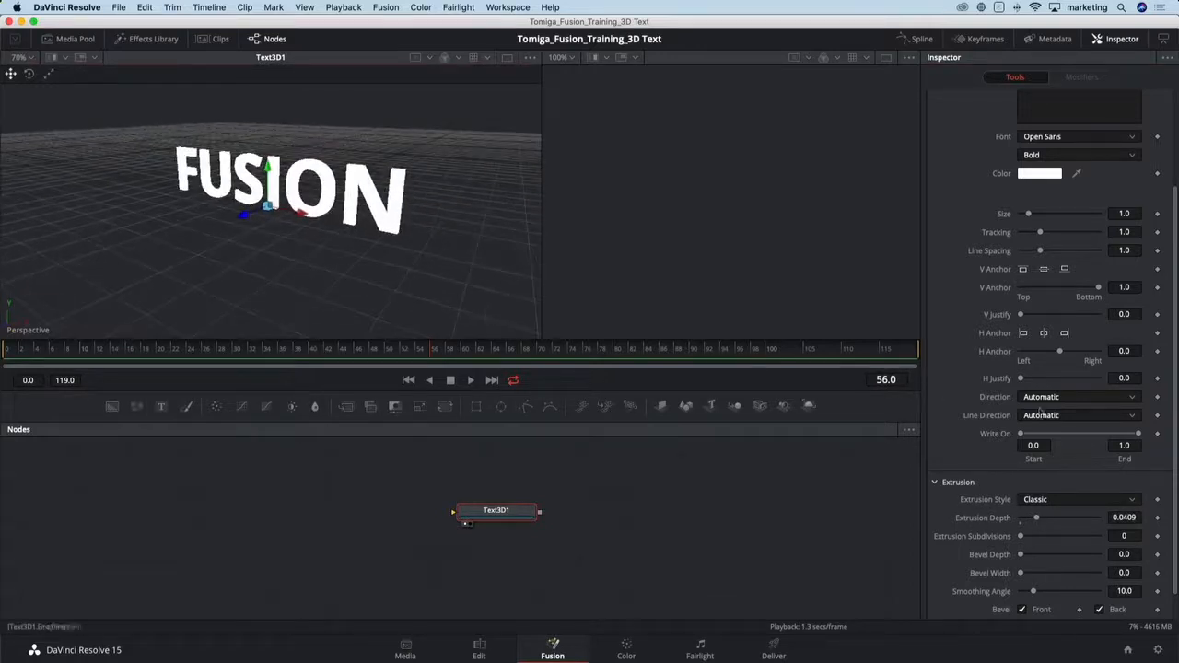
{"action": "left_click_drag", "start_coordinate": [1037, 519], "coordinate": [1025, 575]}
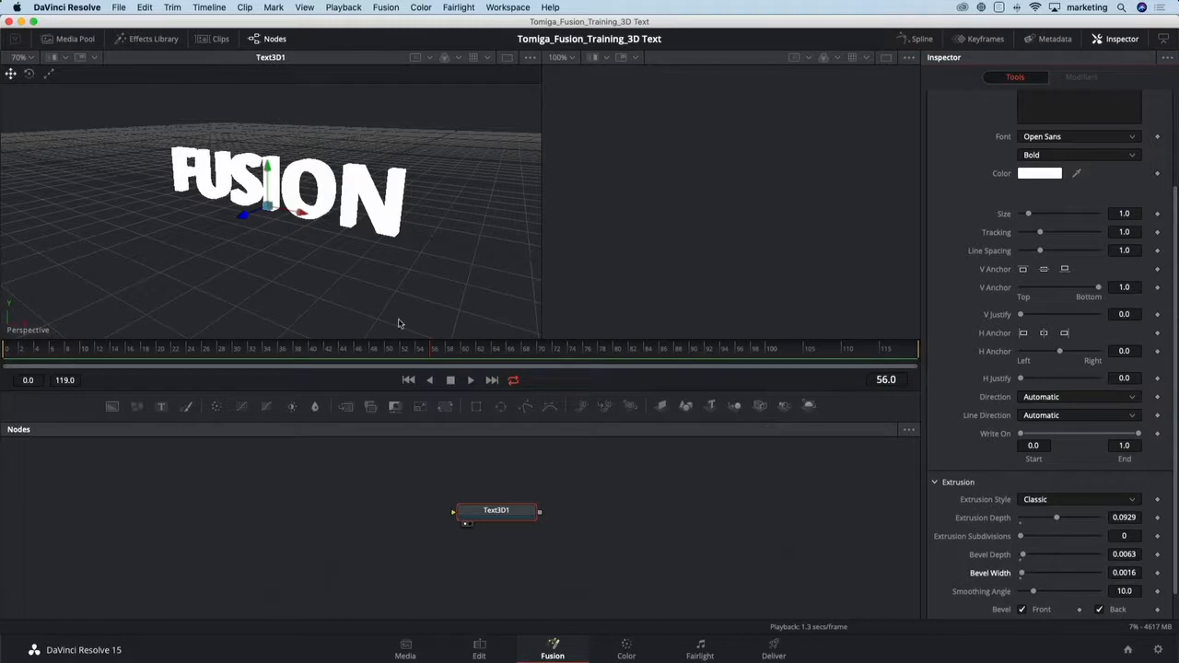
{"action": "left_click_drag", "start_coordinate": [301, 282], "coordinate": [355, 247]}
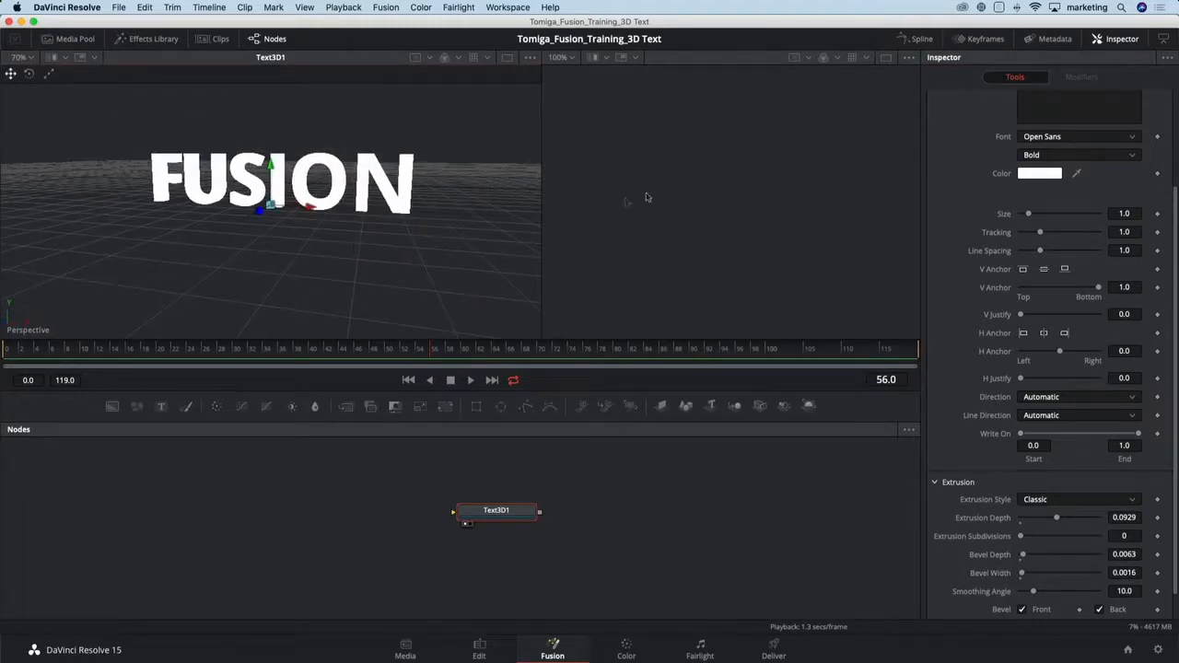
Try a saturated red as the text's material color and set it back to white.
{"action": "scroll", "coordinate": [1031, 129], "scroll_direction": "up", "scroll_amount": 3}
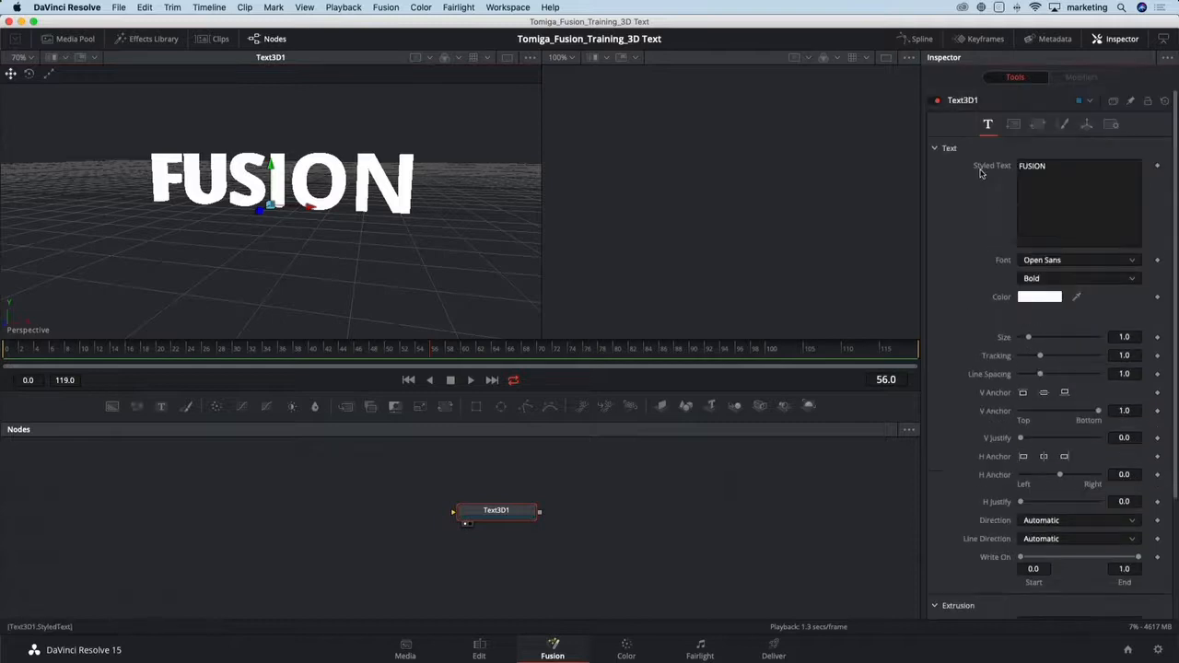
{"action": "left_click", "coordinate": [1063, 124]}
{"action": "mouse_move", "coordinate": [1044, 320]}
{"action": "left_mouse_down"}
{"action": "mouse_move", "coordinate": [1140, 300]}
{"action": "mouse_move", "coordinate": [1135, 309]}
{"action": "mouse_move", "coordinate": [1163, 292]}
{"action": "left_mouse_up"}
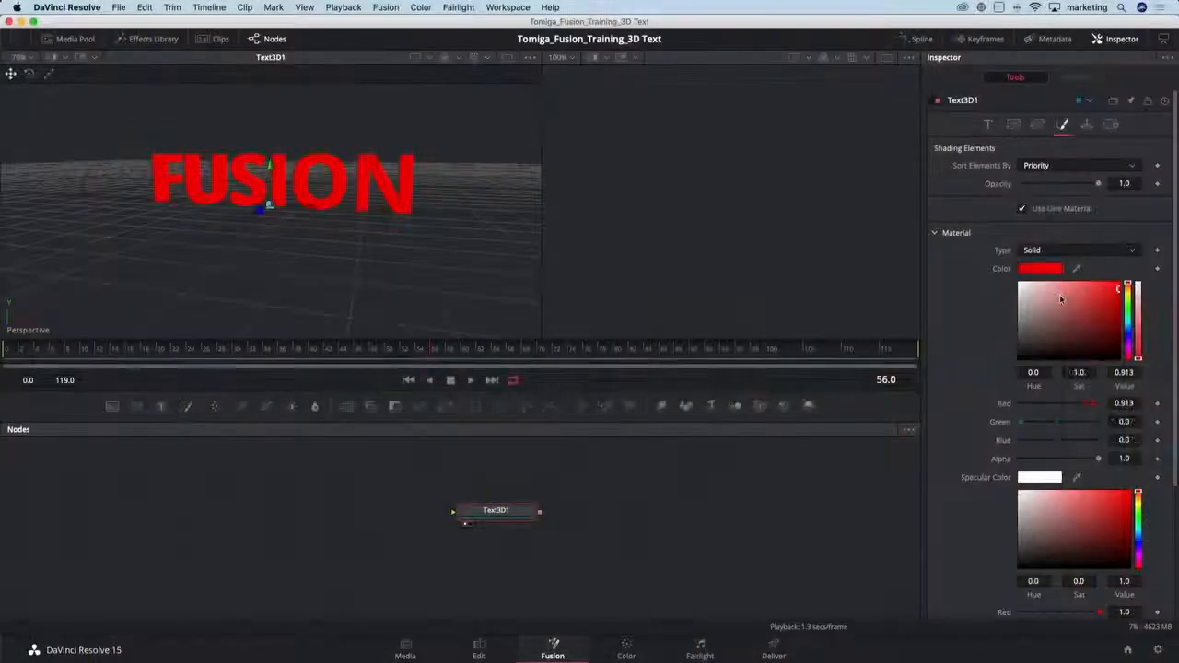
{"action": "left_click", "coordinate": [1059, 294]}
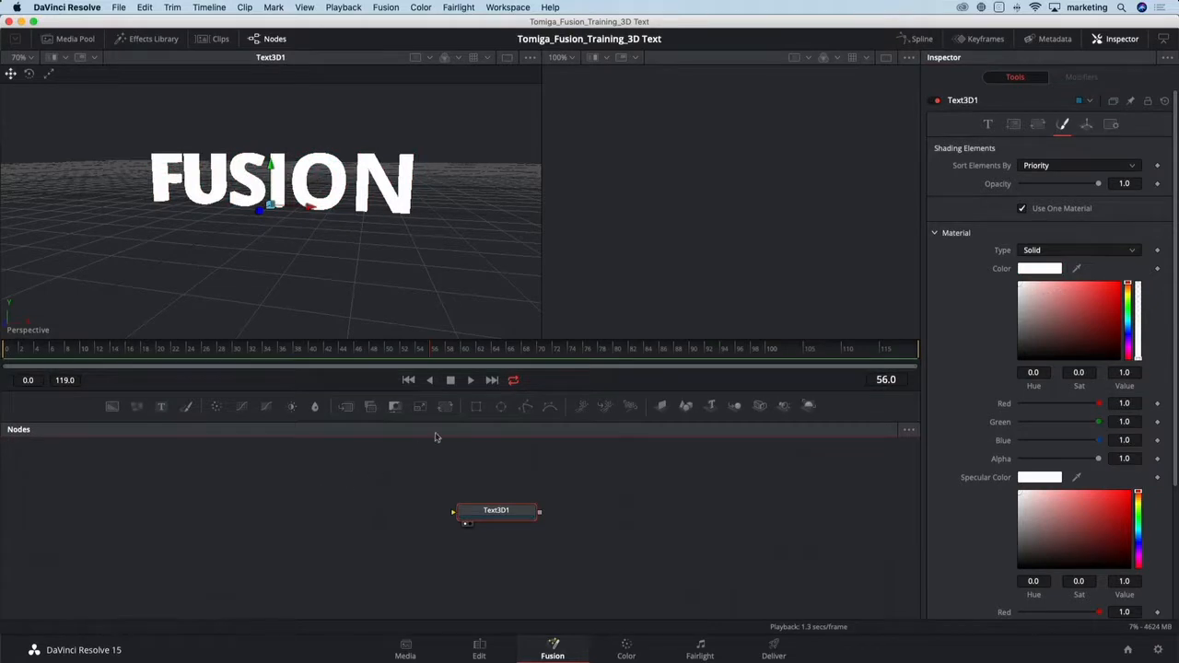
Add a Ward material node and arrange it above the Text3D1 node with more room in the node graph.
{"action": "left_click_drag", "start_coordinate": [437, 422], "coordinate": [439, 380]}
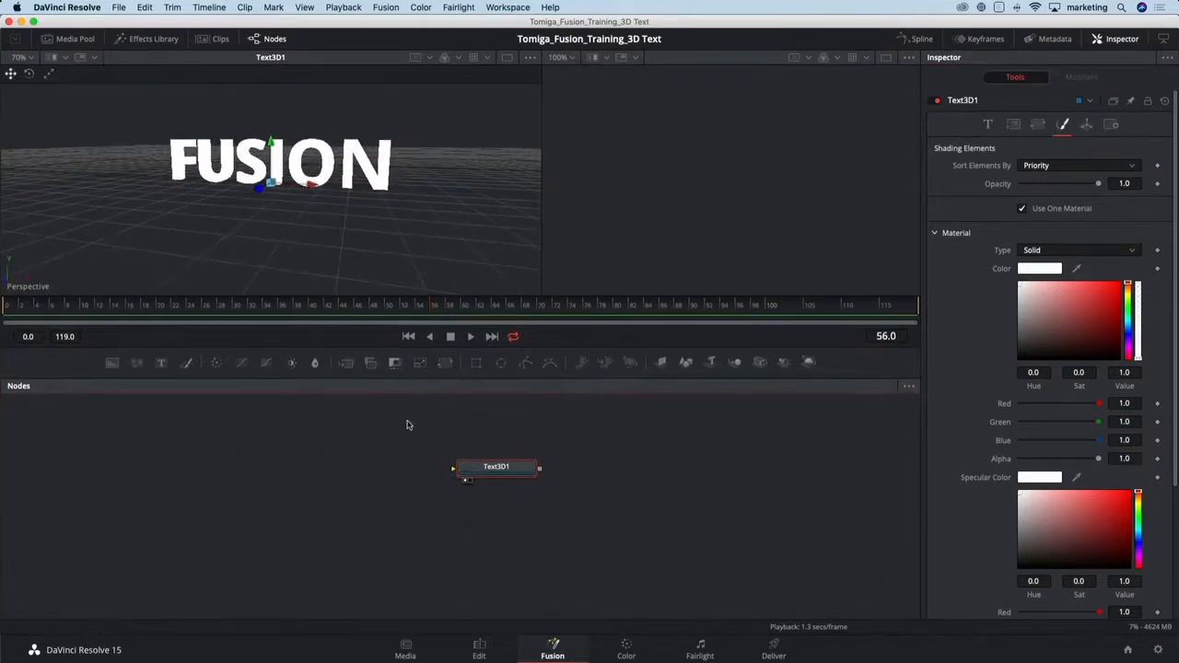
{"action": "key", "text": "shift+space"}
{"action": "type", "text": "wa"}
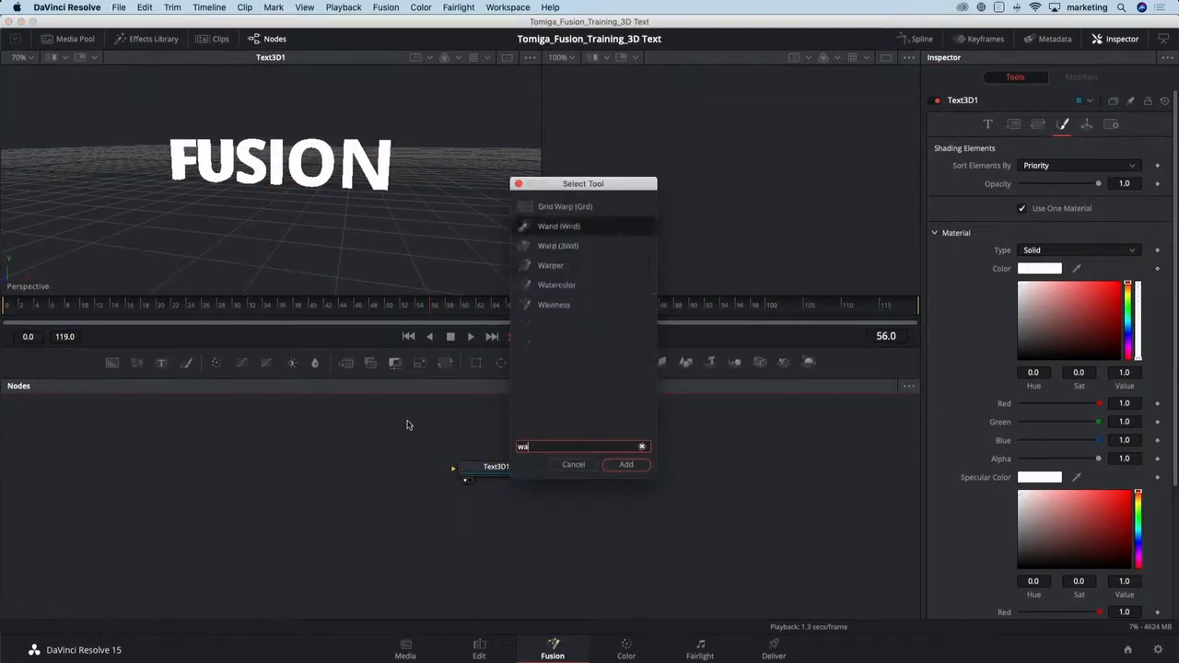
{"action": "type", "text": "rd"}
{"action": "key", "text": "Return"}
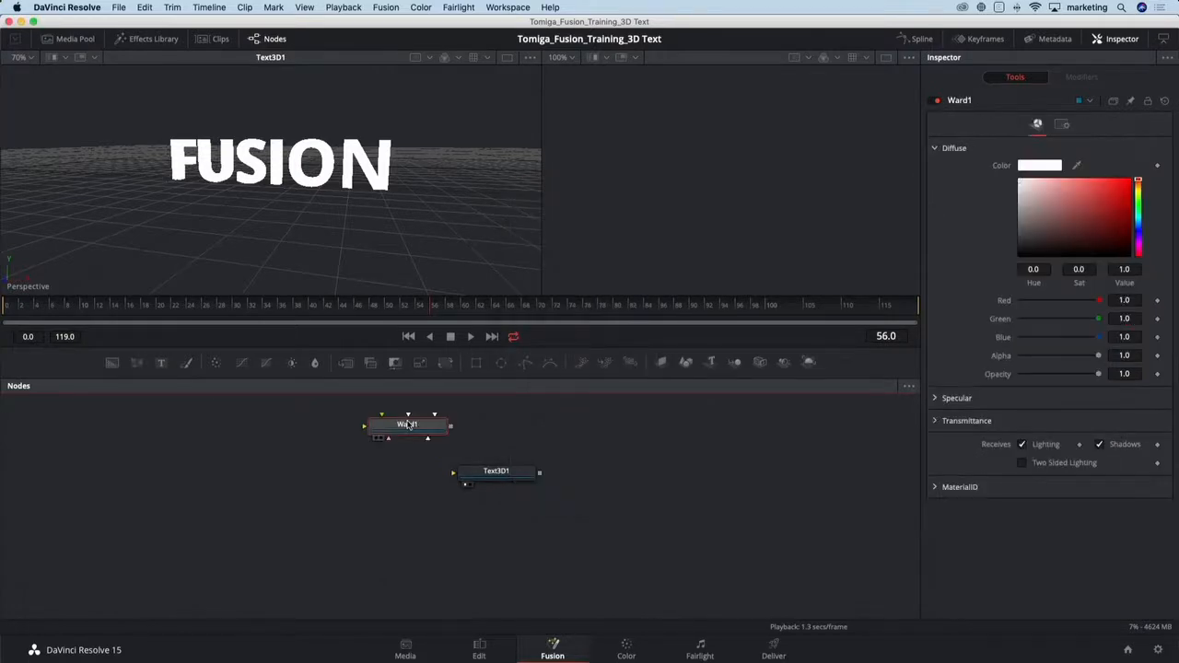
{"action": "left_click_drag", "start_coordinate": [460, 525], "coordinate": [413, 580]}
{"action": "left_click_drag", "start_coordinate": [374, 491], "coordinate": [572, 431]}
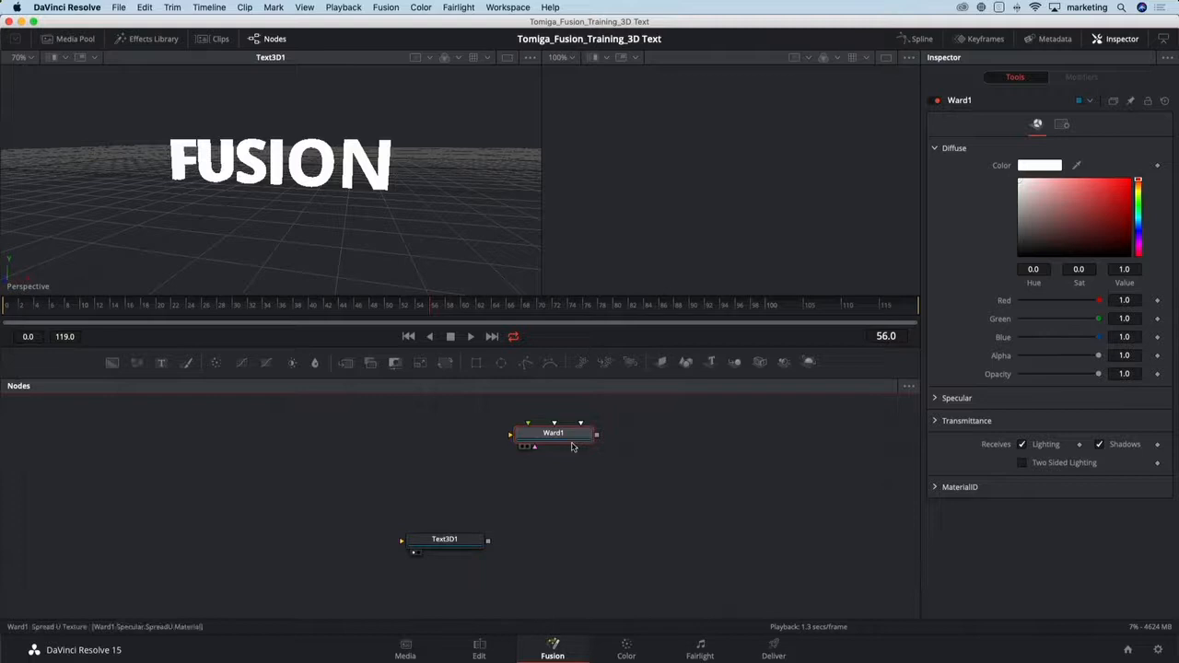
Add a Reflect node after Ward1 and display its material in the second viewer.
{"action": "key", "text": "shift+space"}
{"action": "type", "text": "re"}
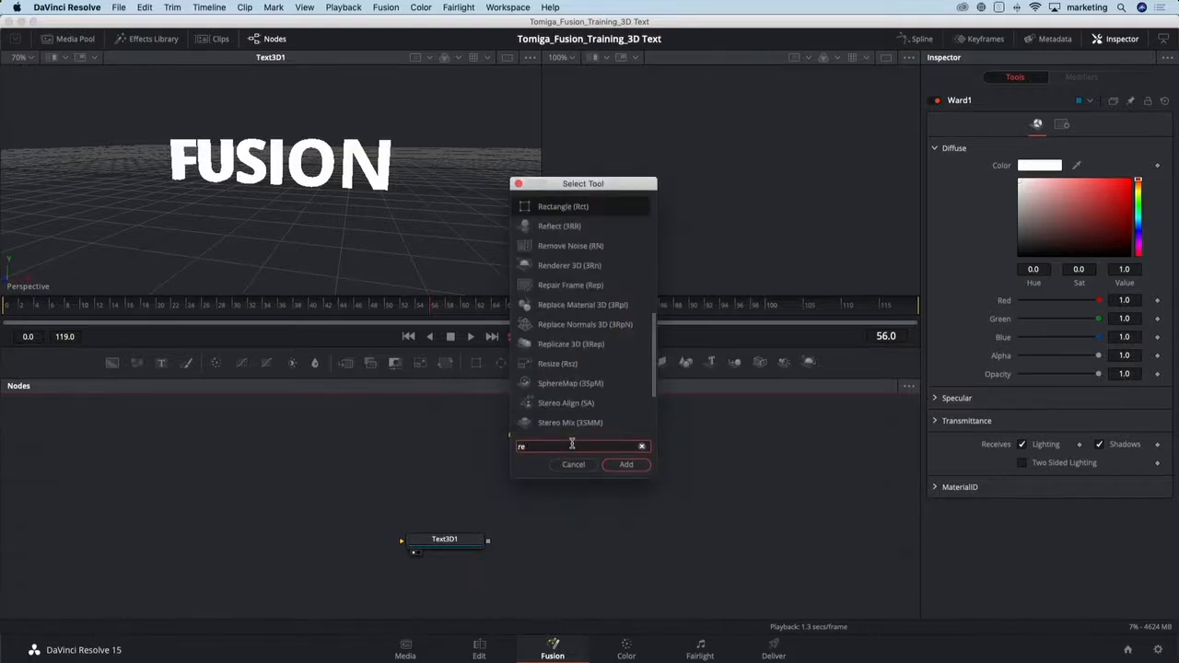
{"action": "type", "text": "f"}
{"action": "key", "text": "Return"}
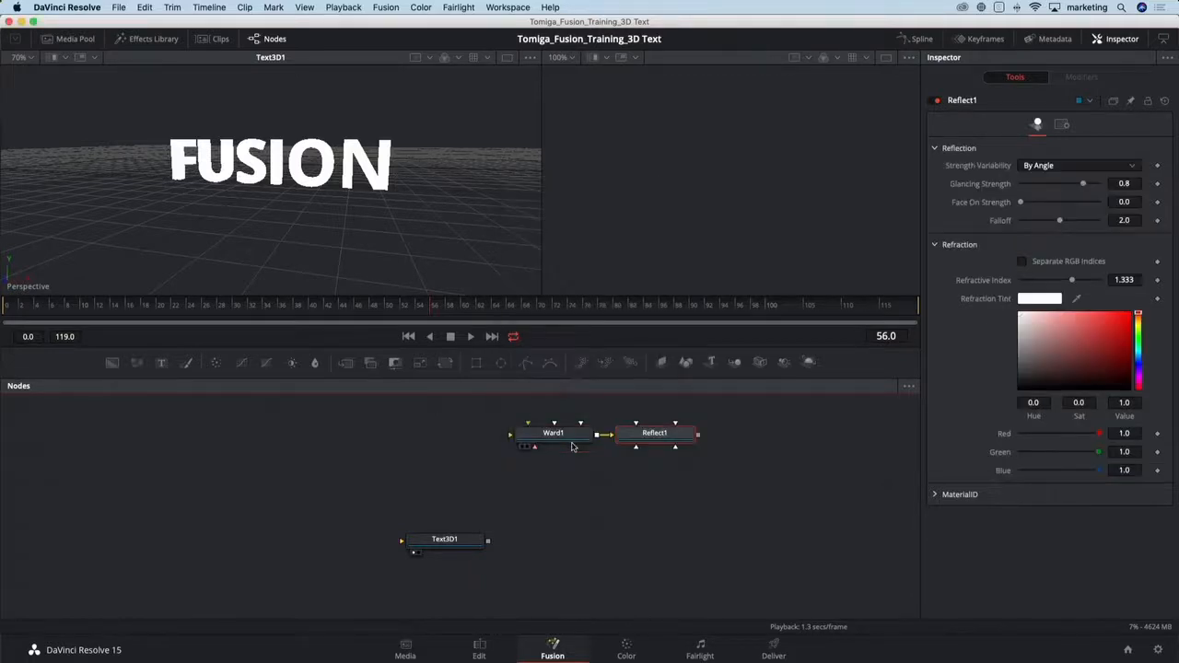
{"action": "left_click_drag", "start_coordinate": [635, 440], "coordinate": [660, 275]}
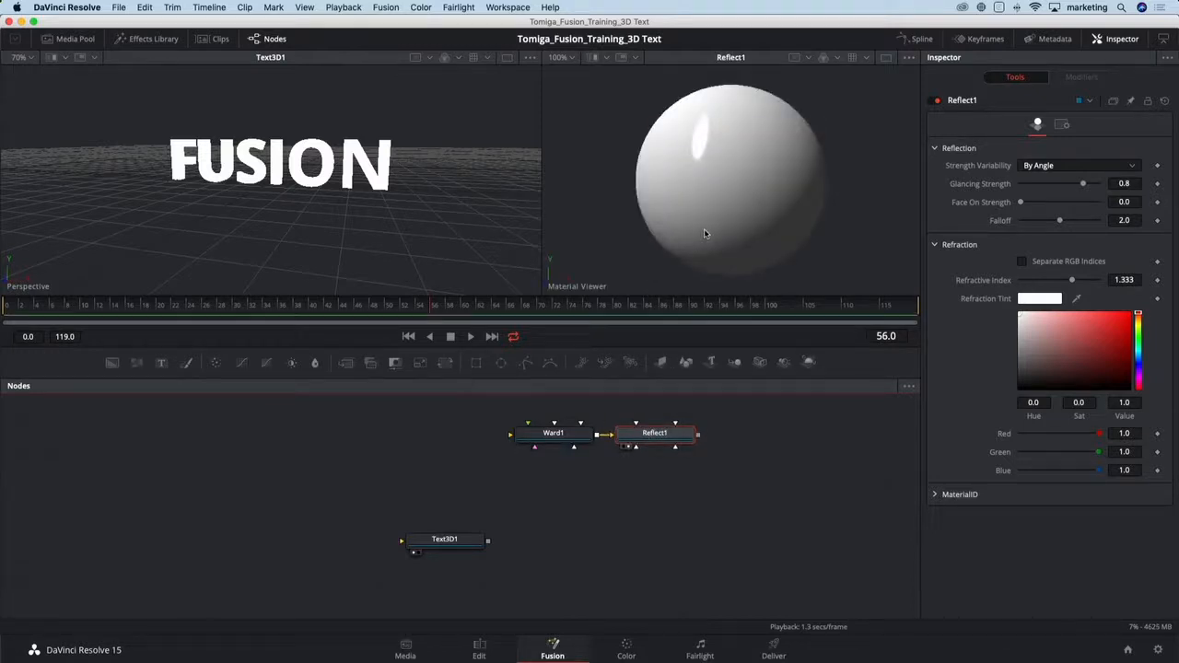
Set Ward1's diffuse color to dark red with saturation 0.88 and value 0.63, and its alpha and opacity to 0.472.
{"action": "left_click", "coordinate": [558, 437]}
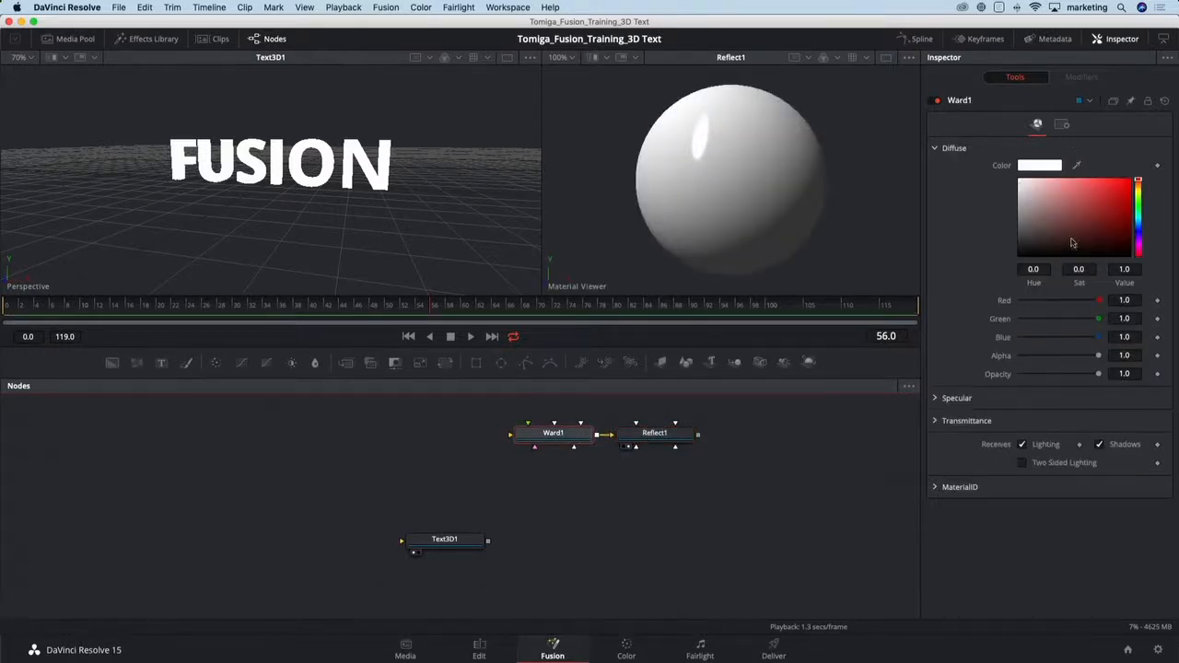
{"action": "left_click_drag", "start_coordinate": [1111, 215], "coordinate": [1116, 210]}
{"action": "left_click_drag", "start_coordinate": [1098, 355], "coordinate": [1059, 378]}
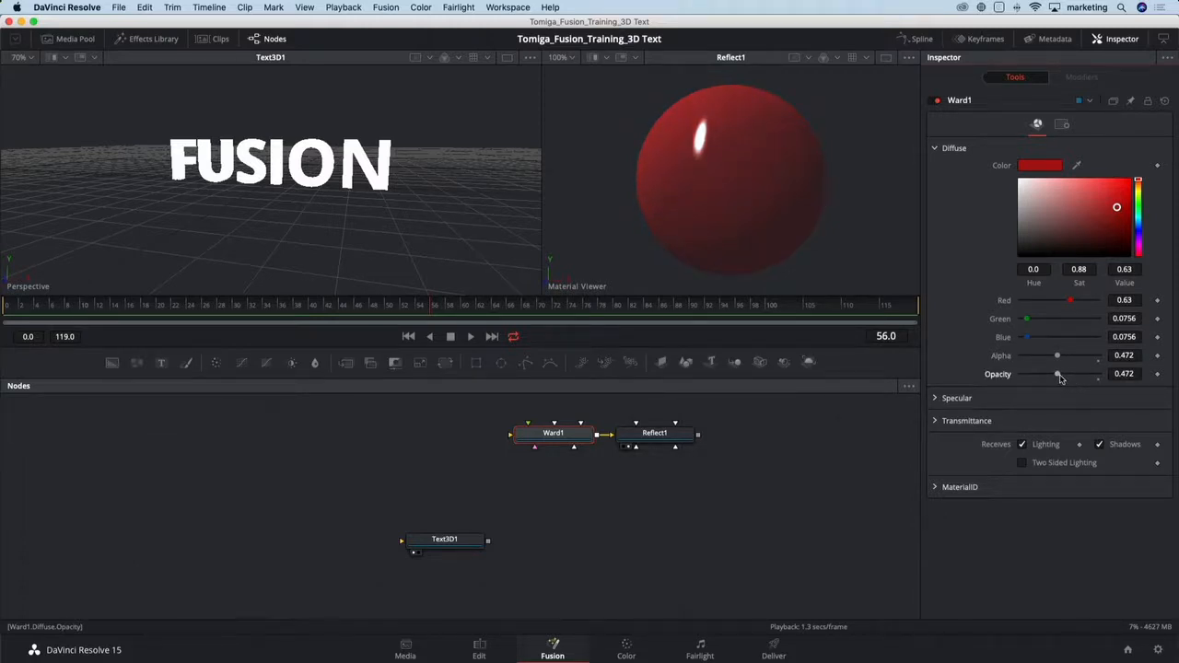
Add a separate Shape 3D node in the empty area of the node graph and display it in the first viewer.
{"action": "scroll", "coordinate": [324, 482], "scroll_direction": "down", "scroll_amount": 3}
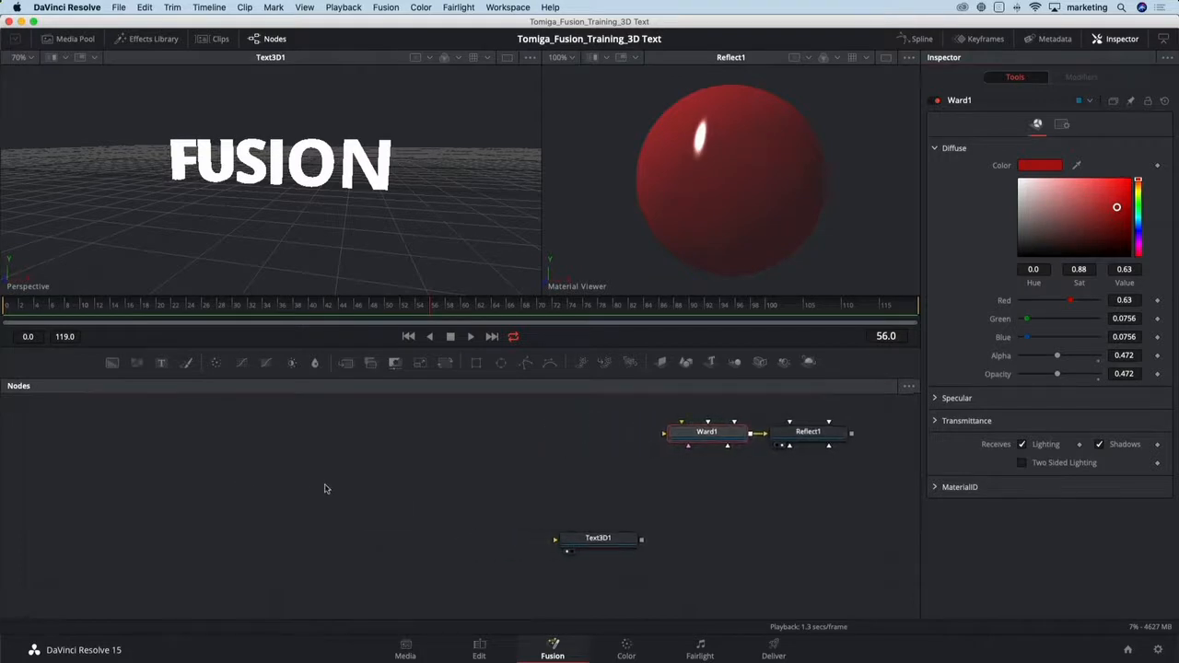
{"action": "scroll", "coordinate": [311, 487], "scroll_direction": "down", "scroll_amount": 1}
{"action": "left_click", "coordinate": [287, 471]}
{"action": "left_click_drag", "start_coordinate": [263, 470], "coordinate": [356, 464]}
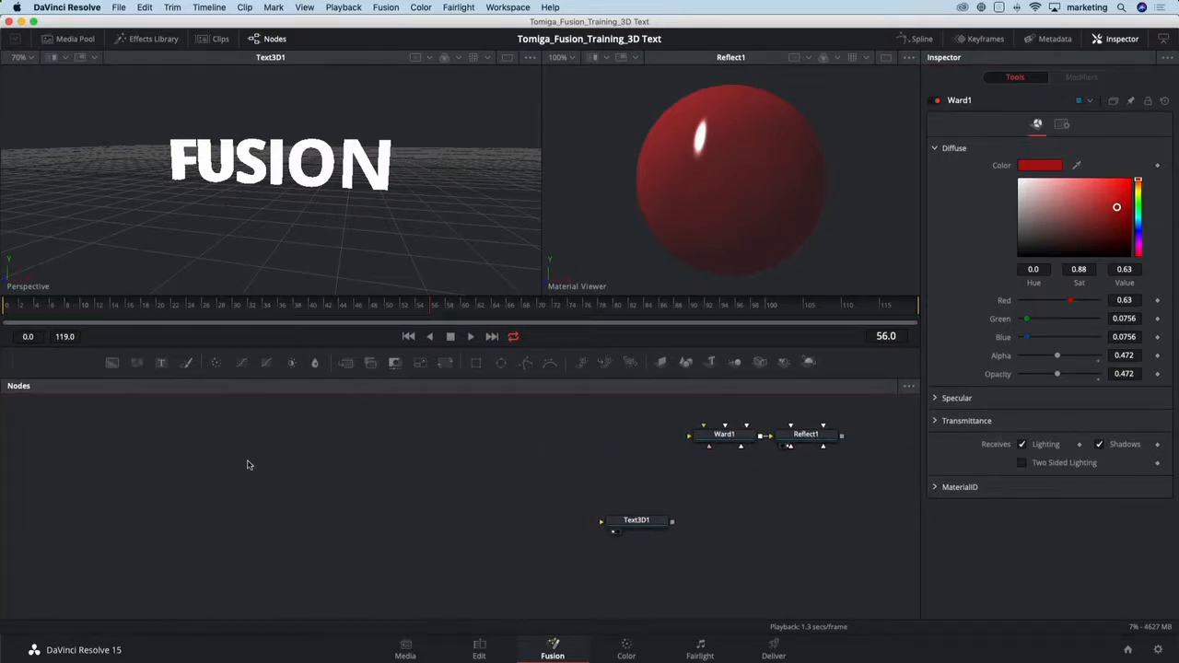
{"action": "key", "text": "shift+space"}
{"action": "type", "text": "shap"}
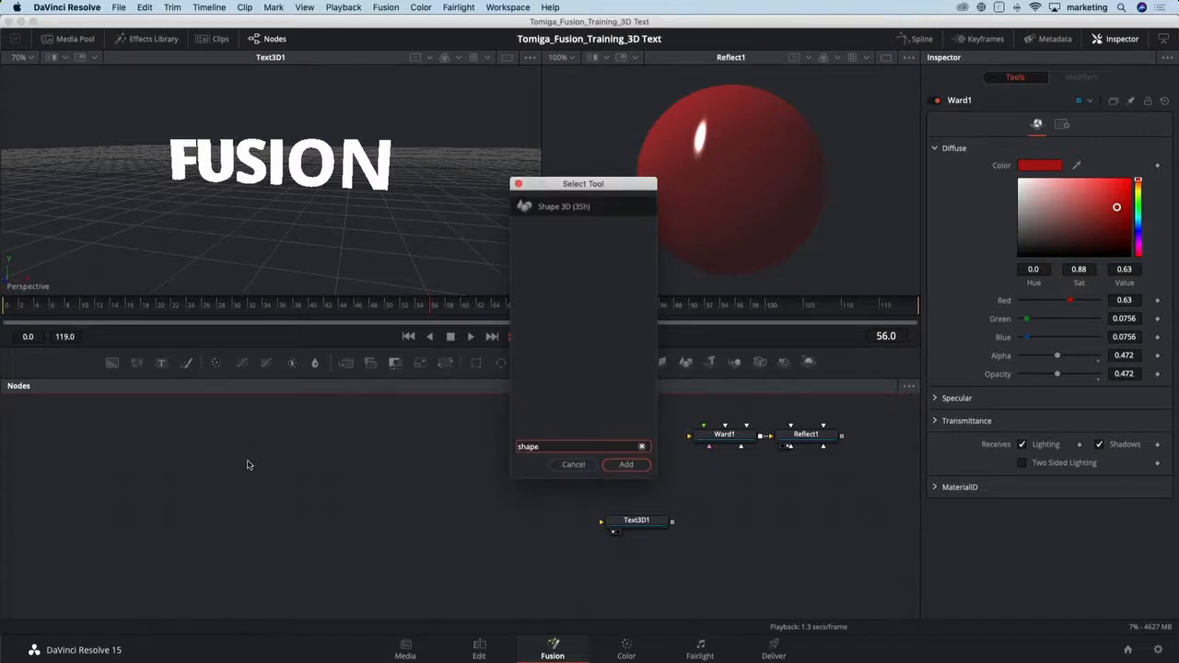
{"action": "type", "text": "e"}
{"action": "key", "text": "Return"}
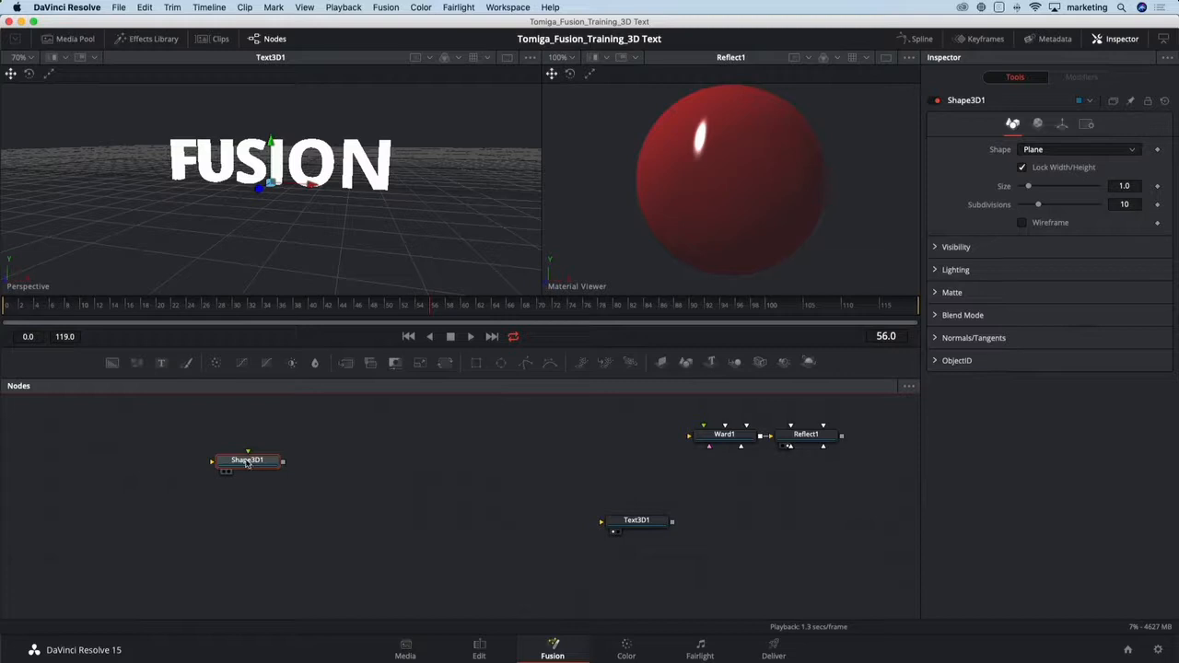
{"action": "key", "text": "1"}
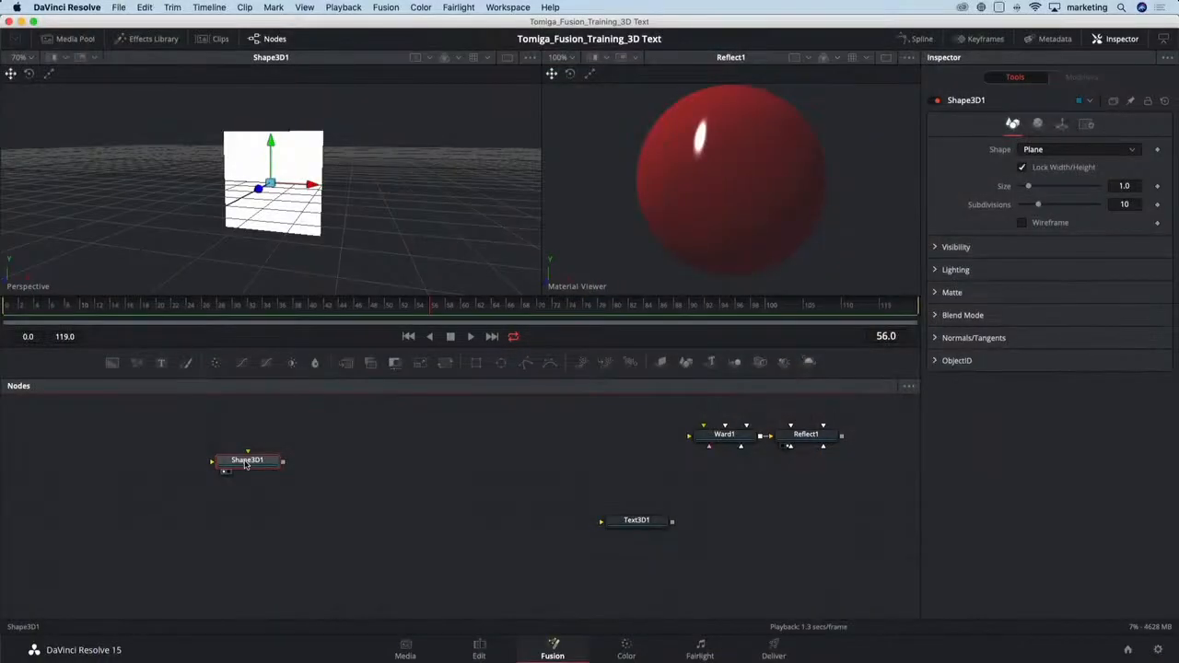
Add a Spherical Camera merged with Shape3D1 and display the Merge3D1 scene in the first viewer.
{"action": "key", "text": "shift+space"}
{"action": "type", "text": "shape"}
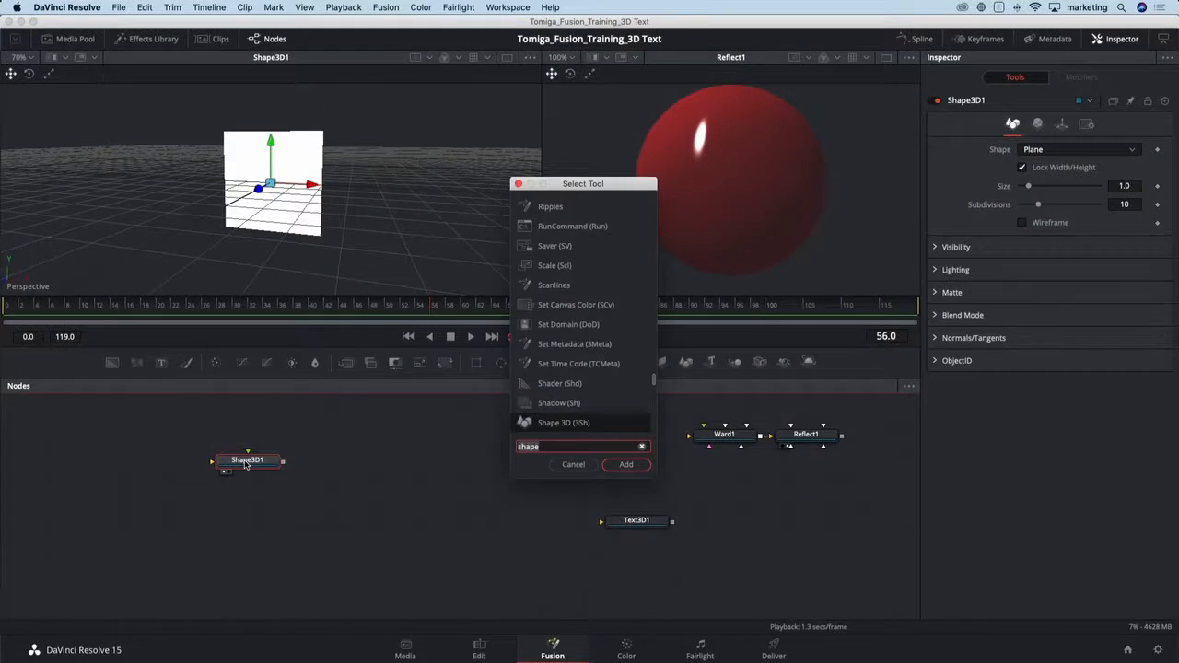
{"action": "key", "text": "BackSpace"}
{"action": "key", "text": "BackSpace"}
{"action": "key", "text": "BackSpace"}
{"action": "type", "text": "per"}
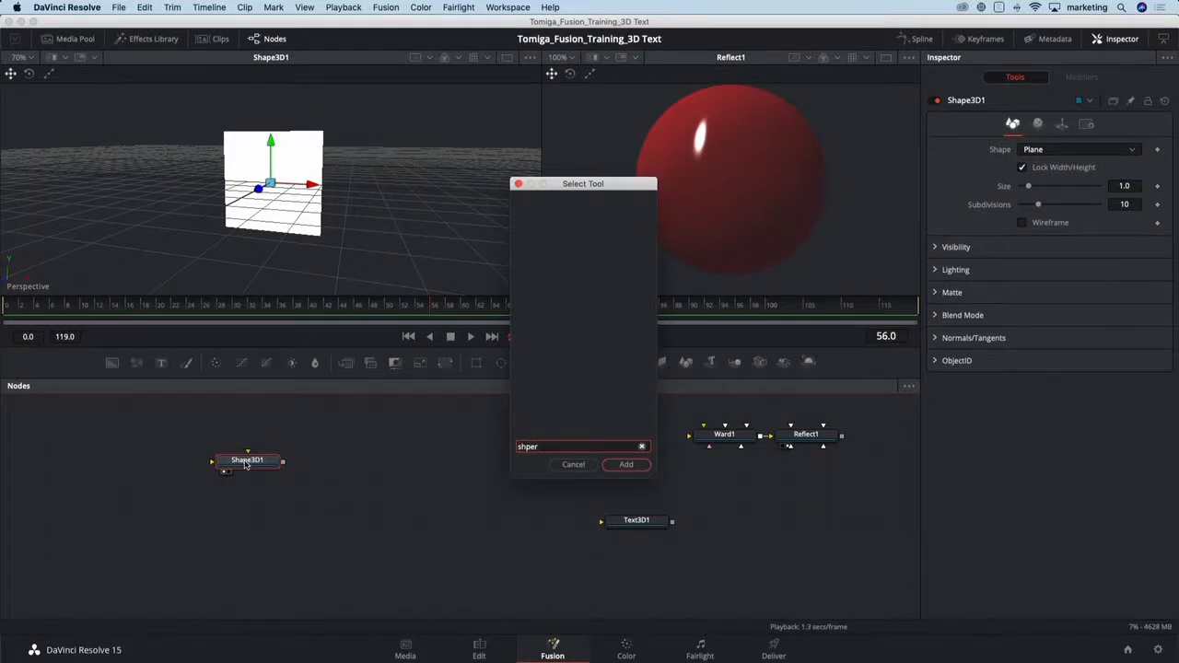
{"action": "key", "text": "BackSpace"}
{"action": "key", "text": "BackSpace"}
{"action": "key", "text": "BackSpace"}
{"action": "key", "text": "BackSpace"}
{"action": "type", "text": "pher"}
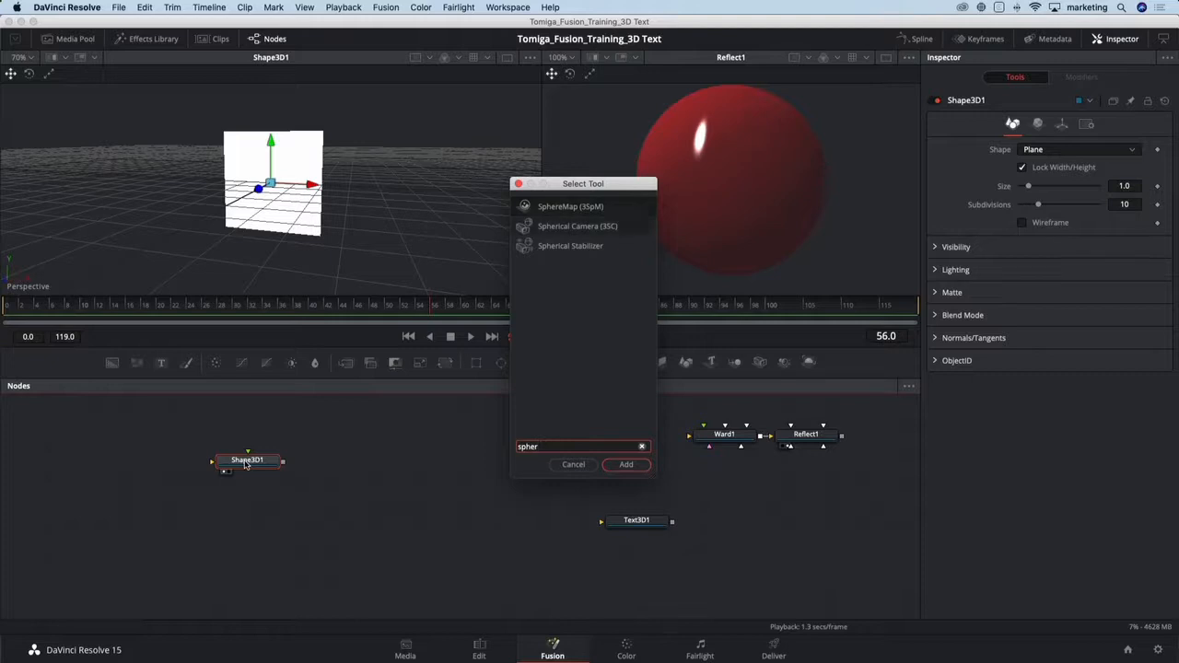
{"action": "key", "text": "Down"}
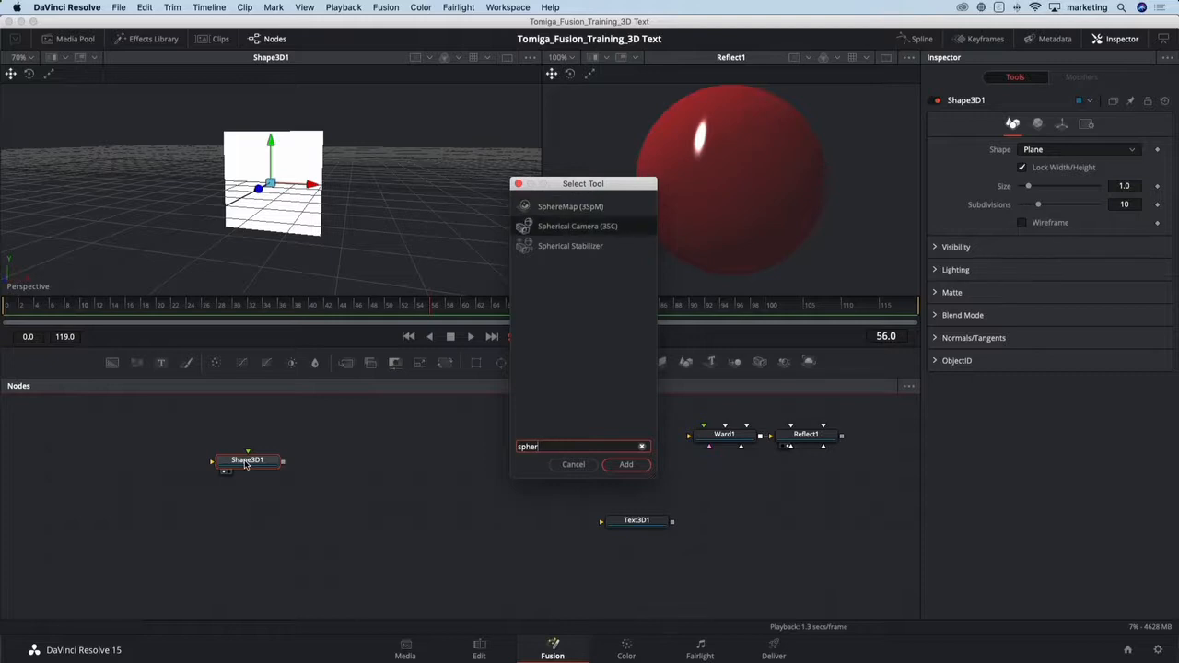
{"action": "key", "text": "Return"}
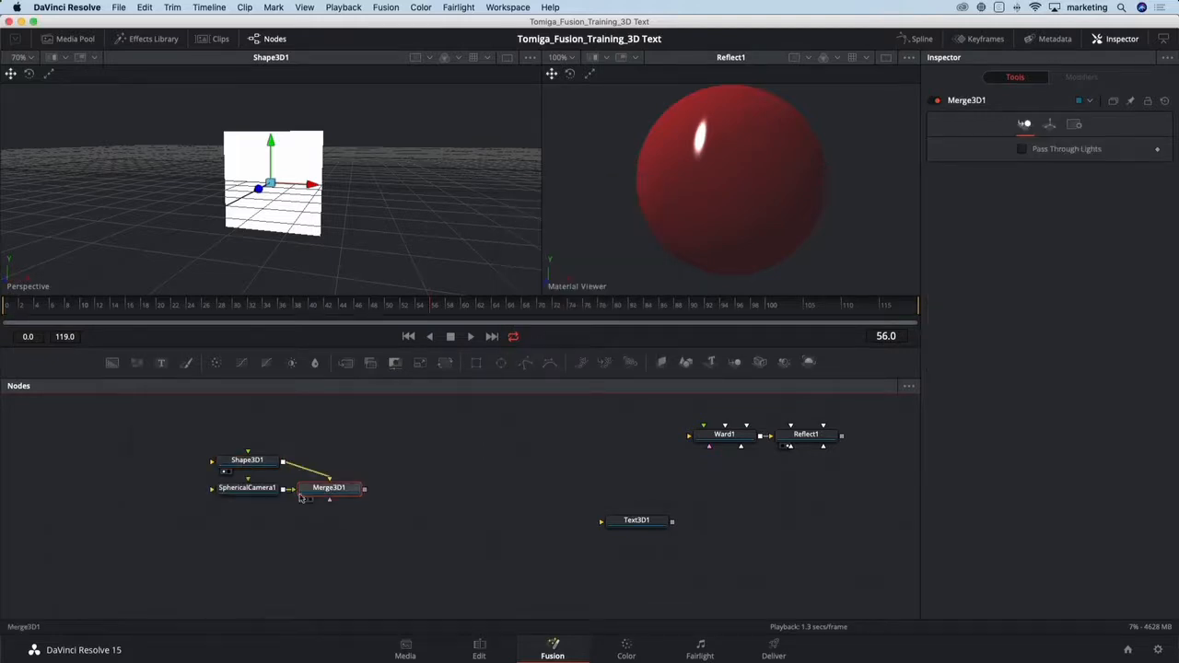
{"action": "key", "text": "1"}
{"action": "left_click_drag", "start_coordinate": [331, 226], "coordinate": [260, 225]}
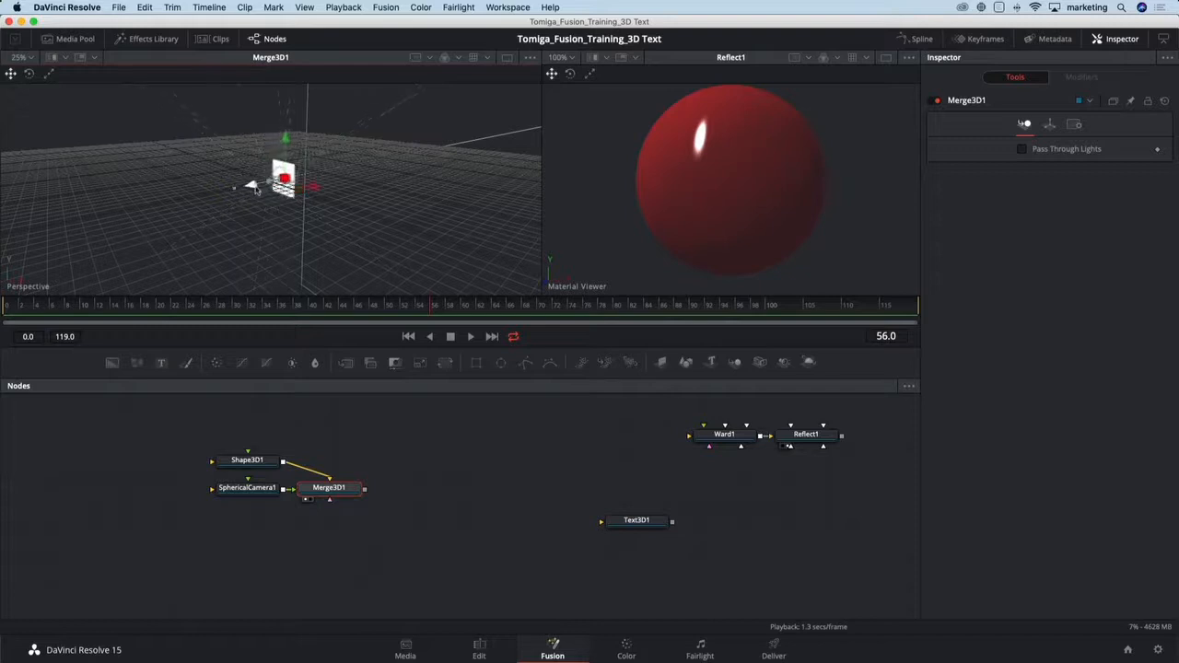
Move the Shape3D1 plane away from the spherical camera, back along the Z axis and sideways along the X axis.
{"action": "left_click", "coordinate": [267, 183]}
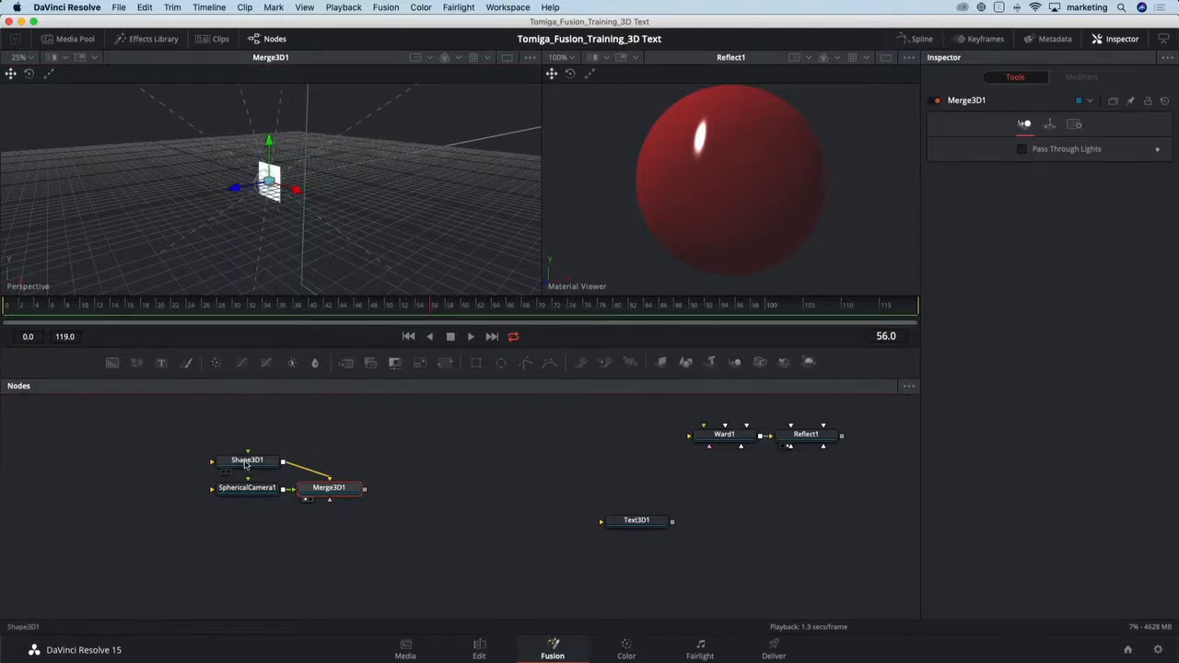
{"action": "left_click_drag", "start_coordinate": [232, 193], "coordinate": [367, 164]}
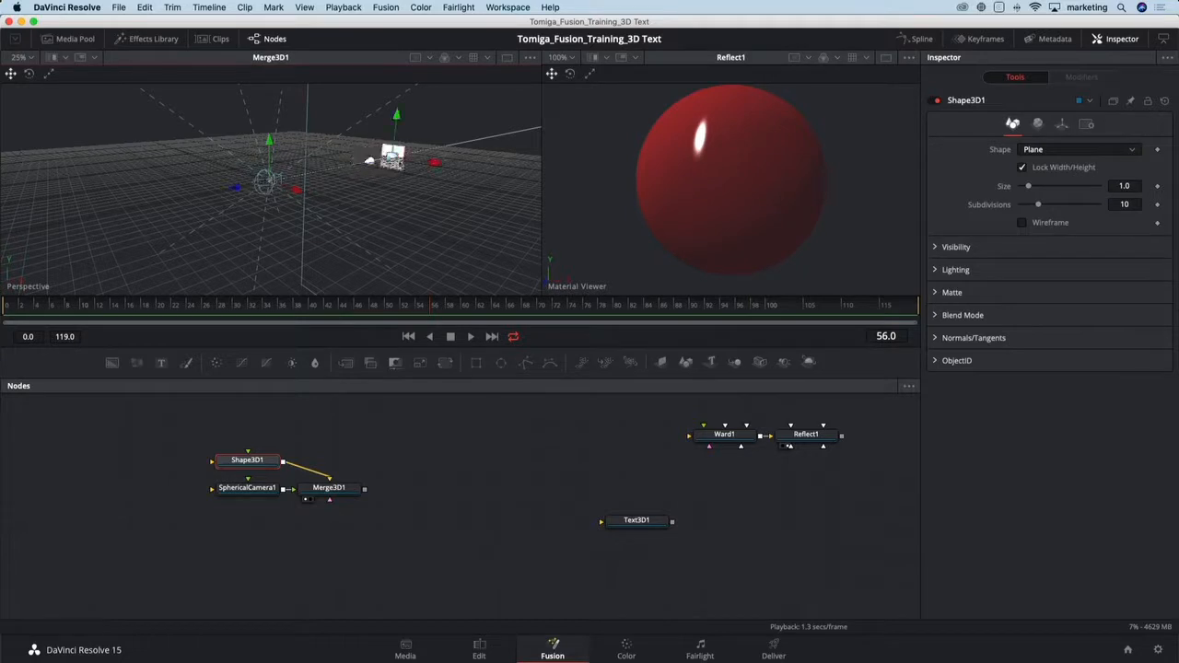
{"action": "scroll", "coordinate": [352, 219], "scroll_direction": "down", "scroll_amount": 2}
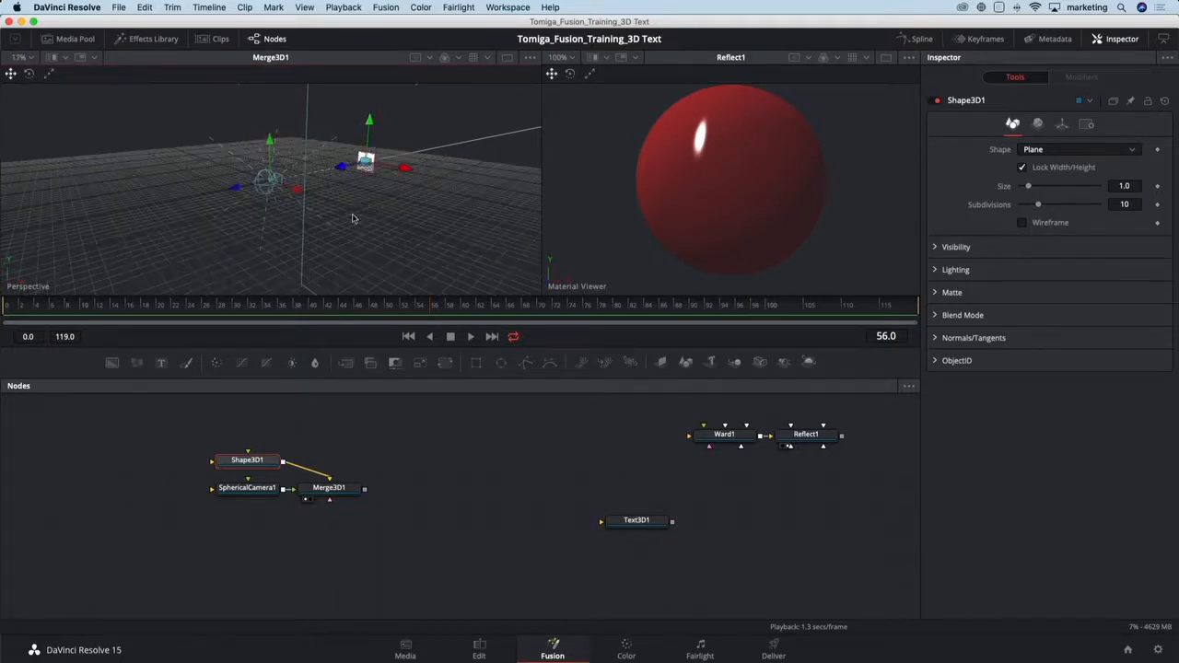
{"action": "left_click_drag", "start_coordinate": [368, 164], "coordinate": [285, 148]}
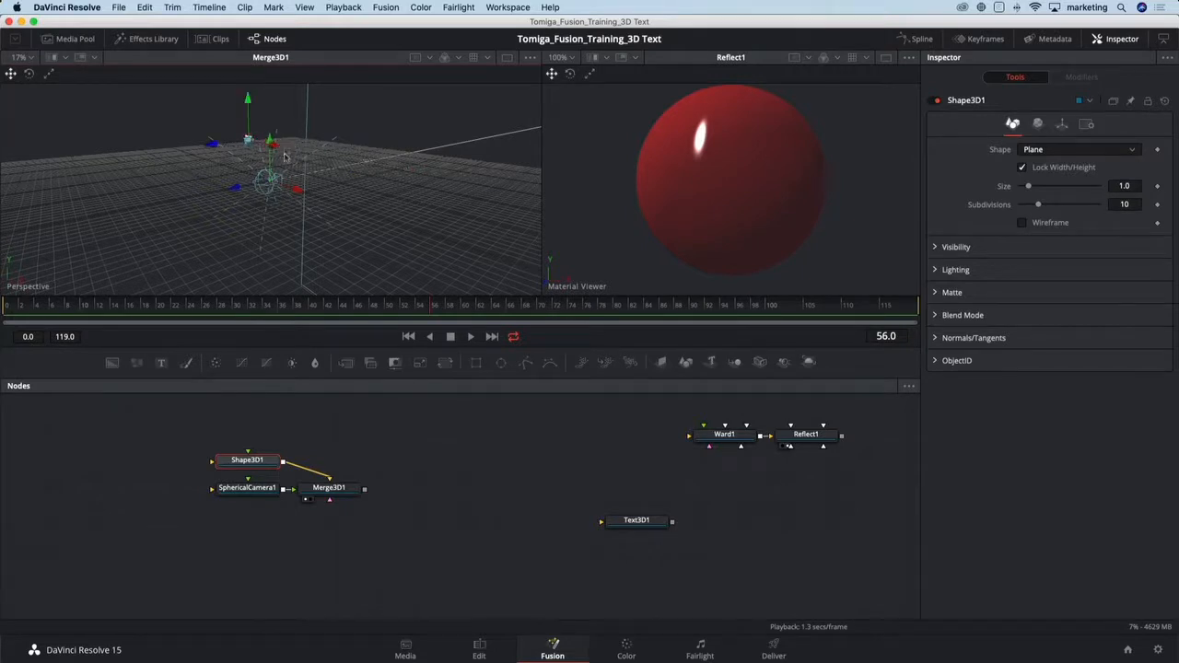
Insert a Duplicate 3D node between Shape3D1 and Merge3D1 and set its last copy to 25.
{"action": "left_click_drag", "start_coordinate": [237, 221], "coordinate": [297, 252]}
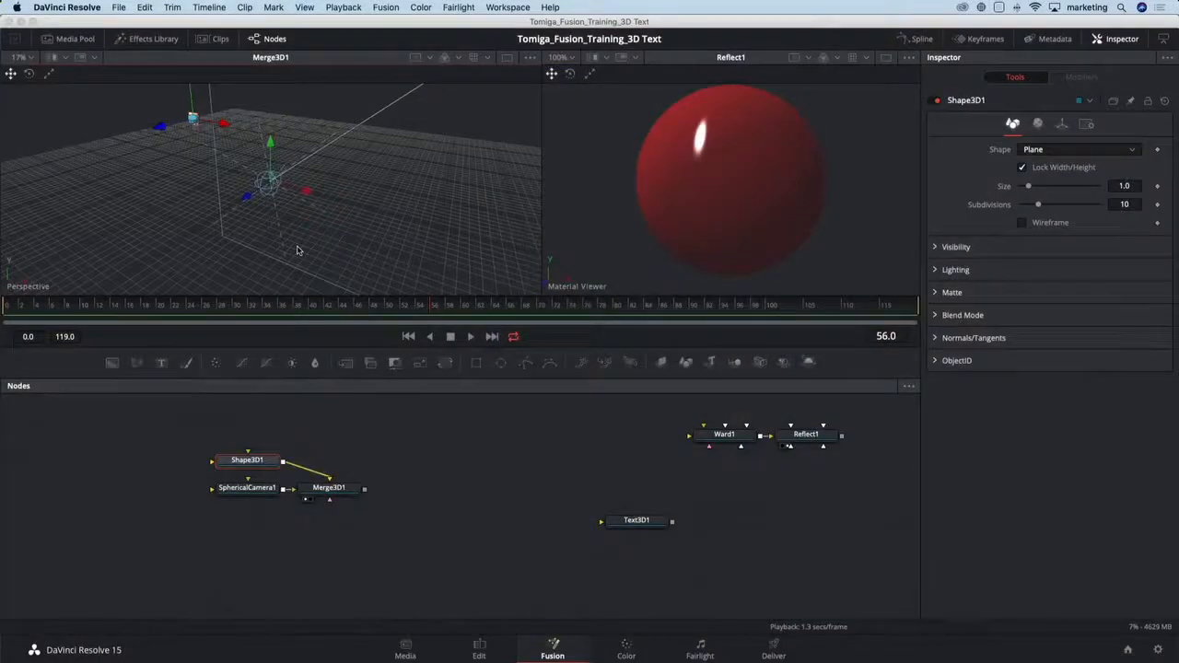
{"action": "key", "text": "shift+space"}
{"action": "type", "text": "dupli"}
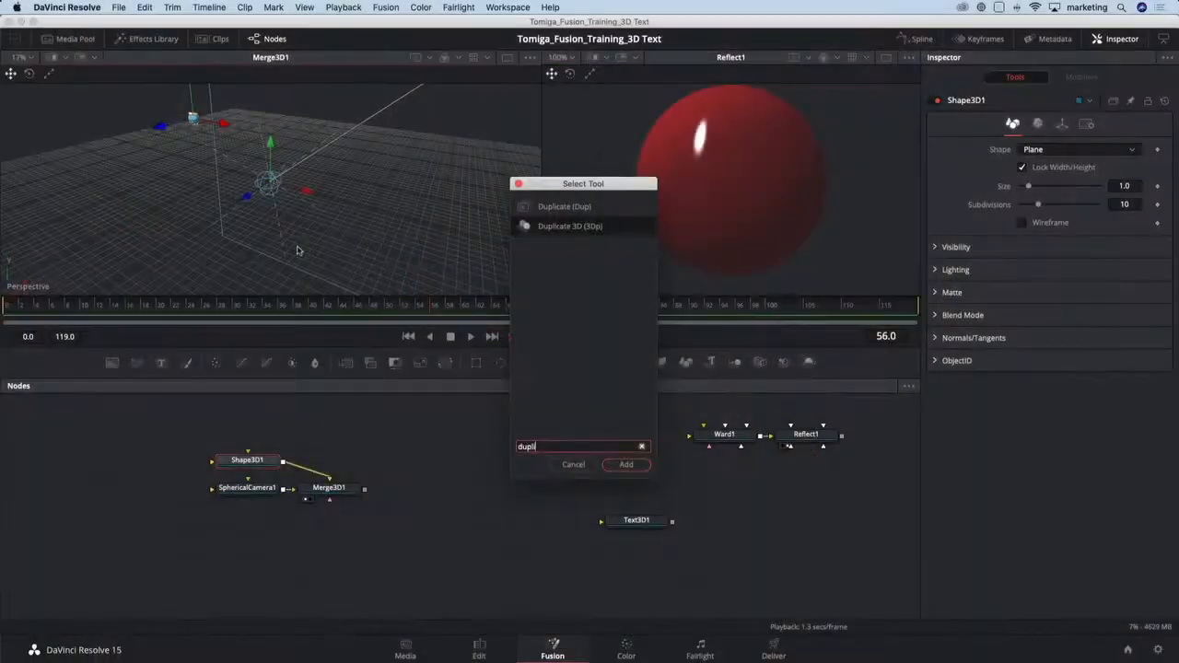
{"action": "key", "text": "Return"}
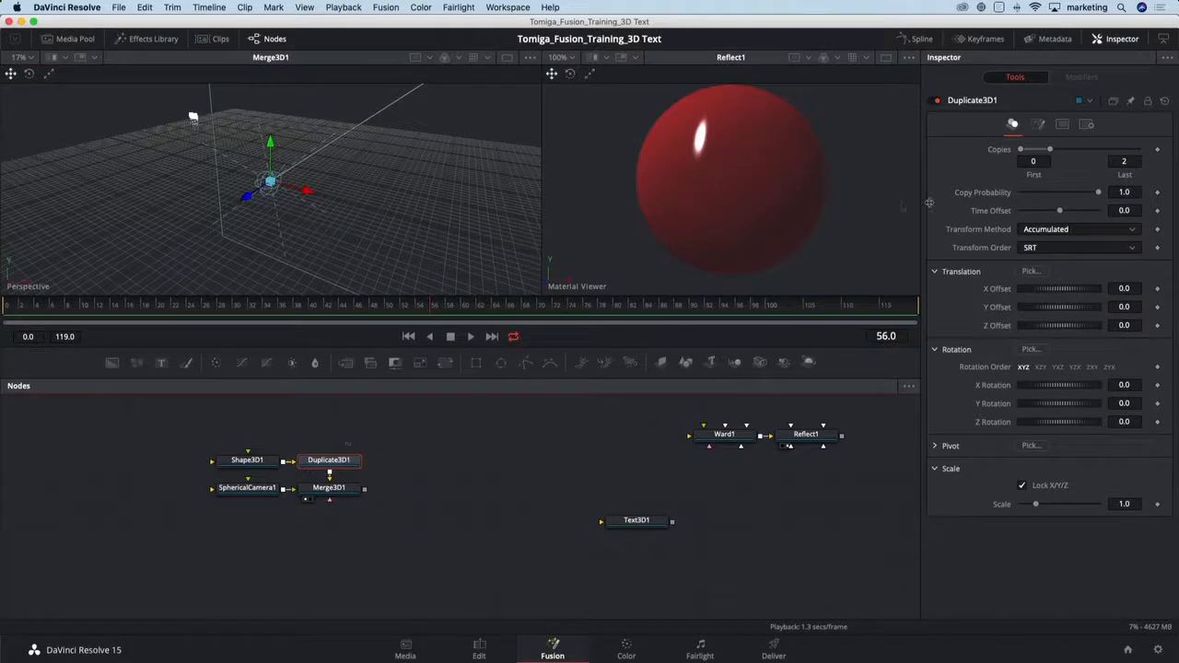
{"action": "left_click", "coordinate": [1127, 161]}
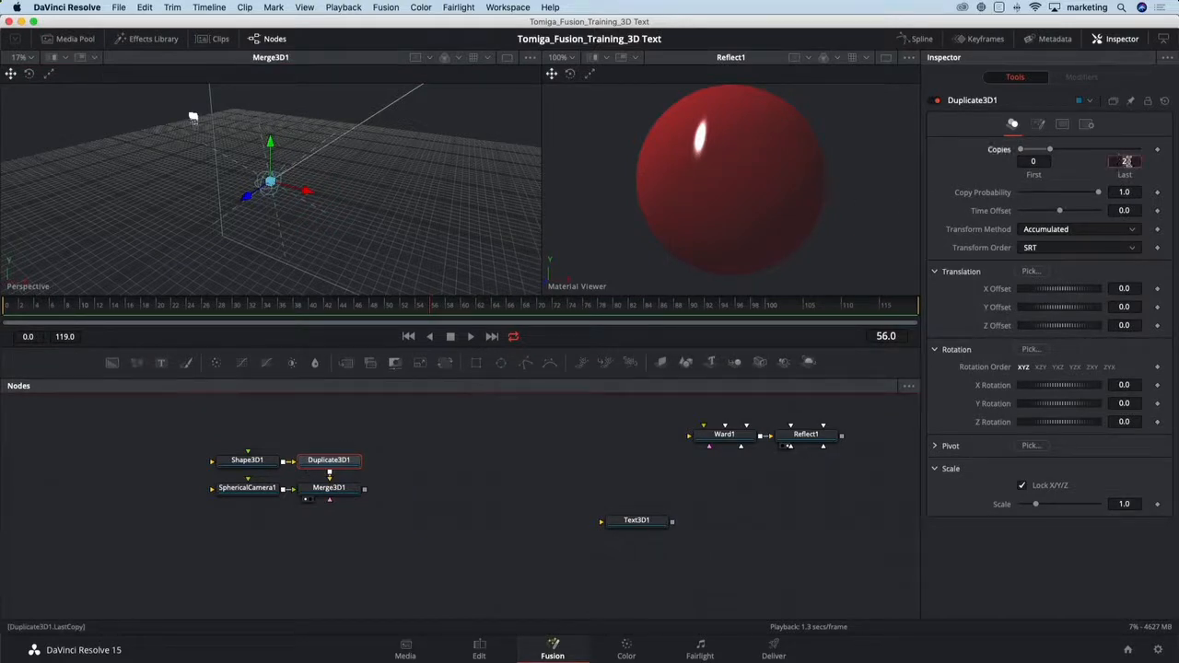
{"action": "key", "text": "Tab"}
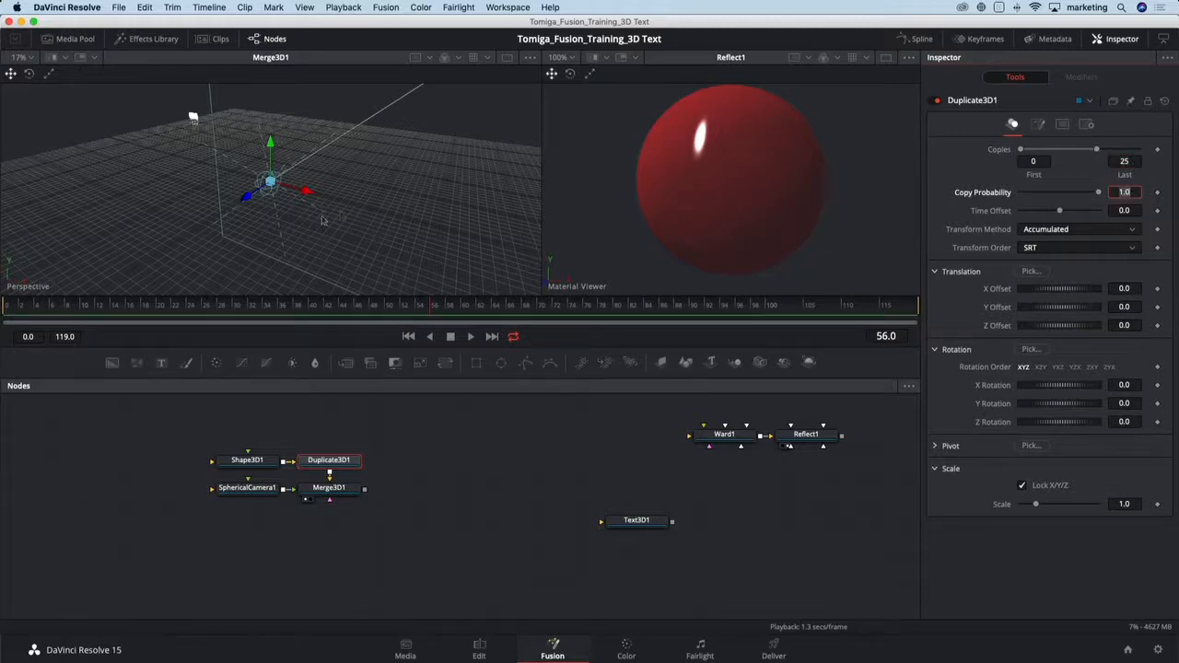
Spread the duplicates into a row with an X offset of about 1.47 and shift the Shape3D1 plane sideways along the X axis.
{"action": "left_click_drag", "start_coordinate": [318, 196], "coordinate": [459, 168]}
{"action": "scroll", "coordinate": [347, 198], "scroll_direction": "down", "scroll_amount": 3}
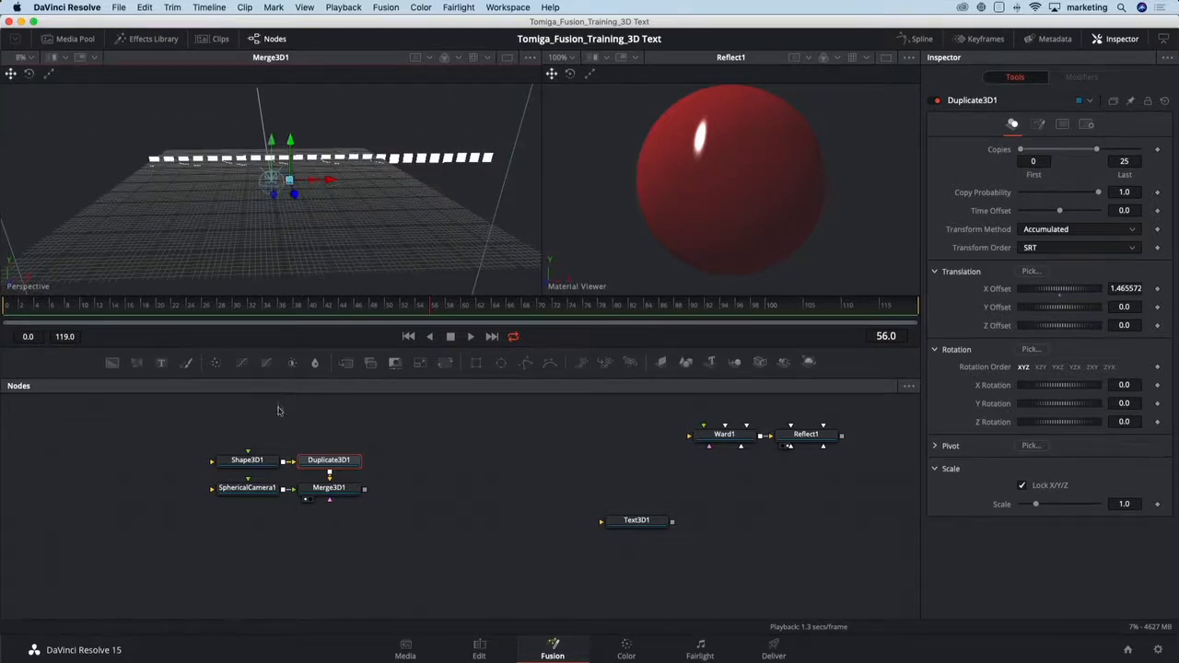
{"action": "left_click", "coordinate": [272, 460]}
{"action": "left_click_drag", "start_coordinate": [194, 177], "coordinate": [141, 171]}
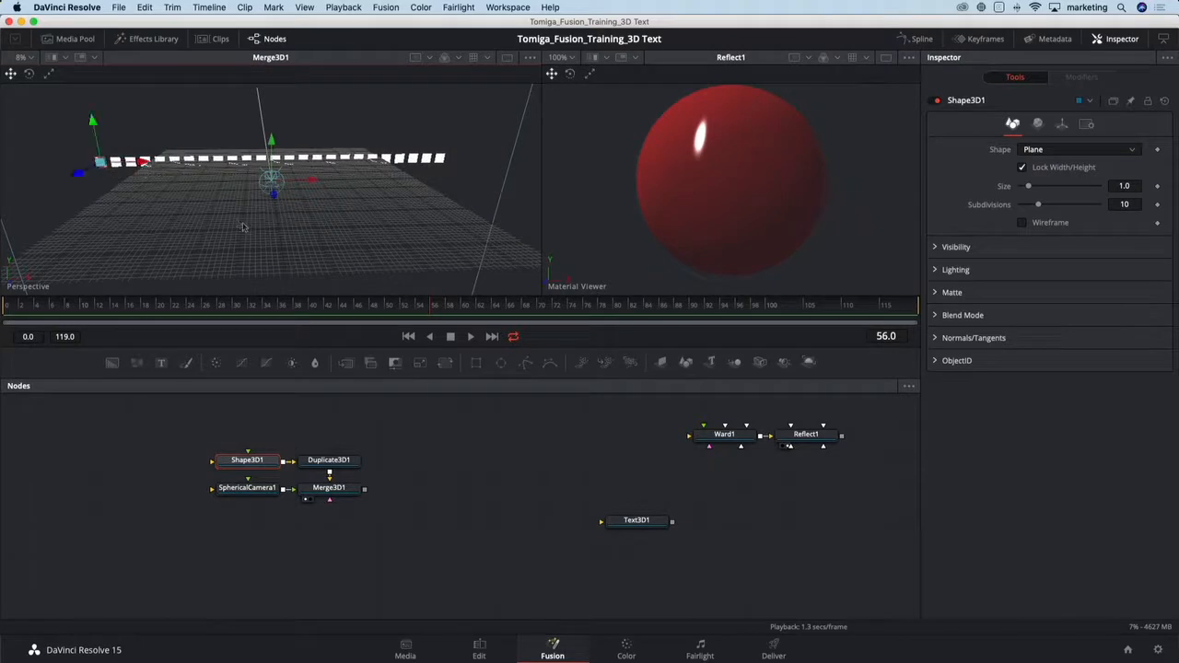
Place the Shape3D1 node above Duplicate3D1 in the node graph and rename it as box.
{"action": "left_click_drag", "start_coordinate": [308, 225], "coordinate": [240, 235]}
{"action": "left_click_drag", "start_coordinate": [242, 463], "coordinate": [331, 427]}
{"action": "key", "text": "F2"}
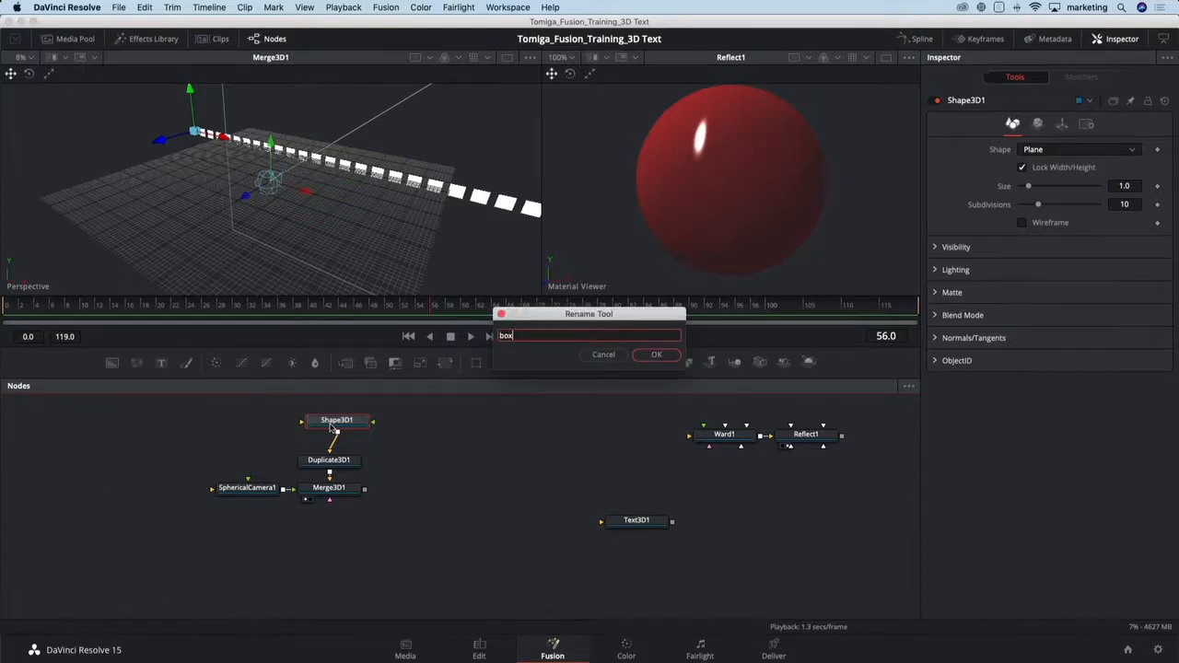
{"action": "key", "text": "Return"}
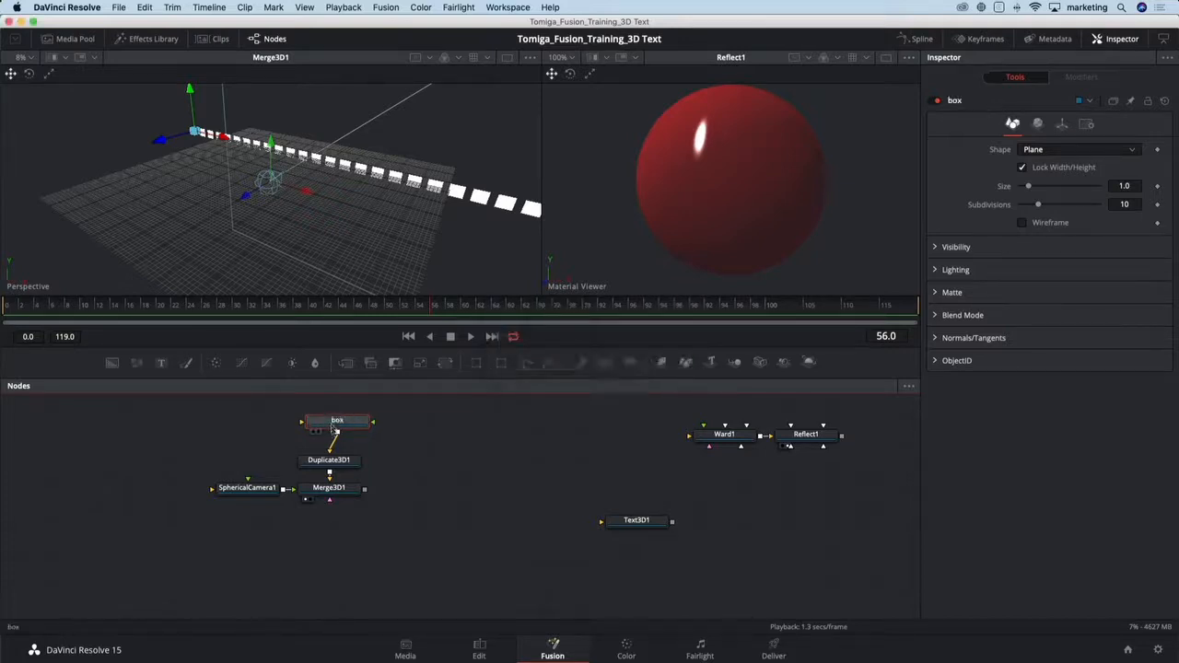
Add another Shape 3D node connected to Merge3D1 and rename it as top.
{"action": "left_click", "coordinate": [342, 491]}
{"action": "key", "text": "shift+space"}
{"action": "type", "text": "shap"}
{"action": "key", "text": "Return"}
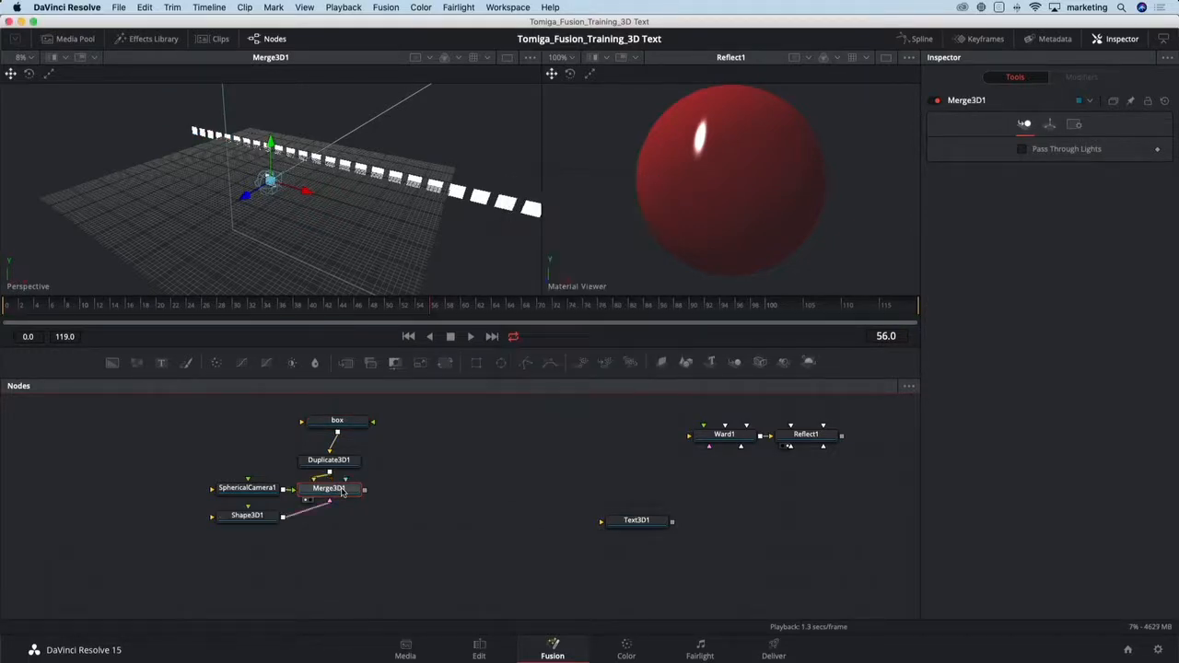
{"action": "left_click", "coordinate": [262, 518]}
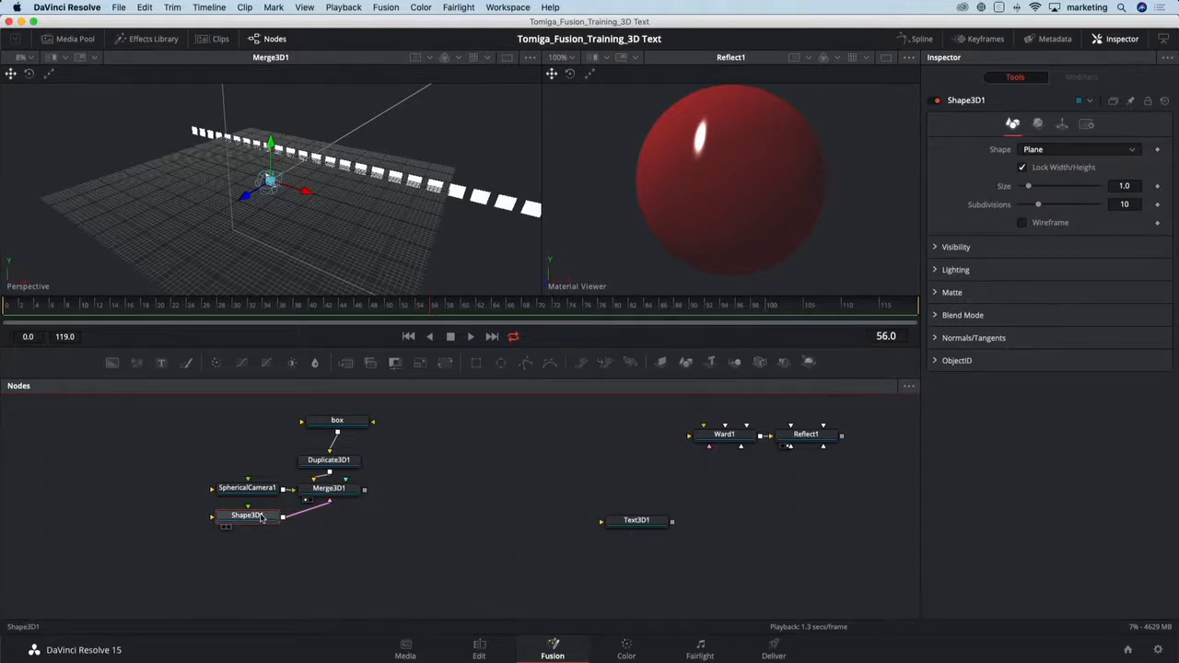
{"action": "key", "text": "F2"}
{"action": "type", "text": "top"}
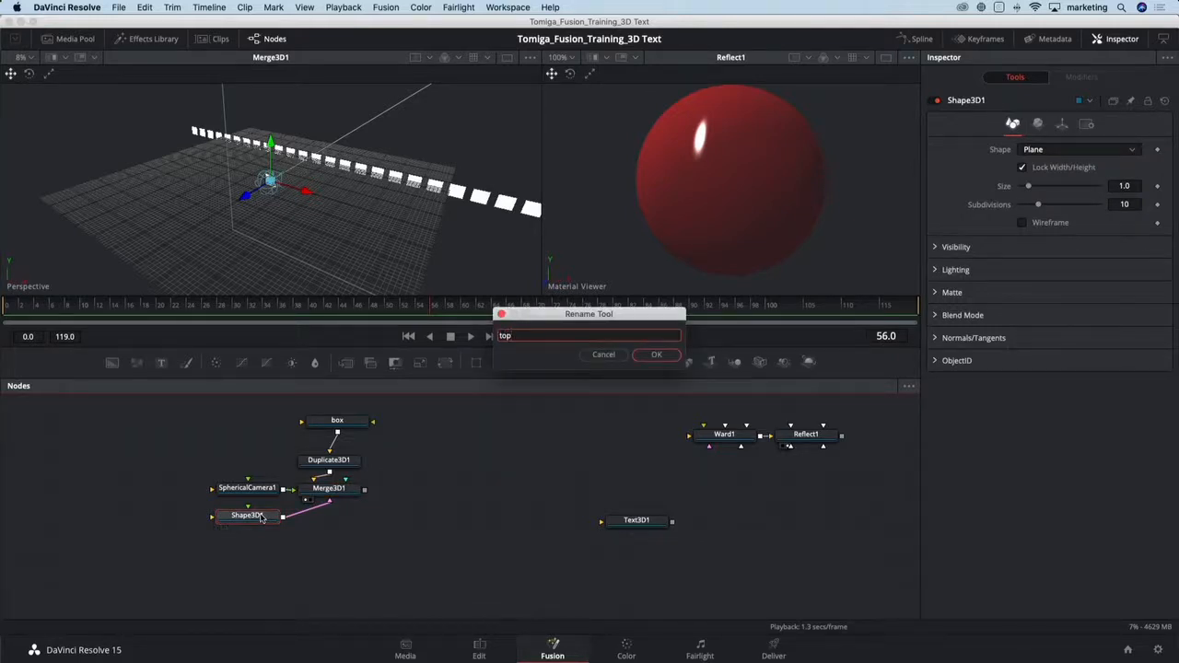
{"action": "key", "text": "Return"}
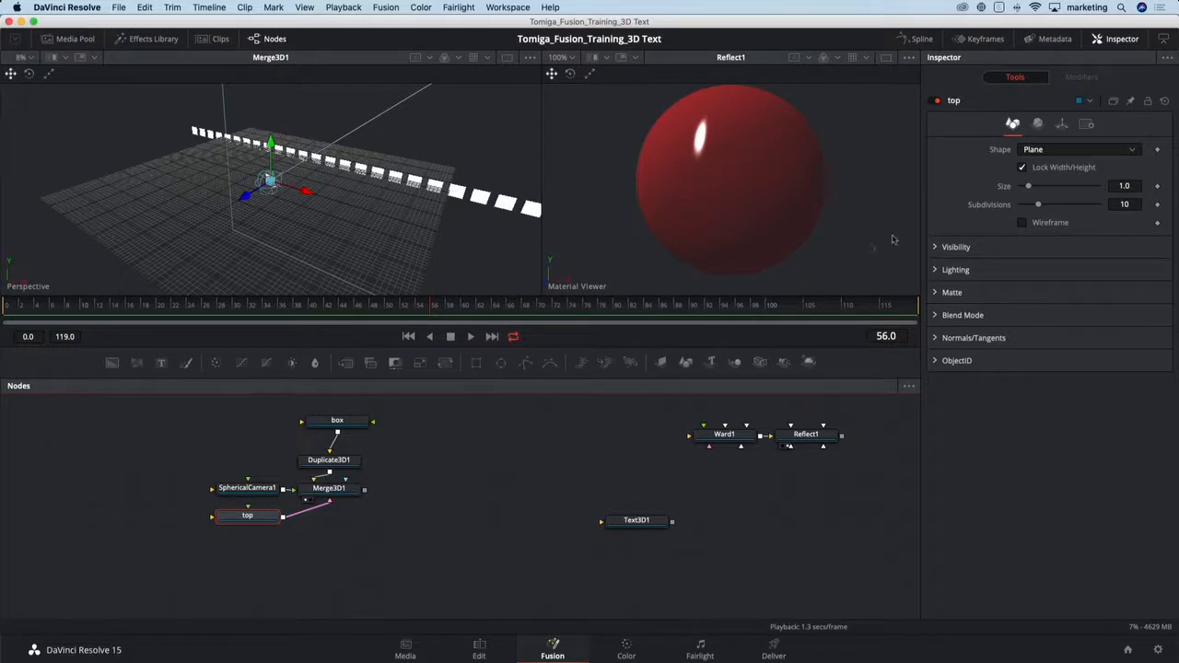
Unlock the top plane's scale and set X to 10, Y to about 3.66 and Z to about 2.09.
{"action": "left_click", "coordinate": [1062, 125]}
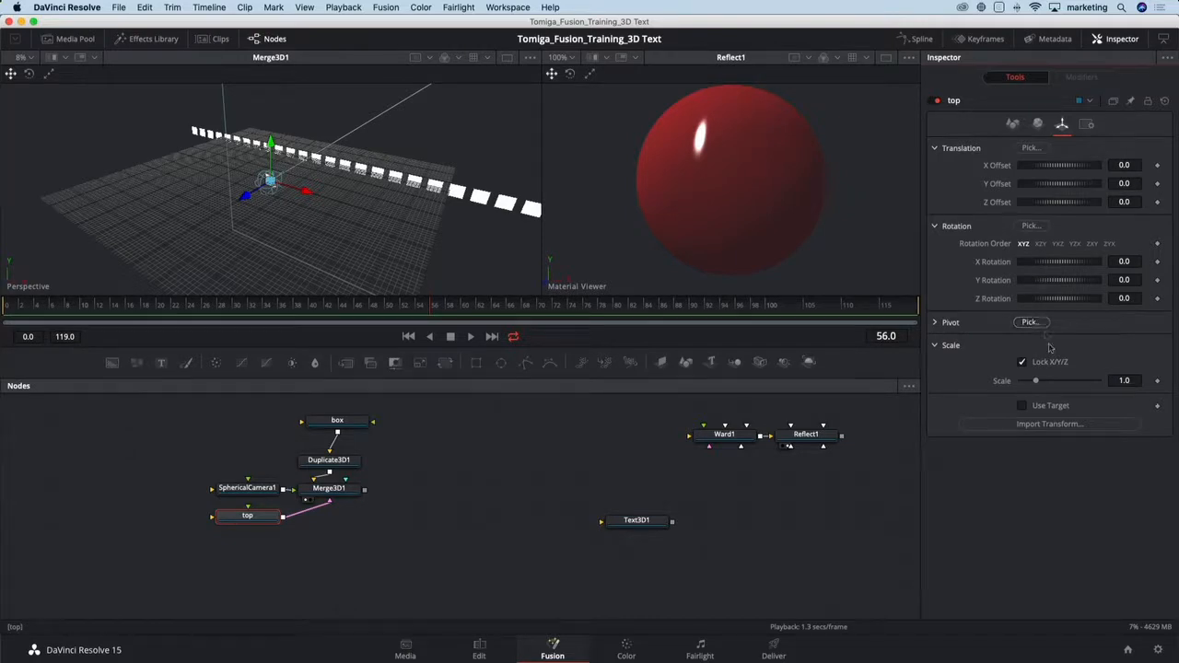
{"action": "left_click_drag", "start_coordinate": [1036, 380], "coordinate": [1116, 375]}
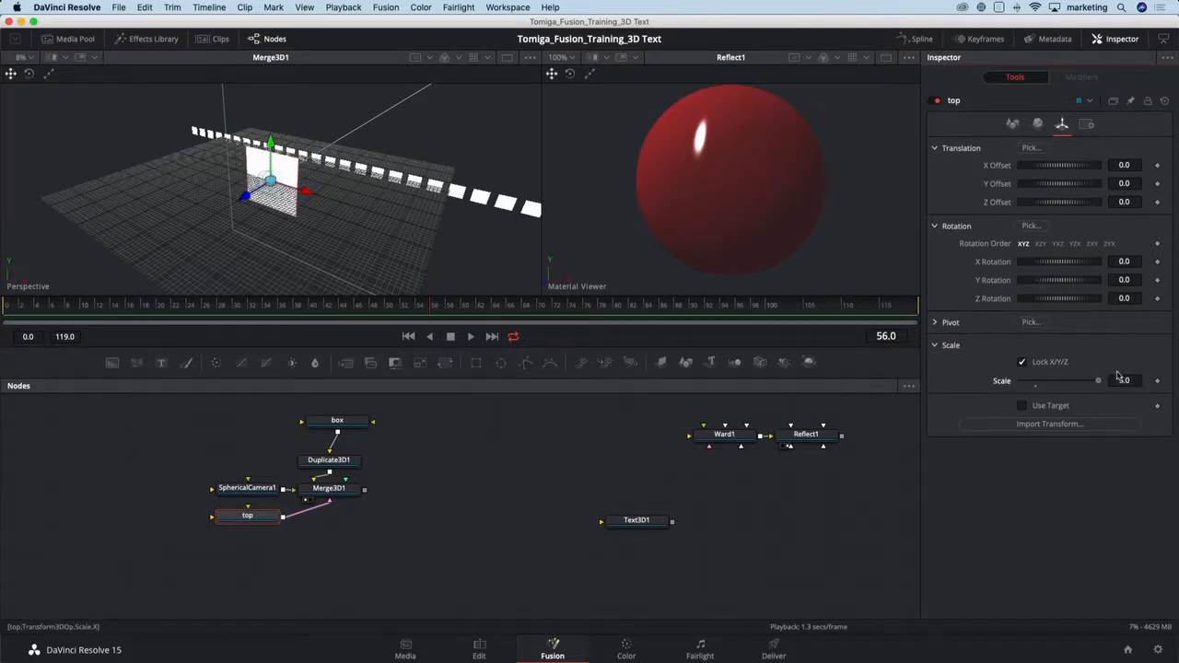
{"action": "left_click", "coordinate": [1022, 362]}
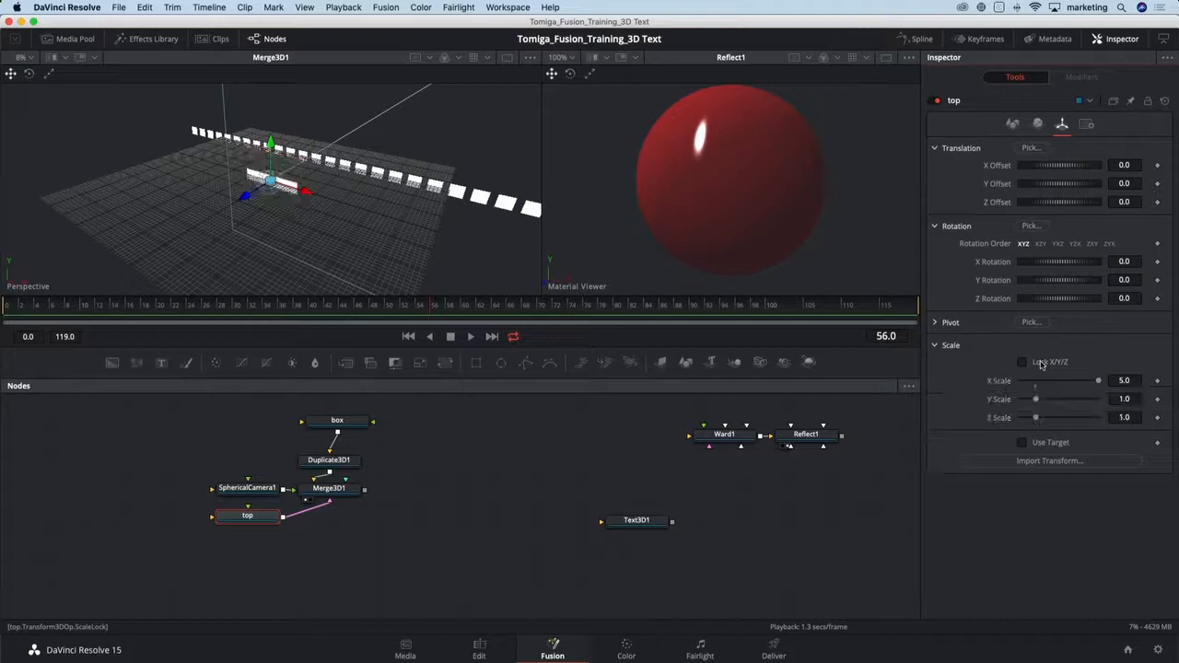
{"action": "left_click_drag", "start_coordinate": [1038, 402], "coordinate": [1054, 419]}
{"action": "left_click", "coordinate": [1124, 380]}
{"action": "type", "text": "10"}
{"action": "key", "text": "Tab"}
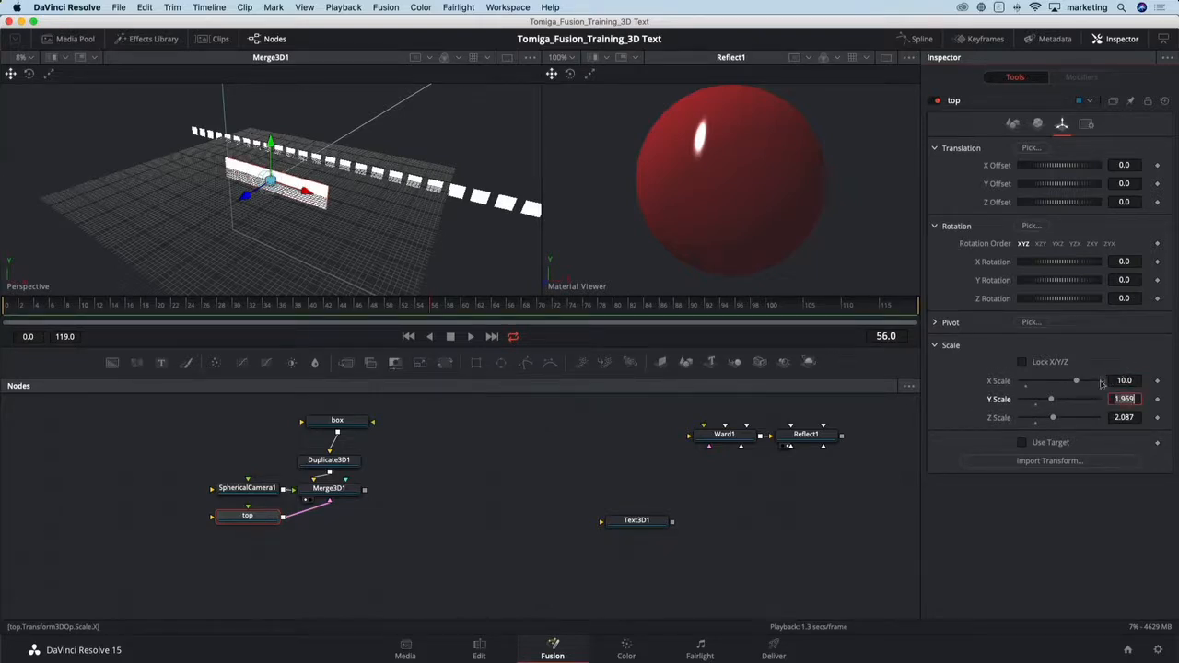
{"action": "left_click_drag", "start_coordinate": [1053, 402], "coordinate": [1080, 399]}
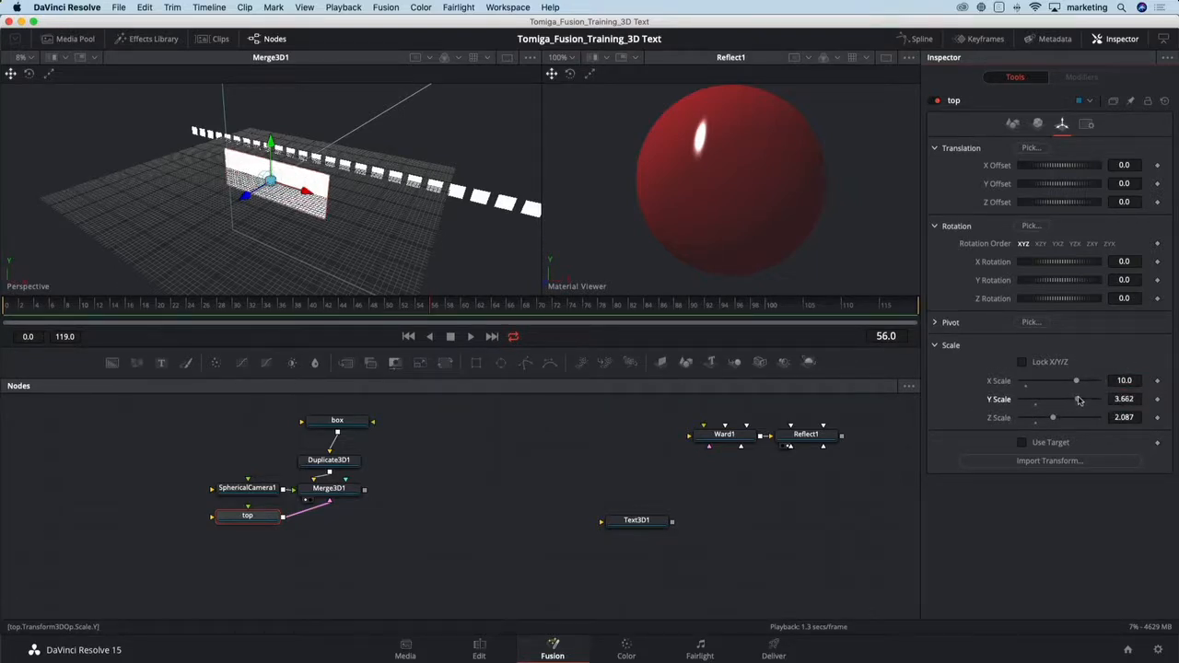
Rotate the top plane -90 degrees about X and raise it to a Y offset of about 5.67 above the spherical camera.
{"action": "left_click", "coordinate": [1128, 262]}
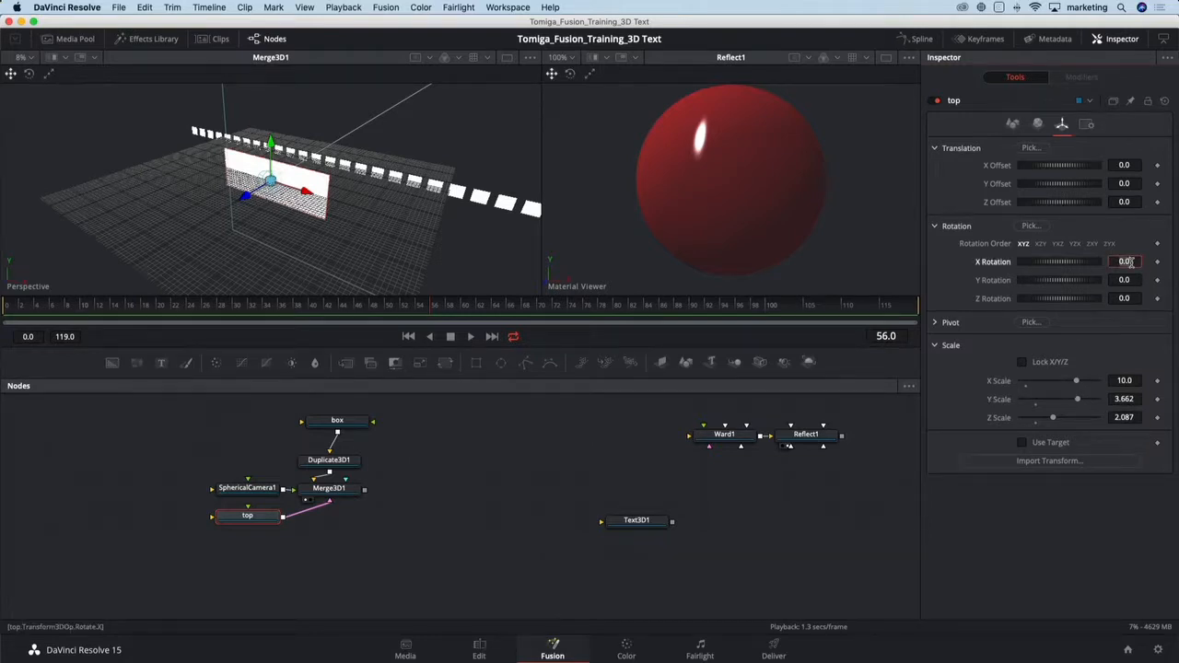
{"action": "type", "text": "-90"}
{"action": "key", "text": "Tab"}
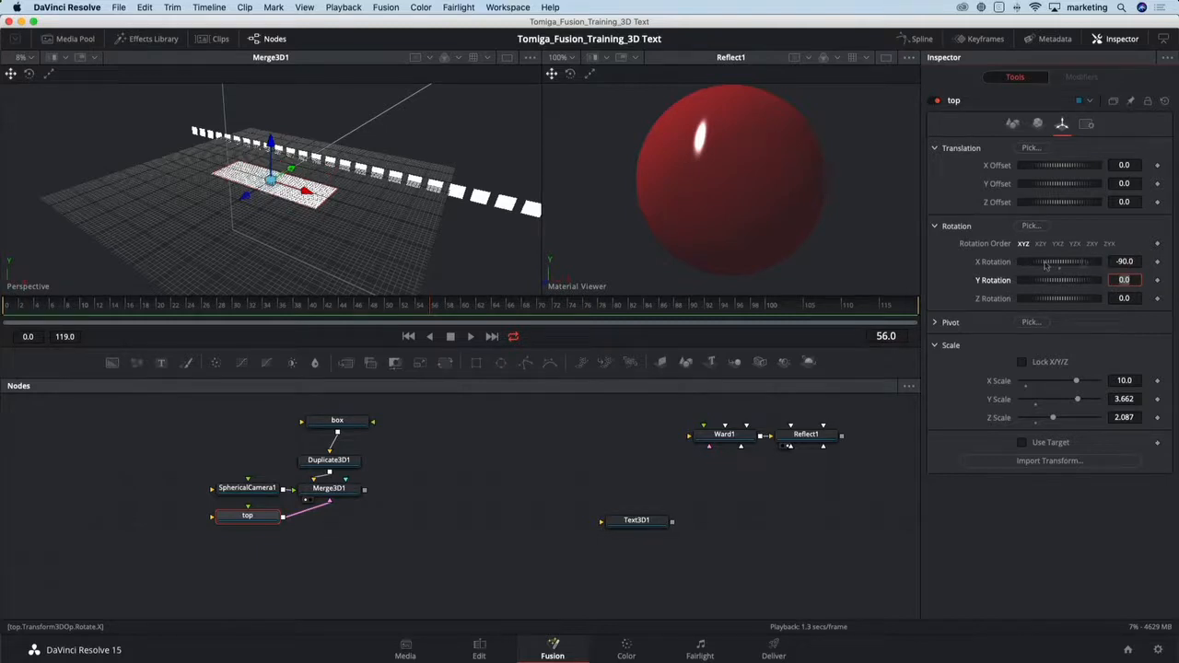
{"action": "left_click_drag", "start_coordinate": [337, 266], "coordinate": [260, 189]}
{"action": "left_click_drag", "start_coordinate": [270, 143], "coordinate": [272, 72]}
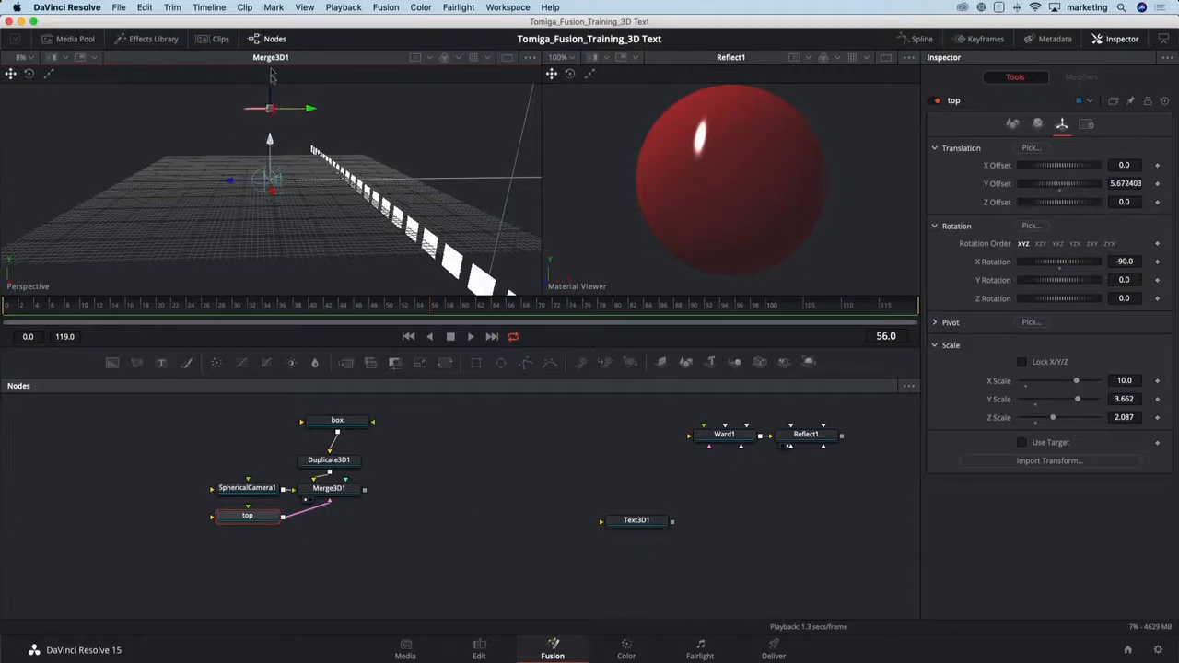
{"action": "left_click_drag", "start_coordinate": [267, 129], "coordinate": [319, 204]}
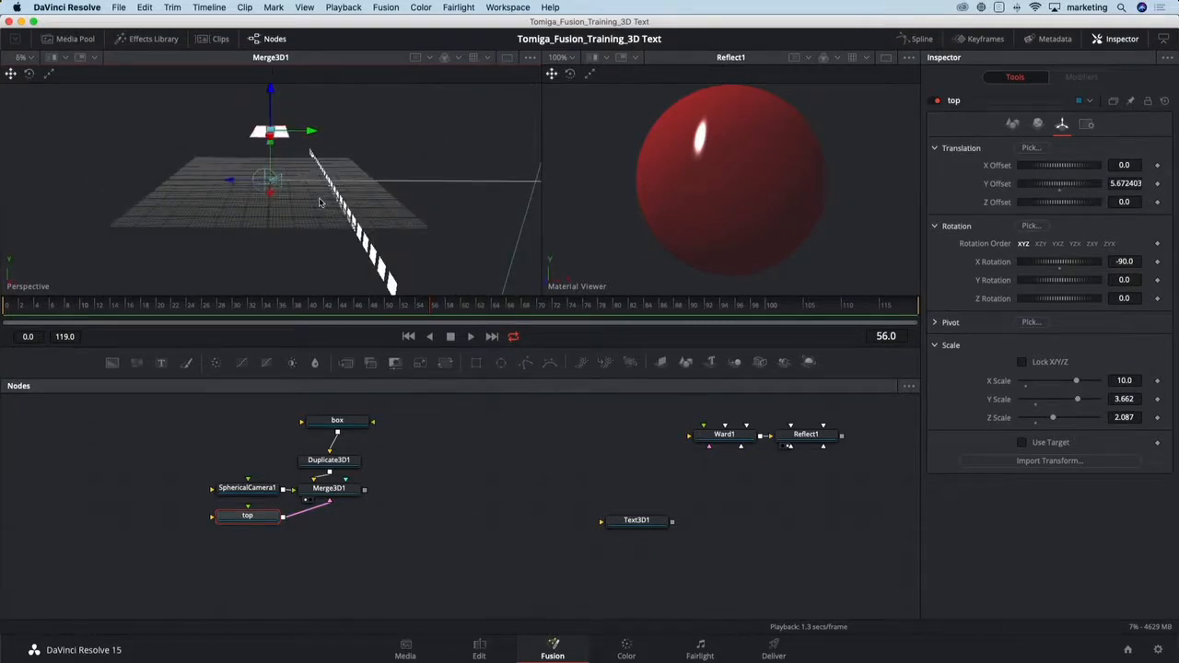
Paste a copy of the top plane into the Merge3D1 scene.
{"action": "left_click_drag", "start_coordinate": [265, 521], "coordinate": [256, 522]}
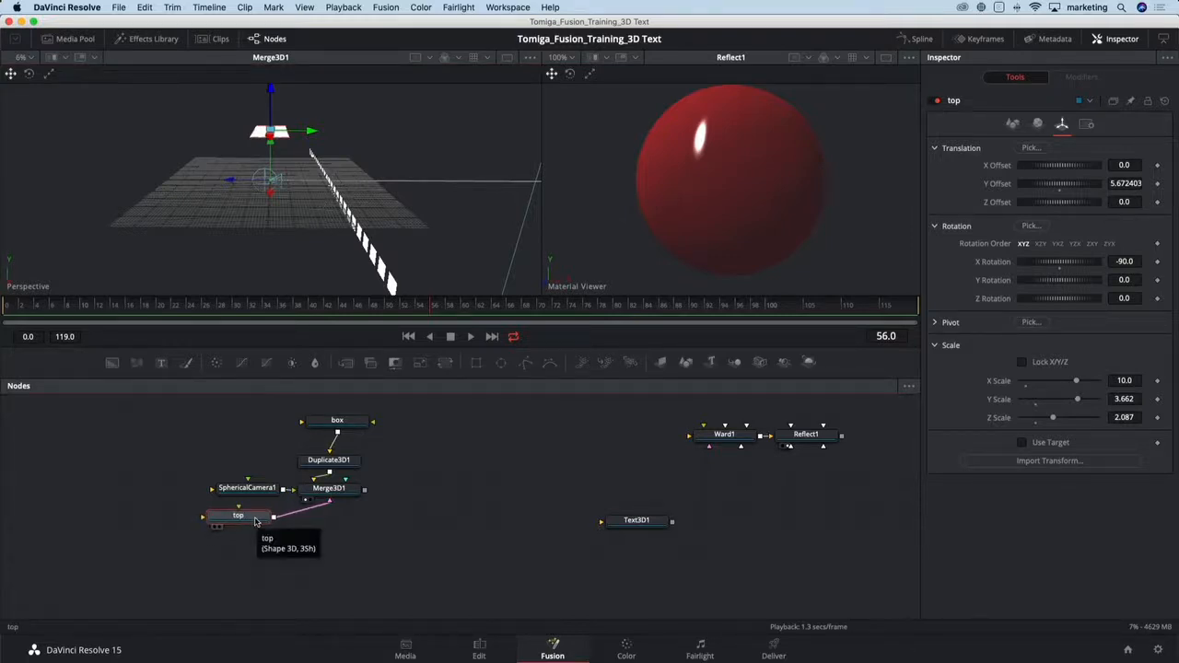
{"action": "left_click", "coordinate": [358, 495]}
{"action": "key", "text": "ctrl+v"}
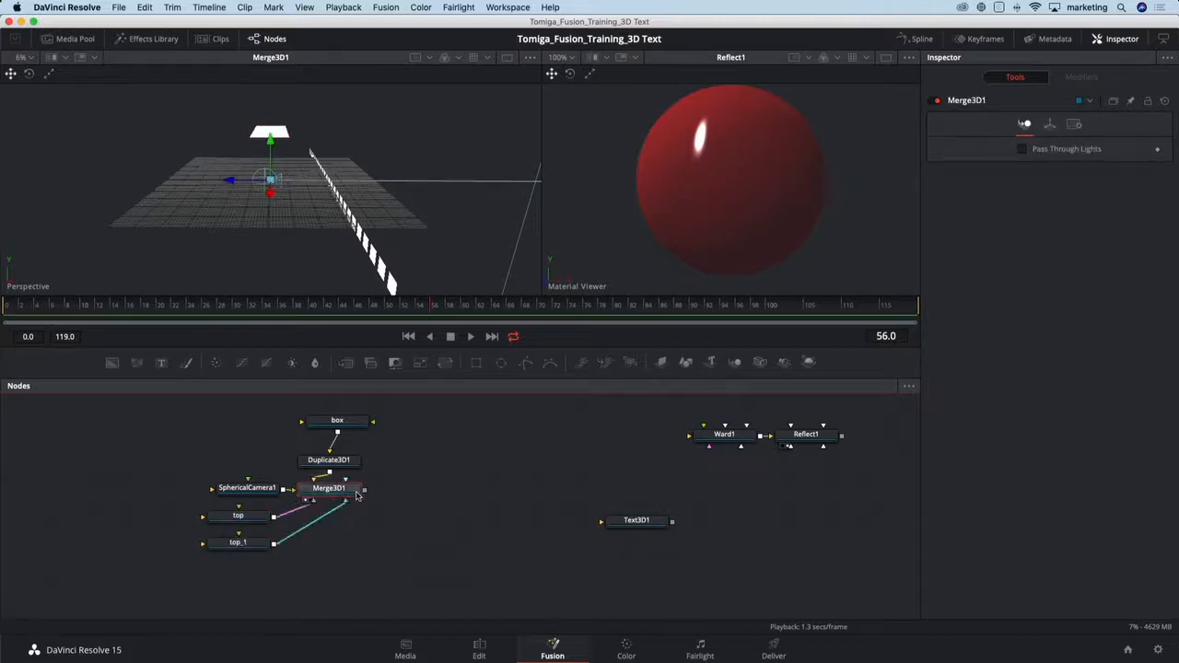
Rename the pasted plane as Bottom and move it below the spherical camera, to Y offset about -5.48 and Z offset about 2.75.
{"action": "left_click", "coordinate": [322, 547]}
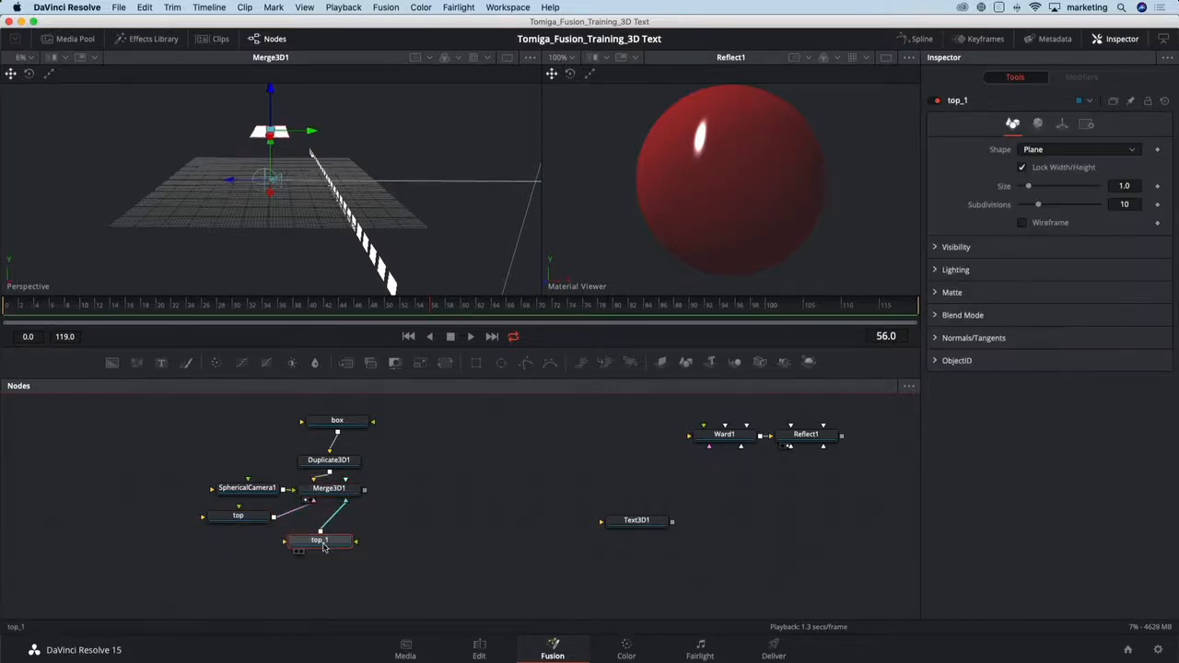
{"action": "key", "text": "F2"}
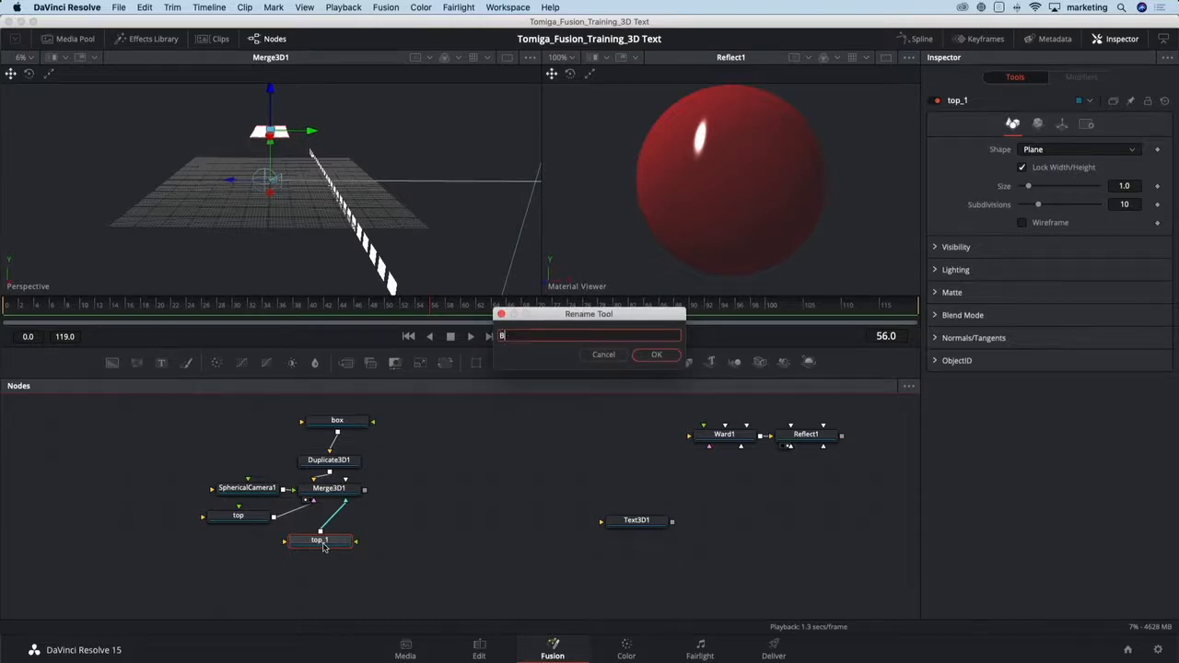
{"action": "key", "text": "Return"}
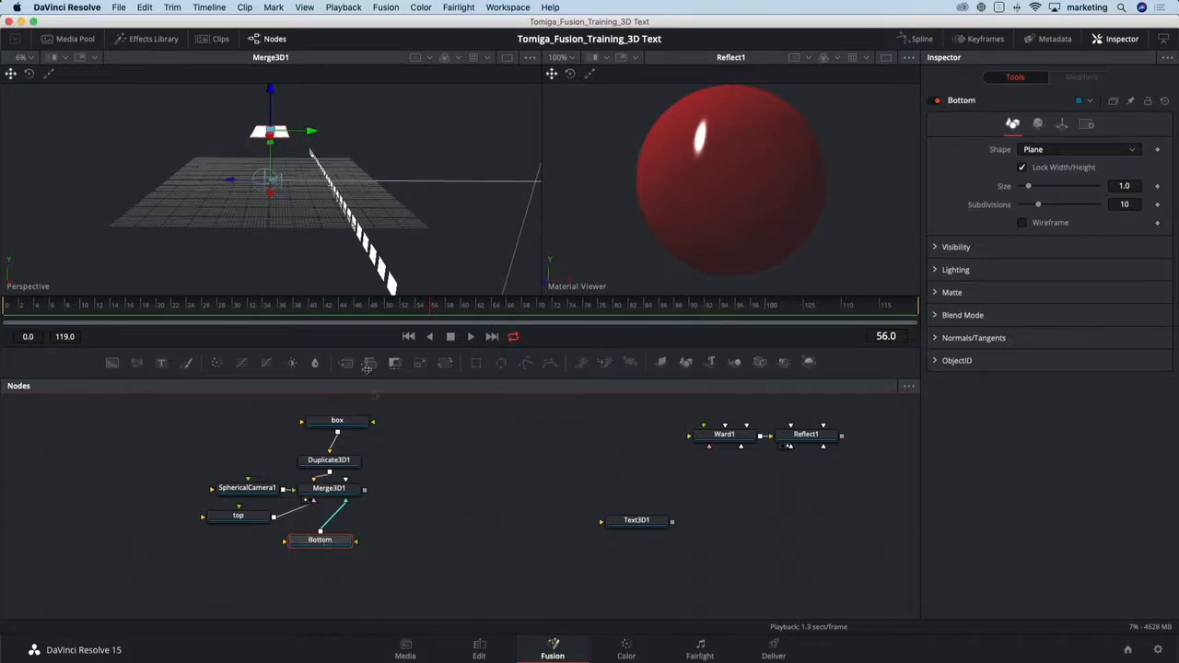
{"action": "left_click_drag", "start_coordinate": [271, 103], "coordinate": [283, 224]}
Enlarge the top plane by setting its X scale to 20 and its Y scale to 5.
{"action": "left_click", "coordinate": [263, 516]}
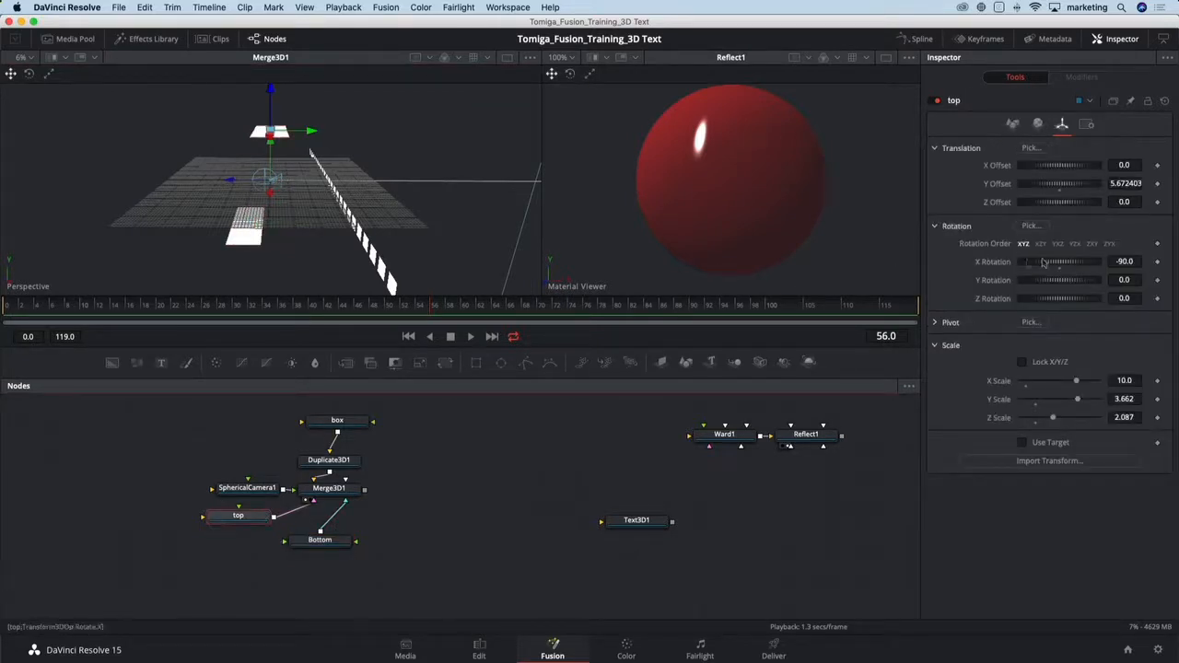
{"action": "left_click_drag", "start_coordinate": [1079, 384], "coordinate": [1100, 399]}
{"action": "left_click_drag", "start_coordinate": [305, 238], "coordinate": [525, 288]}
{"action": "left_click_drag", "start_coordinate": [1083, 383], "coordinate": [1111, 386]}
{"action": "left_click", "coordinate": [1127, 380]}
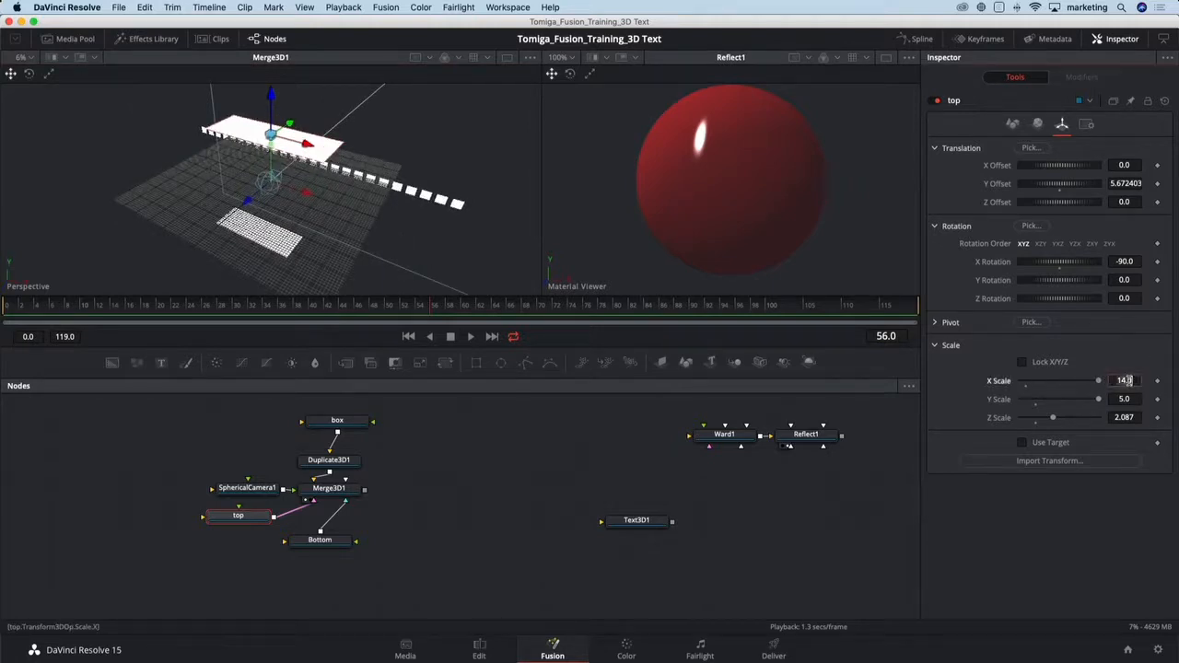
{"action": "type", "text": "20"}
{"action": "key", "text": "Tab"}
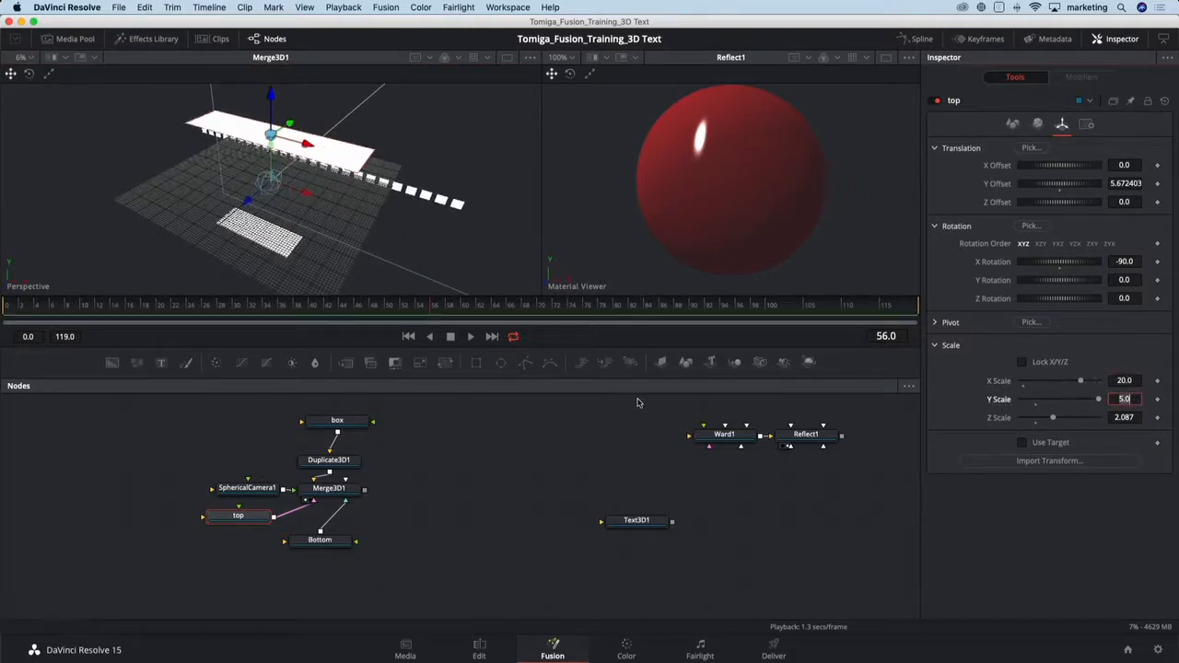
Enlarge the Bottom plane by setting its X scale to 14 and its Y scale to 10.
{"action": "left_click", "coordinate": [320, 540]}
{"action": "left_click_drag", "start_coordinate": [239, 185], "coordinate": [212, 184]}
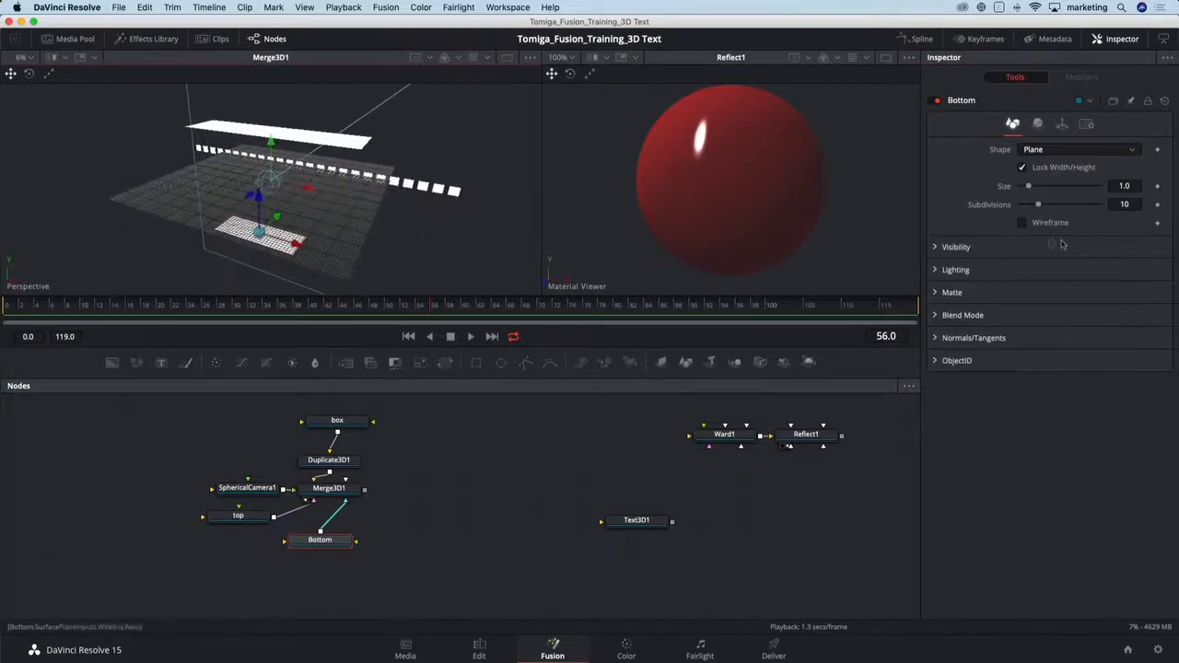
{"action": "left_click", "coordinate": [1061, 124]}
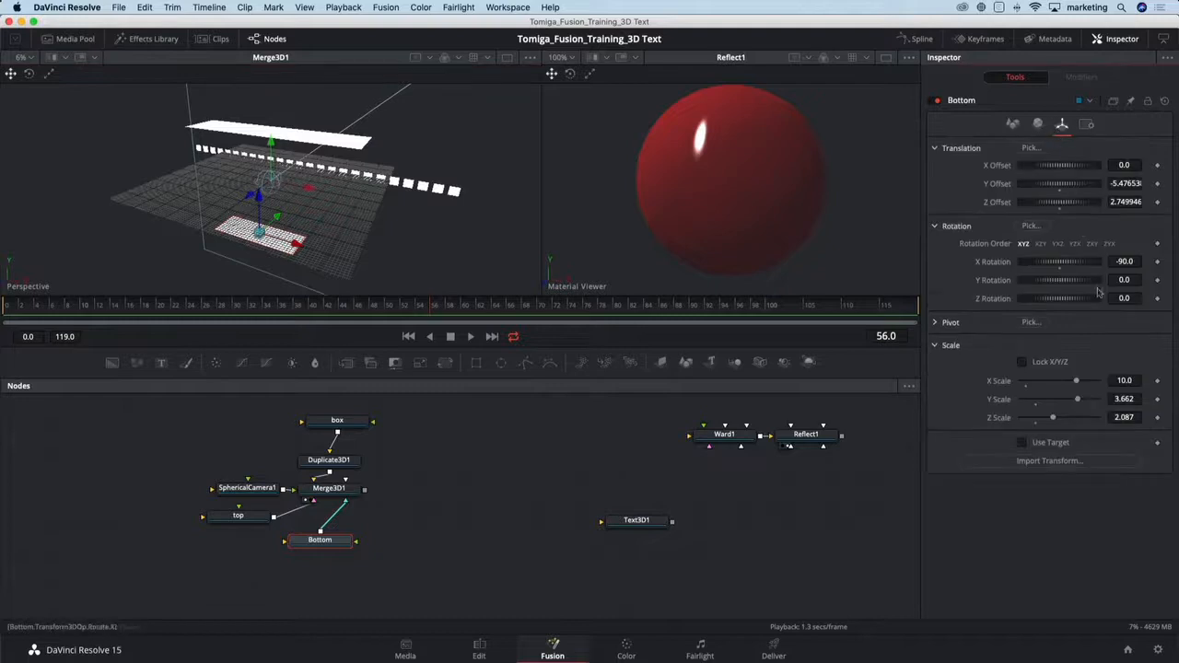
{"action": "left_click_drag", "start_coordinate": [1075, 380], "coordinate": [1097, 380]}
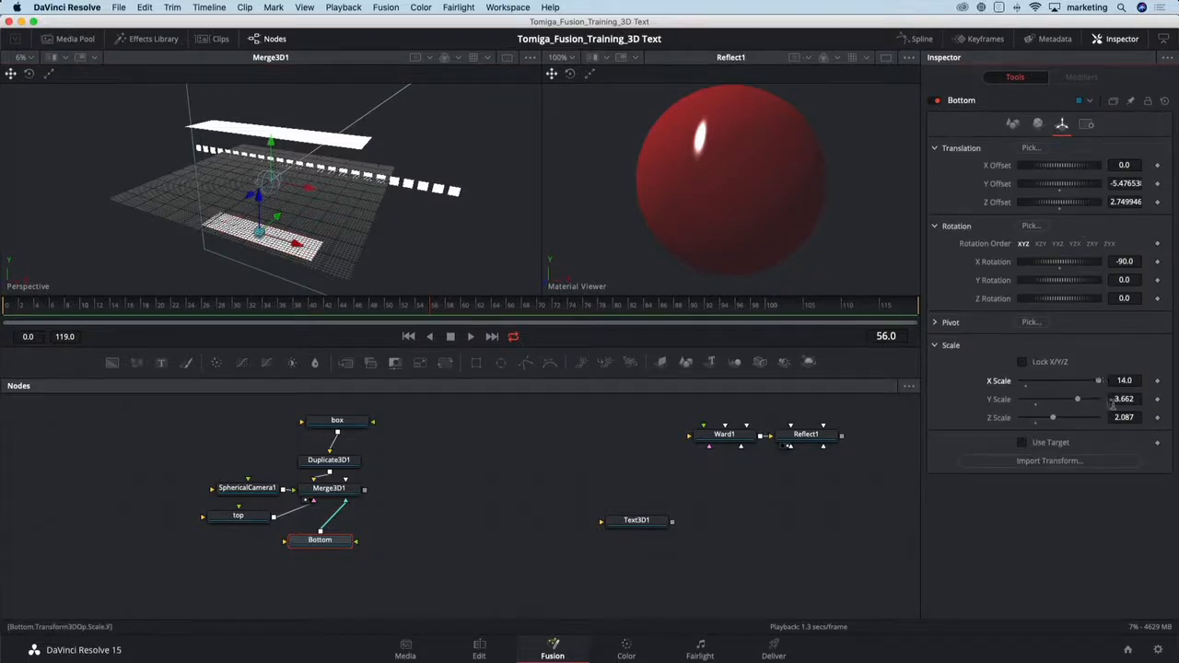
{"action": "left_click", "coordinate": [1117, 399]}
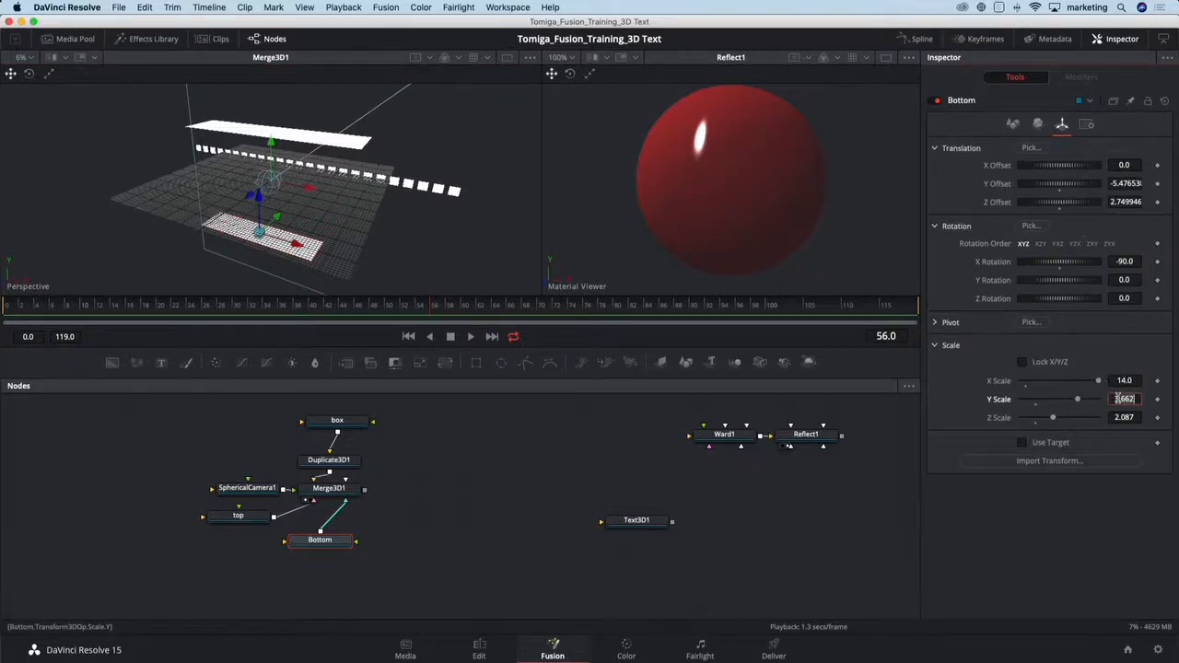
{"action": "type", "text": "10"}
{"action": "key", "text": "Tab"}
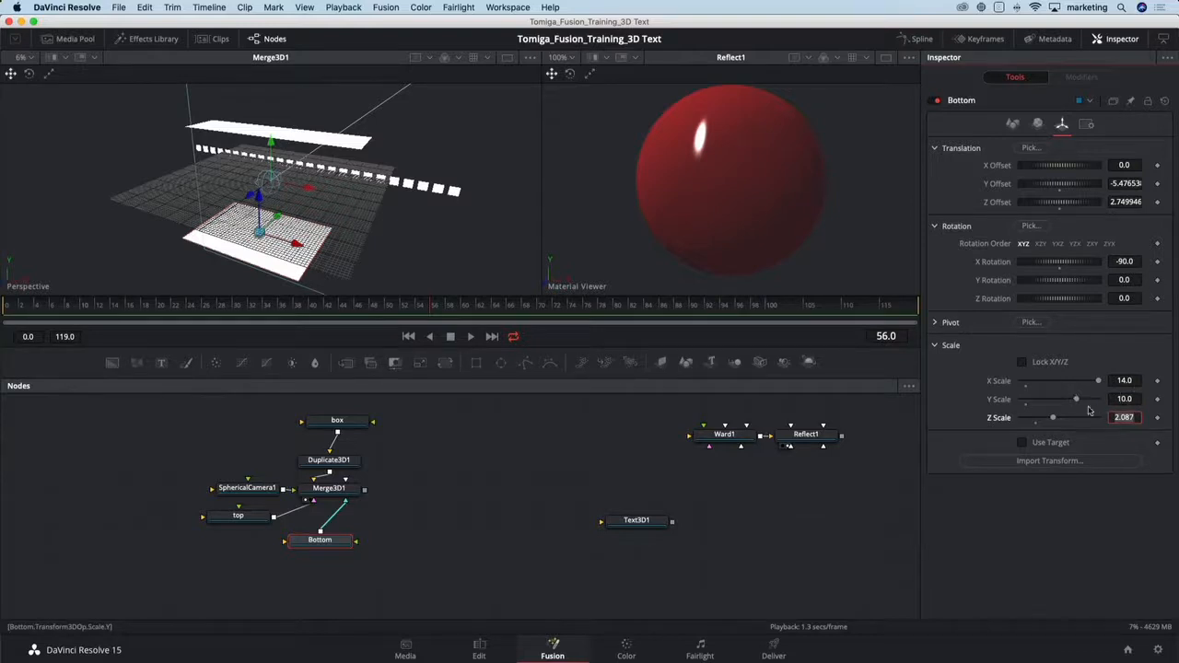
Reduce the Bottom plane's Y scale to about 6.39 and place its node beneath the top node.
{"action": "left_click_drag", "start_coordinate": [1077, 401], "coordinate": [1055, 400]}
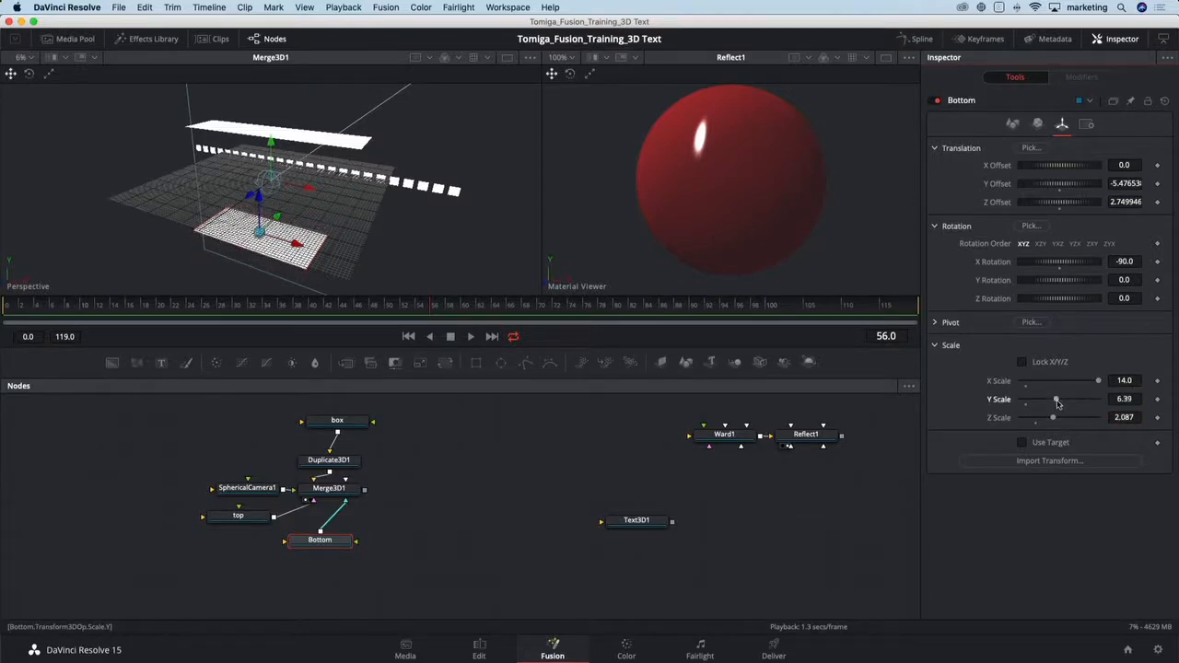
{"action": "left_click_drag", "start_coordinate": [326, 541], "coordinate": [232, 548]}
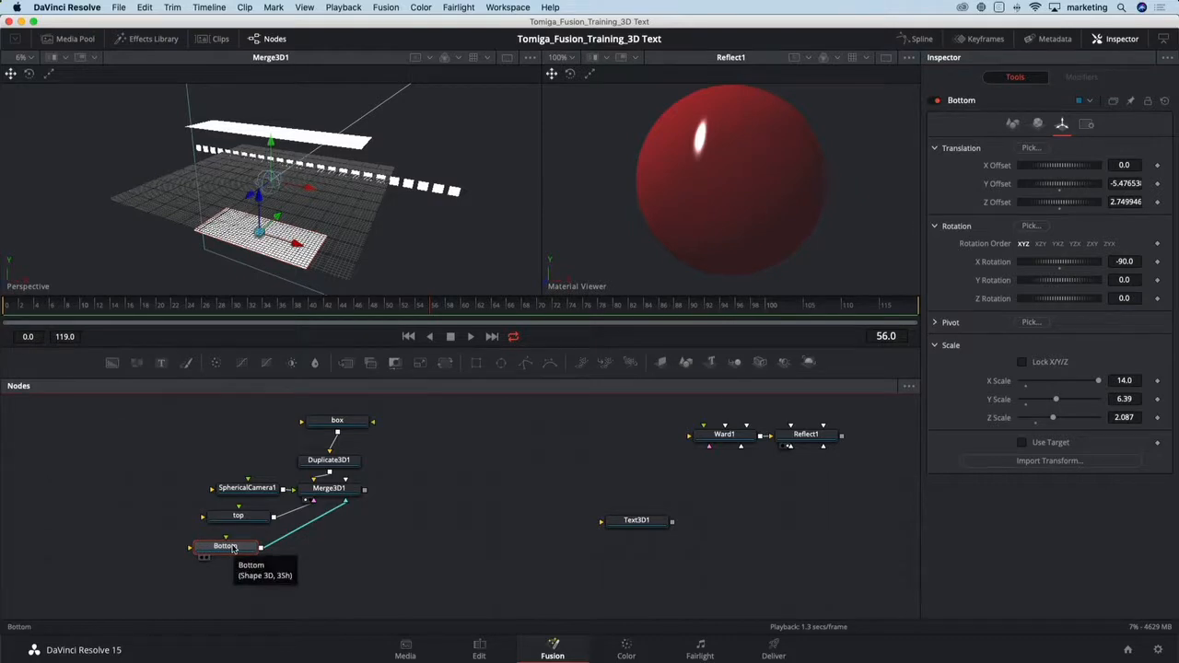
Paste a copy of the Bottom plane, connect it to Merge3D1 and rename it as Side.
{"action": "left_click", "coordinate": [311, 560]}
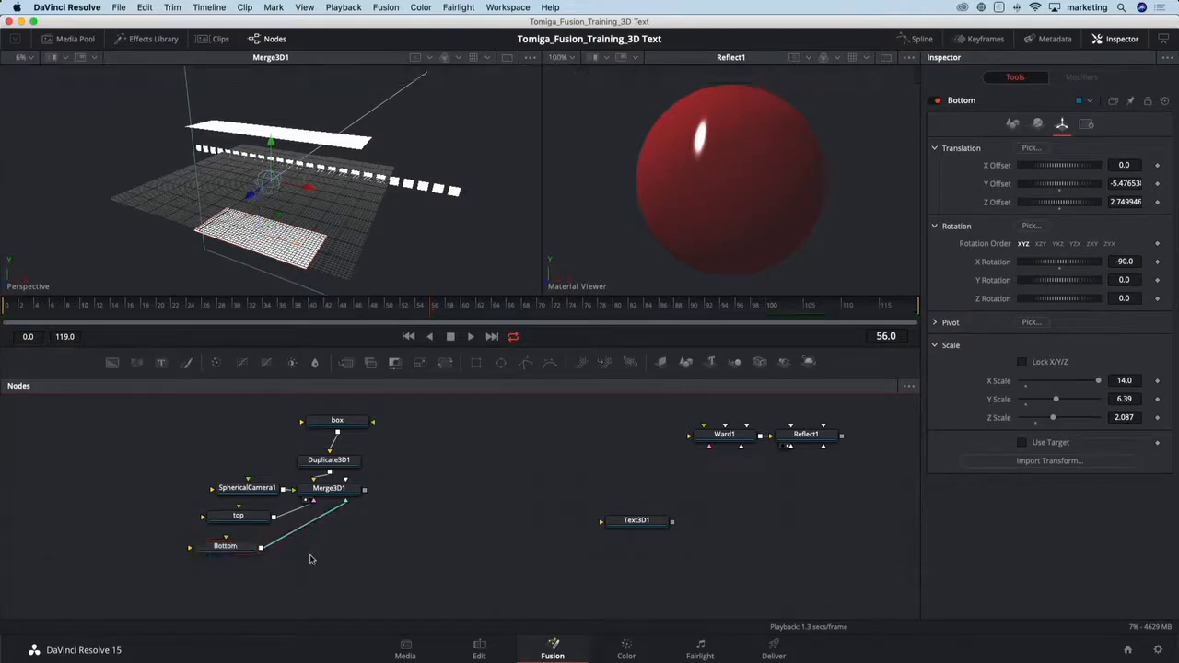
{"action": "key", "text": "ctrl+v"}
{"action": "left_click_drag", "start_coordinate": [347, 555], "coordinate": [336, 495]}
{"action": "left_click_drag", "start_coordinate": [322, 557], "coordinate": [333, 559]}
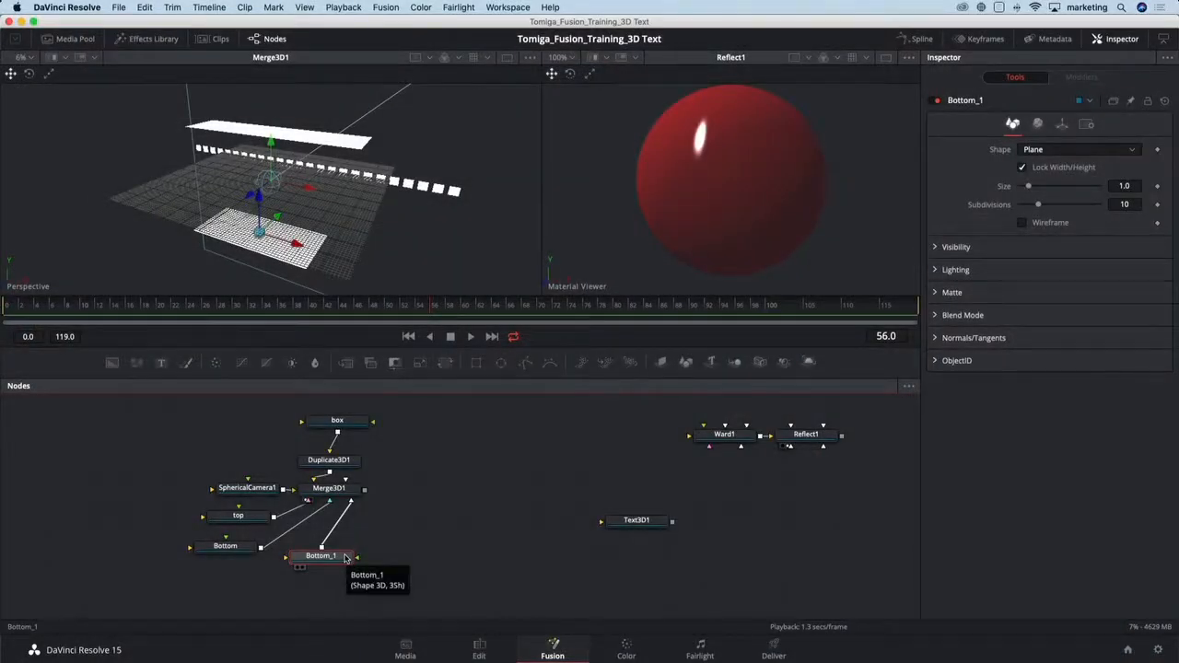
{"action": "key", "text": "F2"}
{"action": "type", "text": "Sli"}
{"action": "type", "text": "e"}
{"action": "key", "text": "Return"}
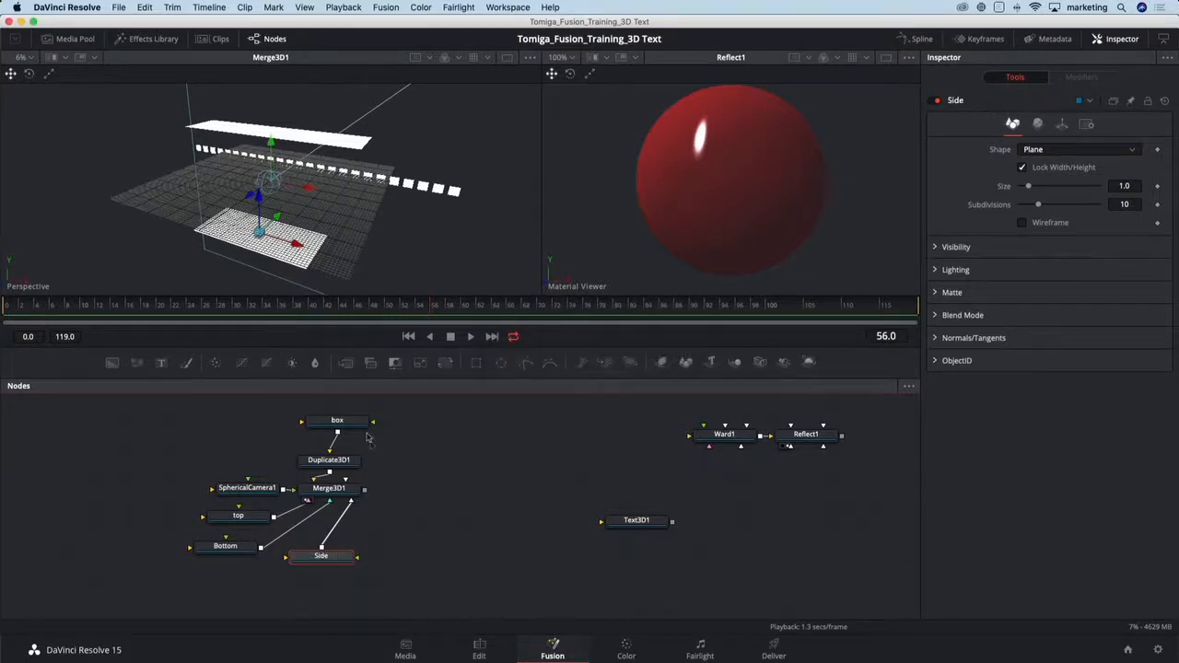
Stand the Side plane upright with X rotation 0 and move it to Y offset about 2.08 and Z offset about 7.63.
{"action": "left_click_drag", "start_coordinate": [283, 209], "coordinate": [255, 133]}
{"action": "left_click", "coordinate": [1061, 123]}
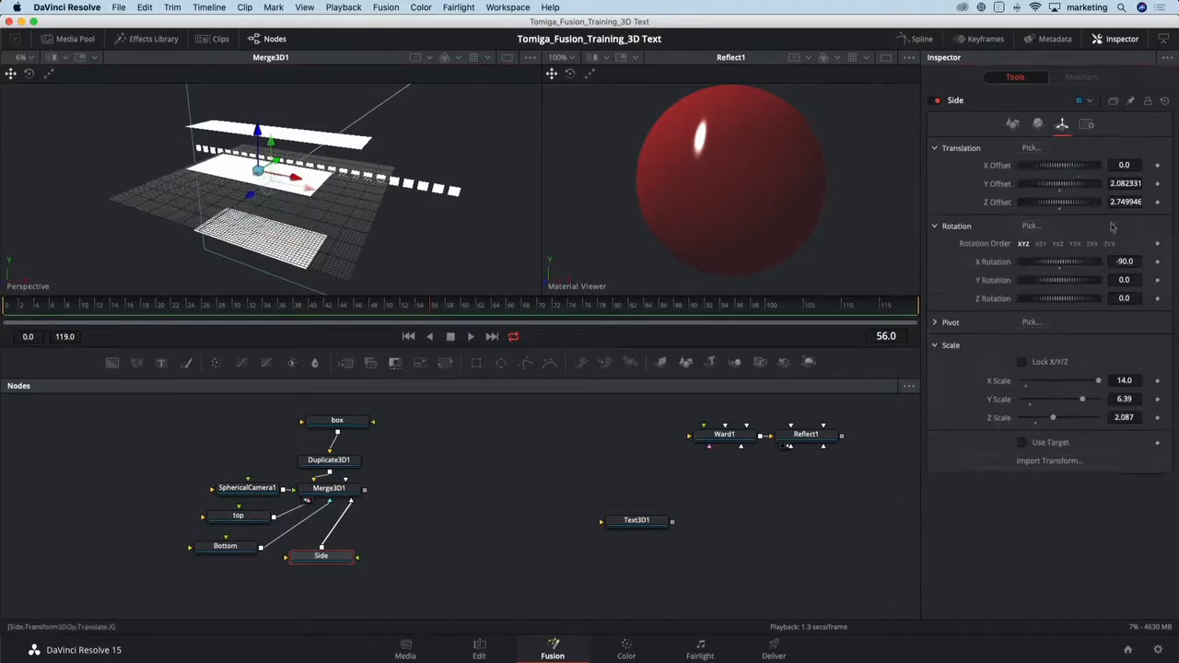
{"action": "double_click", "coordinate": [1061, 267]}
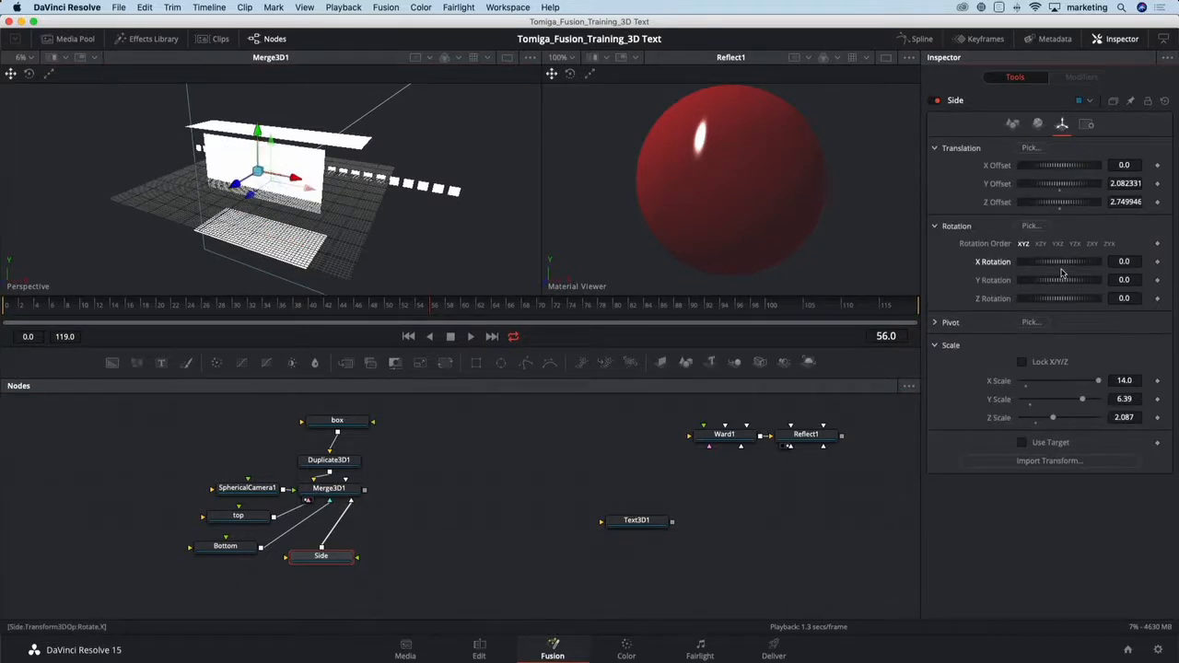
{"action": "left_click_drag", "start_coordinate": [396, 195], "coordinate": [267, 210]}
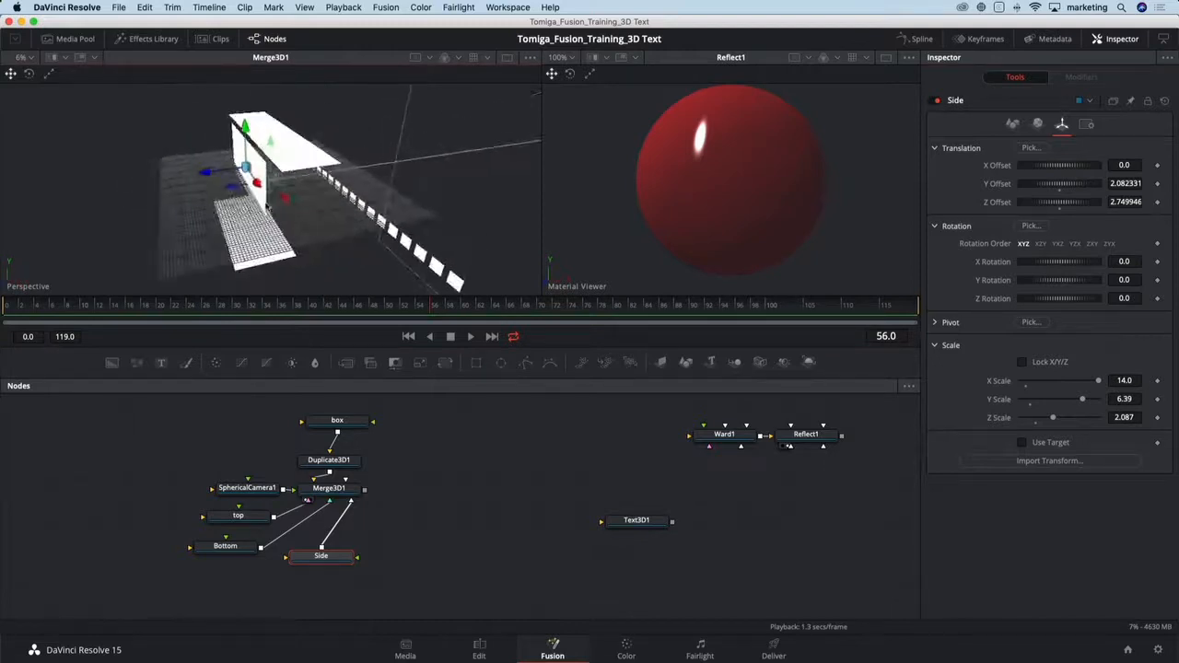
{"action": "left_click_drag", "start_coordinate": [203, 172], "coordinate": [226, 183]}
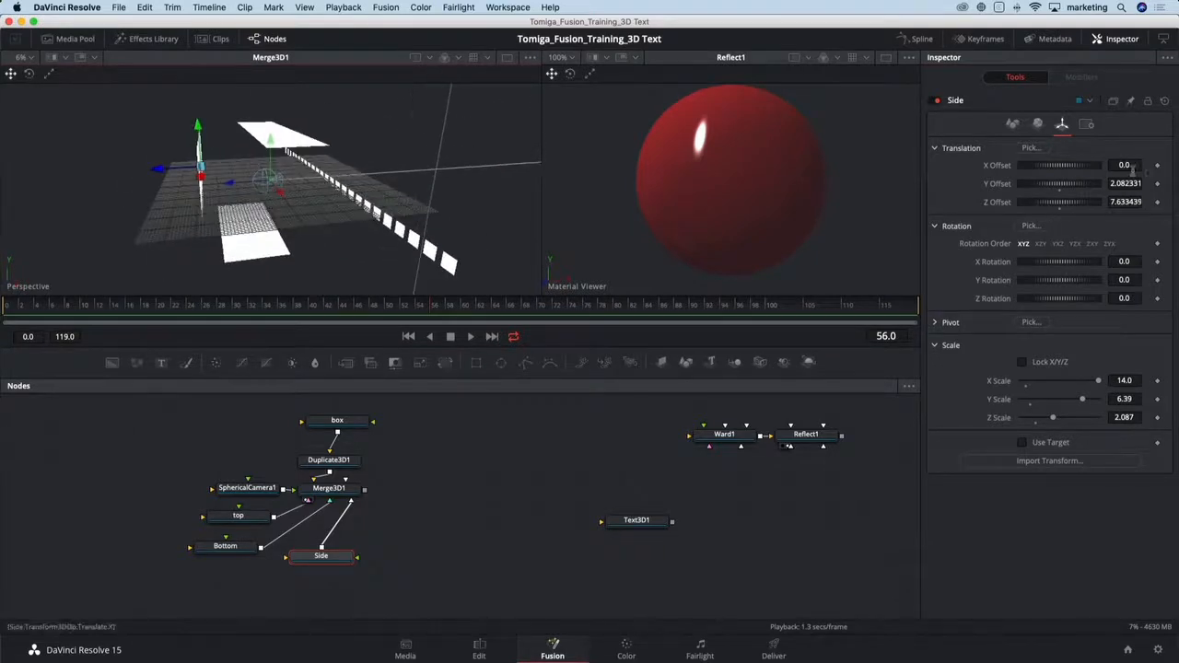
Darken the Side plane's diffuse color to a grey with a value of about 0.205.
{"action": "left_click", "coordinate": [1038, 125]}
{"action": "left_click_drag", "start_coordinate": [1024, 239], "coordinate": [1019, 243]}
{"action": "left_click_drag", "start_coordinate": [322, 258], "coordinate": [281, 234]}
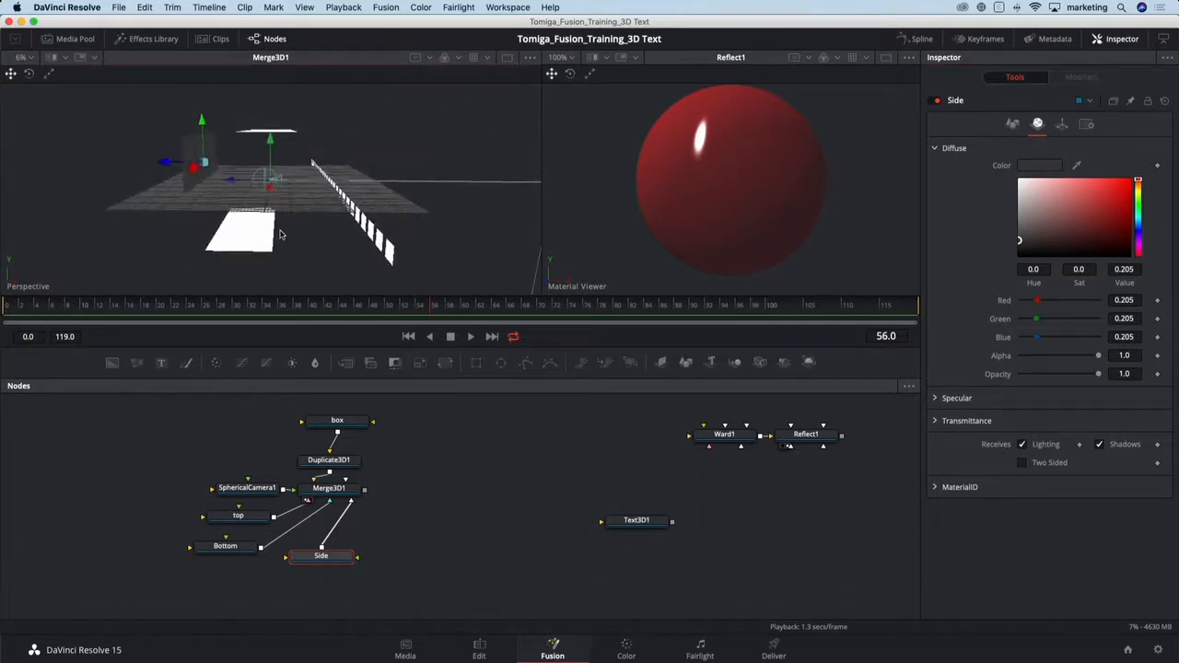
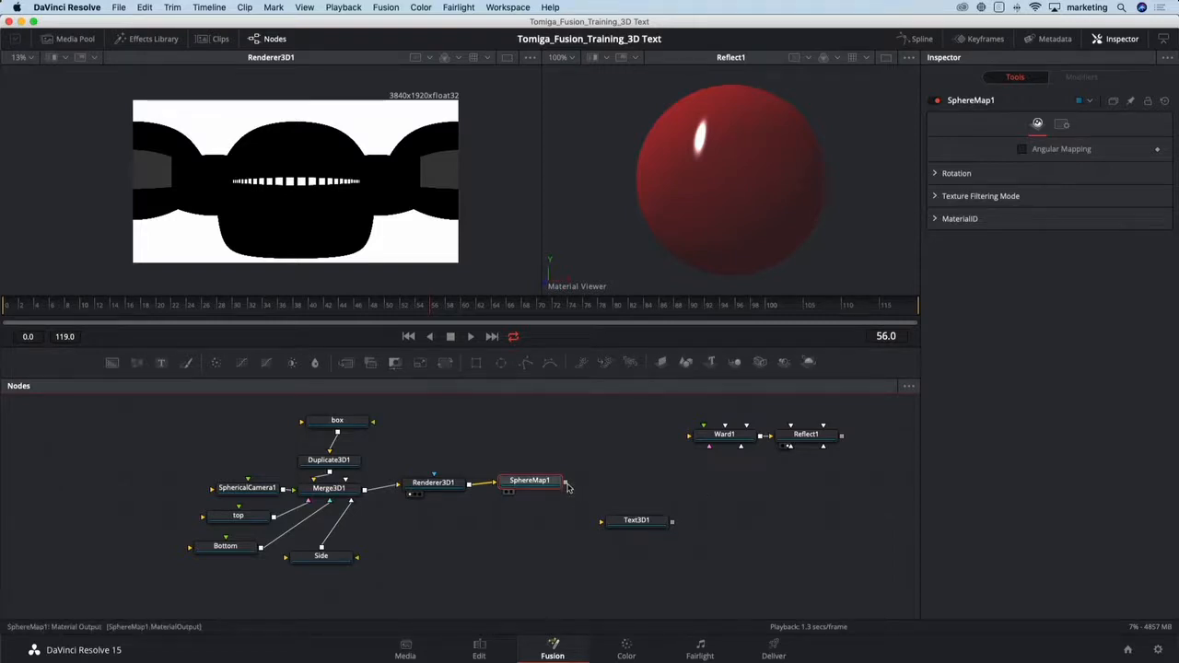
Connect SphereMap1 to Reflect1 as the Reflection Color Material and enable Angular Mapping on SphereMap1.
{"action": "left_click_drag", "start_coordinate": [567, 486], "coordinate": [811, 439]}
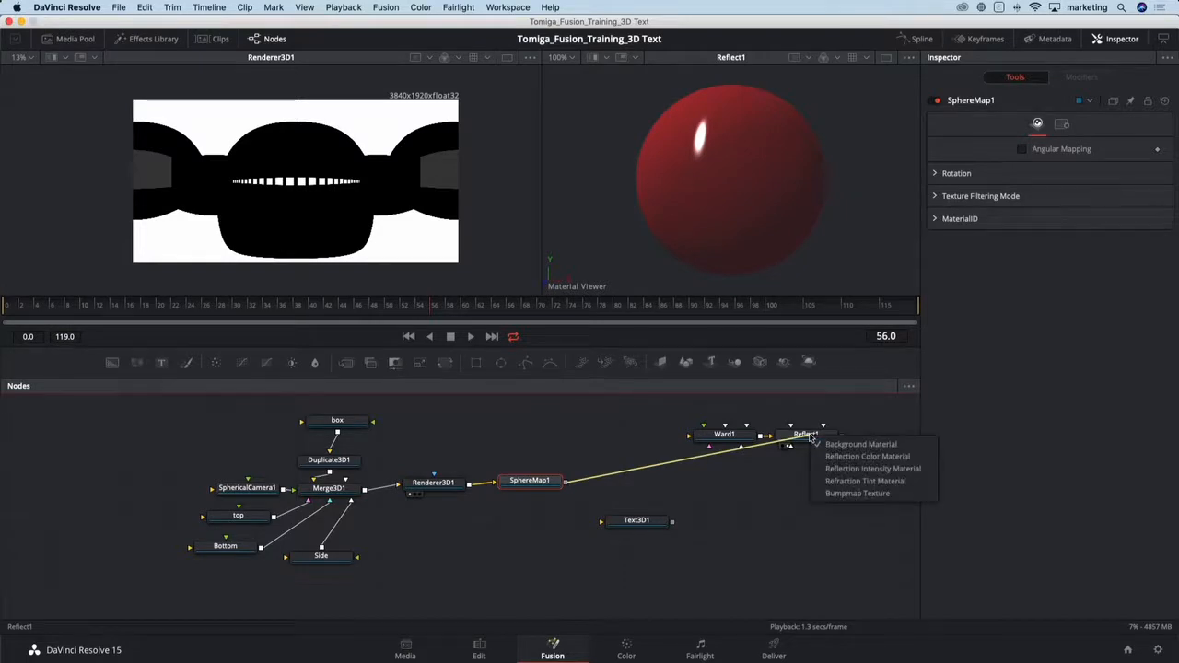
{"action": "left_click", "coordinate": [867, 457]}
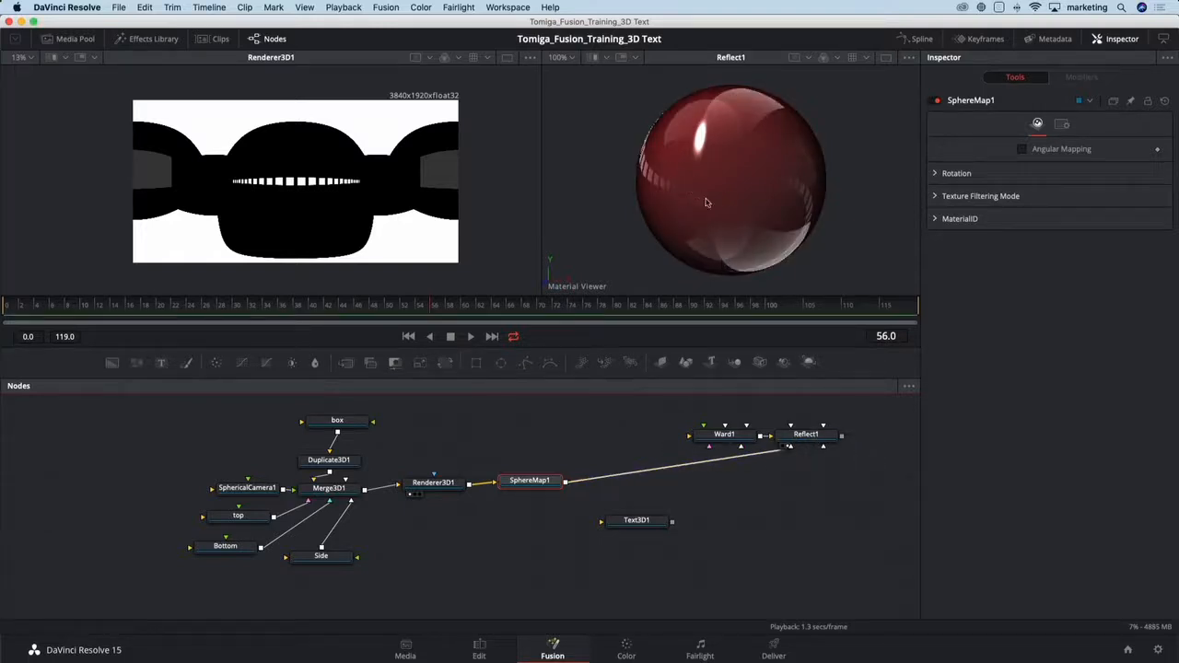
{"action": "left_click_drag", "start_coordinate": [735, 192], "coordinate": [779, 198]}
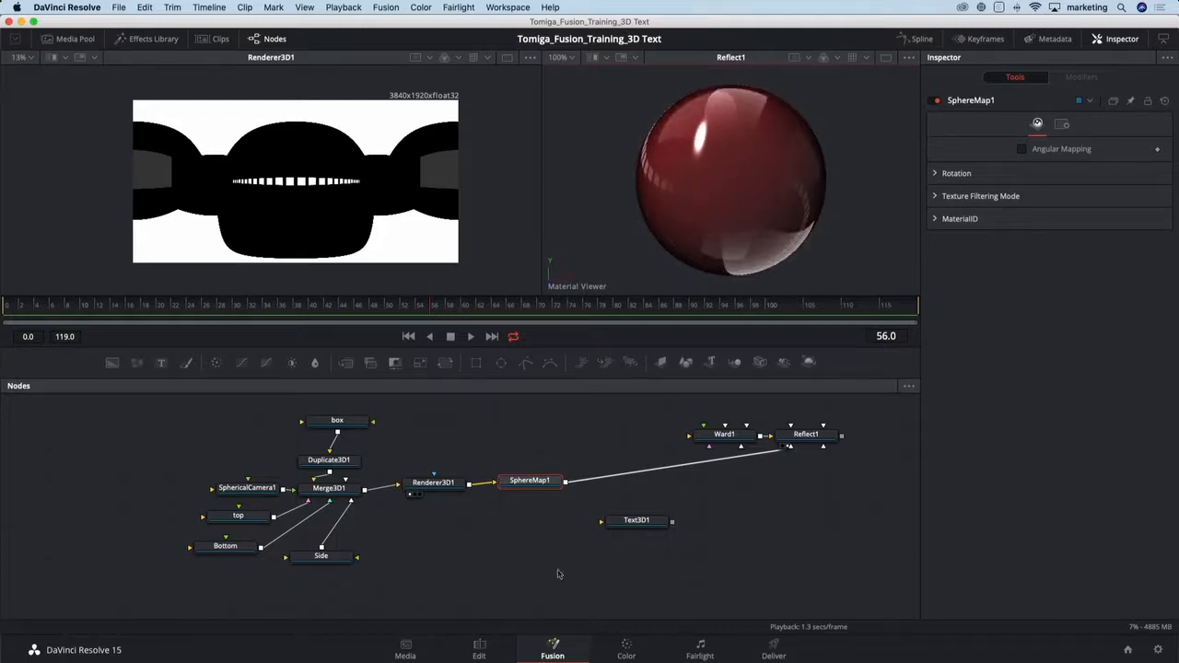
{"action": "left_click", "coordinate": [1021, 150]}
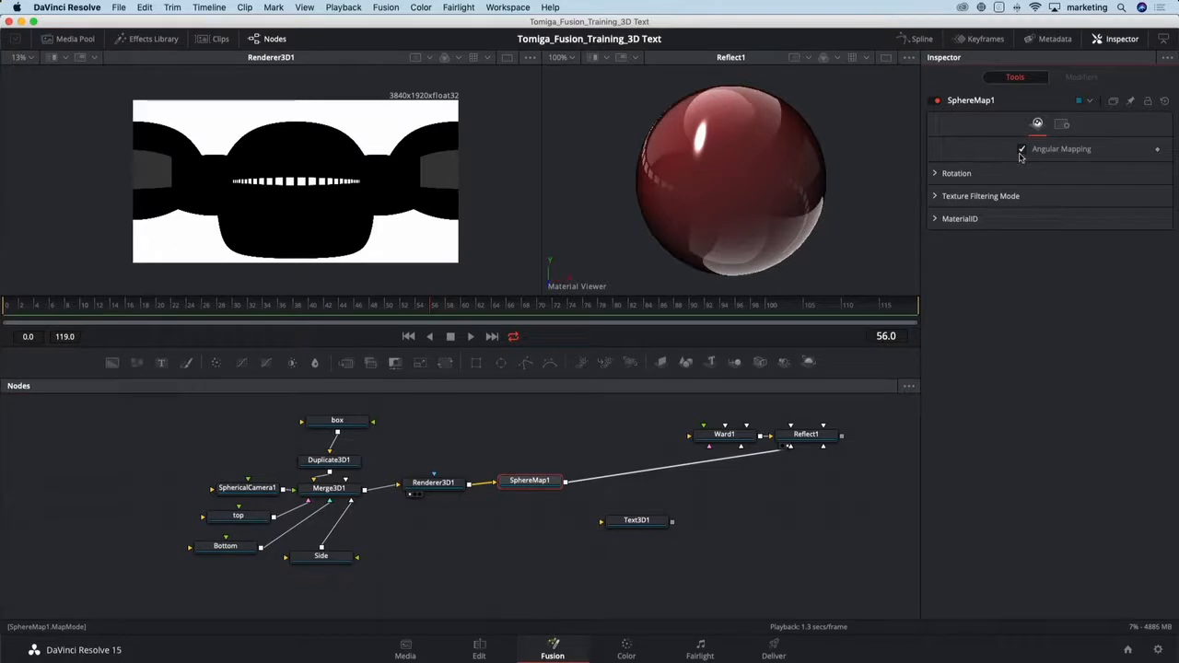
Move the Ward1 and Reflect1 nodes closer to SphereMap1 and place Text3D1 below Reflect1.
{"action": "left_click_drag", "start_coordinate": [840, 407], "coordinate": [567, 484]}
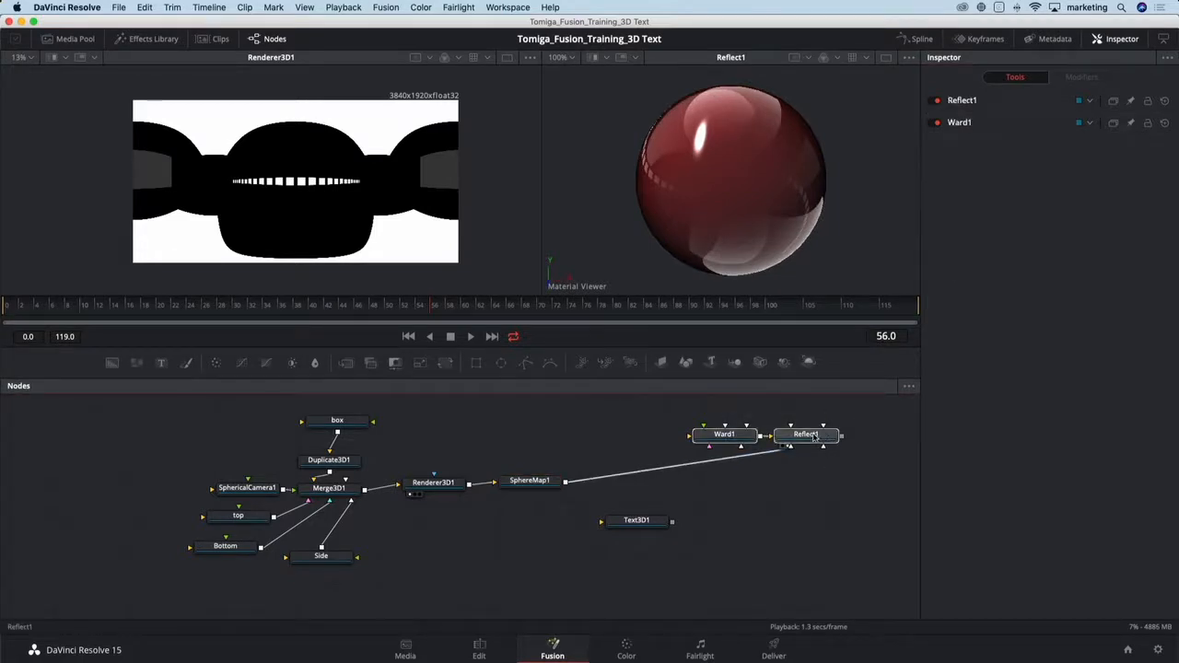
{"action": "left_click_drag", "start_coordinate": [724, 434], "coordinate": [603, 436]}
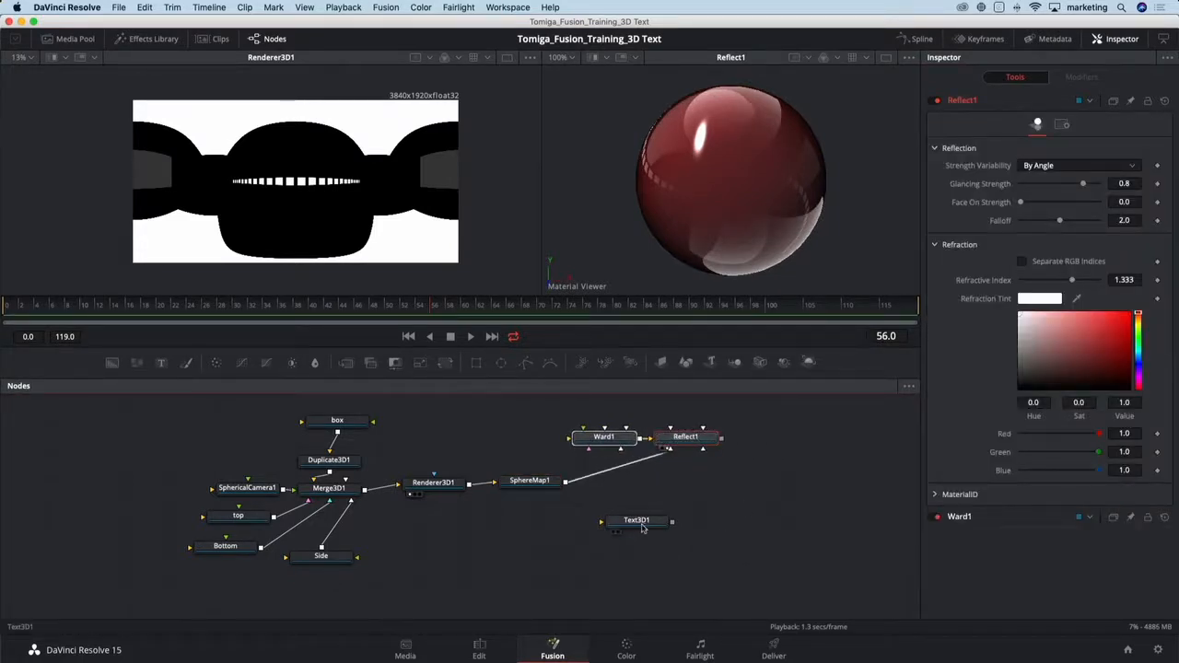
{"action": "left_click_drag", "start_coordinate": [642, 525], "coordinate": [695, 521]}
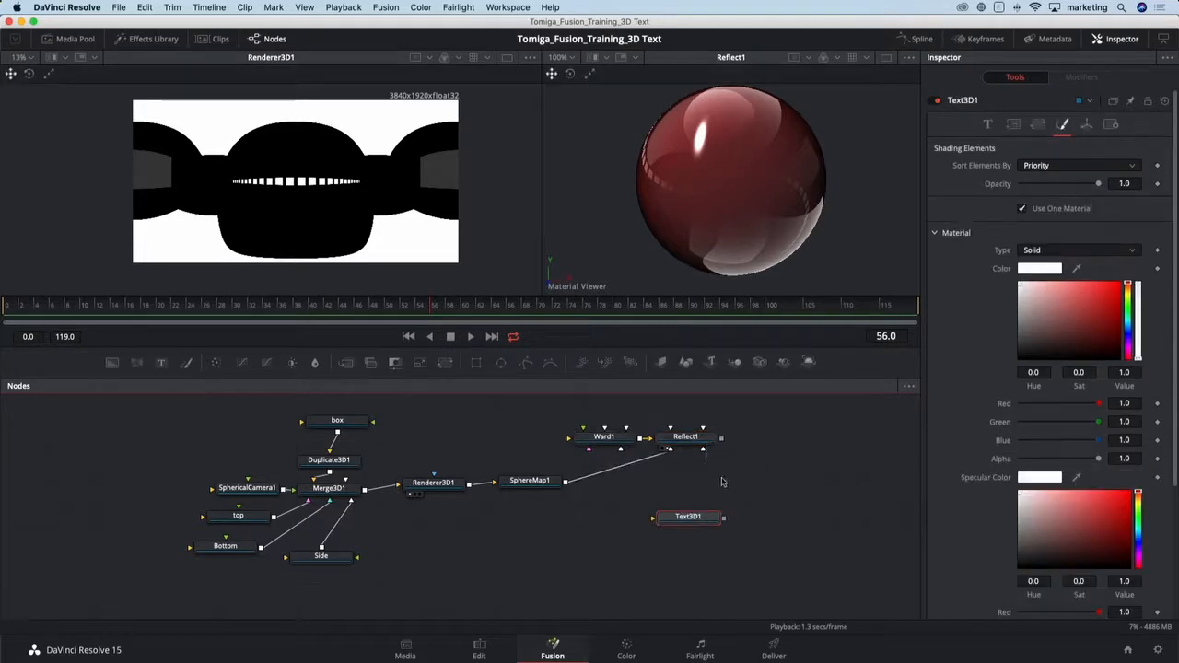
{"action": "left_click_drag", "start_coordinate": [722, 440], "coordinate": [701, 522]}
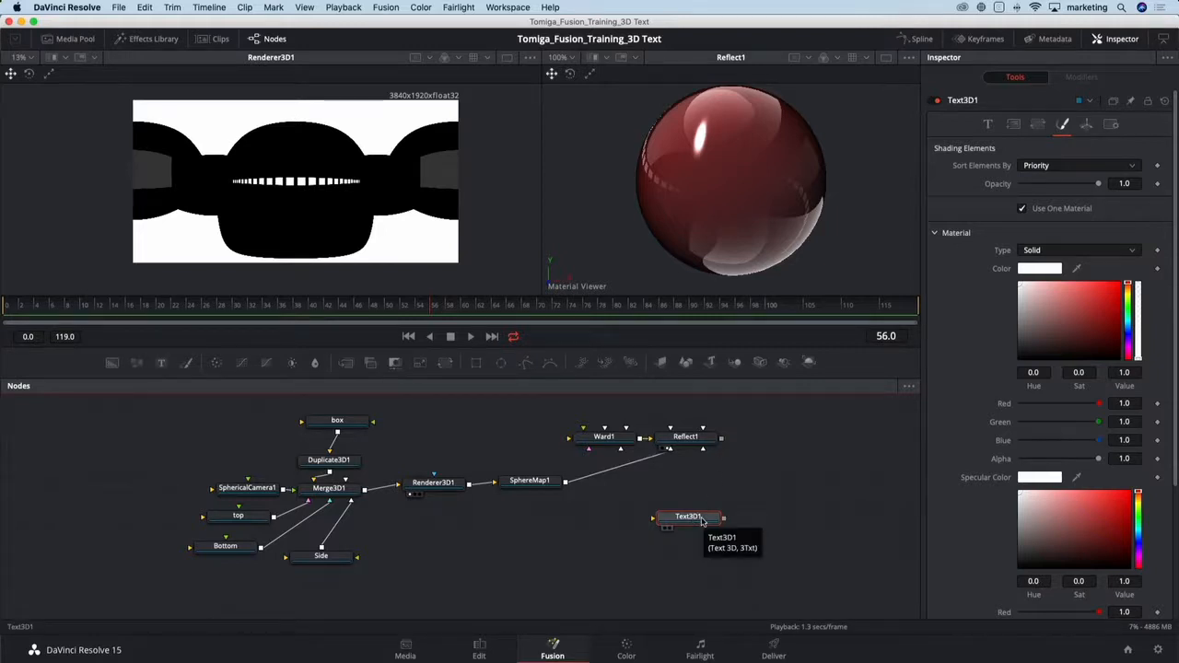
Display Text3D1 in the viewer that shows the rendered environment and frame the FUSION text from the front.
{"action": "key", "text": "1"}
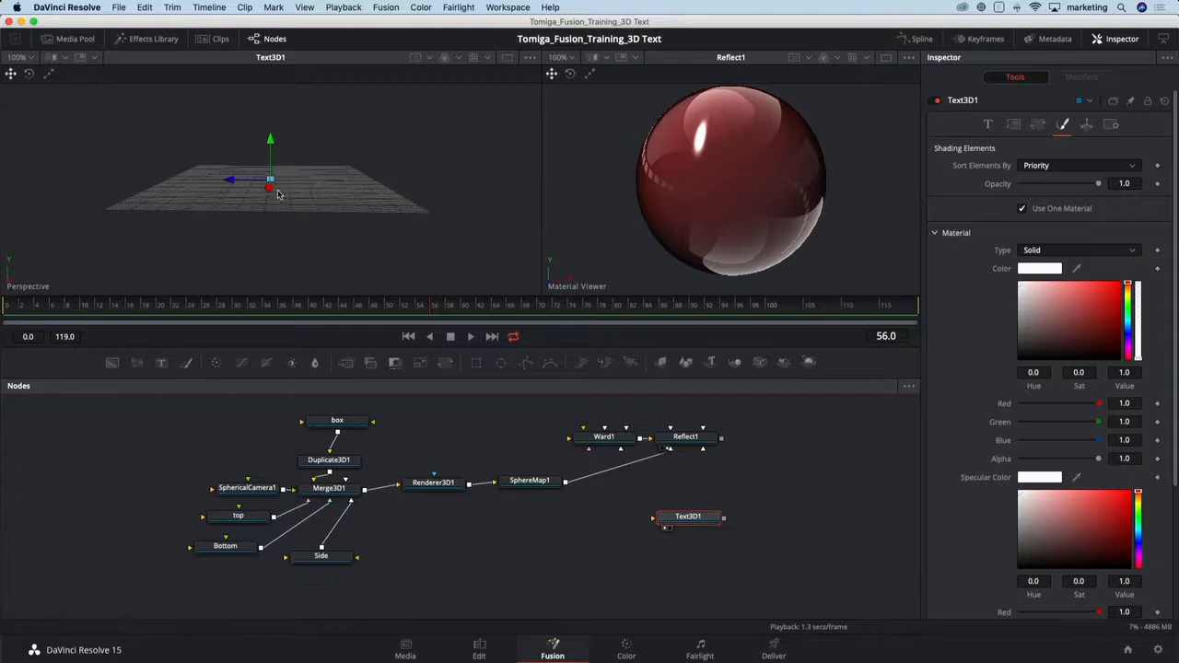
{"action": "scroll", "coordinate": [278, 195], "scroll_direction": "up", "scroll_amount": 10}
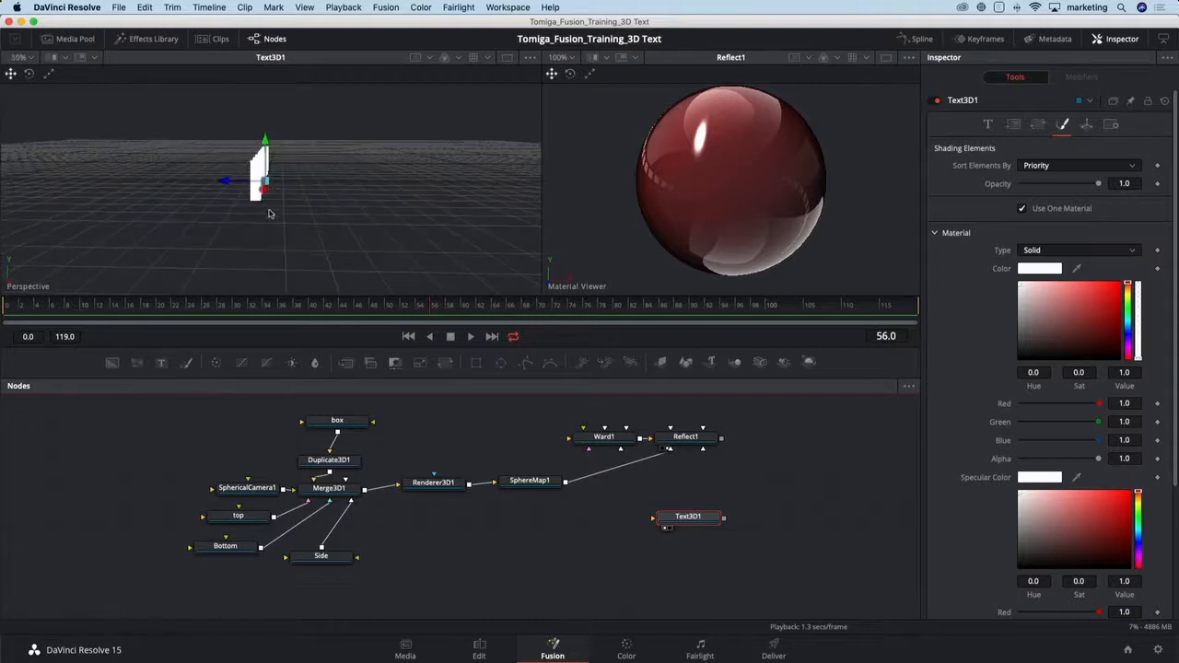
{"action": "left_click_drag", "start_coordinate": [269, 214], "coordinate": [452, 197]}
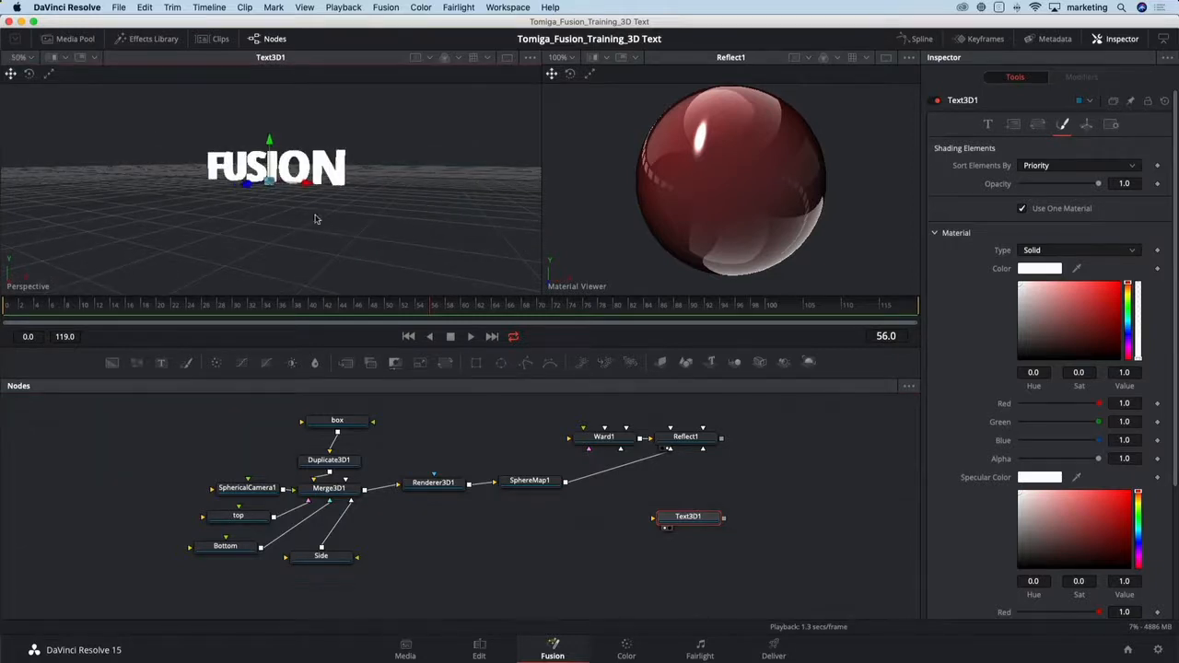
{"action": "left_click_drag", "start_coordinate": [315, 219], "coordinate": [376, 213]}
{"action": "scroll", "coordinate": [295, 186], "scroll_direction": "up", "scroll_amount": 3}
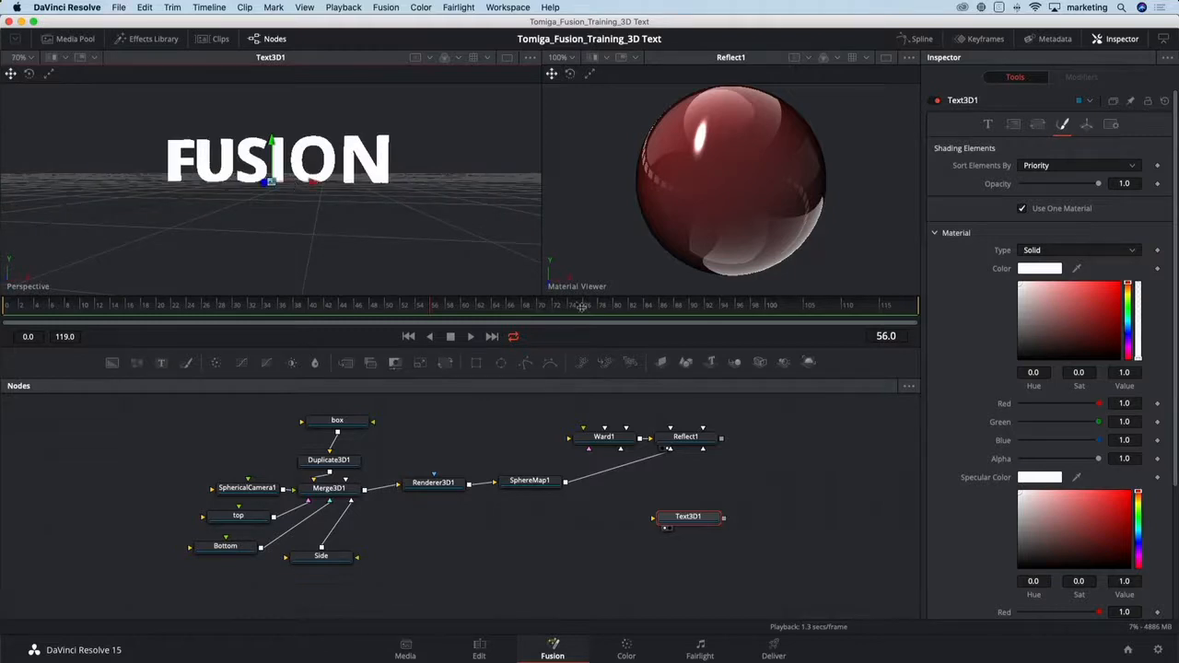
Add a Replace Material 3D node after Text3D1.
{"action": "left_click", "coordinate": [683, 521]}
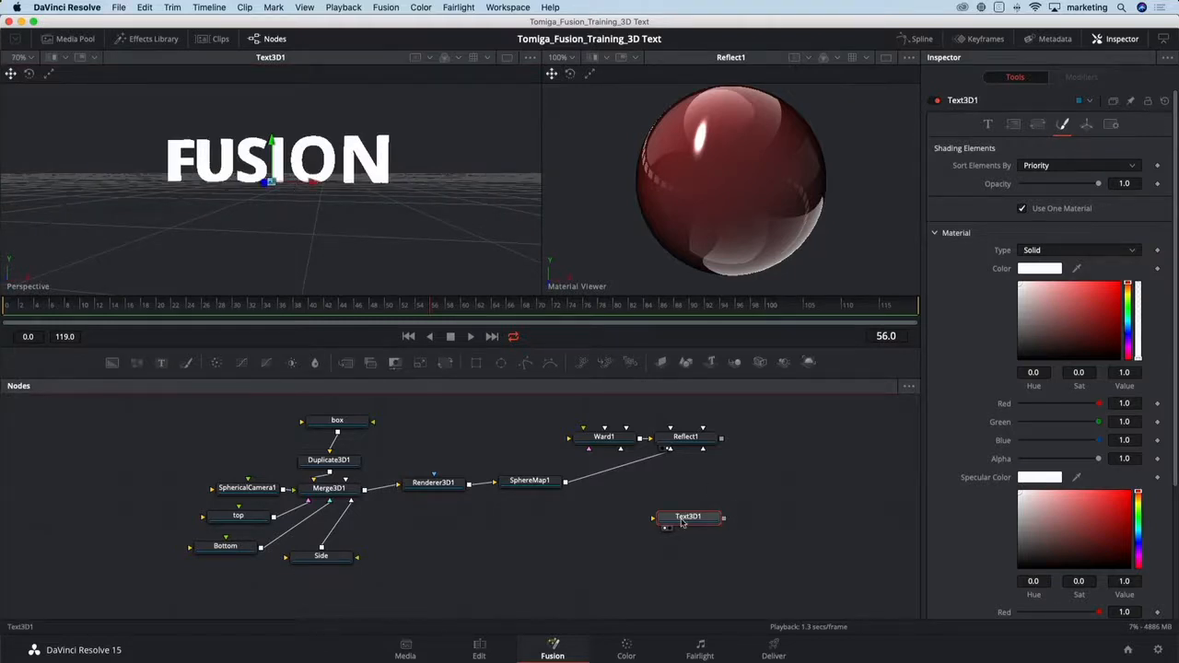
{"action": "key", "text": "shift+space"}
{"action": "type", "text": "repl"}
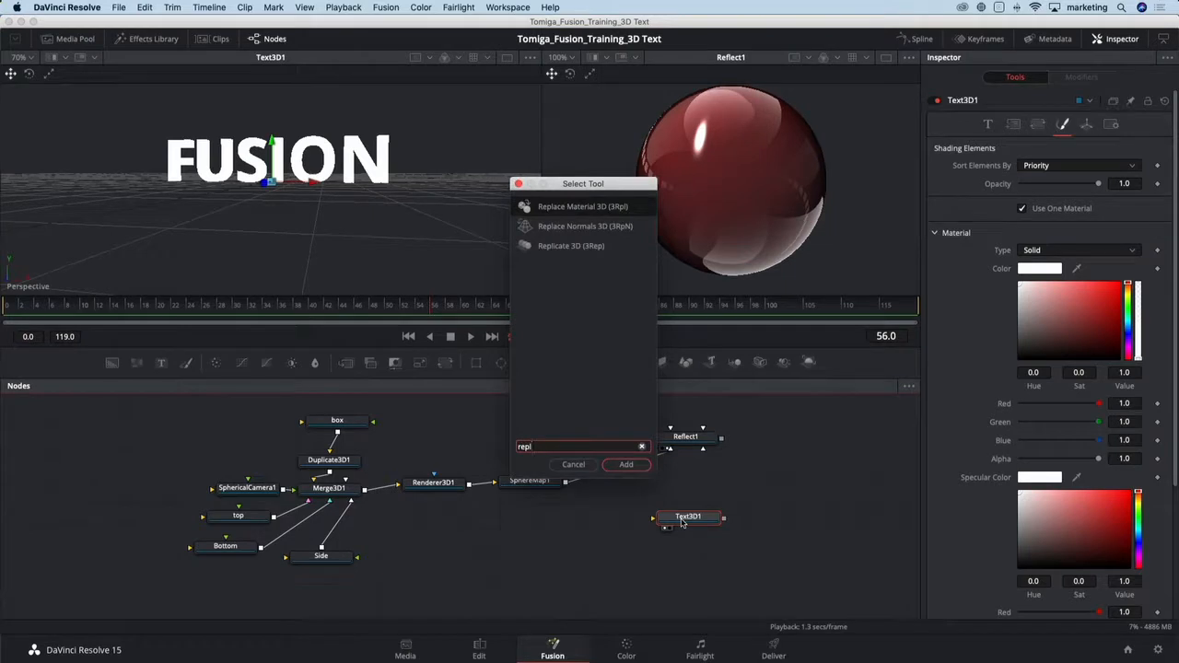
{"action": "key", "text": "Return"}
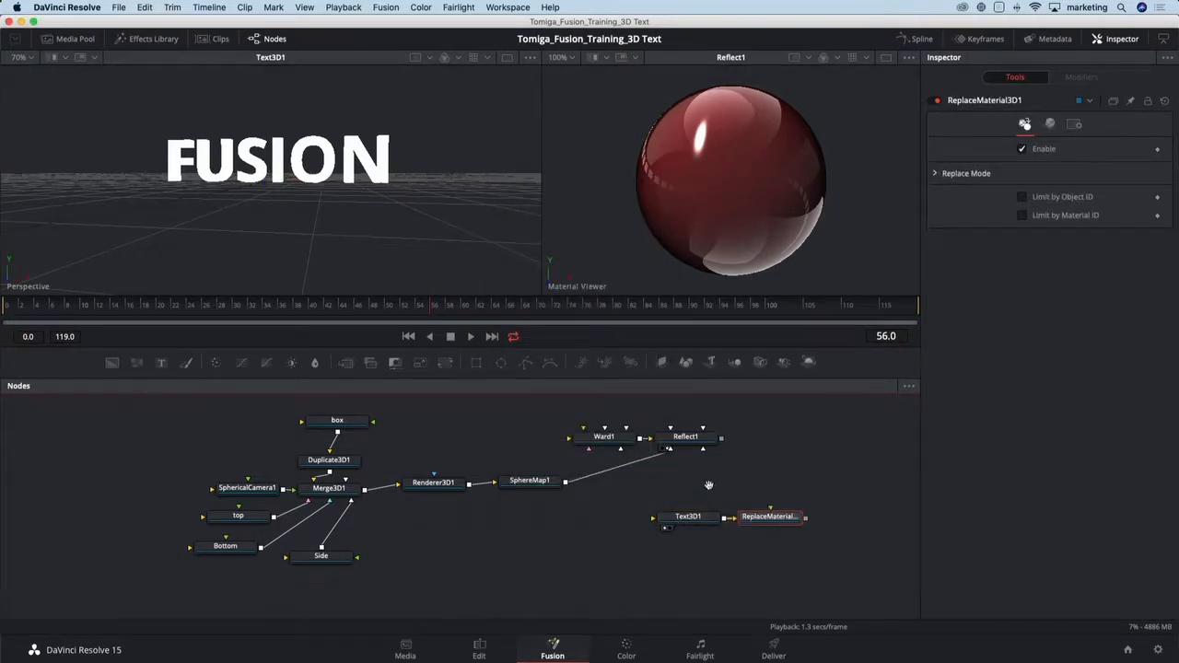
Connect the Reflect1 output to the material input of ReplaceMaterial3D1 and display the textured text in the viewer.
{"action": "left_click_drag", "start_coordinate": [708, 486], "coordinate": [459, 503]}
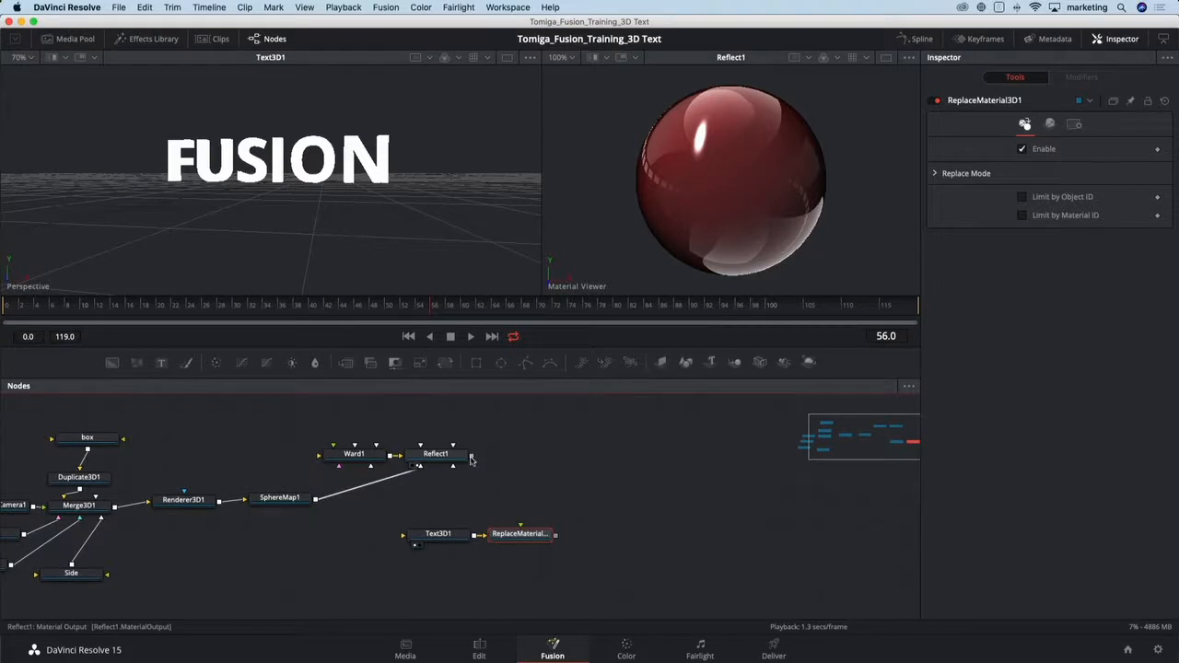
{"action": "left_click_drag", "start_coordinate": [472, 458], "coordinate": [520, 532]}
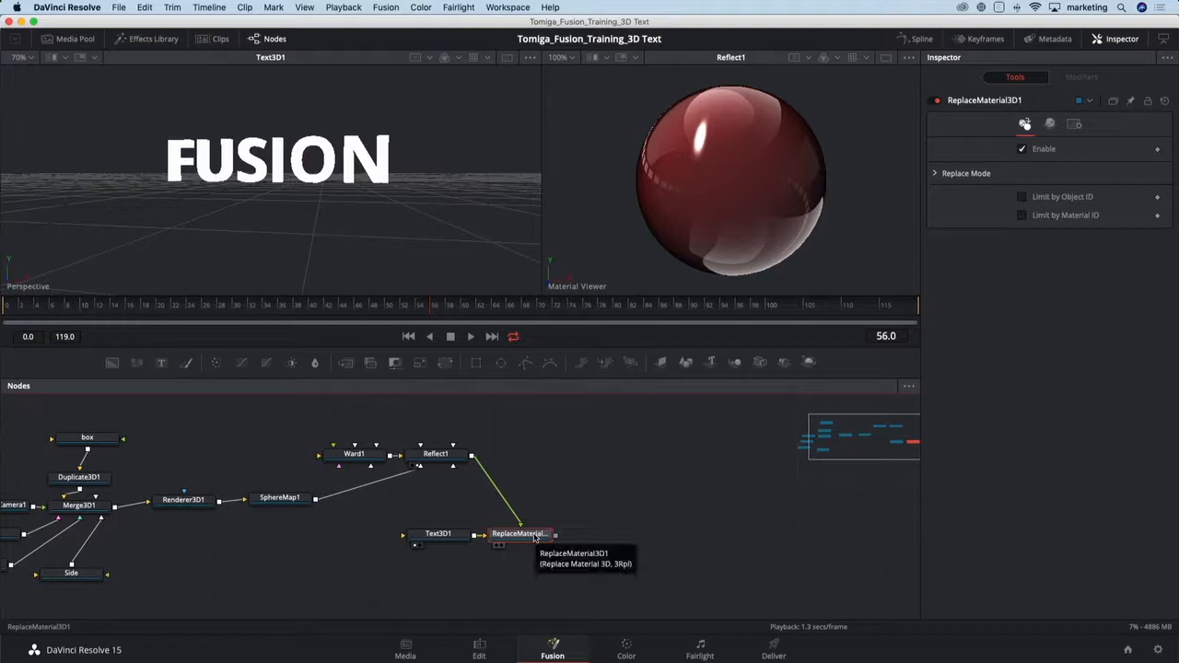
{"action": "key", "text": "1"}
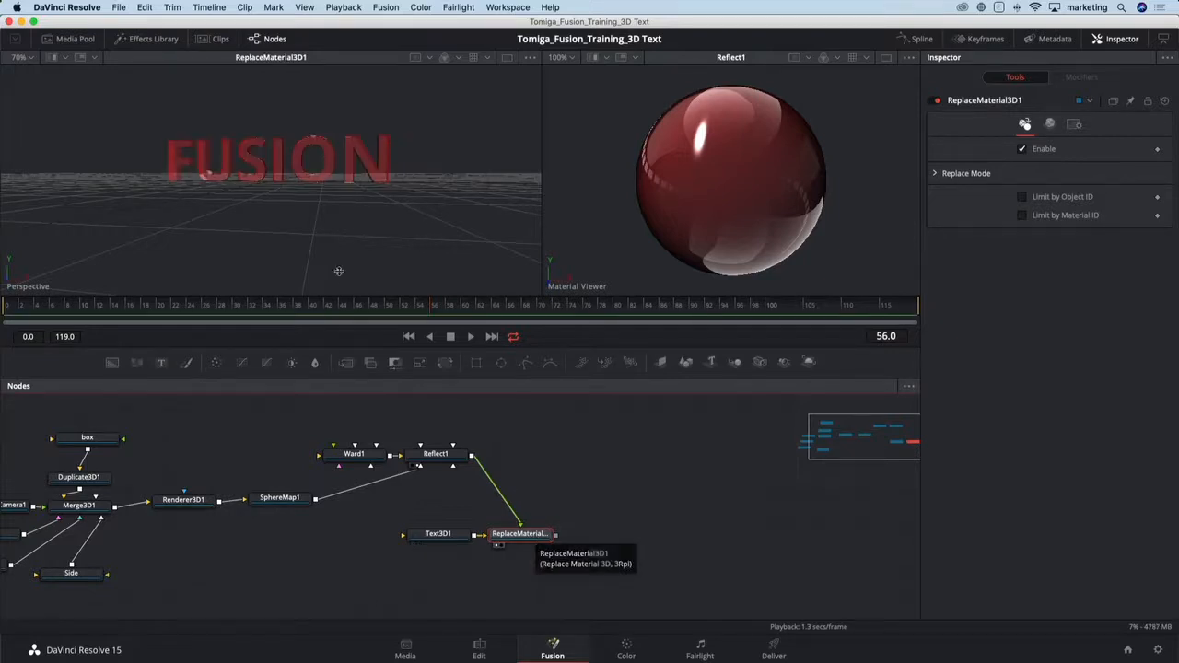
{"action": "left_click_drag", "start_coordinate": [290, 243], "coordinate": [323, 255]}
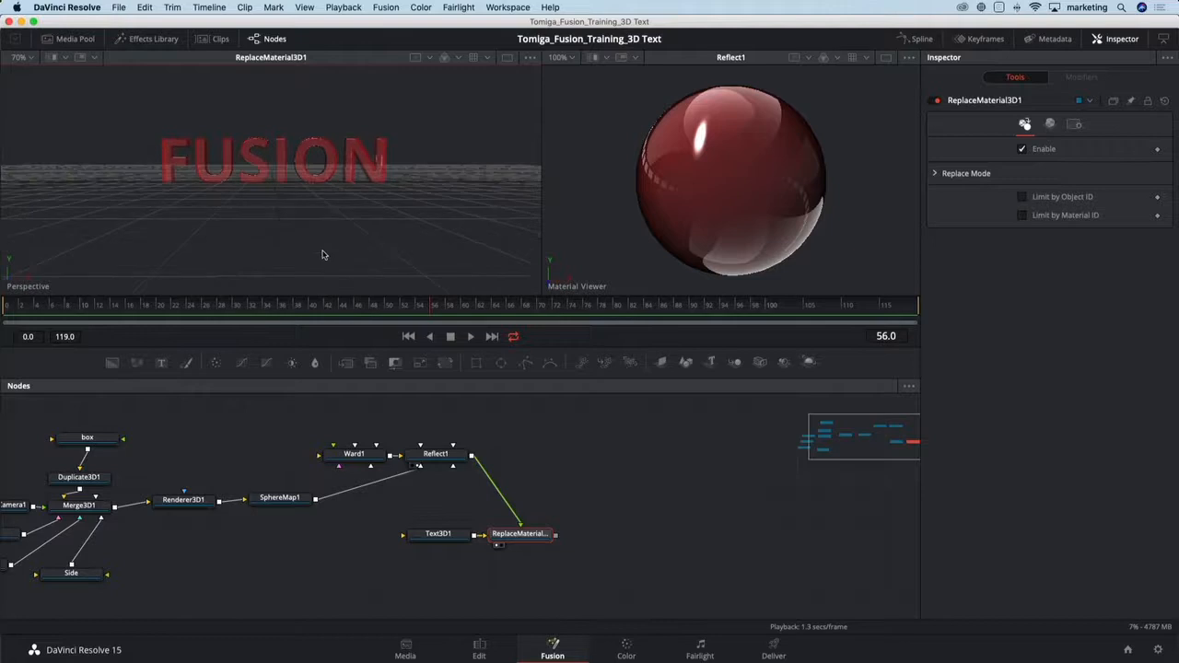
Tidy the node graph by stacking Ward1 and Reflect1 above ReplaceMaterial3D1 and moving Text3D1 farther from it.
{"action": "left_click", "coordinate": [290, 500]}
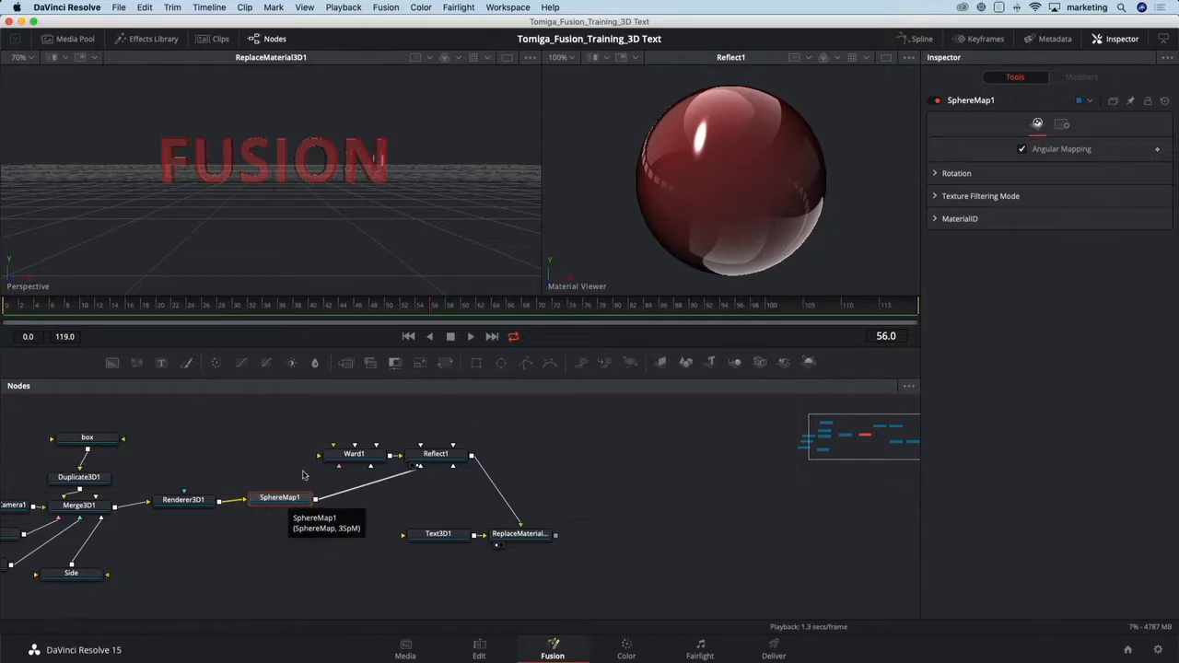
{"action": "left_click_drag", "start_coordinate": [355, 456], "coordinate": [514, 457]}
{"action": "left_click_drag", "start_coordinate": [445, 538], "coordinate": [419, 540]}
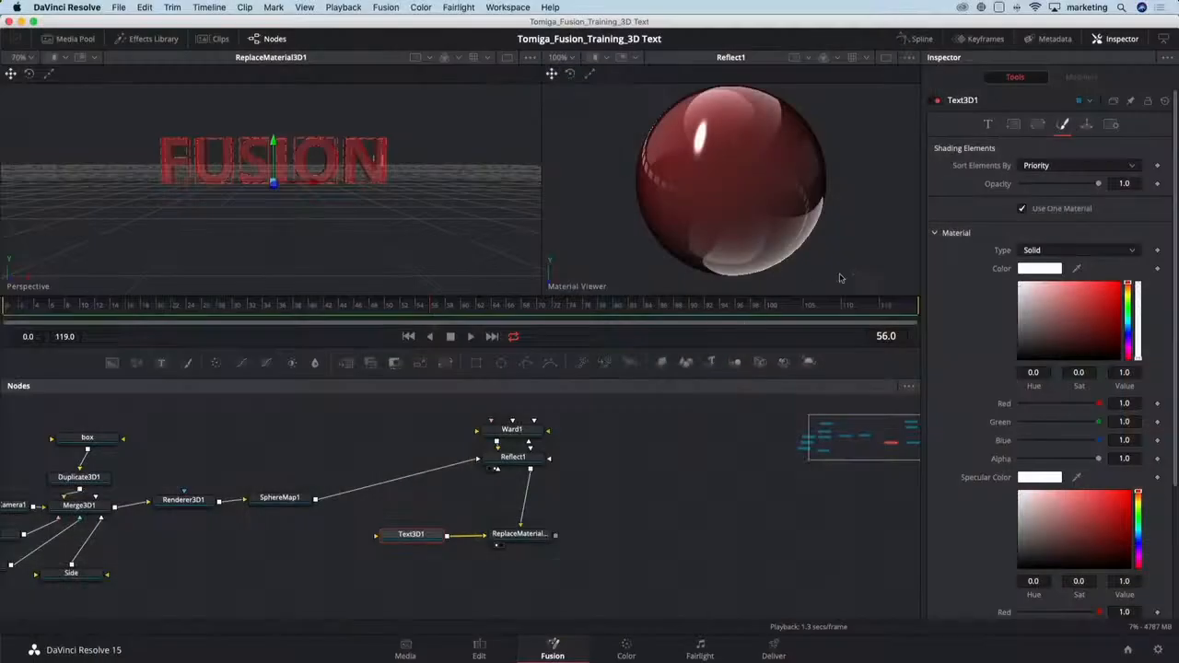
Apply the Follower modifier to the Styled Text of Text3D1.
{"action": "left_click", "coordinate": [988, 126]}
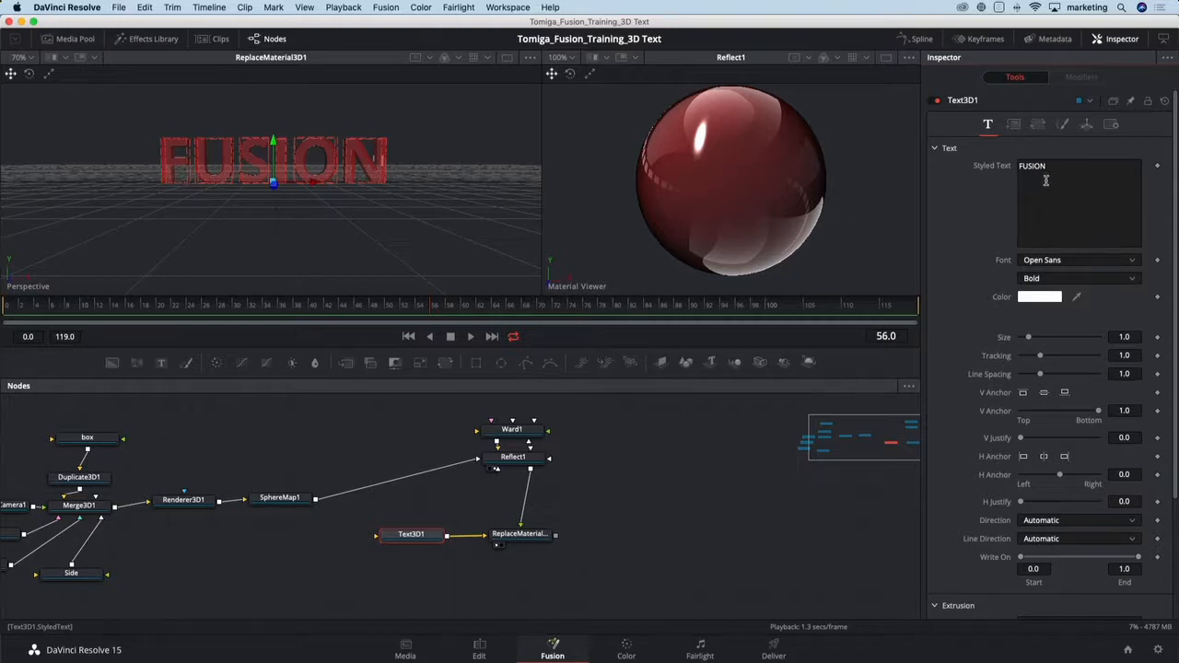
{"action": "right_click", "coordinate": [1049, 171]}
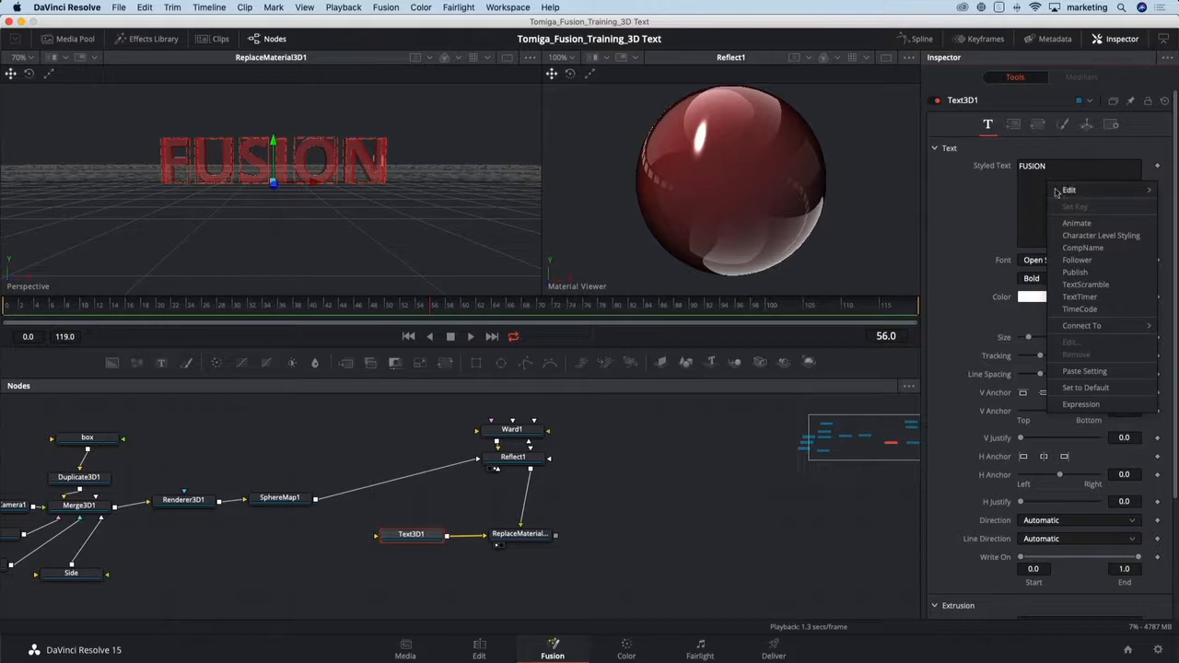
{"action": "left_click", "coordinate": [1076, 260]}
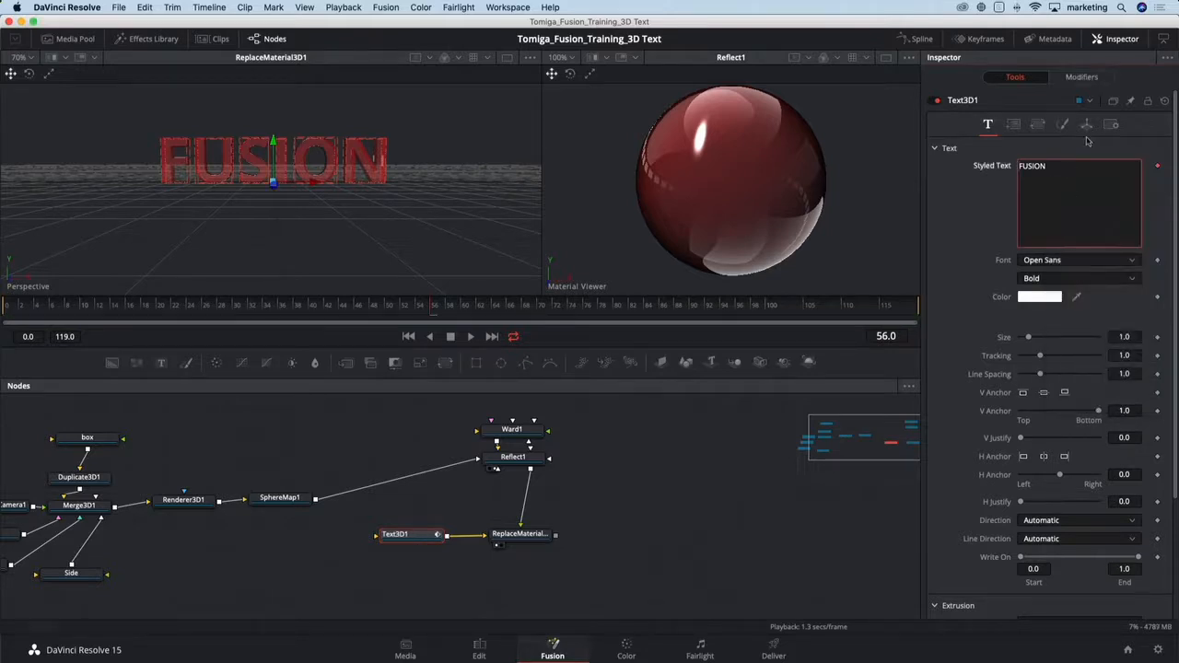
At frame 38, keyframe Offset Z and Y rotation at 0.0 in the Follower modifier's shading settings.
{"action": "left_click", "coordinate": [1088, 82]}
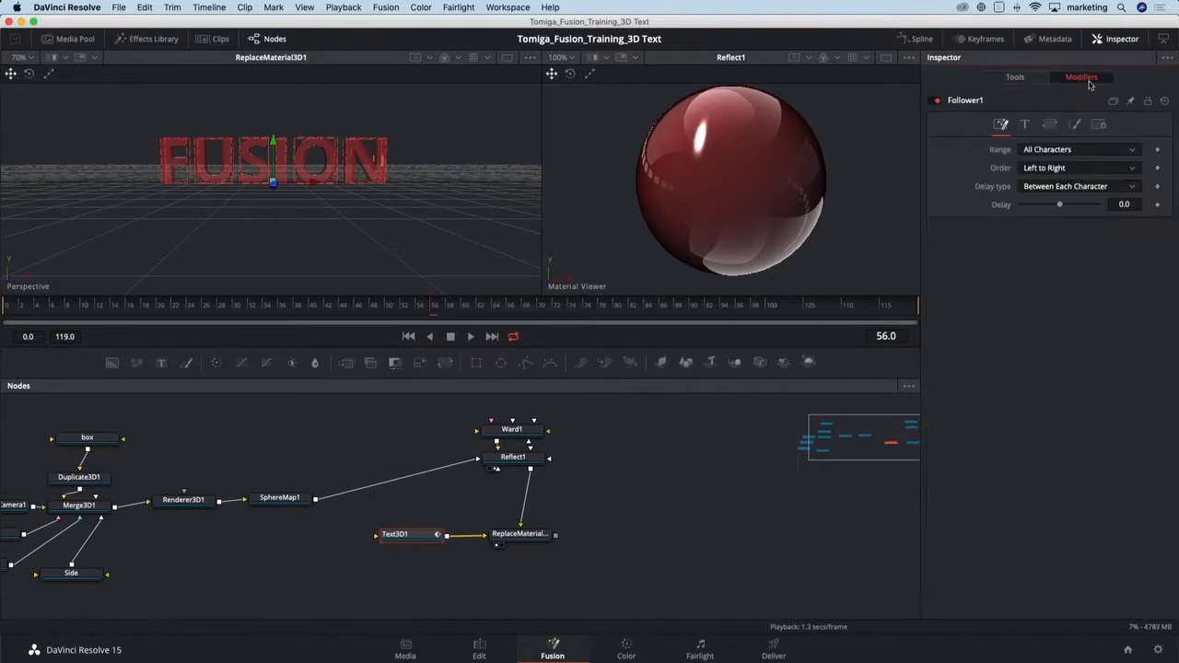
{"action": "left_click", "coordinate": [419, 539]}
{"action": "left_click_drag", "start_coordinate": [419, 539], "coordinate": [421, 537]}
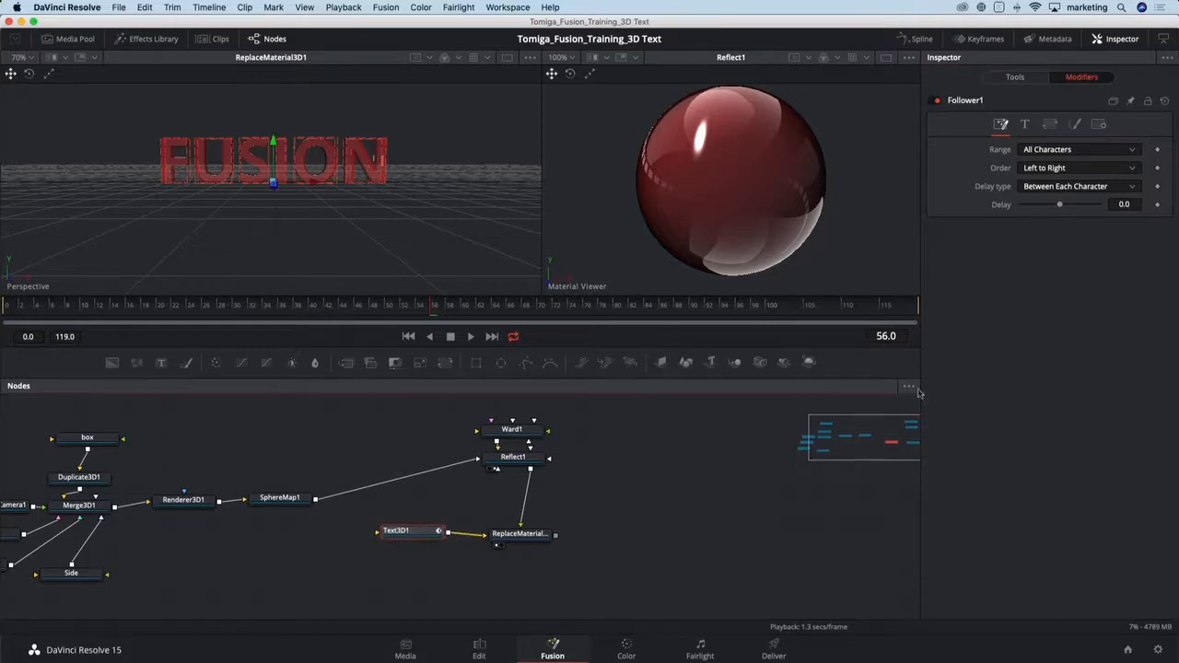
{"action": "left_click_drag", "start_coordinate": [345, 217], "coordinate": [274, 244]}
{"action": "scroll", "coordinate": [283, 236], "scroll_direction": "down", "scroll_amount": 2}
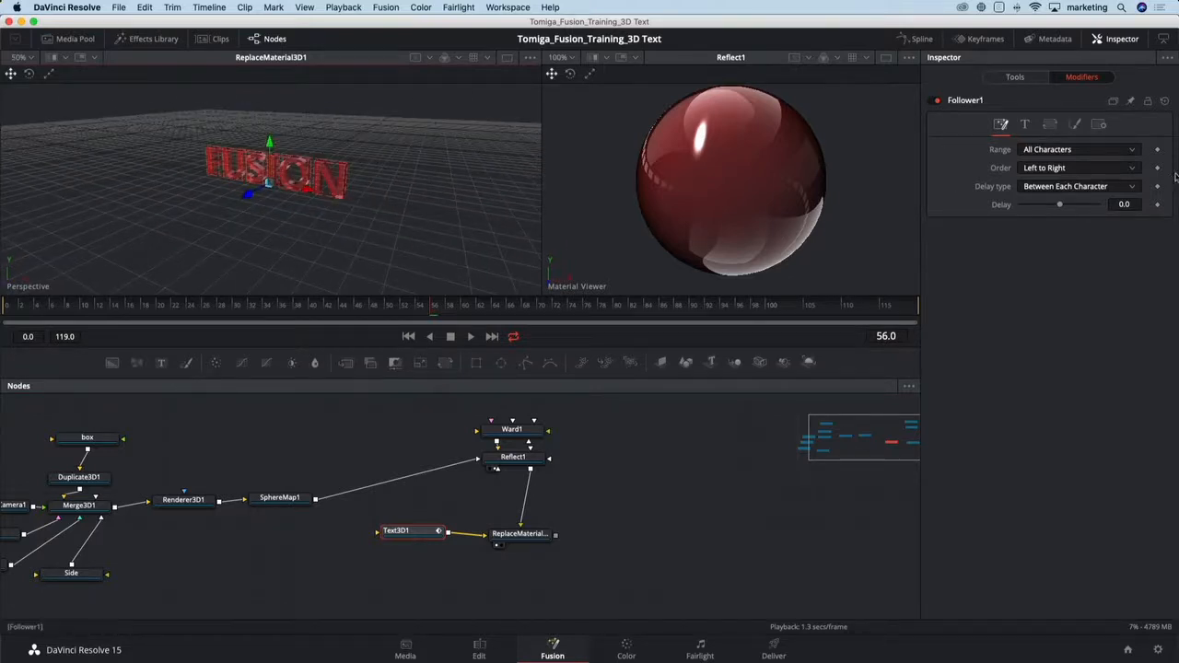
{"action": "left_click", "coordinate": [1073, 125]}
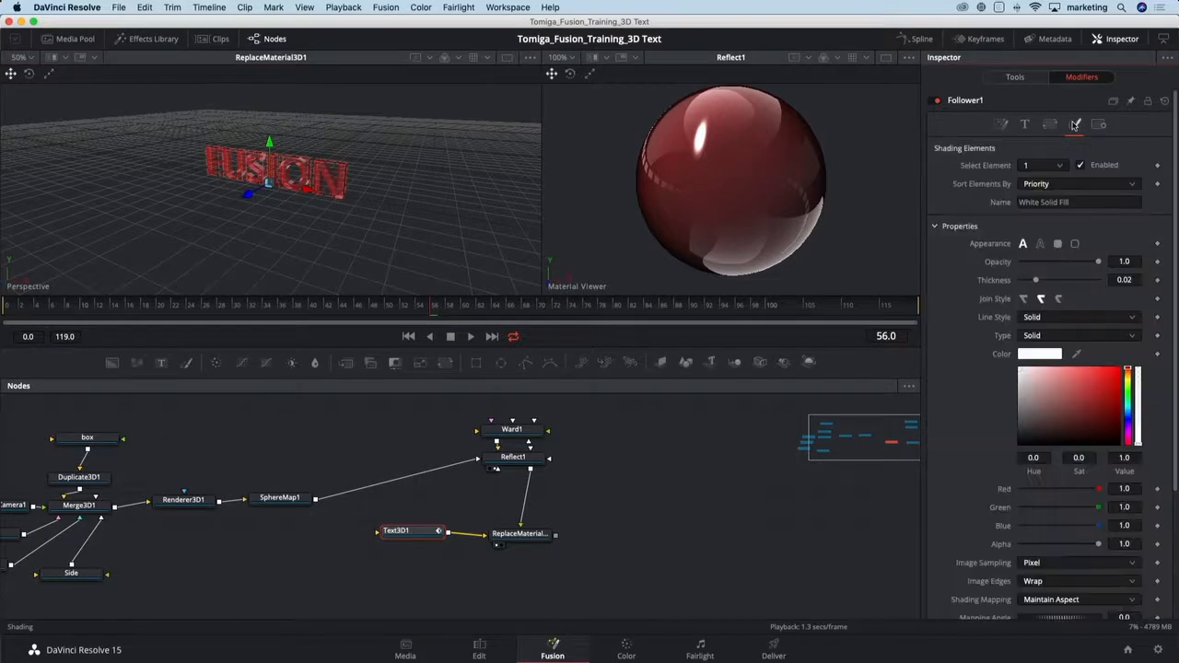
{"action": "left_click", "coordinate": [937, 226]}
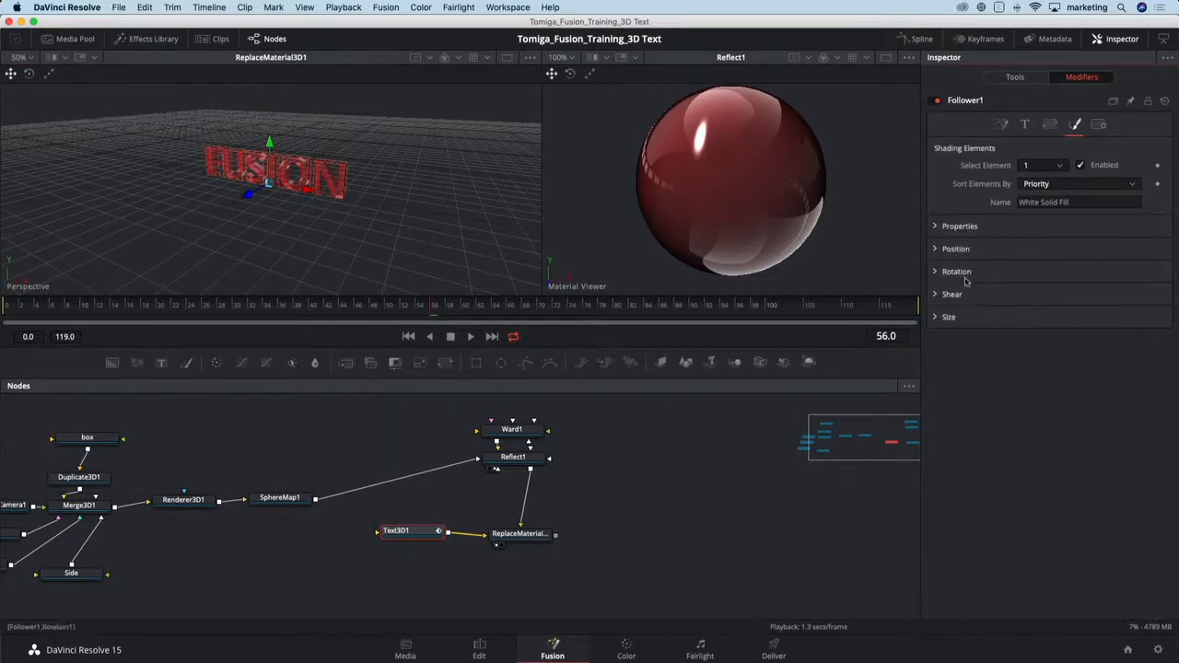
{"action": "left_click", "coordinate": [936, 250]}
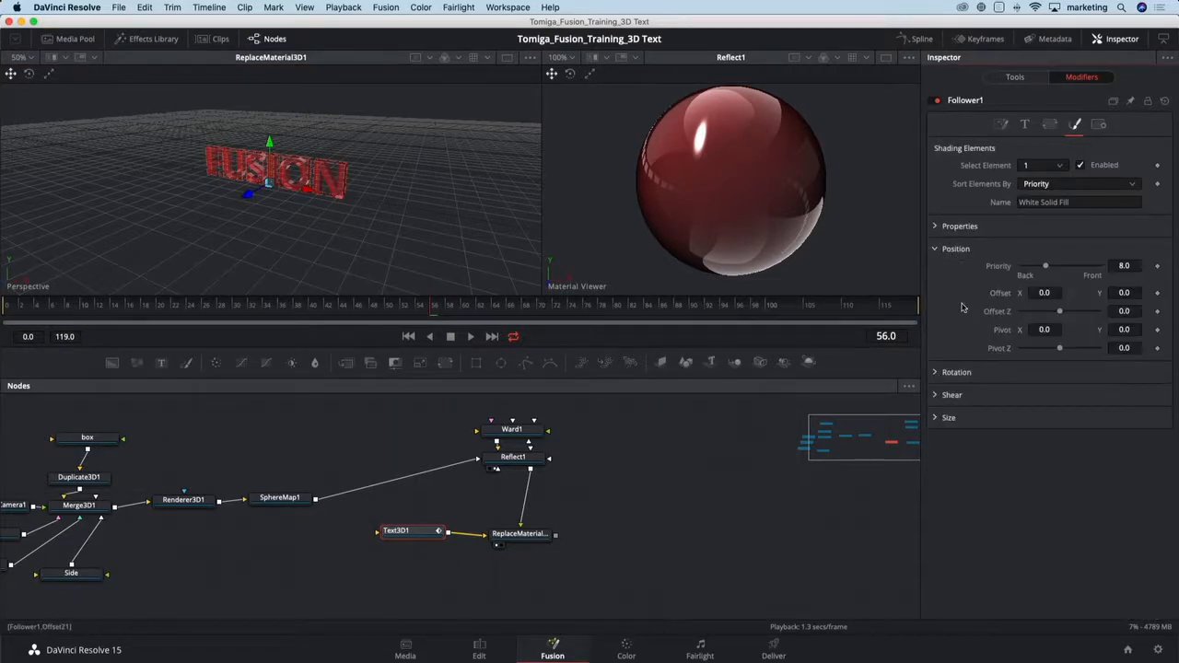
{"action": "left_click", "coordinate": [936, 372]}
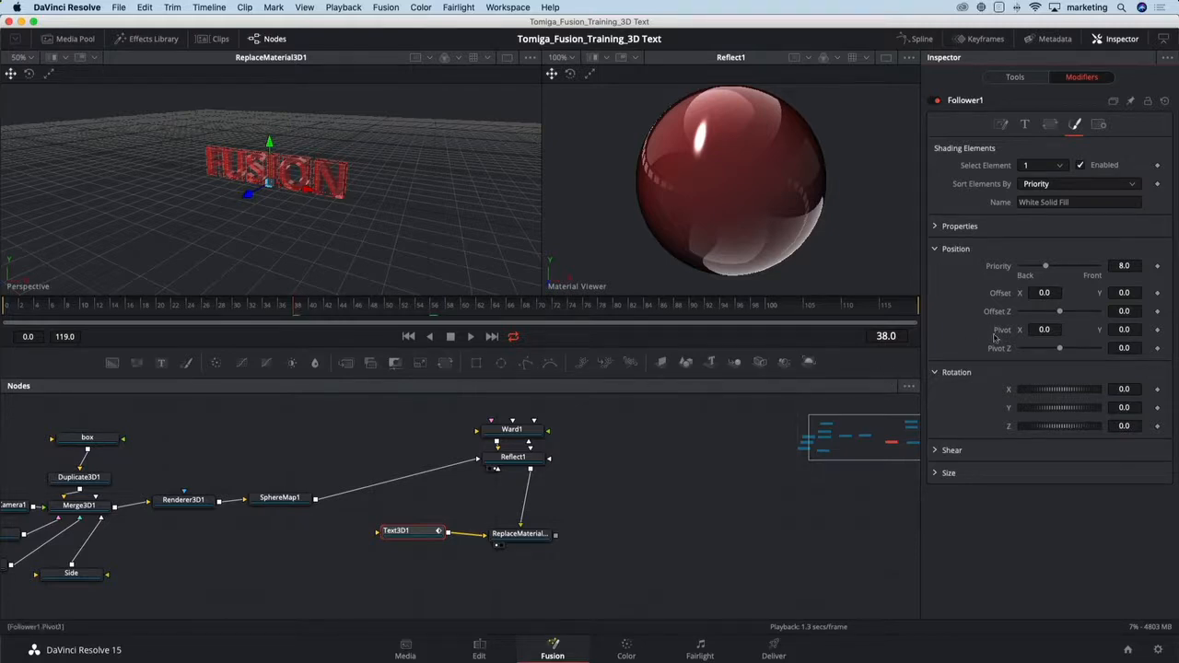
{"action": "left_click", "coordinate": [1157, 311]}
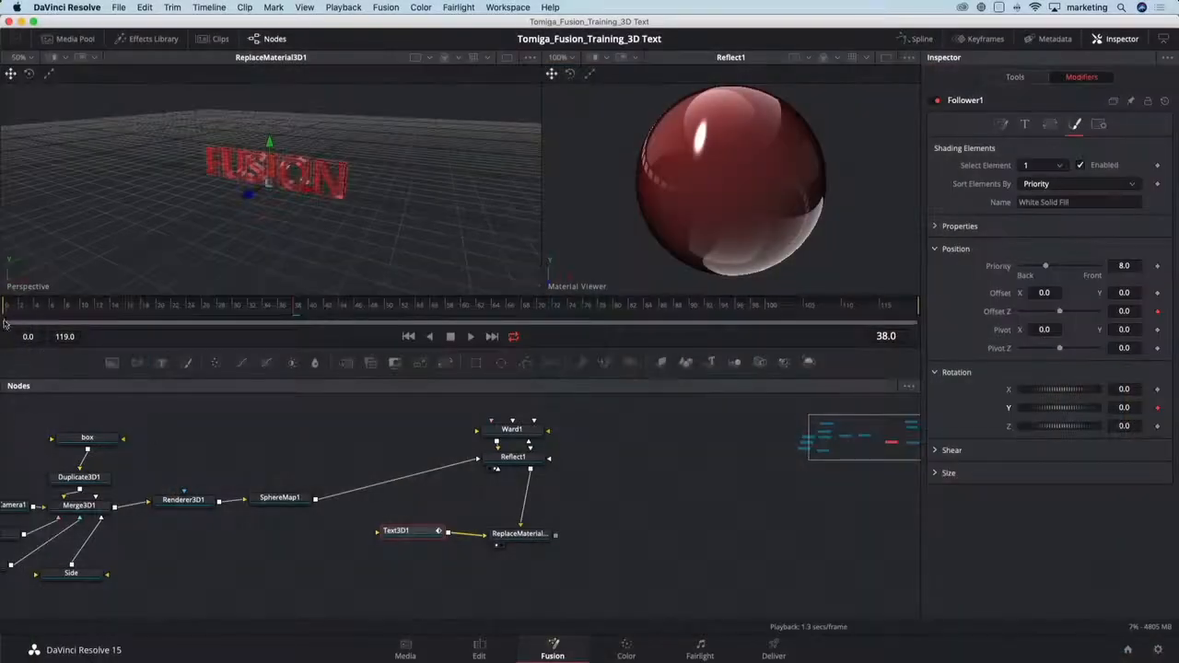
At frame 0, set the Follower's shading Offset Z to 1.0 and its Y rotation to 90.
{"action": "left_click", "coordinate": [4, 311]}
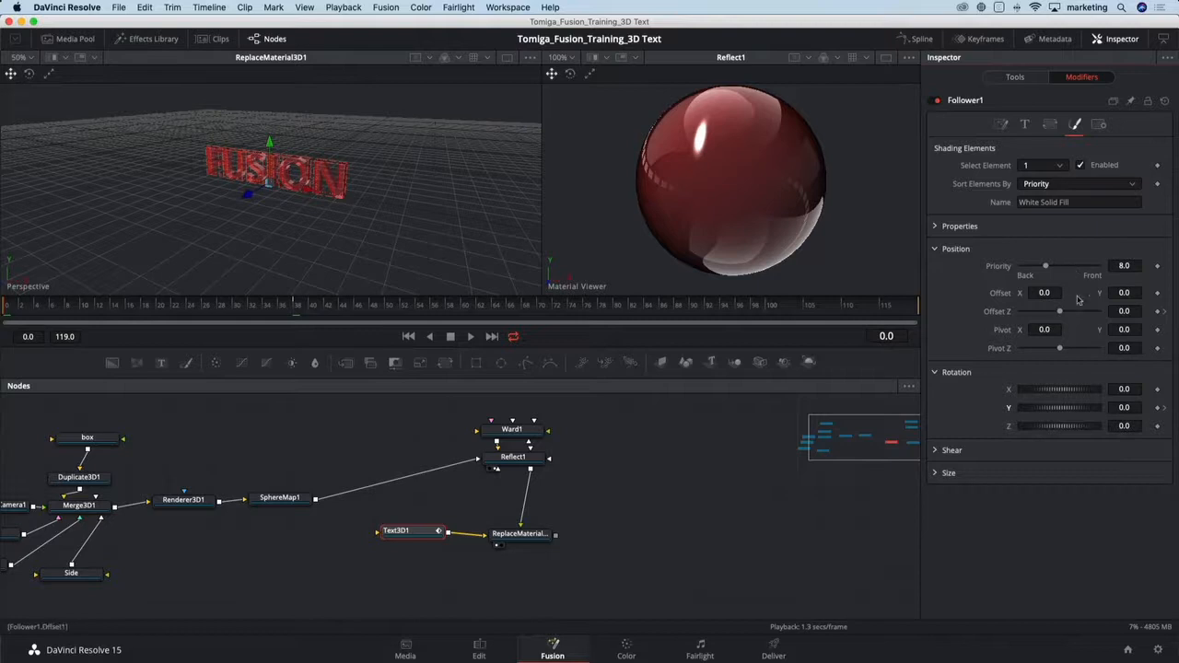
{"action": "left_click_drag", "start_coordinate": [1060, 314], "coordinate": [1104, 316]}
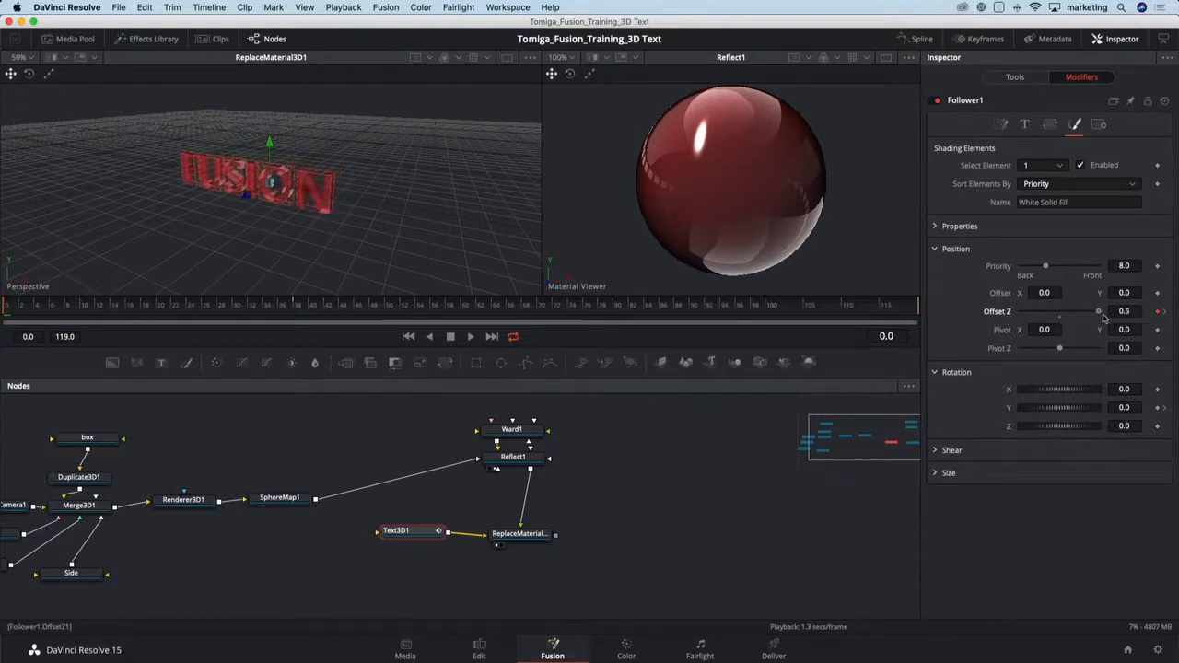
{"action": "left_click", "coordinate": [1131, 313]}
{"action": "type", "text": "1"}
{"action": "key", "text": "Tab"}
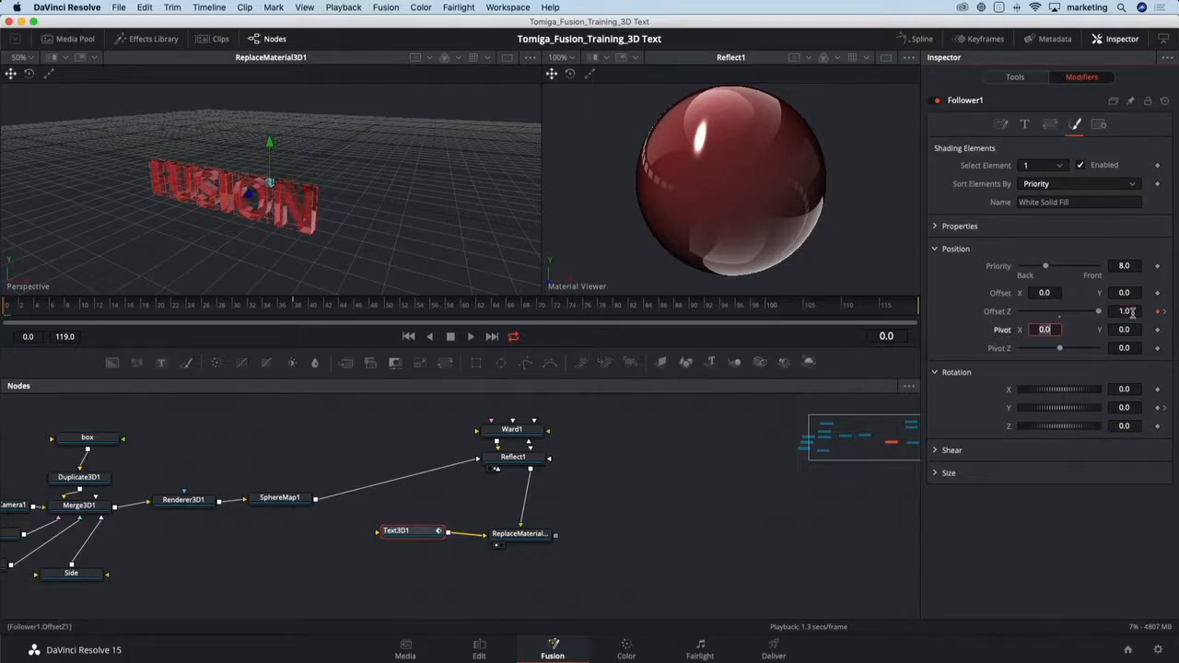
{"action": "left_click", "coordinate": [1138, 411]}
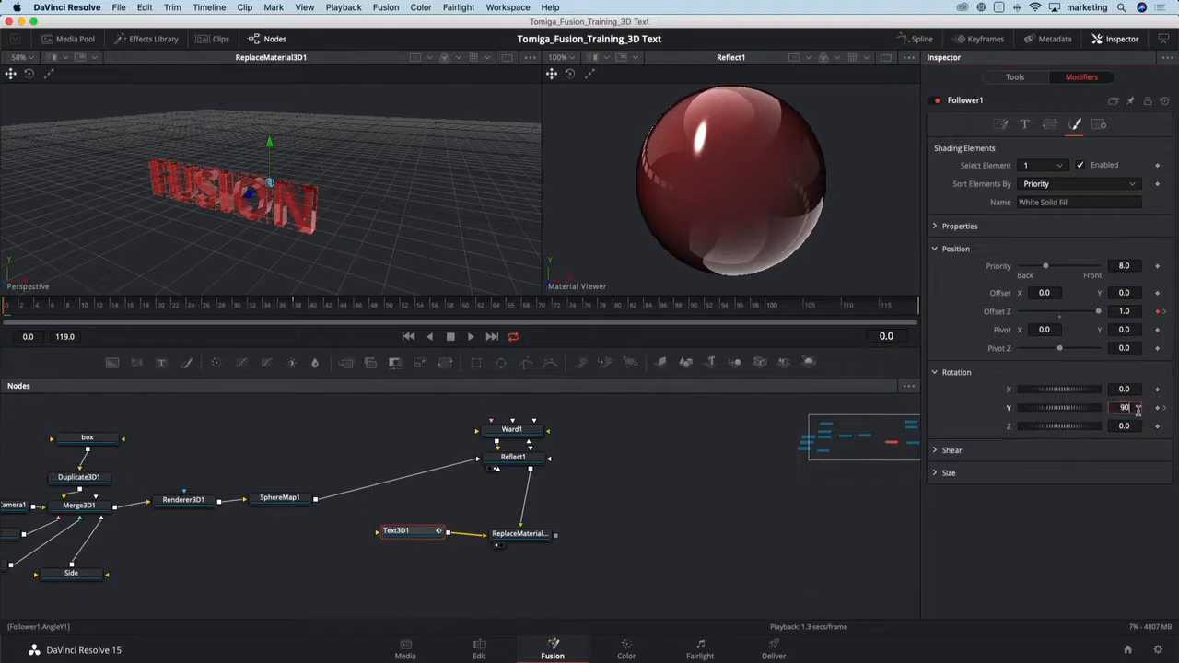
{"action": "key", "text": "Tab"}
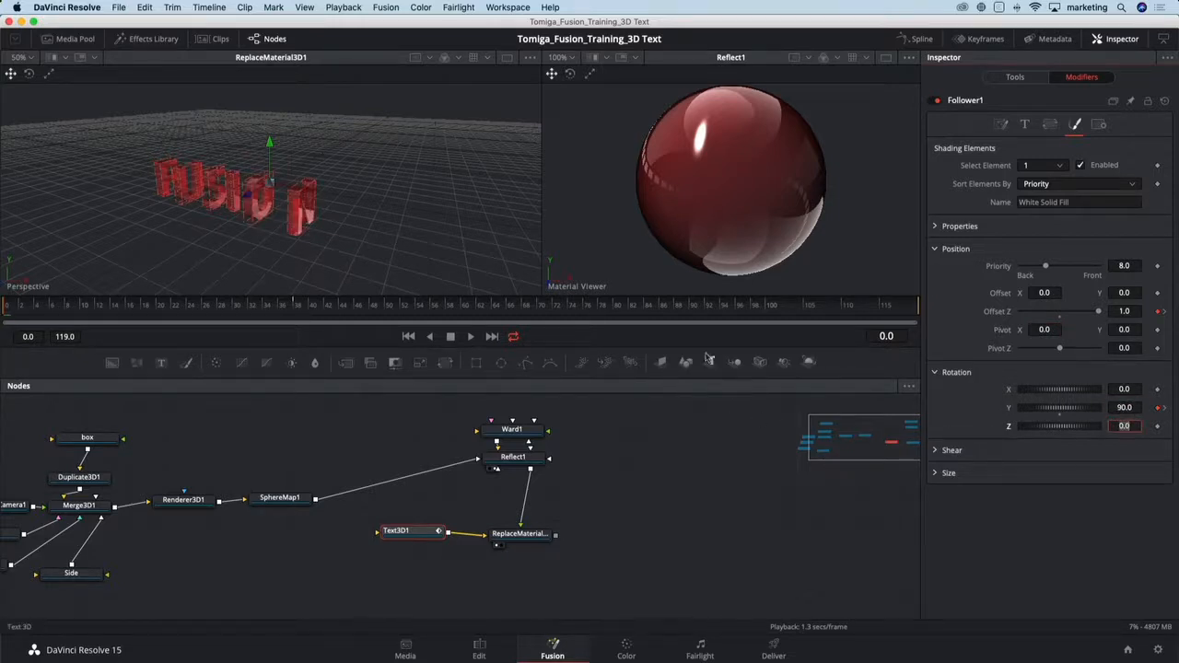
Limit the render range to frames 0–57 and play back the text animation.
{"action": "left_click", "coordinate": [1009, 490]}
{"action": "key", "text": "space"}
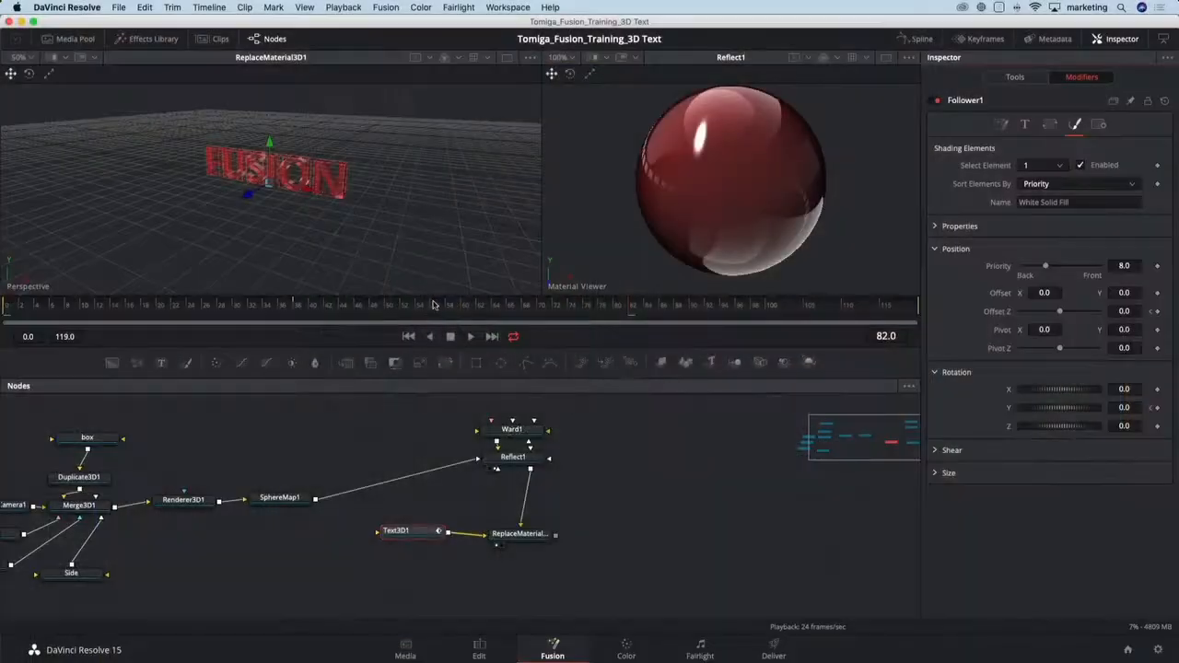
{"action": "left_click", "coordinate": [438, 309]}
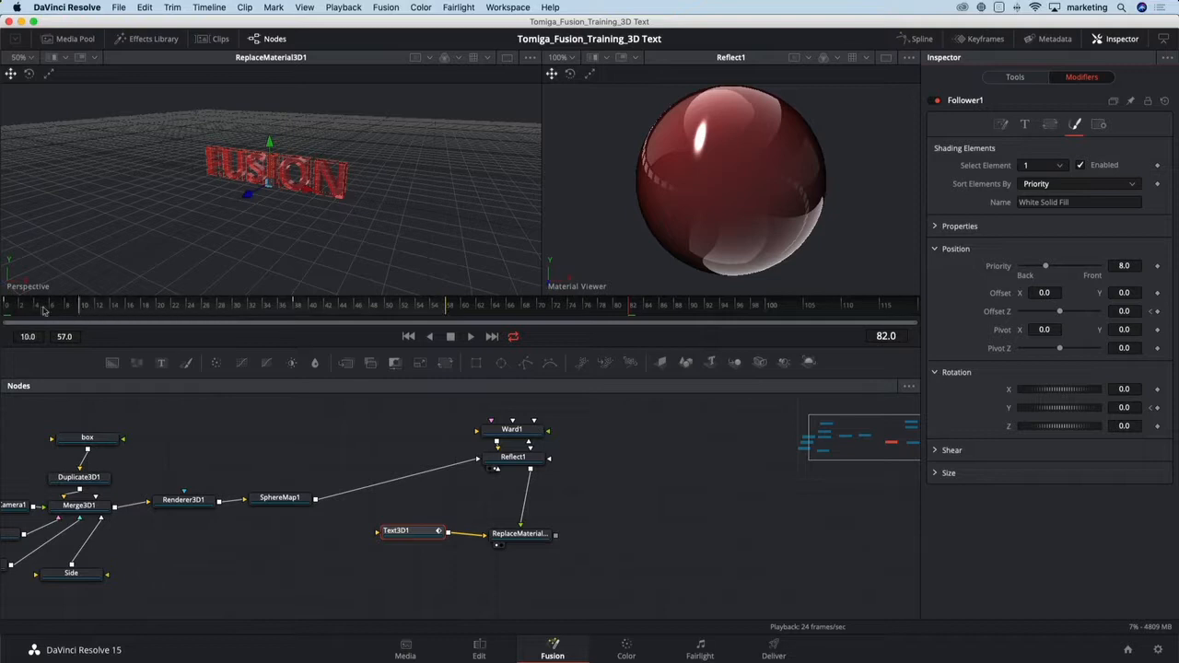
{"action": "key", "text": "space"}
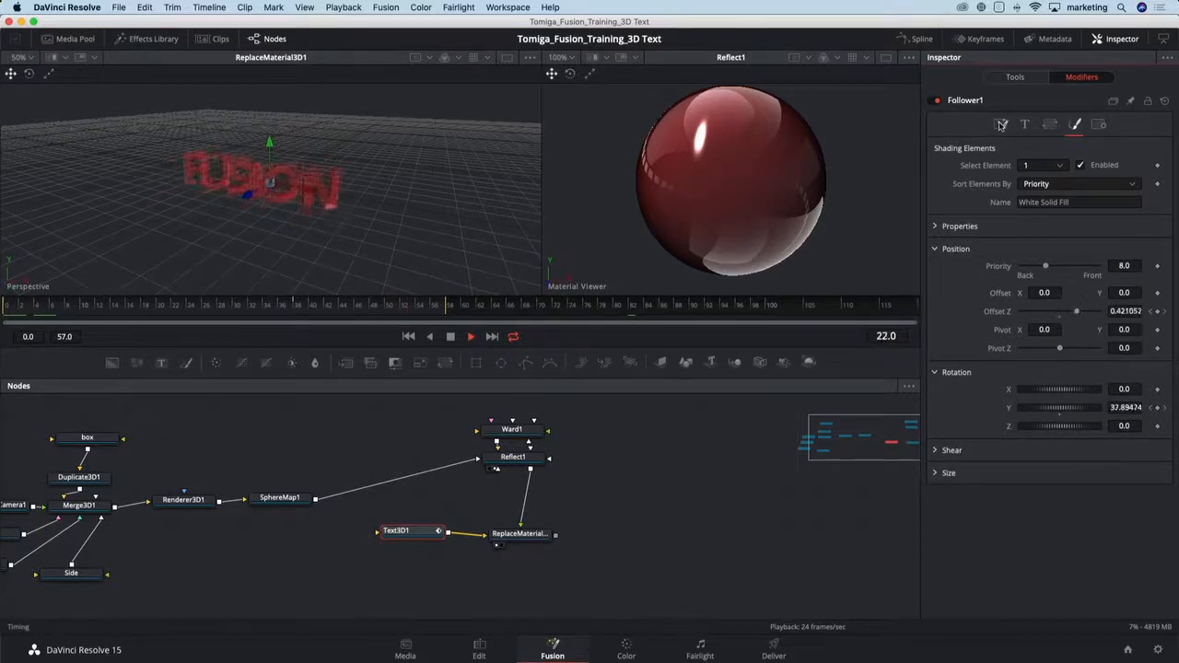
Set the Follower's timing delay between characters to 4.0.
{"action": "left_click", "coordinate": [1002, 125]}
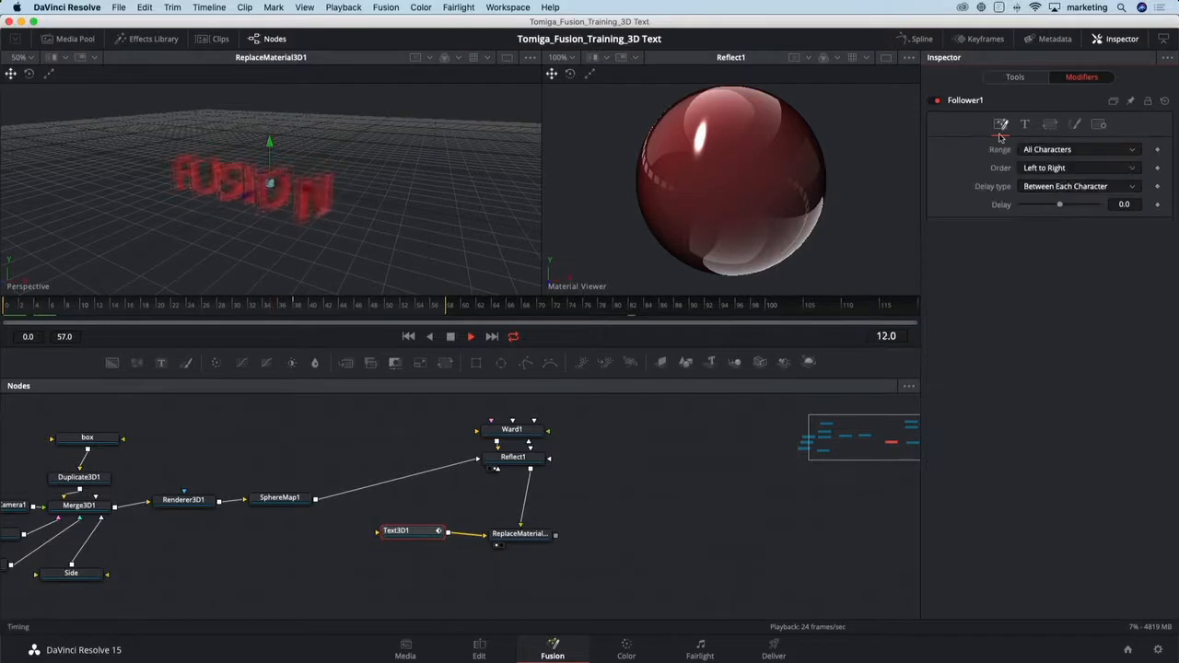
{"action": "left_click_drag", "start_coordinate": [1062, 207], "coordinate": [1070, 207]}
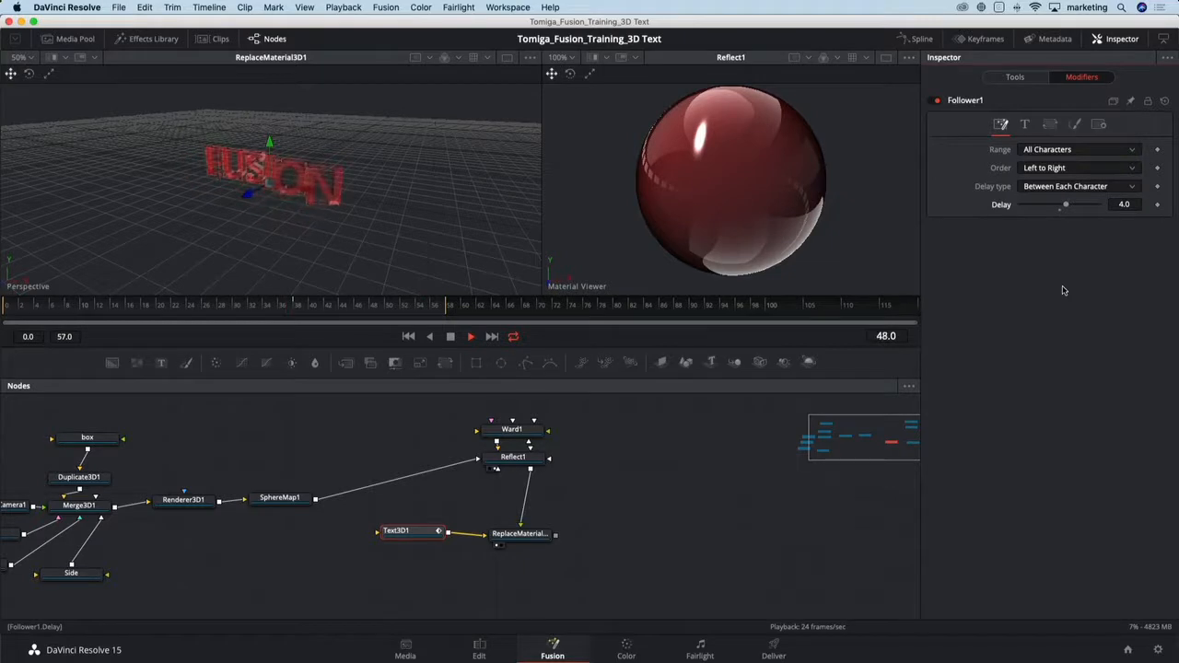
{"action": "left_click_drag", "start_coordinate": [254, 222], "coordinate": [357, 261]}
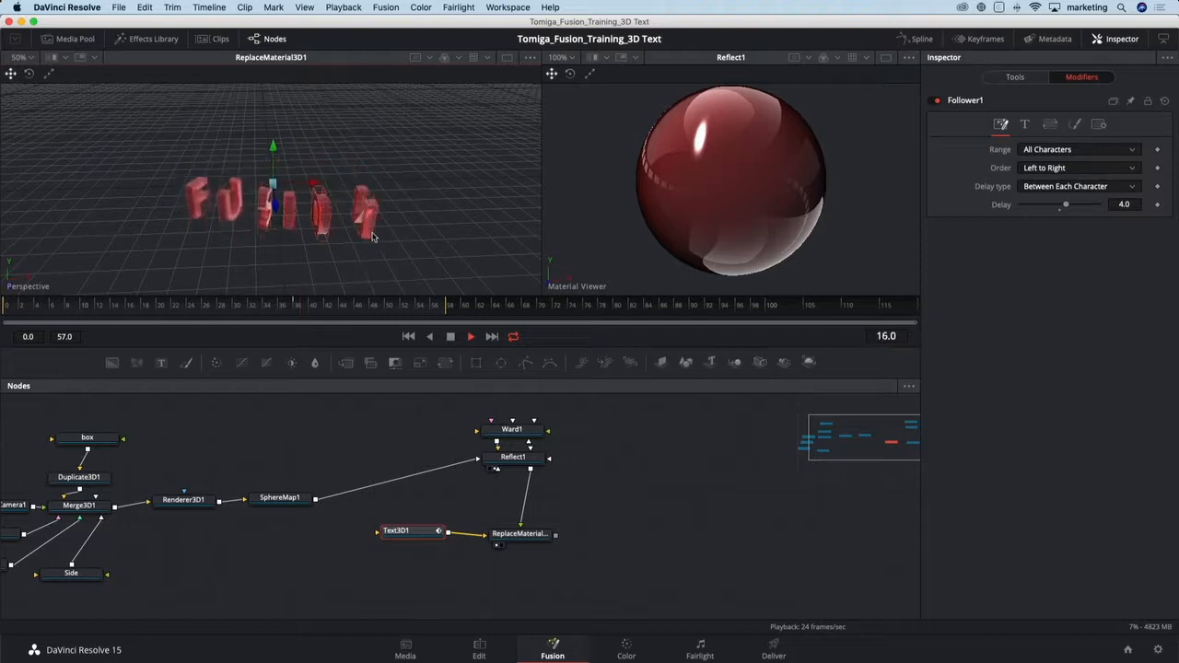
Hide the grid in the ReplaceMaterial3D1 perspective view and stop the playback.
{"action": "right_click", "coordinate": [381, 234]}
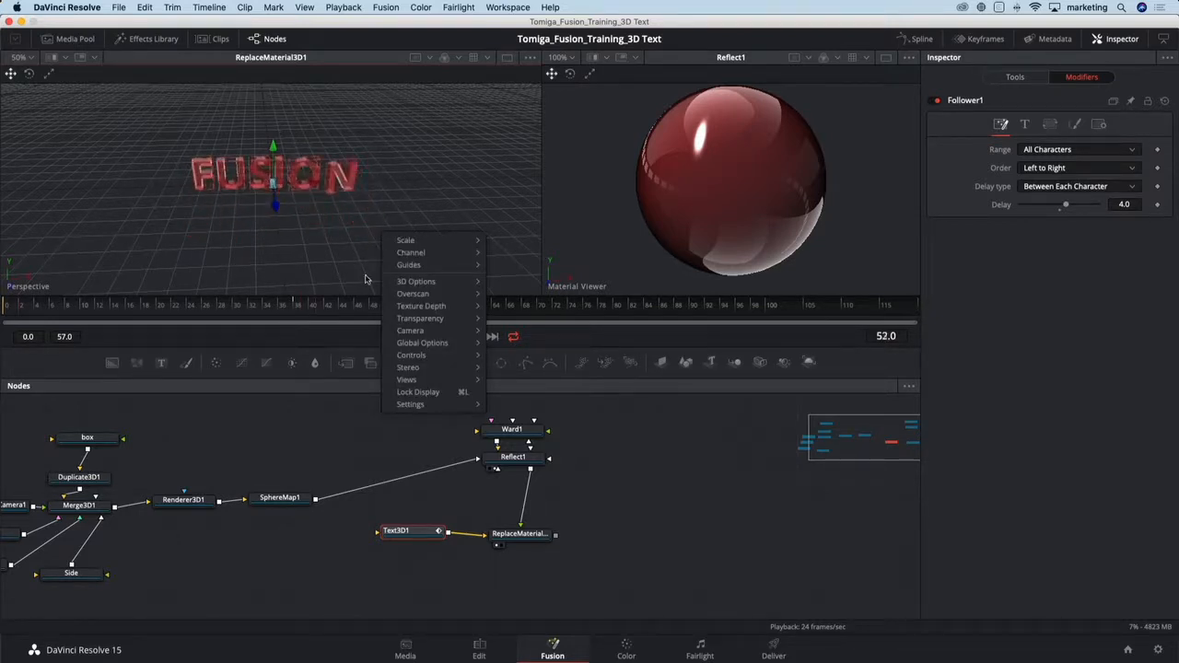
{"action": "mouse_move", "coordinate": [431, 279]}
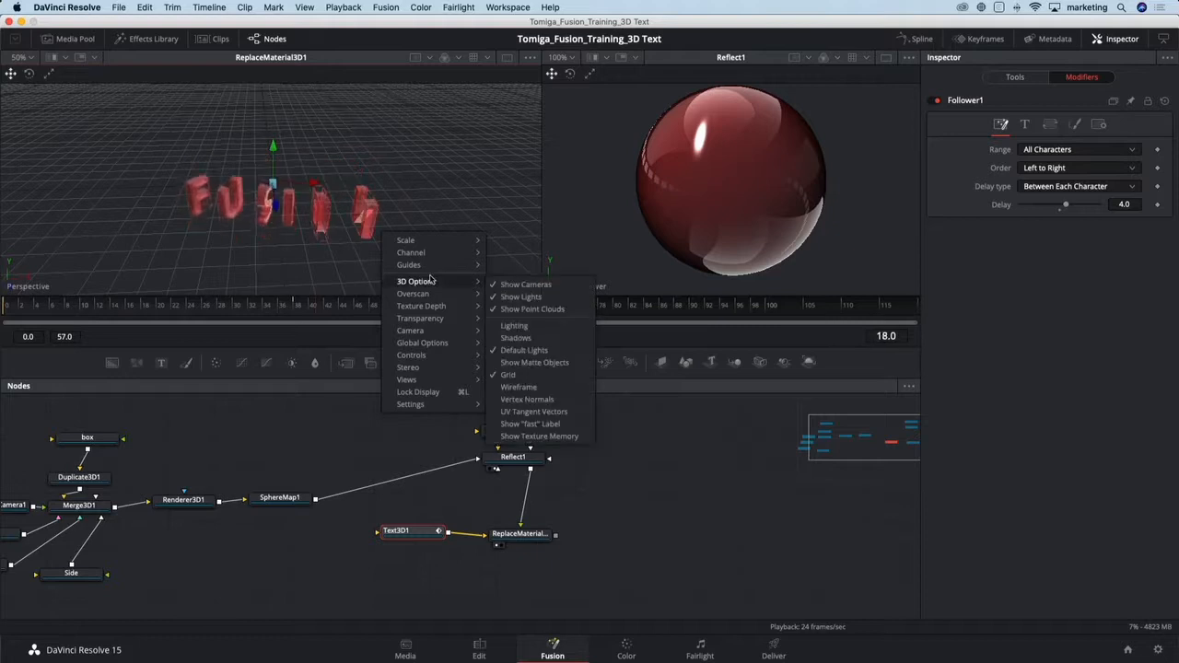
{"action": "left_click", "coordinate": [508, 375]}
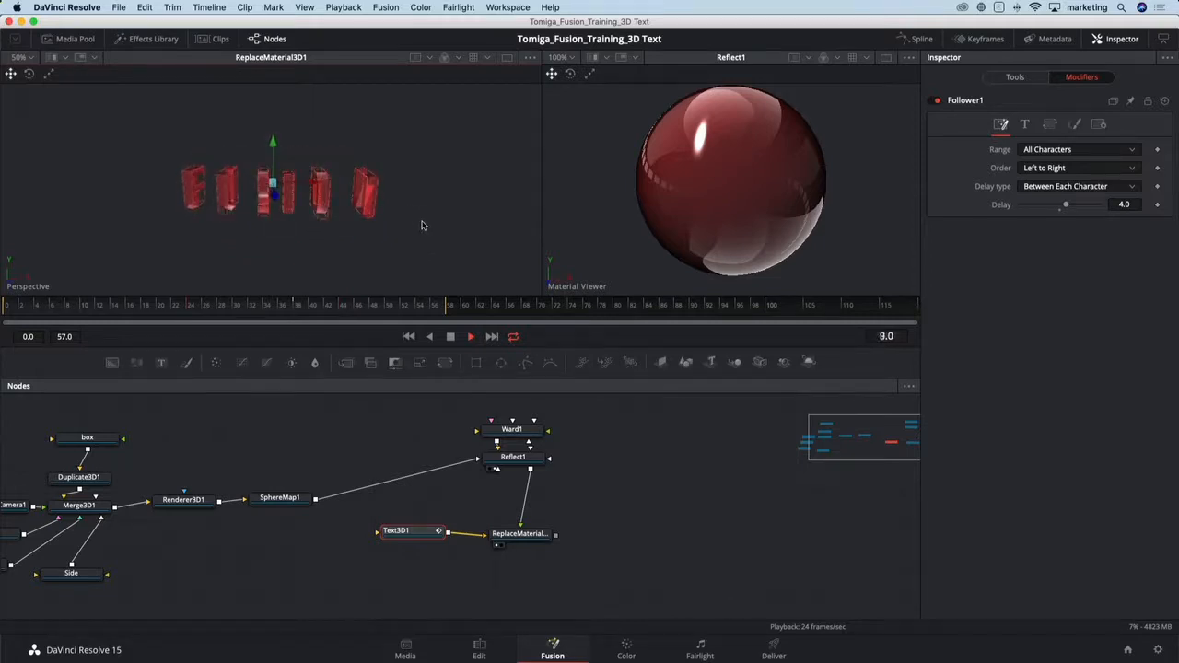
{"action": "key", "text": "space"}
Open a widened Spline editor for Text3D1 and show the Follower's Offset Z and Angle Y curves.
{"action": "left_click_drag", "start_coordinate": [440, 532], "coordinate": [435, 535]}
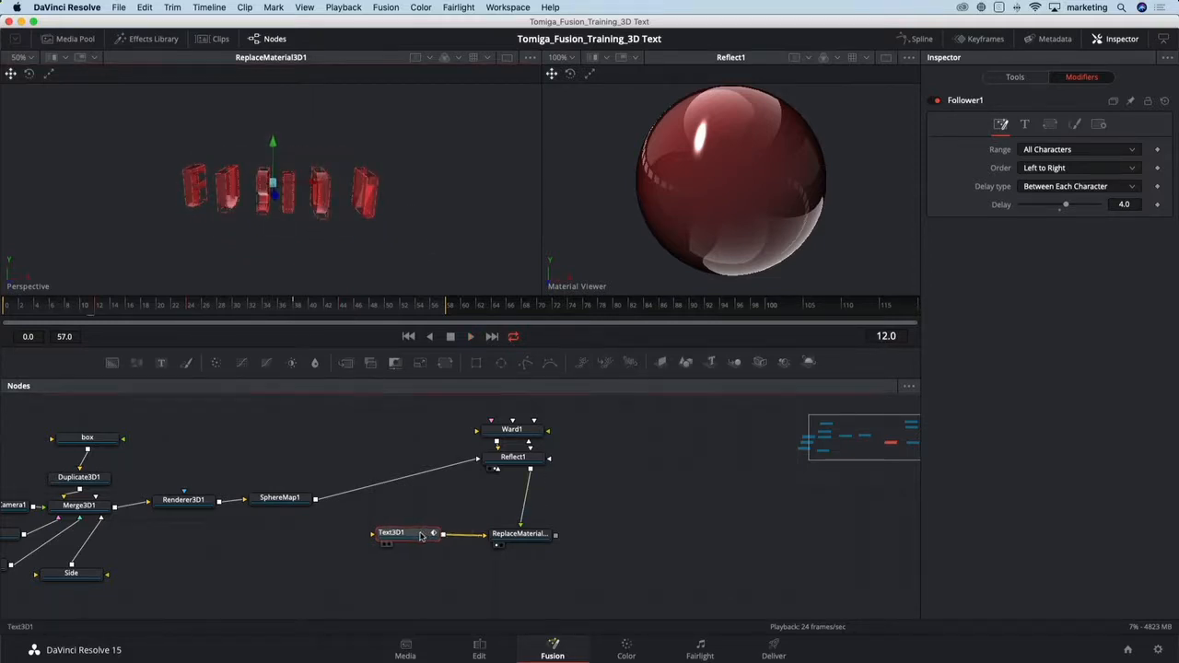
{"action": "left_click", "coordinate": [918, 39]}
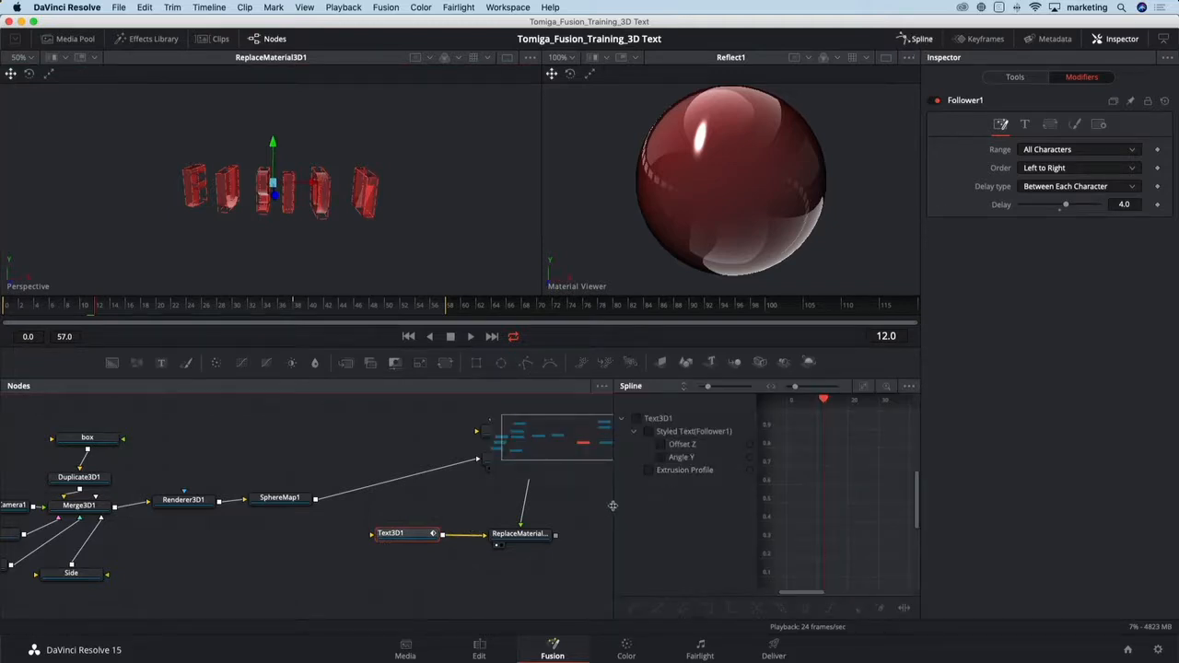
{"action": "left_click_drag", "start_coordinate": [613, 507], "coordinate": [444, 509]}
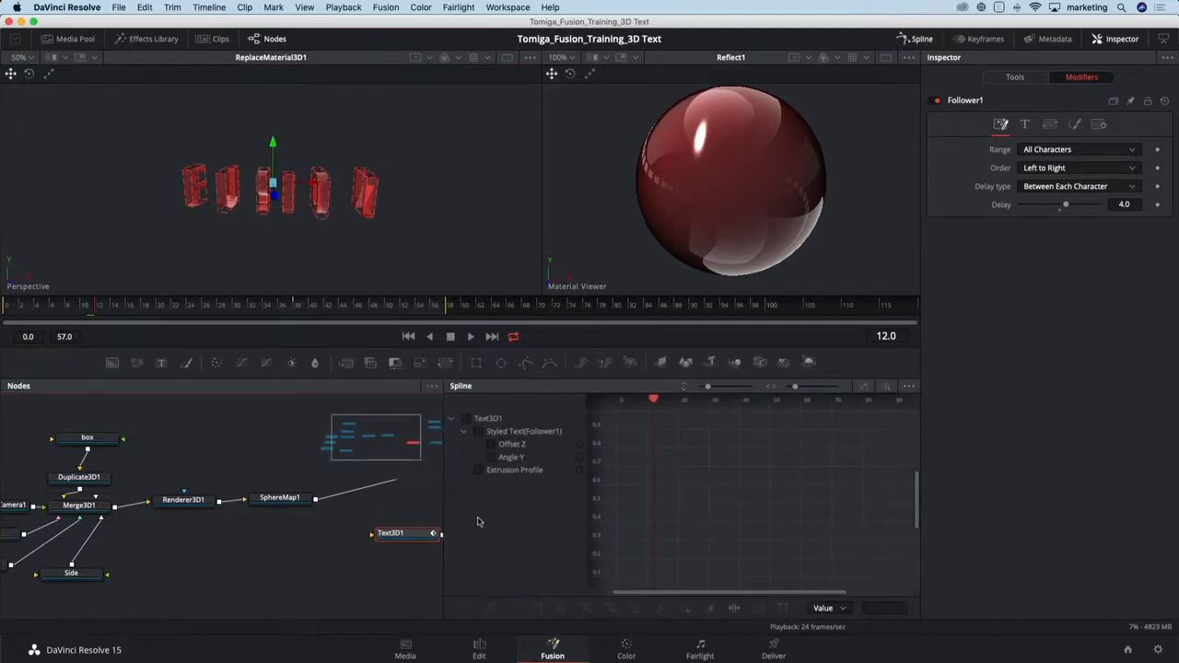
{"action": "left_click", "coordinate": [491, 432]}
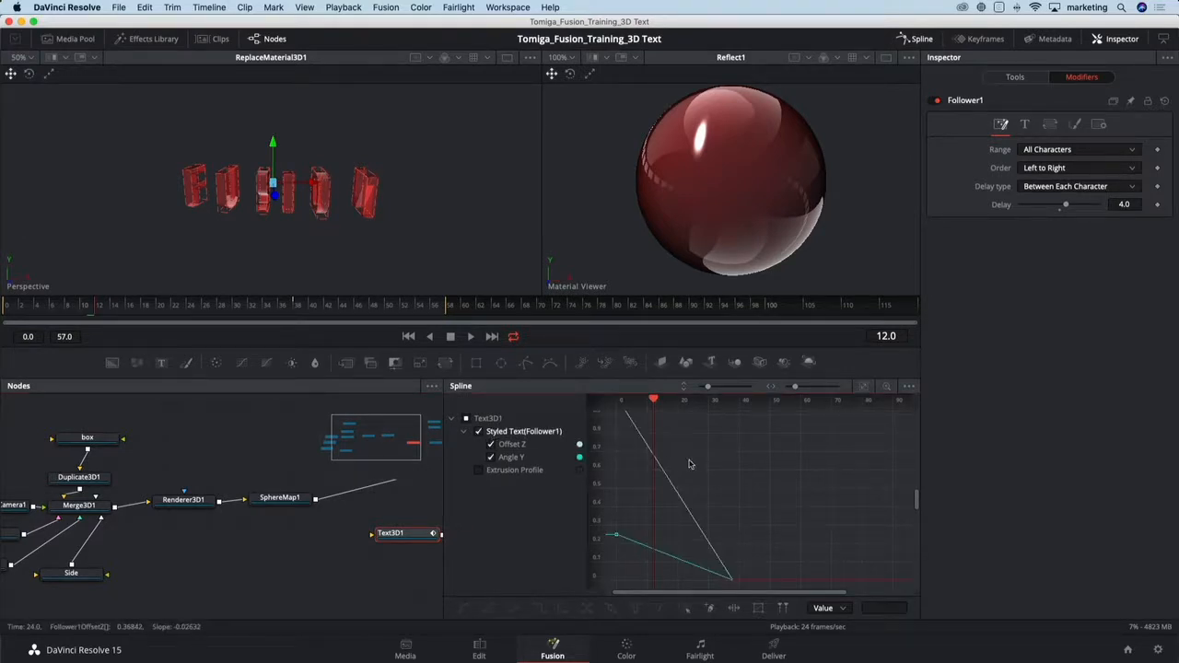
Smooth the end keyframes of the Offset Z and Angle Y curves and preview the eased animation.
{"action": "left_click_drag", "start_coordinate": [770, 548], "coordinate": [711, 591]}
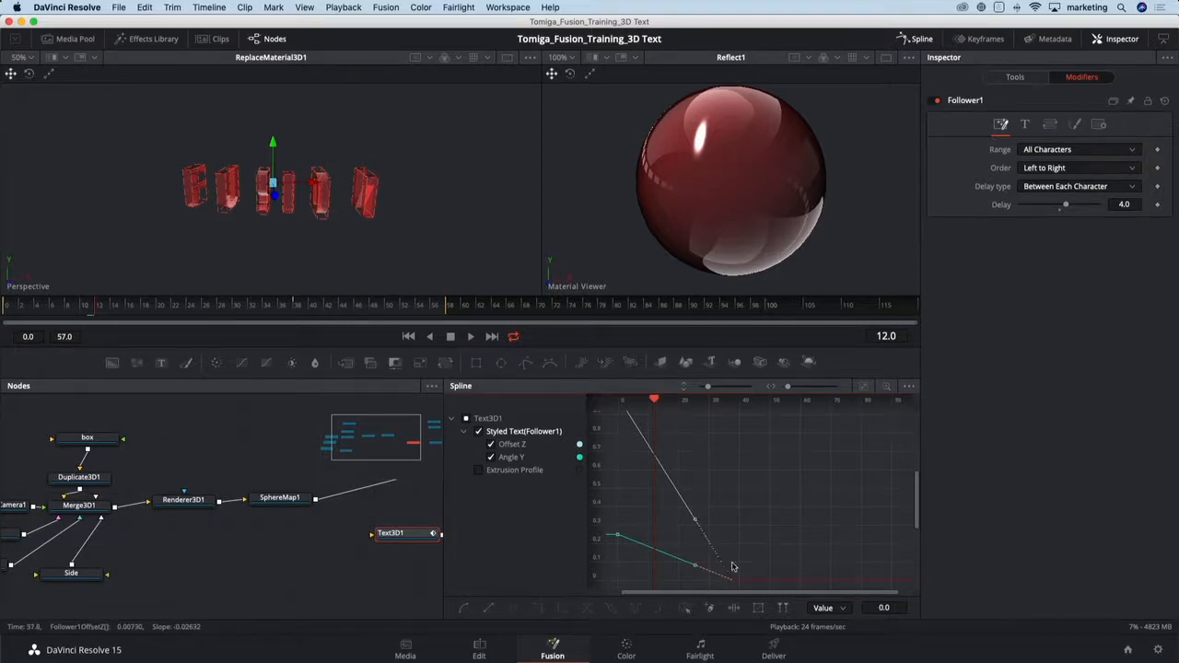
{"action": "key", "text": "s"}
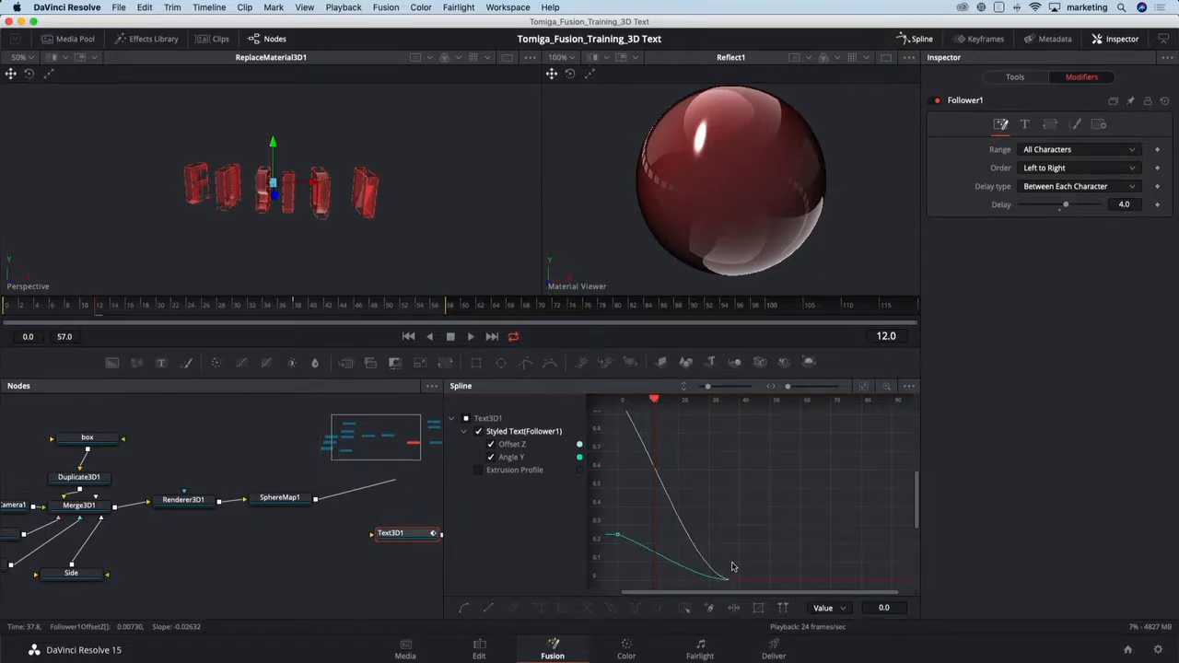
{"action": "key", "text": "space"}
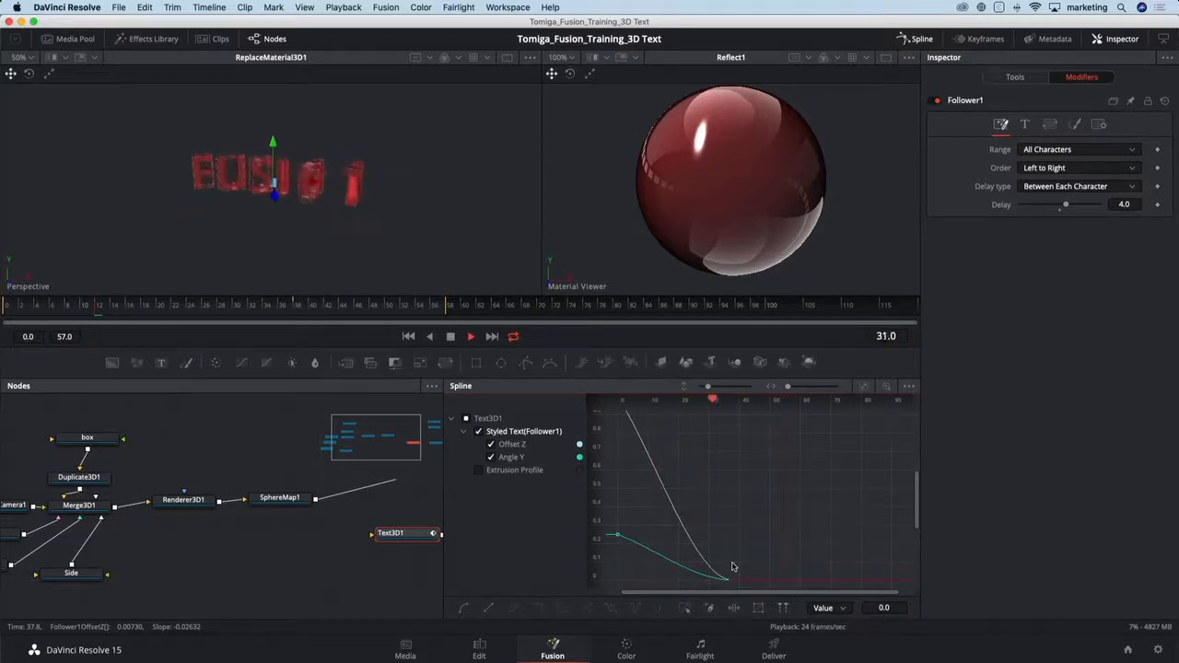
{"action": "key", "text": "space"}
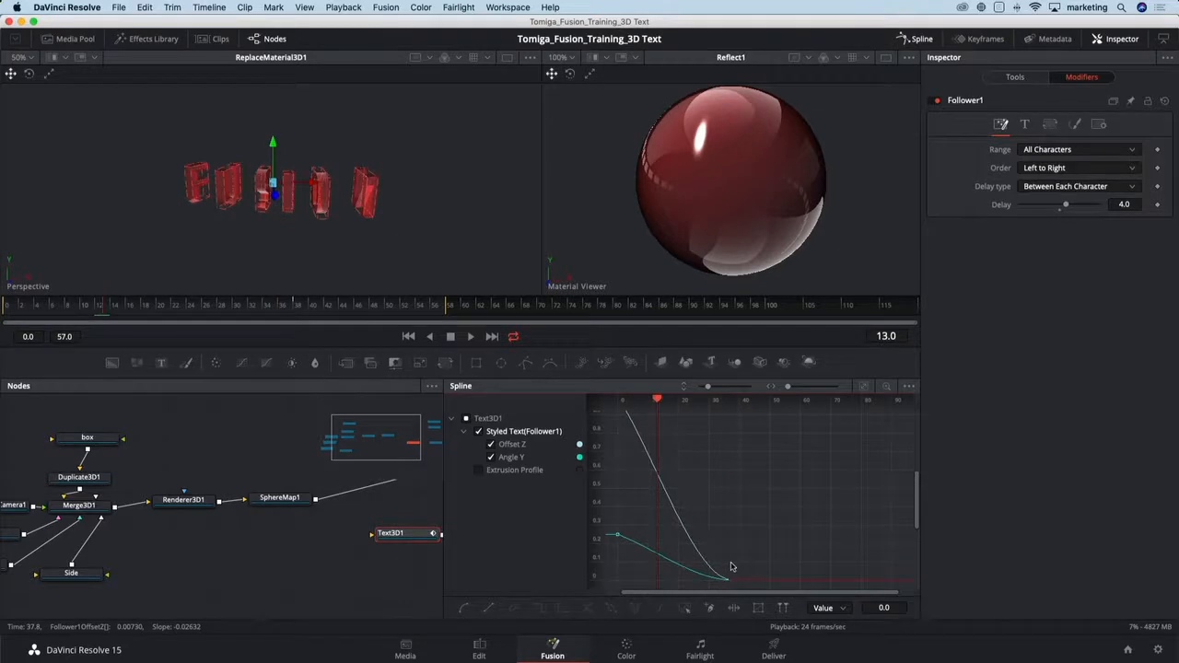
{"action": "left_click", "coordinate": [912, 41]}
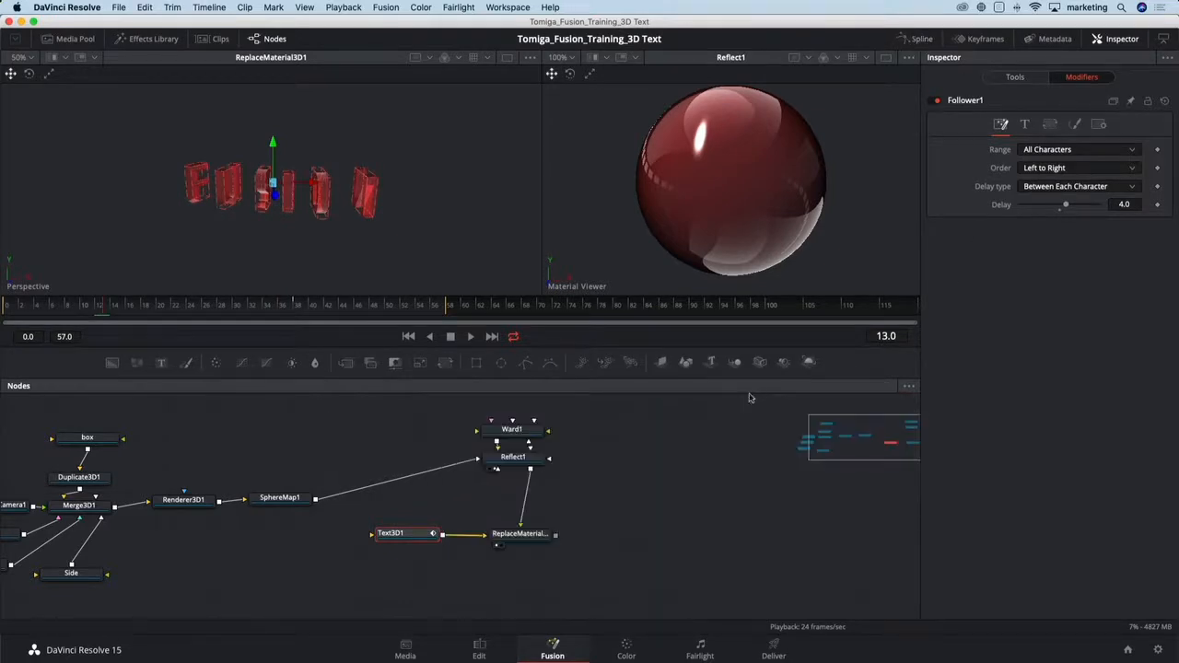
Add a Camera 3D through a Merge 3D after ReplaceMaterial3D1, placing the merge beside that node and the camera below the merge.
{"action": "left_click", "coordinate": [520, 532]}
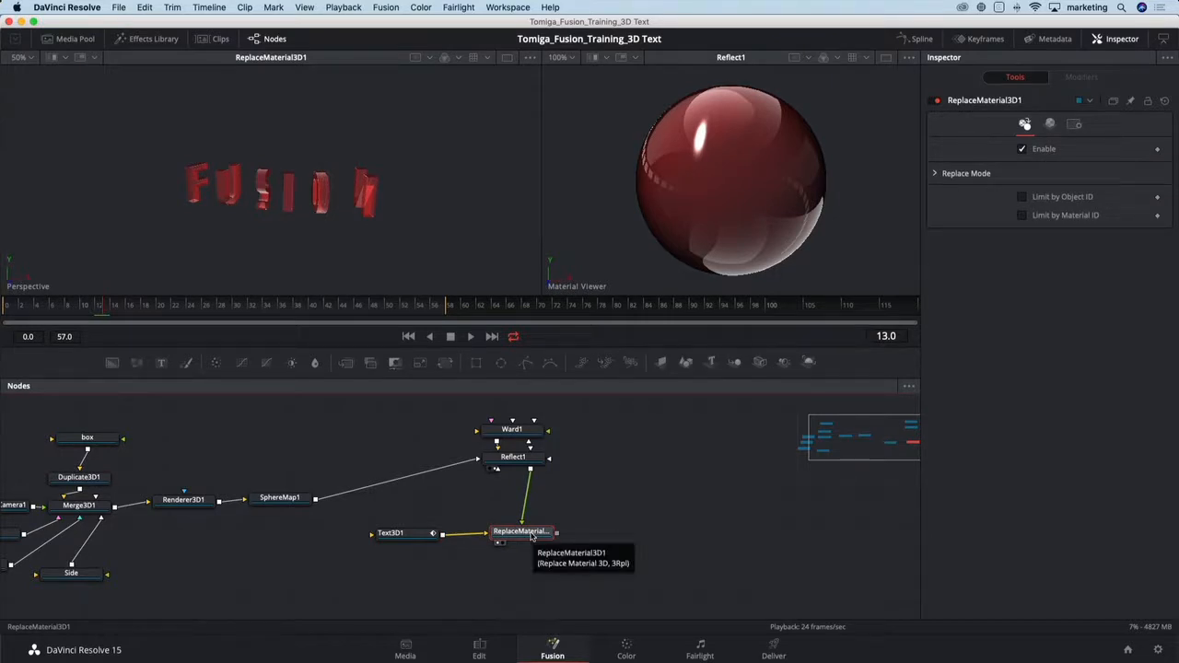
{"action": "key", "text": "shift+space"}
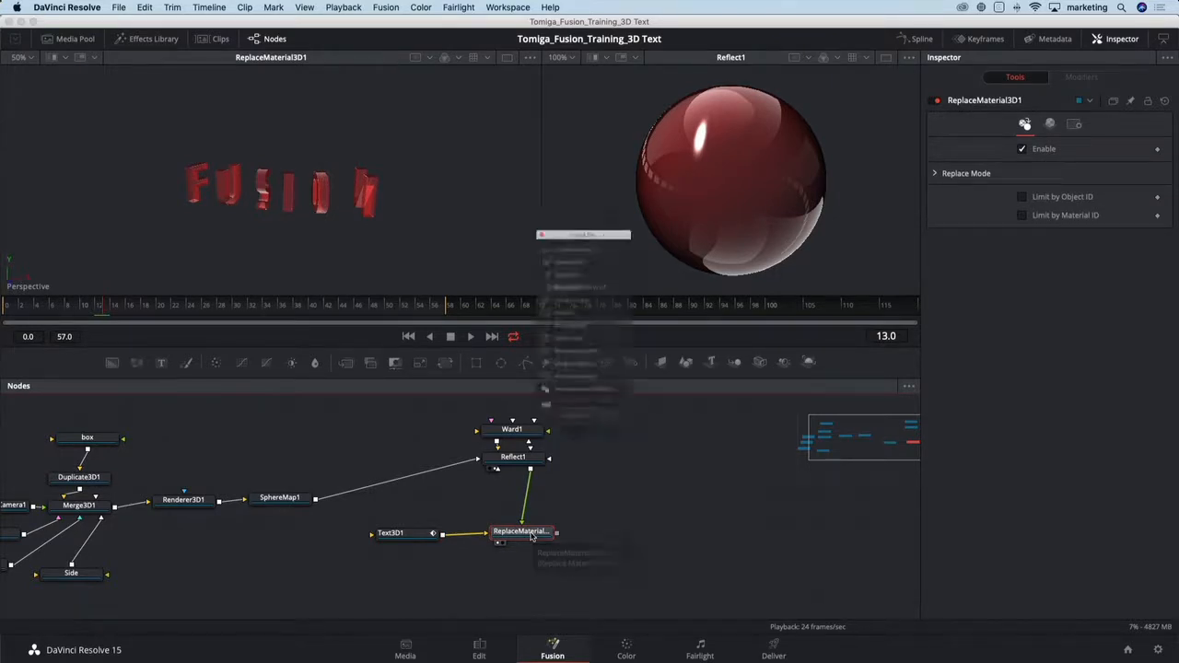
{"action": "type", "text": "cam"}
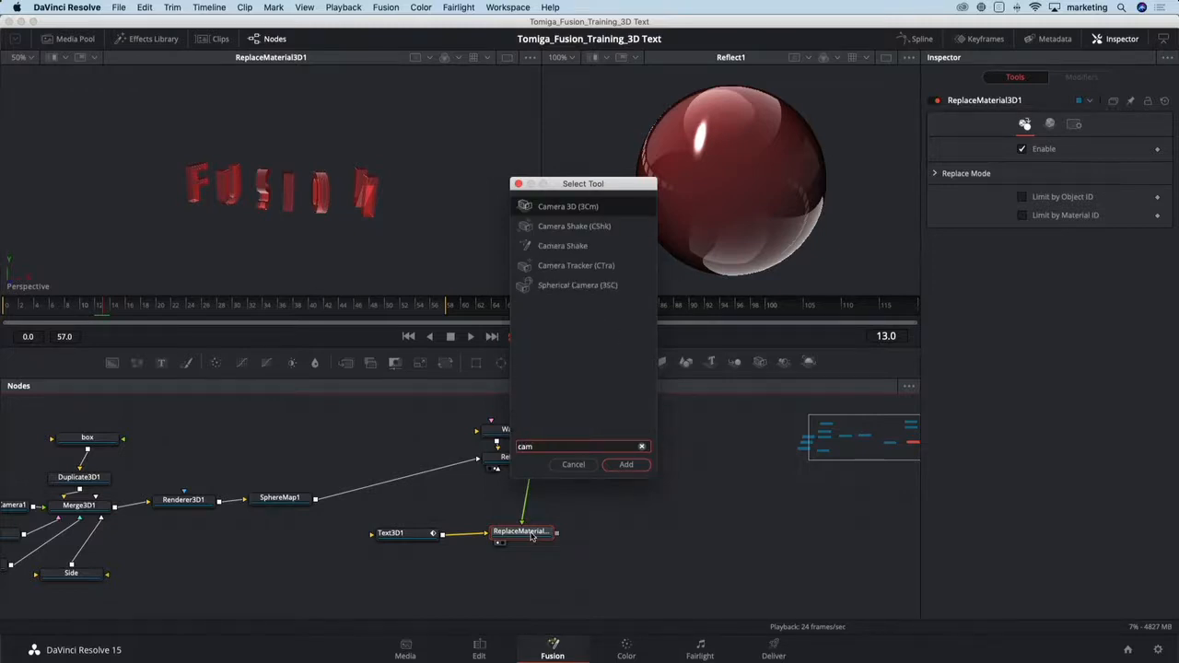
{"action": "key", "text": "Return"}
{"action": "left_click_drag", "start_coordinate": [521, 560], "coordinate": [596, 528]}
{"action": "left_click_drag", "start_coordinate": [421, 565], "coordinate": [612, 580]}
{"action": "left_click_drag", "start_coordinate": [615, 532], "coordinate": [619, 535]}
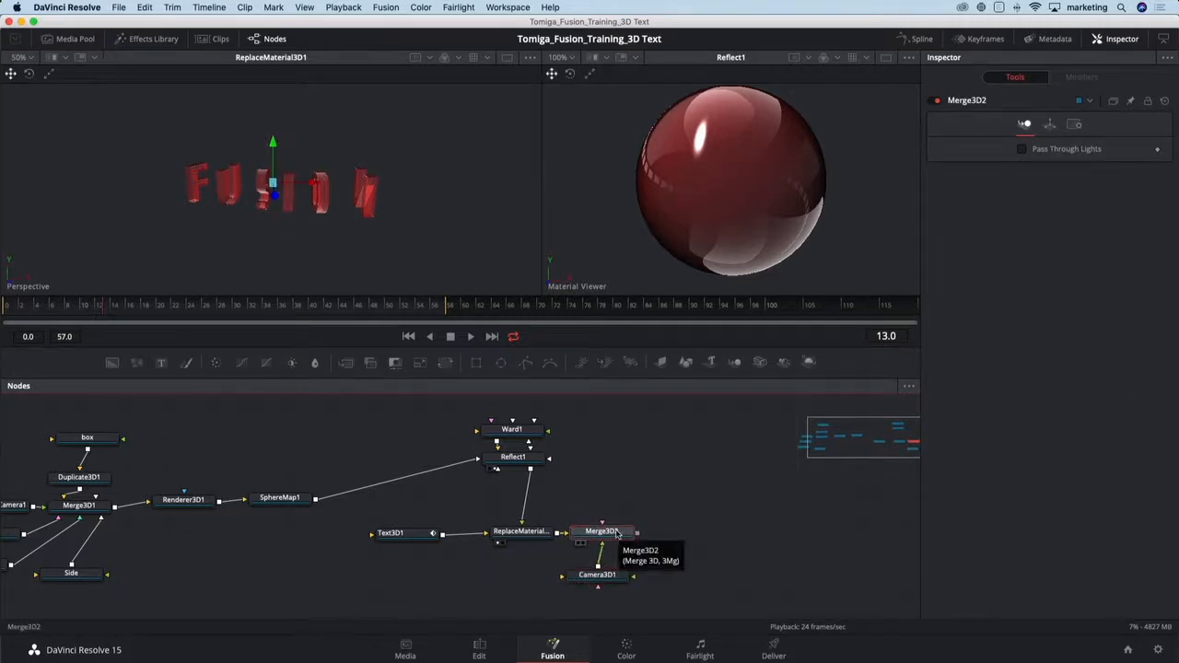
Show Merge3D2 in both viewers and make the viewer area taller, with slightly more width for the second viewer.
{"action": "key", "text": "1"}
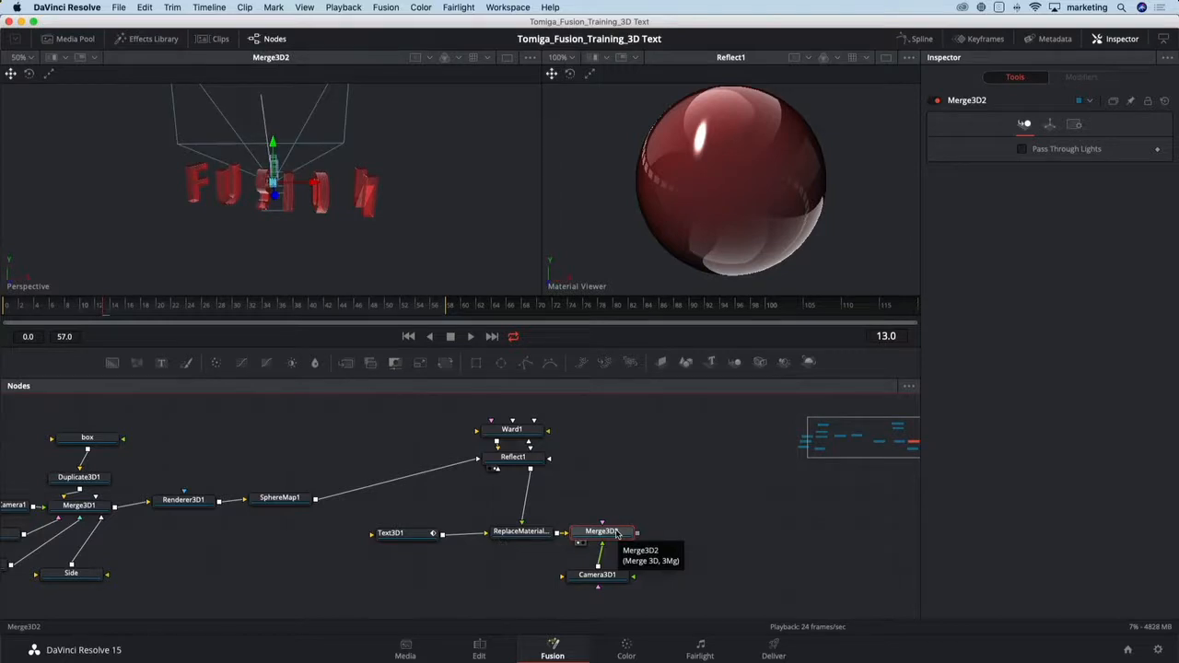
{"action": "key", "text": "2"}
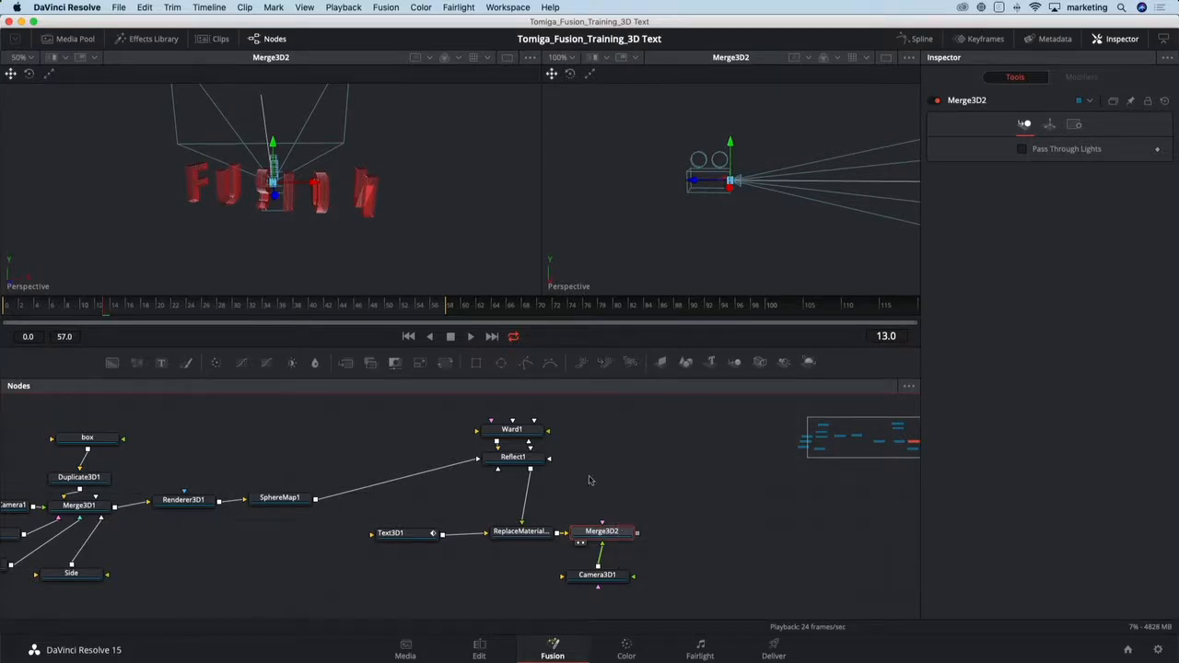
{"action": "left_click_drag", "start_coordinate": [542, 247], "coordinate": [468, 241]}
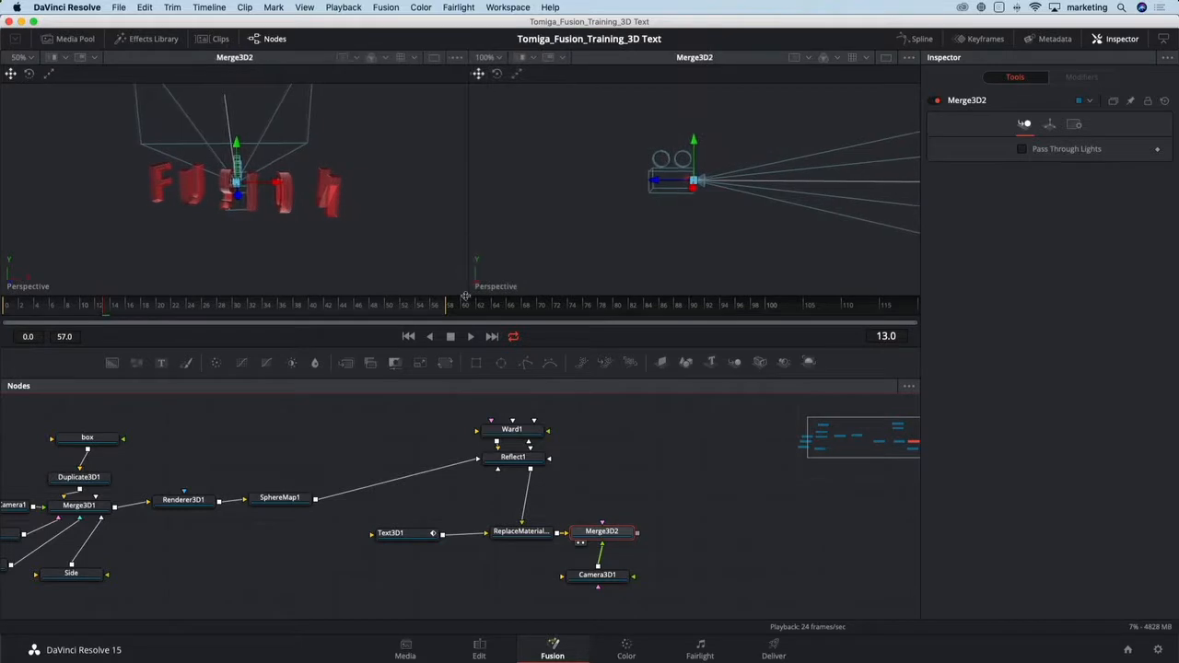
{"action": "left_click_drag", "start_coordinate": [548, 345], "coordinate": [551, 415]}
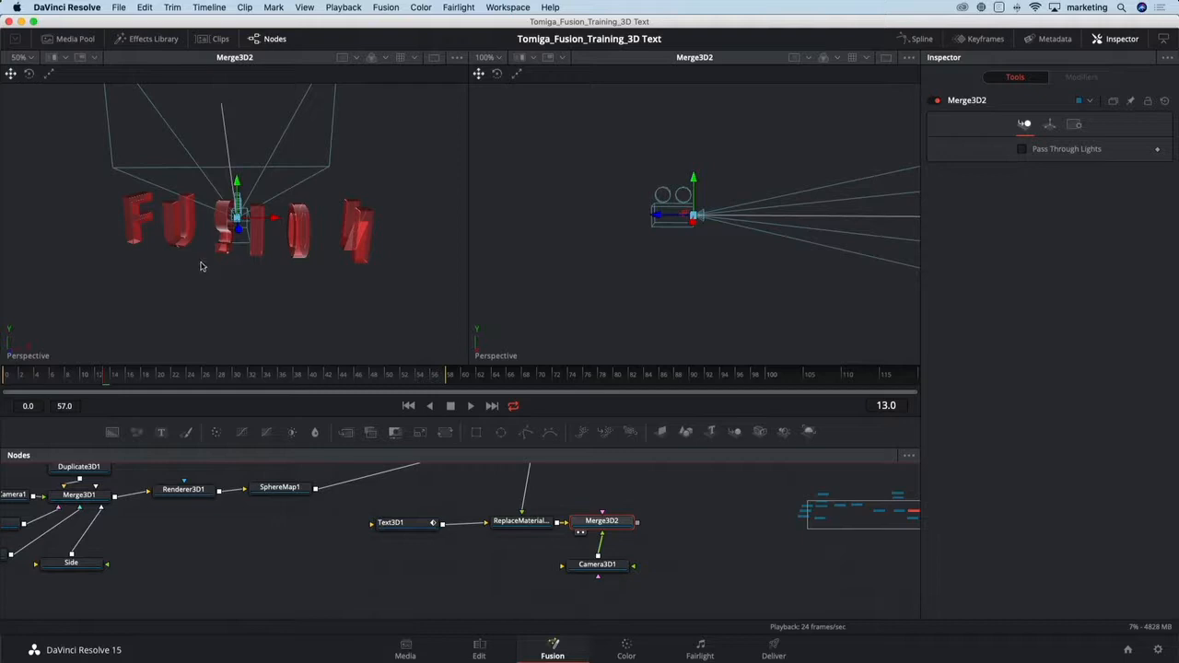
Orbit both Merge3D2 perspective views and switch the second viewer to look through Camera3D1.
{"action": "left_click_drag", "start_coordinate": [255, 291], "coordinate": [207, 288]}
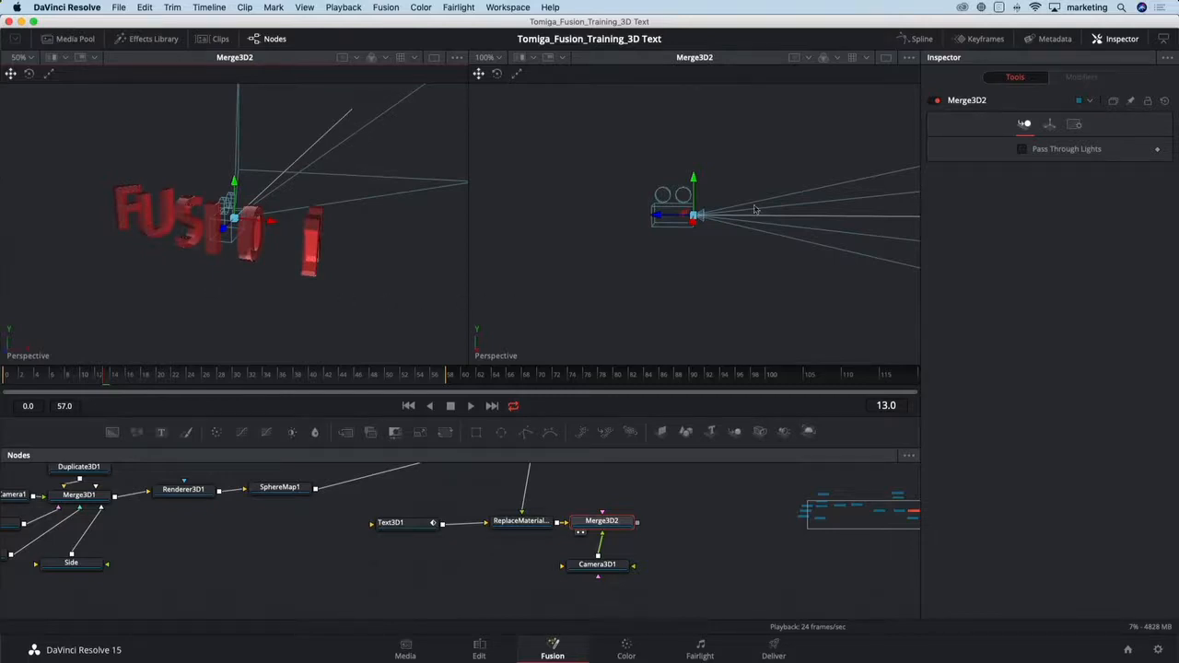
{"action": "left_click_drag", "start_coordinate": [674, 279], "coordinate": [777, 282]}
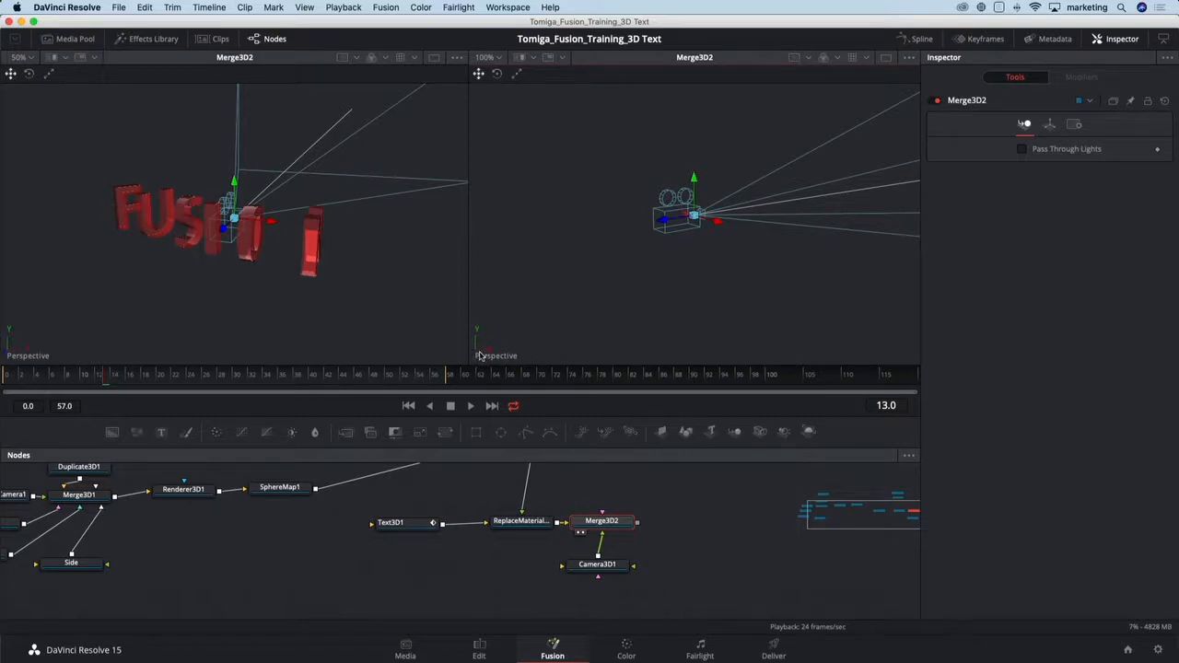
{"action": "right_click", "coordinate": [480, 356]}
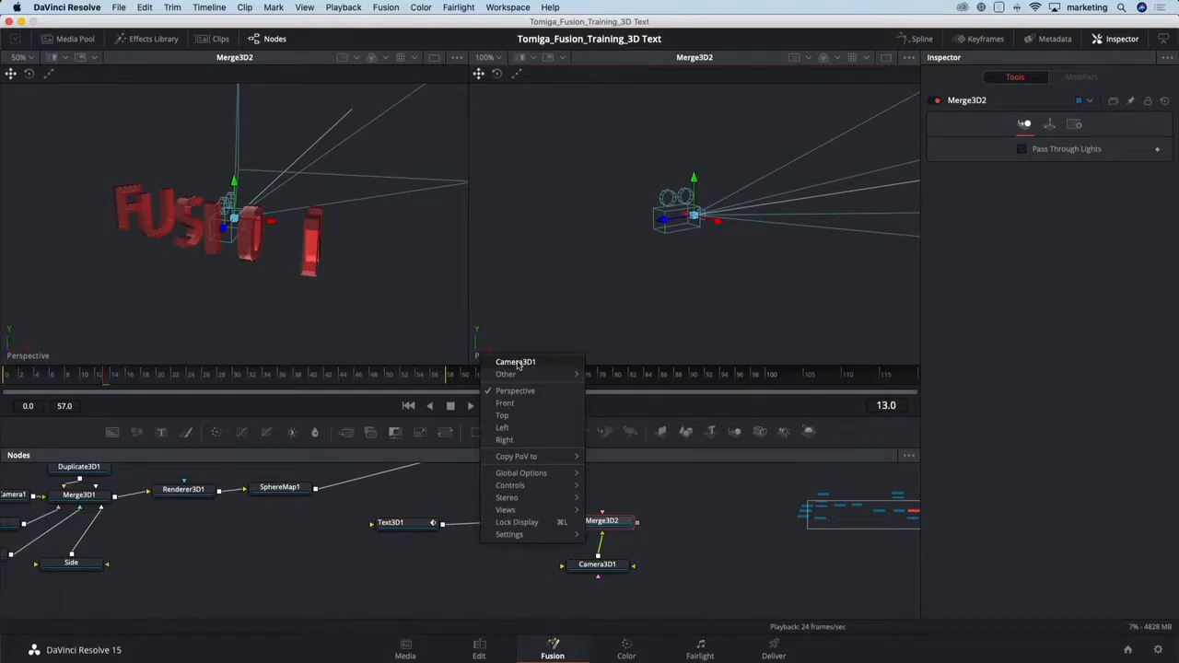
{"action": "left_click", "coordinate": [517, 363]}
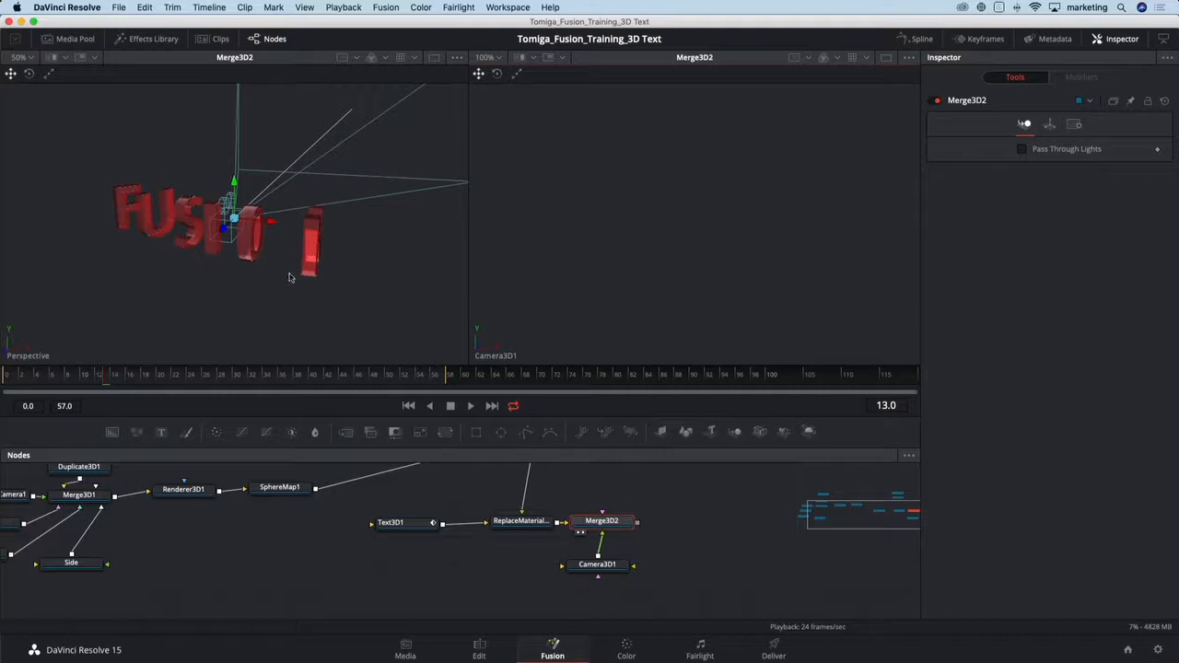
Frame the complete FUSION text from the front at frame 58 in the perspective view and copy that point of view to Camera3D1.
{"action": "left_click_drag", "start_coordinate": [205, 289], "coordinate": [240, 280]}
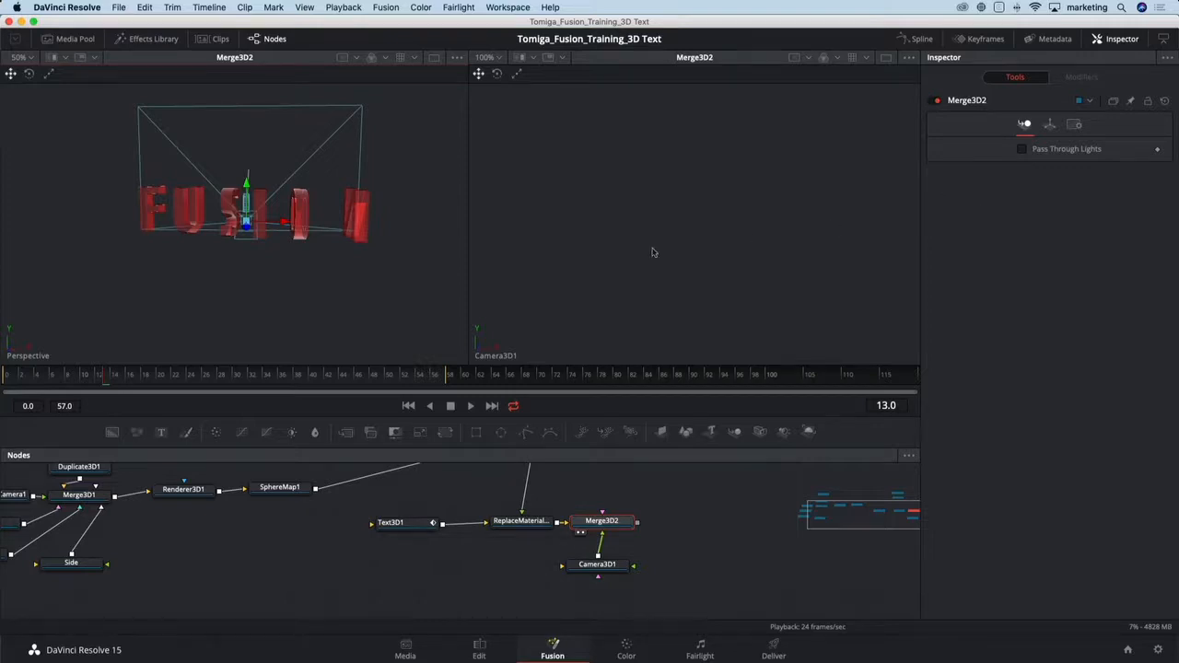
{"action": "left_click_drag", "start_coordinate": [258, 289], "coordinate": [344, 276]}
{"action": "left_click_drag", "start_coordinate": [437, 381], "coordinate": [450, 383]}
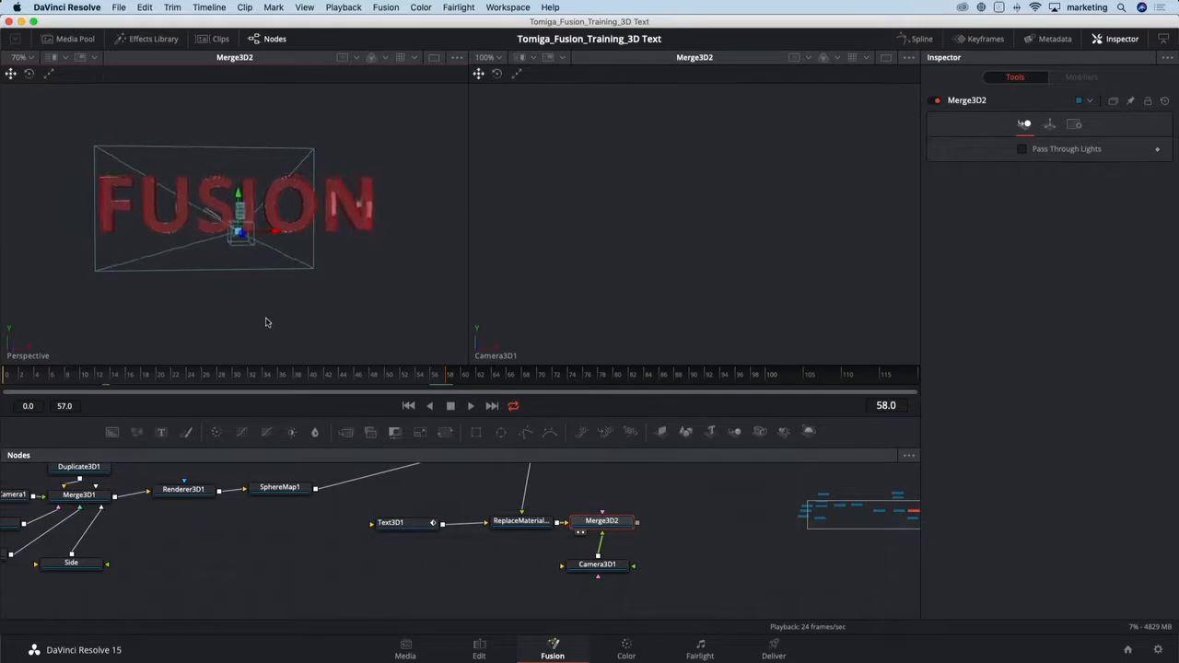
{"action": "left_click_drag", "start_coordinate": [265, 320], "coordinate": [248, 316]}
{"action": "scroll", "coordinate": [262, 304], "scroll_direction": "up", "scroll_amount": 2}
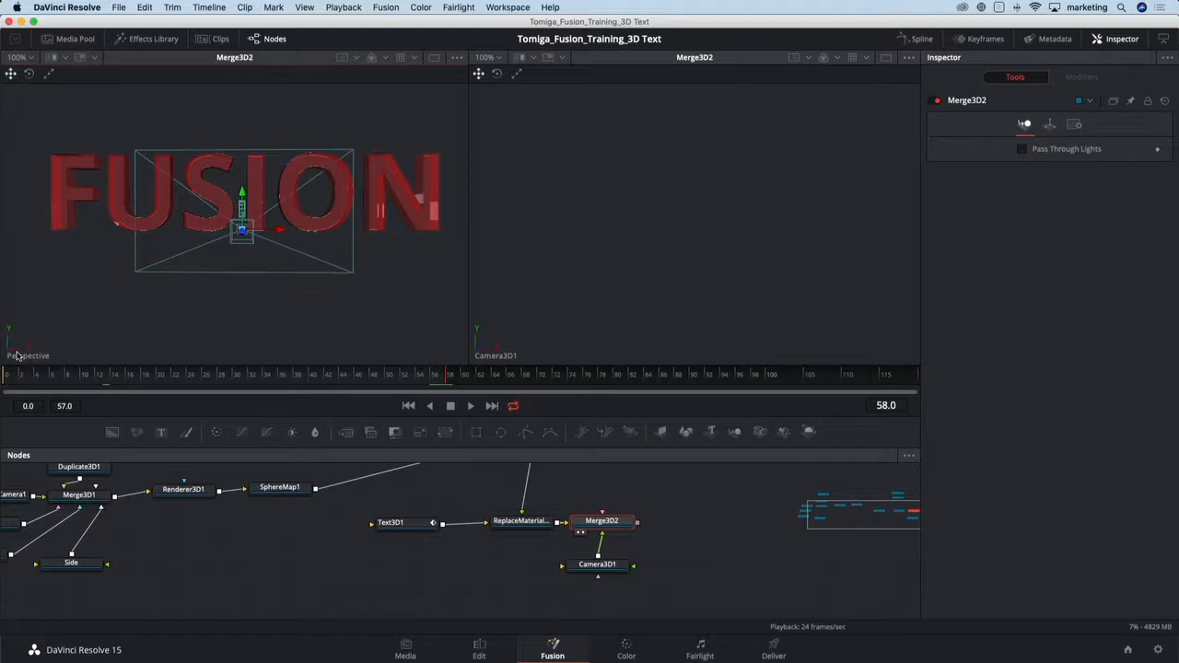
{"action": "right_click", "coordinate": [17, 355]}
{"action": "mouse_move", "coordinate": [90, 457]}
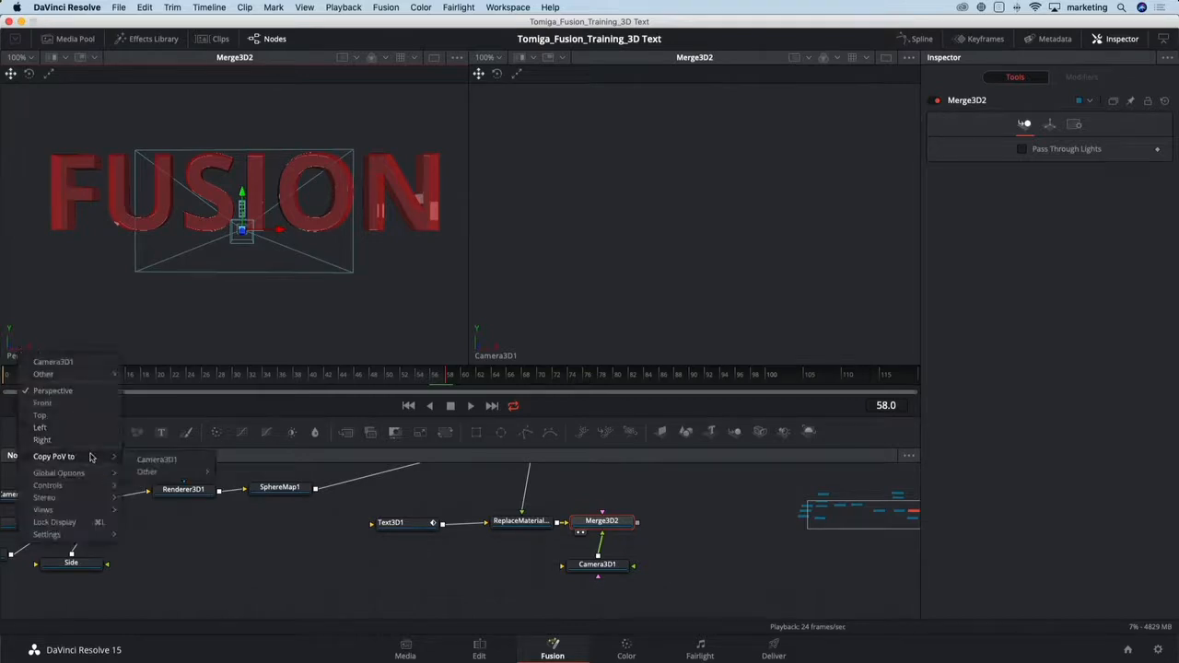
{"action": "left_click", "coordinate": [157, 459]}
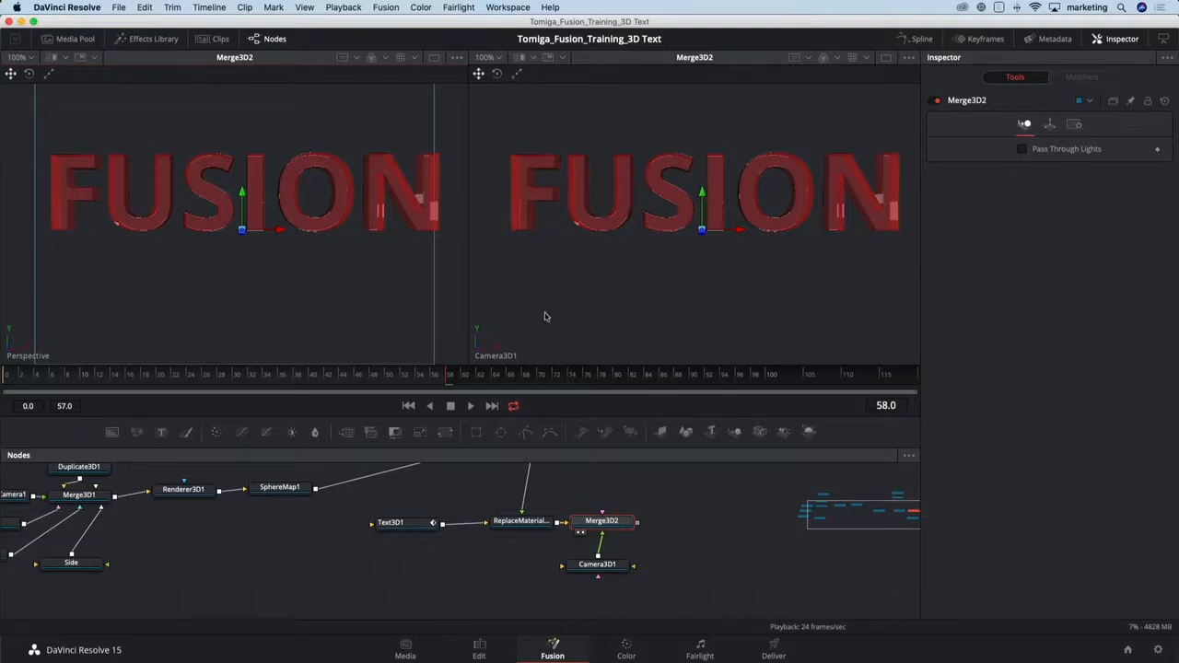
At frame 30, keyframe Camera3D1's whole Translation group and its Z Rotation.
{"action": "left_click_drag", "start_coordinate": [184, 382], "coordinate": [227, 384]}
{"action": "left_click_drag", "start_coordinate": [171, 384], "coordinate": [236, 384]}
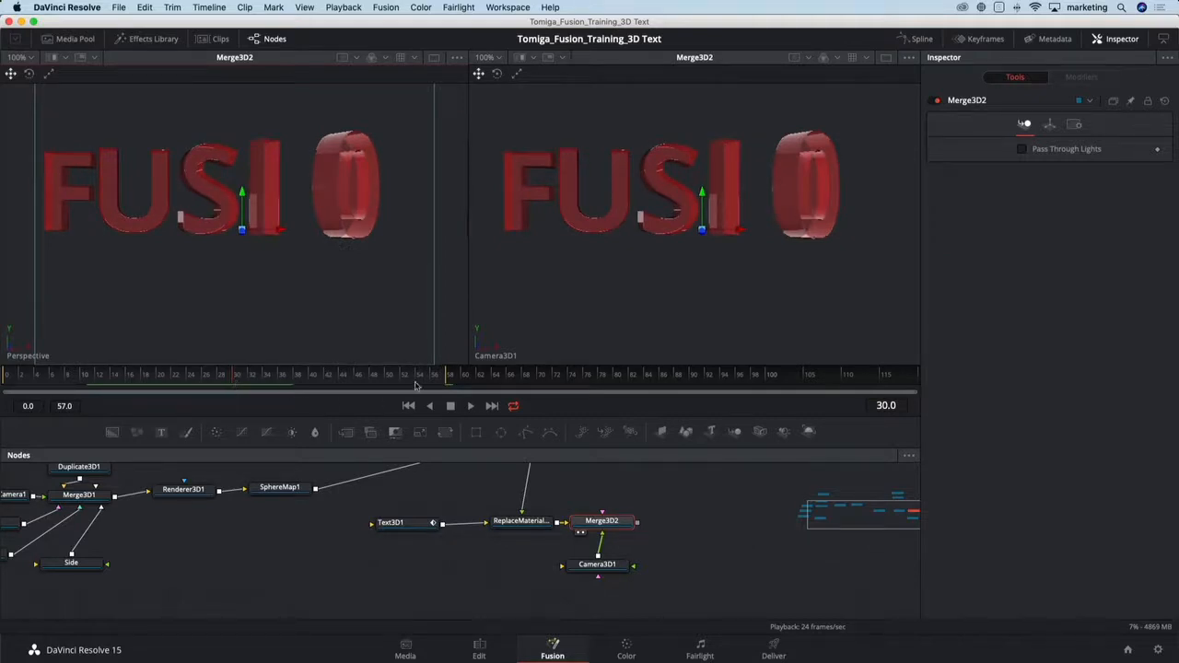
{"action": "left_click", "coordinate": [1050, 125]}
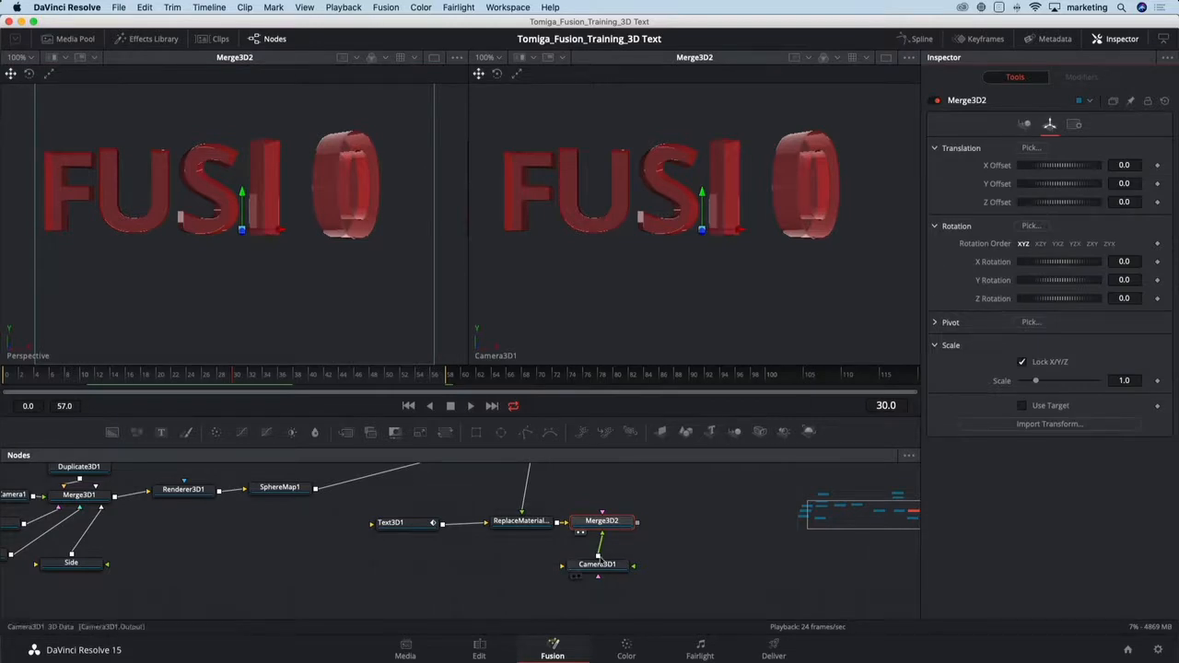
{"action": "left_click", "coordinate": [603, 566]}
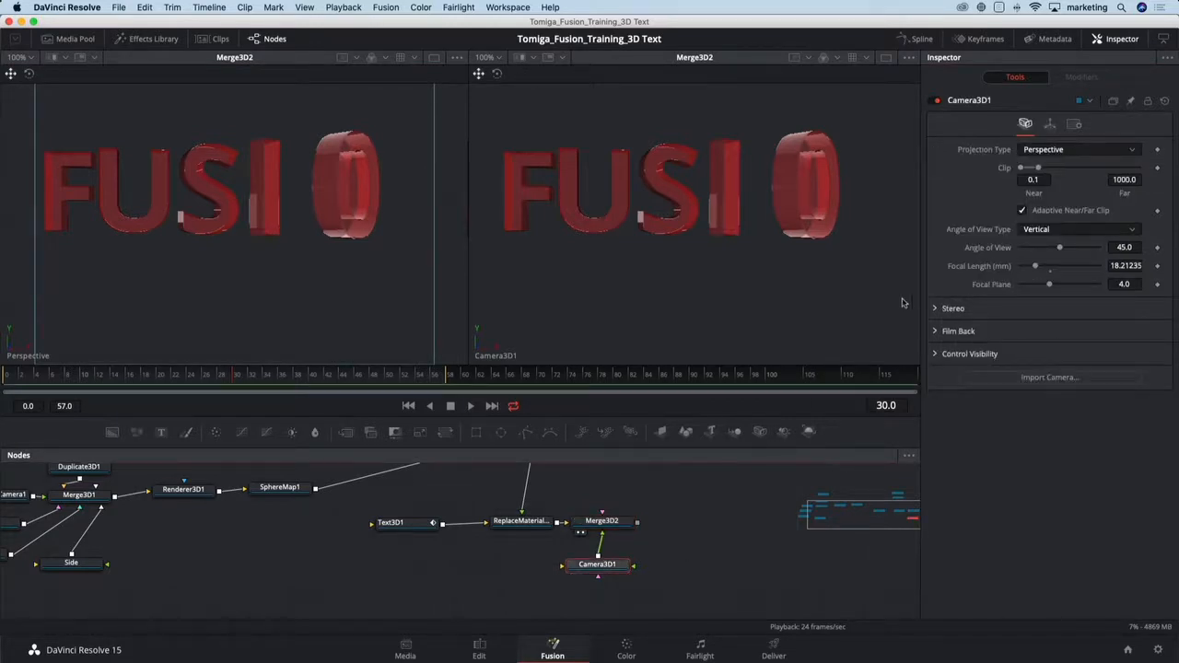
{"action": "left_click", "coordinate": [1050, 123]}
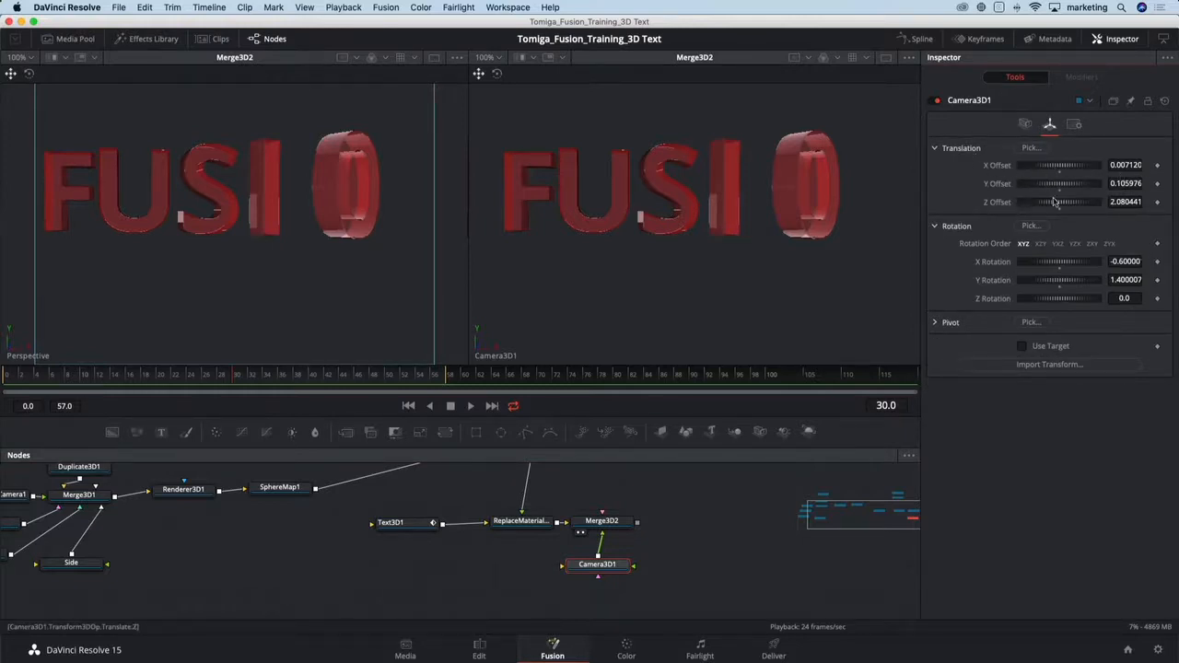
{"action": "right_click", "coordinate": [964, 152]}
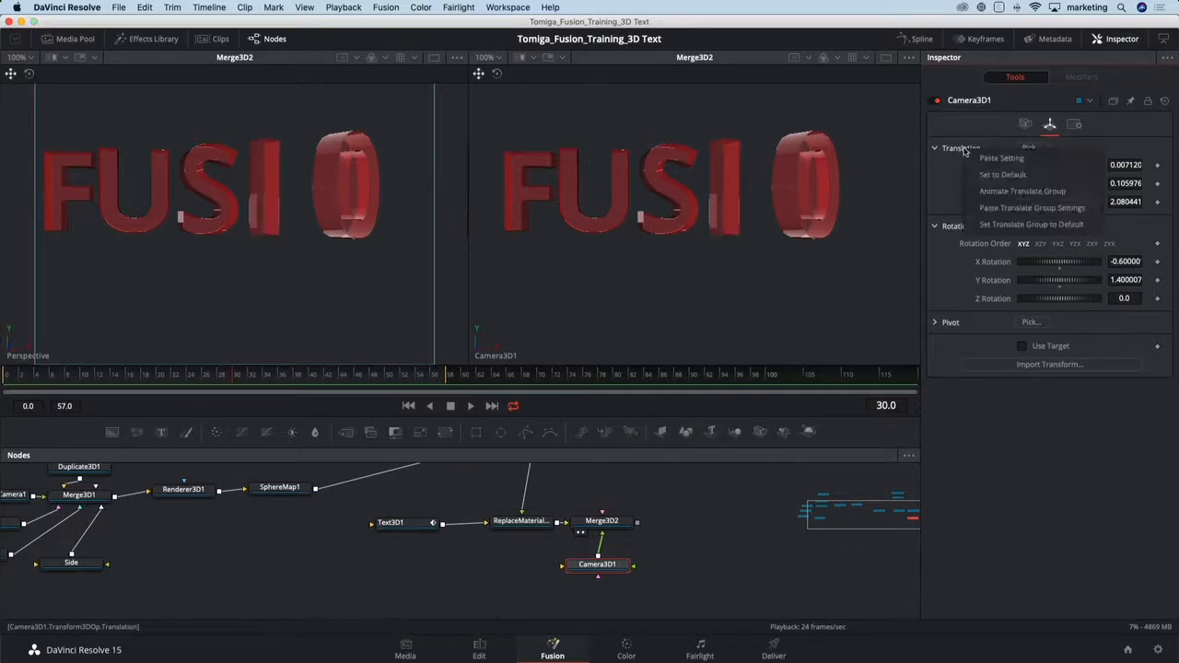
{"action": "left_click", "coordinate": [1006, 190]}
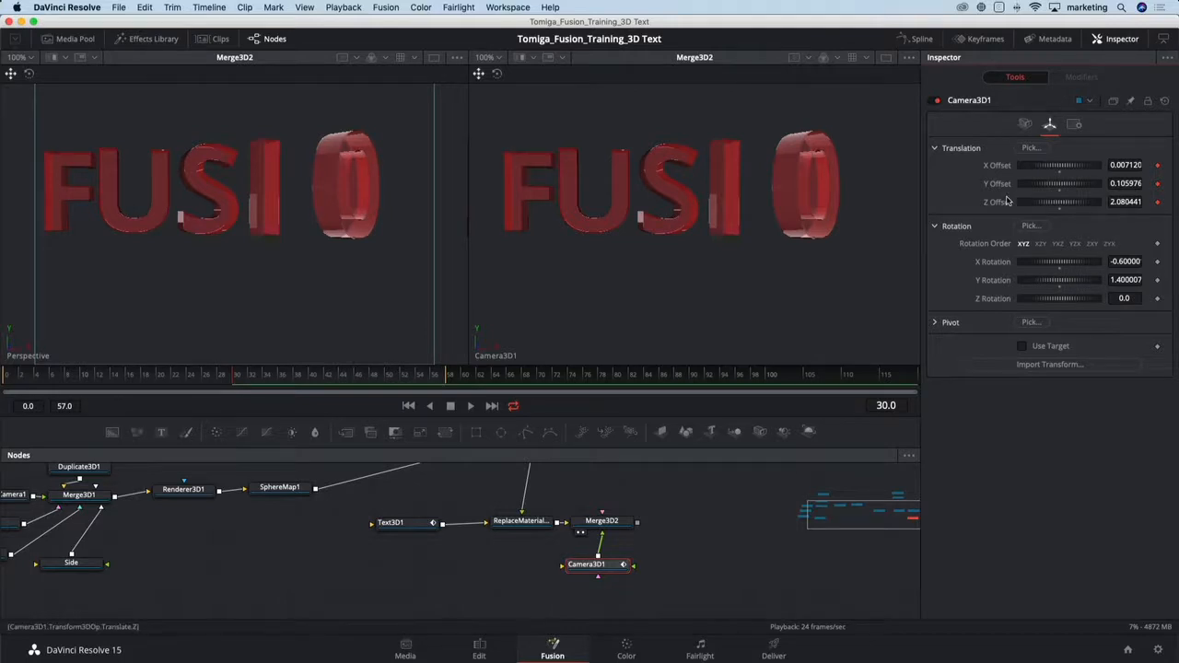
{"action": "left_click", "coordinate": [1156, 299]}
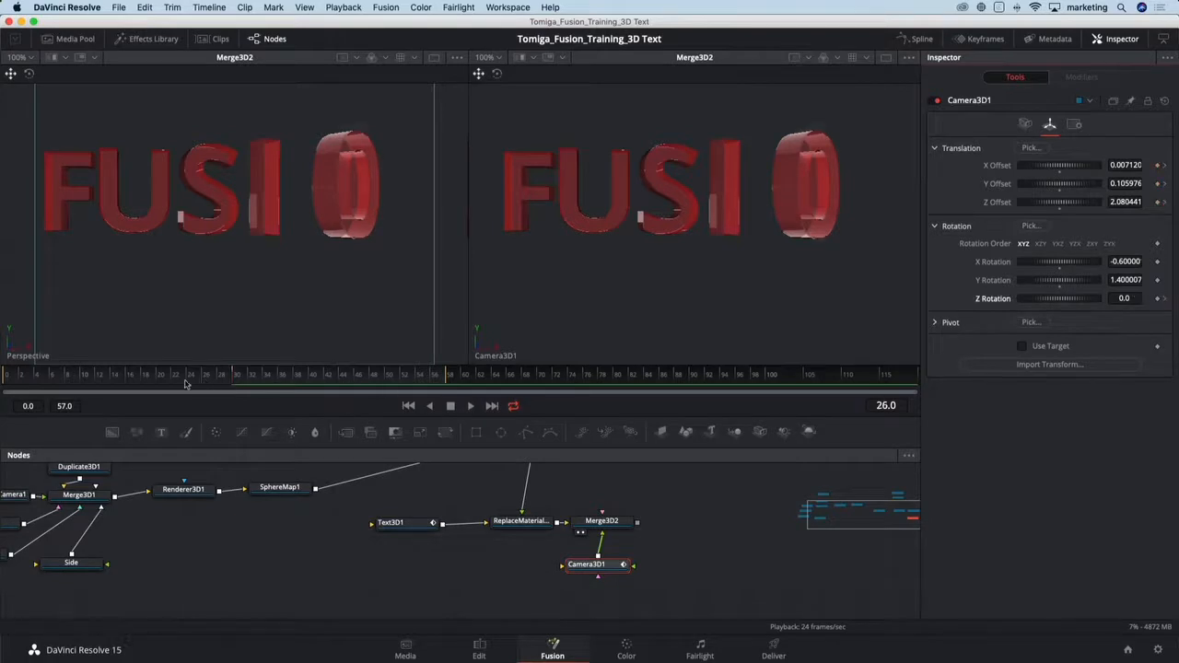
At frame 0, move Camera3D1 forward through the letters to about X -0.016, Y 0.122, Z 0.716.
{"action": "key", "text": "Home"}
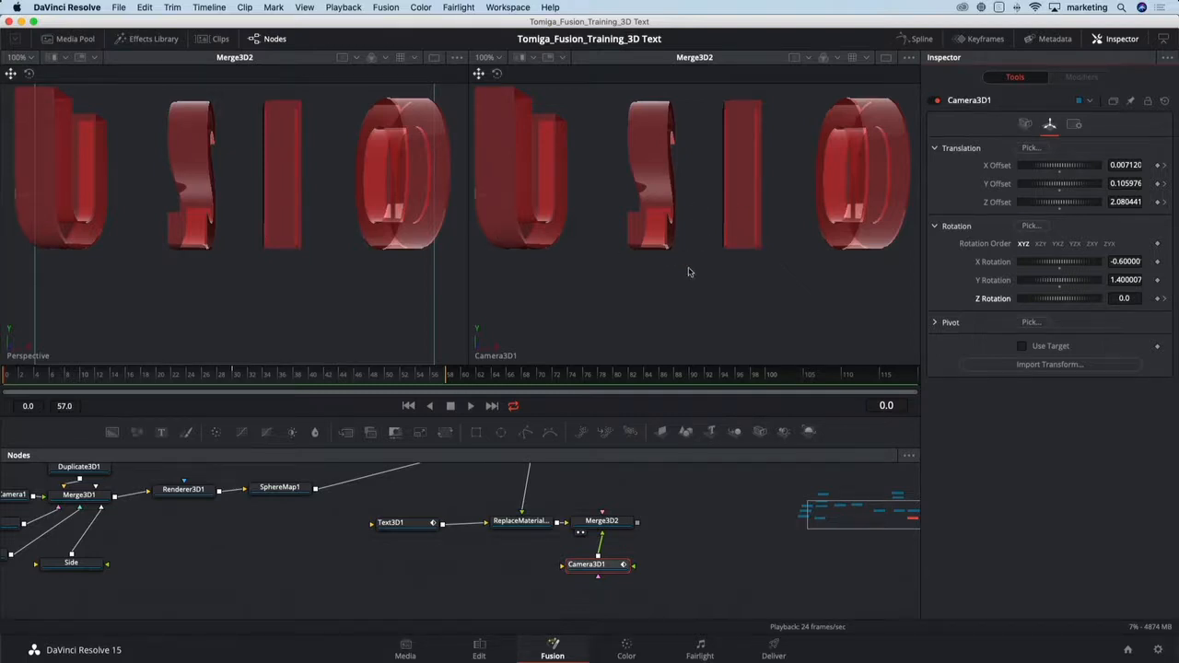
{"action": "scroll", "coordinate": [709, 233], "scroll_direction": "up", "scroll_amount": 6}
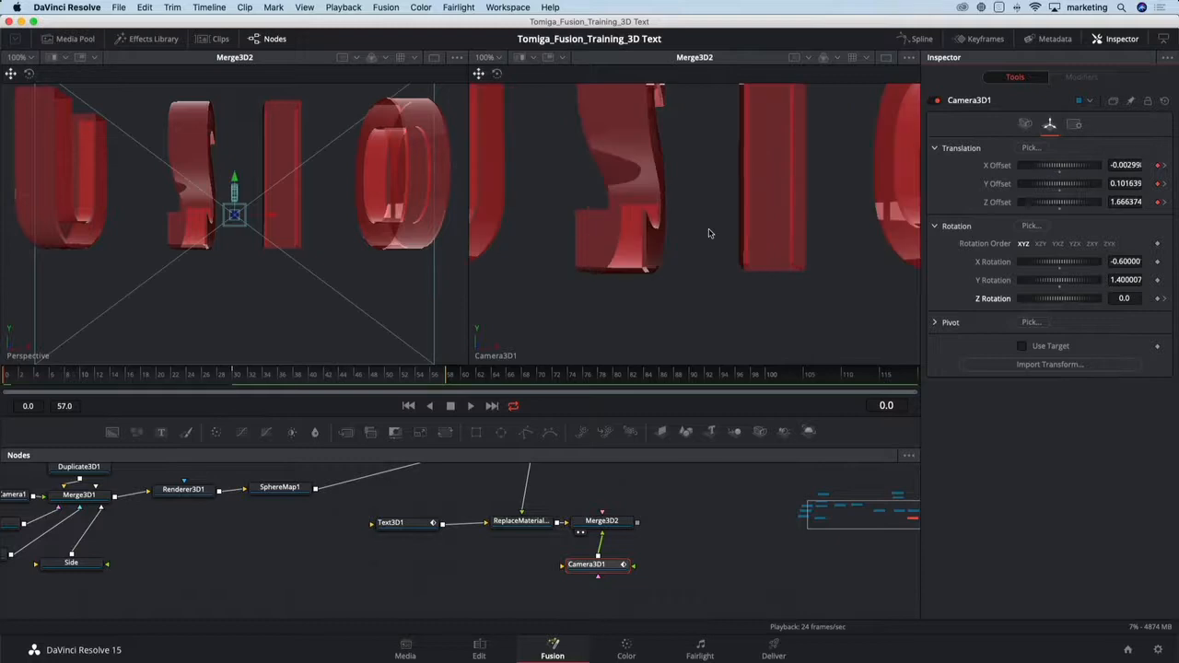
{"action": "scroll", "coordinate": [709, 233], "scroll_direction": "up", "scroll_amount": 2}
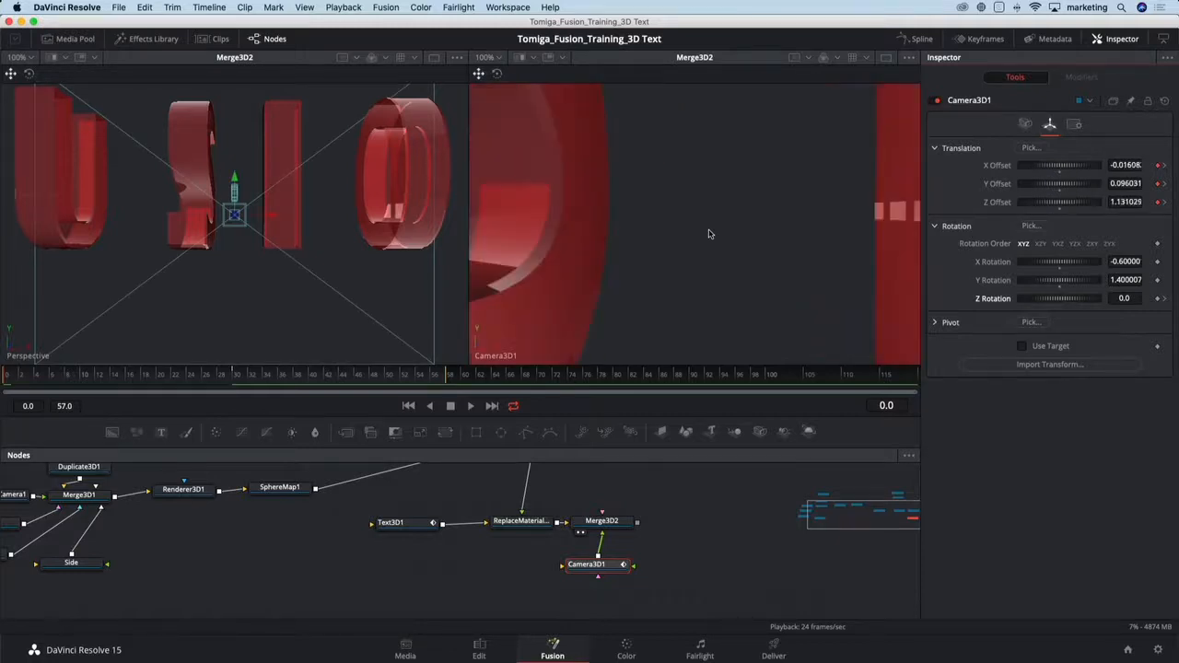
{"action": "scroll", "coordinate": [709, 234], "scroll_direction": "up", "scroll_amount": 4}
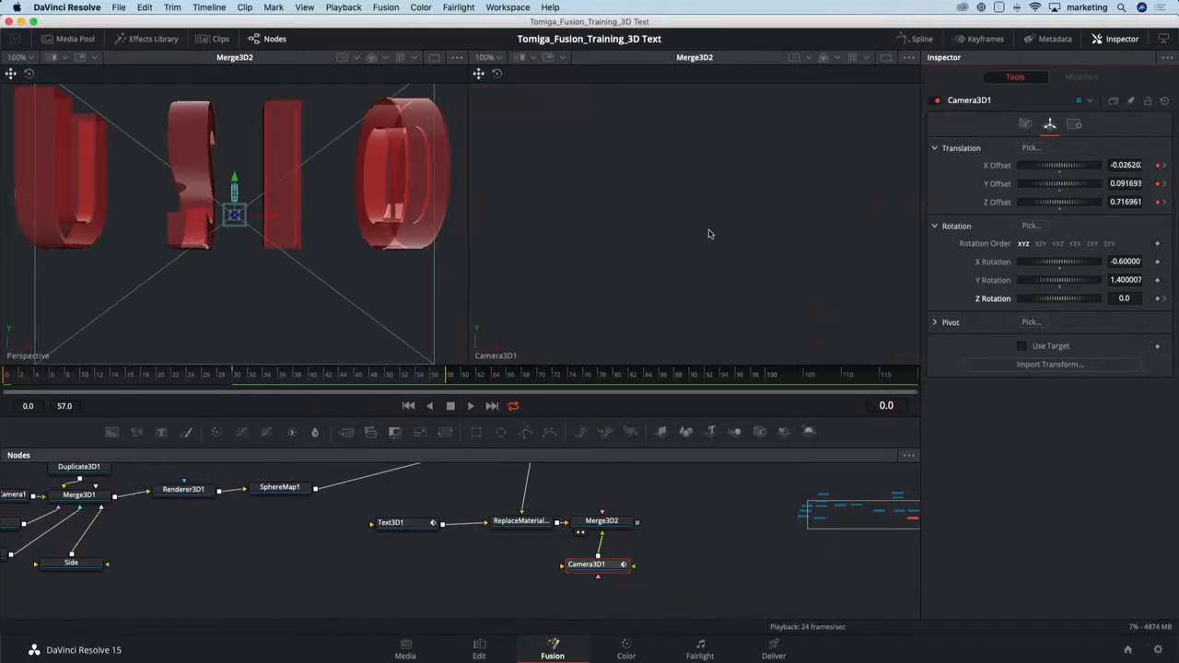
{"action": "left_click_drag", "start_coordinate": [709, 233], "coordinate": [706, 237]}
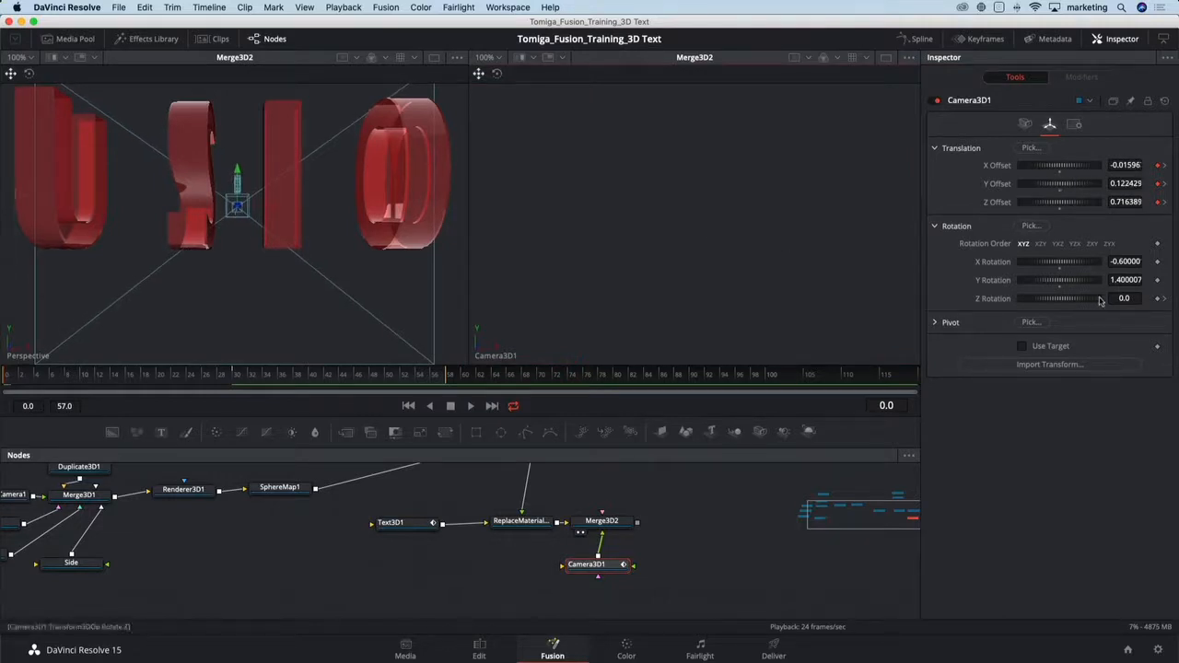
Set Camera3D1's Z Rotation to 90 at frame 0 and preview the camera animation.
{"action": "left_click", "coordinate": [1111, 297]}
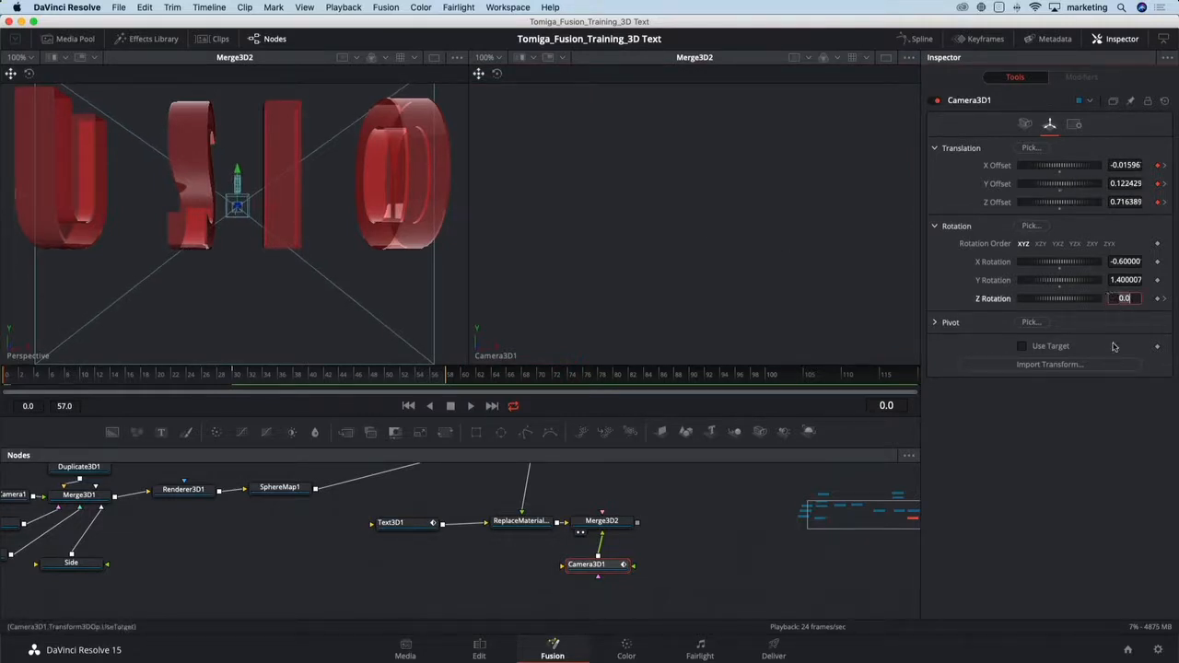
{"action": "type", "text": "90"}
{"action": "key", "text": "Return"}
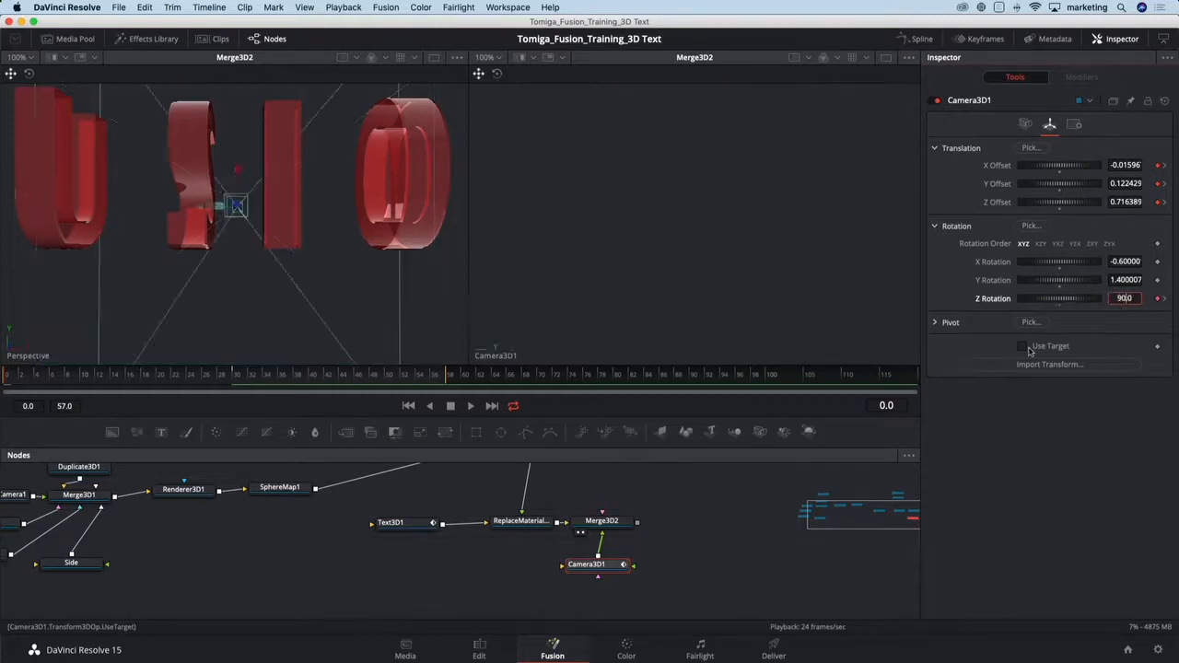
{"action": "left_click_drag", "start_coordinate": [230, 379], "coordinate": [24, 392]}
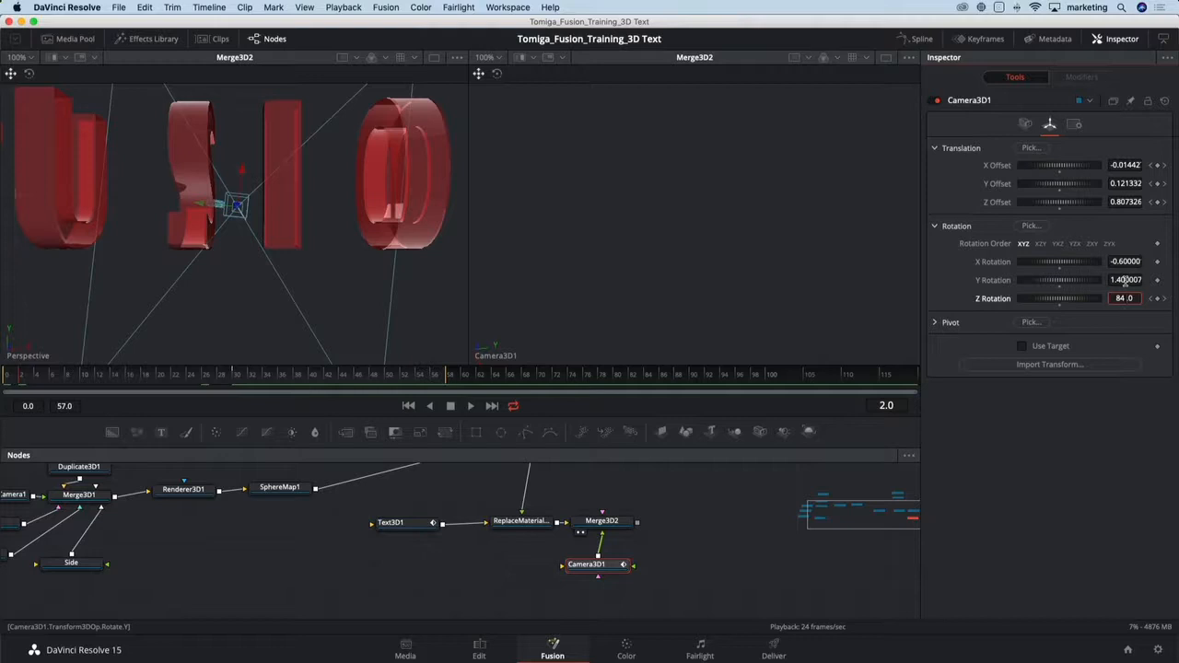
{"action": "left_click", "coordinate": [1101, 405]}
{"action": "key", "text": "space"}
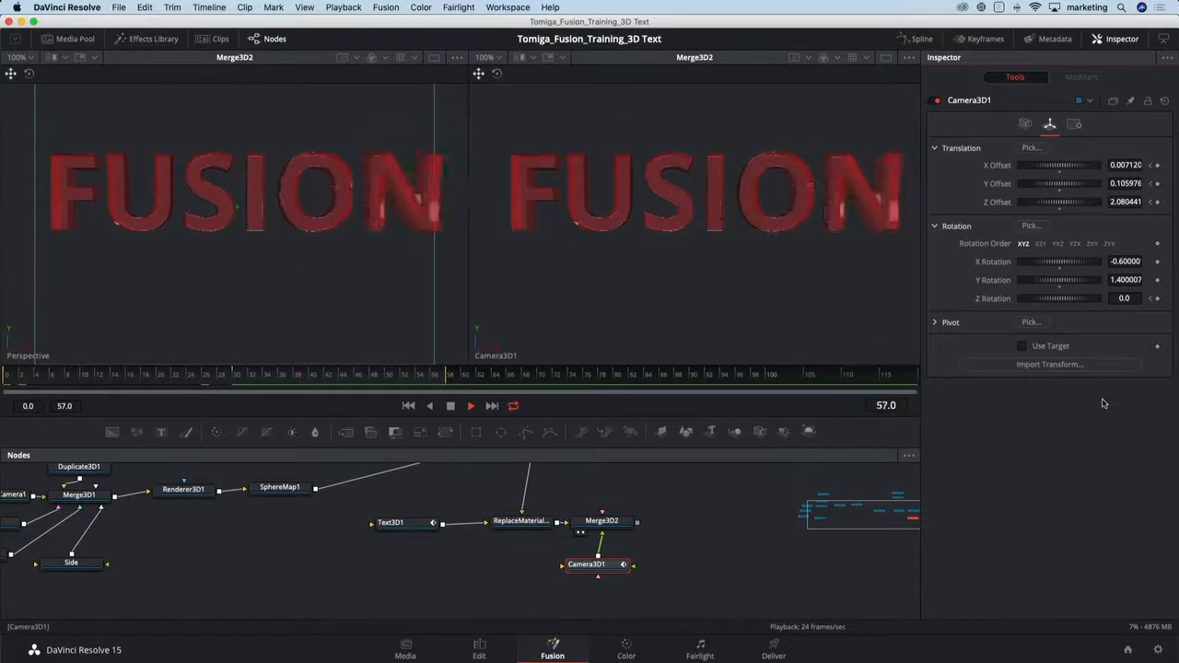
{"action": "key", "text": "space"}
Open a taller Spline editor and hide the Text3D1 curves so only Camera3D1's curves are shown.
{"action": "left_click_drag", "start_coordinate": [617, 565], "coordinate": [613, 566]}
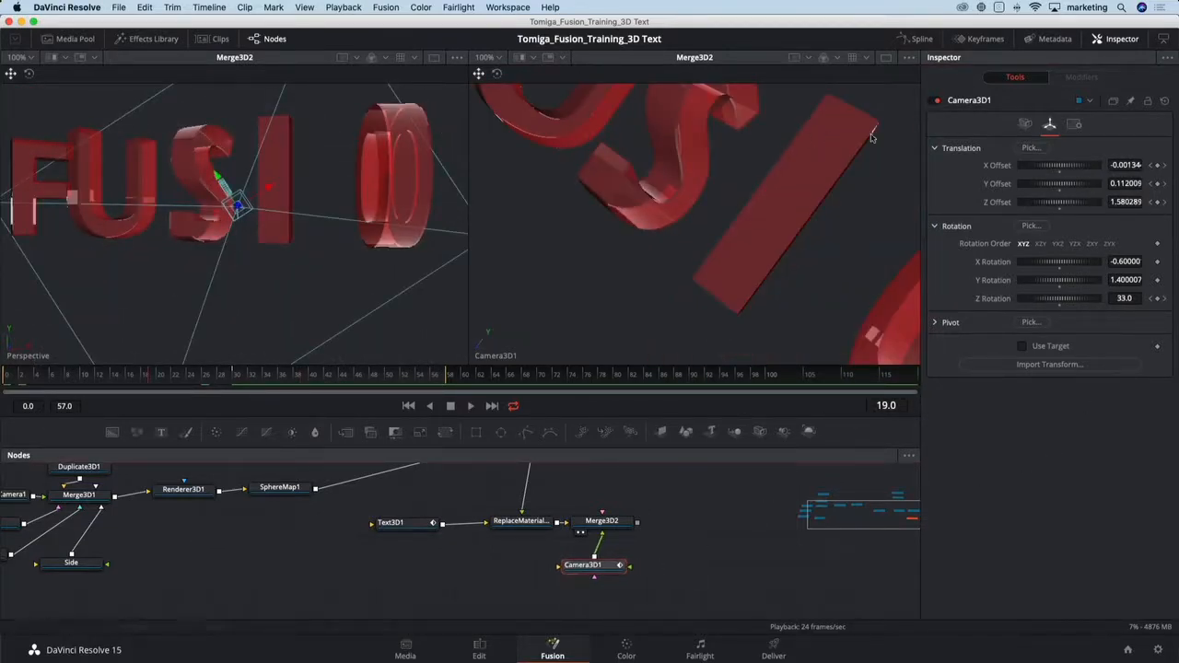
{"action": "left_click", "coordinate": [916, 39]}
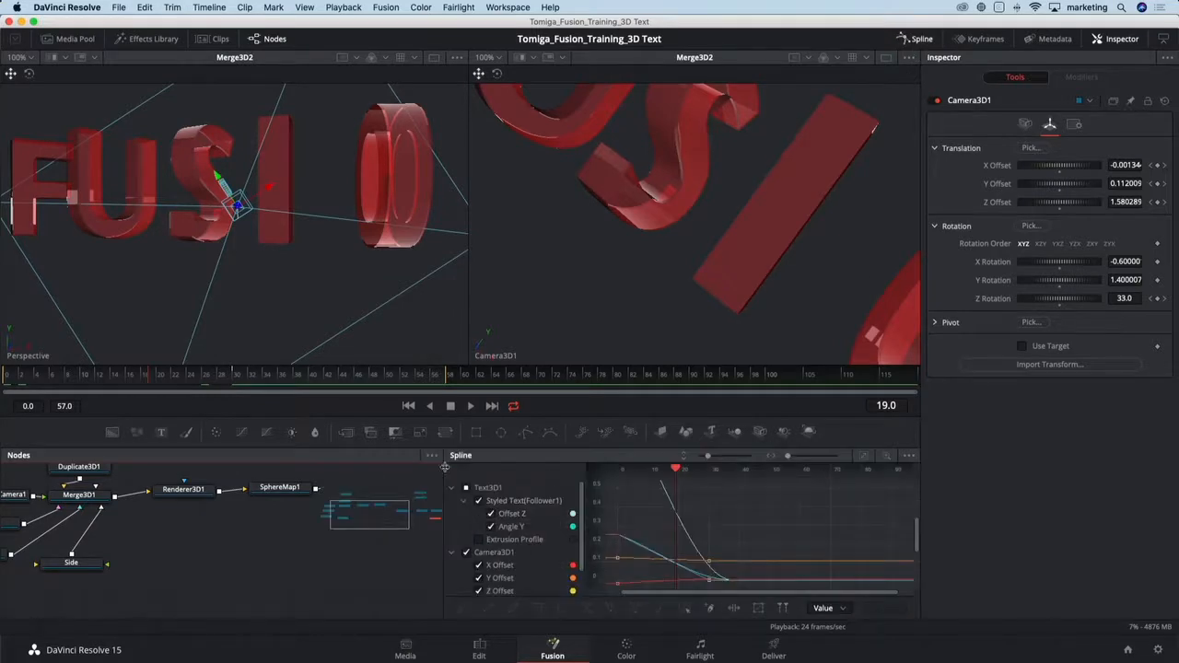
{"action": "left_click_drag", "start_coordinate": [479, 447], "coordinate": [479, 388]}
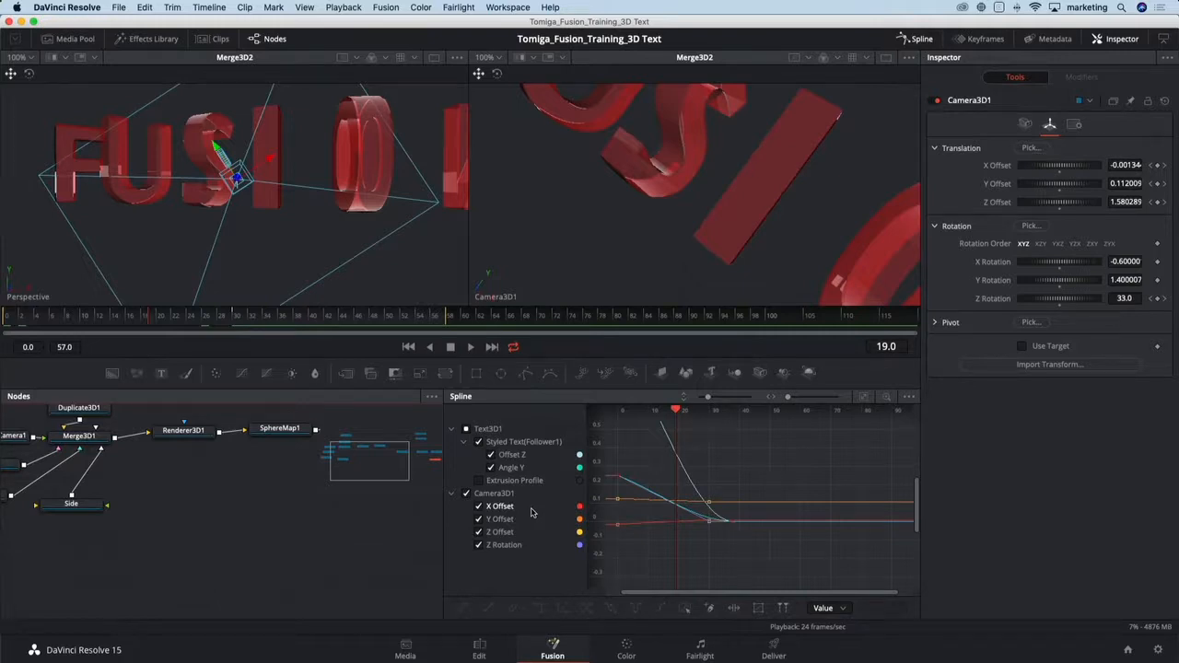
{"action": "left_click", "coordinate": [466, 429]}
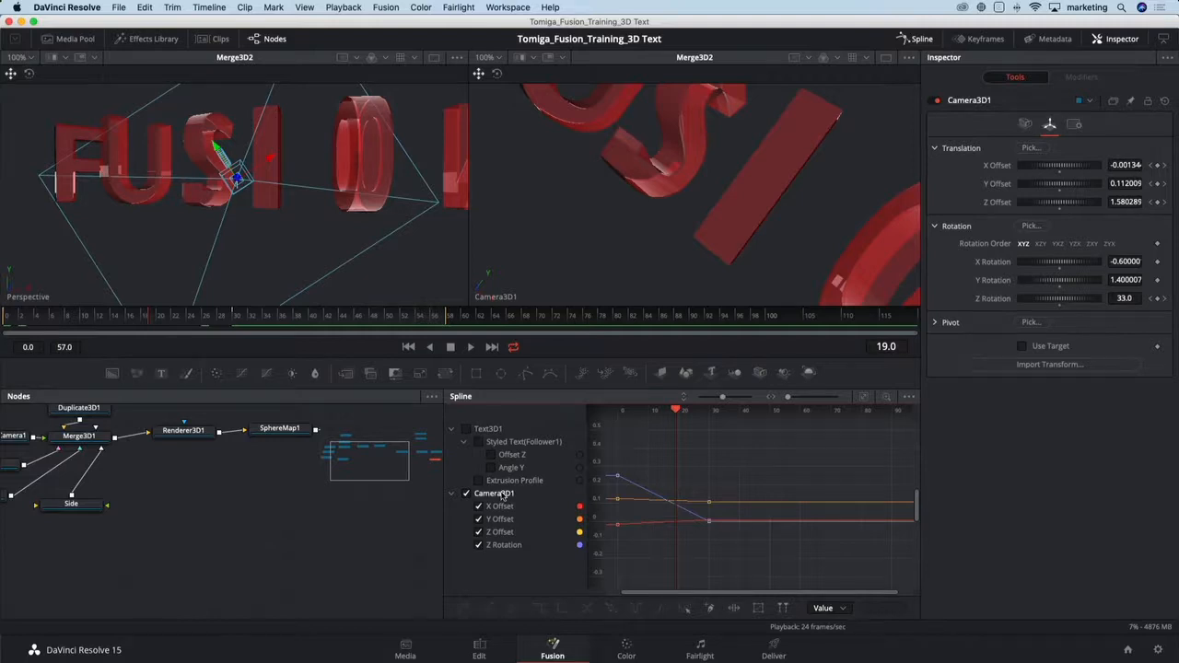
Smooth the end keyframes of Camera3D1's offset and Z Rotation curves at frame 30.
{"action": "left_click_drag", "start_coordinate": [754, 468], "coordinate": [688, 553]}
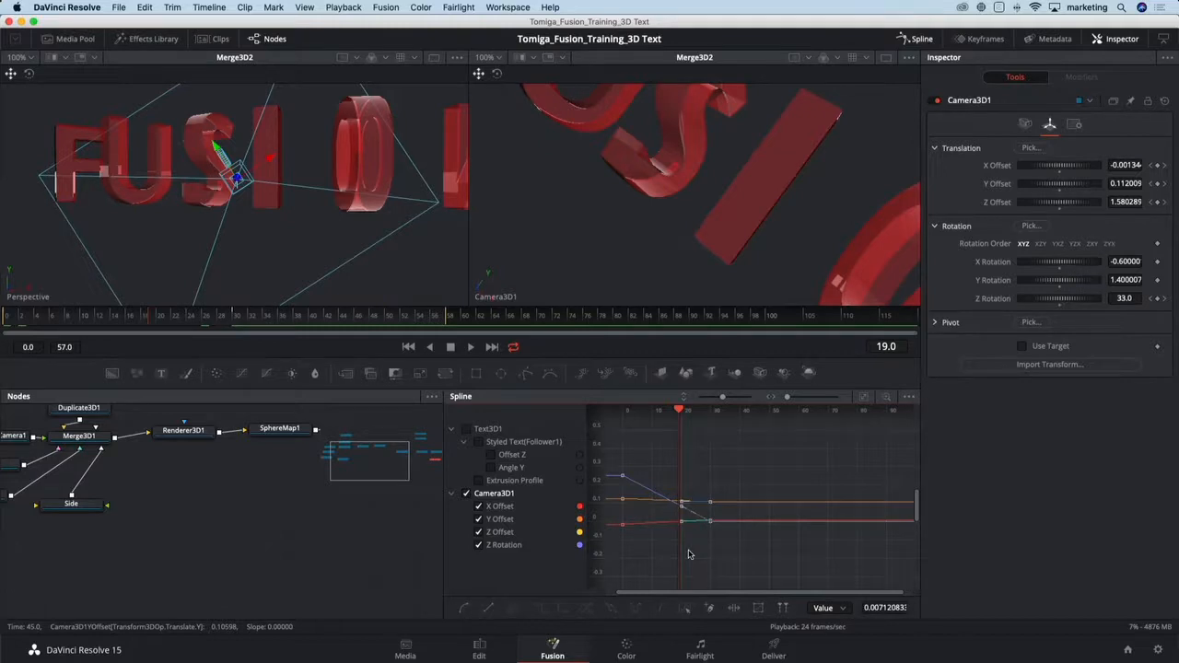
{"action": "key", "text": "shift+s"}
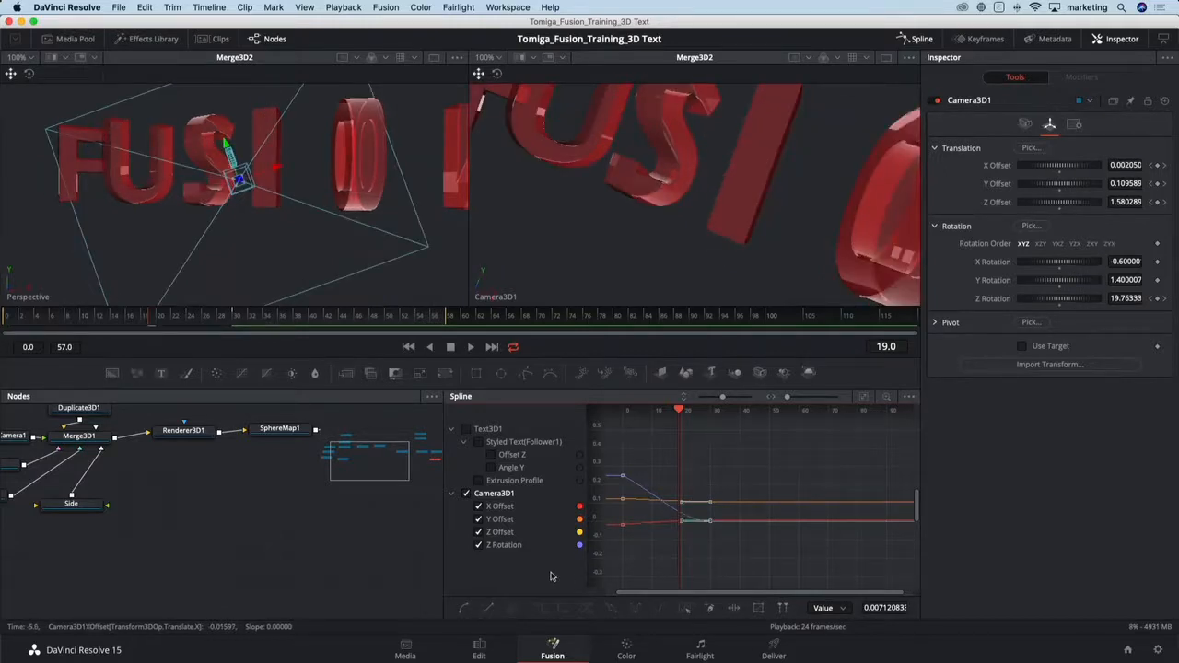
Keyframe Camera3D1's Z Offset to 2.51 at frame 119 and preview the slow pull-back after the main move.
{"action": "key", "text": "space"}
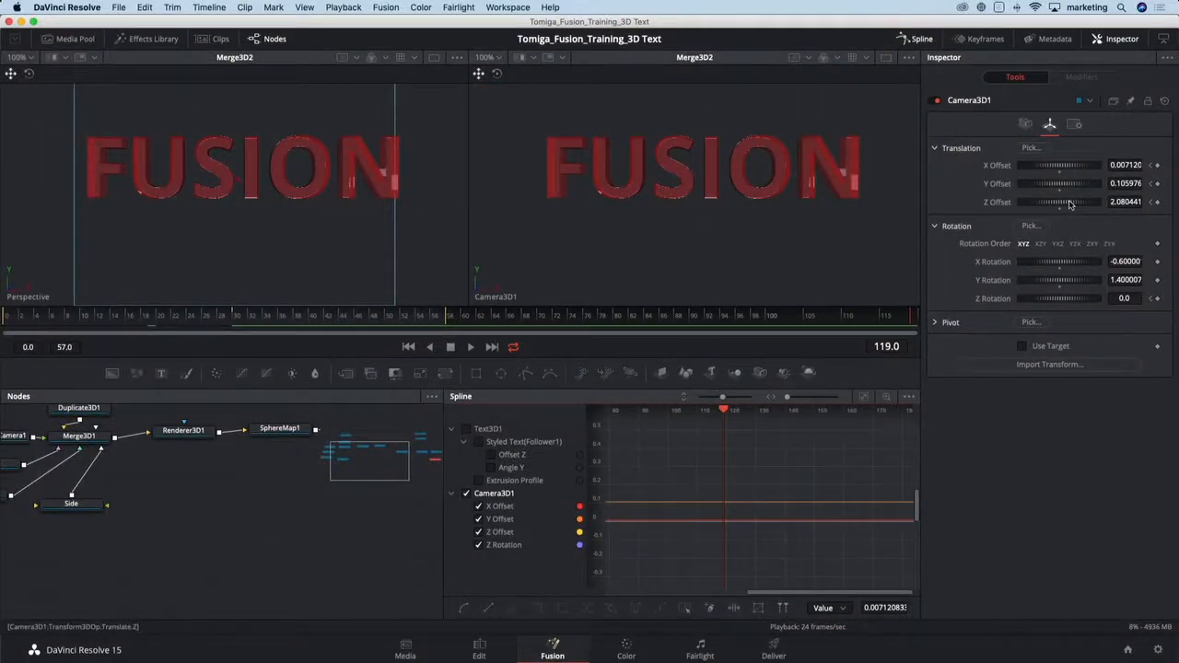
{"action": "left_click_drag", "start_coordinate": [1069, 204], "coordinate": [1070, 204]}
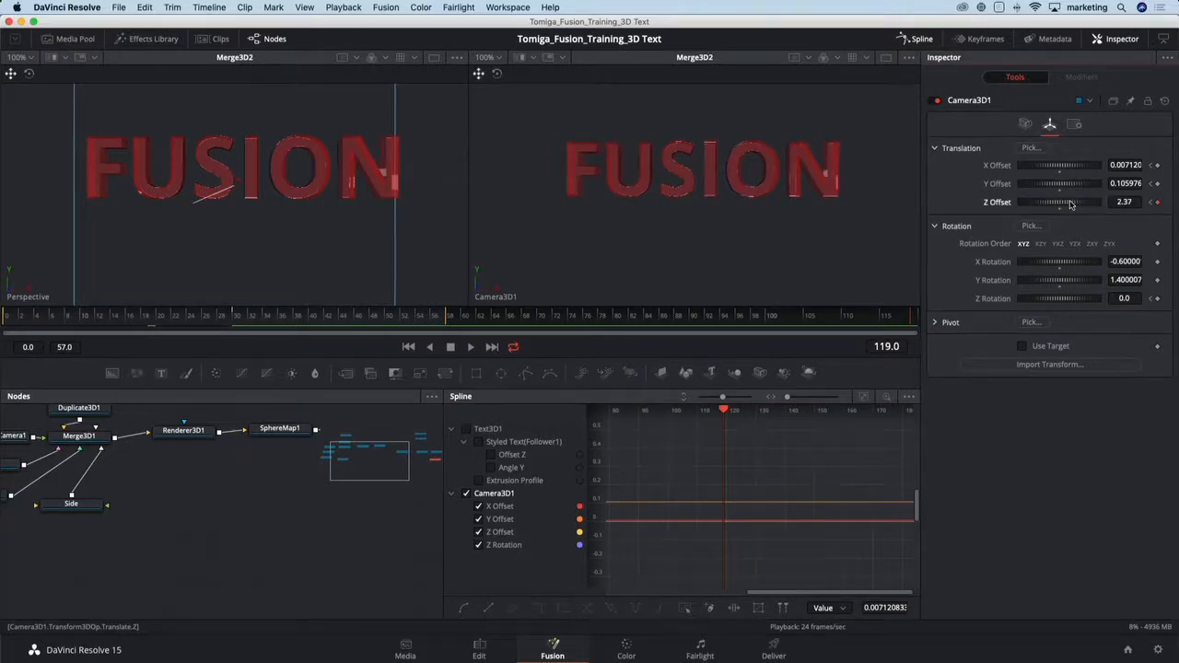
{"action": "key", "text": "space"}
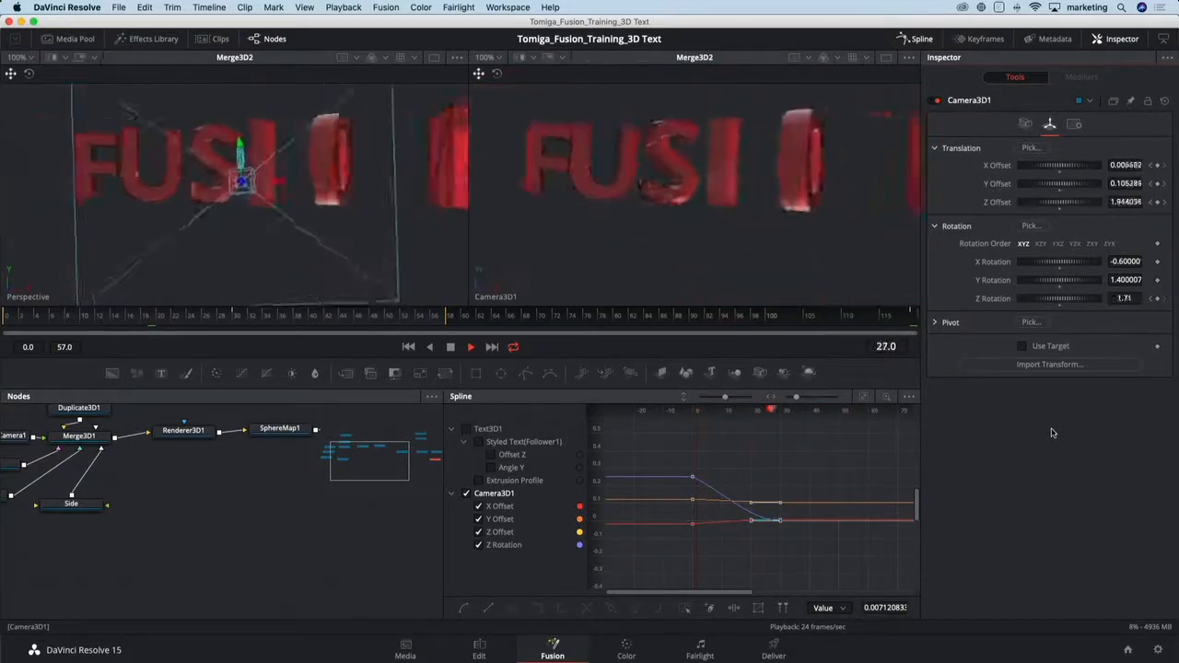
{"action": "left_click", "coordinate": [1163, 204]}
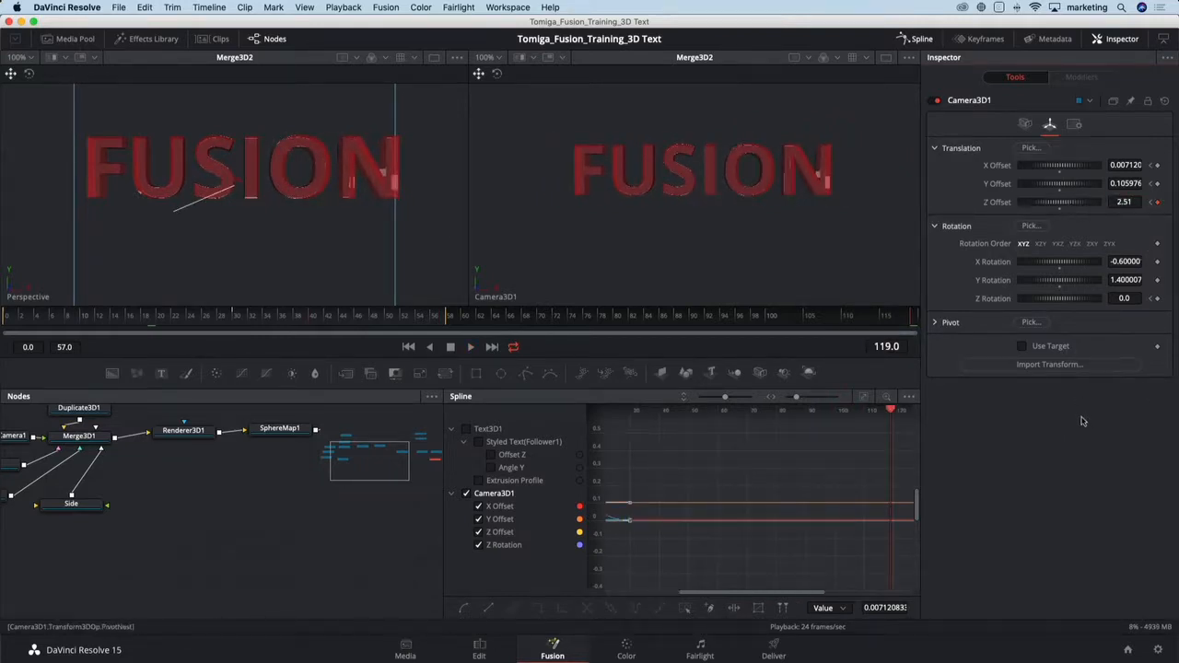
{"action": "key", "text": "space"}
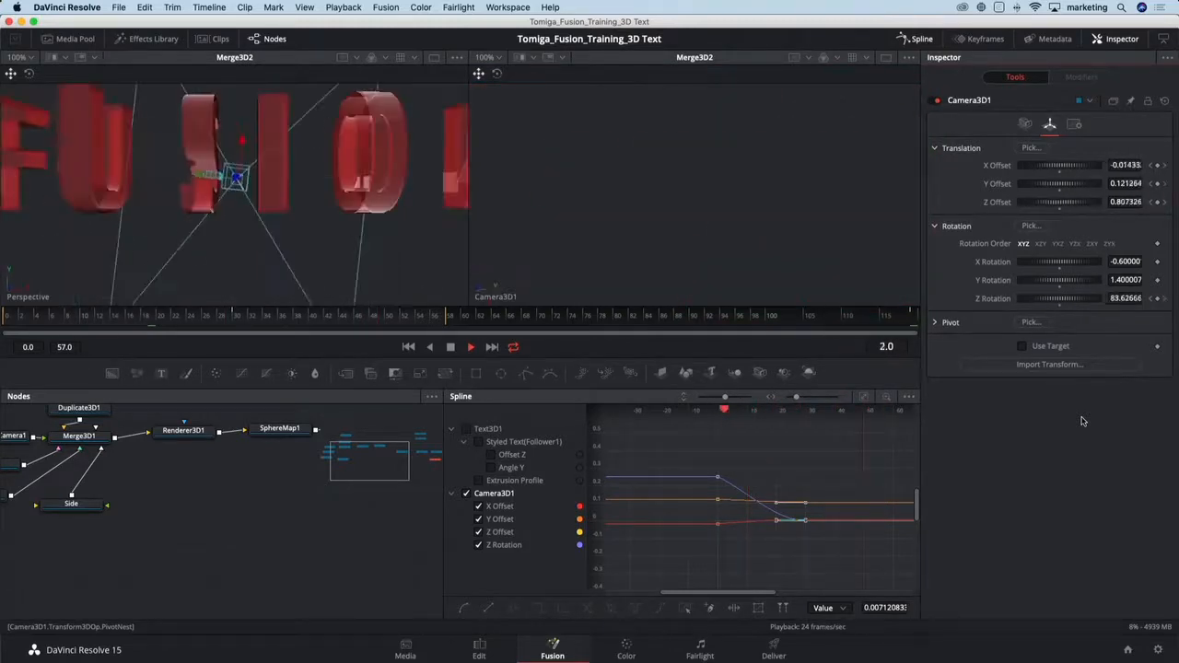
Hide the Spline editor, group the reflection environment nodes from box through SphereMap1, and place the group closer to Reflect1.
{"action": "left_click", "coordinate": [920, 40]}
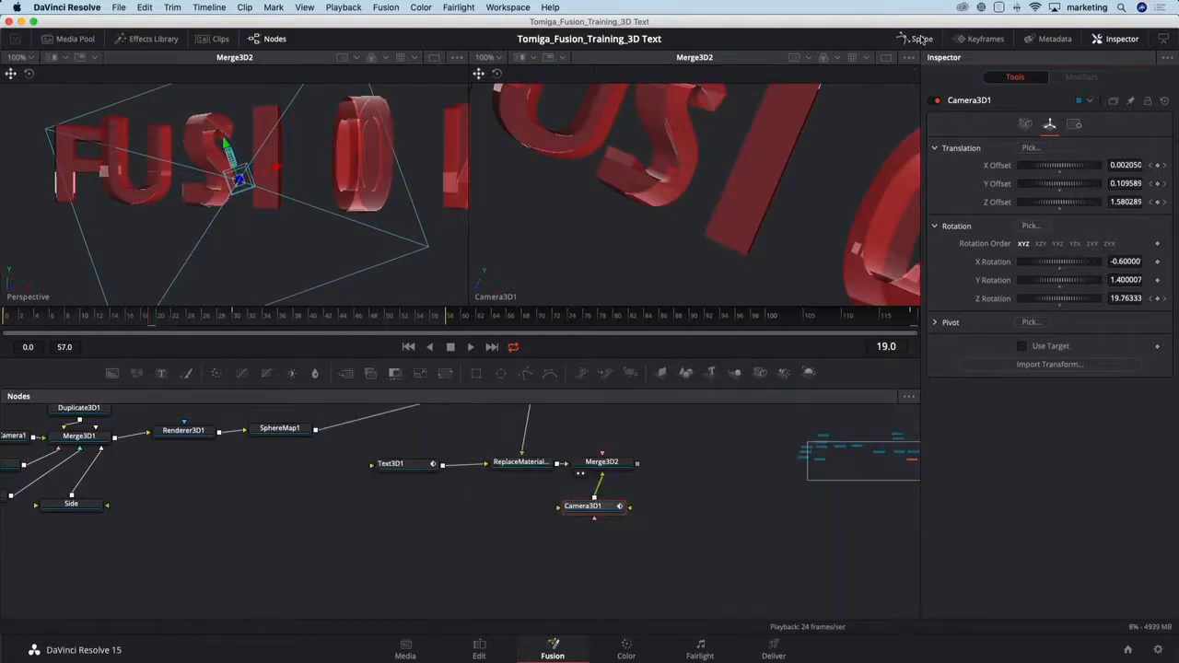
{"action": "scroll", "coordinate": [490, 512], "scroll_direction": "left", "scroll_amount": 5}
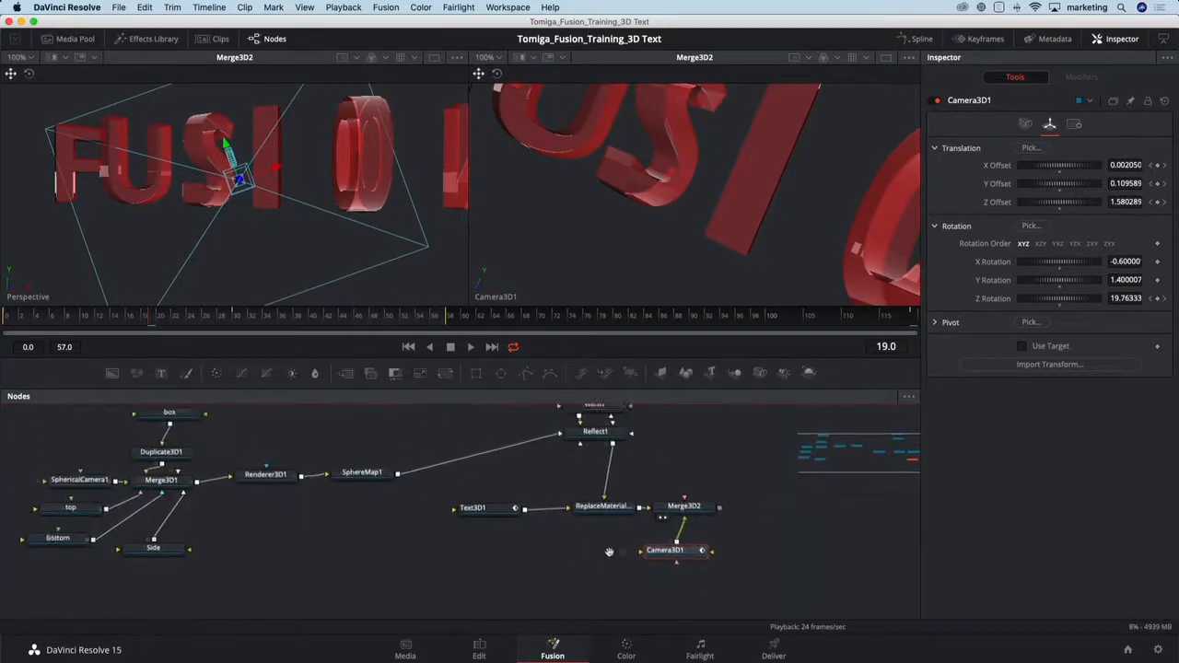
{"action": "scroll", "coordinate": [400, 539], "scroll_direction": "down", "scroll_amount": 4}
{"action": "key", "text": "super+a"}
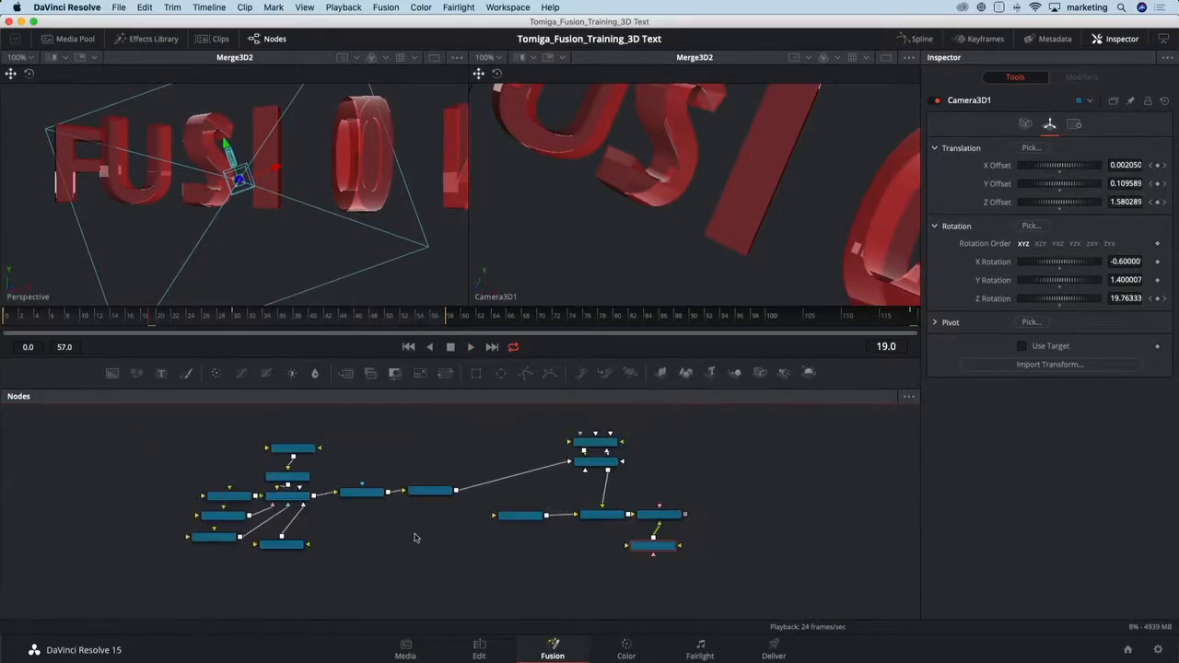
{"action": "left_click_drag", "start_coordinate": [189, 437], "coordinate": [447, 561]}
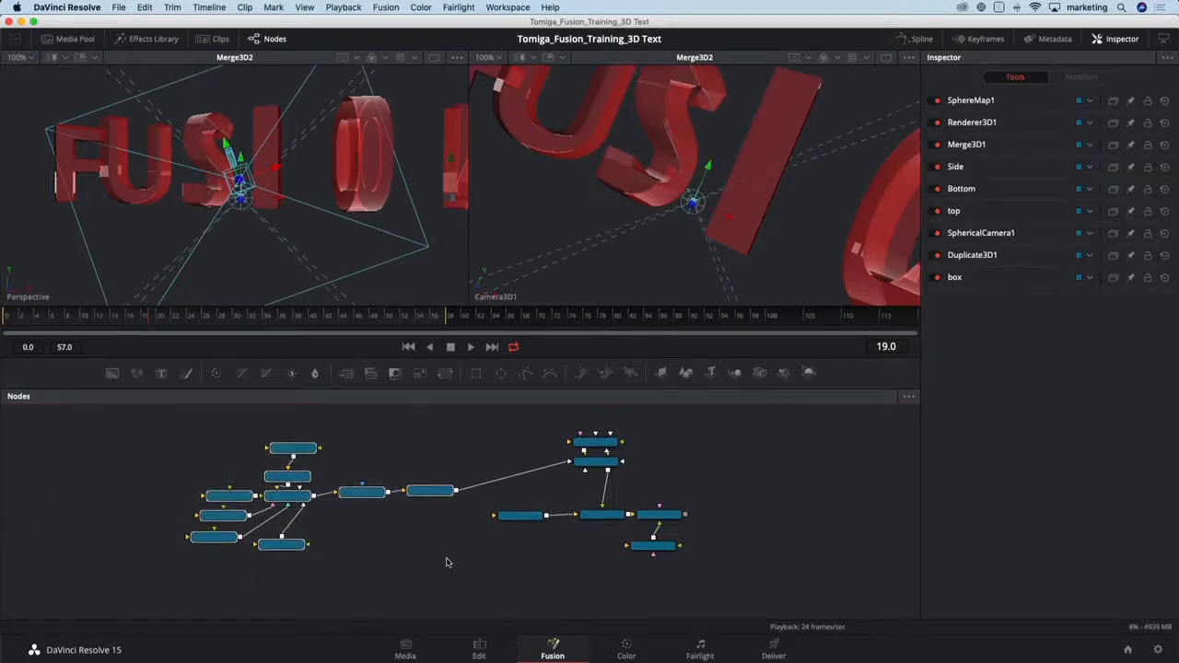
{"action": "key", "text": "super+g"}
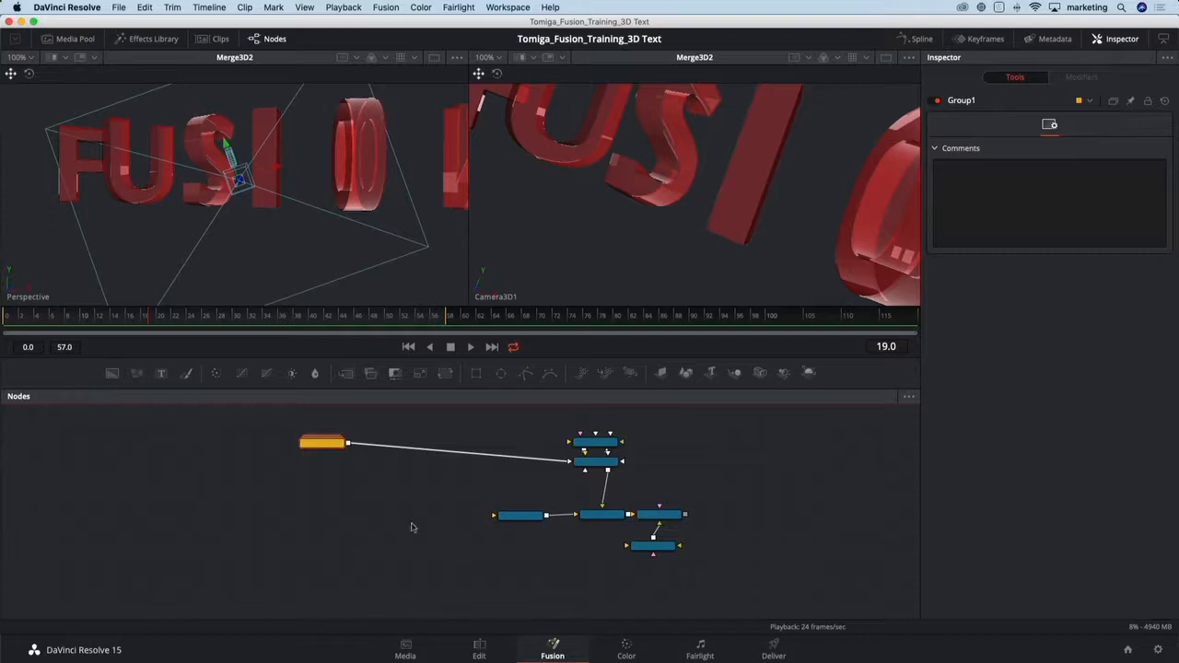
{"action": "left_click_drag", "start_coordinate": [321, 447], "coordinate": [424, 464]}
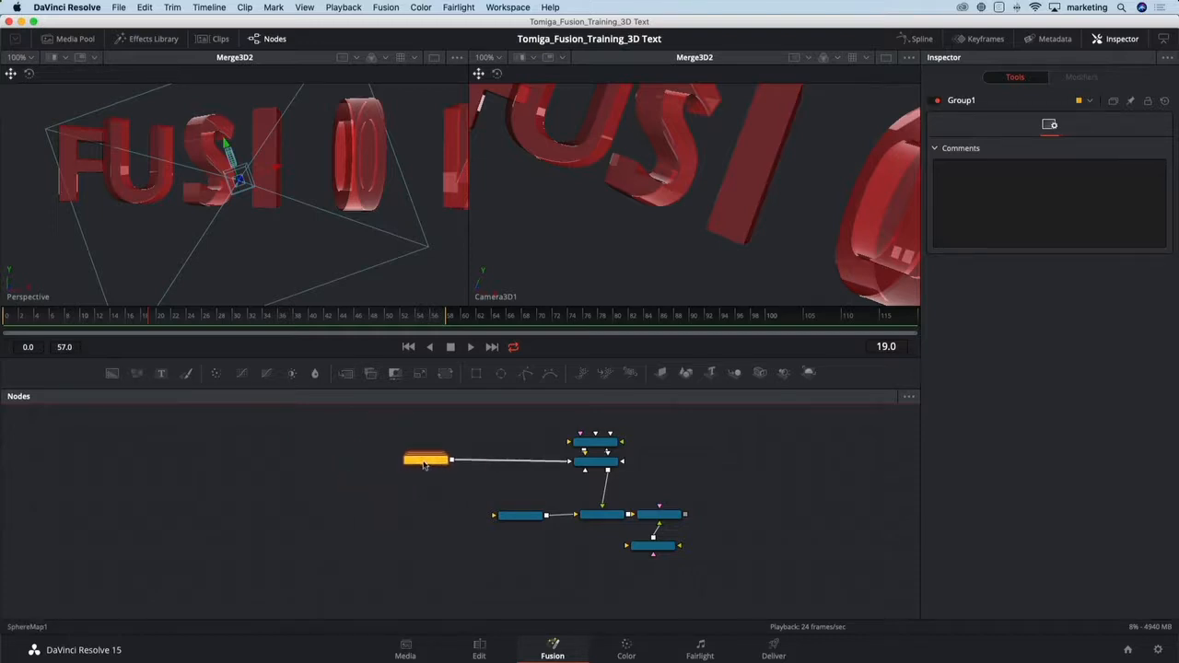
Browse the Effects Library template categories, including Backgrounds, Generators, Lens flares, Motion graphics, Particles and Shaders.
{"action": "scroll", "coordinate": [543, 489], "scroll_direction": "right", "scroll_amount": 5}
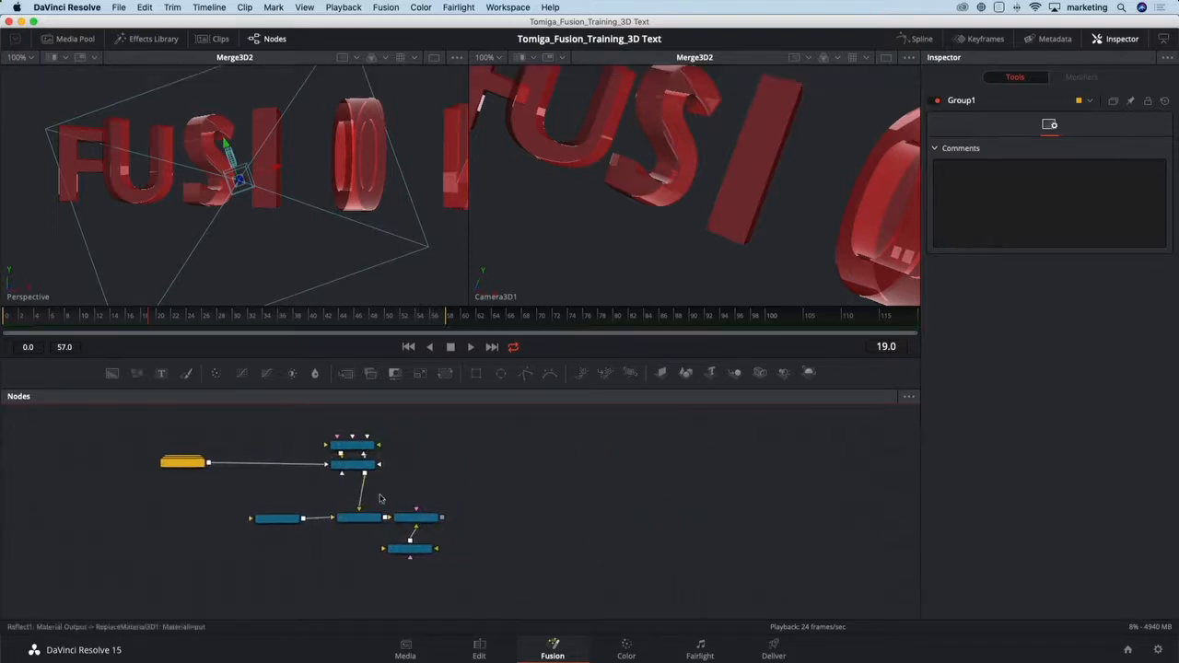
{"action": "scroll", "coordinate": [429, 495], "scroll_direction": "up", "scroll_amount": 3}
{"action": "left_click_drag", "start_coordinate": [467, 445], "coordinate": [467, 463]}
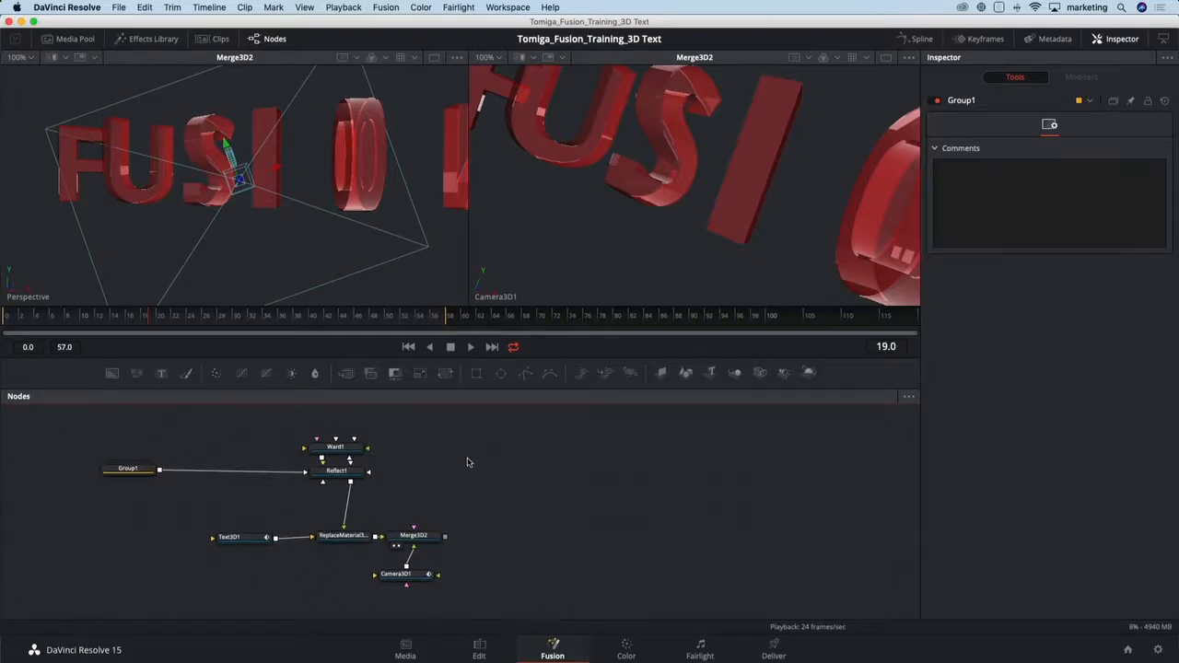
{"action": "left_click", "coordinate": [149, 39]}
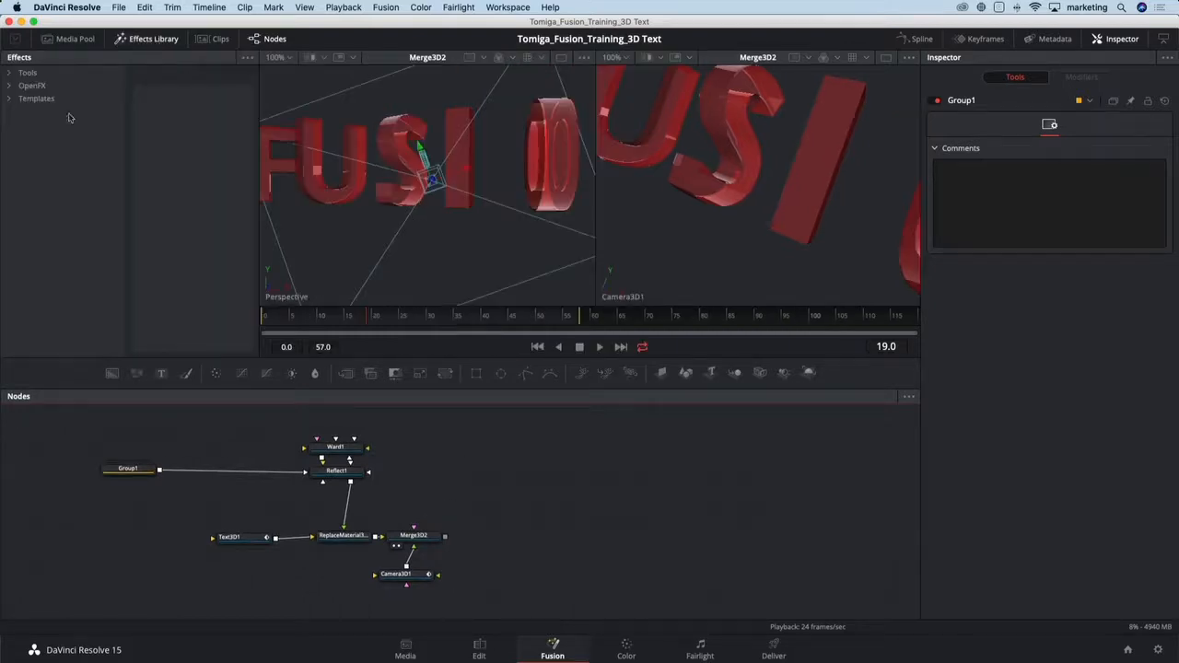
{"action": "left_click", "coordinate": [8, 99]}
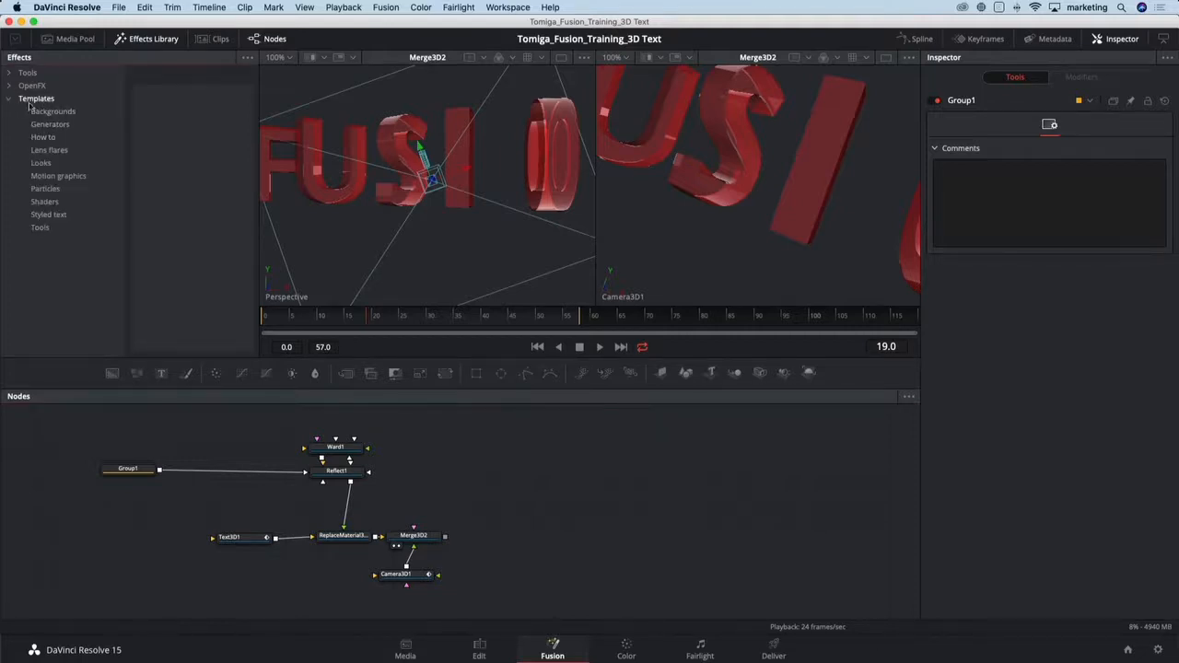
{"action": "left_click", "coordinate": [75, 113]}
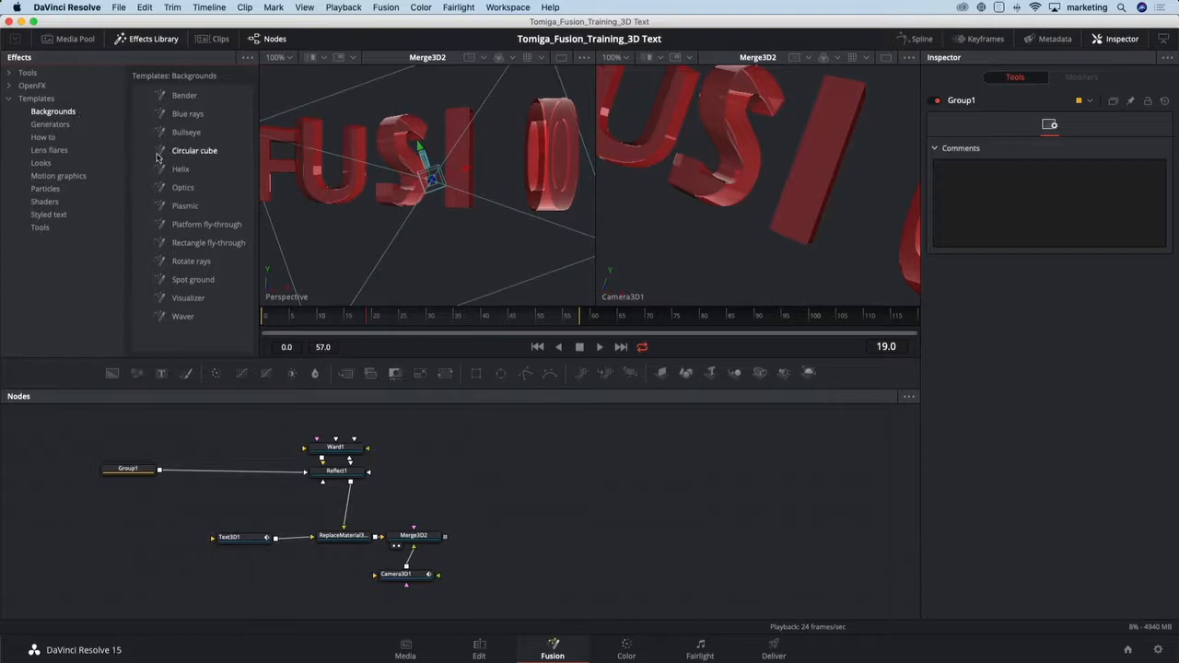
{"action": "left_click", "coordinate": [51, 124]}
{"action": "left_click", "coordinate": [64, 151]}
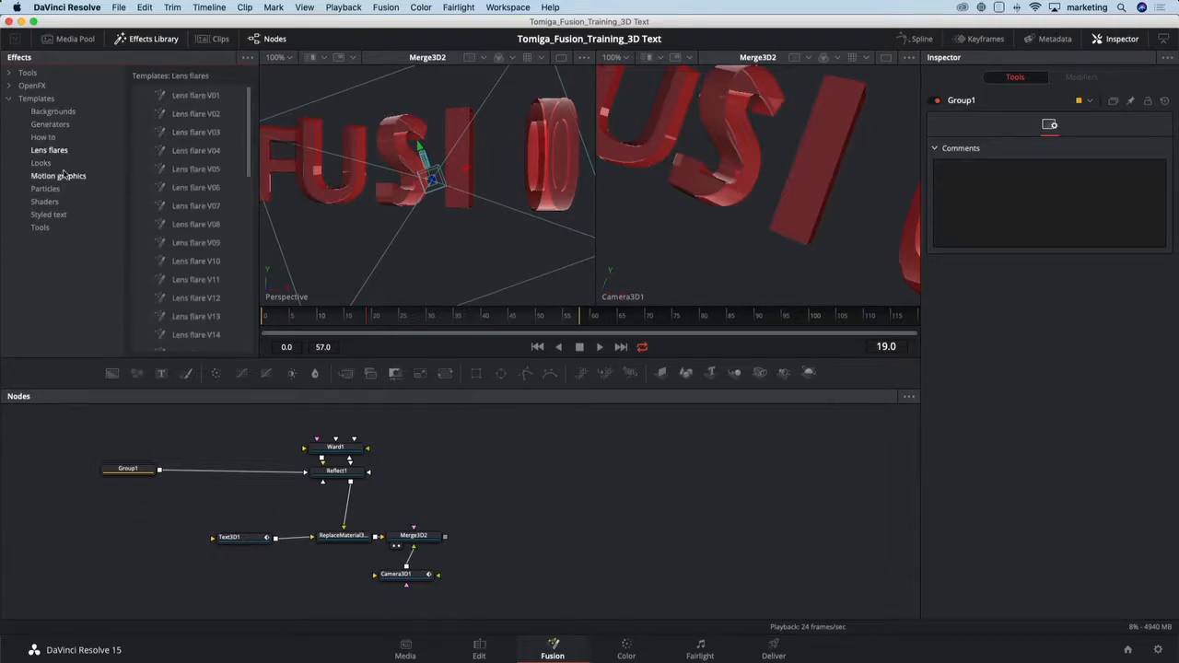
{"action": "left_click", "coordinate": [69, 177]}
{"action": "left_click", "coordinate": [57, 189]}
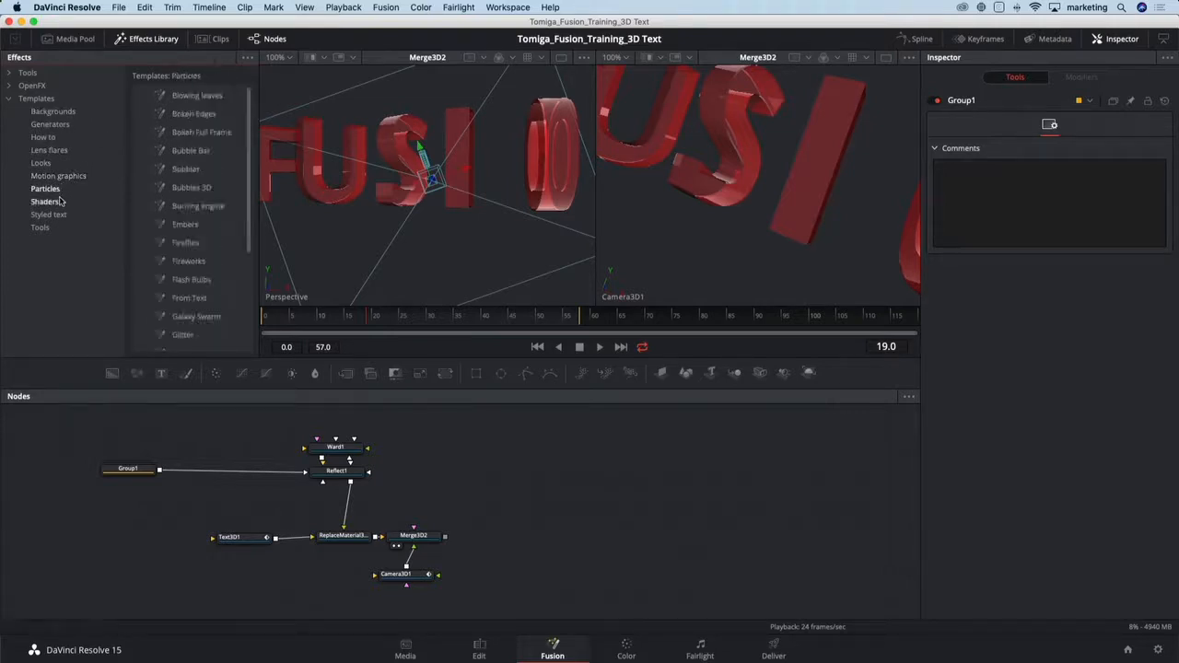
{"action": "left_click", "coordinate": [61, 201]}
{"action": "left_click", "coordinate": [58, 189]}
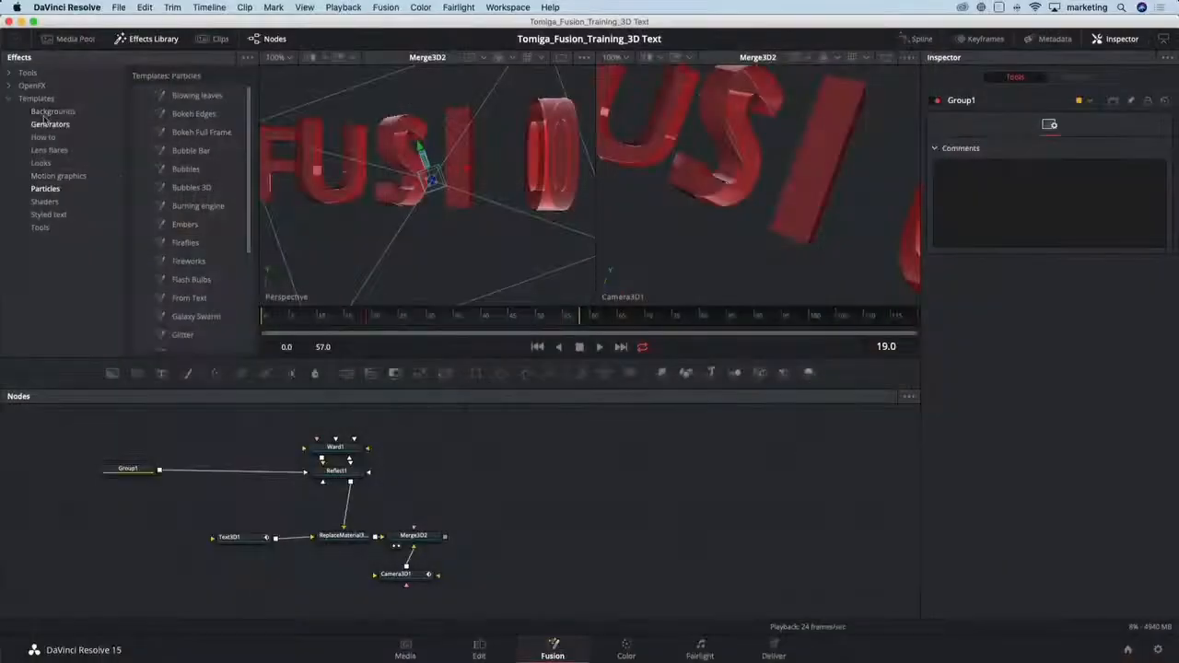
{"action": "left_click", "coordinate": [9, 99]}
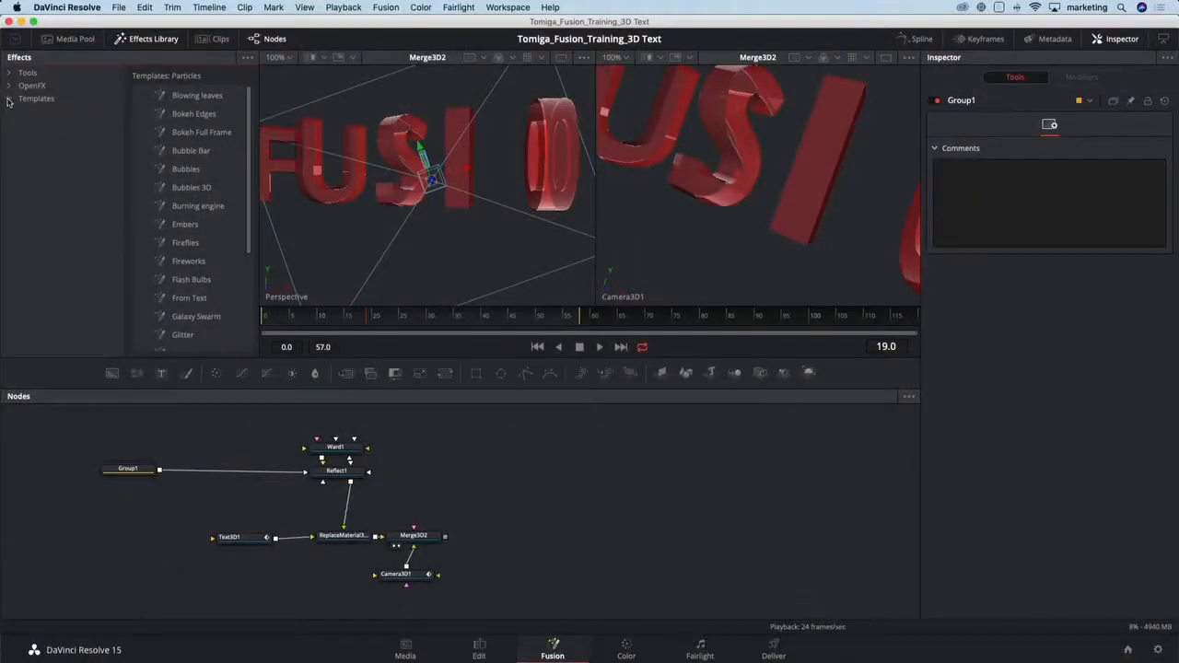
Show the Particles tools in the Effects Library, enlarge the library and look through the available particle nodes.
{"action": "left_click", "coordinate": [8, 74]}
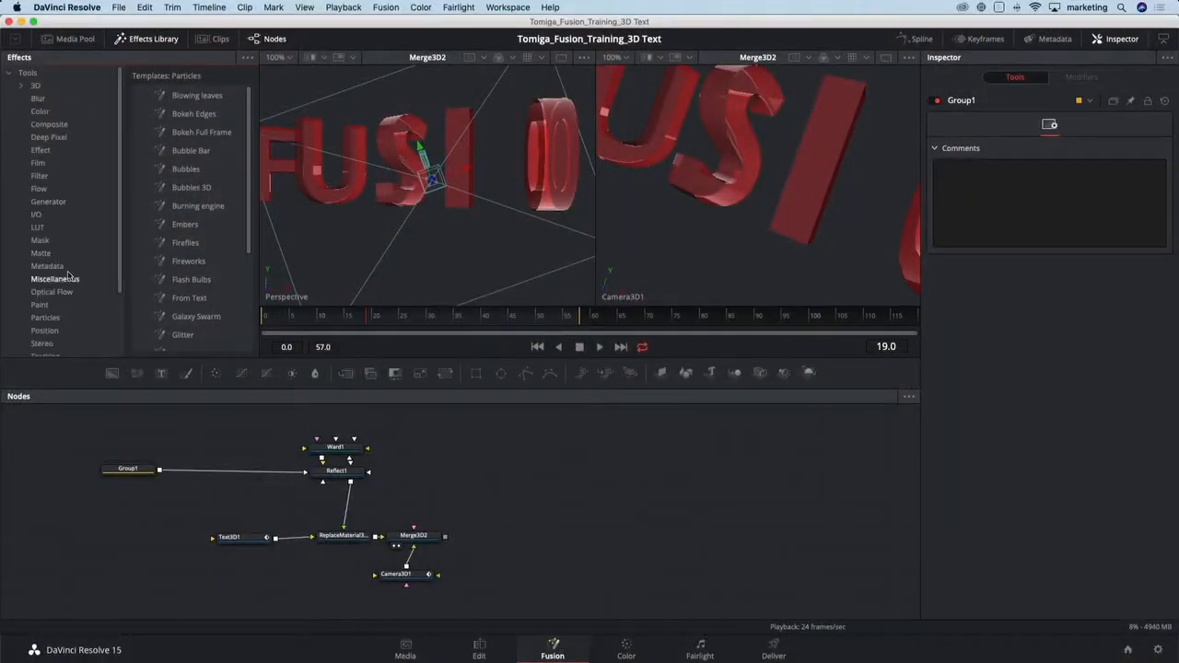
{"action": "left_click", "coordinate": [45, 318]}
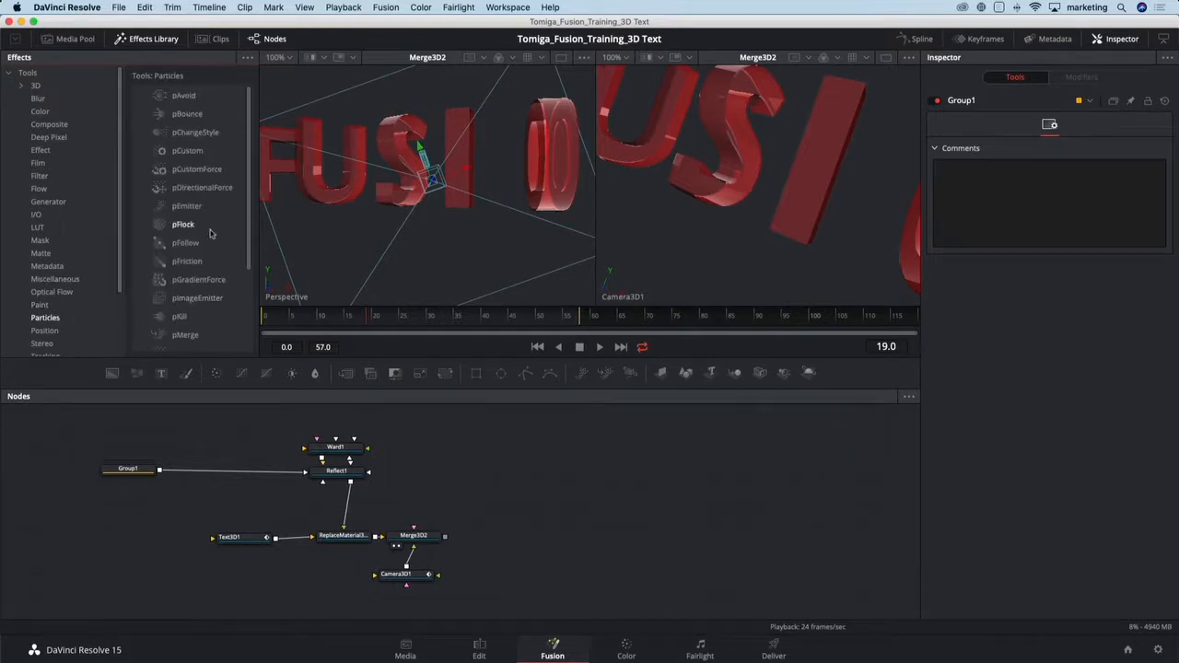
{"action": "left_click_drag", "start_coordinate": [258, 357], "coordinate": [290, 430]}
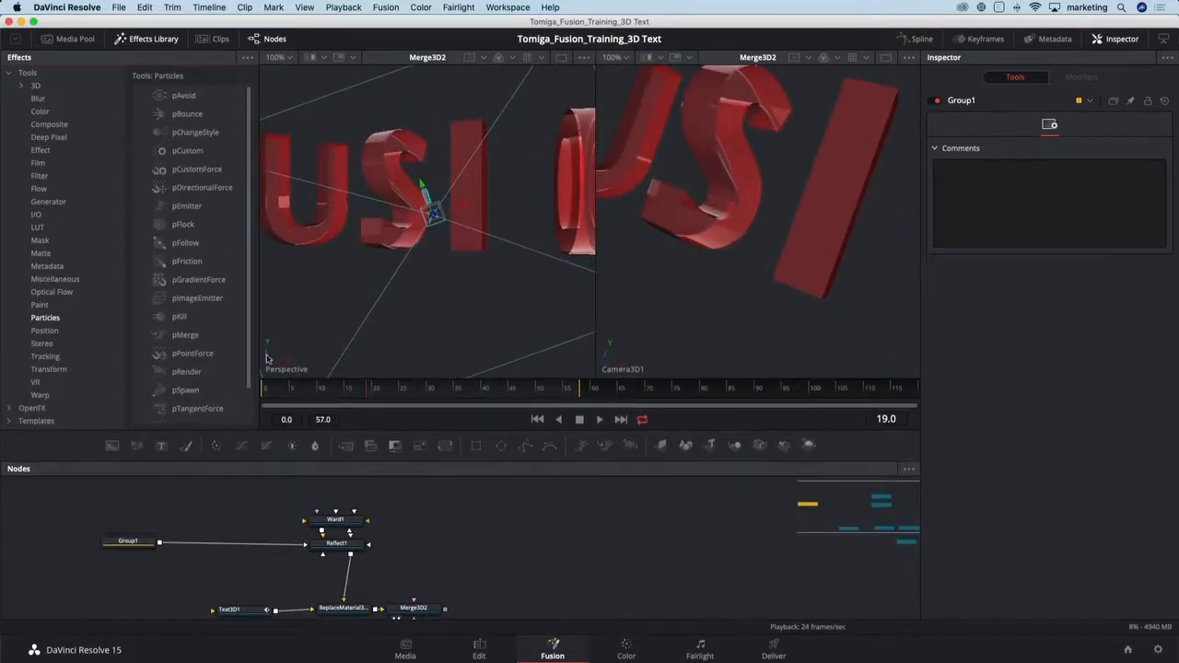
{"action": "left_click_drag", "start_coordinate": [260, 343], "coordinate": [309, 333]}
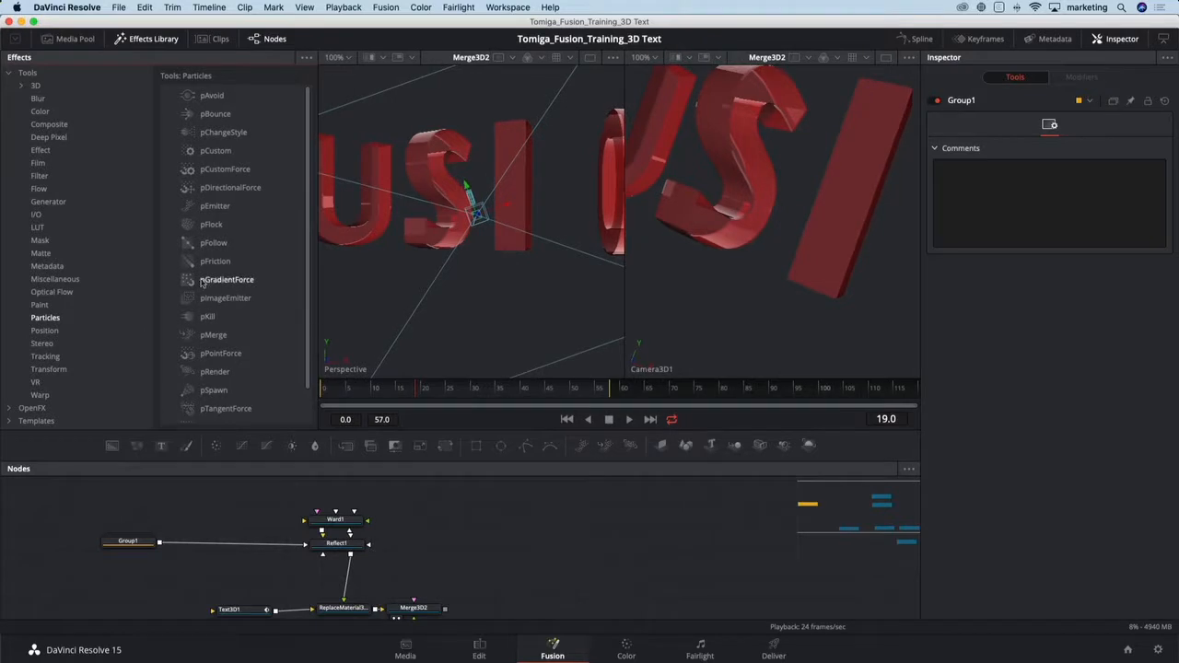
{"action": "scroll", "coordinate": [217, 124], "scroll_direction": "down", "scroll_amount": 2}
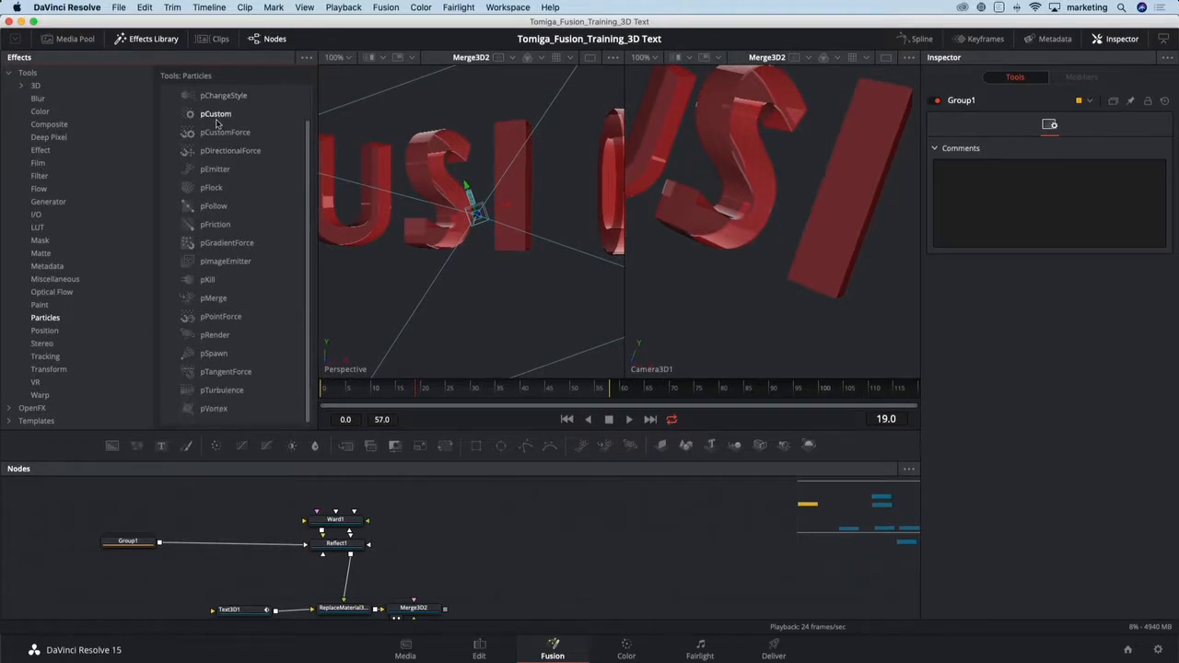
{"action": "scroll", "coordinate": [221, 133], "scroll_direction": "up", "scroll_amount": 2}
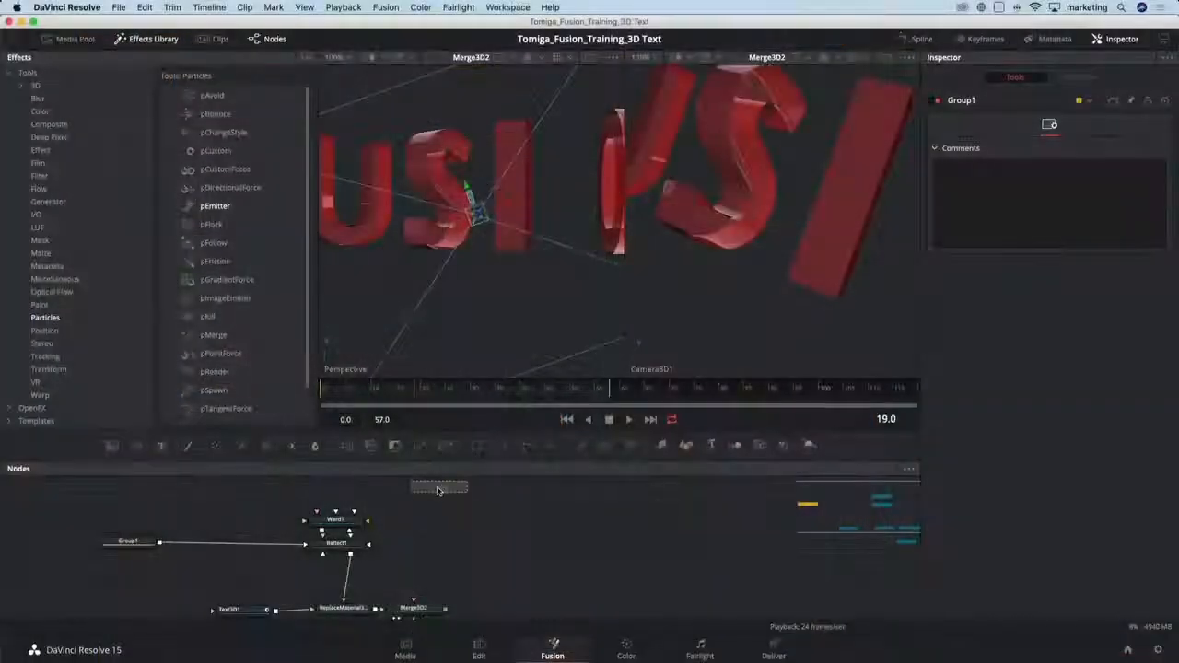
Add a pEmitter node followed by a connected pRender node, then hide the Effects Library and enlarge the node area.
{"action": "left_click", "coordinate": [436, 505]}
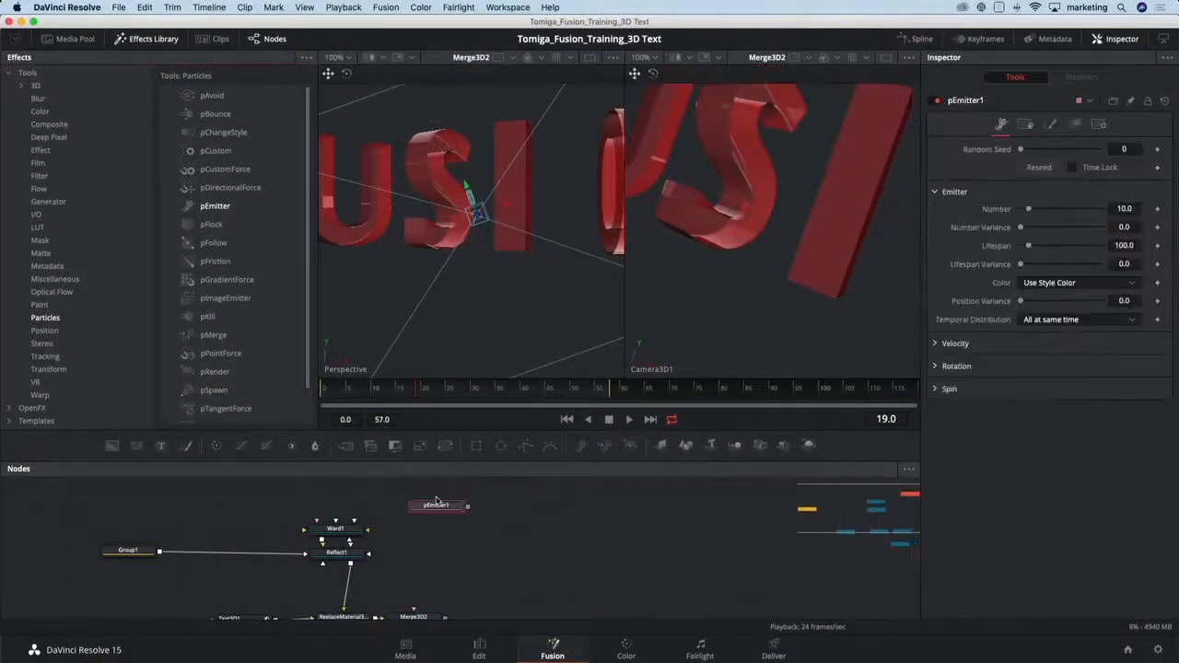
{"action": "left_click", "coordinate": [216, 372]}
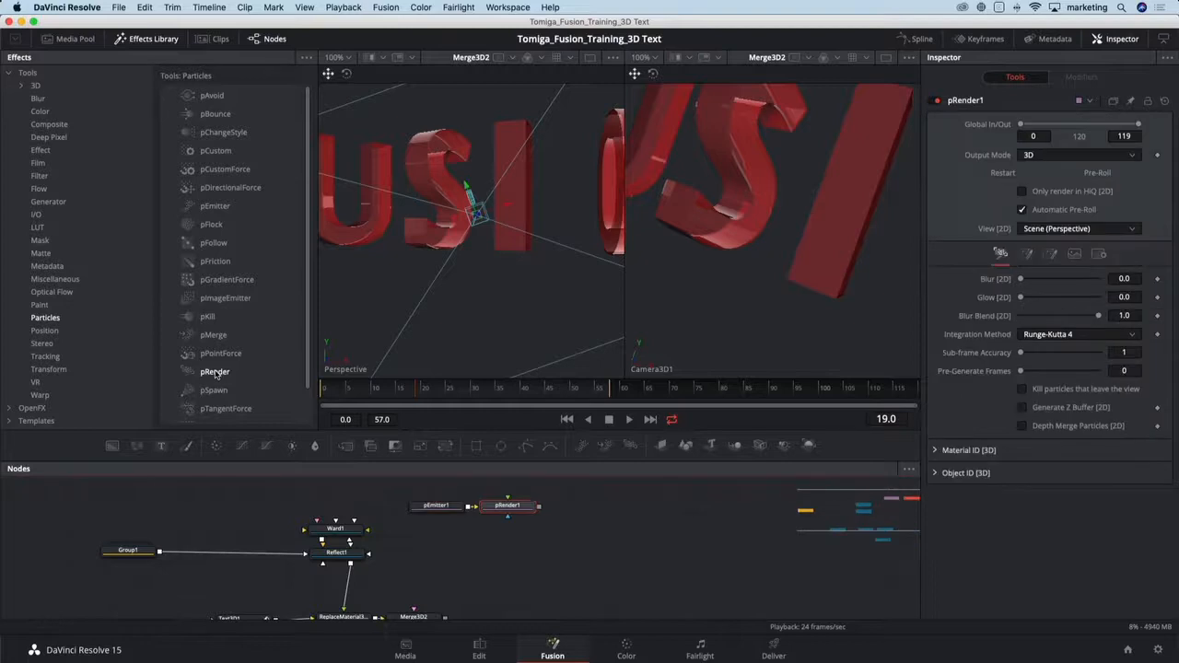
{"action": "left_click", "coordinate": [145, 44]}
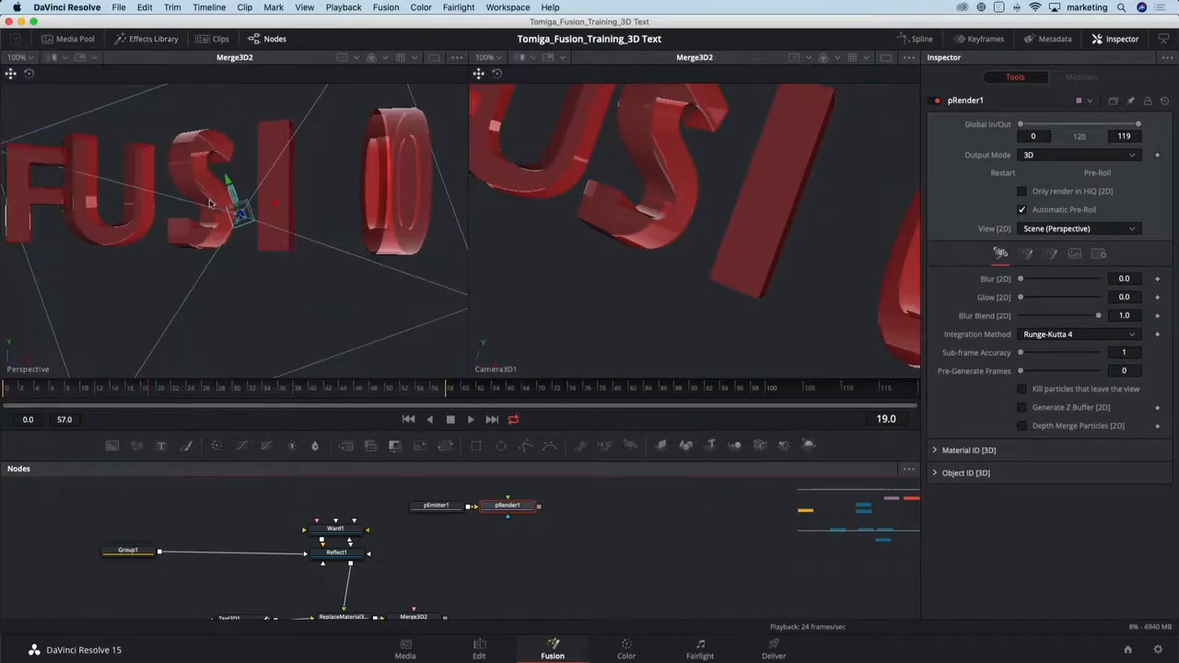
{"action": "left_click_drag", "start_coordinate": [500, 547], "coordinate": [502, 534]}
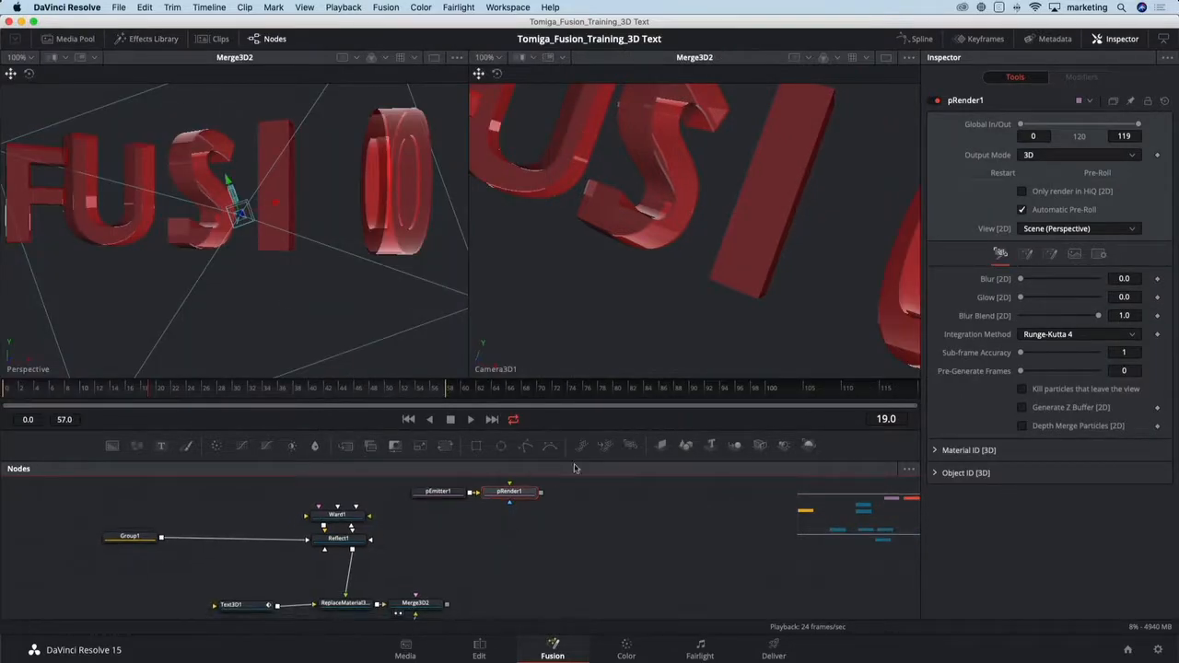
{"action": "left_click_drag", "start_coordinate": [575, 458], "coordinate": [573, 386]}
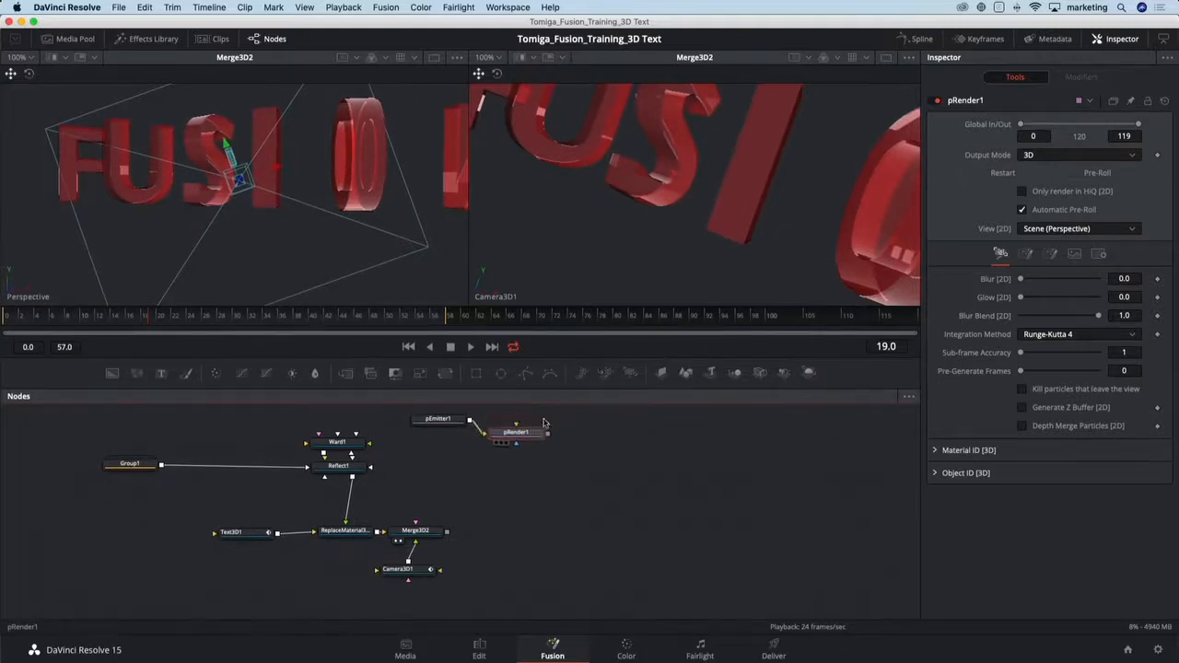
Connect the pRender node to Merge3D2, stack both particle nodes above the merge, and show the pEmitter's settings.
{"action": "left_click_drag", "start_coordinate": [556, 420], "coordinate": [427, 535]}
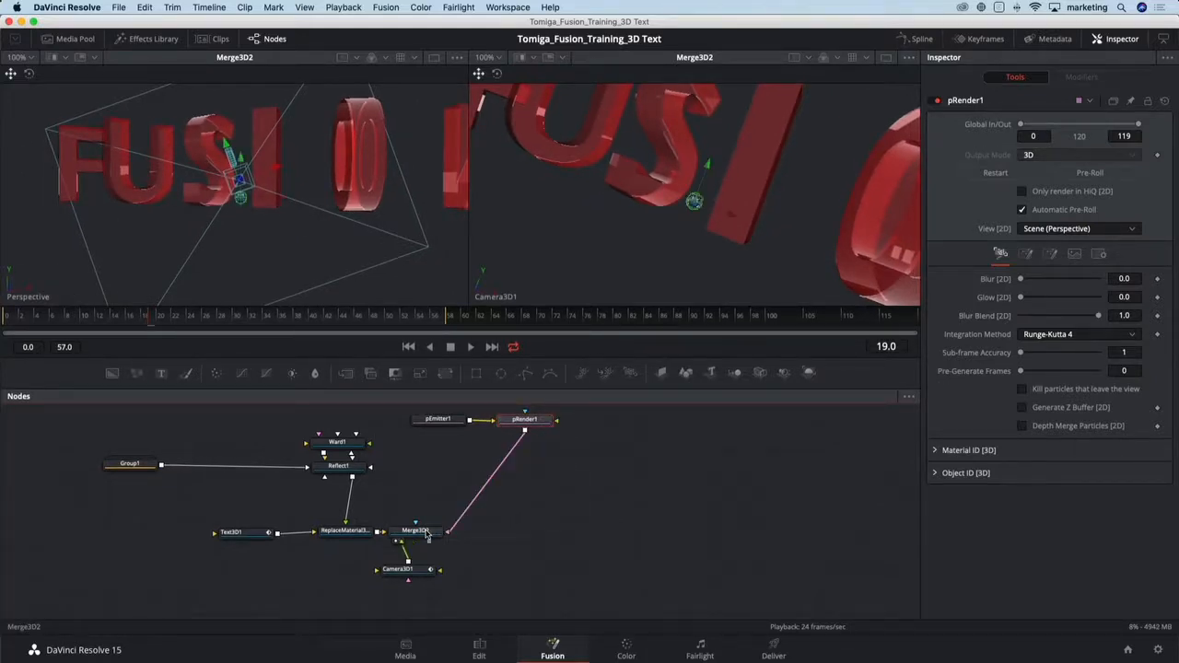
{"action": "left_click_drag", "start_coordinate": [296, 232], "coordinate": [379, 270]}
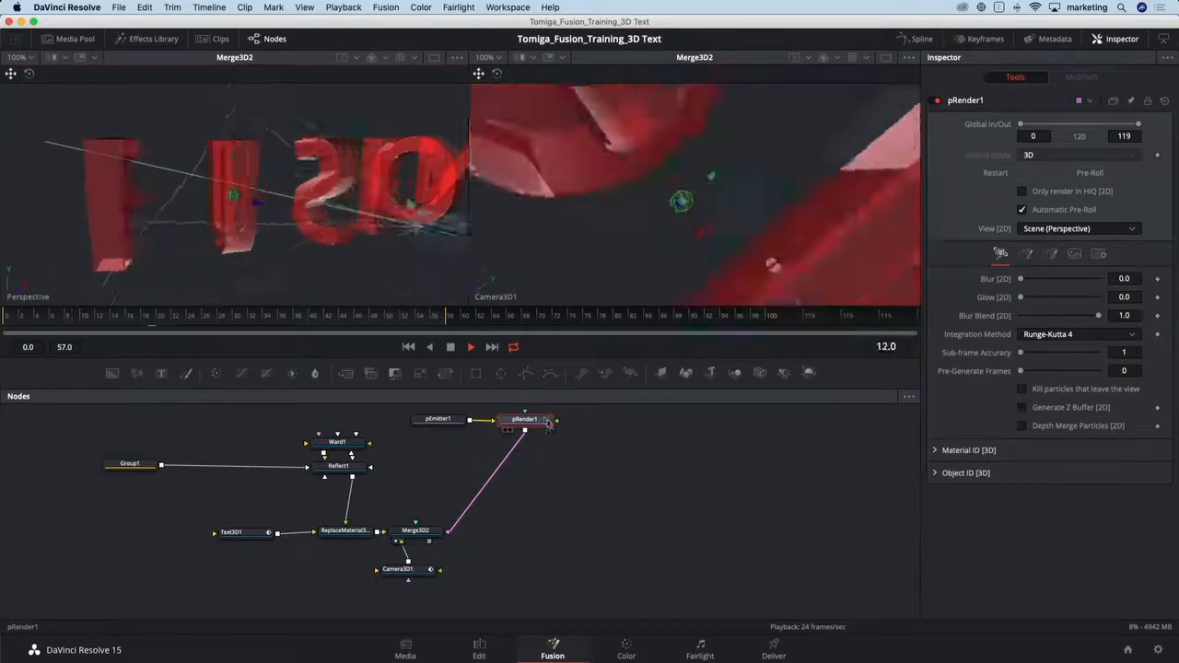
{"action": "left_click_drag", "start_coordinate": [545, 420], "coordinate": [453, 457]}
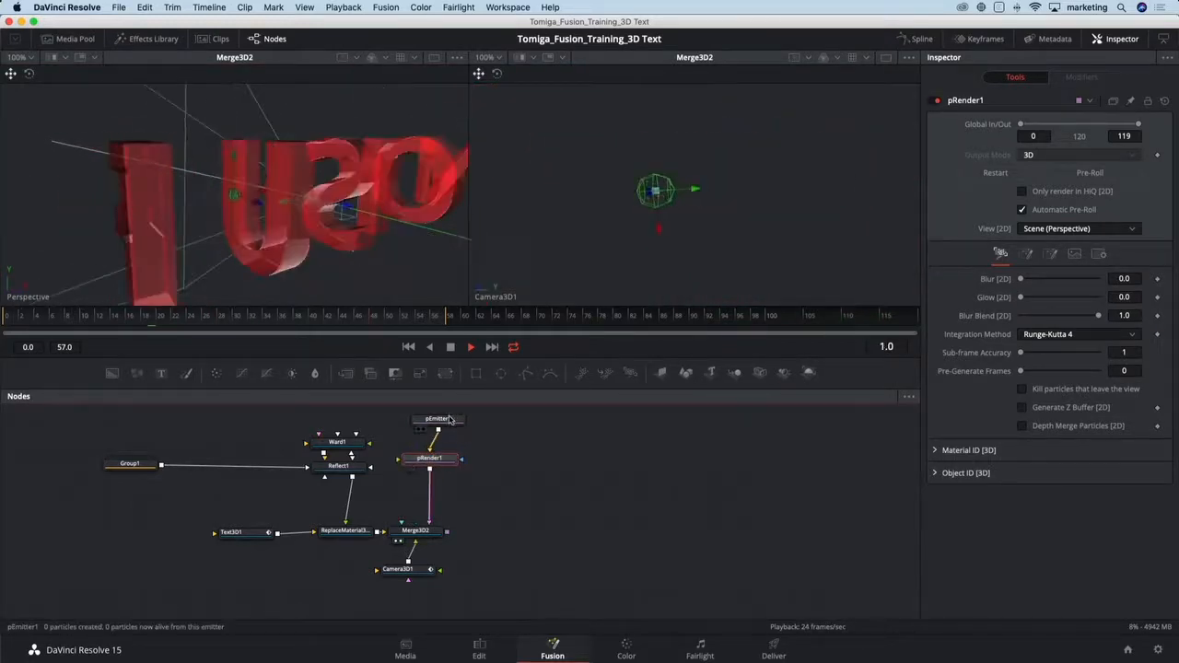
{"action": "left_click", "coordinate": [437, 419]}
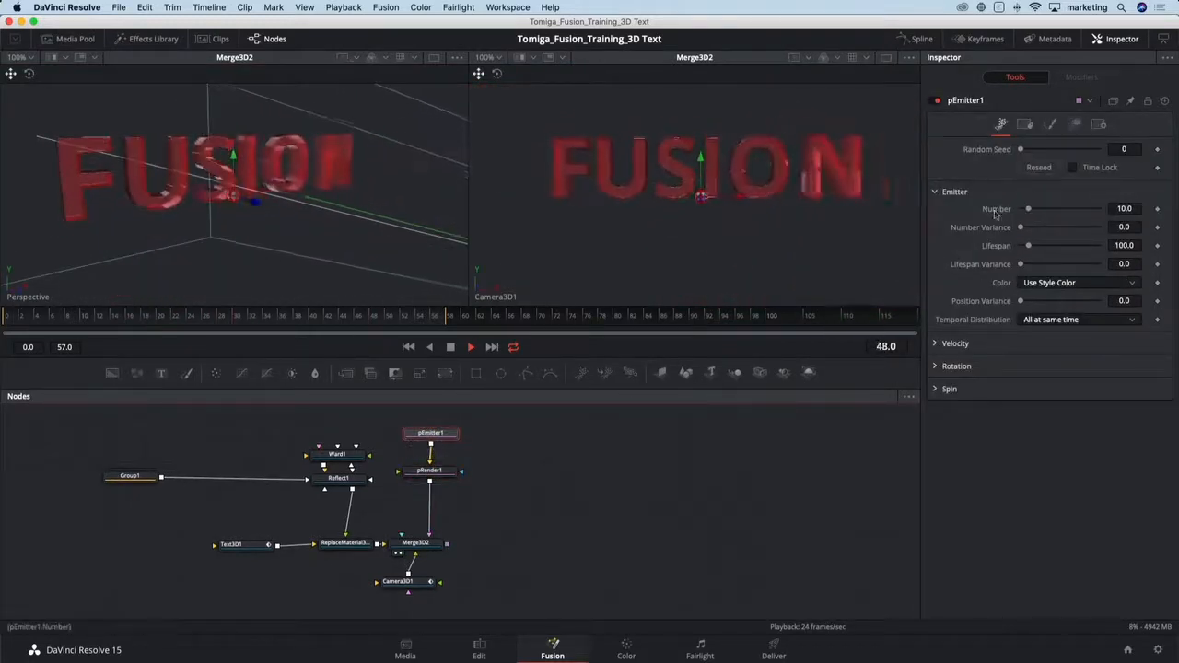
Change the pEmitter's region to Cube and enlarge it to about 0.953 wide, 0.969 high and 1.0 deep.
{"action": "left_click", "coordinate": [1074, 124]}
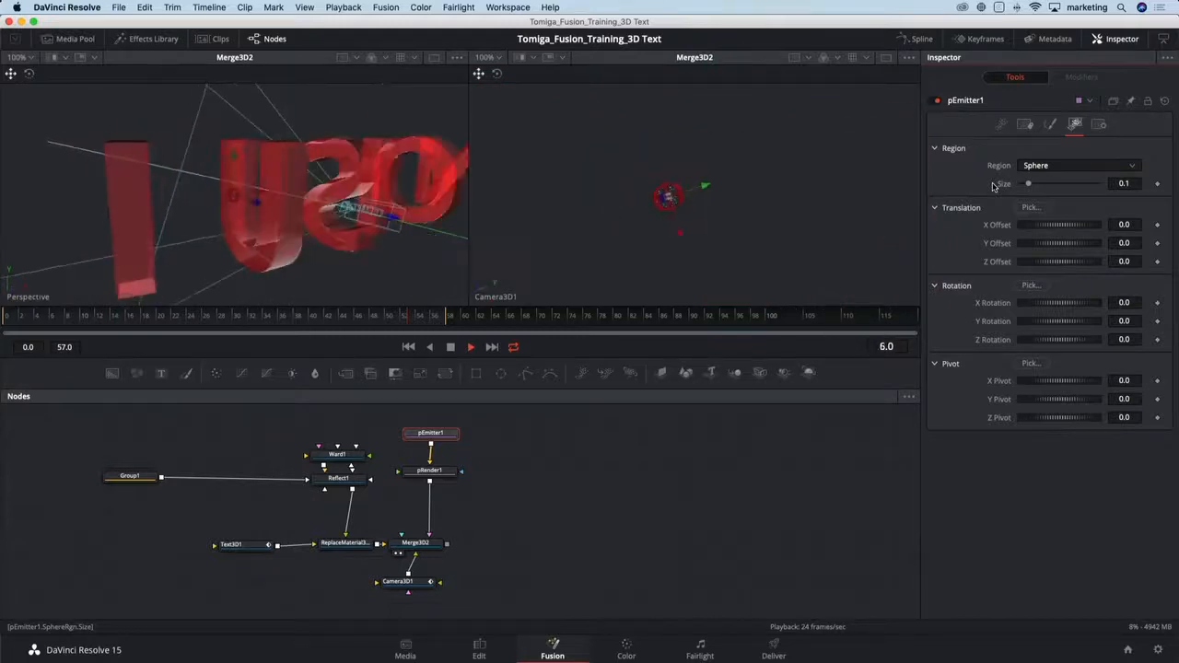
{"action": "left_click", "coordinate": [1044, 168]}
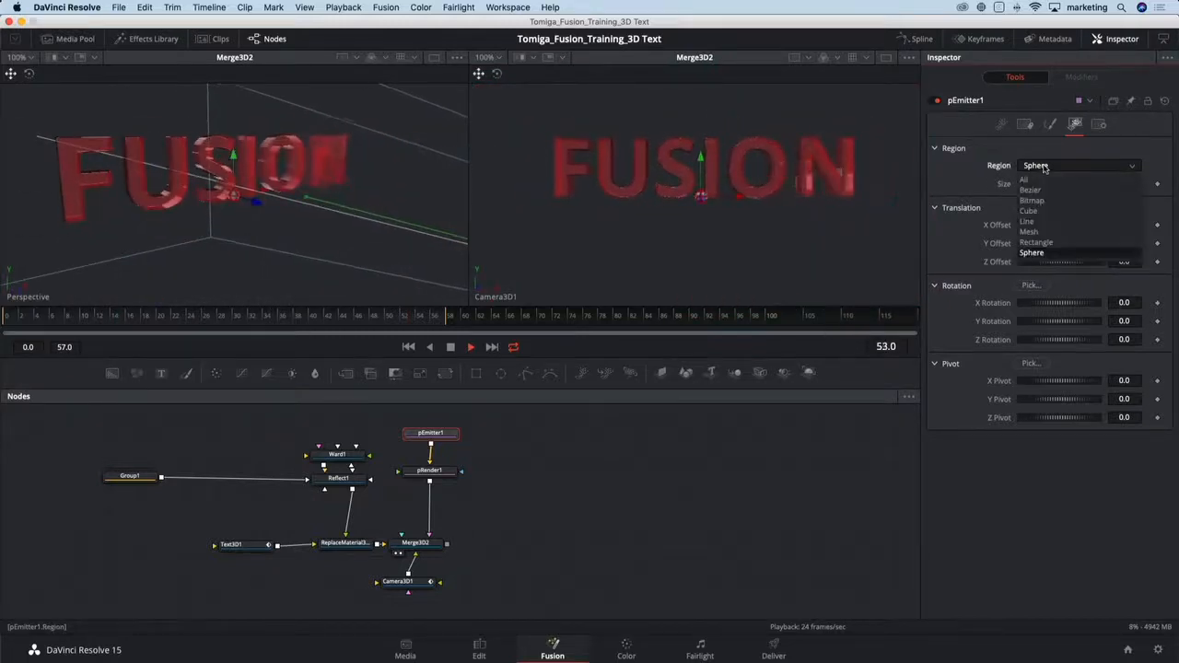
{"action": "left_click", "coordinate": [1046, 208]}
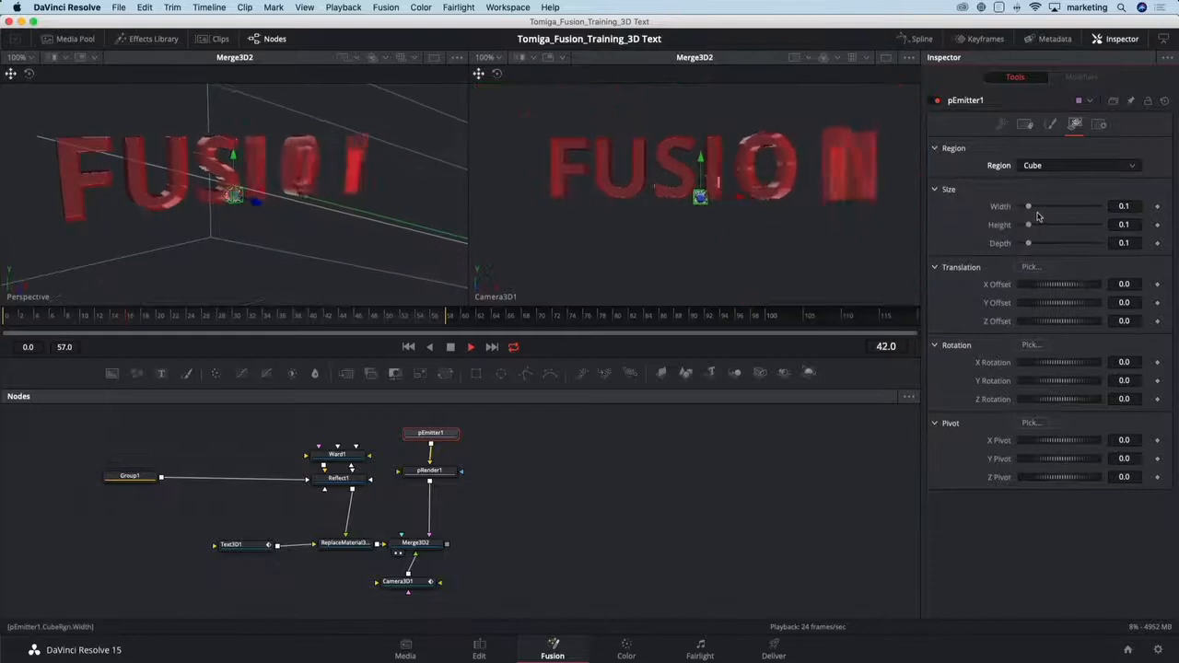
{"action": "left_click_drag", "start_coordinate": [1029, 208], "coordinate": [1096, 226]}
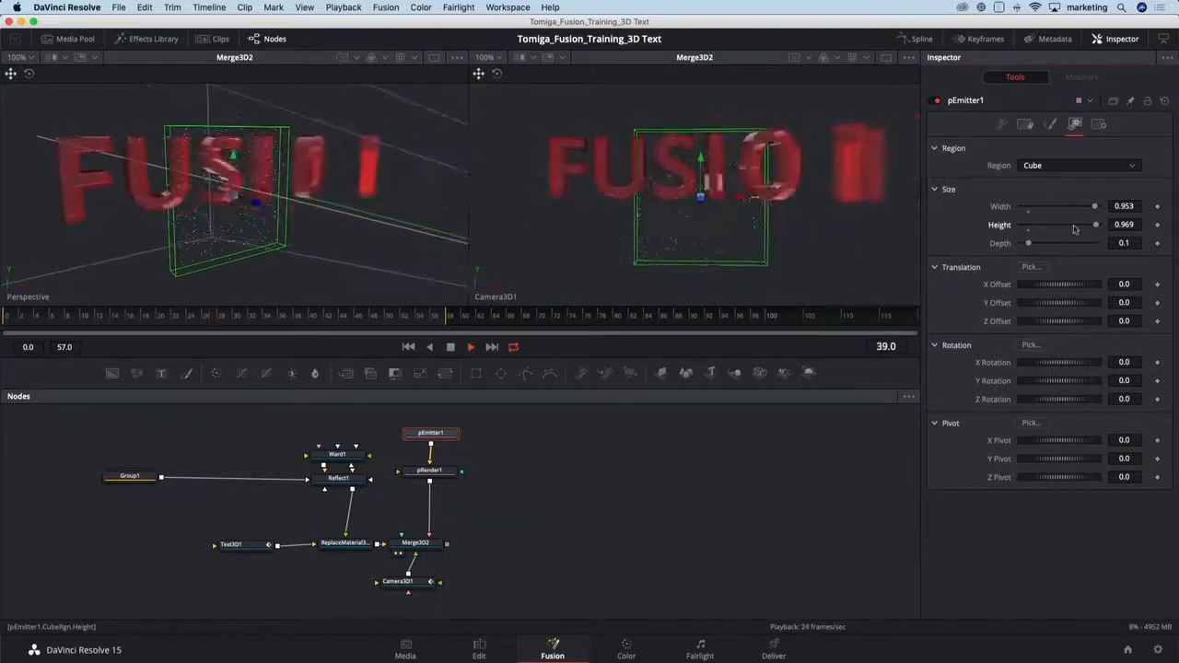
{"action": "left_click_drag", "start_coordinate": [299, 233], "coordinate": [396, 248]}
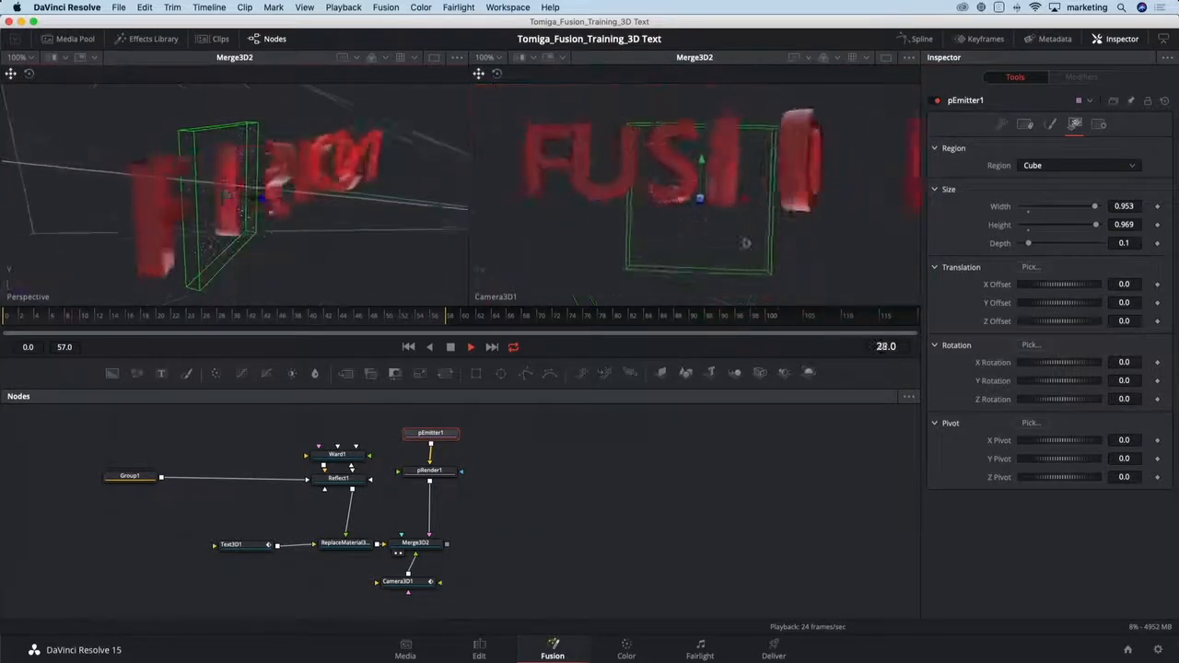
{"action": "left_click_drag", "start_coordinate": [1028, 244], "coordinate": [1101, 243]}
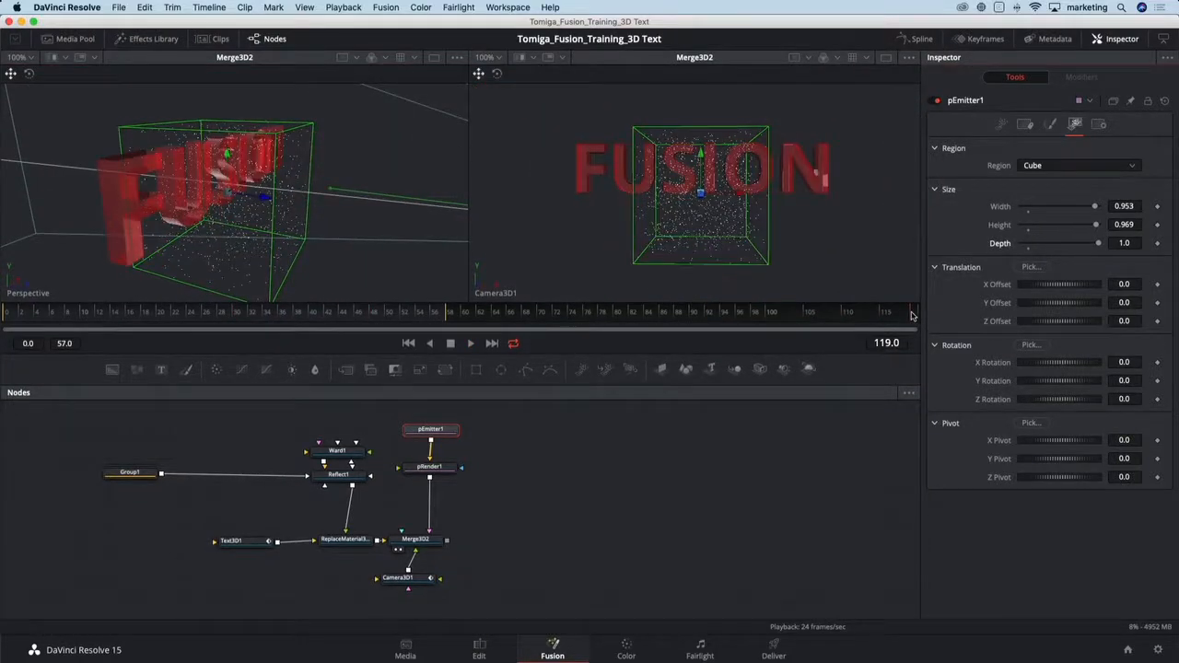
Extend the emitter cube's depth to 5.0 after trying a depth of 2.0.
{"action": "key", "text": "ctrl+f"}
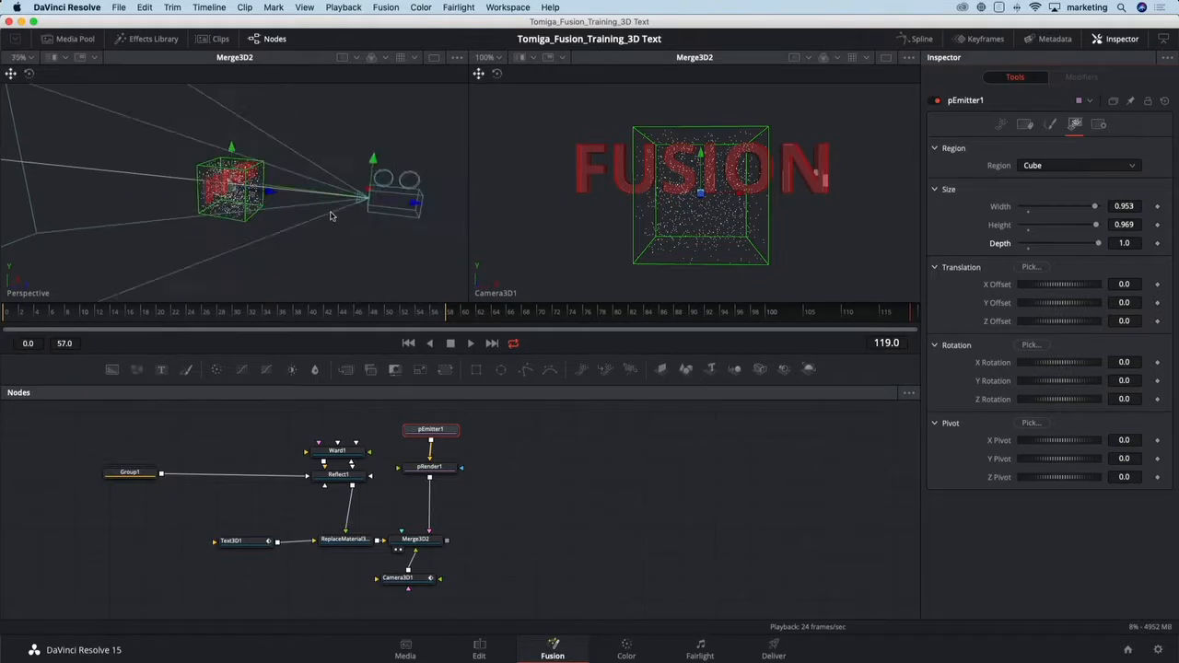
{"action": "left_click", "coordinate": [1127, 244]}
{"action": "type", "text": "2"}
{"action": "key", "text": "Tab"}
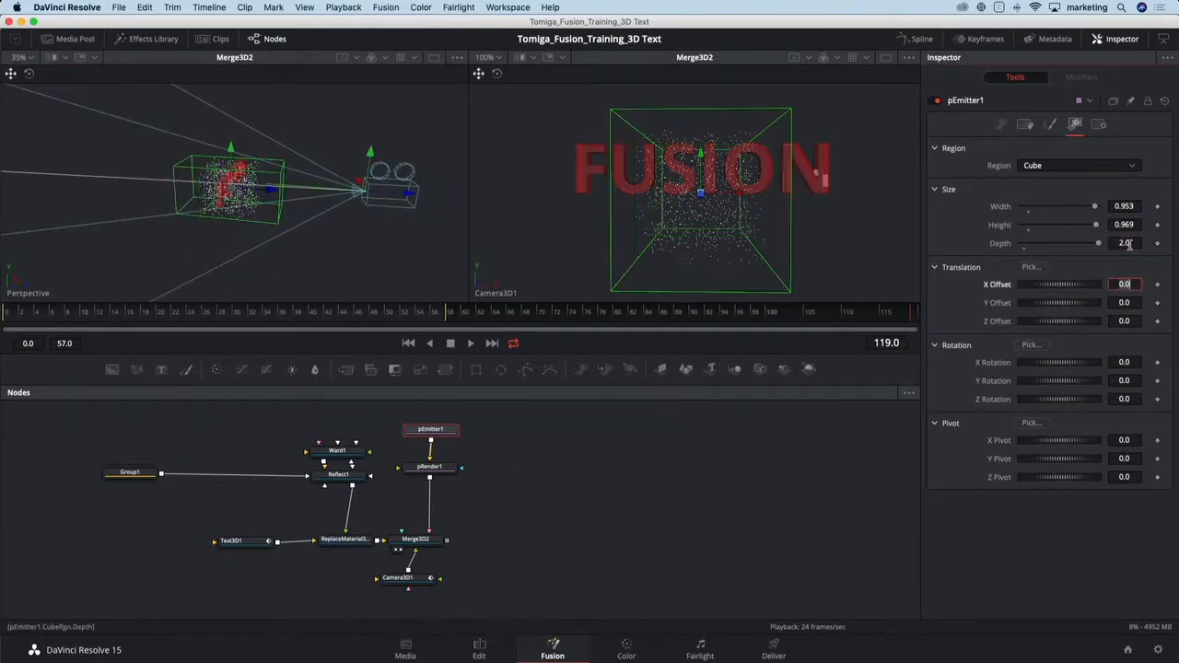
{"action": "left_click", "coordinate": [1127, 243]}
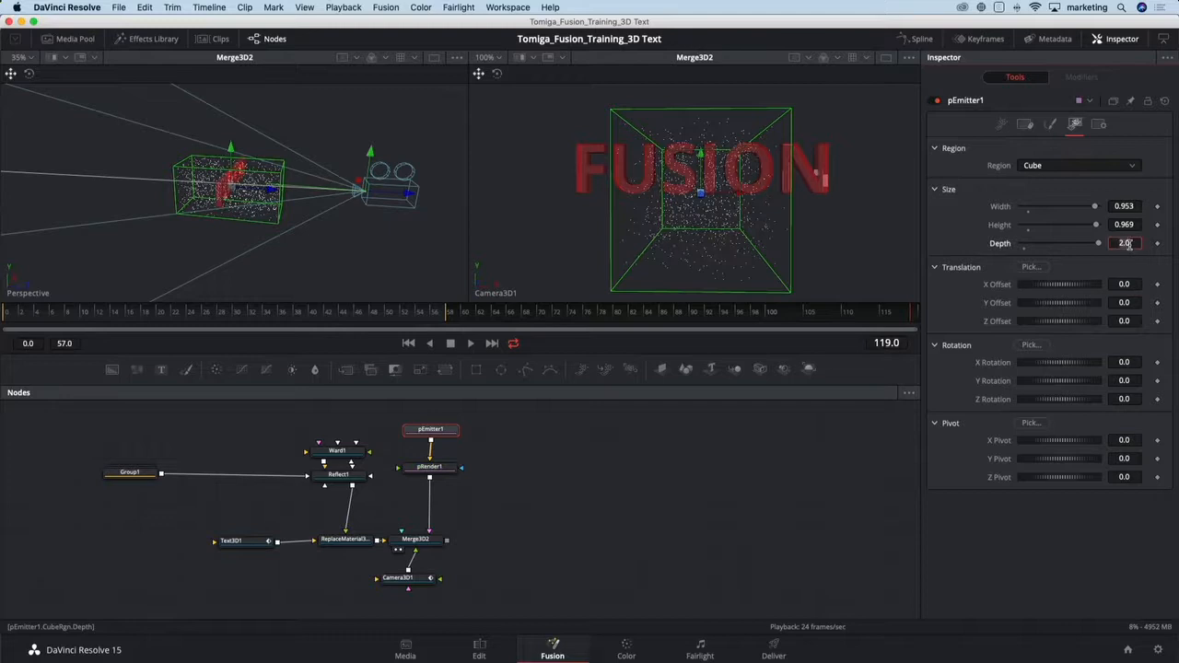
{"action": "type", "text": "5"}
{"action": "key", "text": "Tab"}
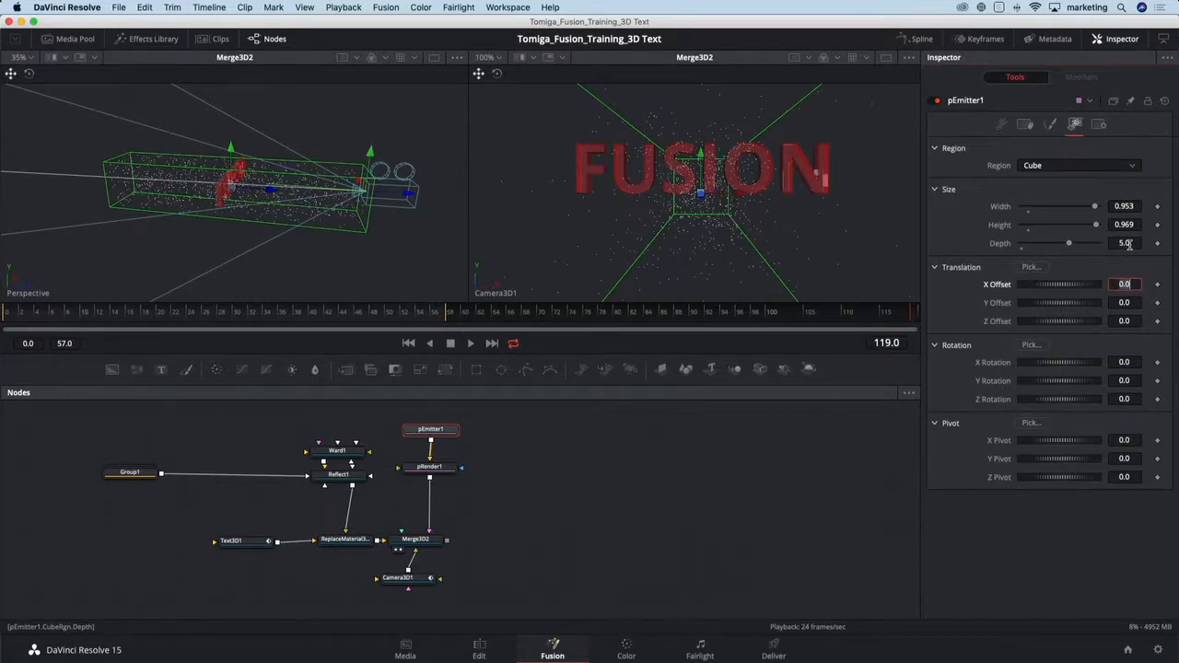
Set both the width and the height of the emitter cube to 3.0, trying 2.0 for each first.
{"action": "left_click", "coordinate": [1127, 207]}
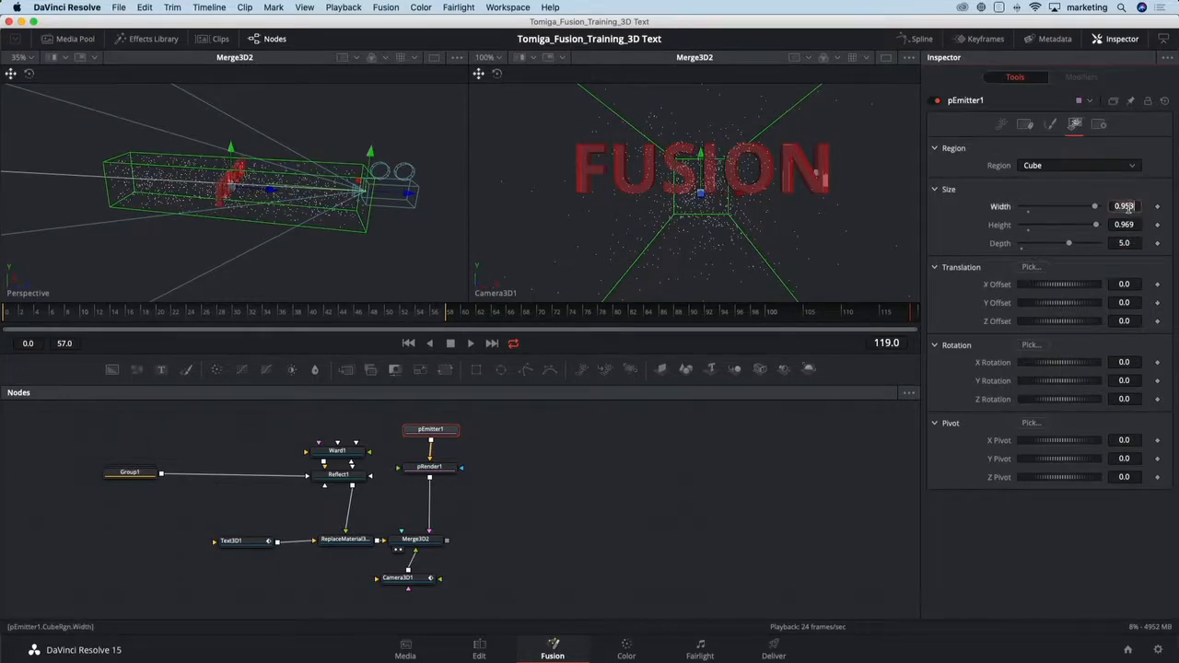
{"action": "type", "text": "2"}
{"action": "key", "text": "Tab"}
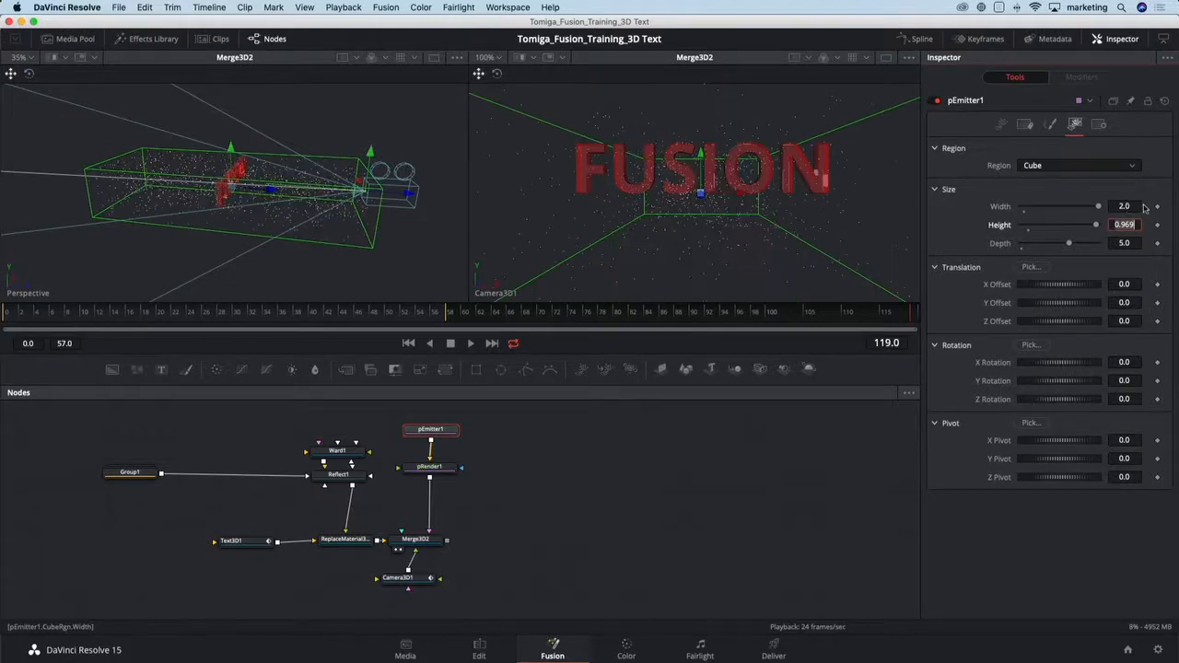
{"action": "left_click", "coordinate": [1136, 206]}
{"action": "key", "text": "Tab"}
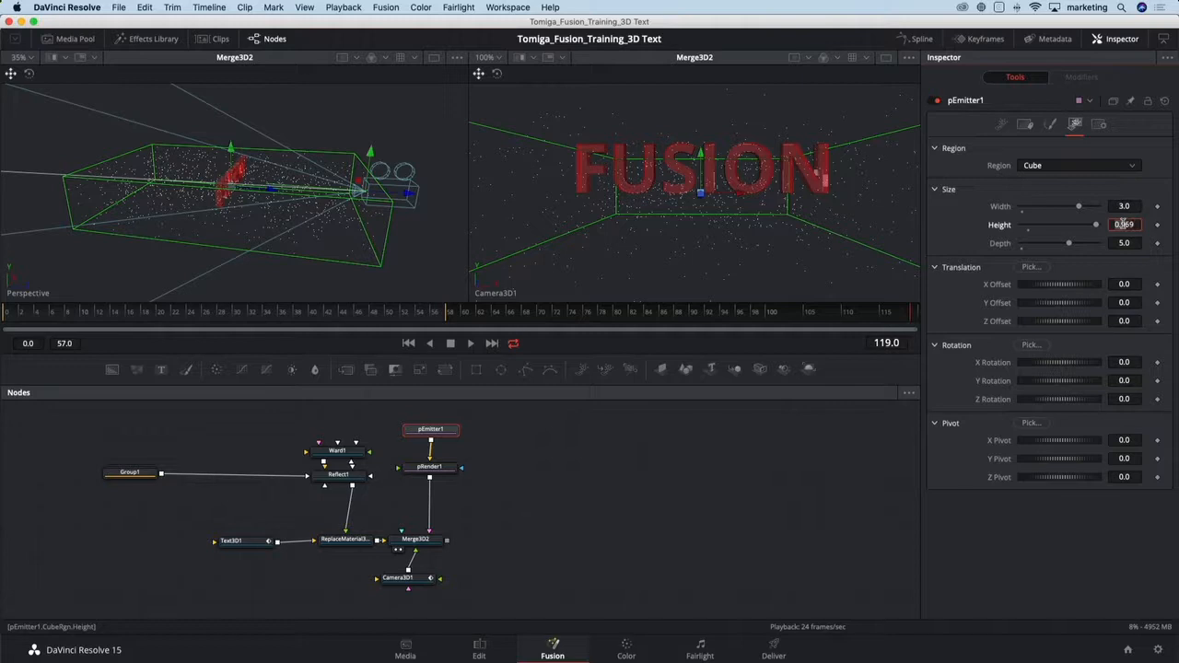
{"action": "type", "text": "3"}
{"action": "key", "text": "Tab"}
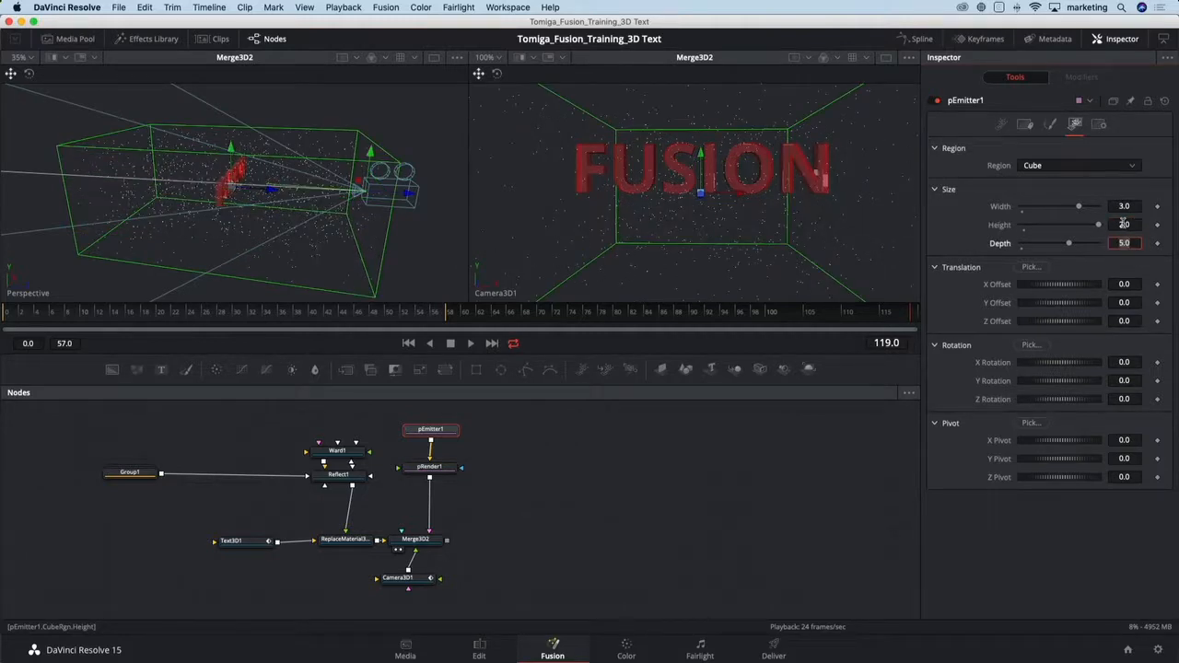
{"action": "left_click", "coordinate": [1120, 225]}
{"action": "type", "text": "3"}
{"action": "key", "text": "Tab"}
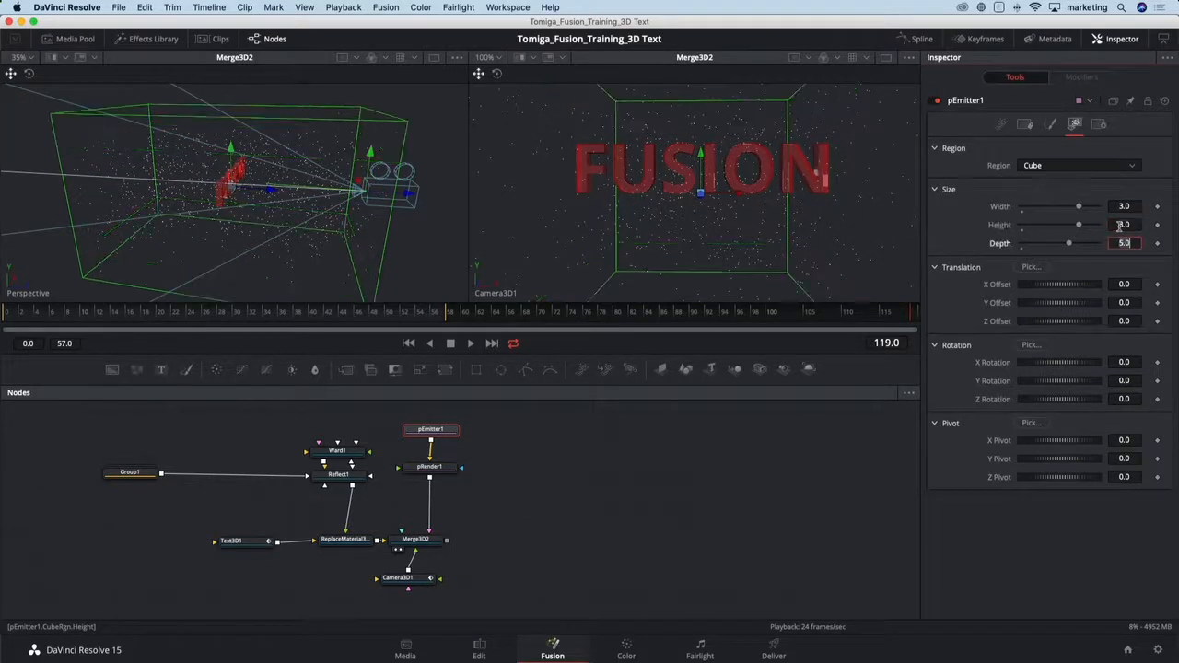
Play the animation and adjust the emitter cube to about 3.654 wide and 2.299 high.
{"action": "left_click_drag", "start_coordinate": [382, 249], "coordinate": [298, 243]}
{"action": "key", "text": "space"}
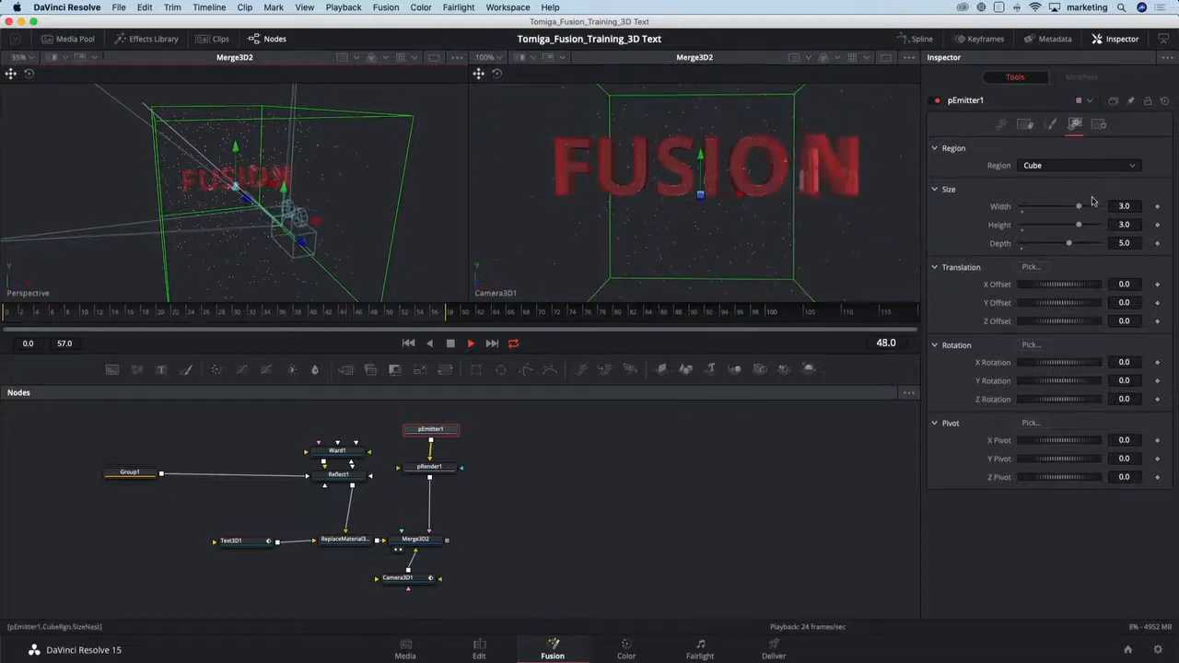
{"action": "mouse_move", "coordinate": [1079, 206]}
{"action": "left_mouse_down"}
{"action": "mouse_move", "coordinate": [1091, 207]}
{"action": "mouse_move", "coordinate": [1069, 225]}
{"action": "left_mouse_up"}
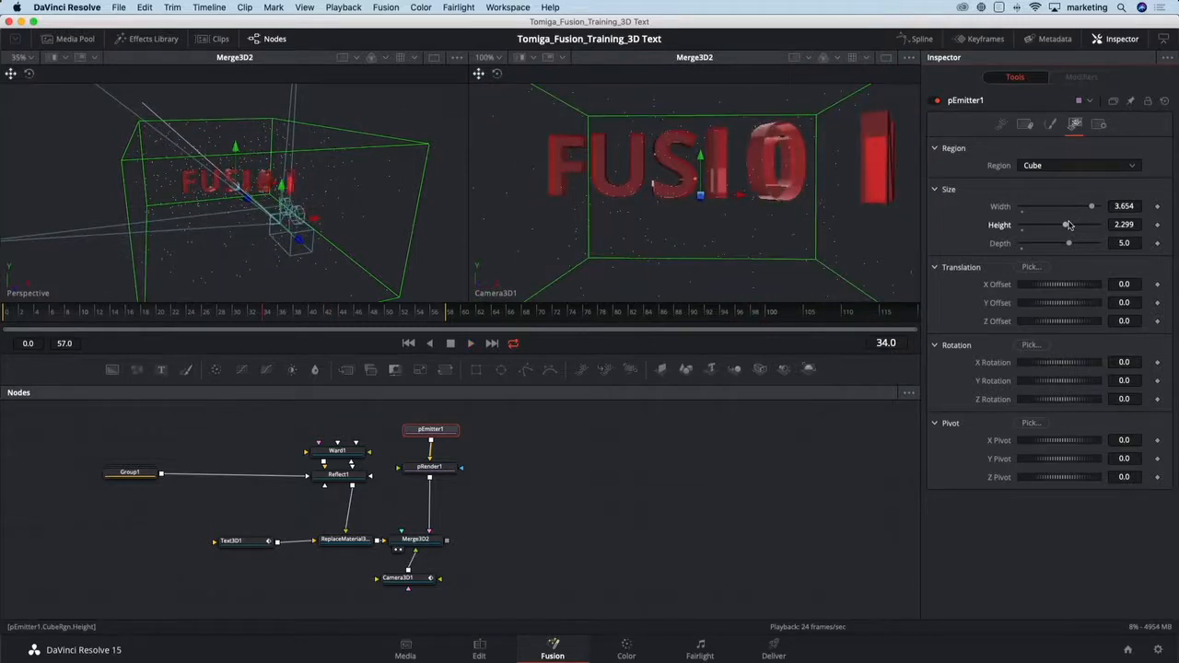
Change the pEmitter's particle style to Line and set the particle size to 0.5.
{"action": "left_click", "coordinate": [1051, 125]}
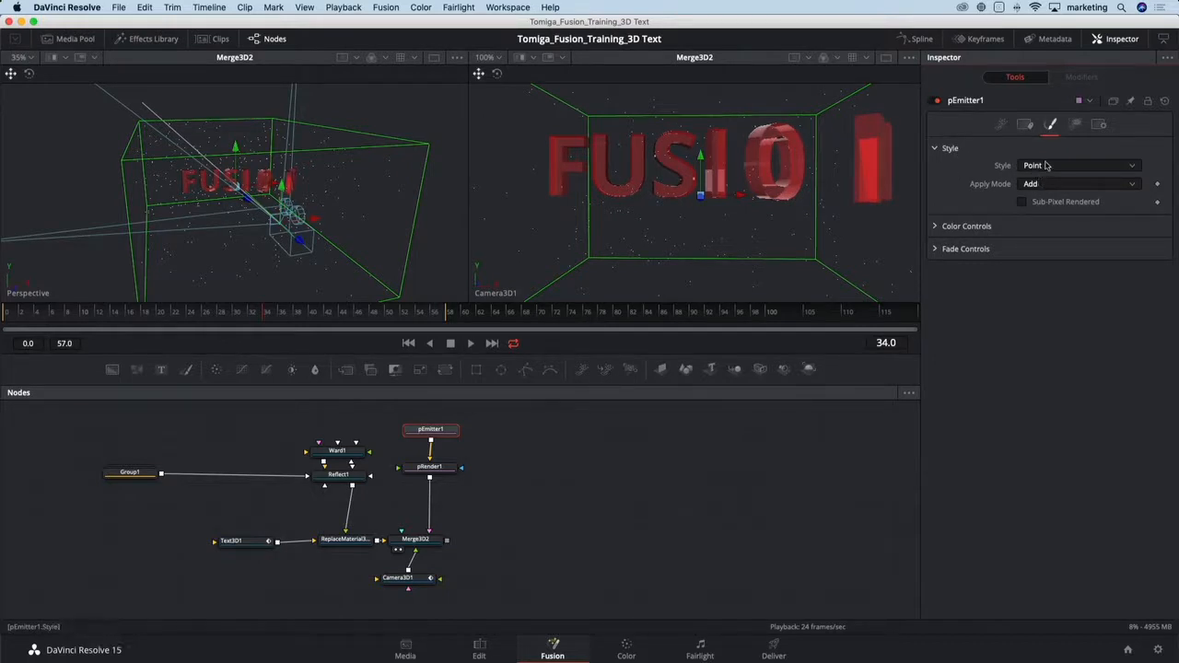
{"action": "left_click", "coordinate": [1047, 164]}
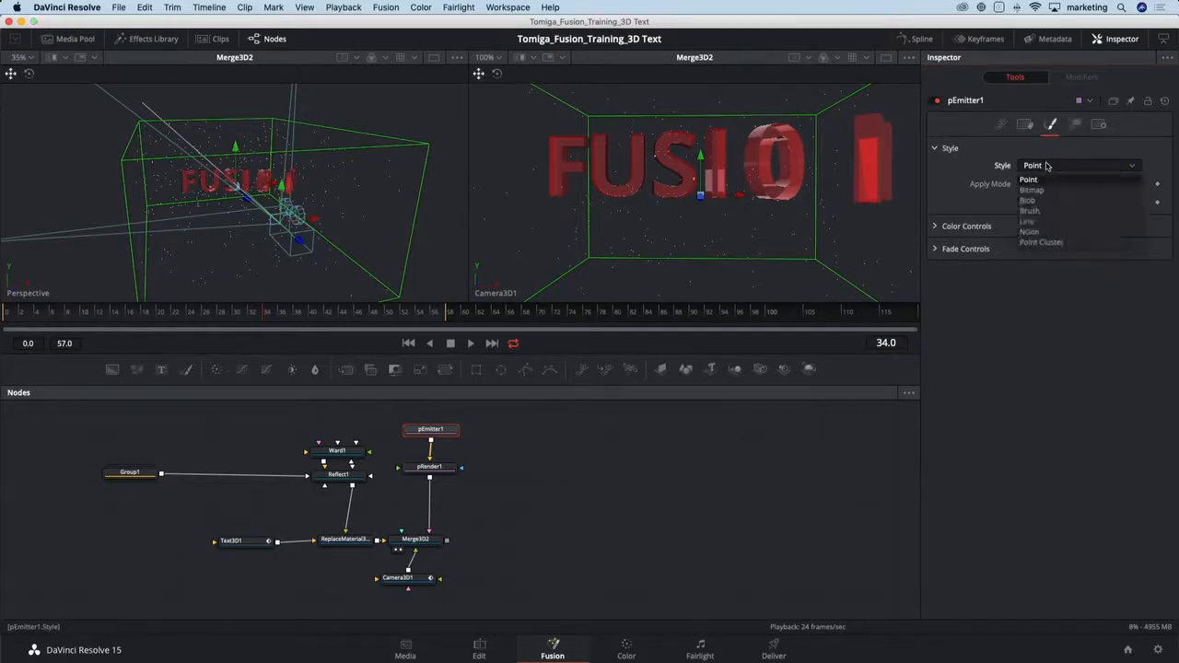
{"action": "left_click", "coordinate": [1041, 223]}
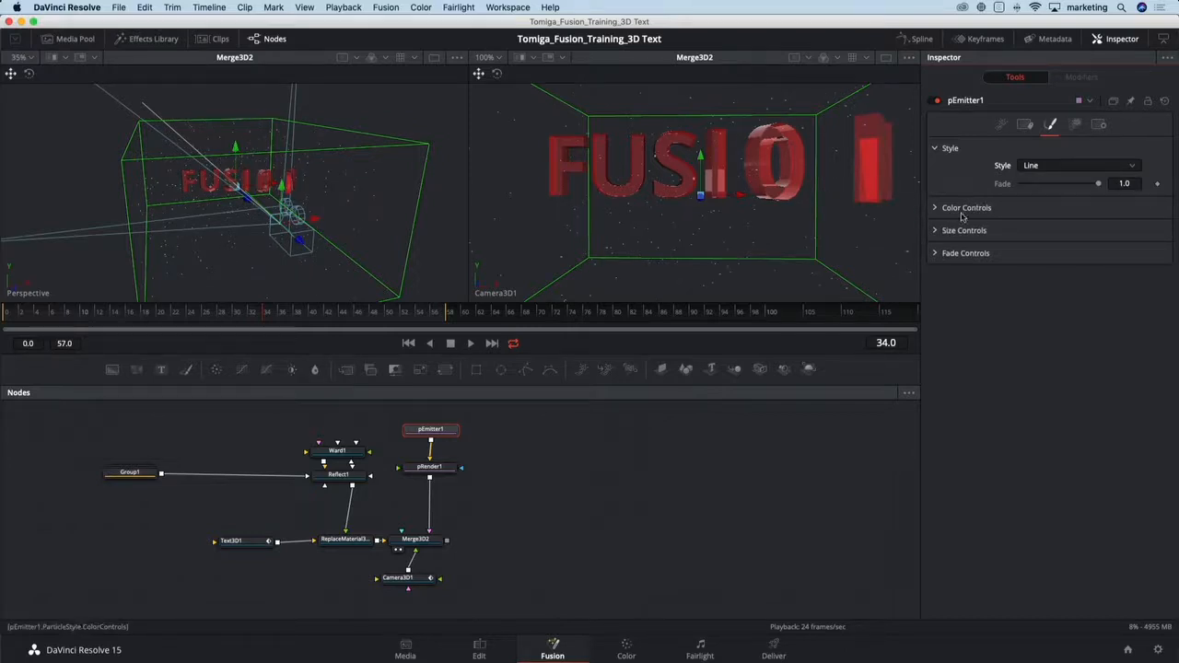
{"action": "left_click", "coordinate": [936, 231]}
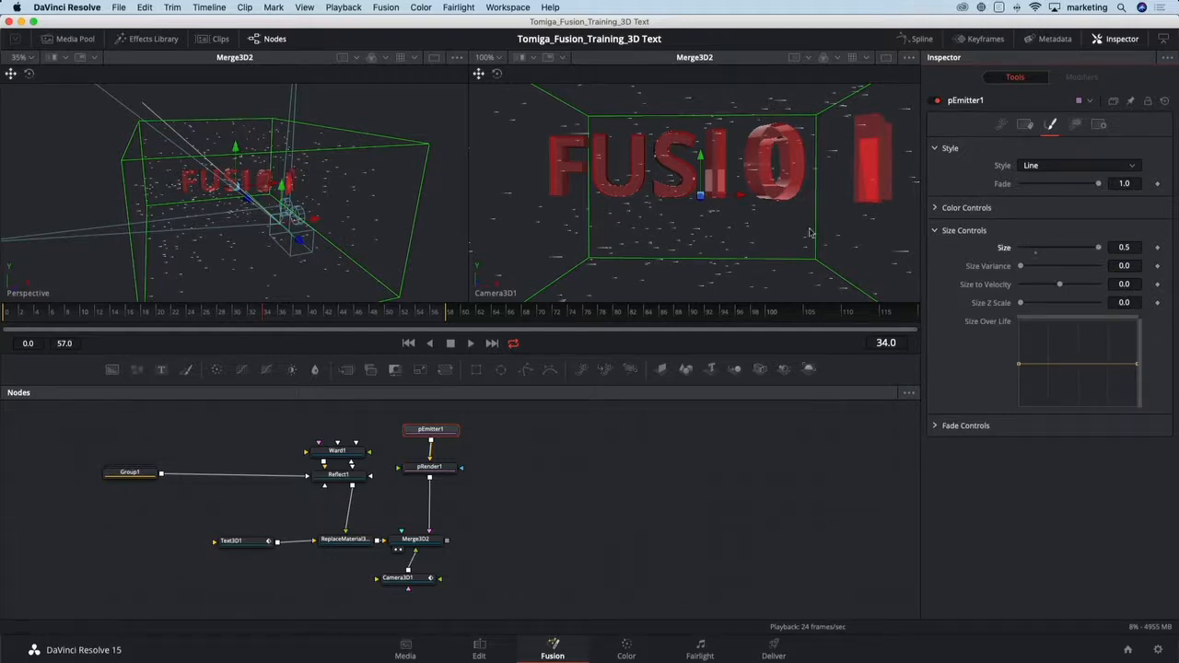
During playback, set the emitter's velocity to about 0.315 and its Angle Z to -90.
{"action": "left_click", "coordinate": [1003, 126]}
{"action": "key", "text": "space"}
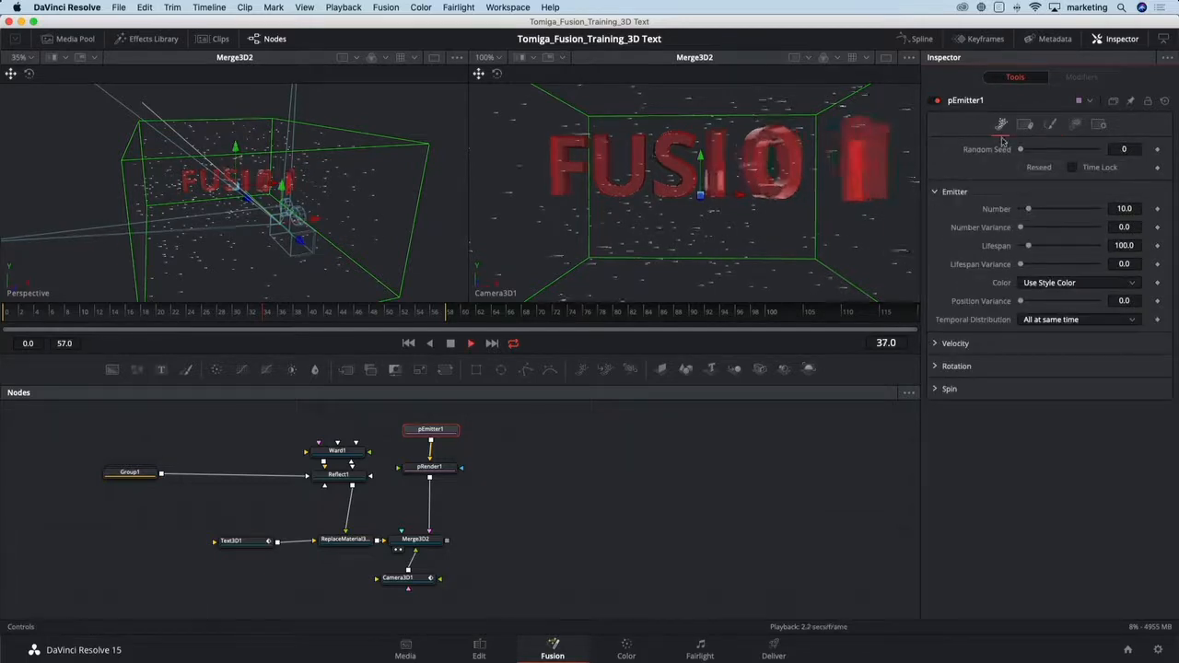
{"action": "left_click", "coordinate": [936, 345]}
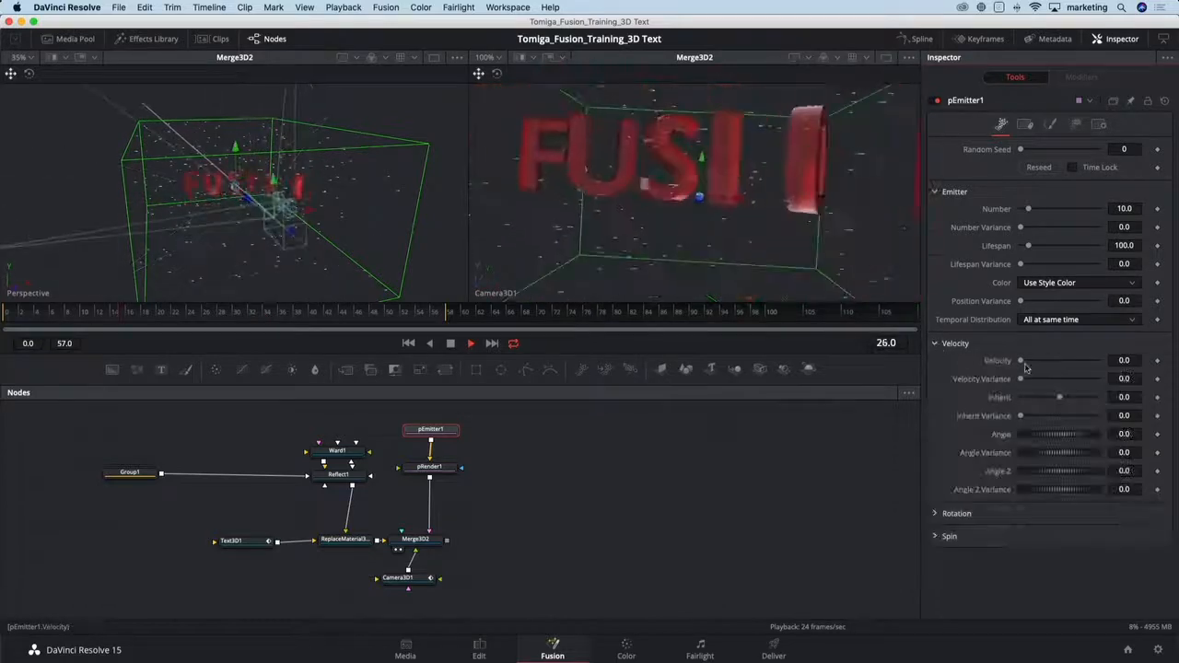
{"action": "left_click_drag", "start_coordinate": [1031, 361], "coordinate": [1048, 360]}
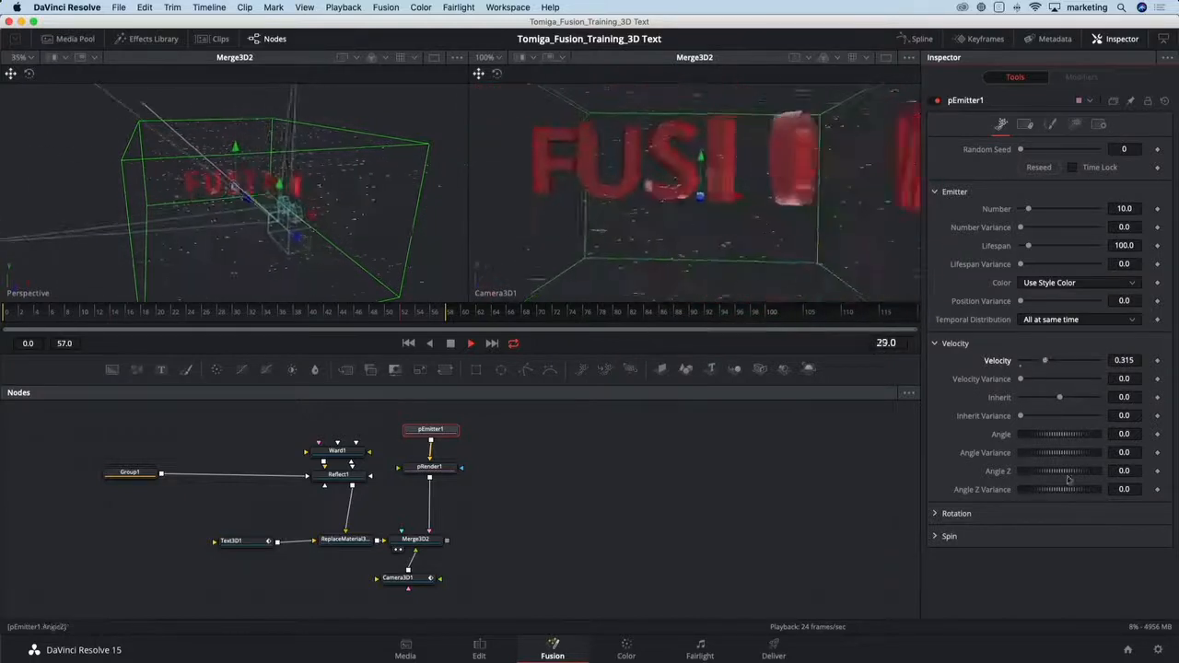
{"action": "left_click", "coordinate": [1133, 472]}
{"action": "type", "text": "-90"}
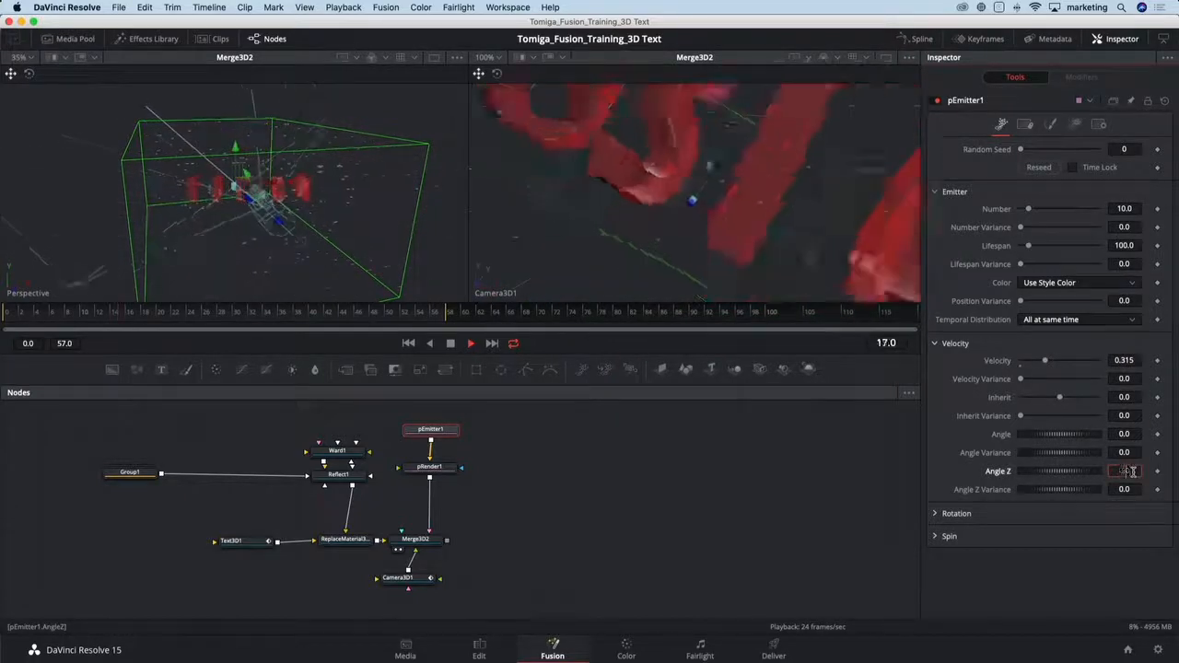
{"action": "key", "text": "Tab"}
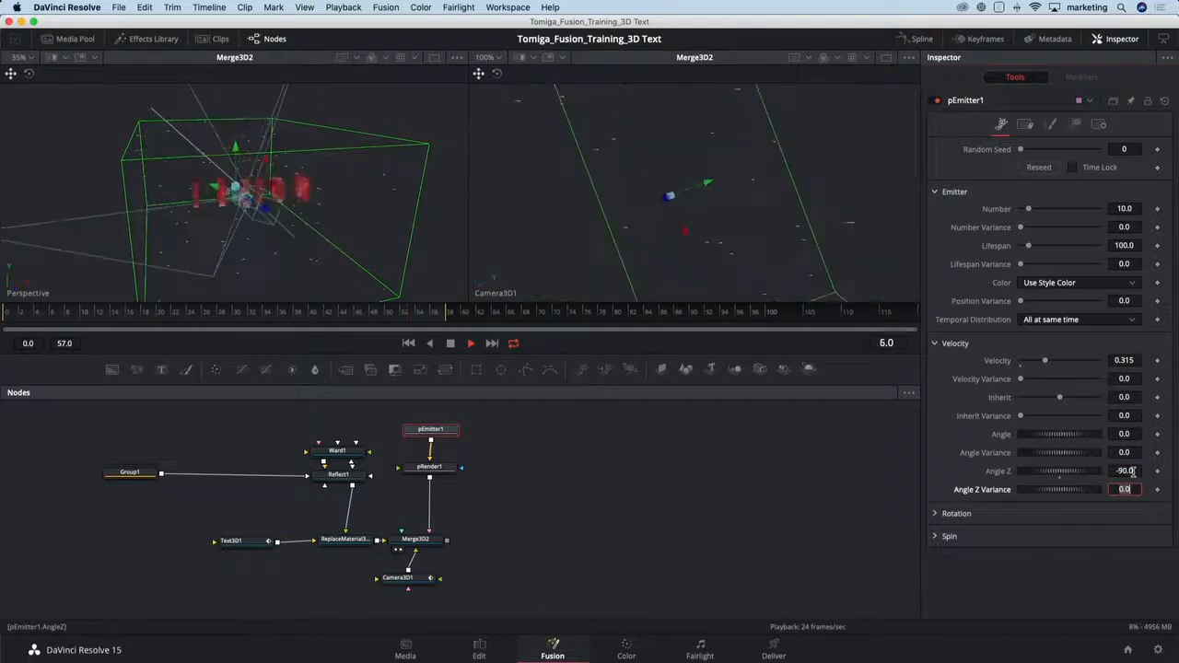
{"action": "left_click", "coordinate": [377, 240]}
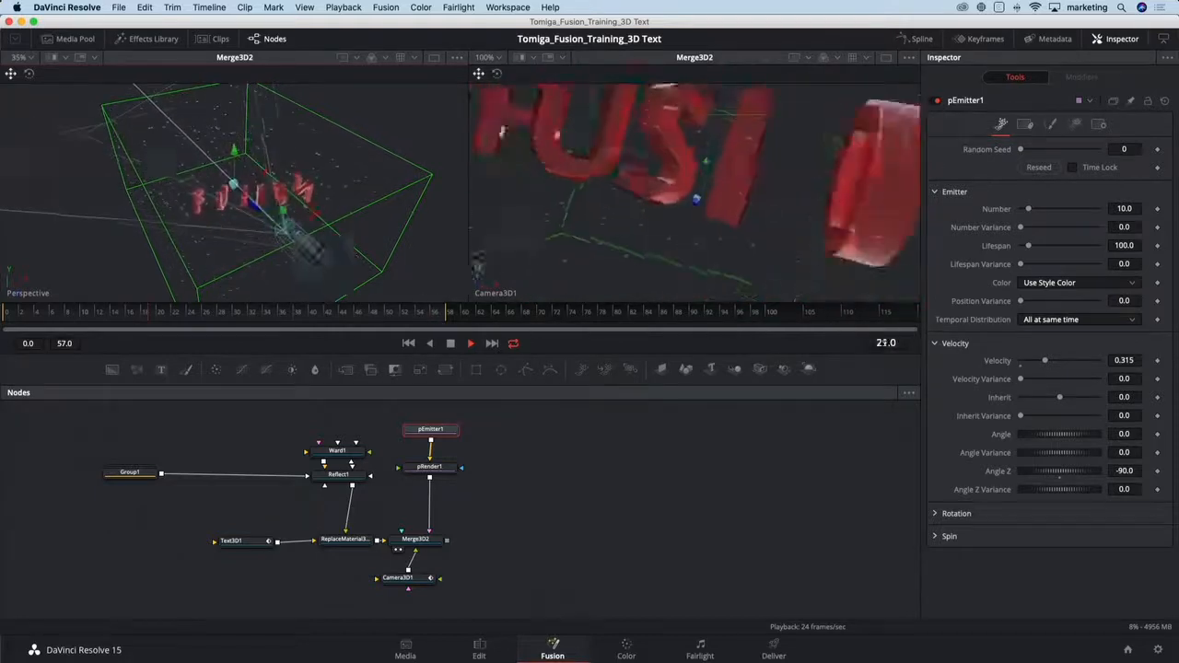
Show the emitter's rotation settings, try a Y Variance of 90 and reset it to its default.
{"action": "left_click", "coordinate": [936, 514]}
{"action": "scroll", "coordinate": [1027, 500], "scroll_direction": "down", "scroll_amount": 3}
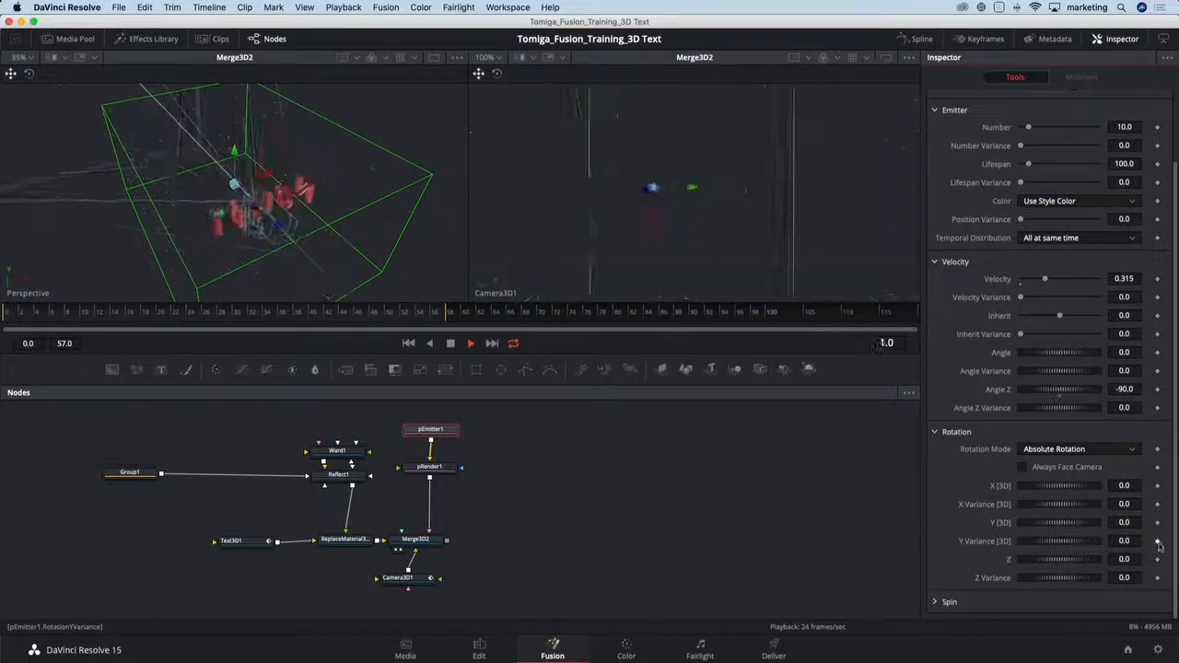
{"action": "type", "text": "0"}
{"action": "key", "text": "Tab"}
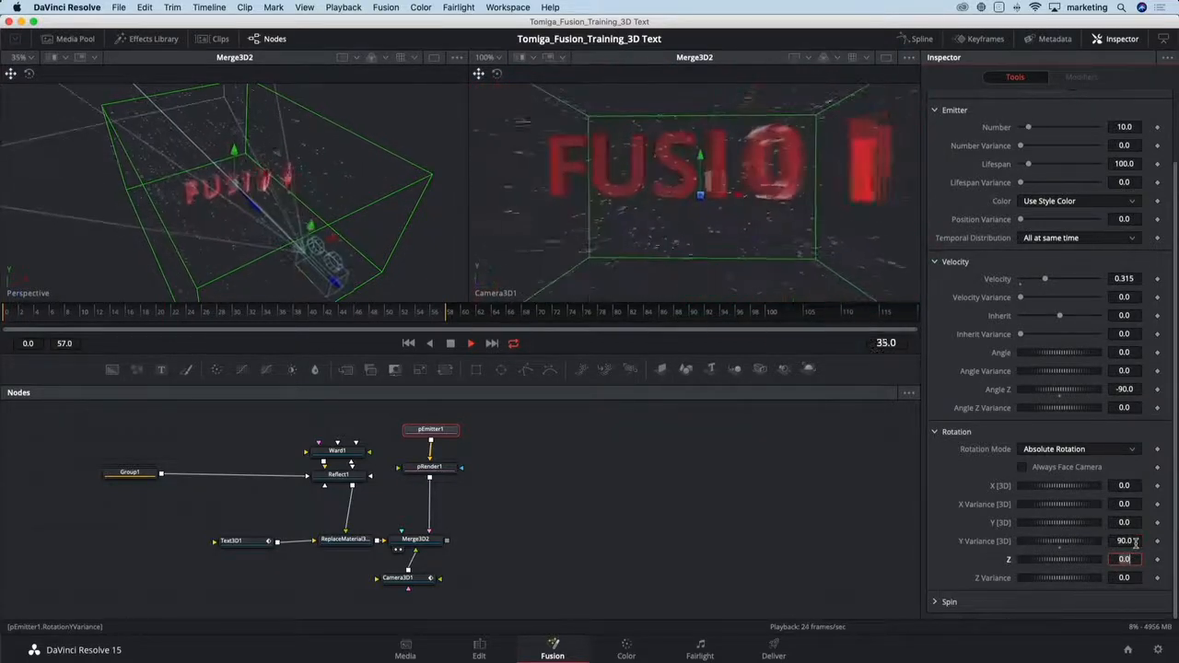
{"action": "left_click", "coordinate": [1061, 549]}
Rotate the line particles 90 degrees around Y and orbit the perspective view to check their direction.
{"action": "left_click", "coordinate": [1132, 522]}
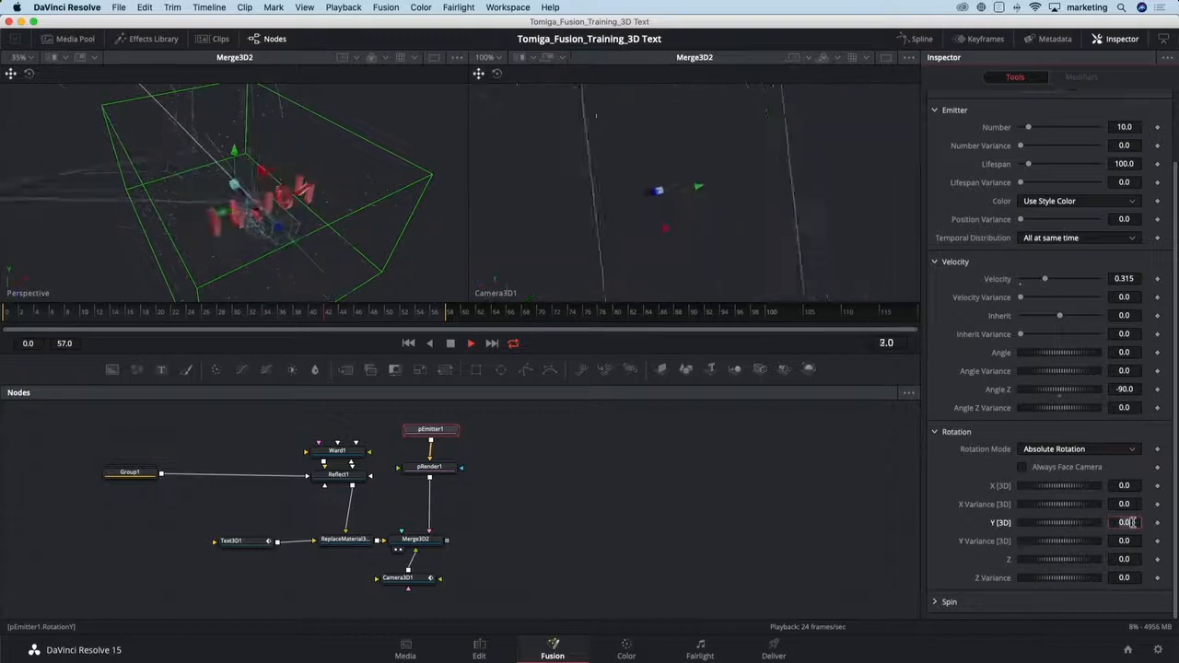
{"action": "type", "text": "90"}
{"action": "key", "text": "Tab"}
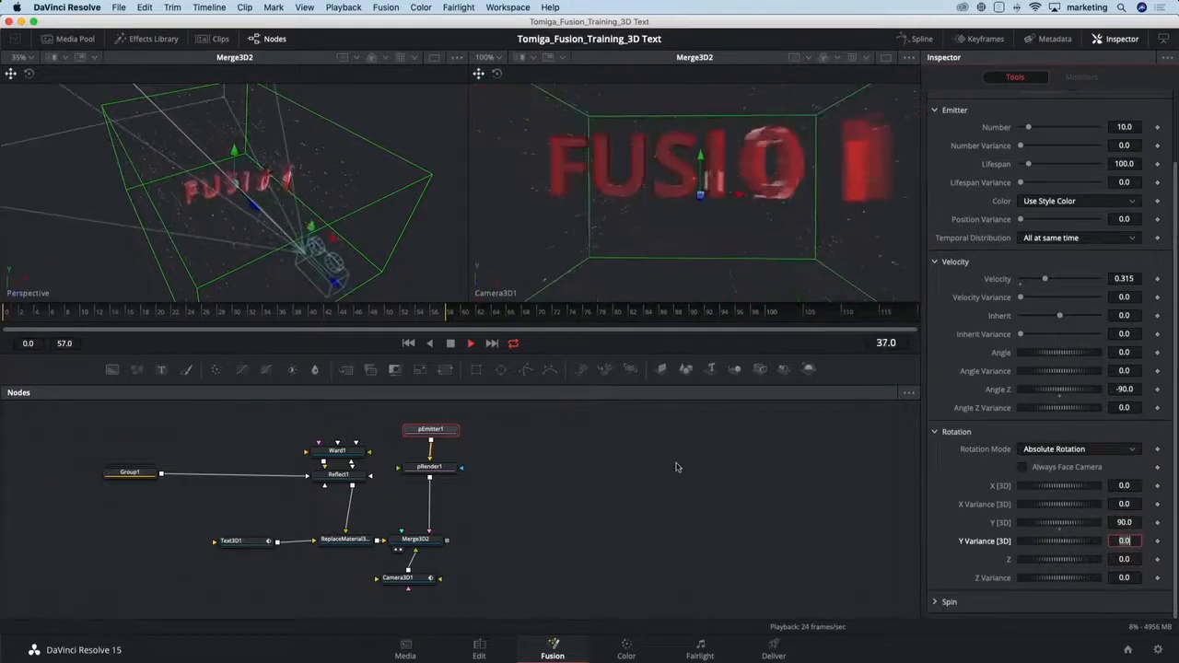
{"action": "left_click", "coordinate": [296, 224]}
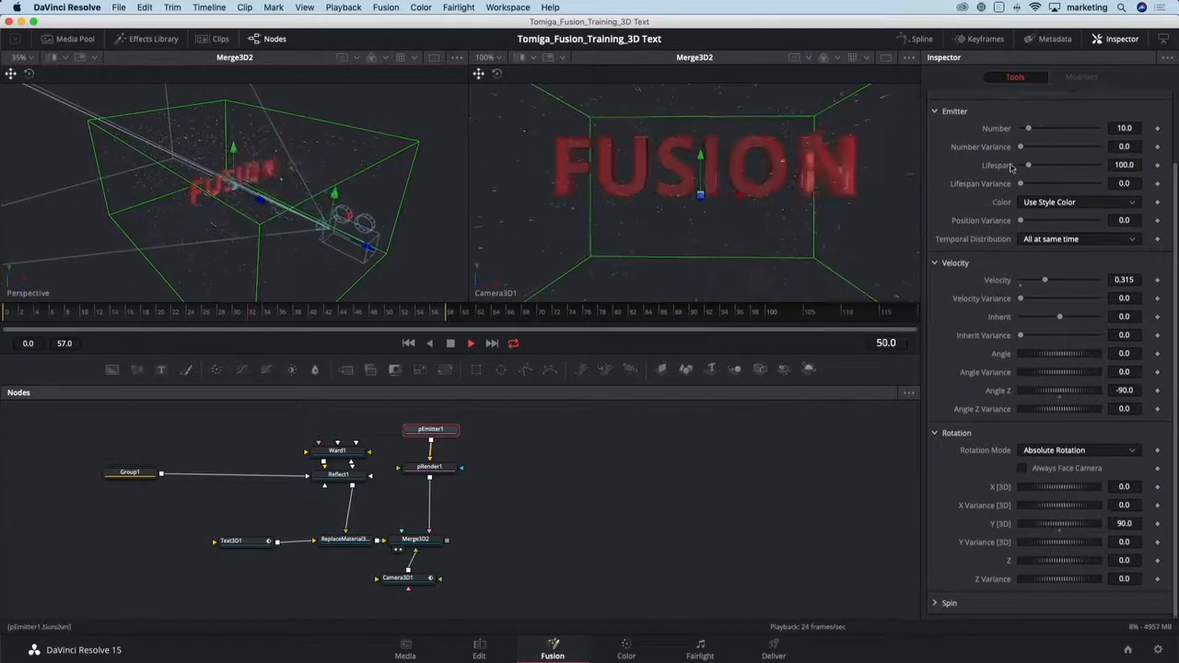
Return to the pEmitter's style settings and set the particle size variance to about 0.087.
{"action": "scroll", "coordinate": [1011, 167], "scroll_direction": "up", "scroll_amount": 3}
{"action": "left_click", "coordinate": [1051, 123]}
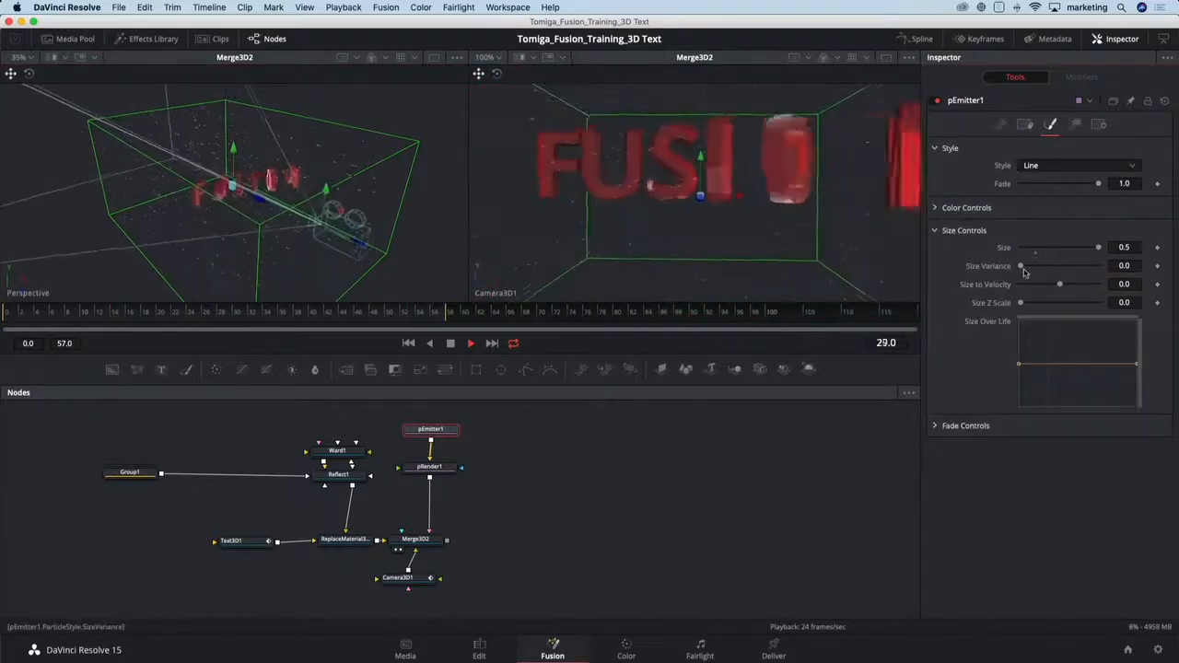
{"action": "left_click_drag", "start_coordinate": [1023, 271], "coordinate": [1027, 268]}
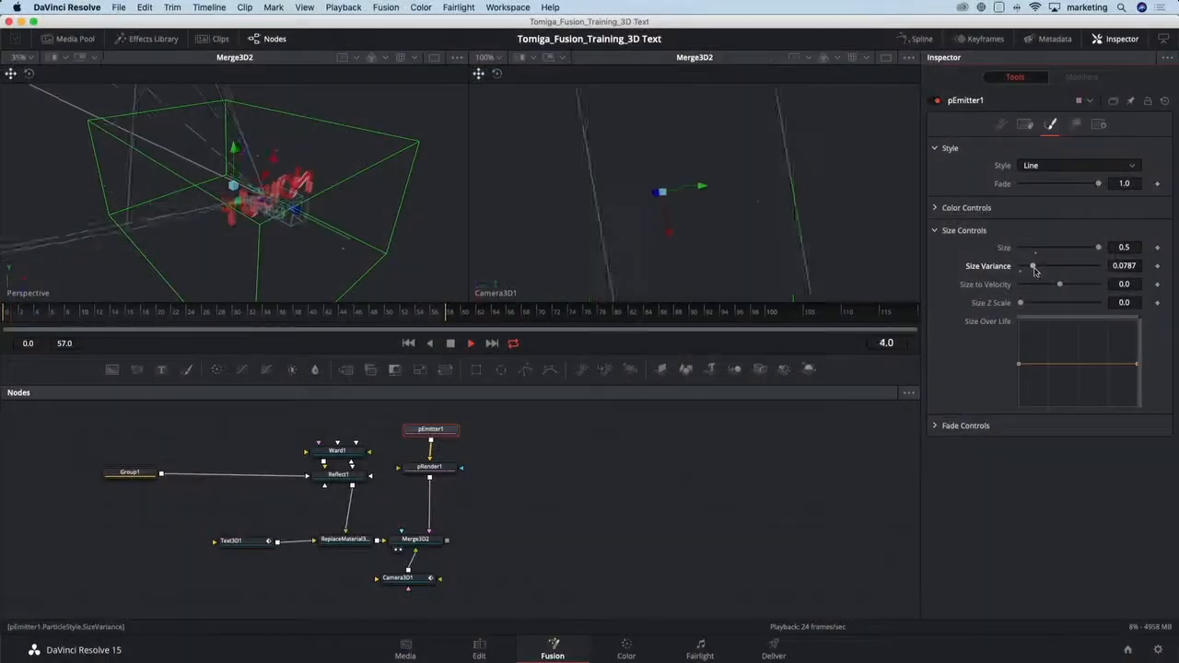
Shape the emitter's Size Over Life curve so particles start small, grow to a raised plateau and shrink again at the end.
{"action": "left_click", "coordinate": [1057, 363]}
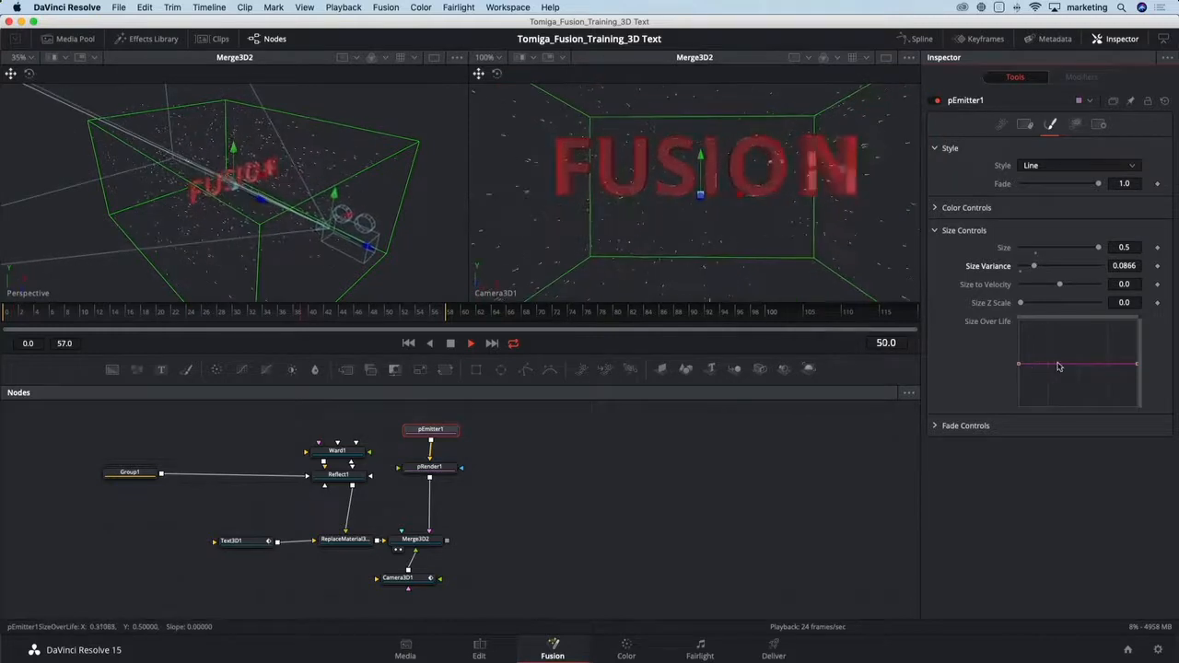
{"action": "left_click_drag", "start_coordinate": [1057, 365], "coordinate": [1059, 353]}
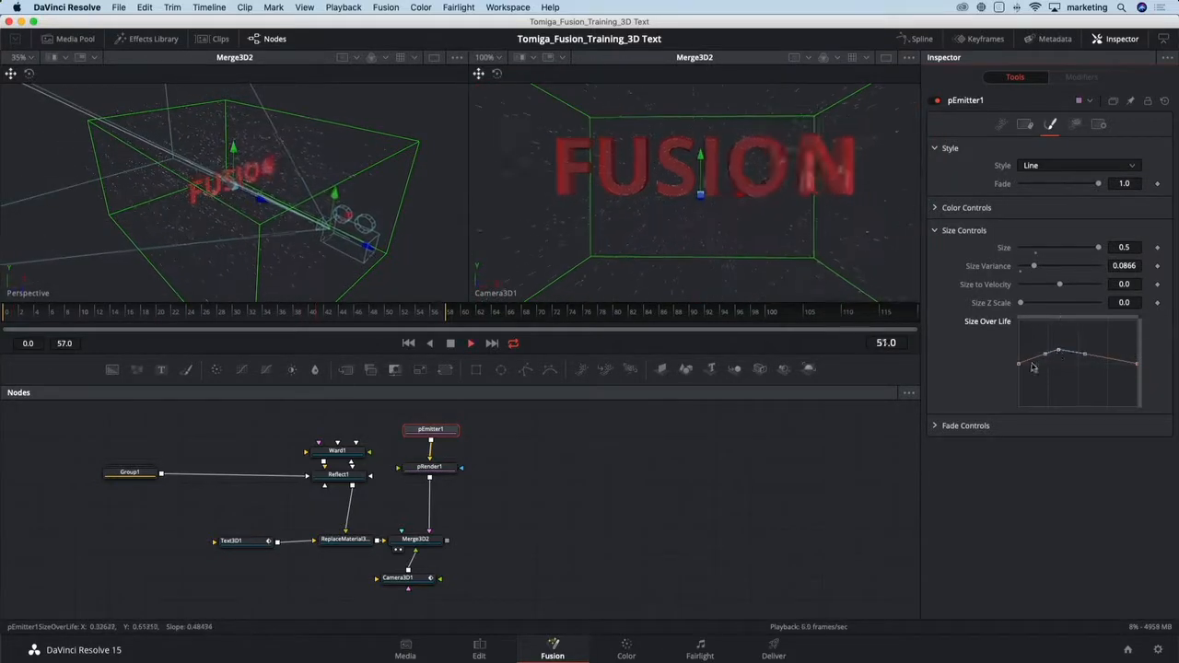
{"action": "left_click", "coordinate": [1136, 366]}
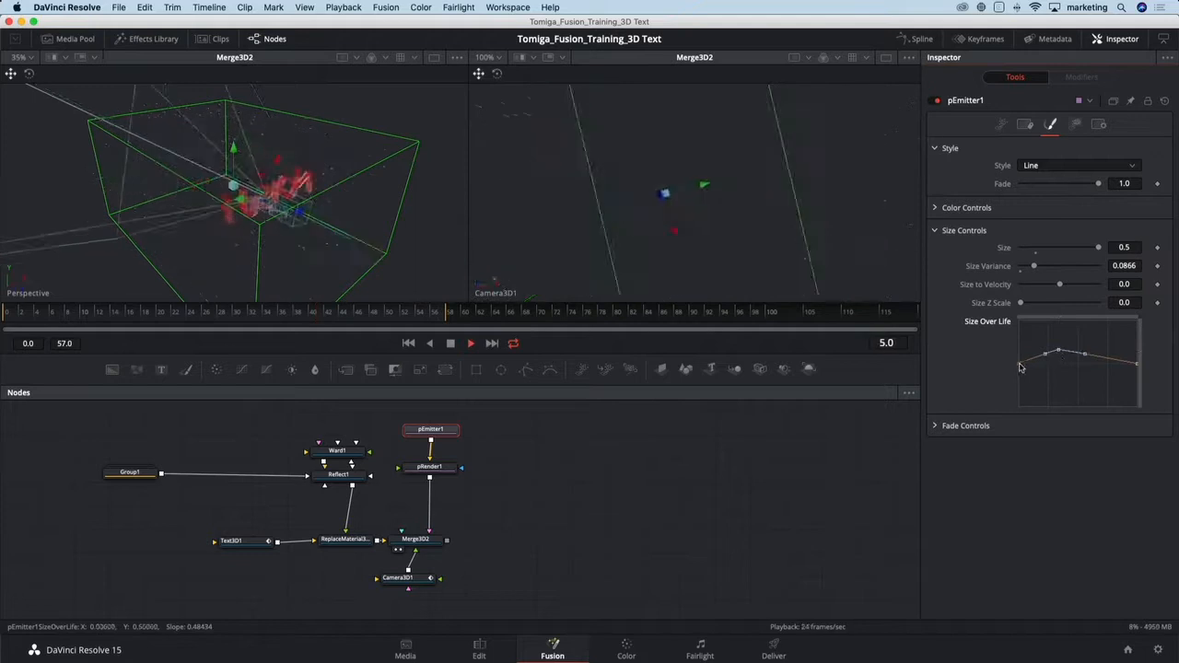
{"action": "left_click", "coordinate": [1110, 362]}
{"action": "left_click_drag", "start_coordinate": [1073, 346], "coordinate": [1053, 360]}
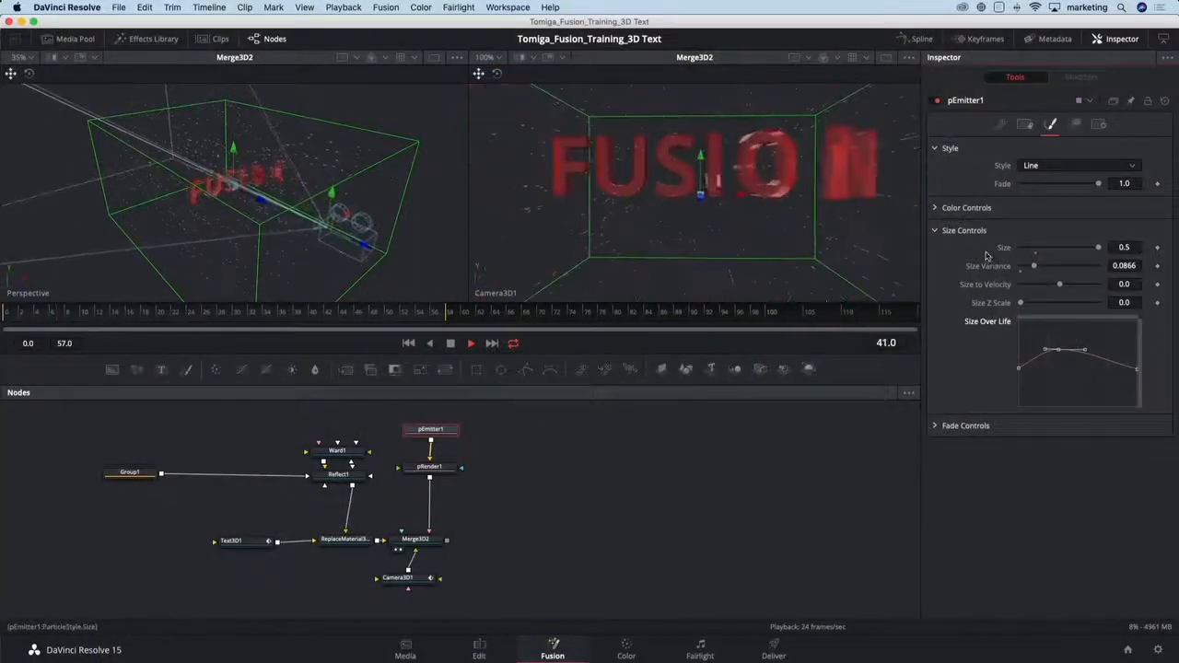
Show the emitter's fade controls and set Fade In to 0.05 and Fade Out to 0.55.
{"action": "left_click", "coordinate": [937, 427]}
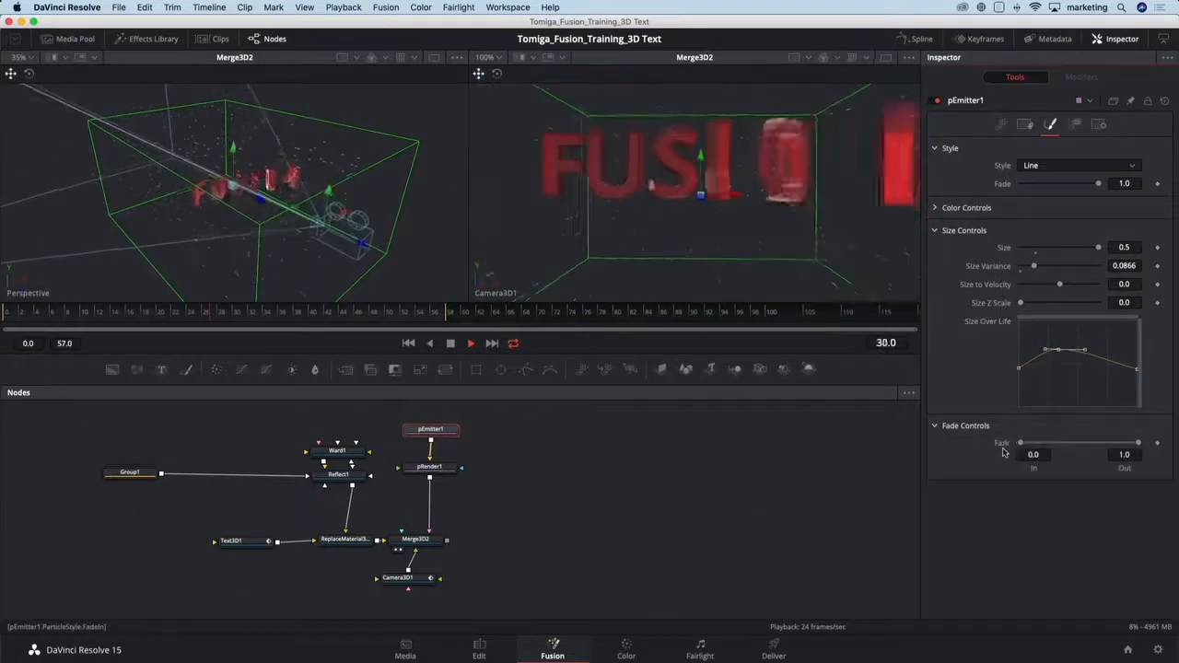
{"action": "left_click_drag", "start_coordinate": [1026, 447], "coordinate": [1028, 446]}
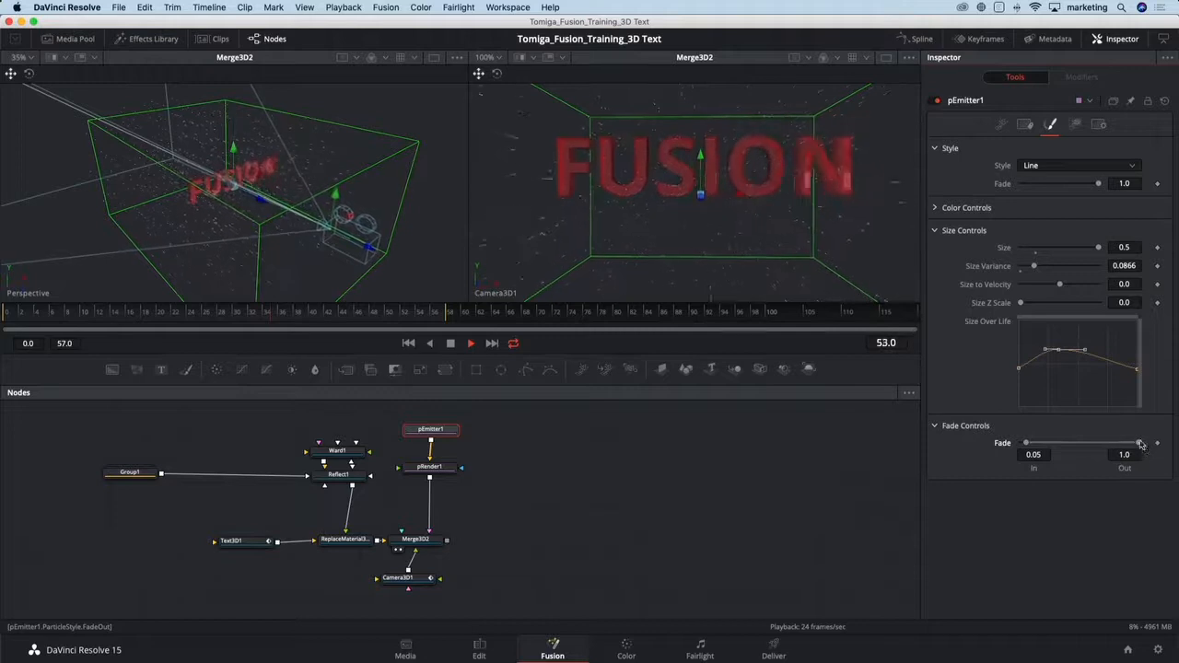
{"action": "left_click_drag", "start_coordinate": [1140, 444], "coordinate": [1090, 446]}
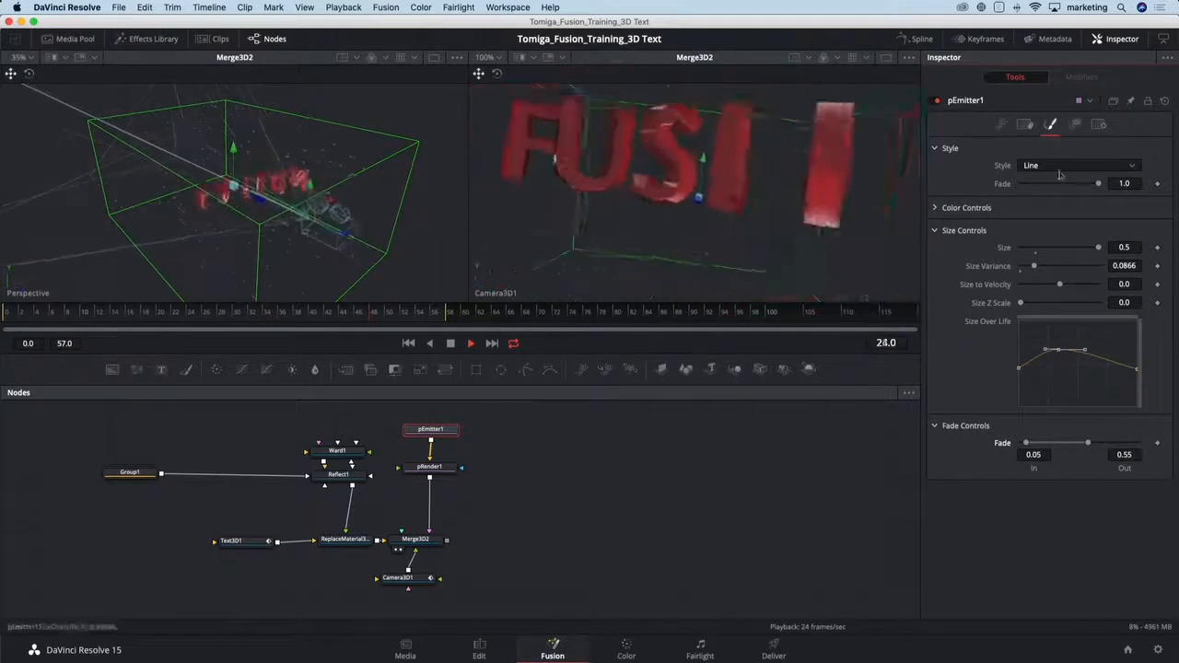
Return to the emitter's main settings and set Lifespan to 47 and Lifespan Variance to 2.4.
{"action": "left_click", "coordinate": [1000, 126]}
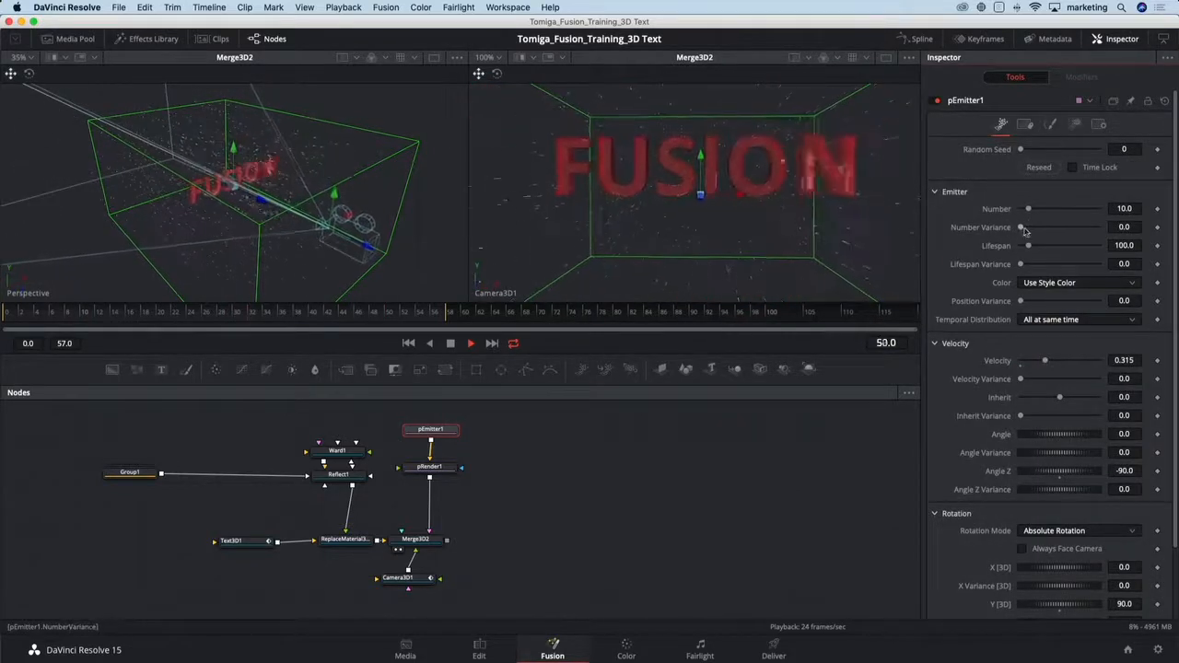
{"action": "left_click_drag", "start_coordinate": [1029, 246], "coordinate": [1022, 265]}
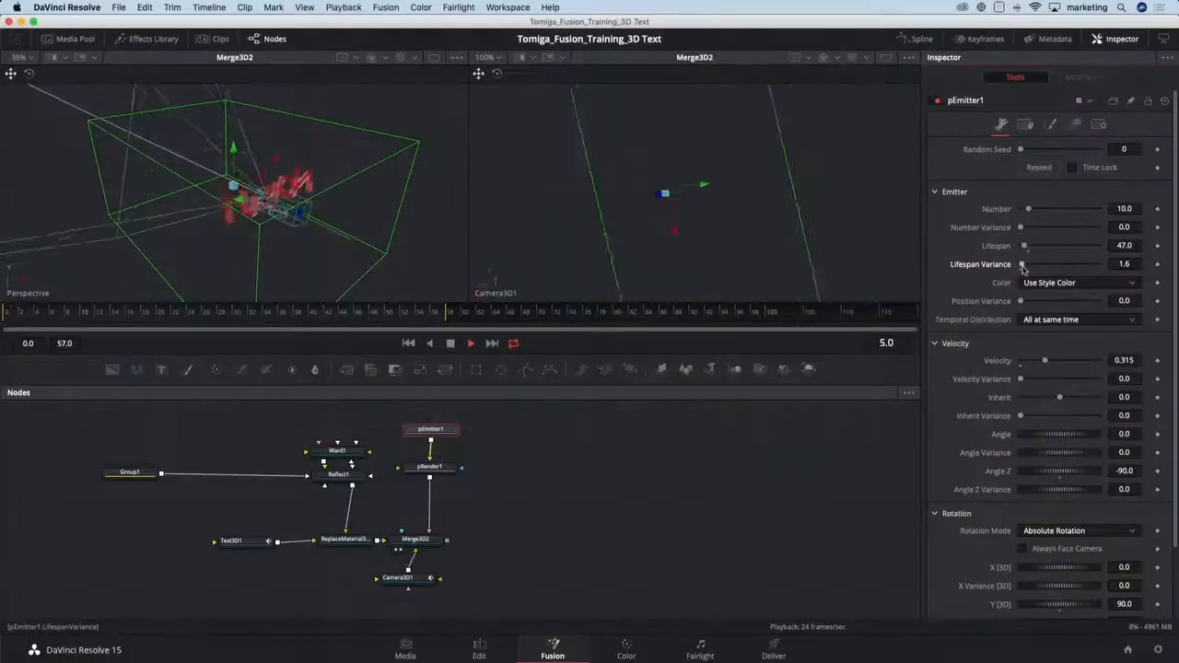
{"action": "left_click", "coordinate": [1023, 267]}
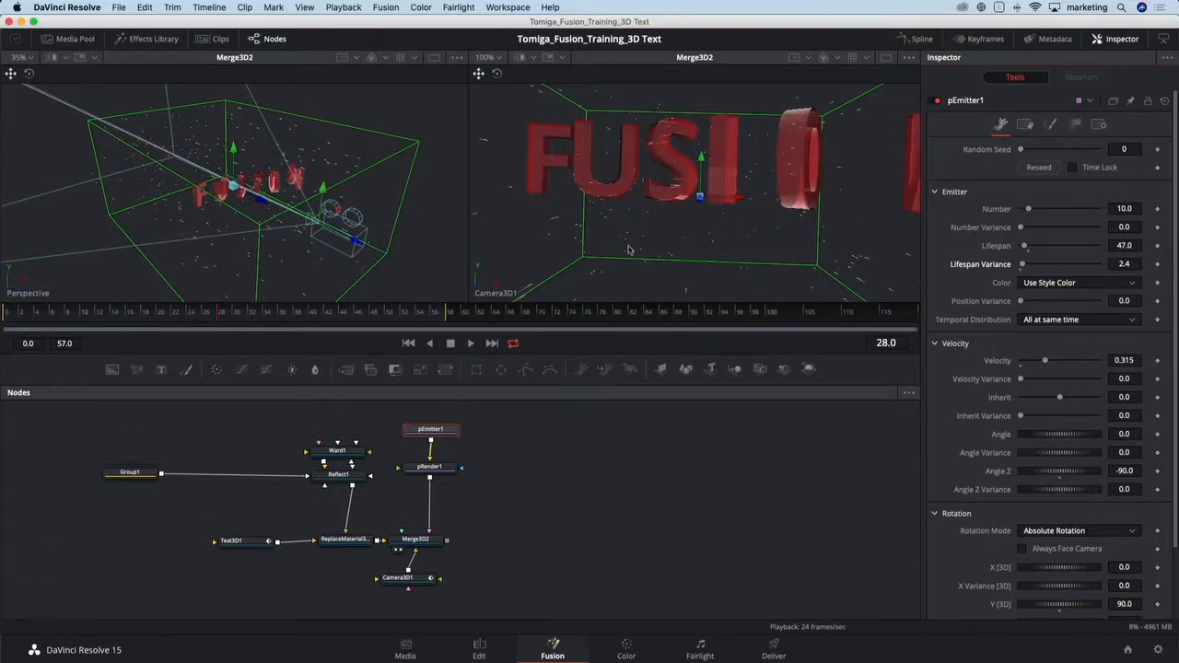
At frame 0, set the emitter's Number to 400 and keyframe it, and advance to frame 1.
{"action": "left_click_drag", "start_coordinate": [26, 317], "coordinate": [3, 320]}
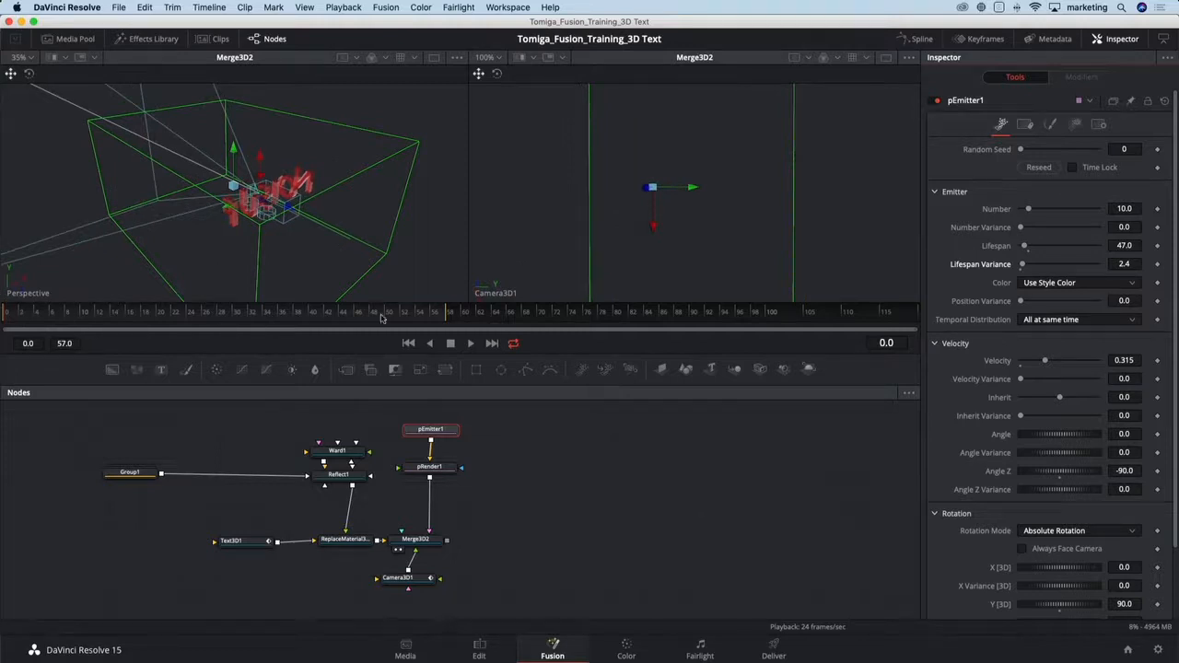
{"action": "left_click", "coordinate": [1124, 208]}
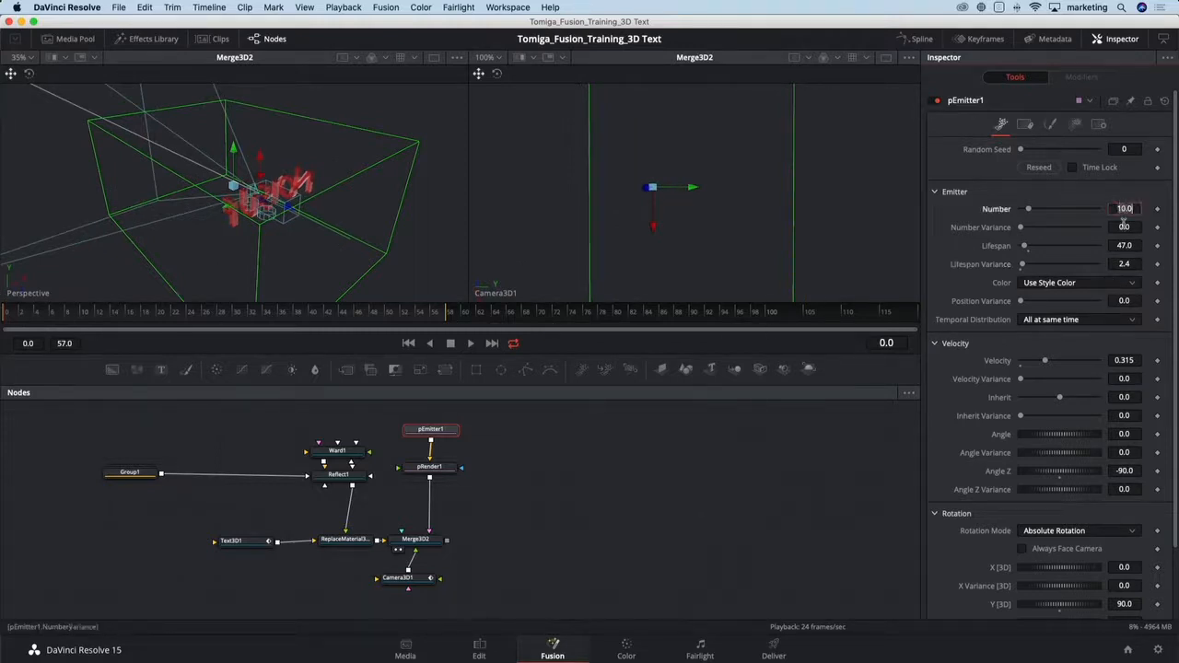
{"action": "type", "text": "400"}
{"action": "key", "text": "Tab"}
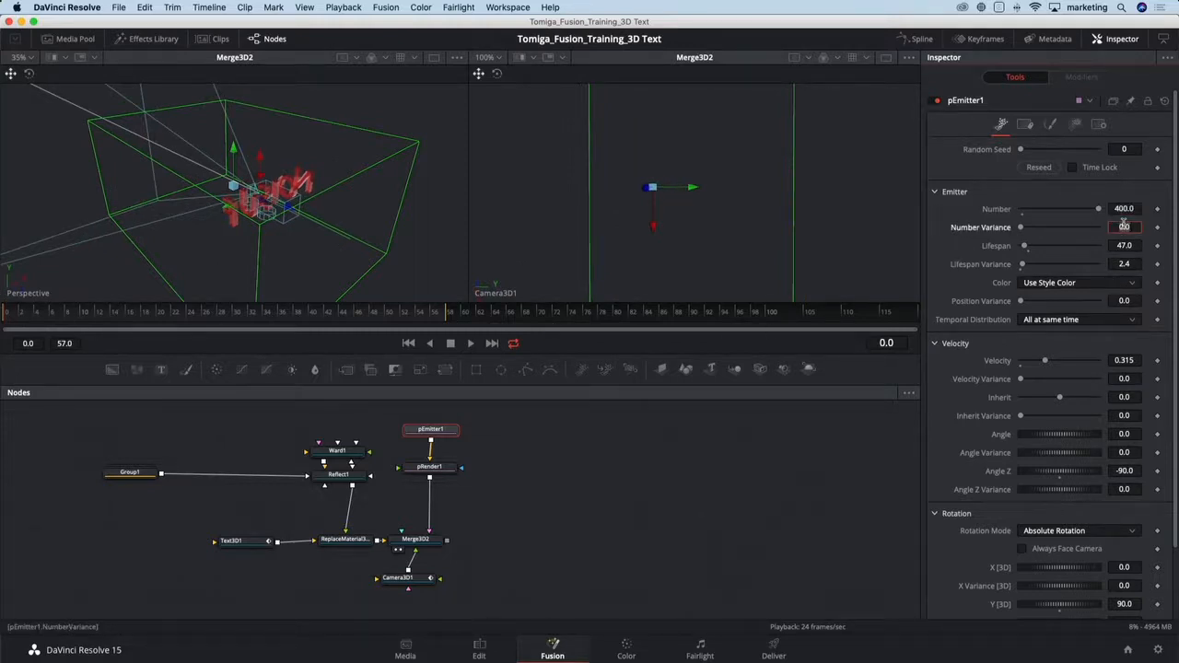
{"action": "left_click", "coordinate": [1158, 209]}
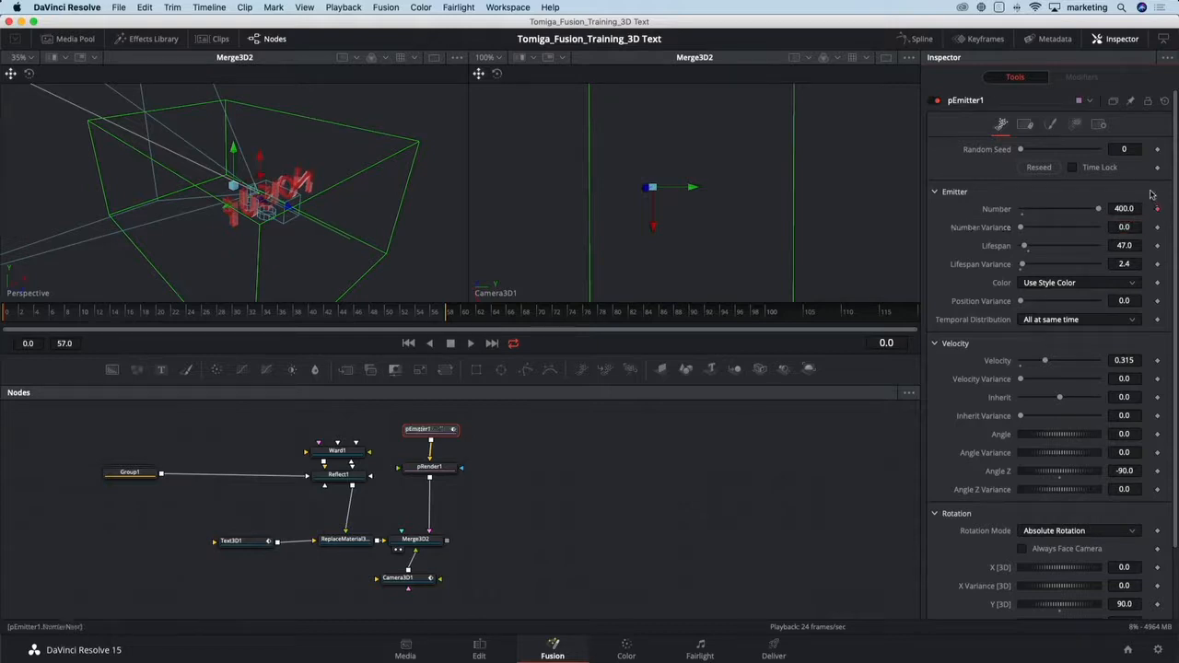
{"action": "key", "text": "Right"}
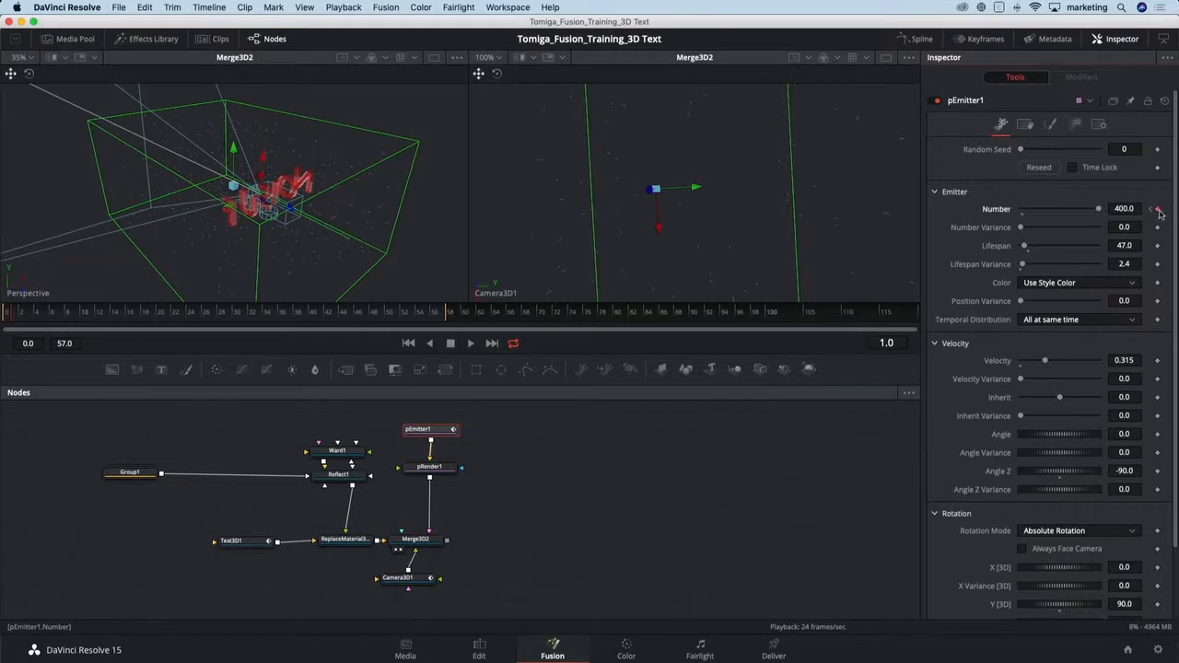
Keyframe pEmitter1's Number to 0 at frame 1, and set its Number Variance to 0.8 and Lifespan Variance to 5.5.
{"action": "left_click", "coordinate": [1128, 209]}
{"action": "key", "text": "Tab"}
{"action": "left_click", "coordinate": [1151, 210]}
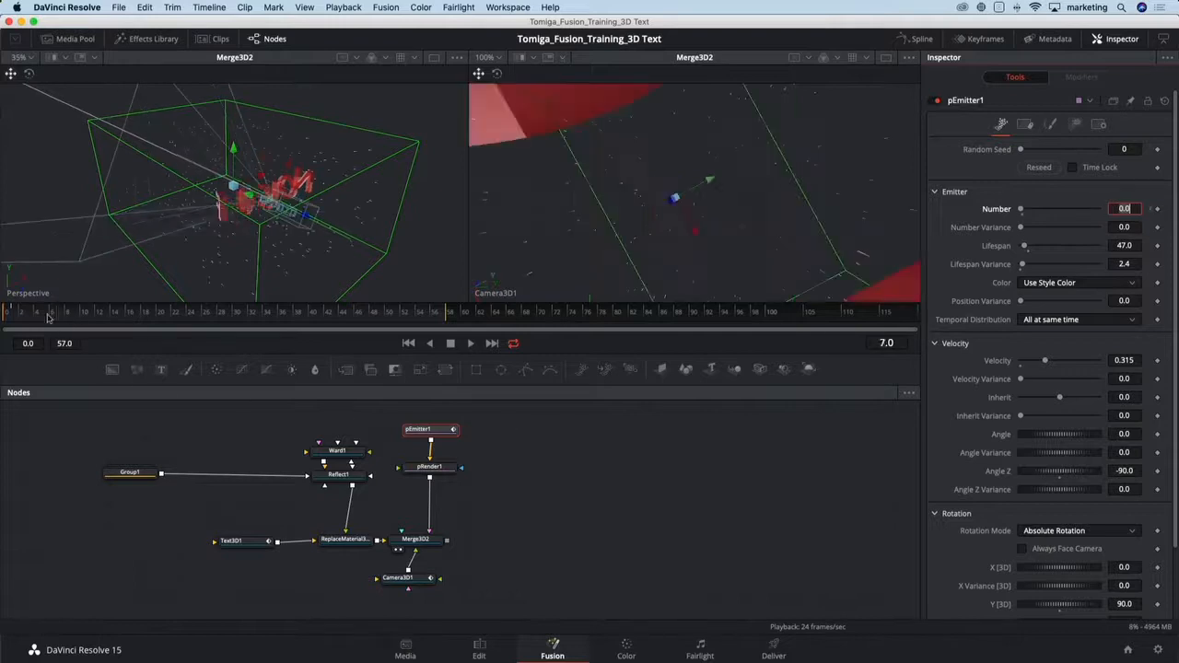
{"action": "key", "text": "BackSpace"}
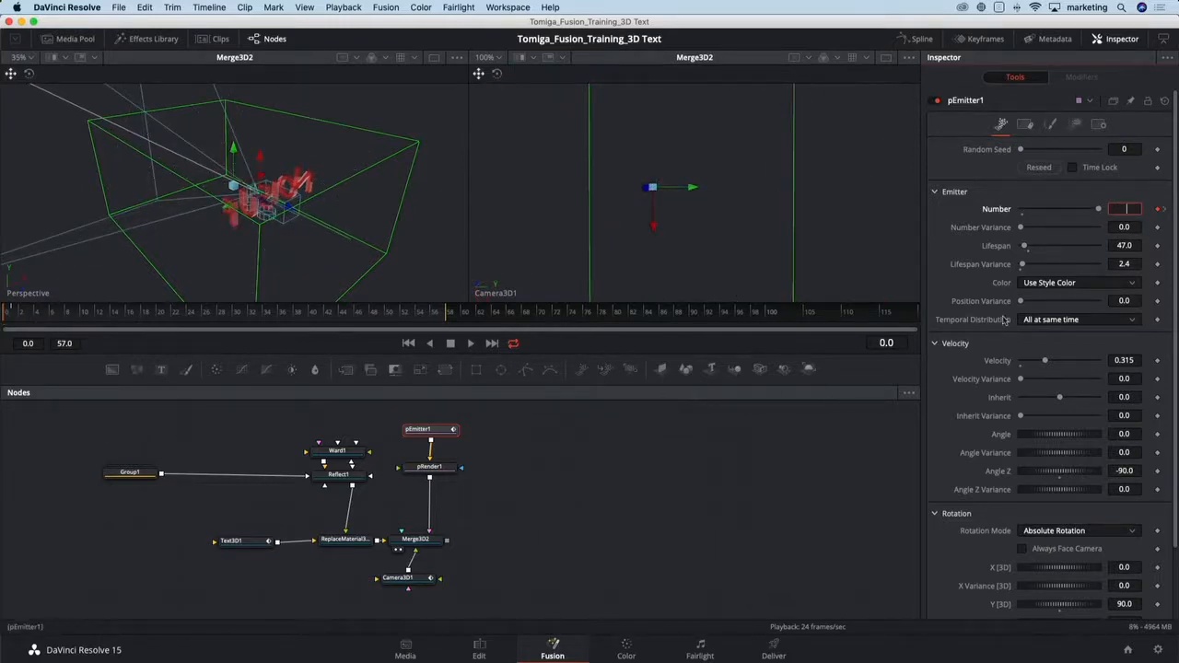
{"action": "key", "text": "Escape"}
{"action": "key", "text": "space"}
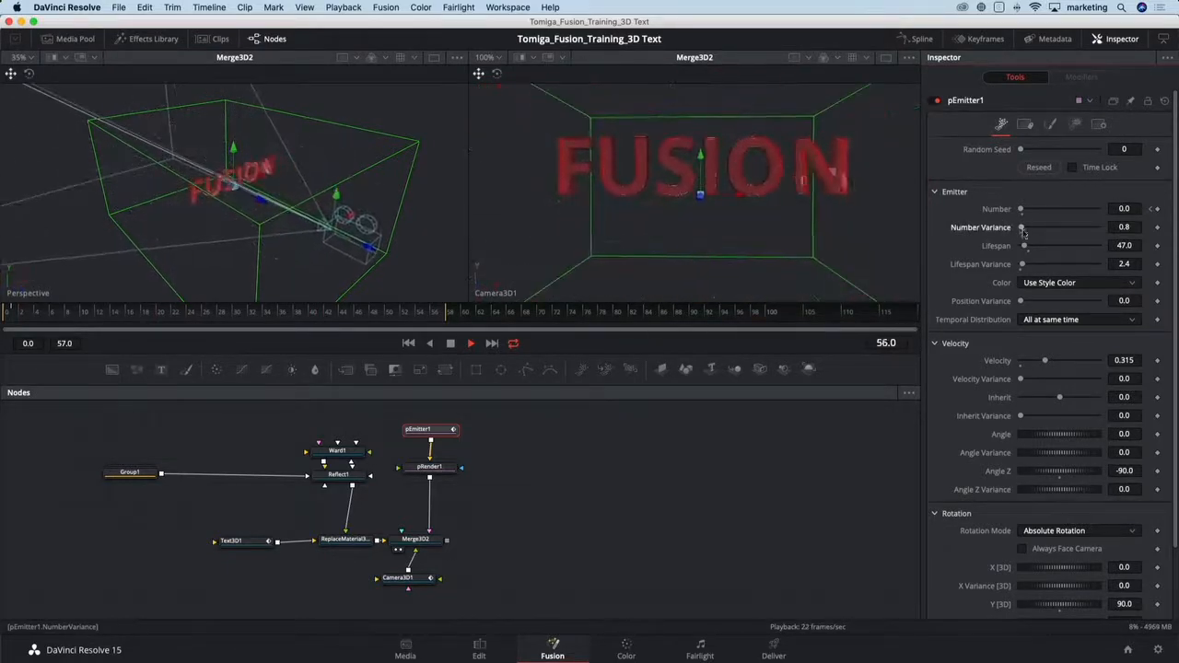
{"action": "left_click_drag", "start_coordinate": [1021, 264], "coordinate": [1024, 264]}
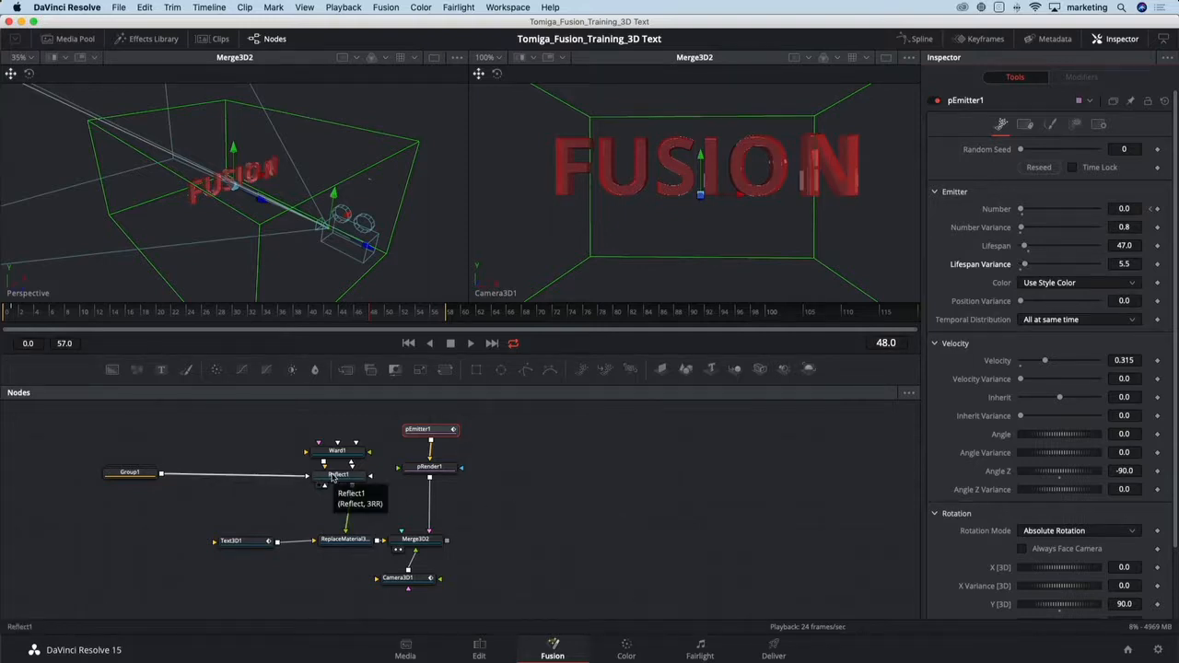
Move the Group1 node farther from Reflect1, expand the group and select the SphereMap1 node inside it.
{"action": "left_click_drag", "start_coordinate": [275, 499], "coordinate": [350, 494]}
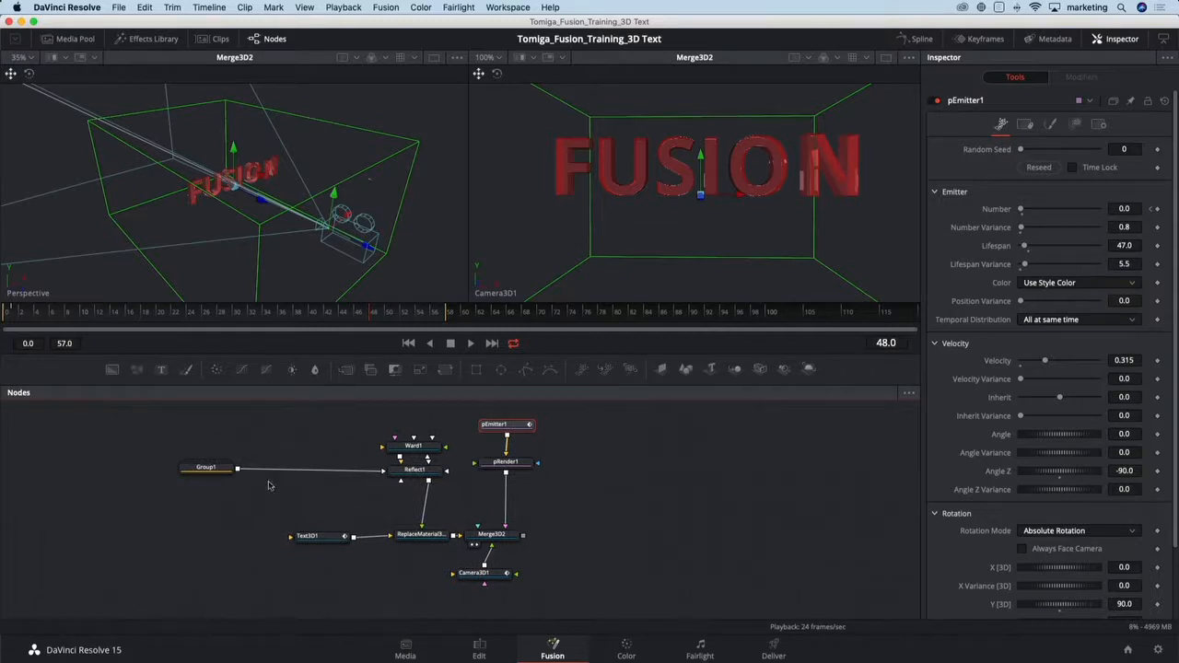
{"action": "left_click_drag", "start_coordinate": [197, 469], "coordinate": [117, 470]}
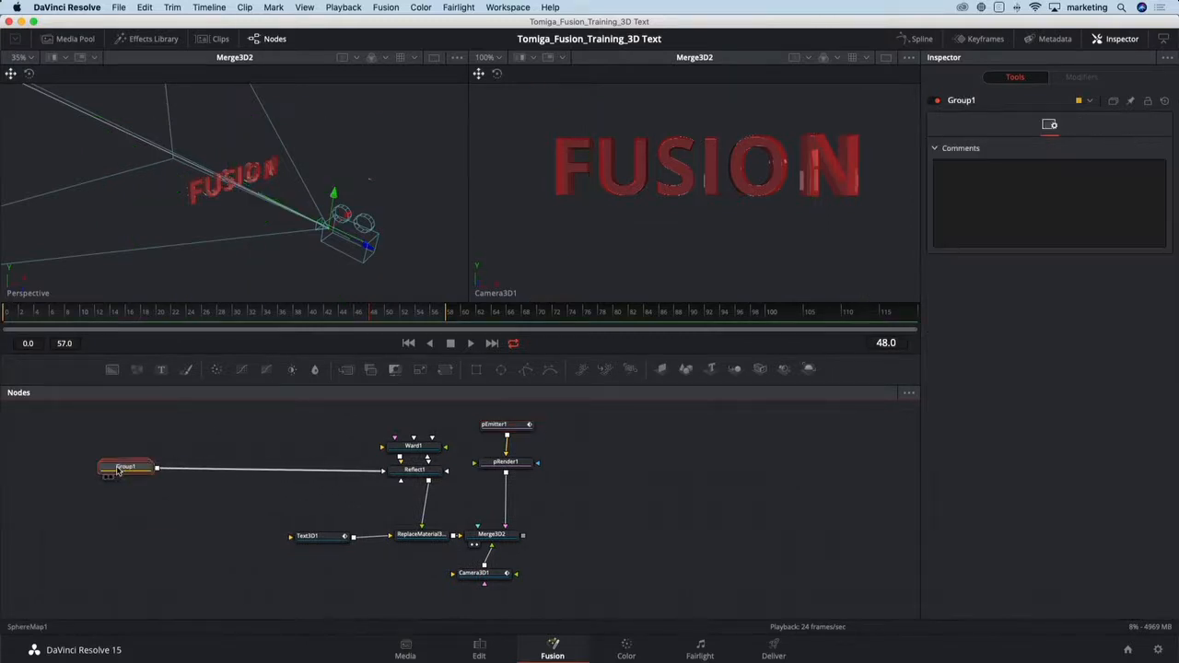
{"action": "double_click", "coordinate": [134, 468]}
{"action": "left_click_drag", "start_coordinate": [221, 431], "coordinate": [398, 413]}
{"action": "left_click", "coordinate": [443, 512]}
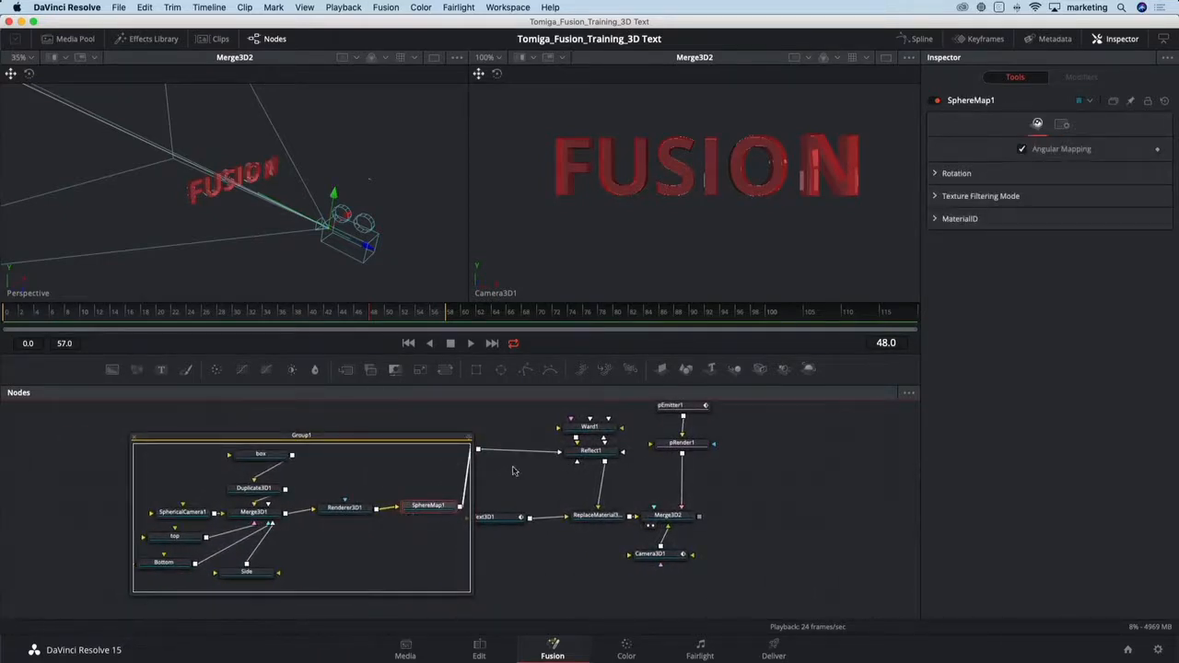
At frame 119, set SphereMap1's rotation to X -190.4, Y -114.8 and Z 224.3, and keyframe all three axes.
{"action": "left_click", "coordinate": [936, 173]}
{"action": "left_click_drag", "start_coordinate": [844, 314], "coordinate": [918, 313]}
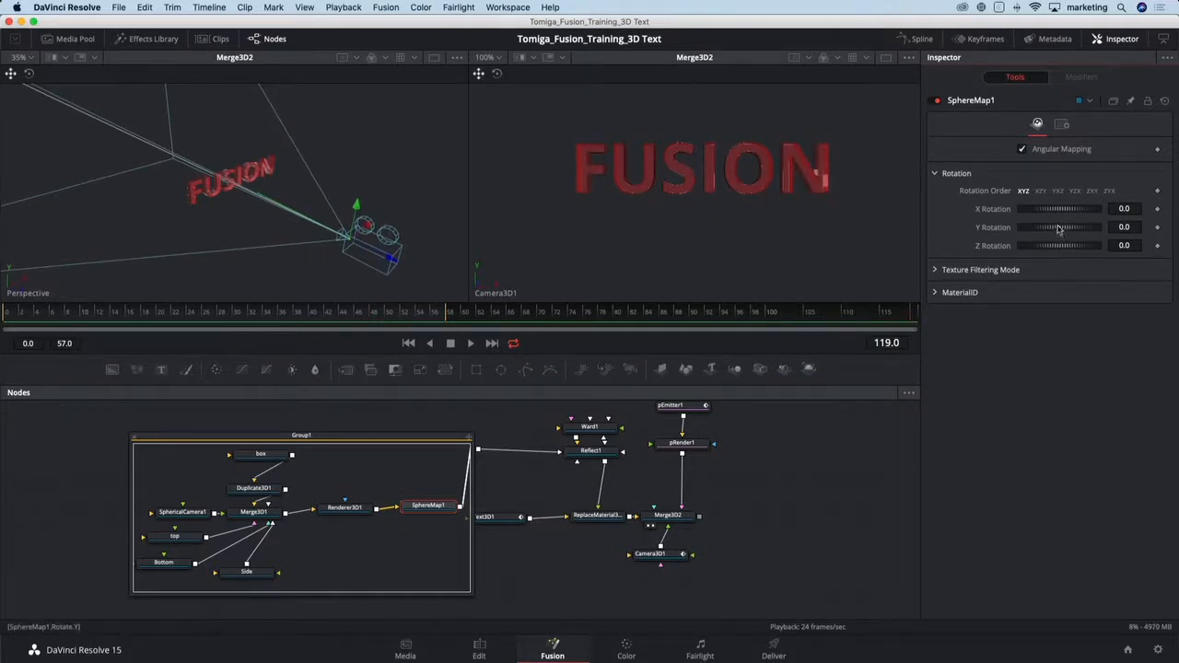
{"action": "left_click_drag", "start_coordinate": [1058, 229], "coordinate": [1032, 215]}
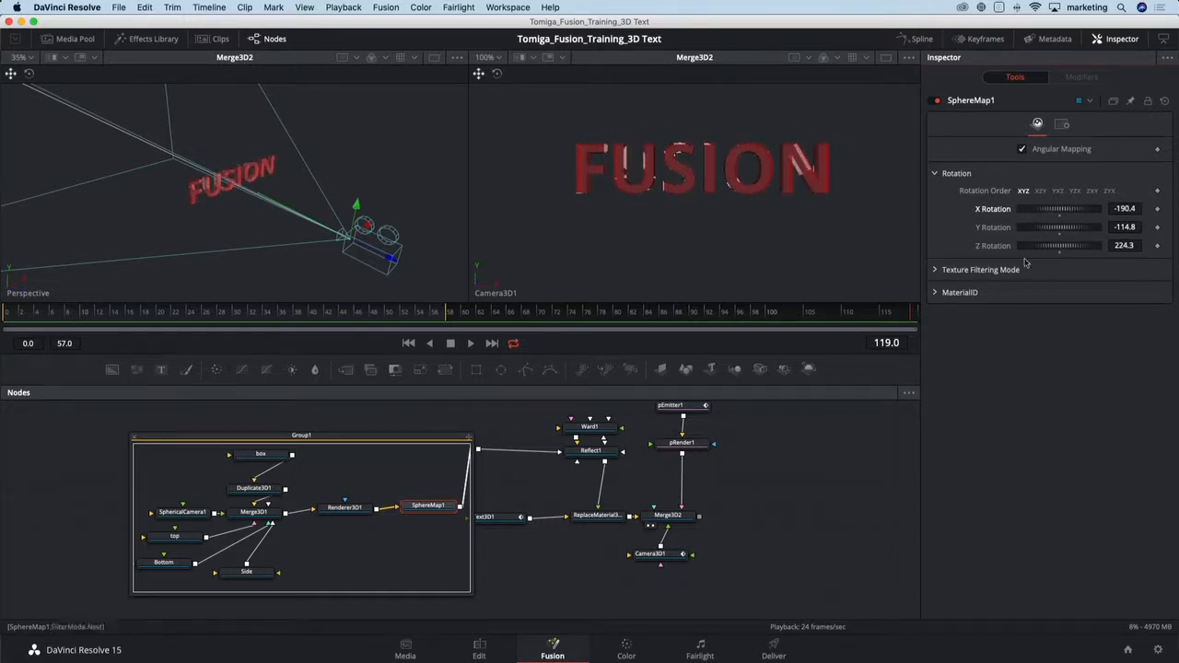
{"action": "left_click", "coordinate": [1157, 208]}
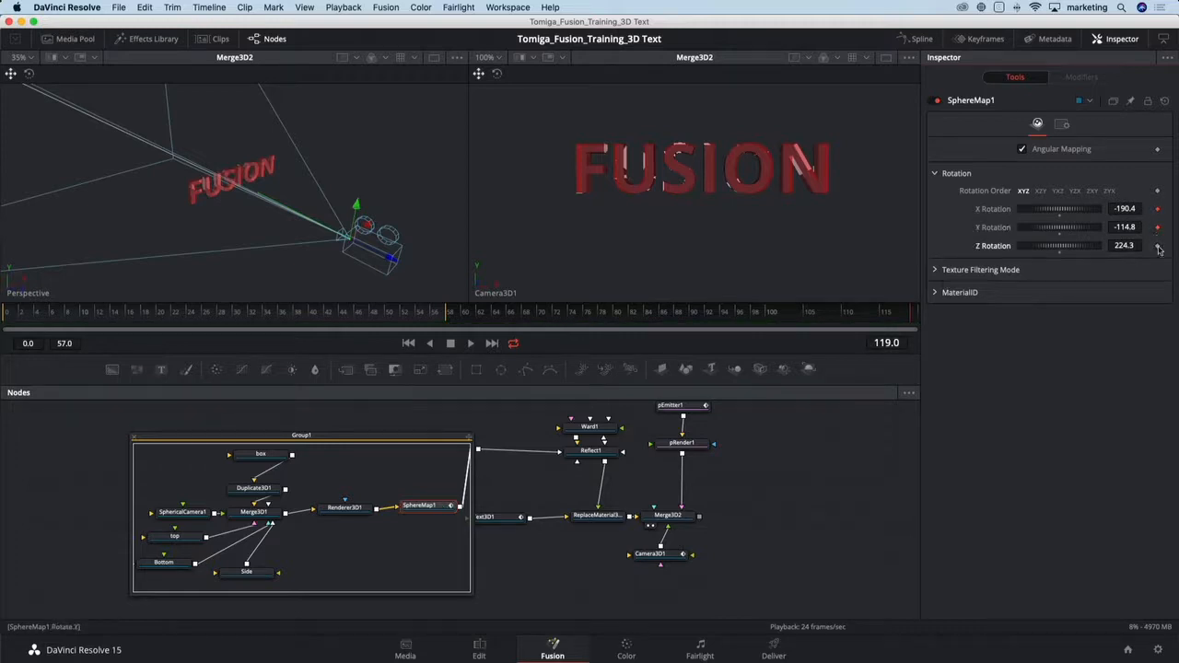
At frame 14, keyframe SphereMap1's X Rotation to -143.4 and Y Rotation to -127.8.
{"action": "left_click_drag", "start_coordinate": [898, 318], "coordinate": [115, 337]}
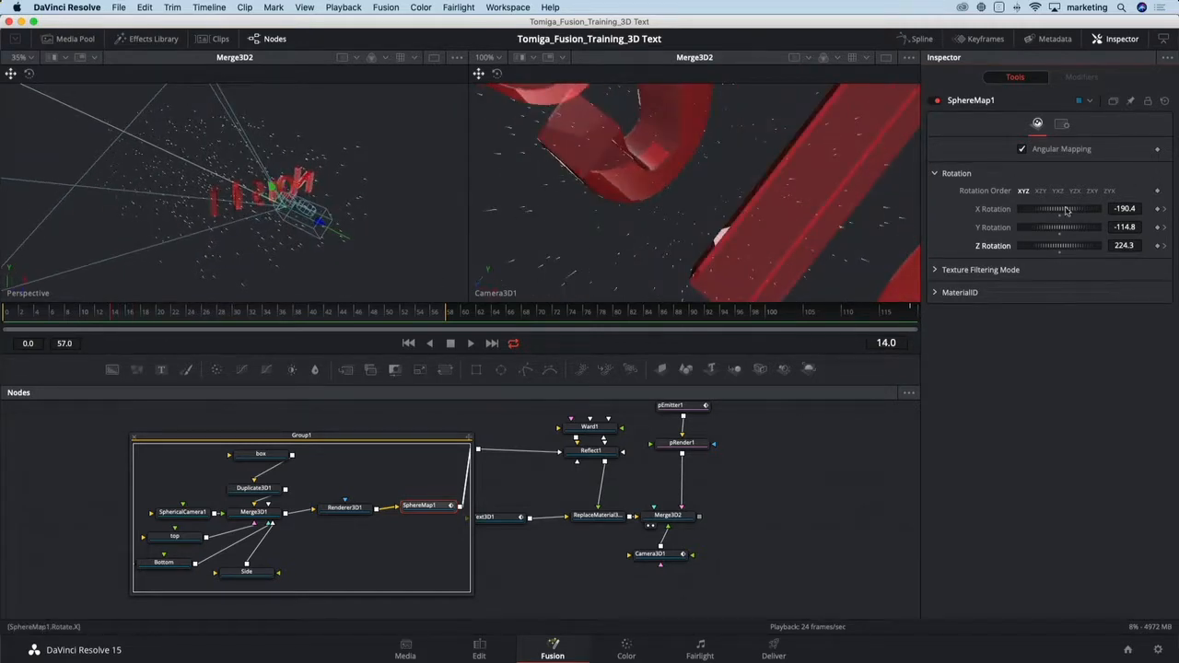
{"action": "left_click_drag", "start_coordinate": [1068, 212], "coordinate": [1067, 228]}
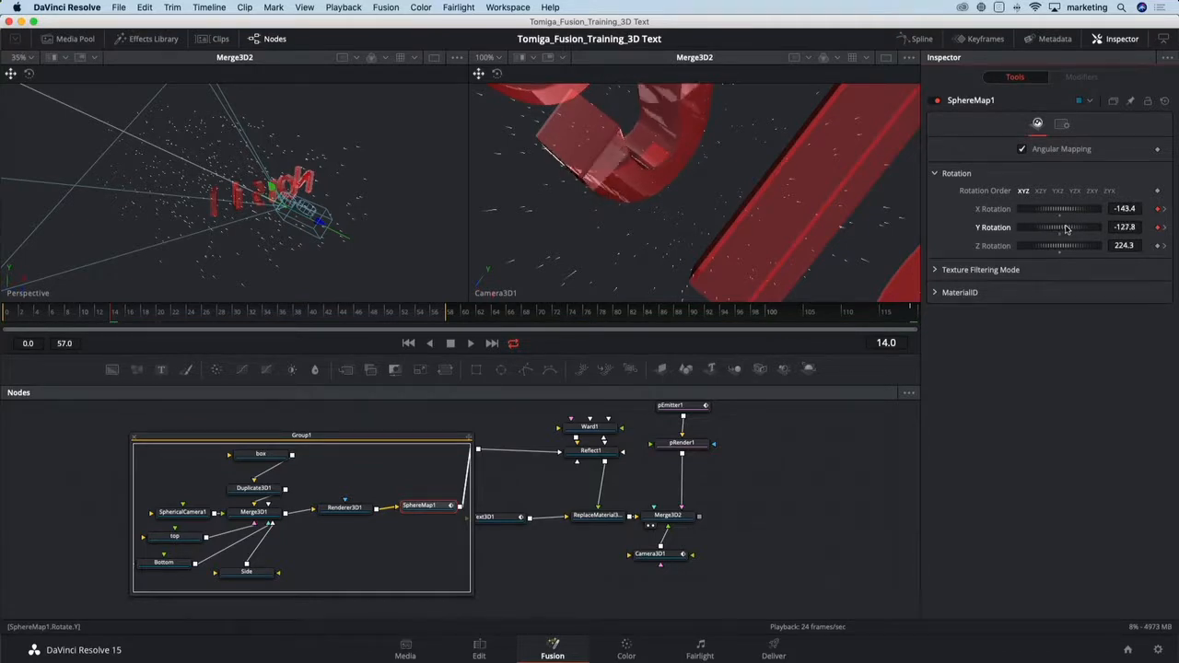
Extend the end of the render range to frame 119 and play back the animated reflections.
{"action": "key", "text": "space"}
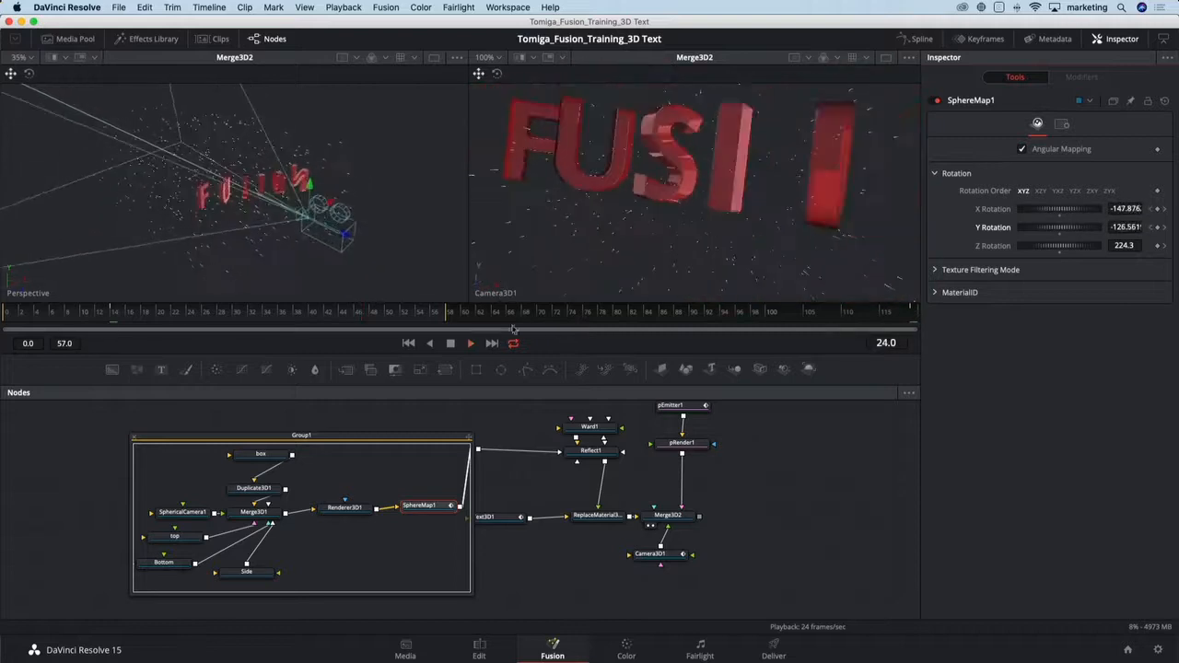
{"action": "left_click_drag", "start_coordinate": [445, 318], "coordinate": [936, 321]}
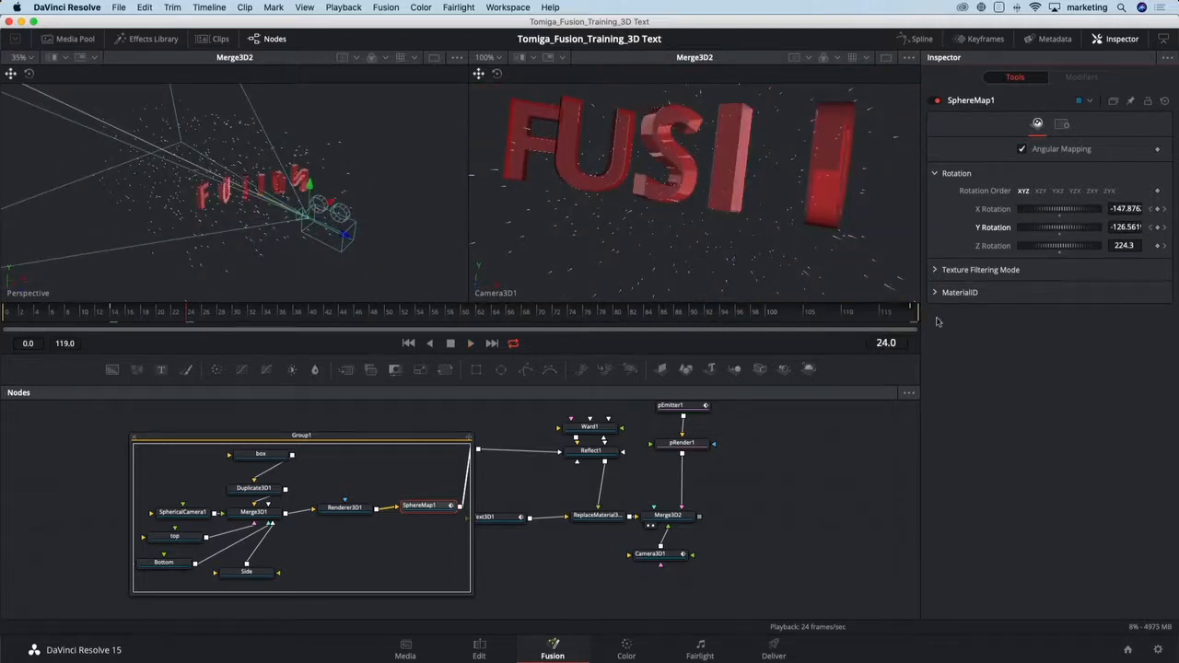
{"action": "key", "text": "space"}
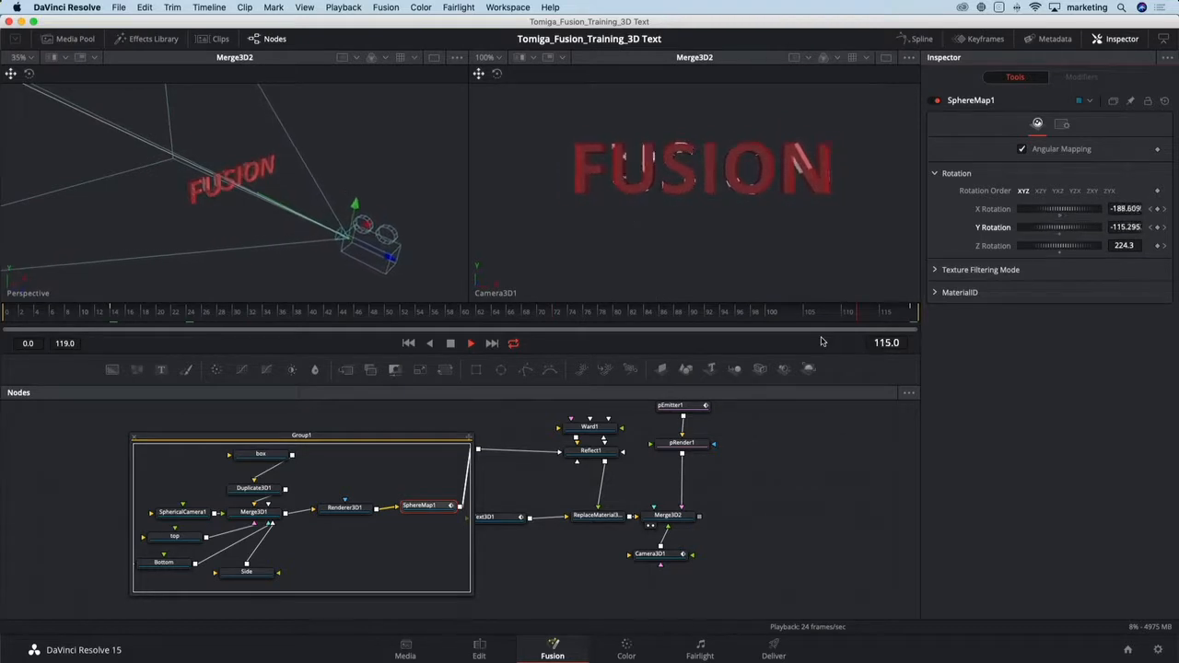
Collapse Group1 and shift the Merge3D2 and Camera3D1 nodes slightly to the right in the node graph.
{"action": "left_click", "coordinate": [134, 439]}
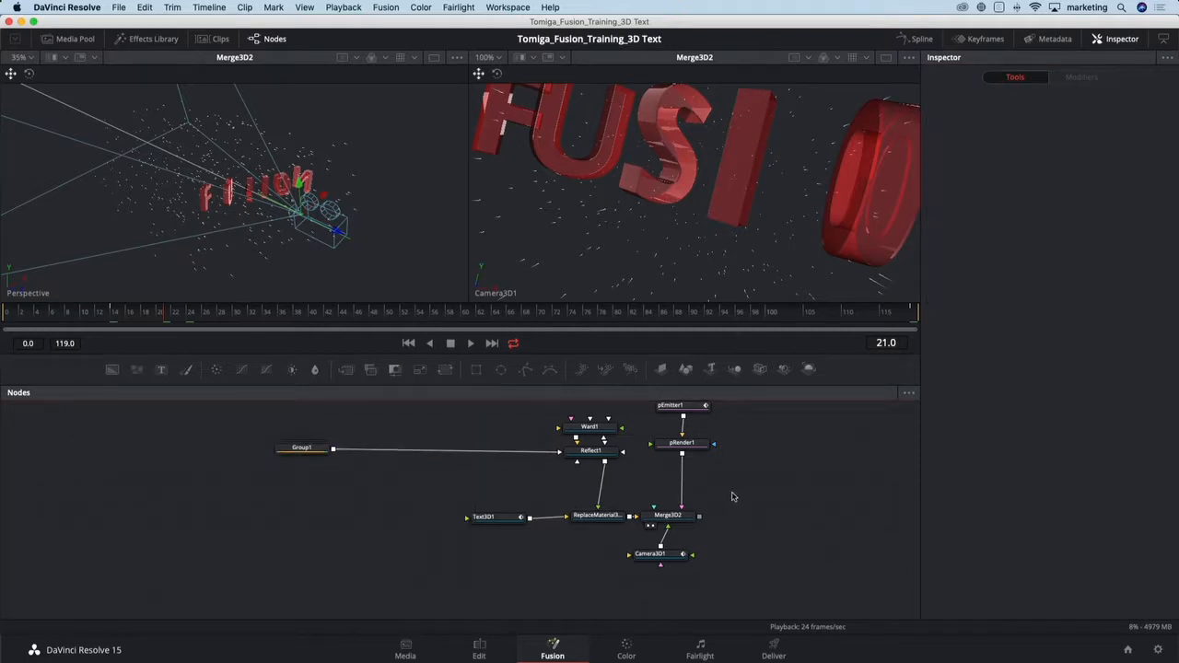
{"action": "left_click_drag", "start_coordinate": [744, 484], "coordinate": [478, 495]}
{"action": "left_click_drag", "start_coordinate": [422, 530], "coordinate": [441, 527]}
{"action": "left_click_drag", "start_coordinate": [423, 568], "coordinate": [443, 568]}
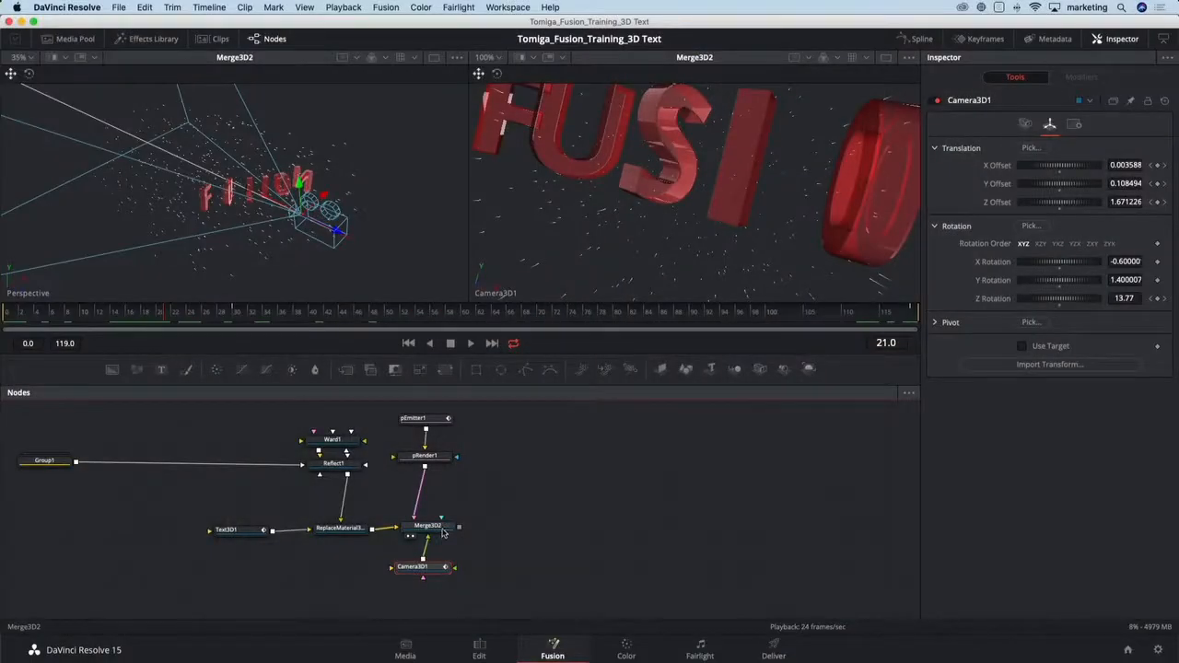
Add a Renderer 3D node after Merge3D2 and show its output in the second viewer.
{"action": "left_click", "coordinate": [443, 532]}
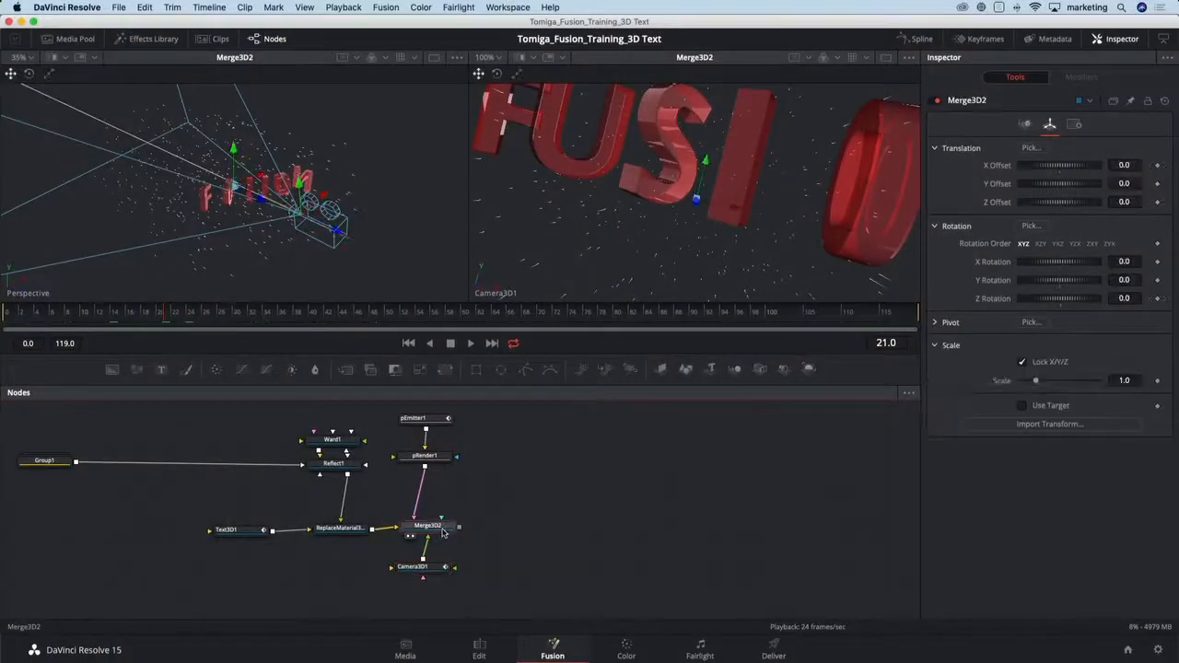
{"action": "key", "text": "shift+space"}
{"action": "type", "text": "rend"}
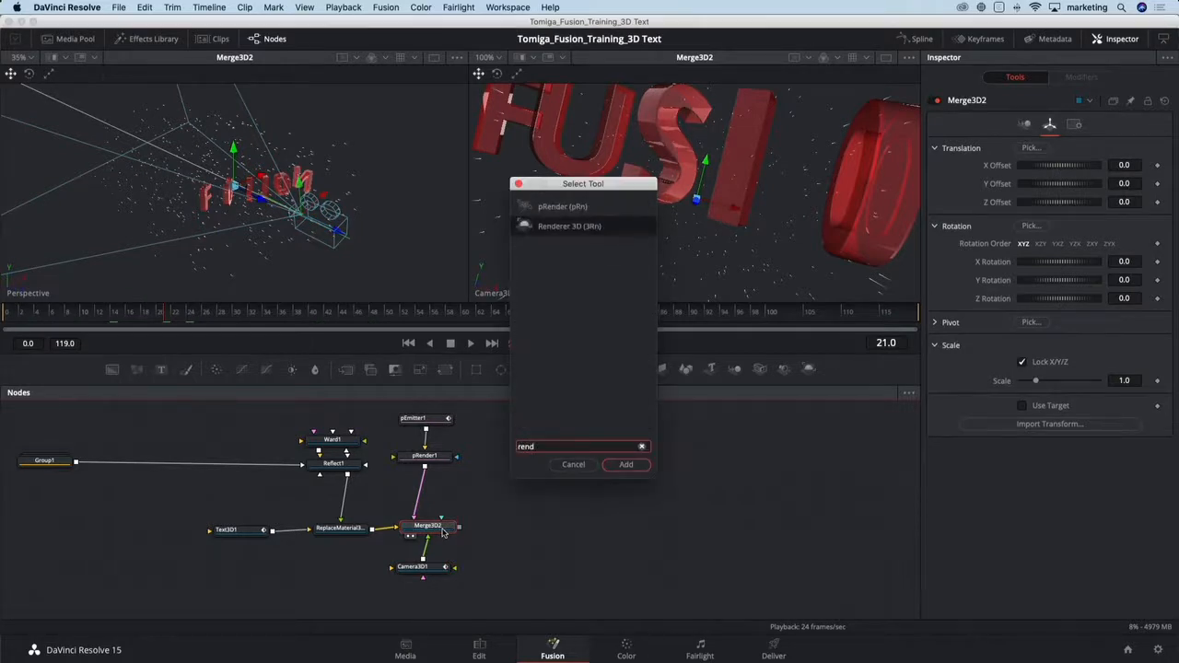
{"action": "key", "text": "Return"}
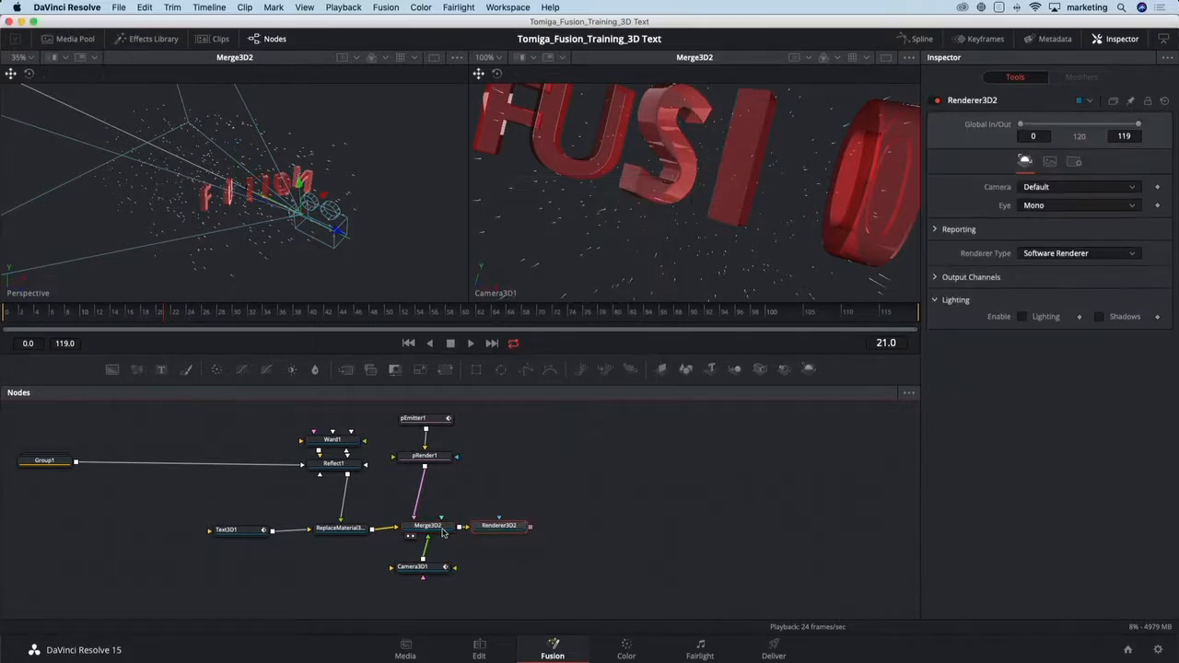
{"action": "key", "text": "2"}
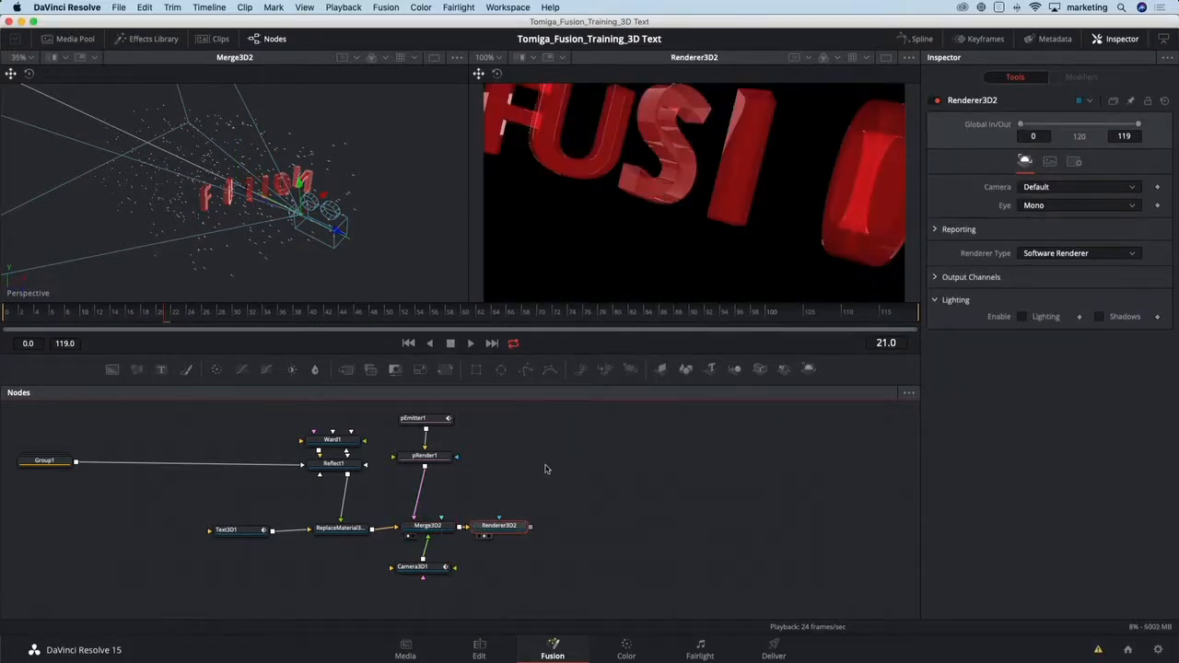
Go to frame 57, space Renderer3D2 away from Merge3D2, and set its Renderer Type to OpenGL Renderer.
{"action": "left_click", "coordinate": [441, 313]}
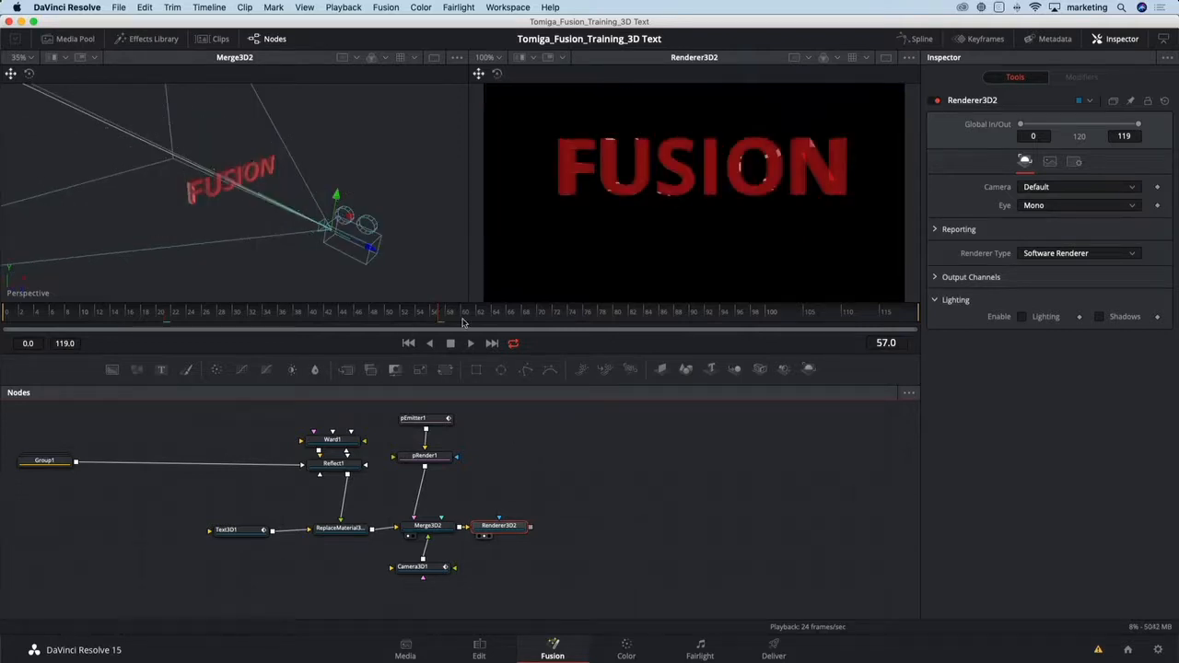
{"action": "left_click_drag", "start_coordinate": [515, 525], "coordinate": [535, 524]}
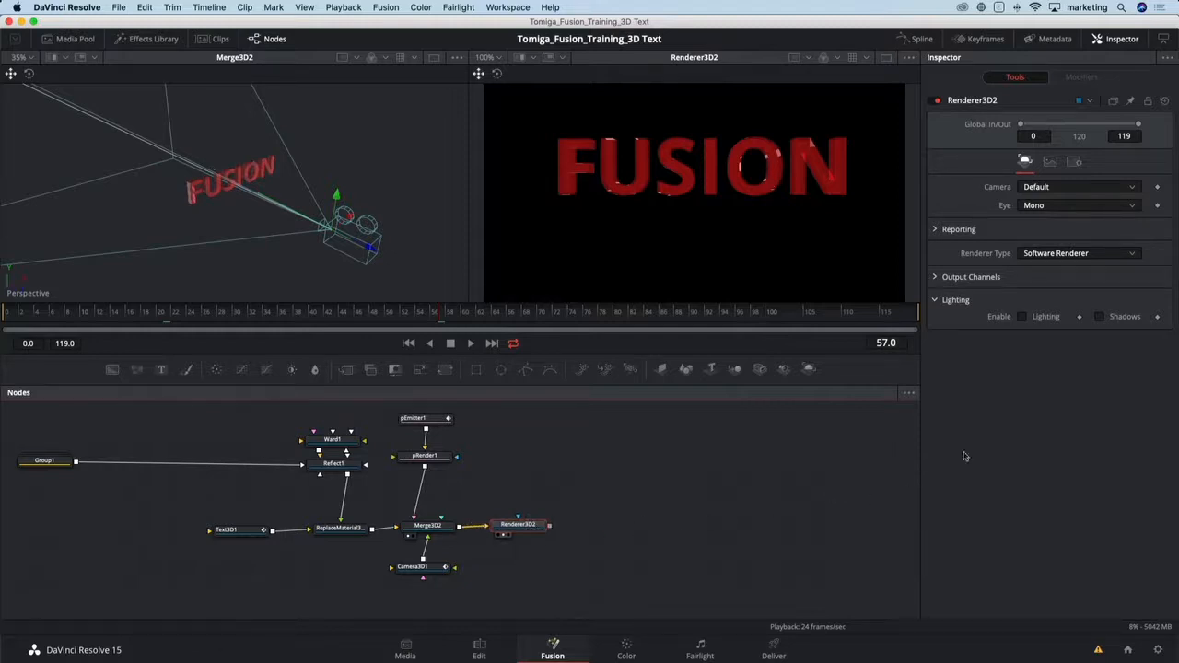
{"action": "left_click", "coordinate": [1074, 254]}
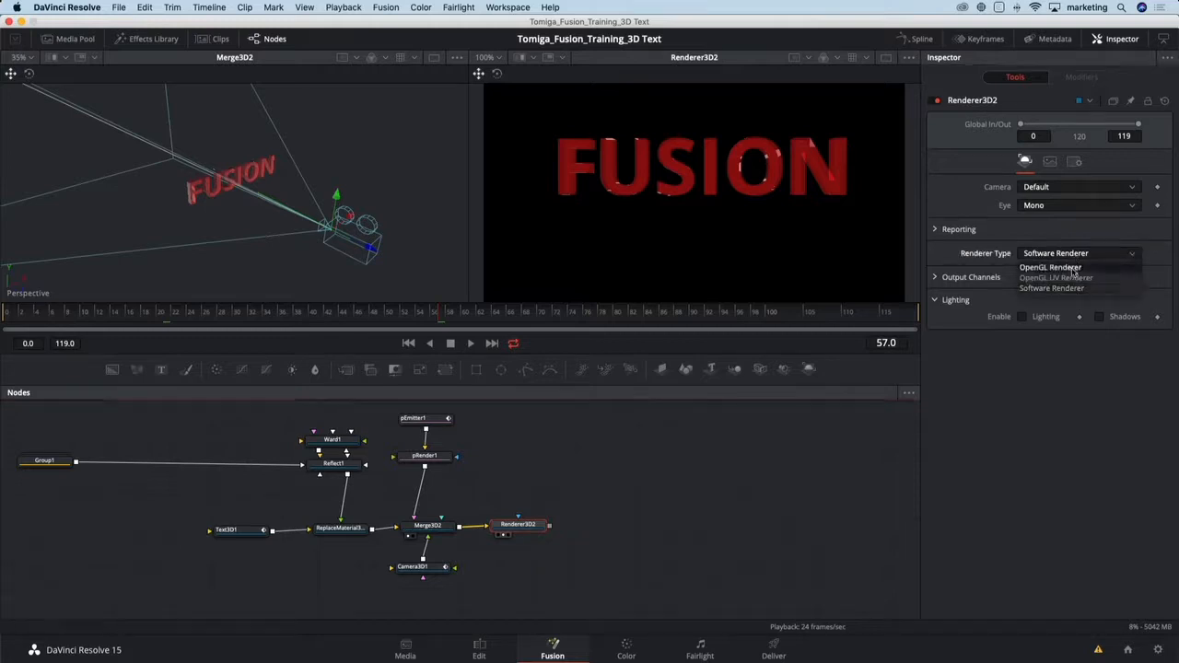
{"action": "left_click", "coordinate": [1072, 267]}
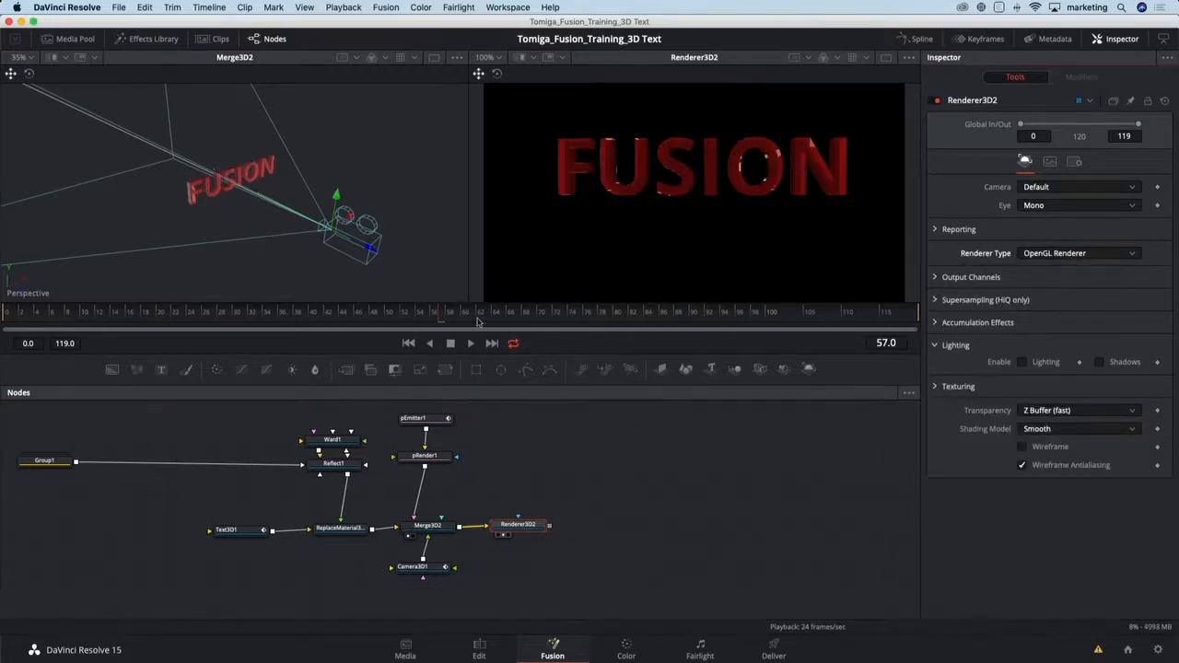
At frame 37, enable Motion Blur on Renderer3D2 with Quality 10 and Shutter Angle 266.5.
{"action": "left_click_drag", "start_coordinate": [441, 323], "coordinate": [289, 318]}
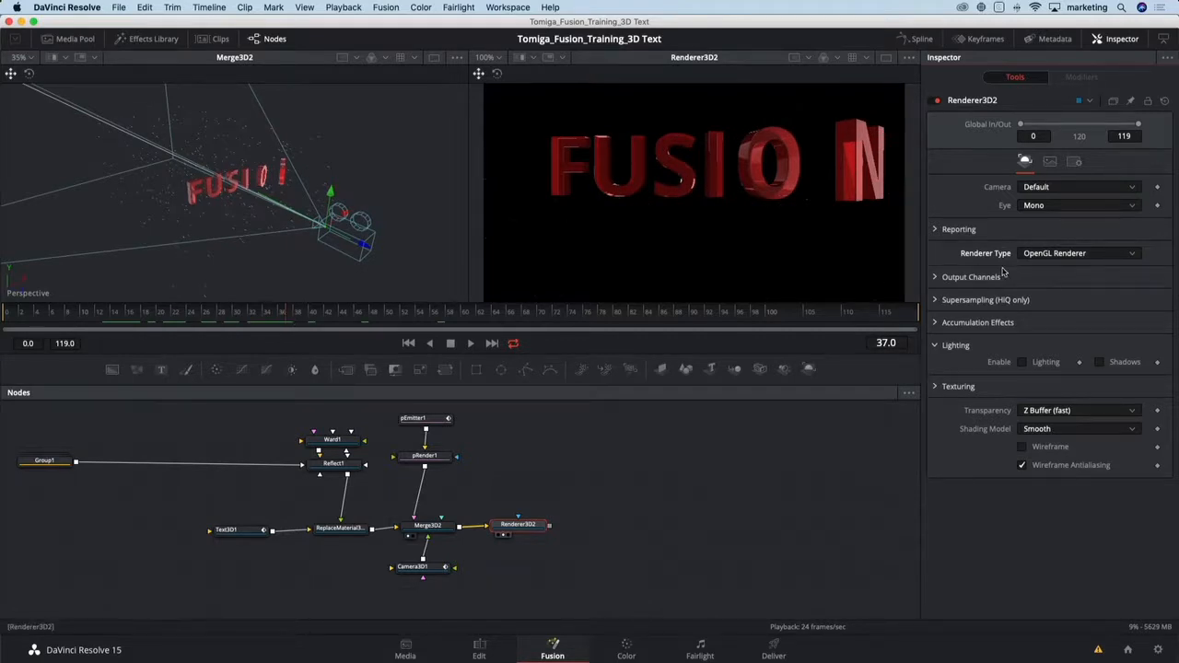
{"action": "left_click", "coordinate": [1074, 163]}
{"action": "left_click", "coordinate": [1040, 310]}
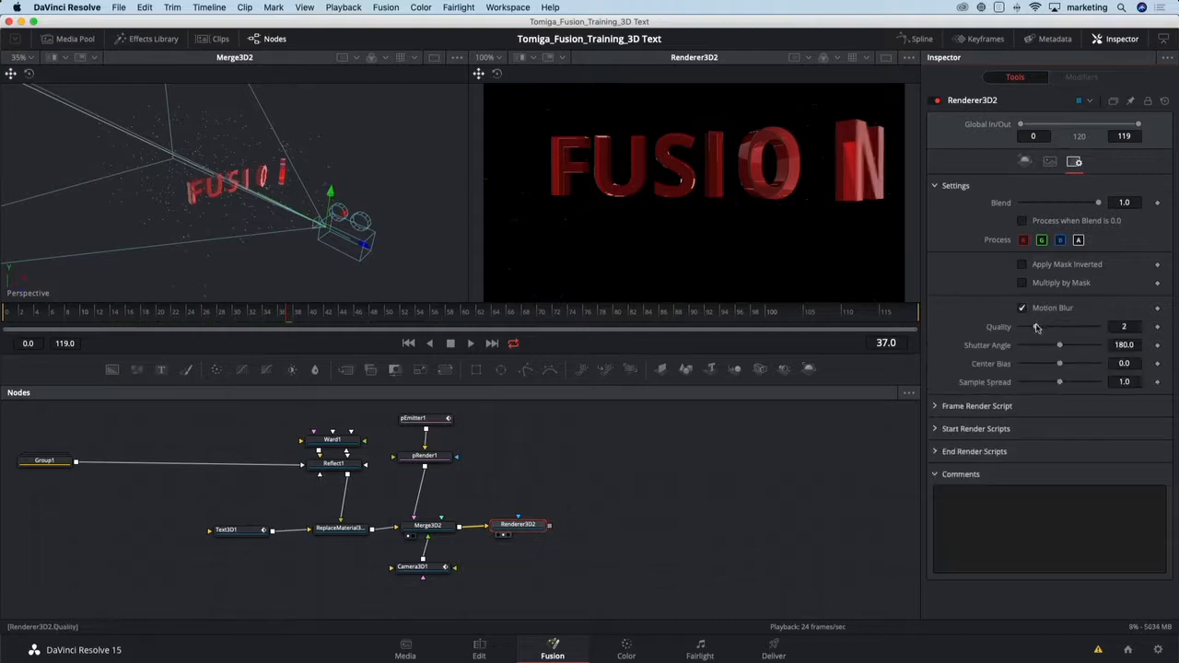
{"action": "left_click_drag", "start_coordinate": [1037, 328], "coordinate": [1076, 348]}
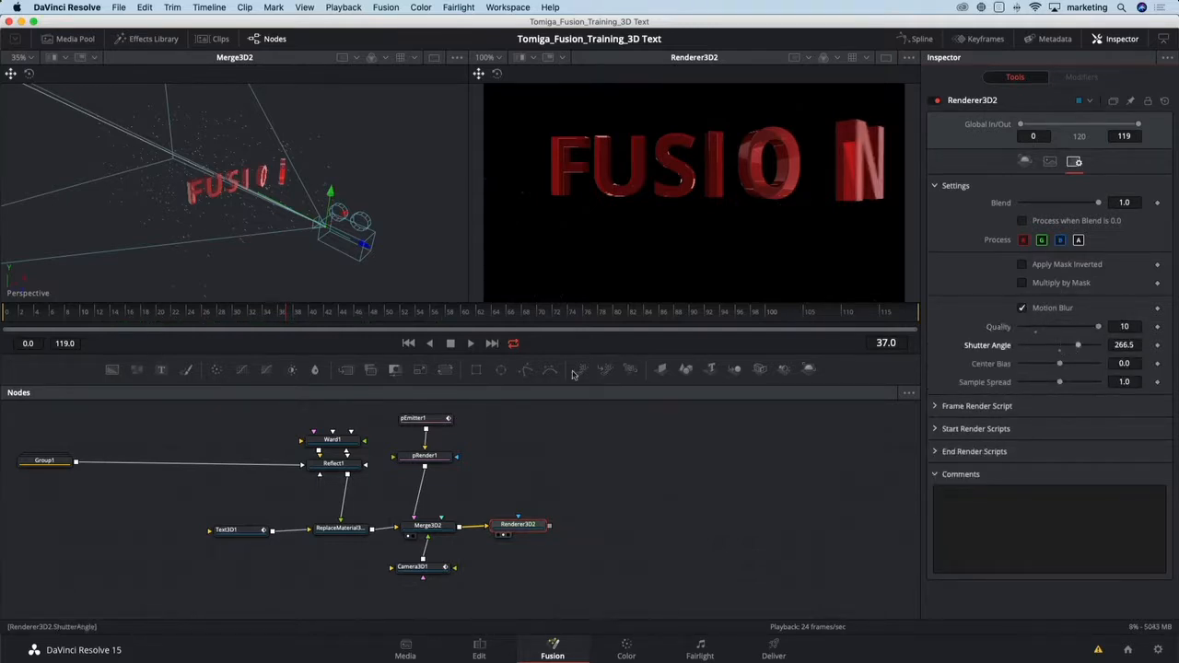
Check the motion-blurred render on early frames, play it back and stop at frame 31.
{"action": "left_click", "coordinate": [123, 314]}
{"action": "left_click_drag", "start_coordinate": [97, 321], "coordinate": [38, 320]}
{"action": "key", "text": "space"}
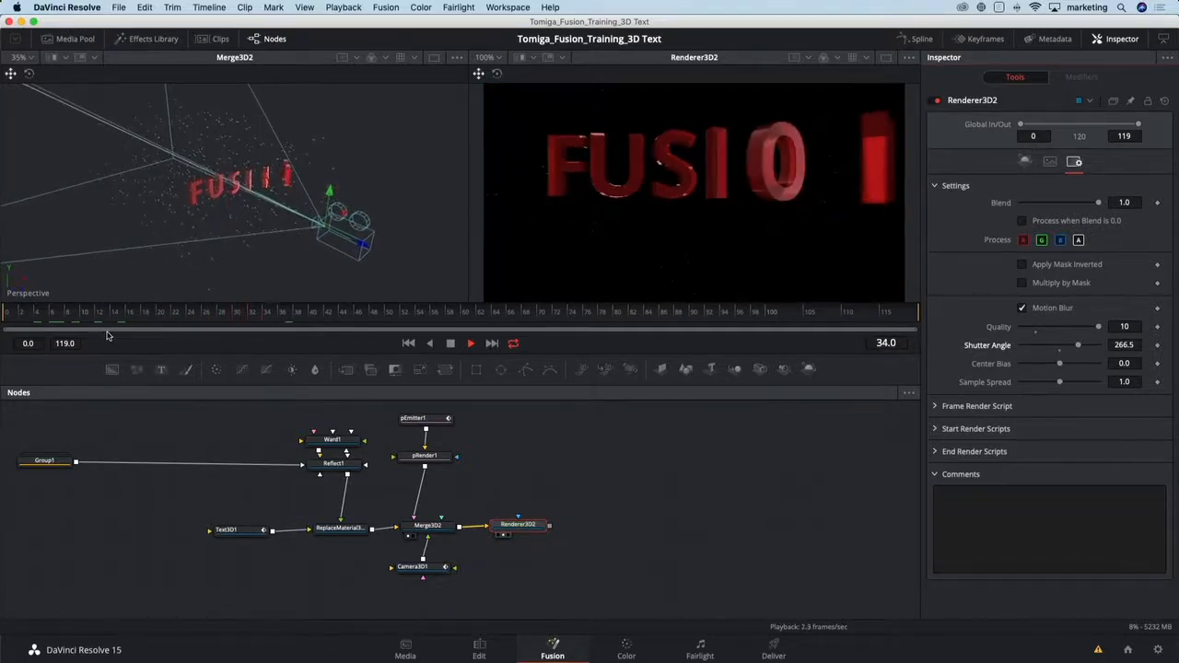
{"action": "left_click", "coordinate": [239, 315]}
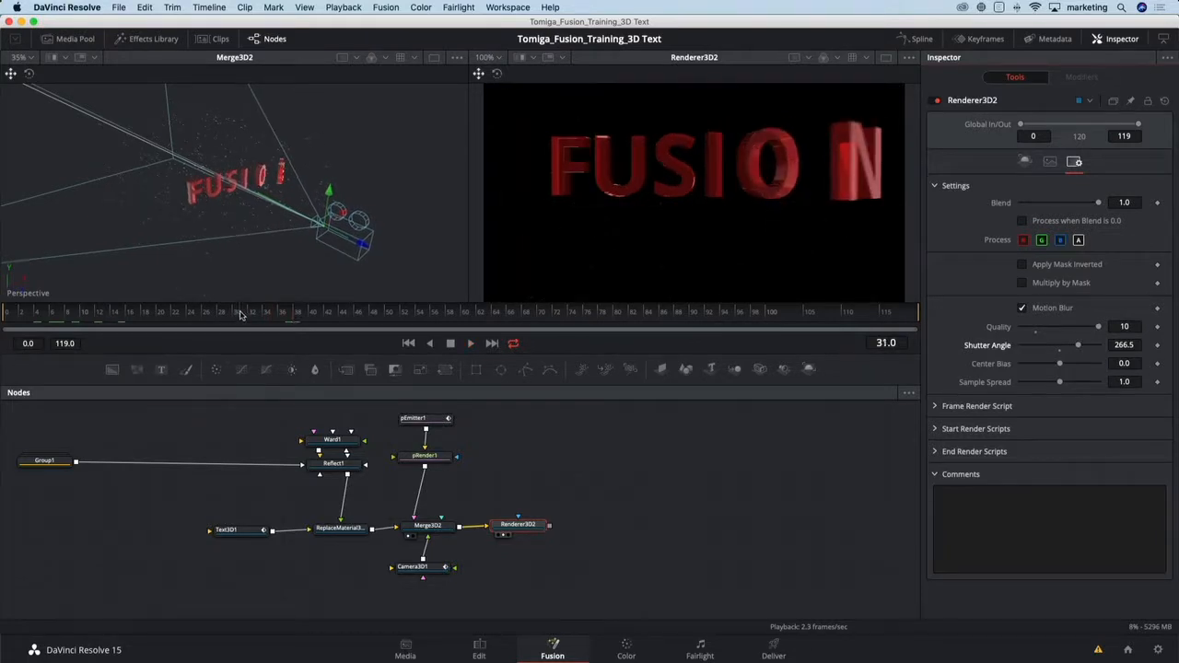
Remove Merge3D2 from its viewer and show Renderer3D2 alone in a single, taller viewer.
{"action": "left_click", "coordinate": [409, 538]}
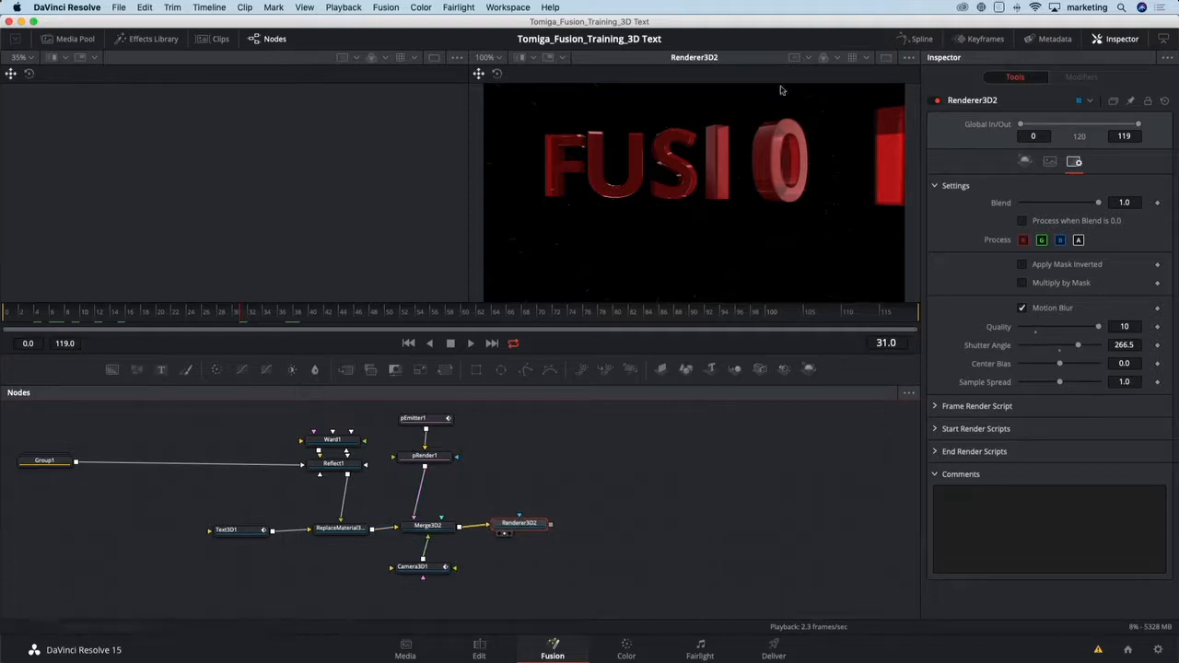
{"action": "left_click", "coordinate": [885, 59]}
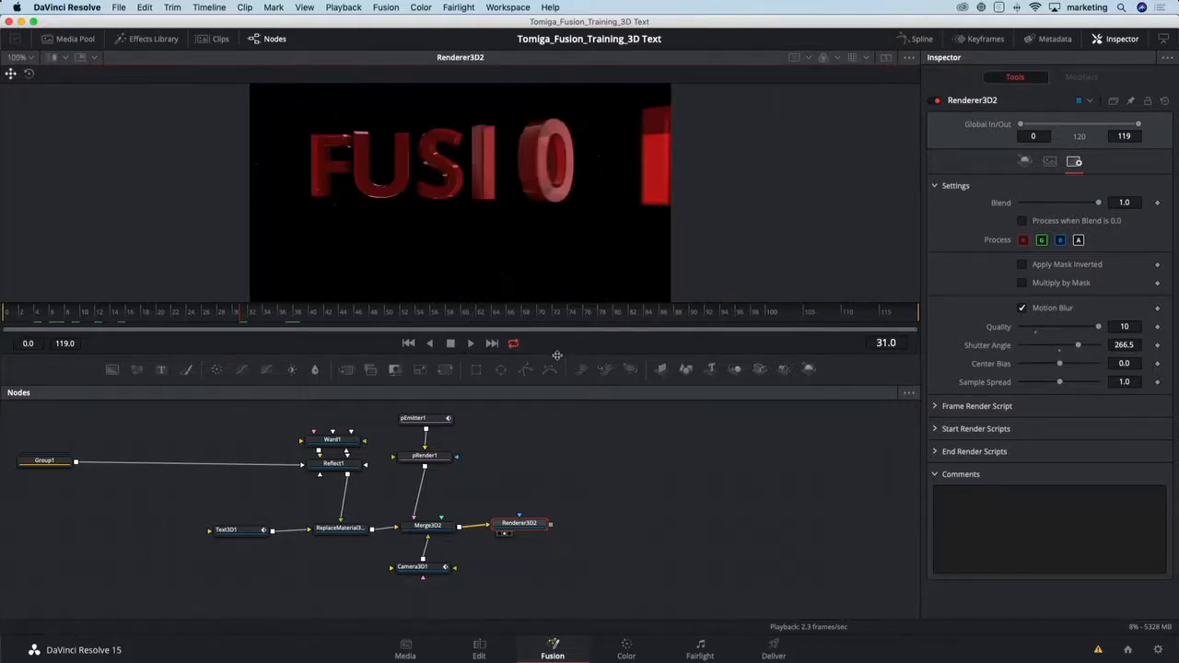
{"action": "left_click_drag", "start_coordinate": [557, 355], "coordinate": [564, 413]}
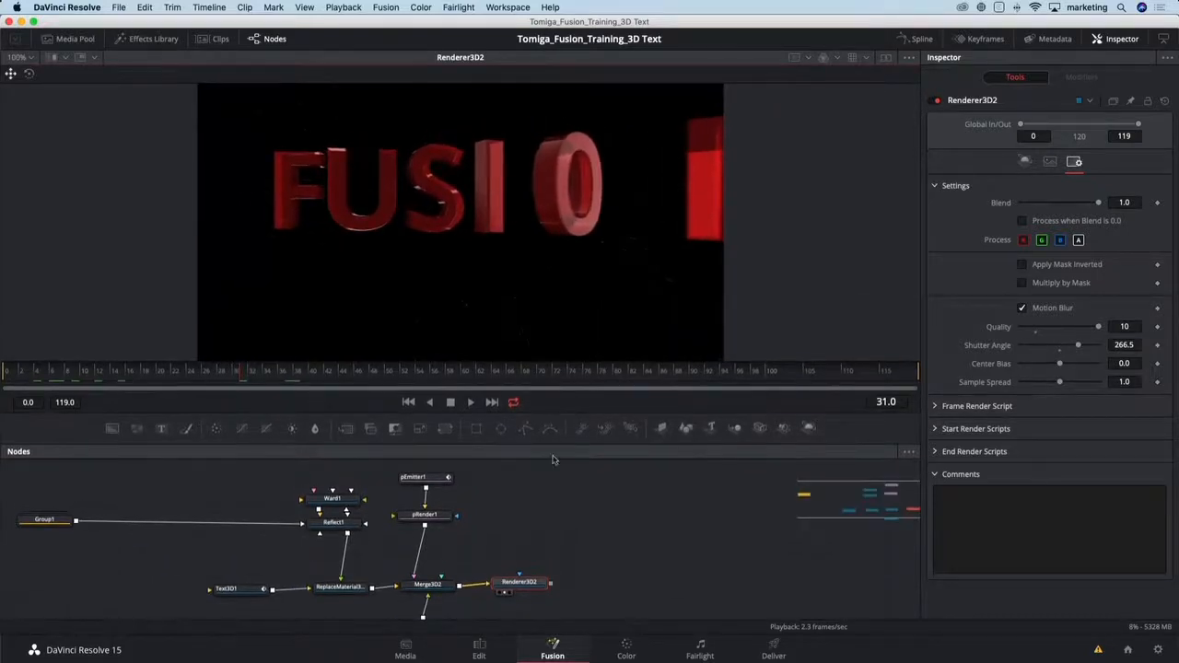
{"action": "scroll", "coordinate": [543, 554], "scroll_direction": "down", "scroll_amount": 3}
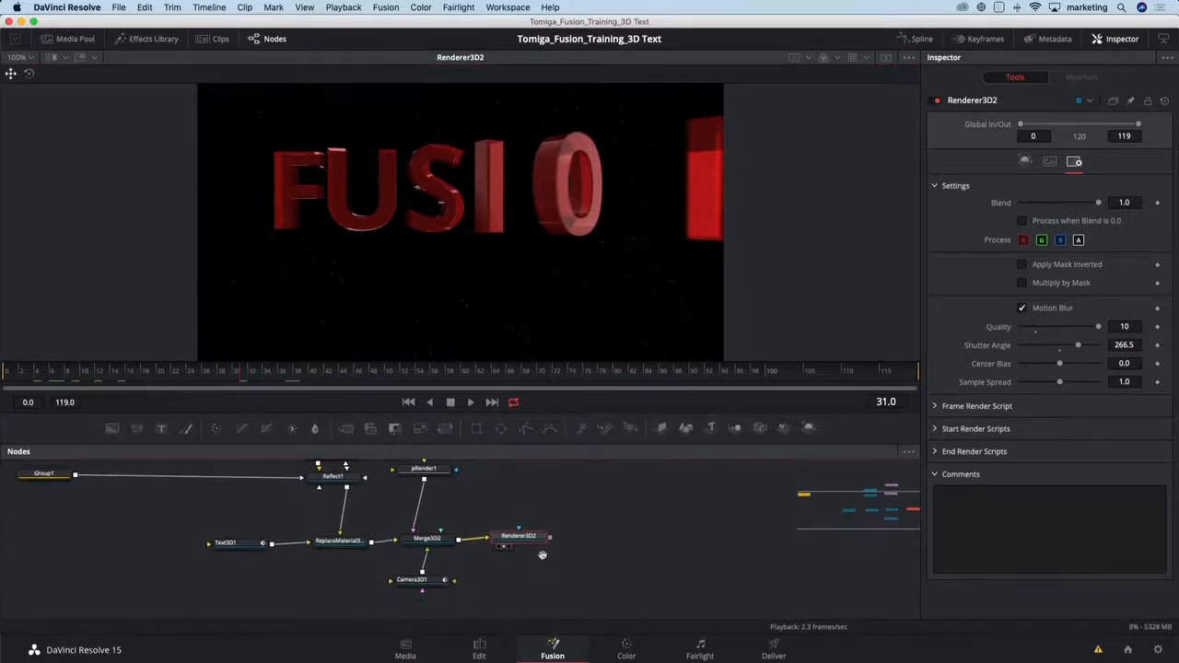
{"action": "scroll", "coordinate": [542, 554], "scroll_direction": "right", "scroll_amount": 5}
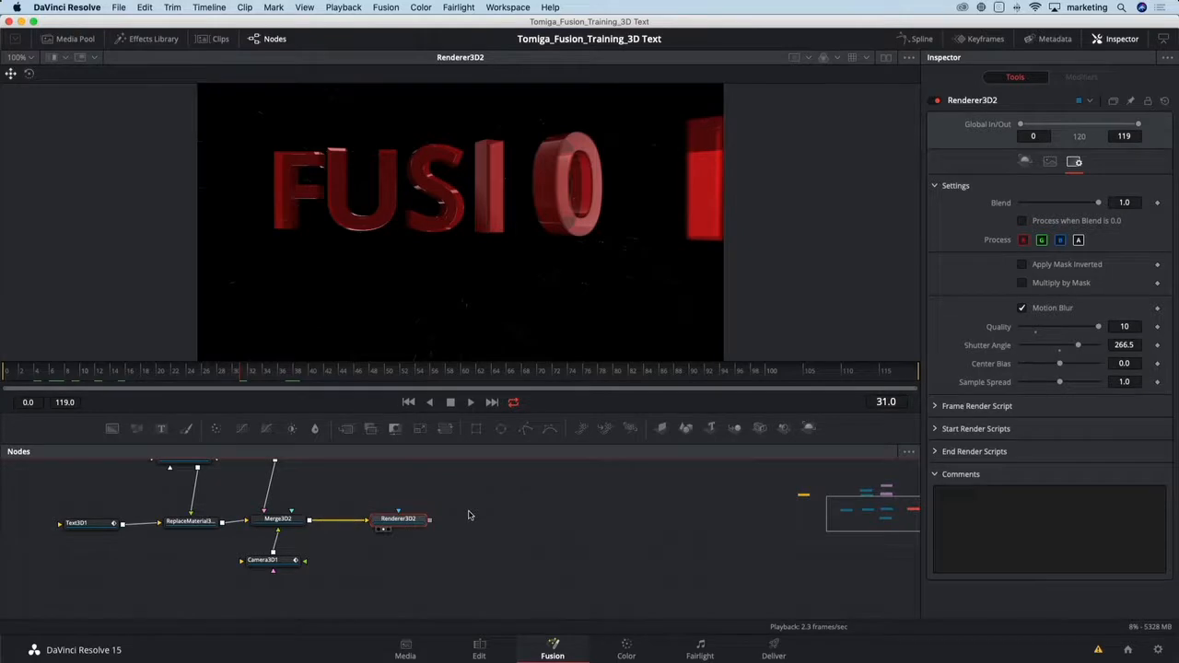
Add a Filter node after Renderer3D2, place it above the main row, view it and set its FilterType to Sobel.
{"action": "key", "text": "shift+space"}
{"action": "type", "text": "filt"}
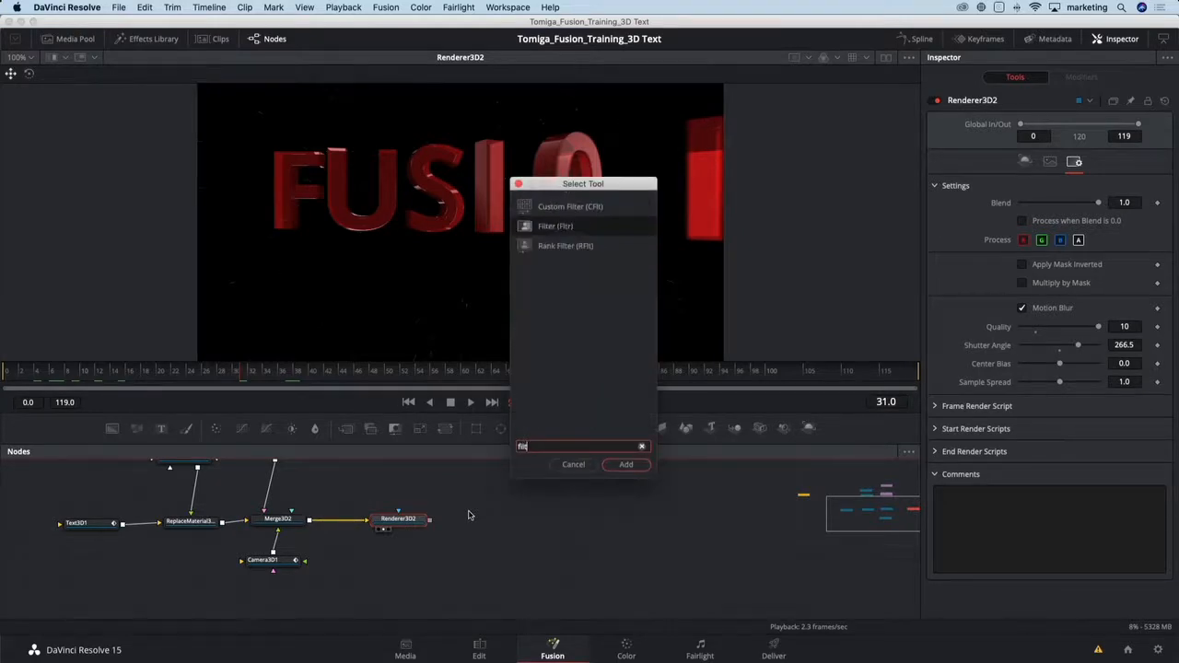
{"action": "key", "text": "Return"}
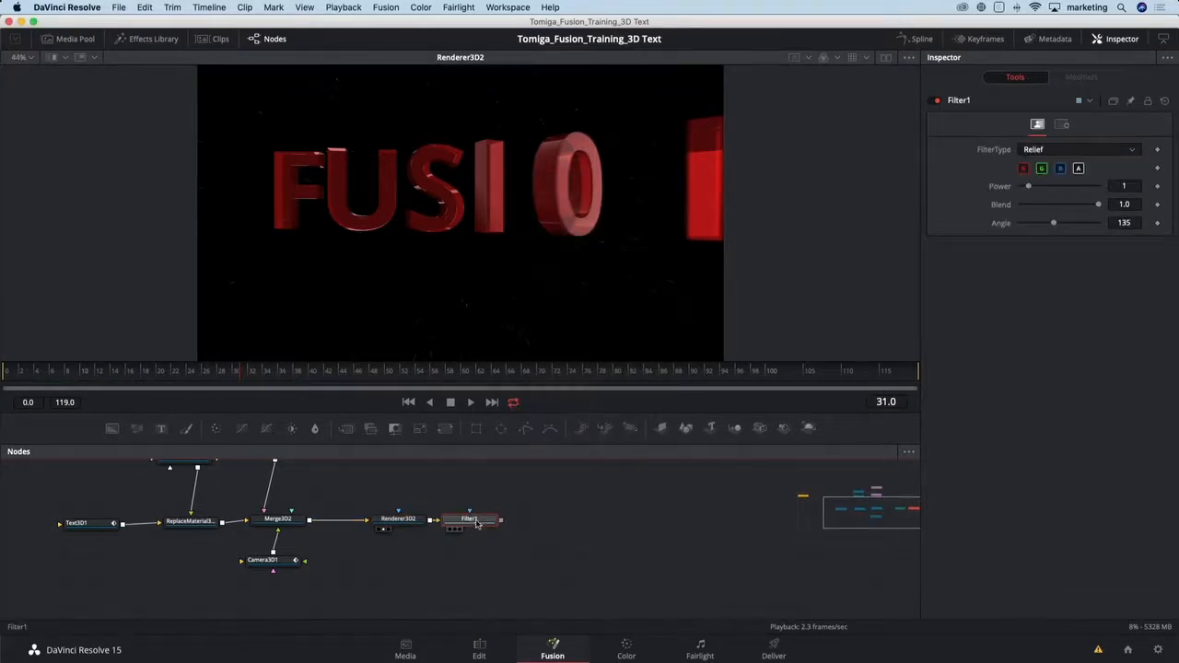
{"action": "left_click_drag", "start_coordinate": [477, 523], "coordinate": [500, 486]}
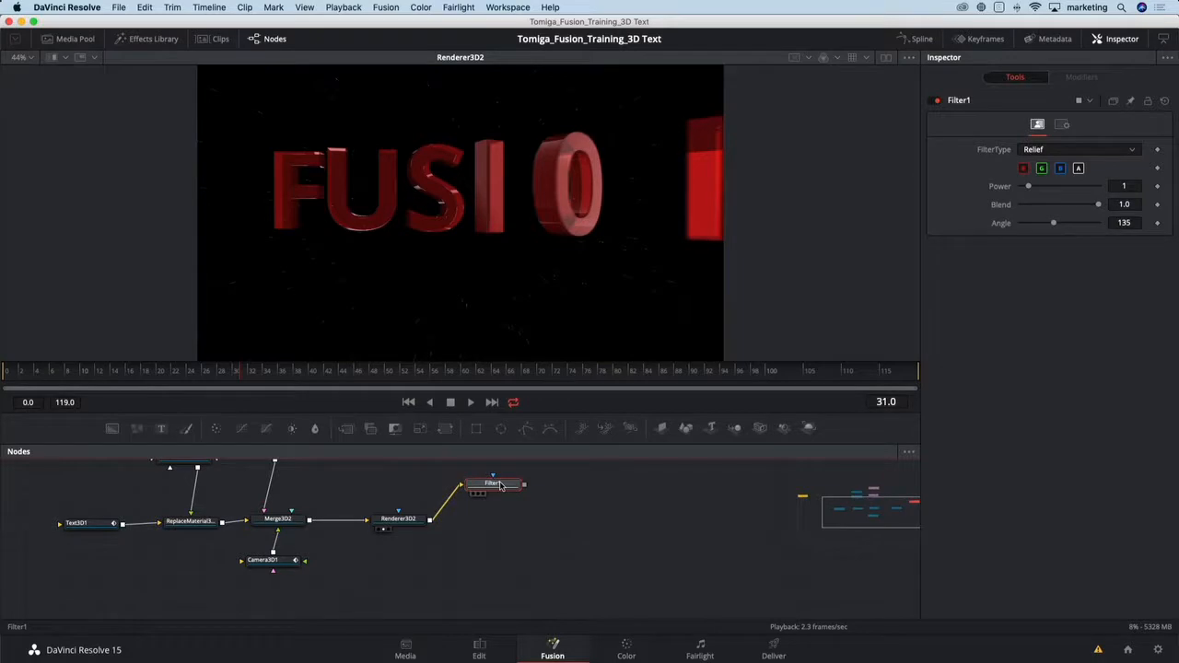
{"action": "key", "text": "1"}
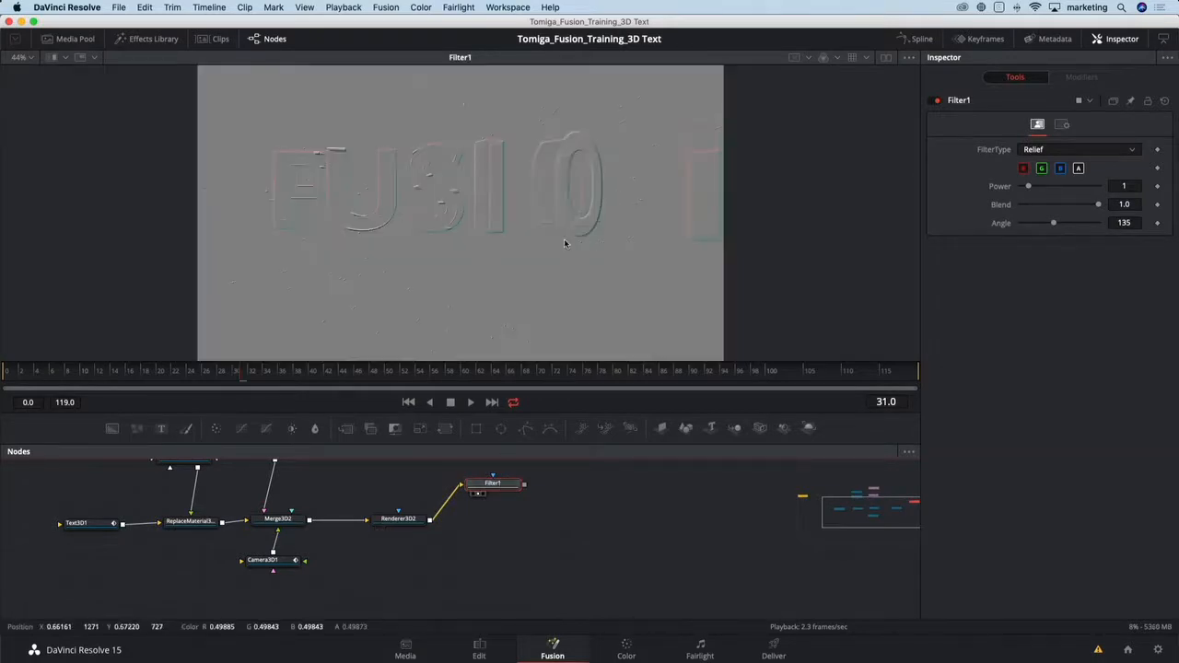
{"action": "left_click", "coordinate": [1054, 152]}
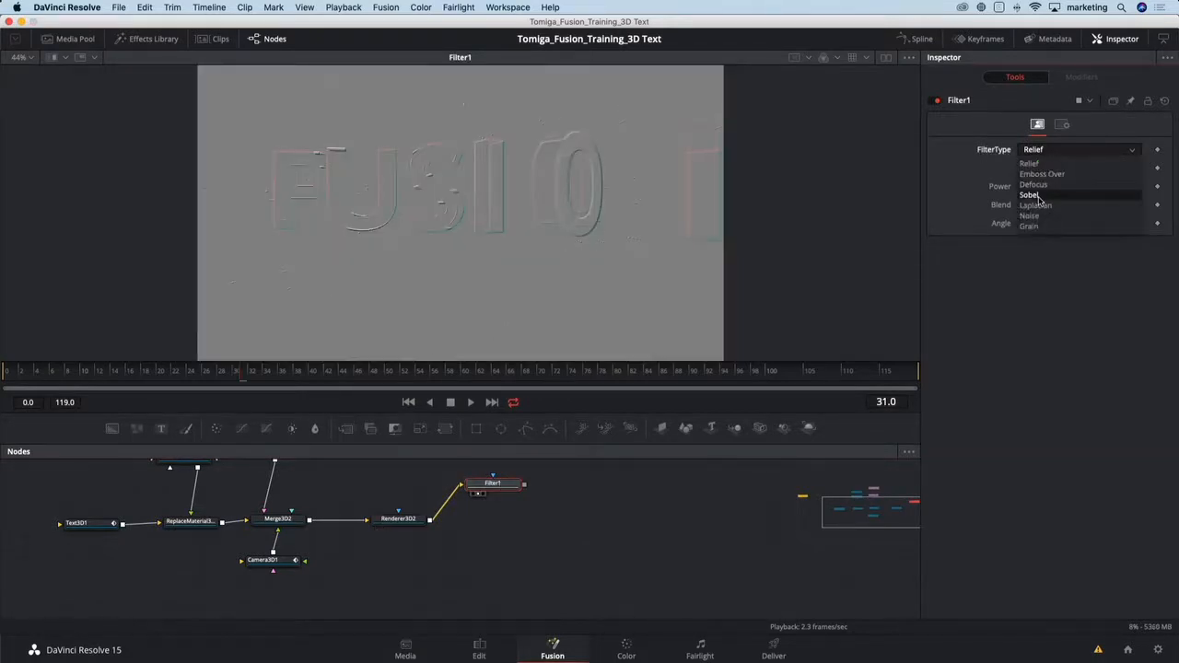
{"action": "left_click", "coordinate": [1039, 198]}
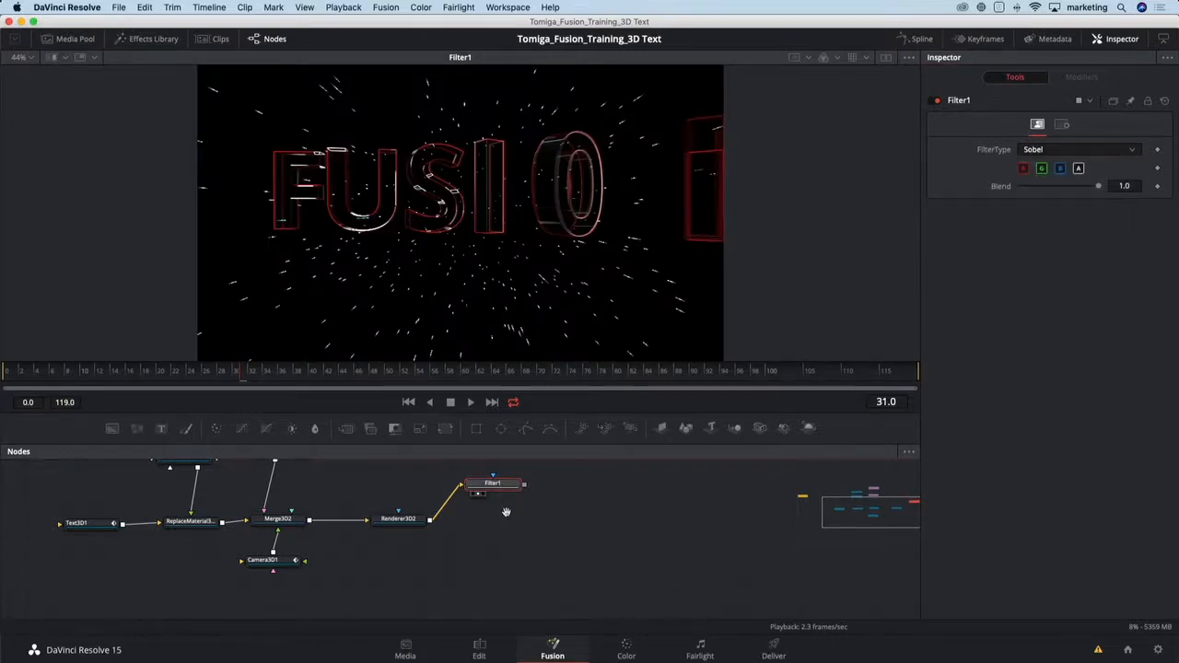
Merge the Sobel filter over Renderer3D2, and insert a Blur with Blur Size 1.3 between the filter and the merge.
{"action": "scroll", "coordinate": [508, 514], "scroll_direction": "up", "scroll_amount": 2}
{"action": "left_click_drag", "start_coordinate": [513, 522], "coordinate": [442, 563]}
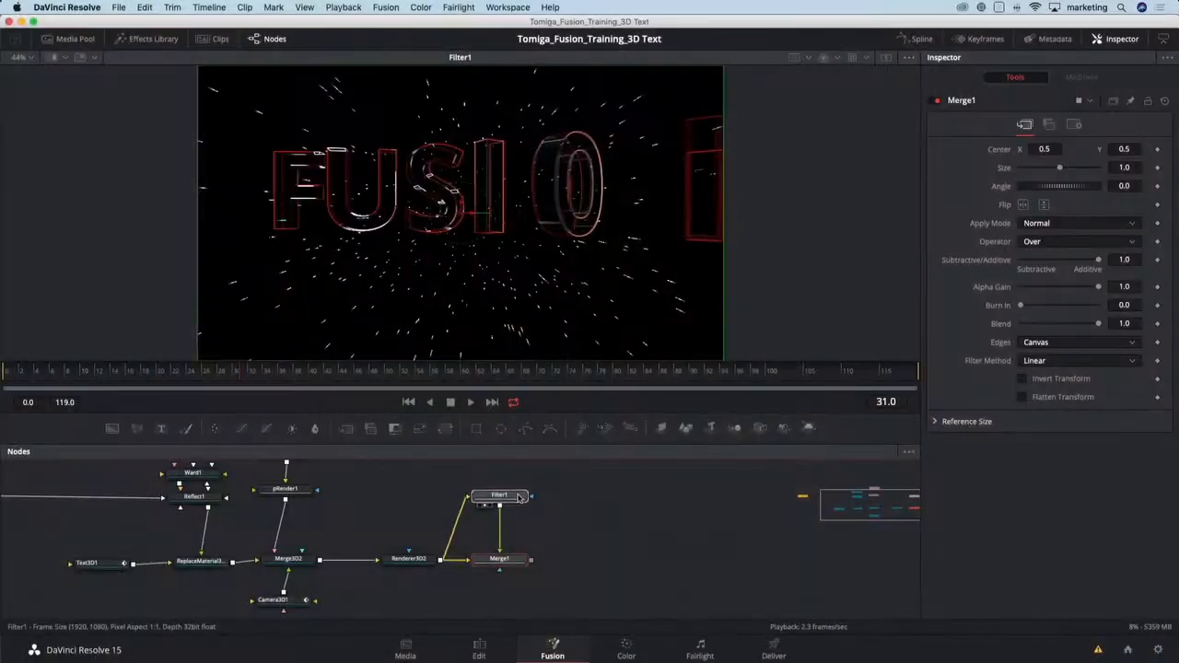
{"action": "left_click", "coordinate": [518, 490]}
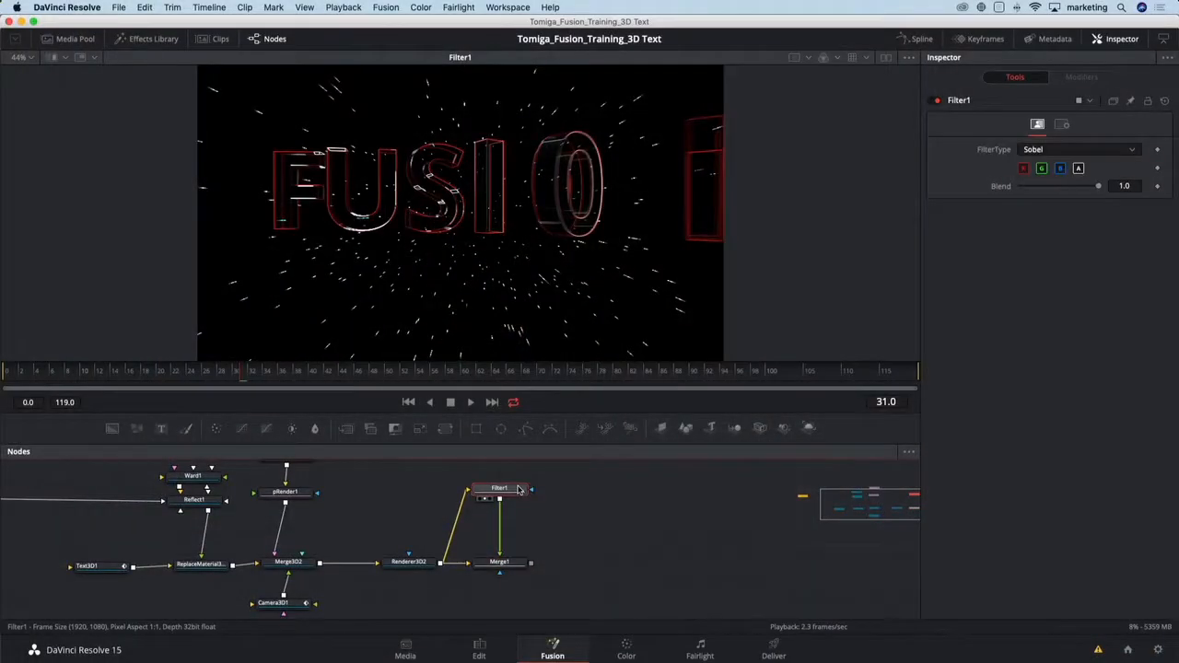
{"action": "mouse_move", "coordinate": [524, 495]}
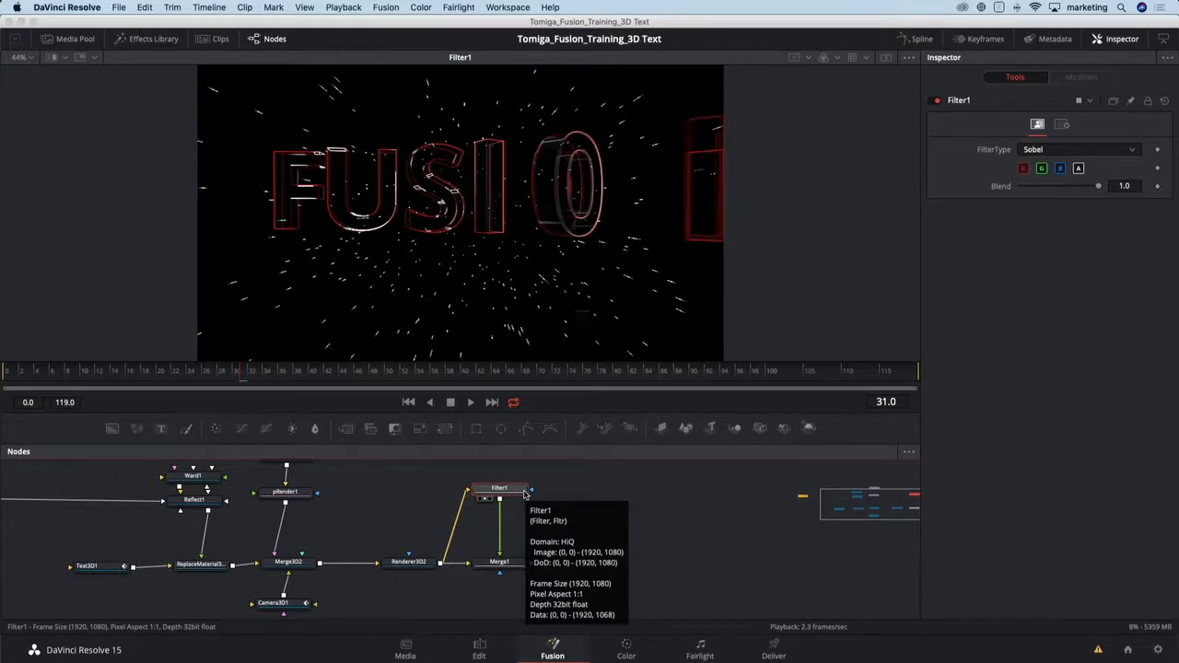
{"action": "key", "text": "shift+space"}
{"action": "type", "text": "blur"}
{"action": "key", "text": "Return"}
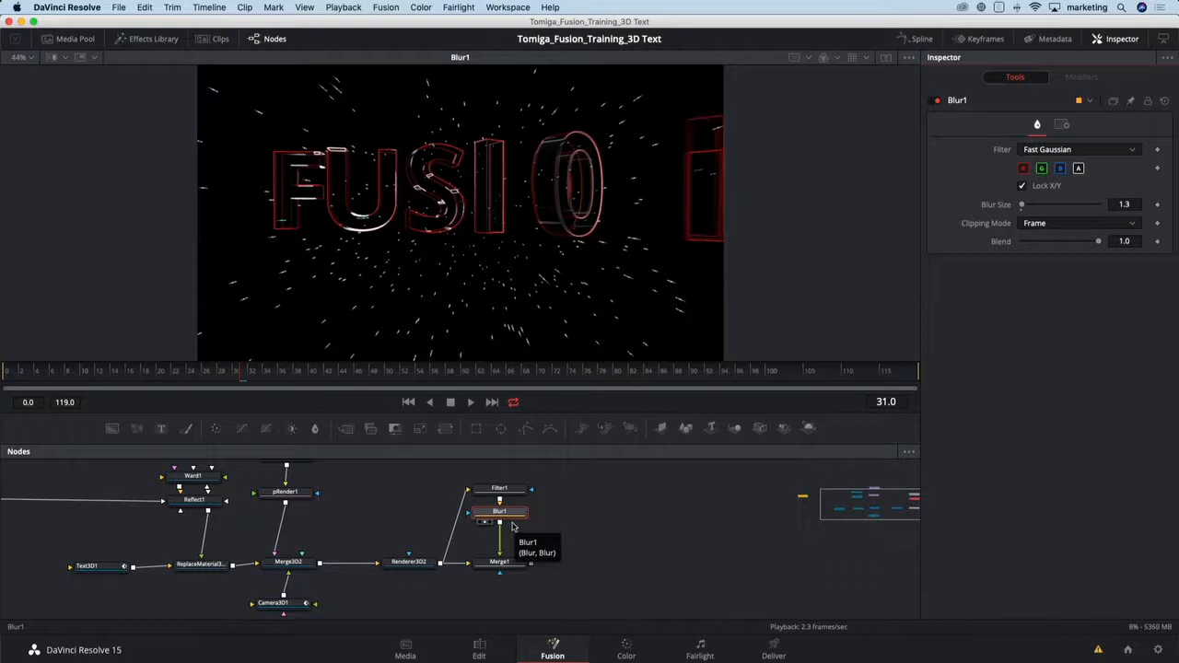
Compare the Merge1 output with the plain Renderer3D2 output in the viewer, ending on Merge1.
{"action": "left_click", "coordinate": [512, 563]}
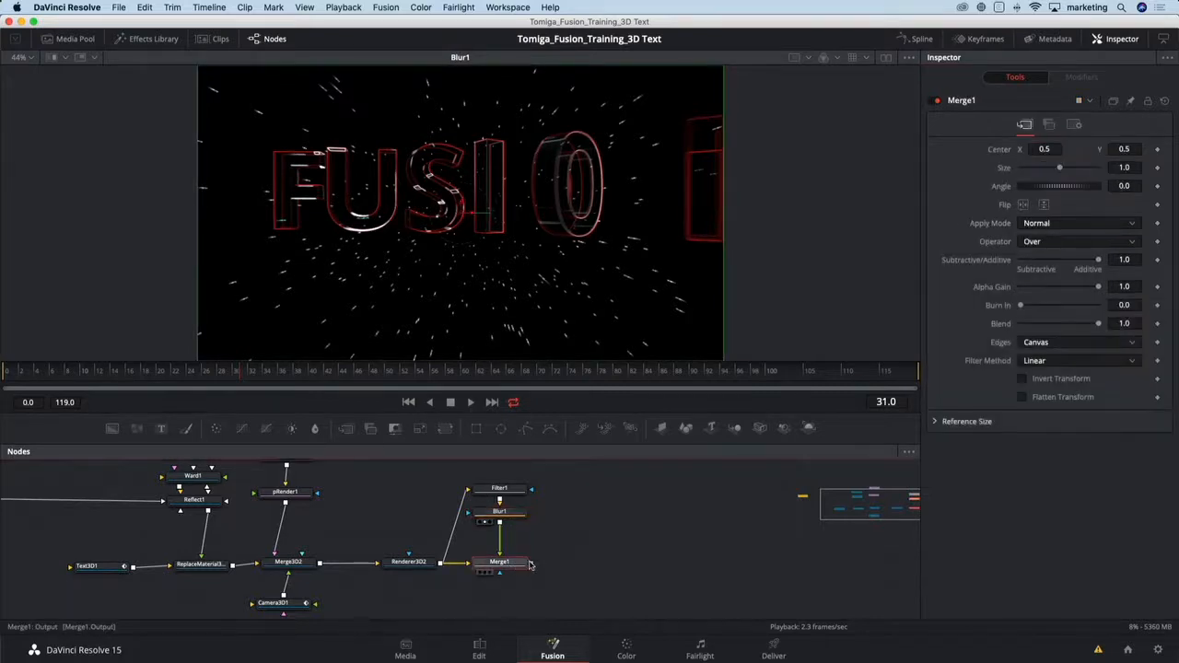
{"action": "key", "text": "1"}
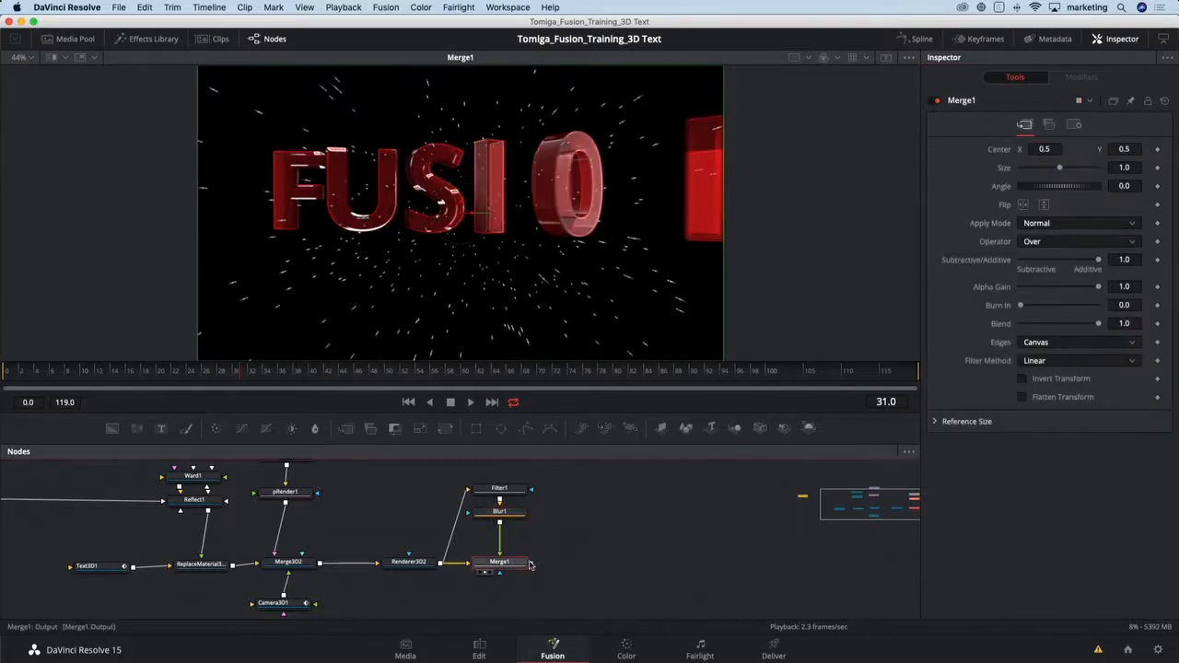
{"action": "left_click", "coordinate": [409, 563]}
{"action": "key", "text": "1"}
{"action": "left_click", "coordinate": [504, 564]}
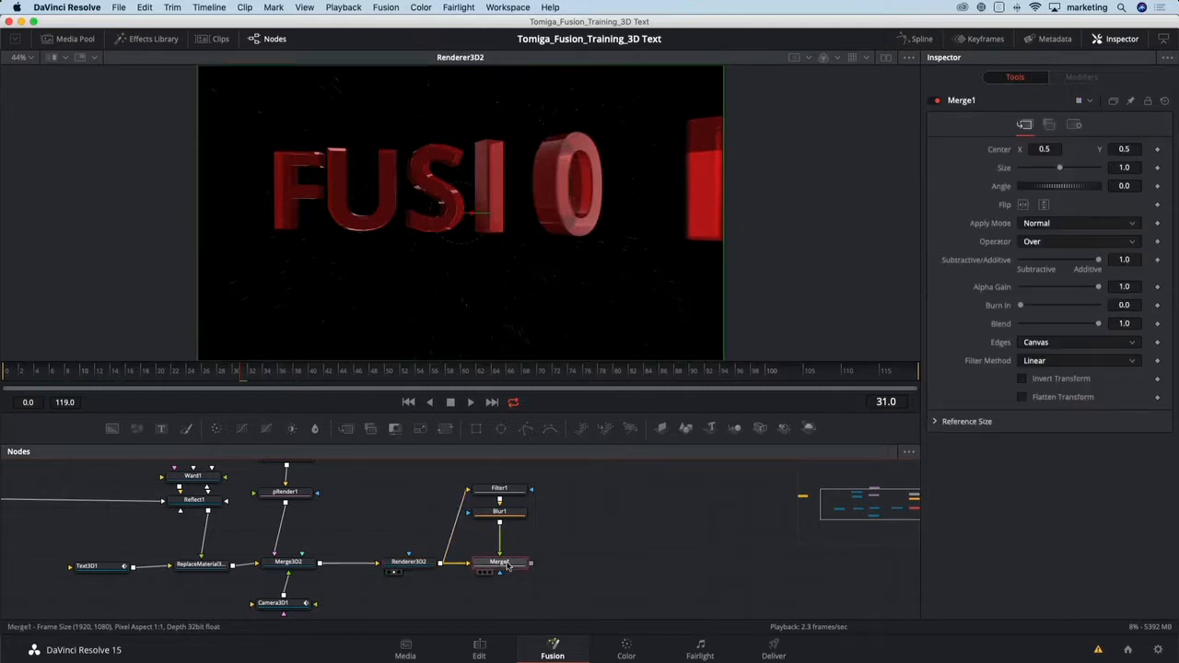
{"action": "key", "text": "1"}
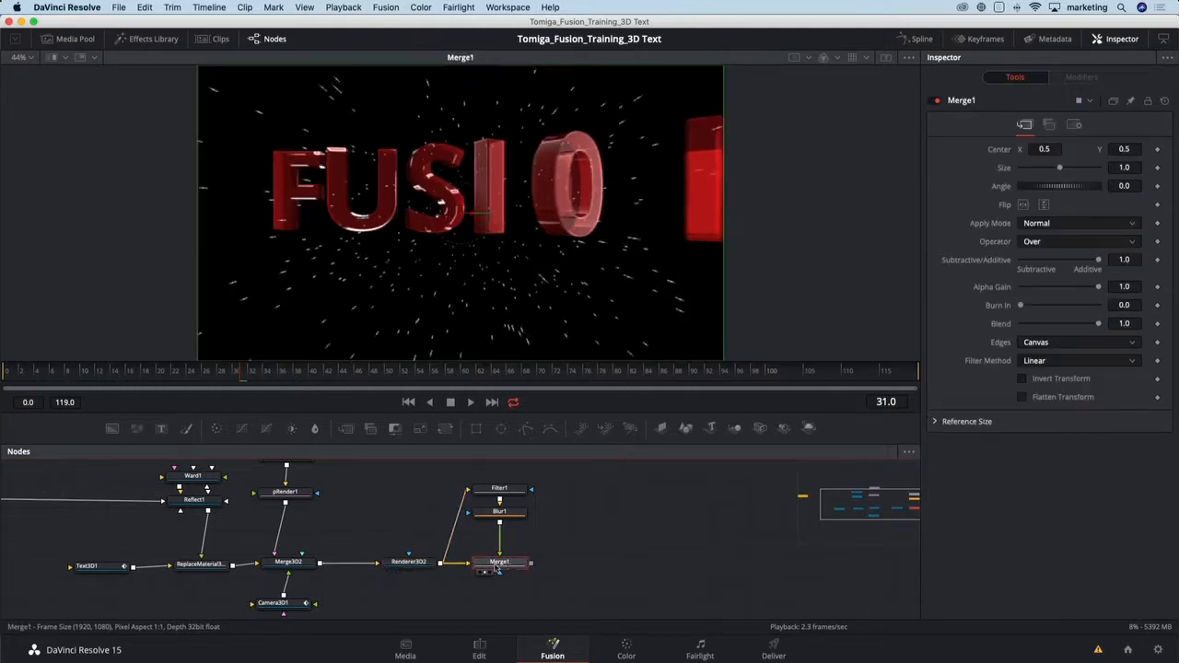
{"action": "left_click", "coordinate": [409, 562]}
{"action": "key", "text": "1"}
{"action": "left_click", "coordinate": [485, 564]}
{"action": "key", "text": "1"}
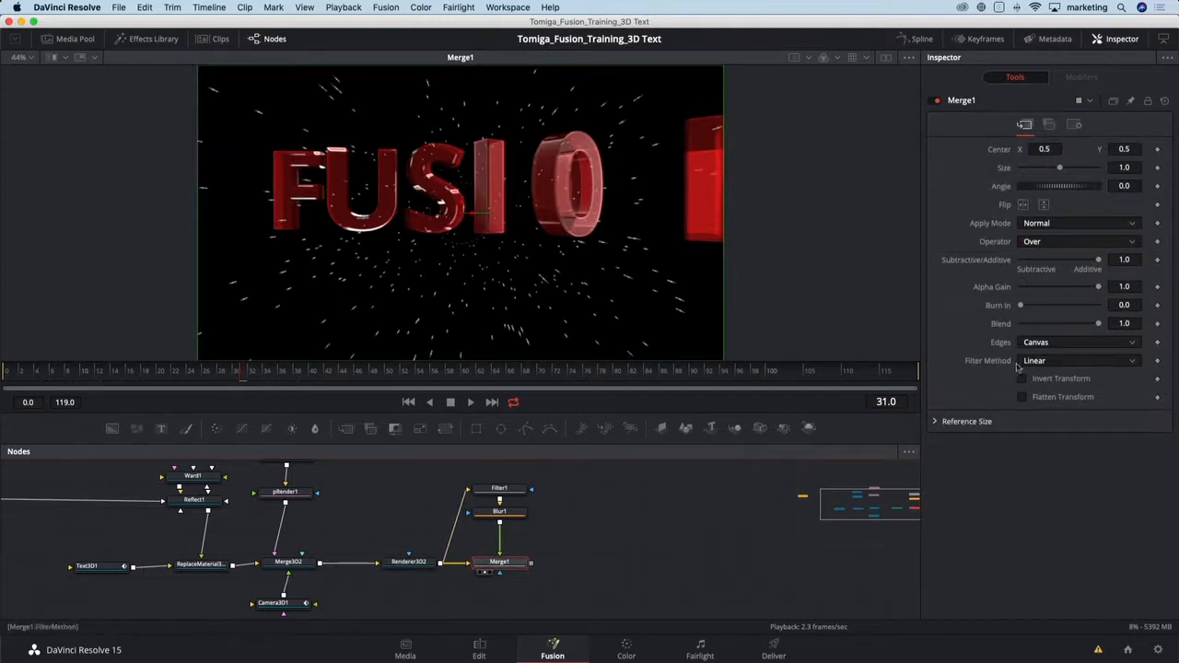
Set Merge1's Blend to 0.654 and Alpha Gain to 0.795, and go to frame 49.
{"action": "left_click_drag", "start_coordinate": [1098, 324], "coordinate": [1071, 326]}
{"action": "left_click_drag", "start_coordinate": [1098, 287], "coordinate": [1082, 290]}
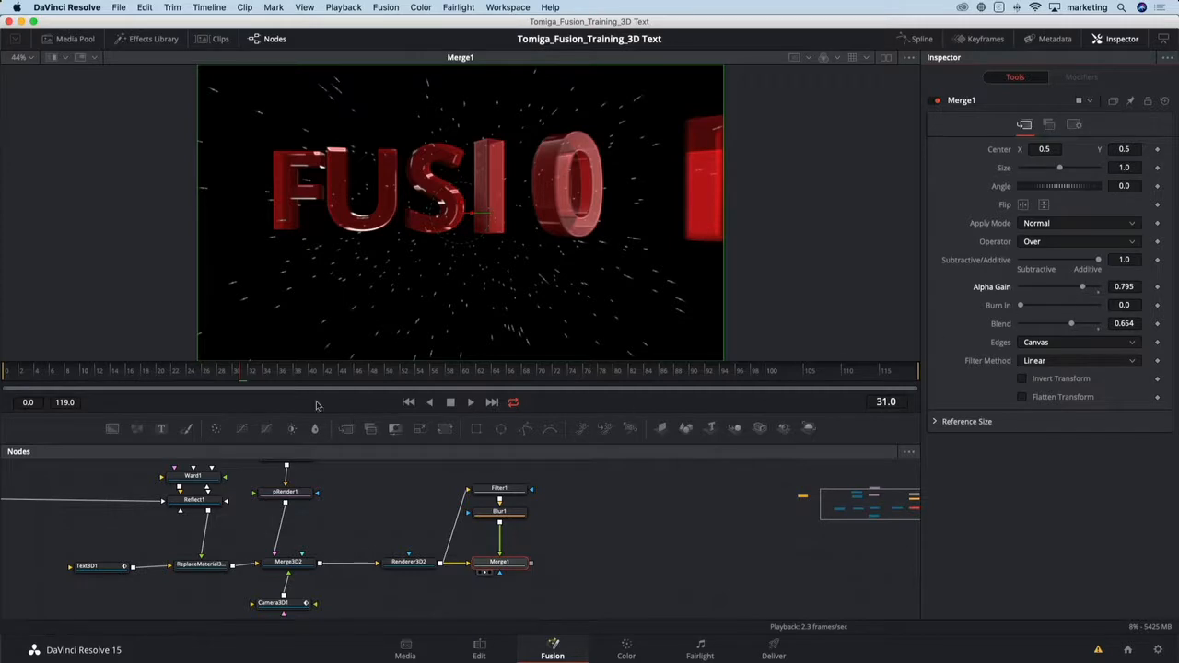
{"action": "left_click", "coordinate": [343, 376]}
{"action": "left_click", "coordinate": [383, 373]}
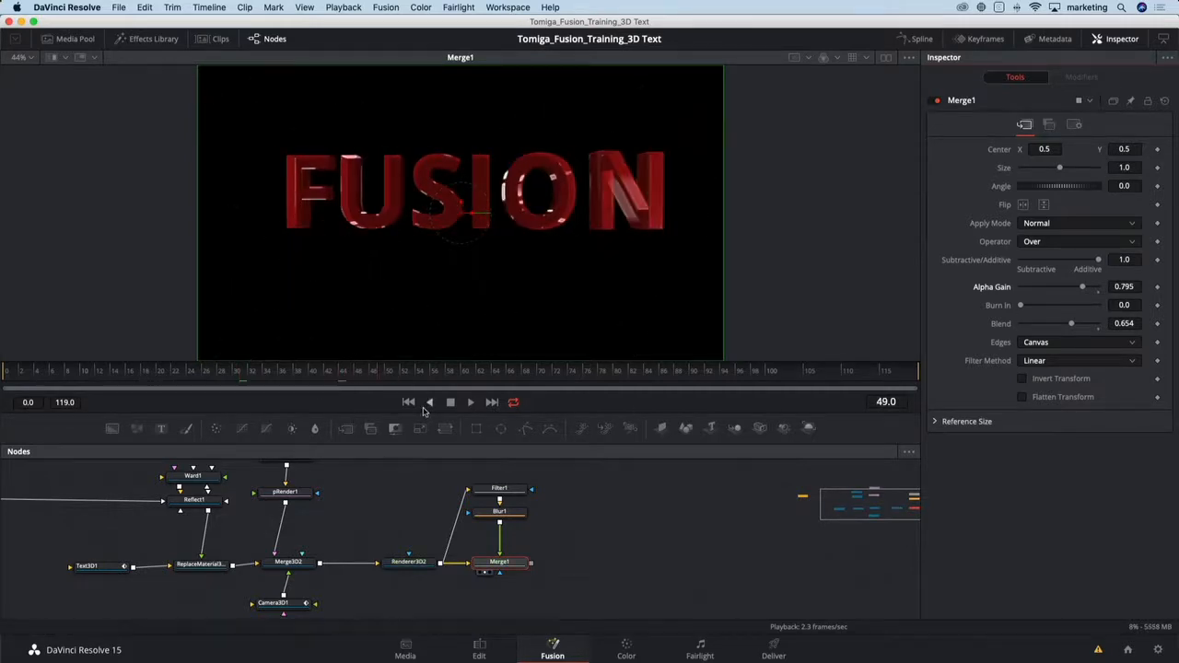
At frame 49, compare Renderer3D2 with the softened edge highlights of Merge1, ending on Merge1 in the viewer.
{"action": "left_click", "coordinate": [408, 562]}
{"action": "key", "text": "1"}
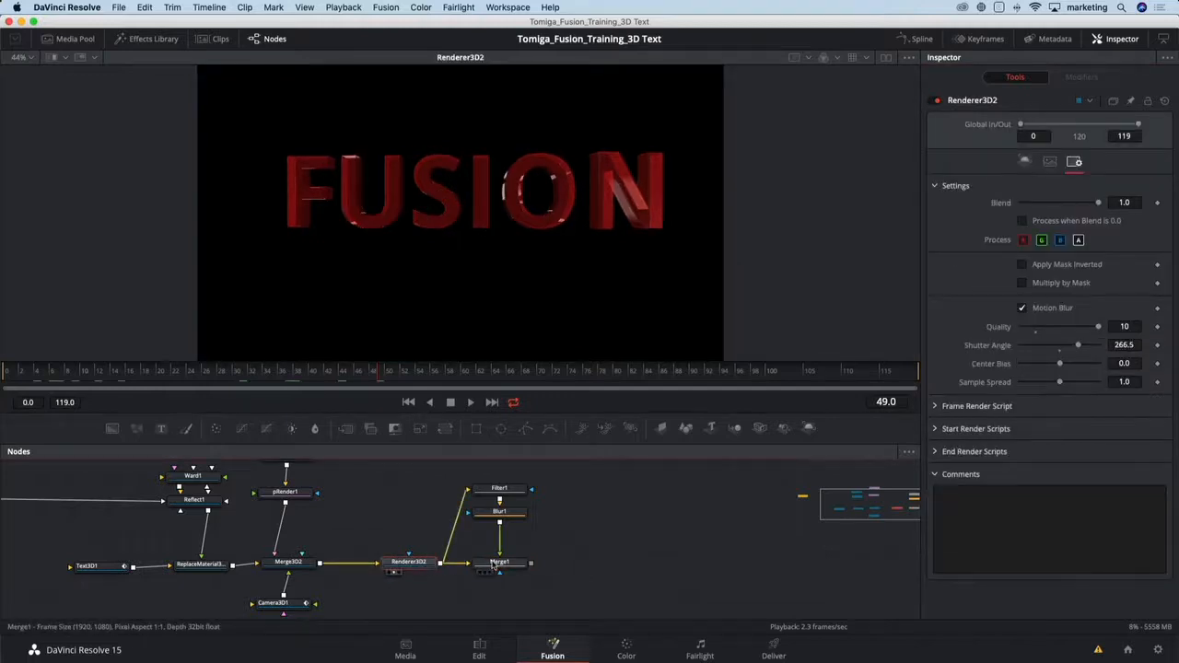
{"action": "left_click", "coordinate": [495, 567]}
{"action": "key", "text": "1"}
{"action": "left_click", "coordinate": [408, 562]}
{"action": "key", "text": "1"}
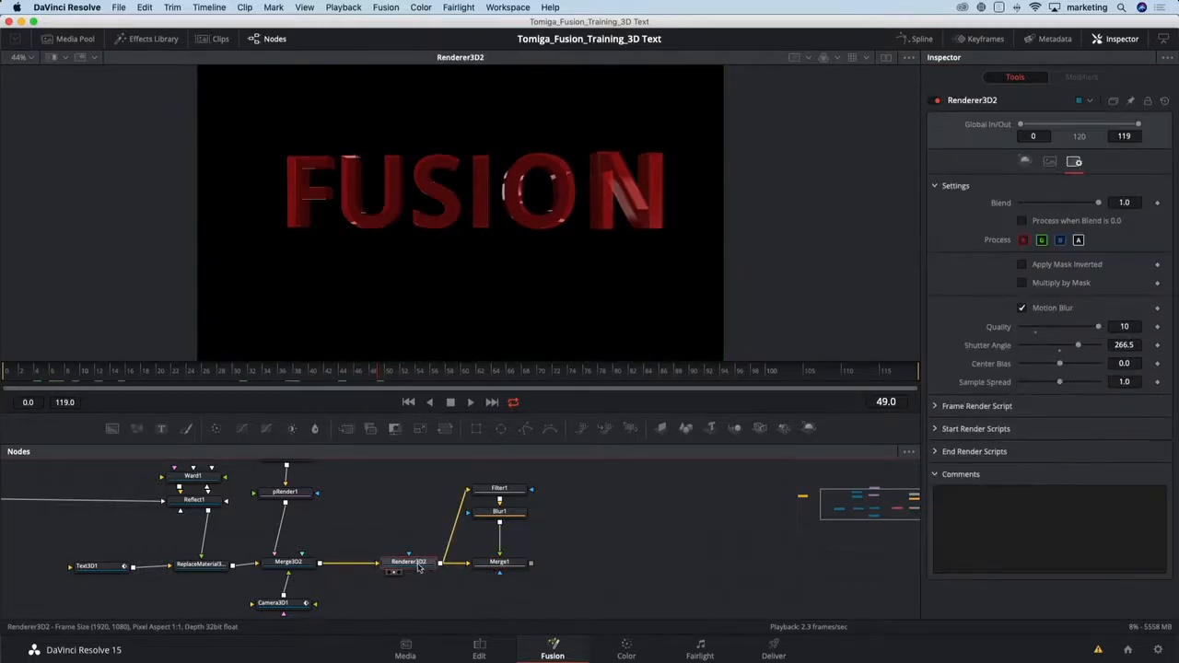
{"action": "left_click", "coordinate": [487, 565]}
{"action": "key", "text": "1"}
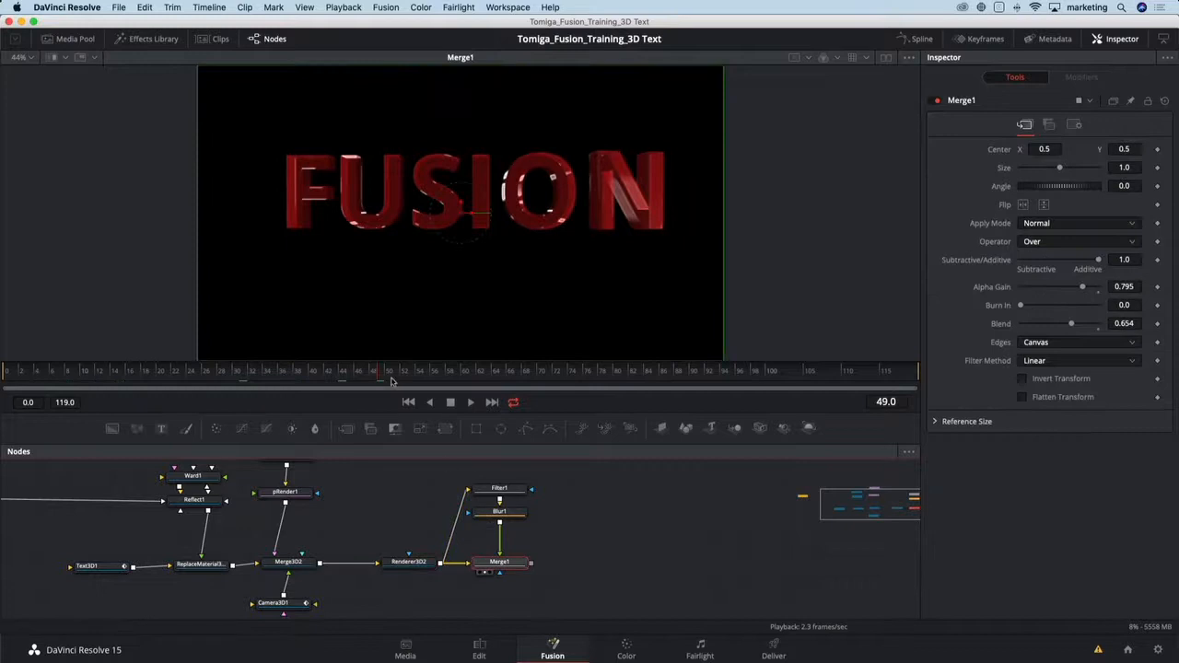
Go to frame 59 and set the Lifespan of pEmitter1 to 94.
{"action": "left_click_drag", "start_coordinate": [392, 379], "coordinate": [455, 370]}
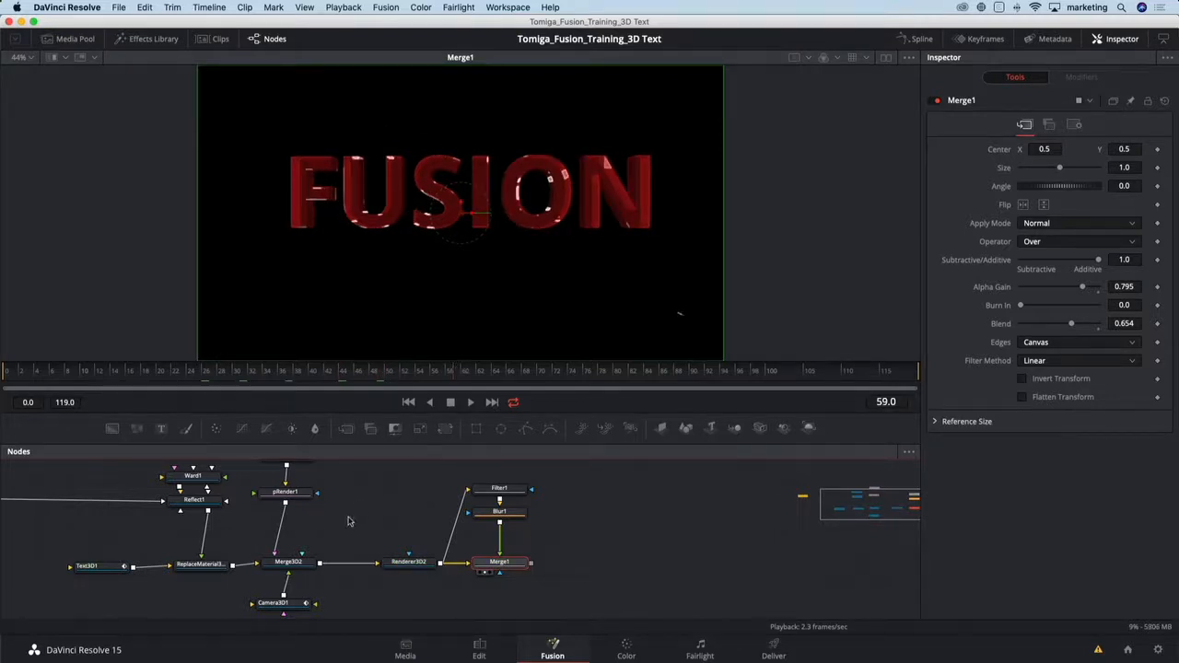
{"action": "scroll", "coordinate": [349, 516], "scroll_direction": "up", "scroll_amount": 3}
{"action": "left_click", "coordinate": [297, 488]}
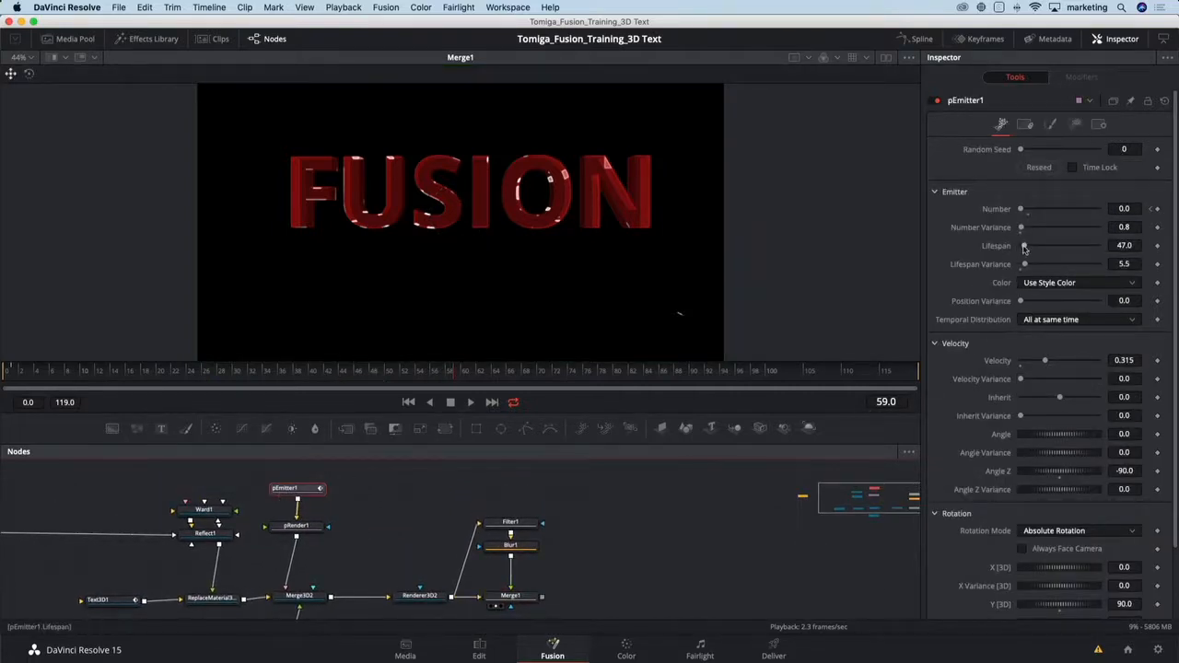
{"action": "left_click_drag", "start_coordinate": [1024, 247], "coordinate": [1027, 248]}
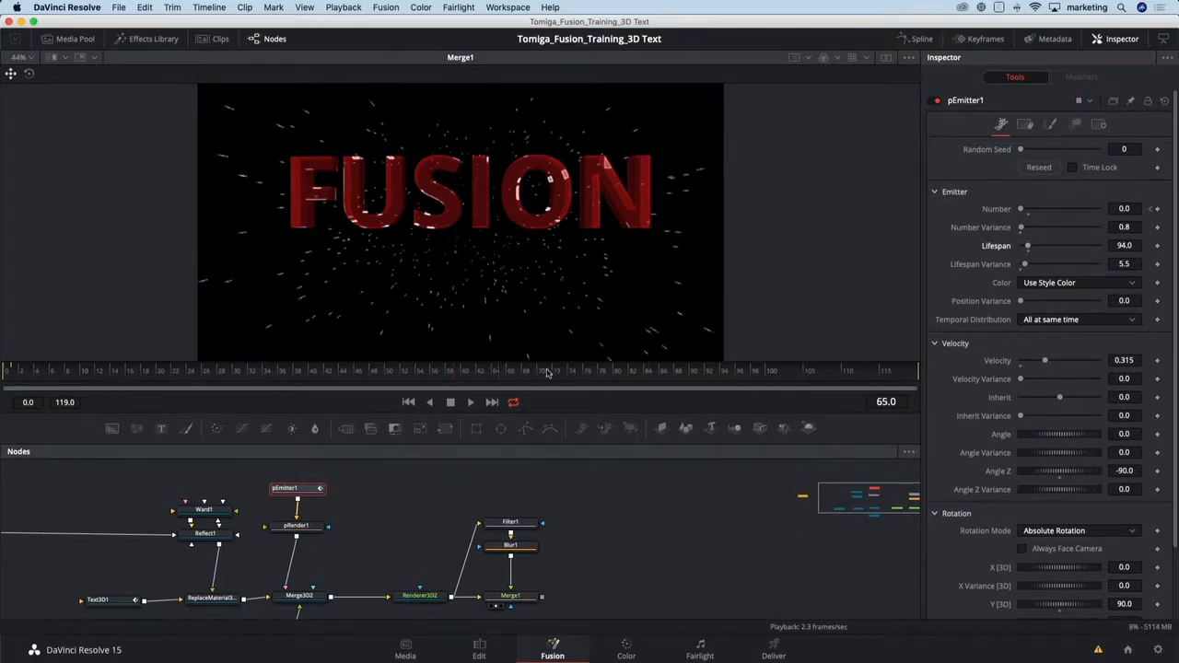
Check the particles around the title on successive later frames, stopping at frame 95.
{"action": "left_click", "coordinate": [570, 371]}
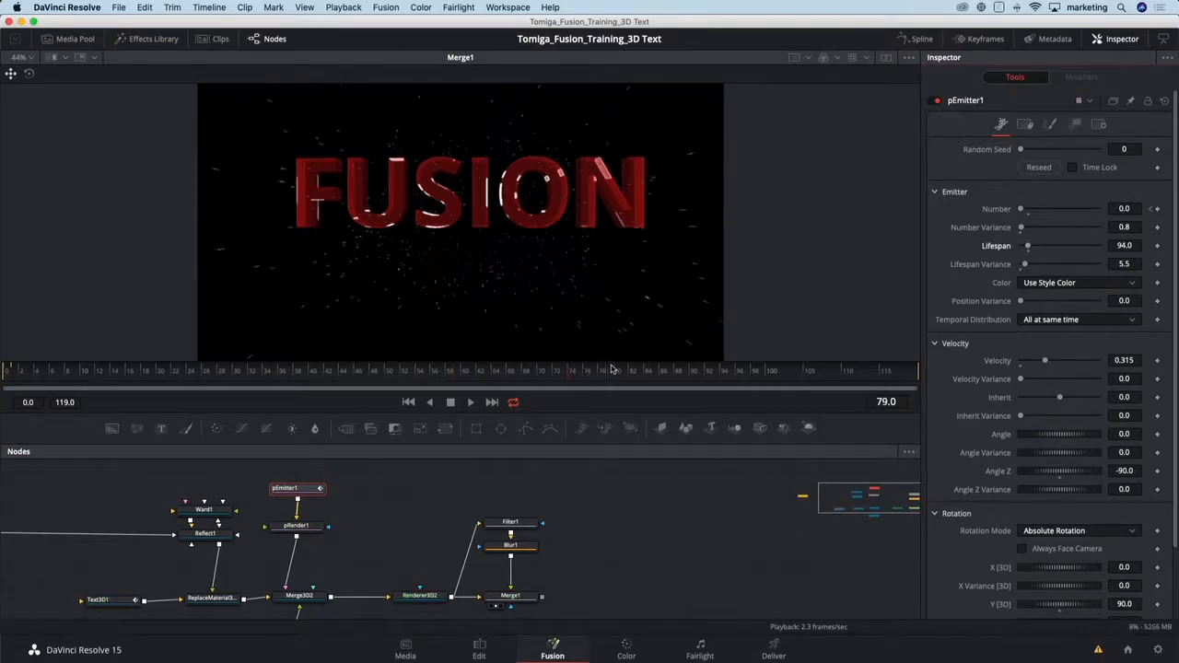
{"action": "left_click", "coordinate": [678, 371]}
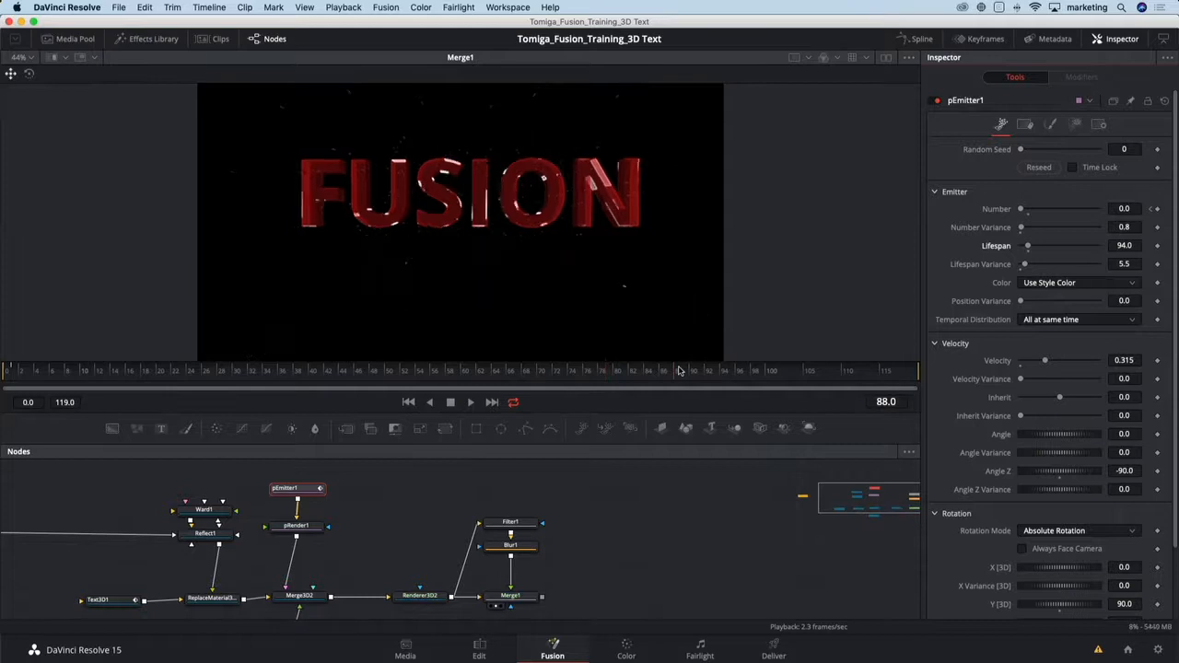
{"action": "left_click", "coordinate": [709, 369]}
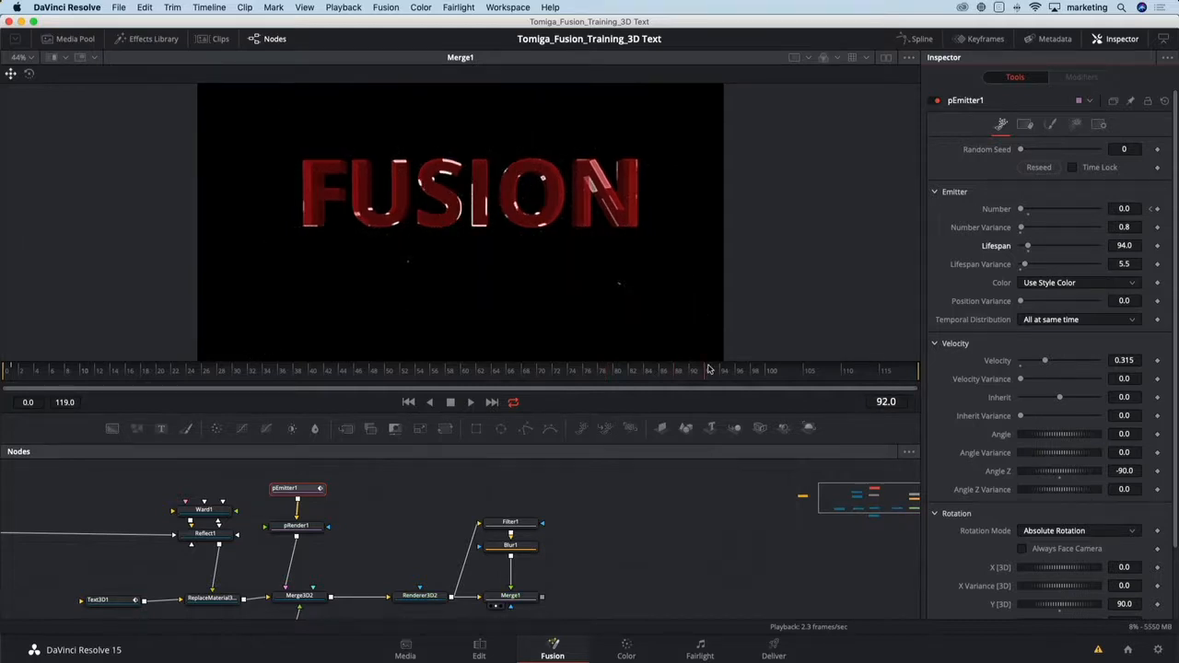
{"action": "left_click", "coordinate": [736, 371]}
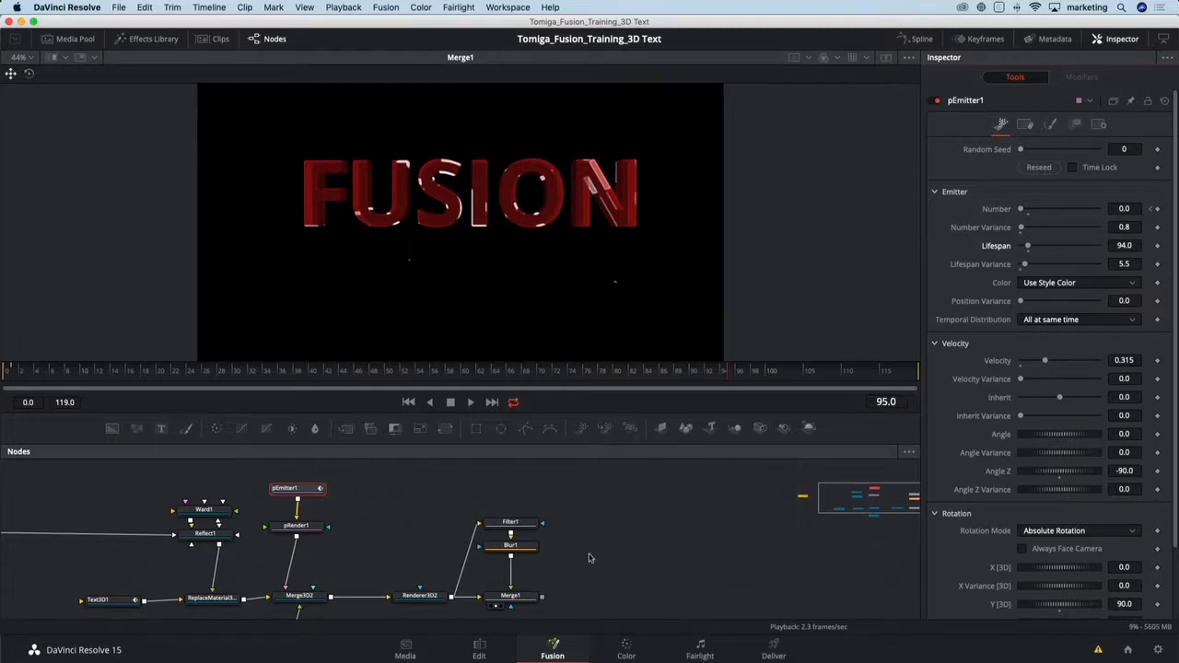
Add a Color Corrector after Merge1, line it up in the main row, view it and set its Gamma to 0.89.
{"action": "left_click", "coordinate": [528, 597]}
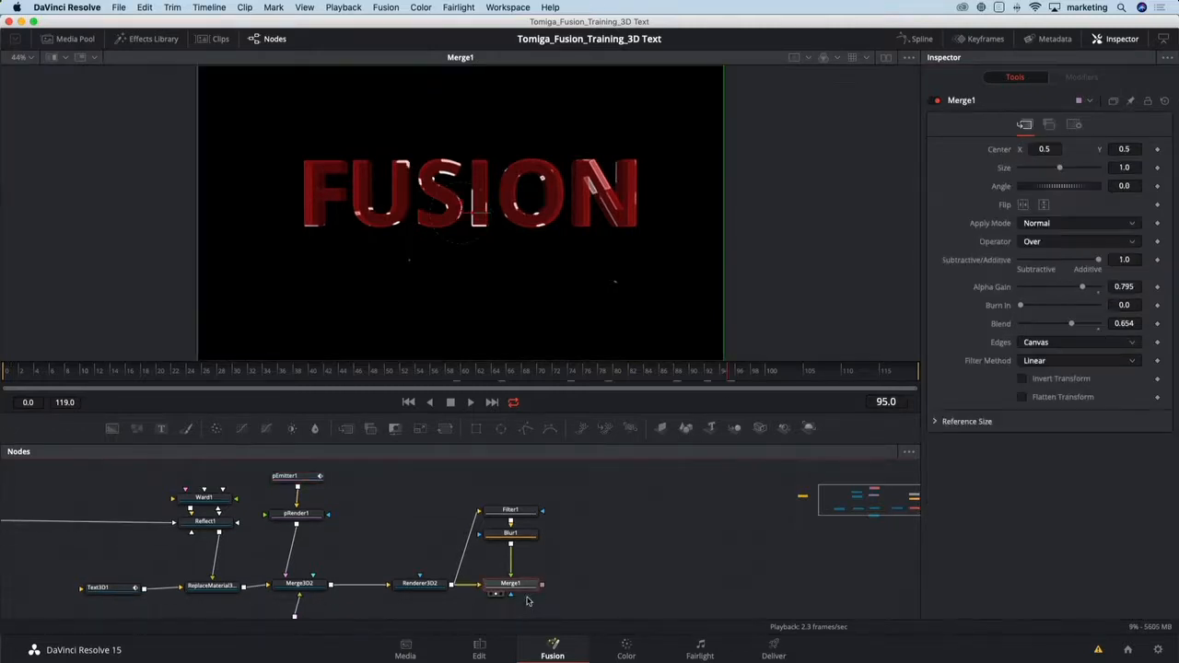
{"action": "key", "text": "shift+space"}
{"action": "type", "text": "cc"}
{"action": "key", "text": "Return"}
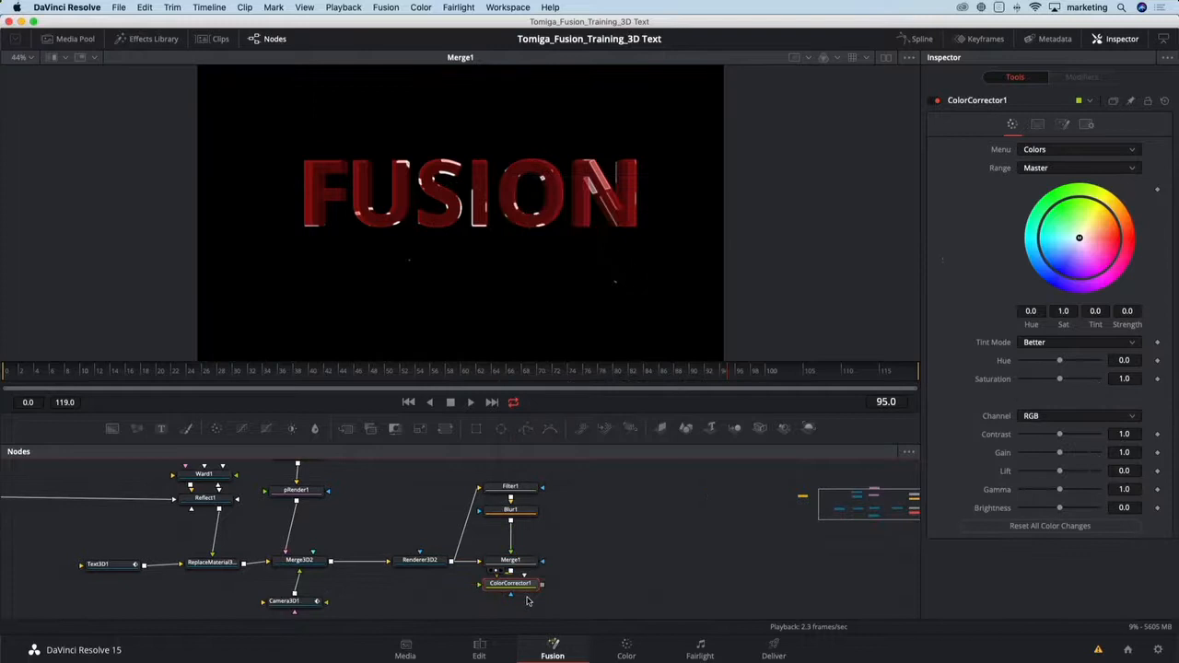
{"action": "left_click_drag", "start_coordinate": [528, 589], "coordinate": [617, 566]}
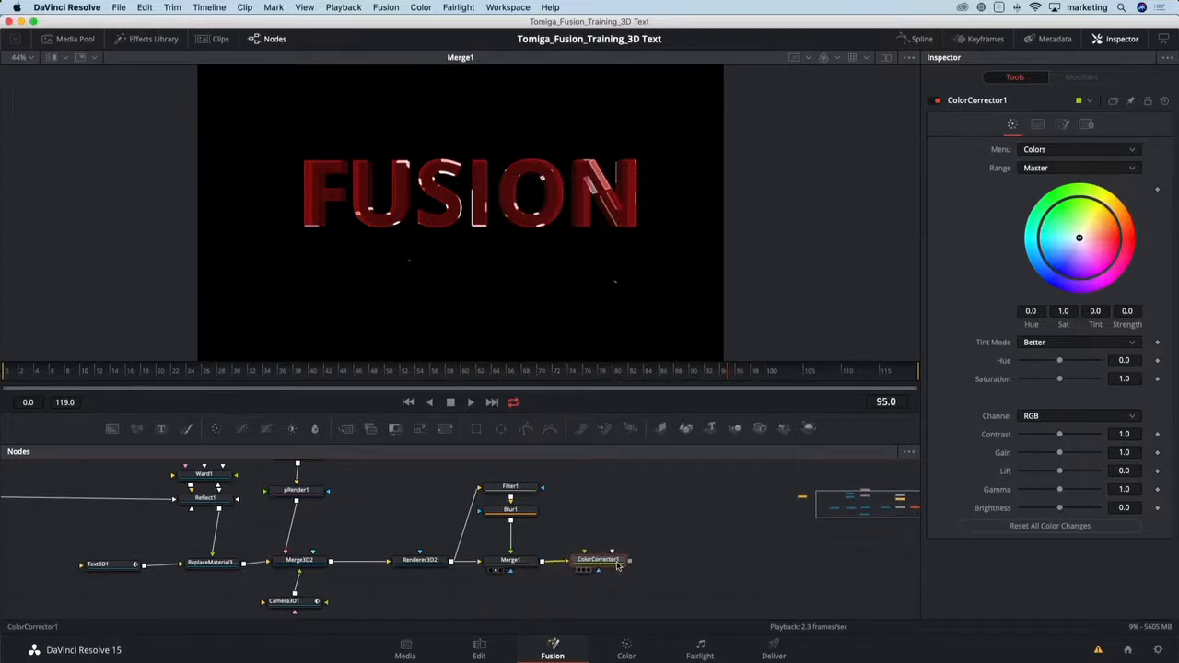
{"action": "key", "text": "1"}
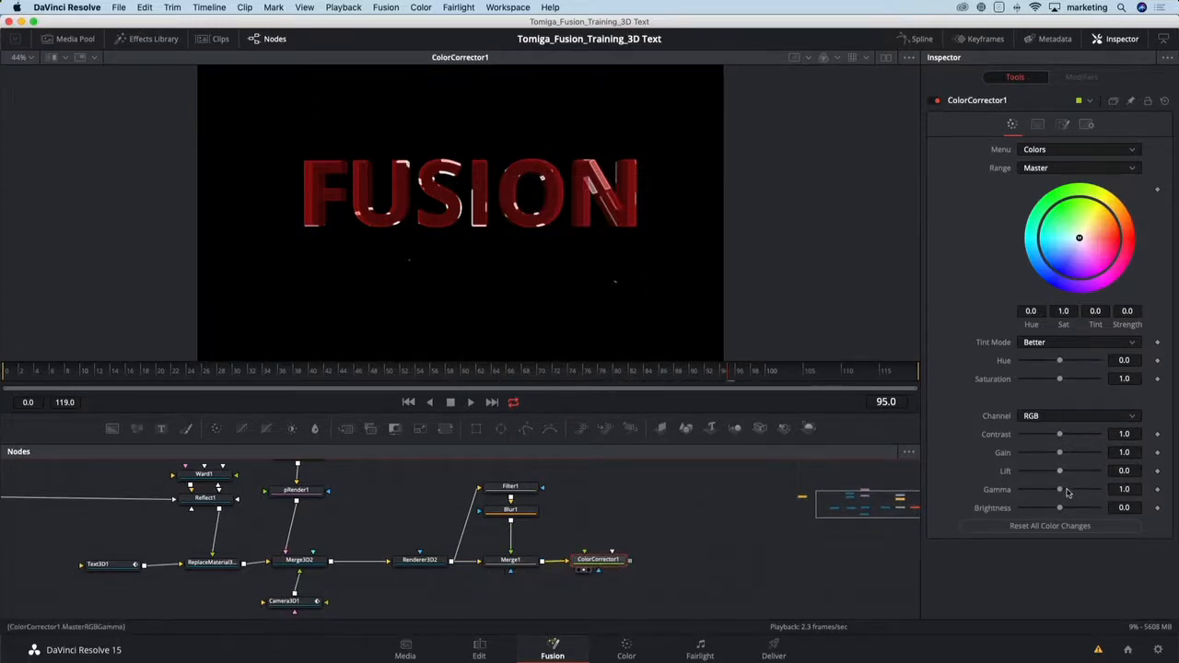
{"action": "left_click_drag", "start_coordinate": [1060, 490], "coordinate": [1053, 493]}
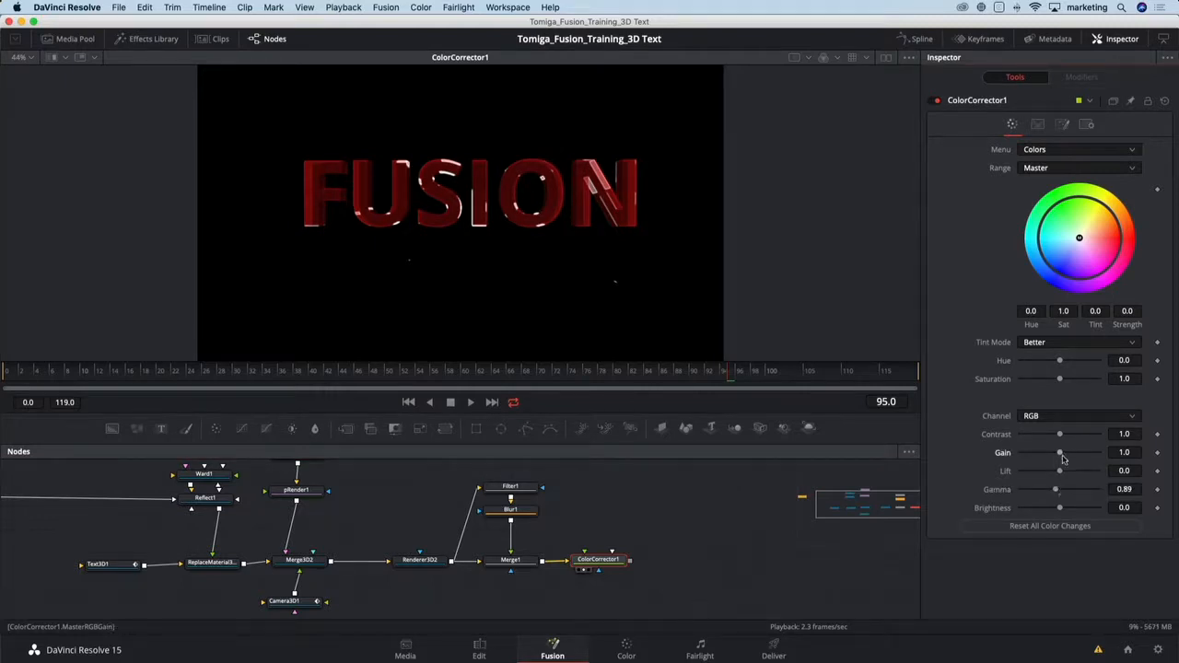
Add a Glow node after the color corrector, view it, and set Glow Size to 11 and Glow to 0.858.
{"action": "key", "text": "shift+space"}
{"action": "type", "text": "glow"}
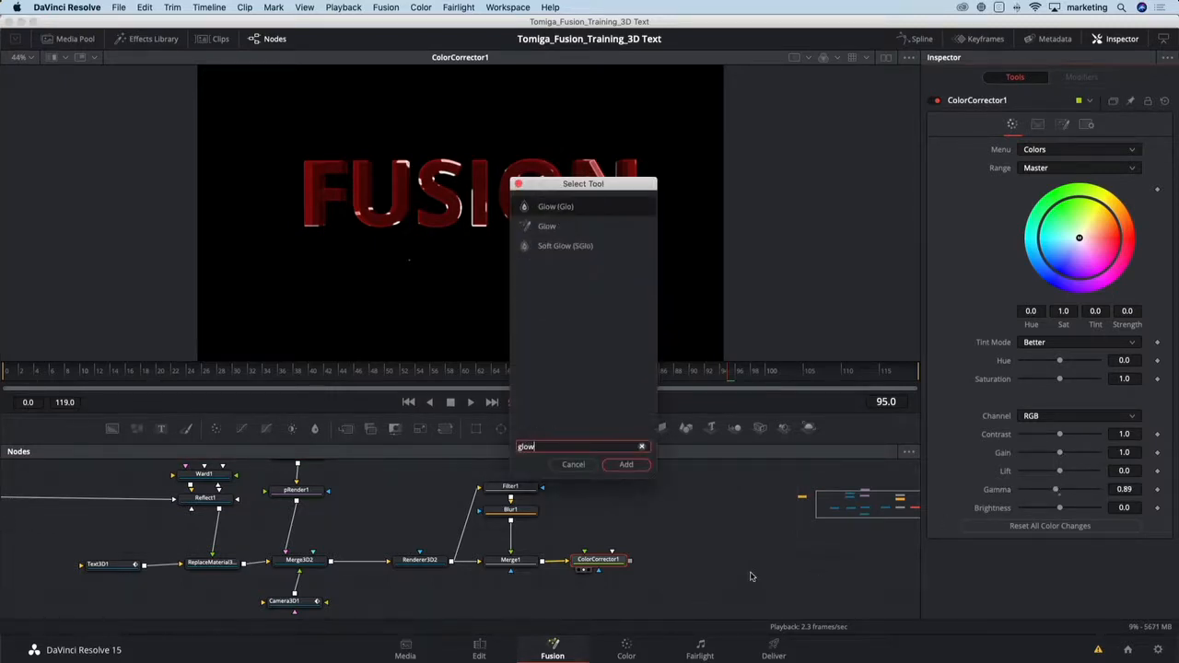
{"action": "key", "text": "Return"}
{"action": "key", "text": "1"}
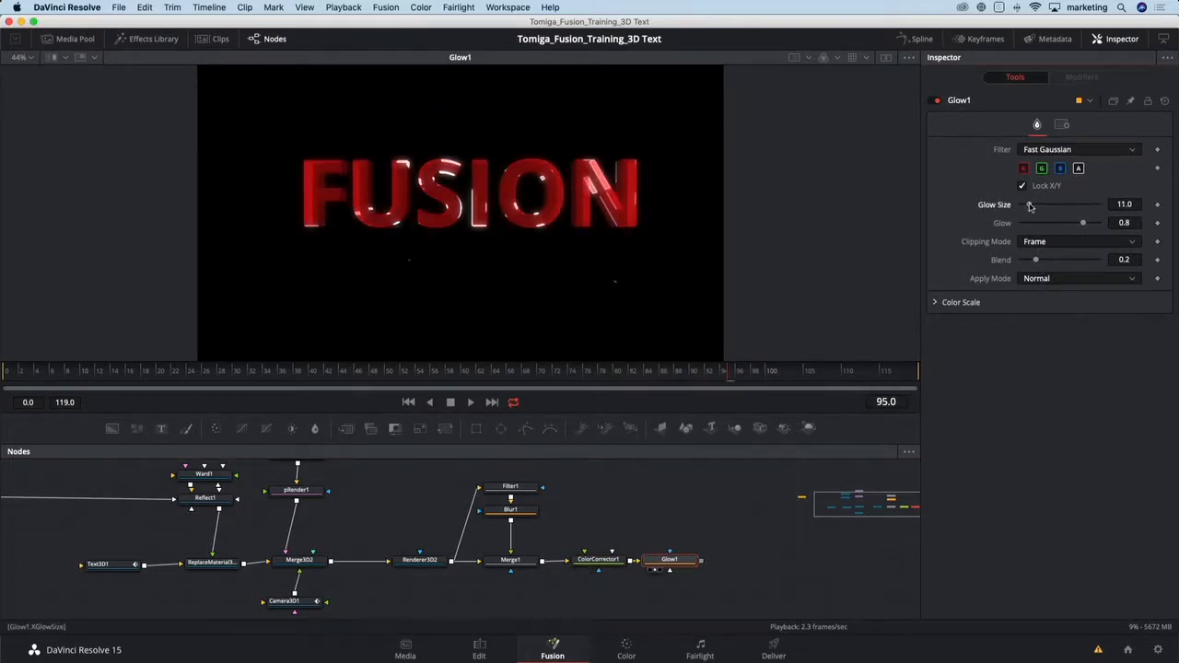
{"action": "left_click_drag", "start_coordinate": [1082, 224], "coordinate": [1087, 225]}
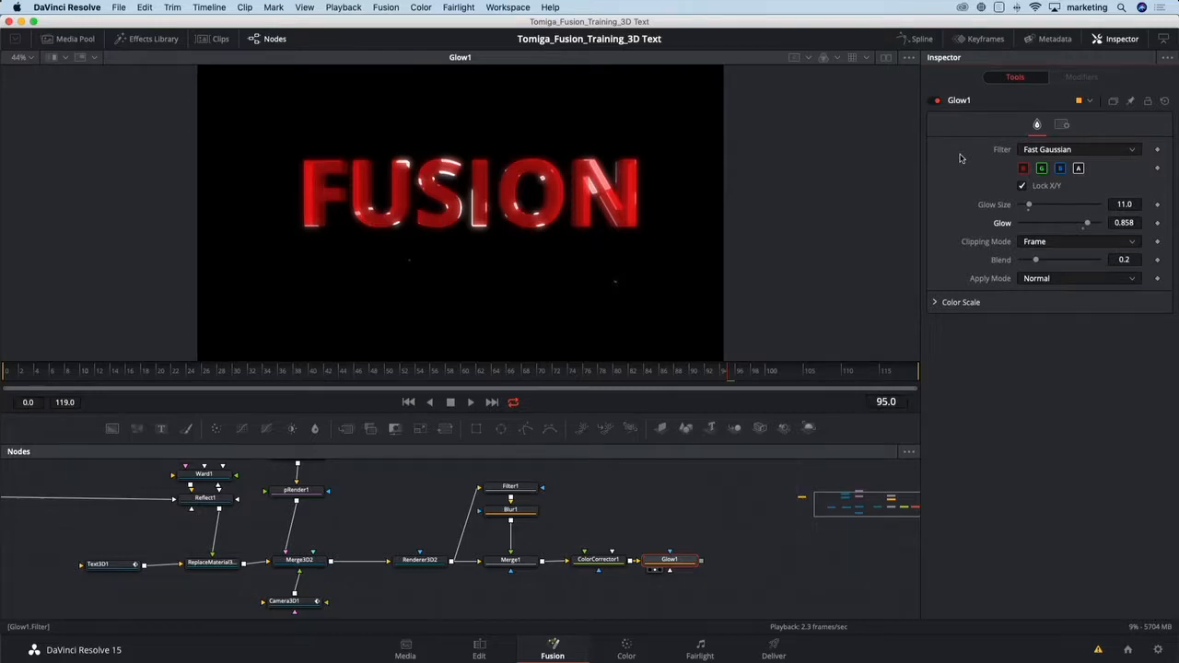
Compare the title with Glow1 disabled and enabled several times, leaving the node enabled.
{"action": "left_click", "coordinate": [937, 102]}
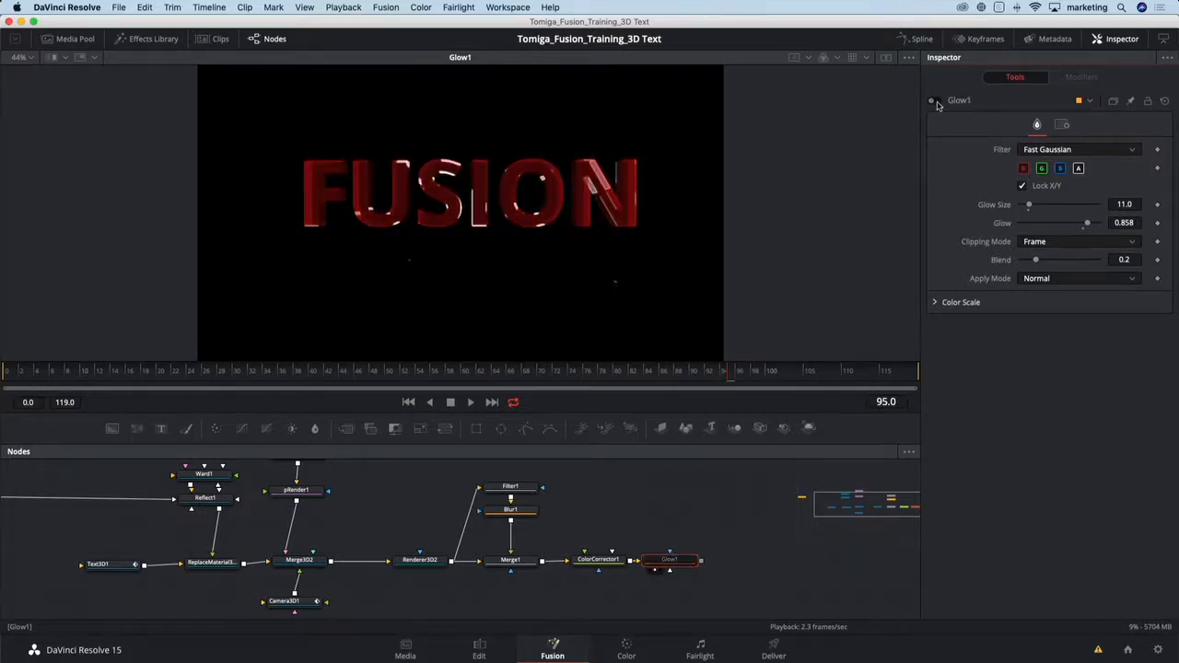
{"action": "left_click", "coordinate": [937, 102]}
{"action": "left_click", "coordinate": [936, 103]}
{"action": "left_click", "coordinate": [937, 102]}
{"action": "left_click", "coordinate": [936, 102]}
{"action": "left_click", "coordinate": [937, 103]}
{"action": "left_click", "coordinate": [936, 102]}
{"action": "left_click", "coordinate": [937, 102]}
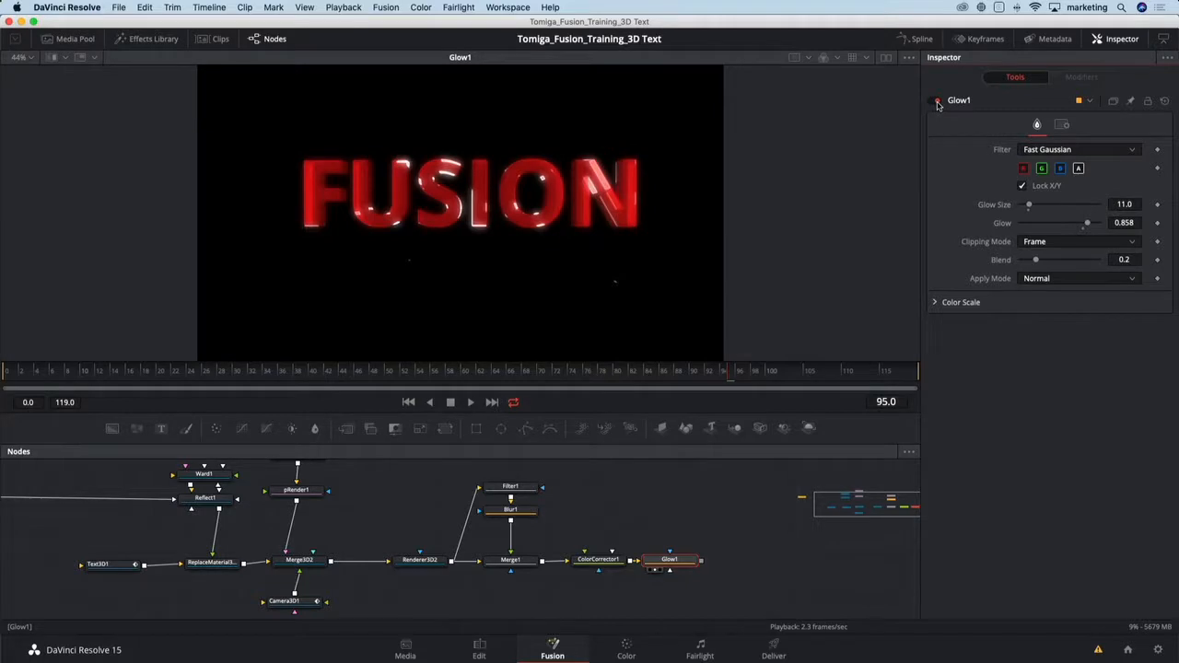
{"action": "left_click", "coordinate": [937, 102]}
{"action": "left_click", "coordinate": [937, 103]}
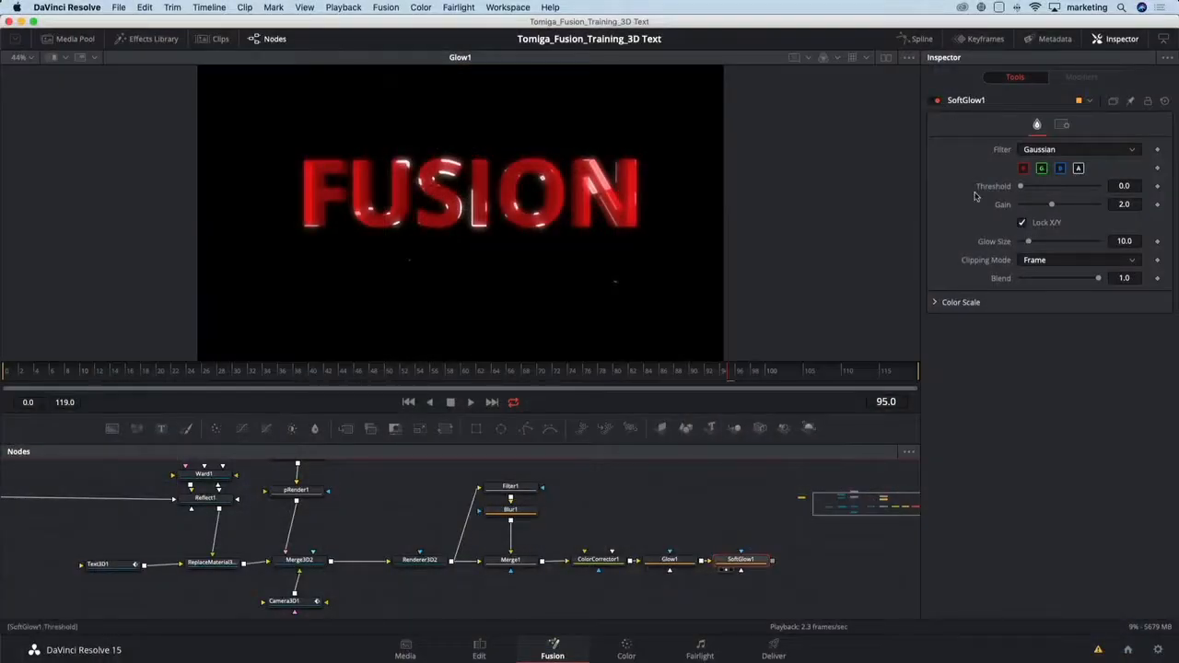
Add a Soft Glow after Glow1, view it with and without the effect, and set Threshold to 0.551, Gain to 0.709 and Glow Size to 5.5.
{"action": "key", "text": "1"}
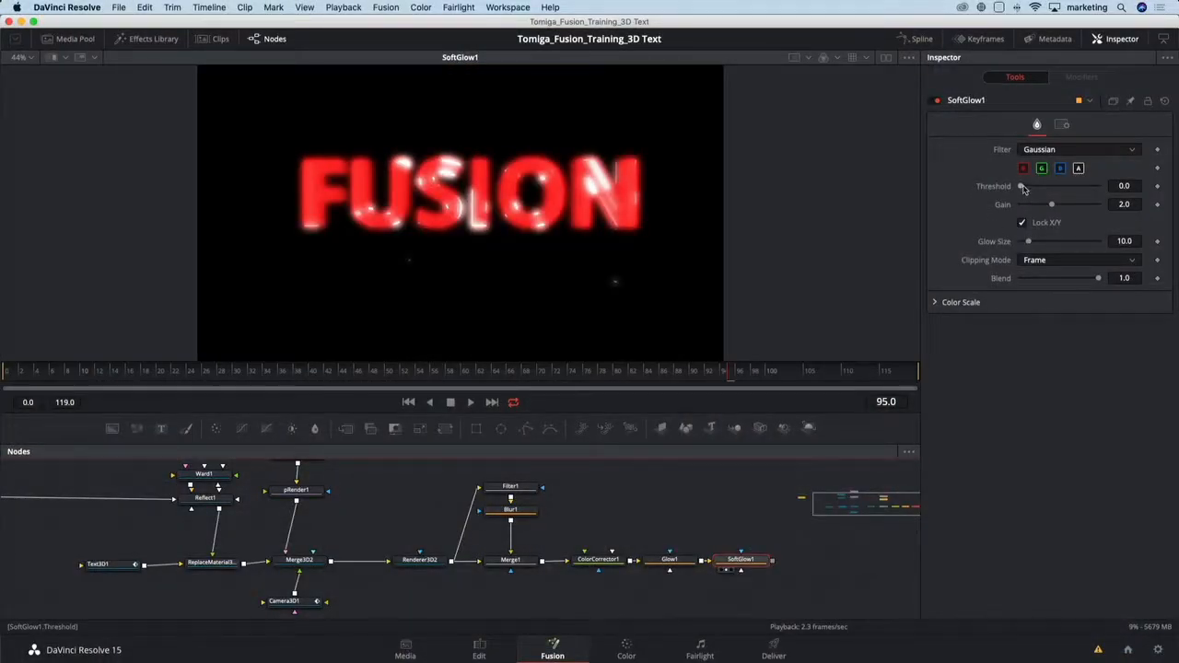
{"action": "left_click_drag", "start_coordinate": [1020, 187], "coordinate": [1029, 245]}
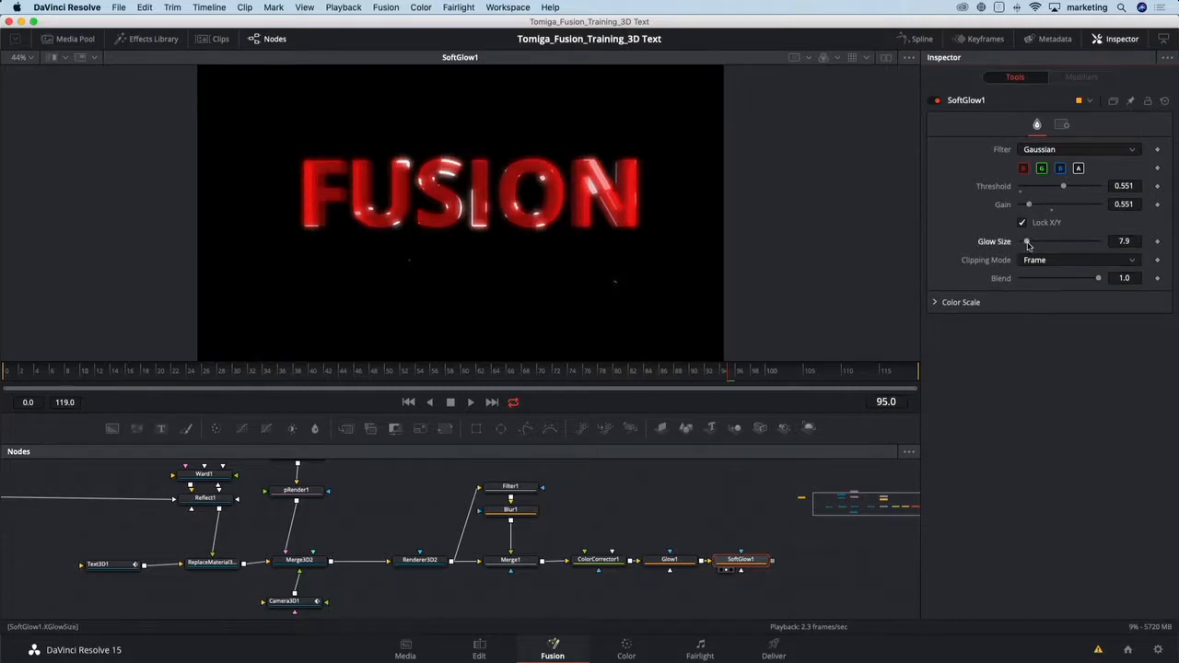
{"action": "left_click", "coordinate": [936, 101]}
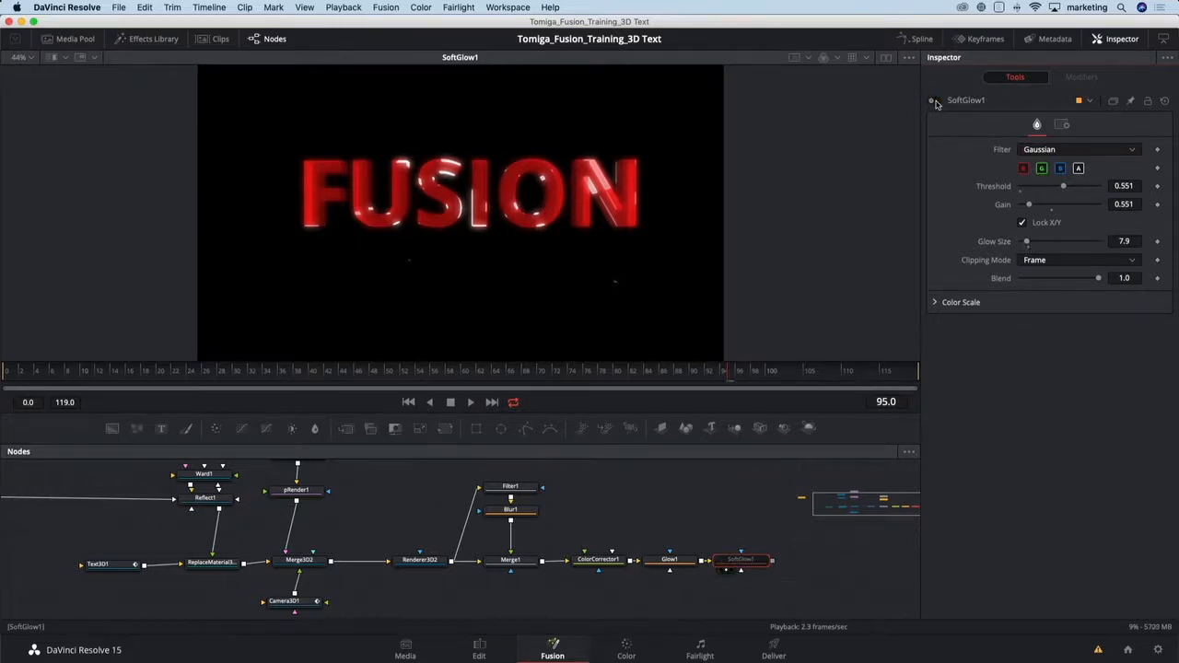
{"action": "left_click", "coordinate": [936, 101]}
{"action": "left_click", "coordinate": [936, 101]}
{"action": "left_click", "coordinate": [936, 102]}
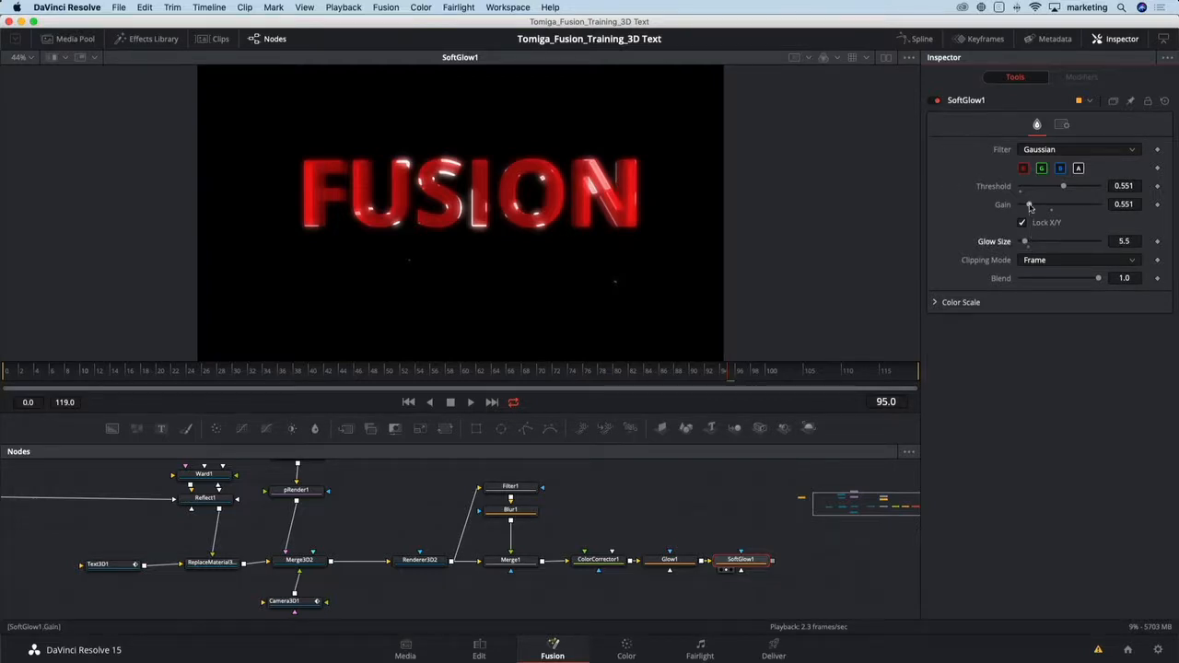
{"action": "left_click_drag", "start_coordinate": [1028, 205], "coordinate": [1033, 208]}
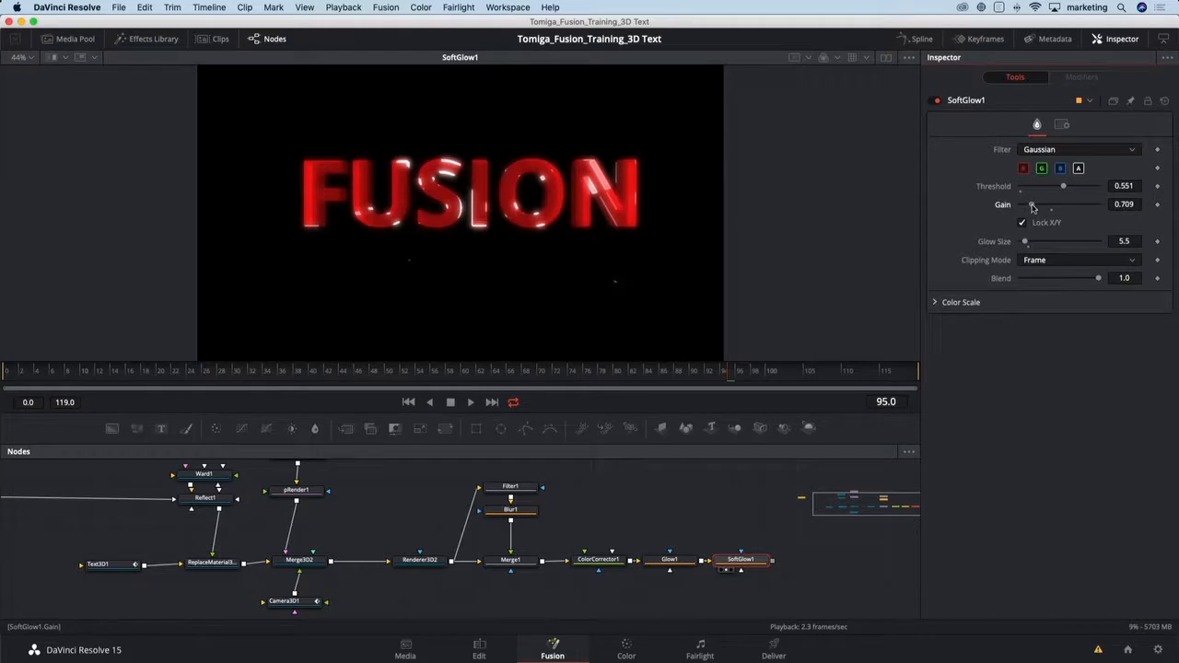
Add a Background node merged with SoftGlow1, align Merge2 with the main row and place Background1 above it.
{"action": "left_click_drag", "start_coordinate": [730, 522], "coordinate": [594, 526]}
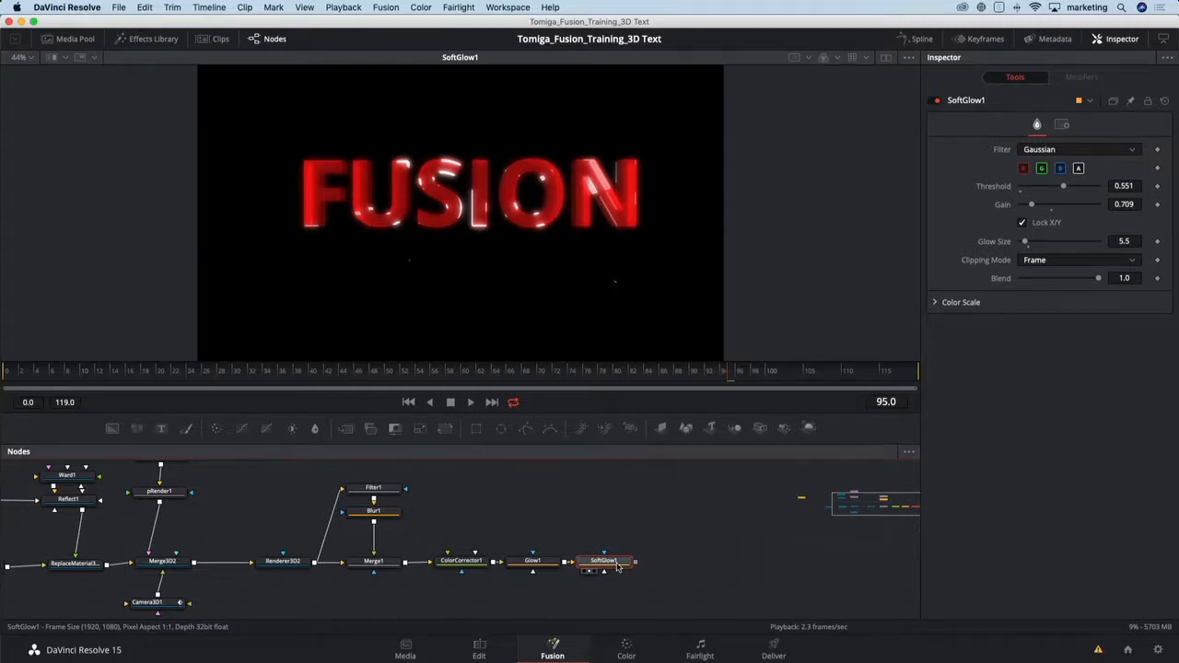
{"action": "key", "text": "shift+space"}
{"action": "type", "text": "bg"}
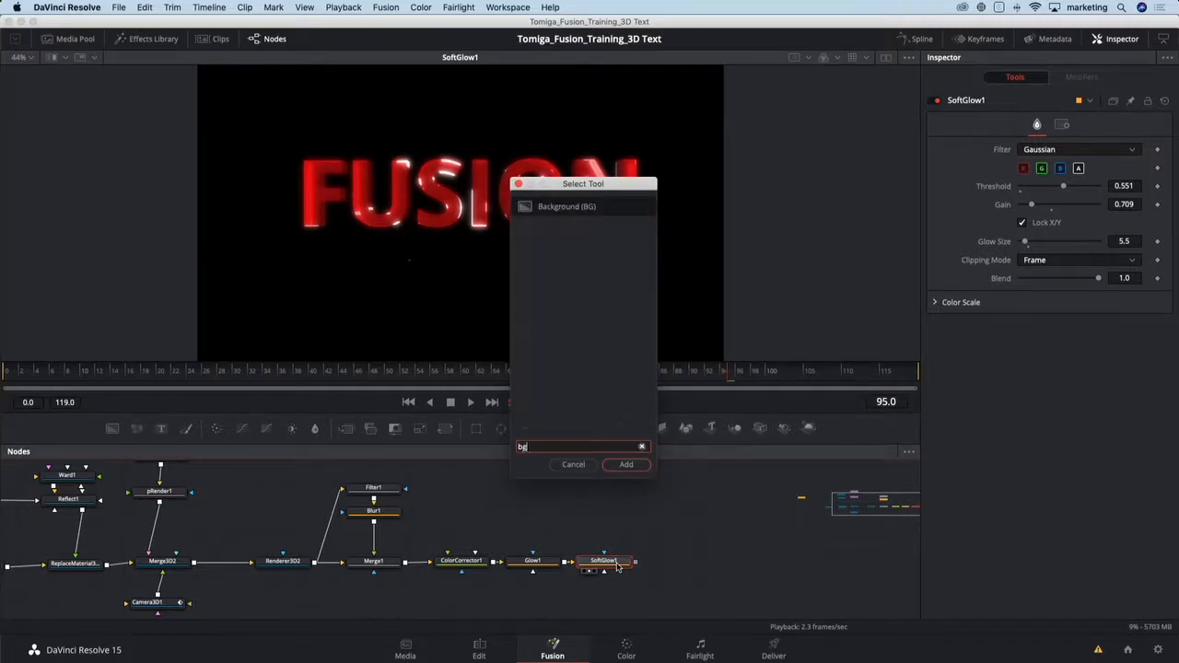
{"action": "key", "text": "Return"}
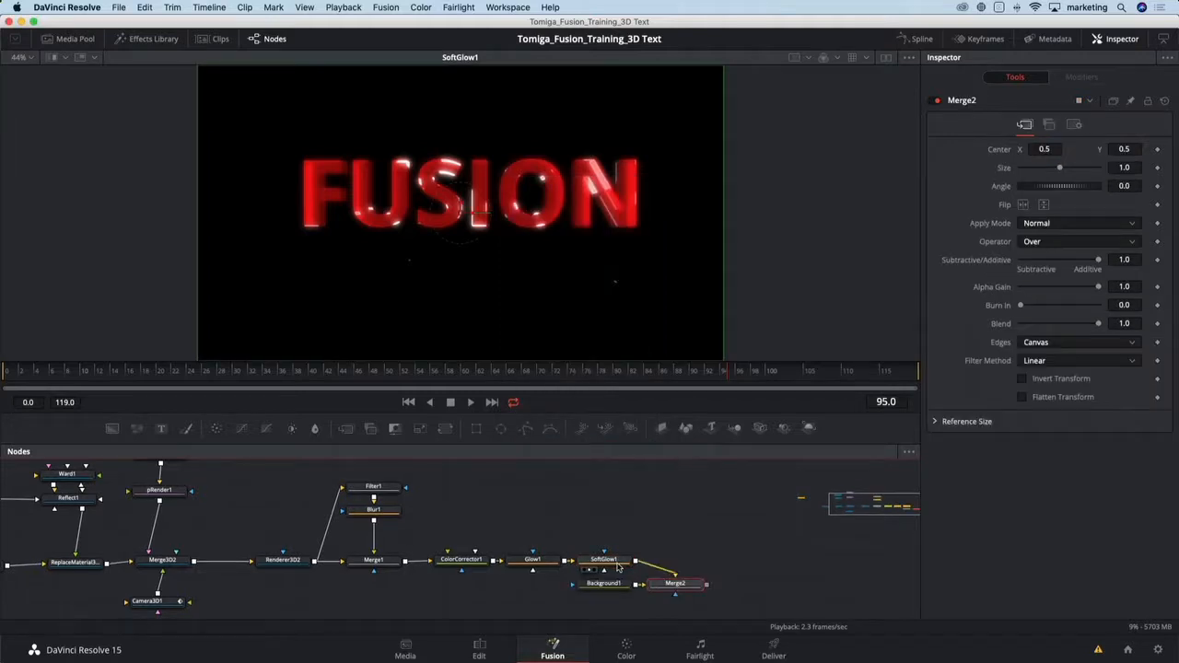
{"action": "left_click_drag", "start_coordinate": [684, 586], "coordinate": [700, 564]}
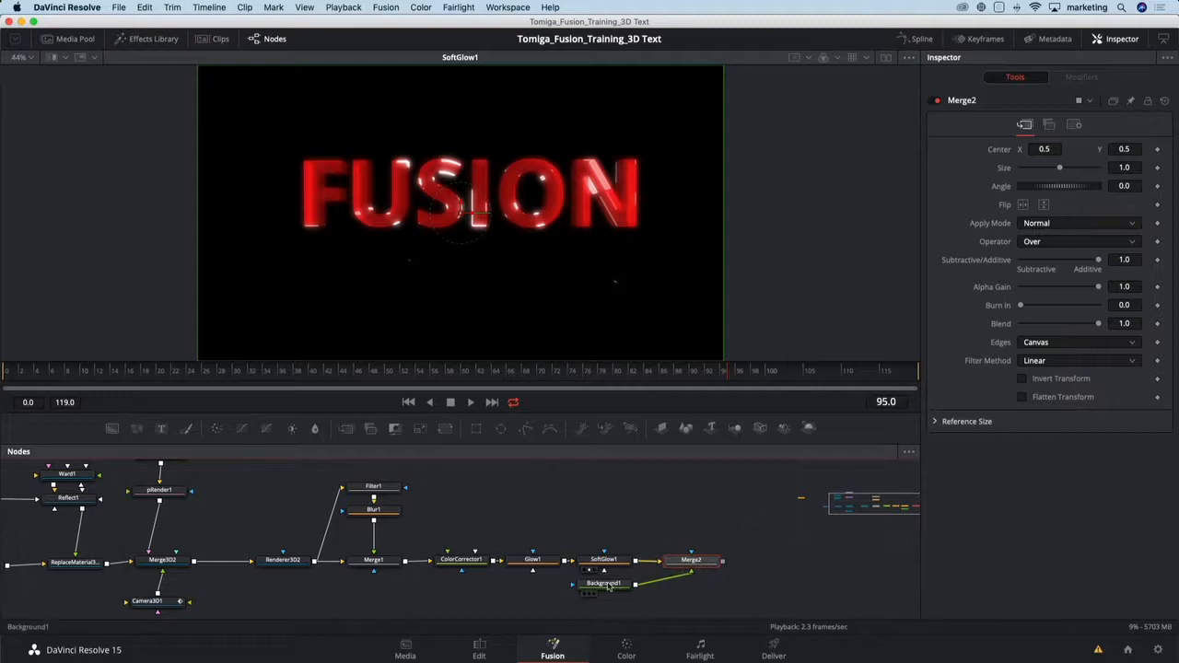
{"action": "left_click_drag", "start_coordinate": [607, 583], "coordinate": [696, 508]}
Set Background1's Type to Gradient and show it beside the title in a second viewer.
{"action": "left_click", "coordinate": [696, 508]}
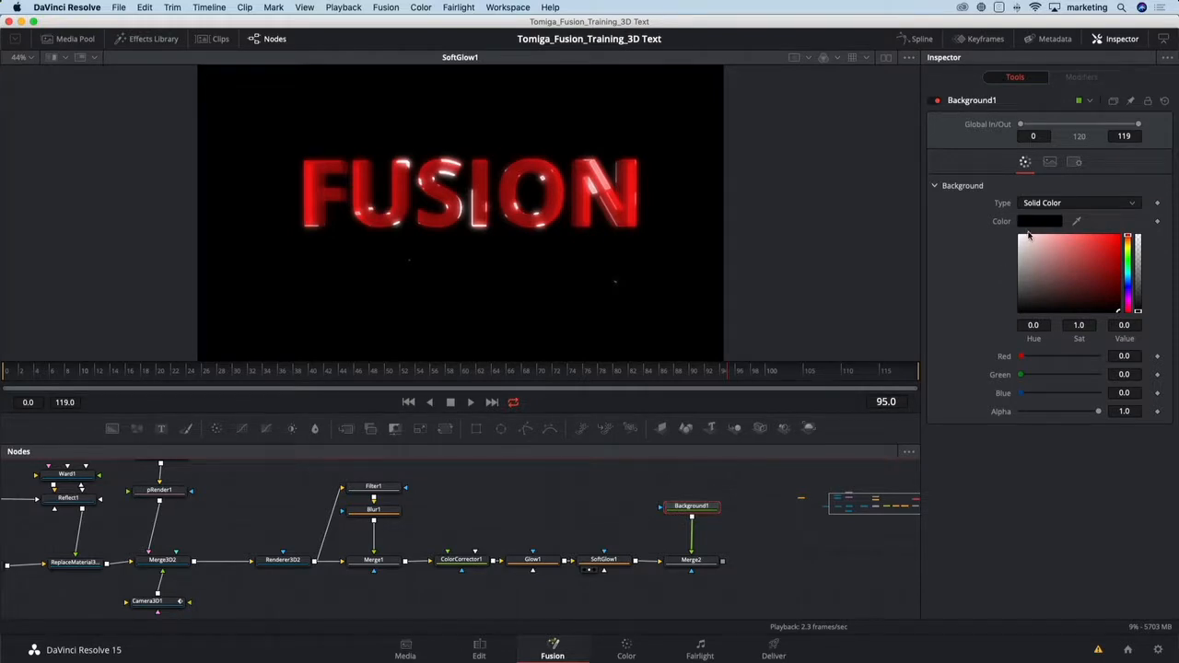
{"action": "left_click", "coordinate": [1035, 203]}
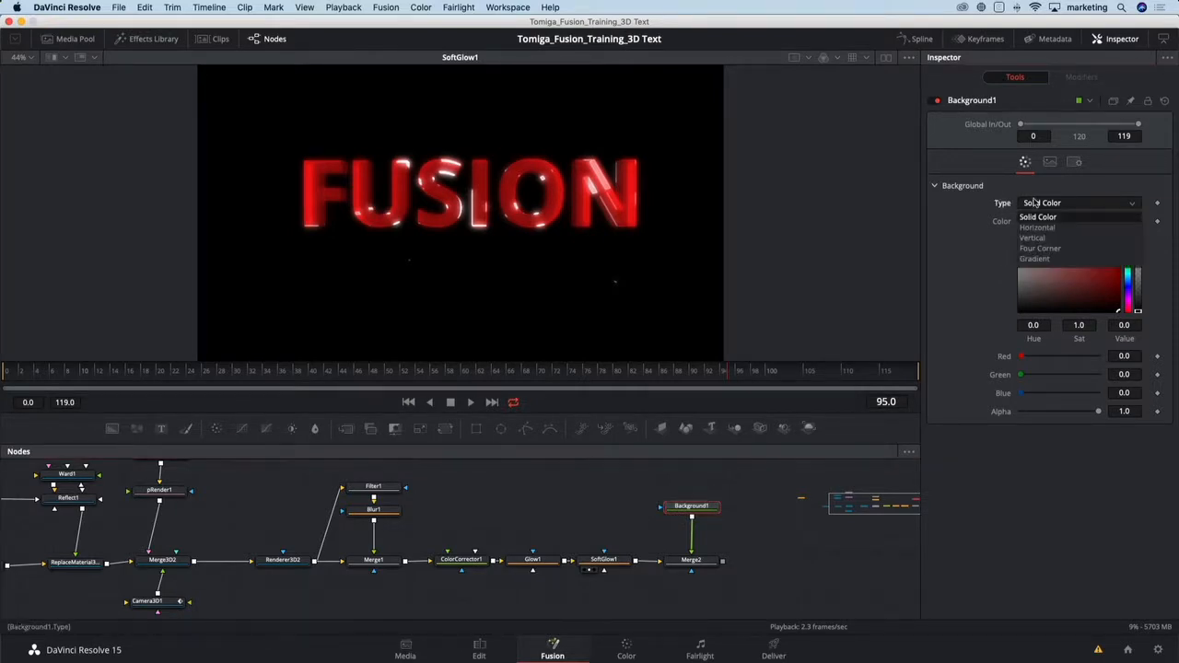
{"action": "left_click", "coordinate": [1037, 261]}
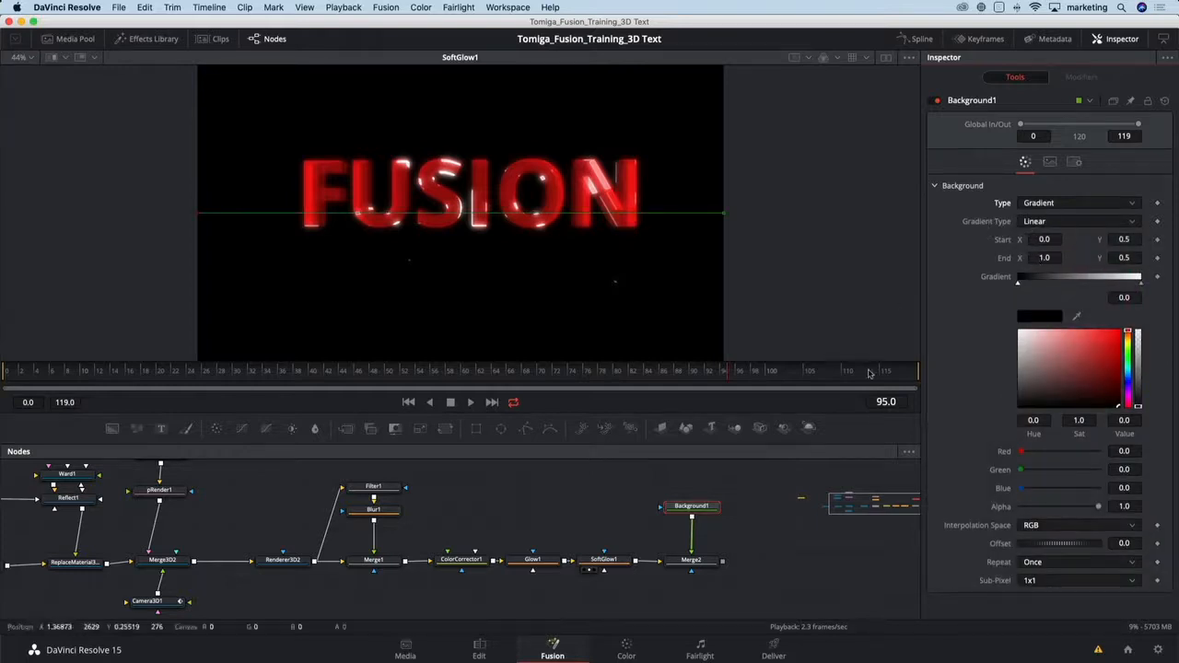
{"action": "left_click", "coordinate": [885, 57]}
{"action": "key", "text": "1"}
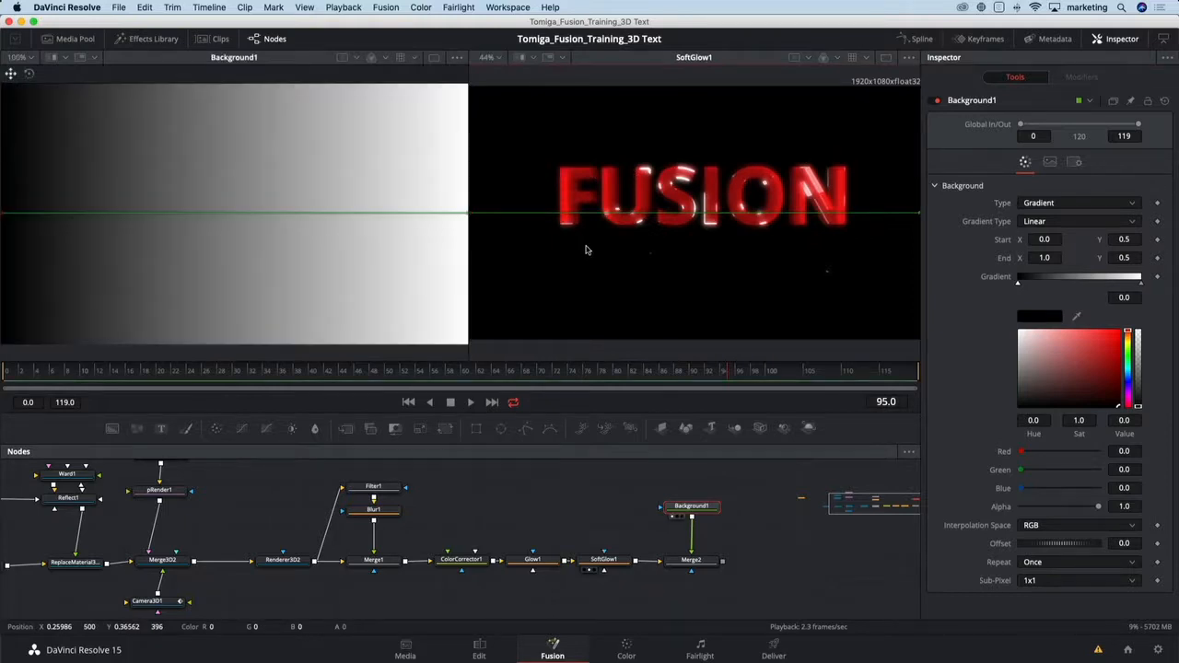
Move the gradient's start to about 0.39, 0.57 and its end to about 1.04, 0.08, and set the Gradient Type to Radial.
{"action": "scroll", "coordinate": [310, 238], "scroll_direction": "down", "scroll_amount": 5}
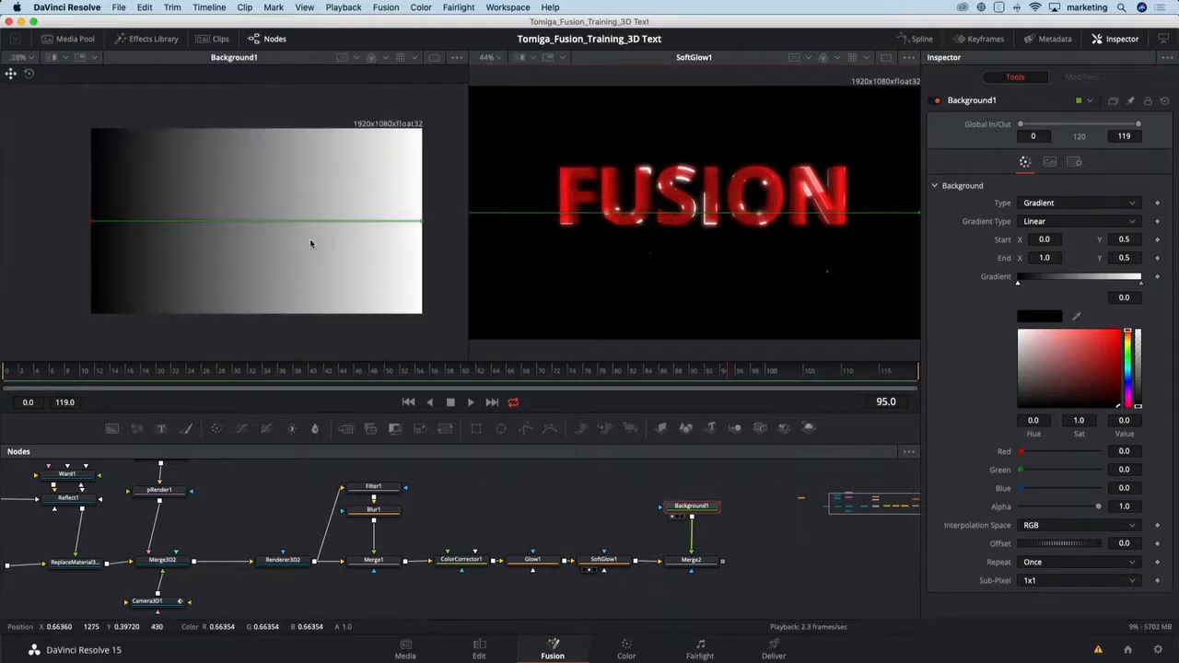
{"action": "left_click_drag", "start_coordinate": [155, 230], "coordinate": [247, 218]}
{"action": "left_click_drag", "start_coordinate": [391, 228], "coordinate": [398, 281]}
{"action": "left_click", "coordinate": [1049, 225]}
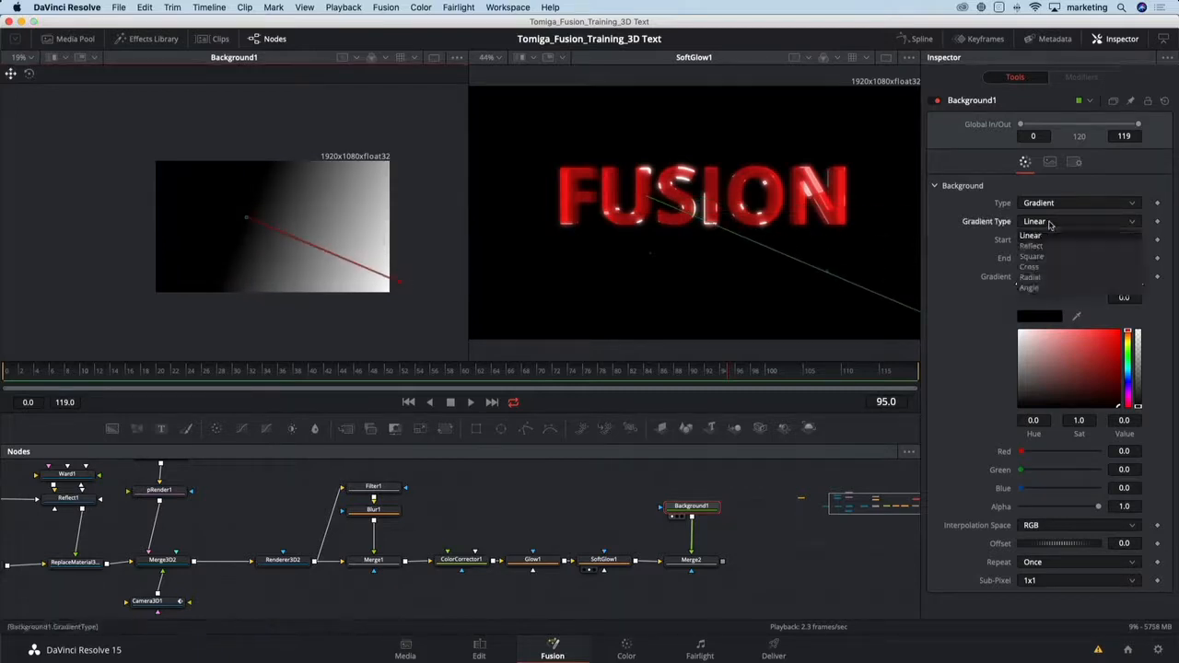
{"action": "left_click", "coordinate": [1038, 279]}
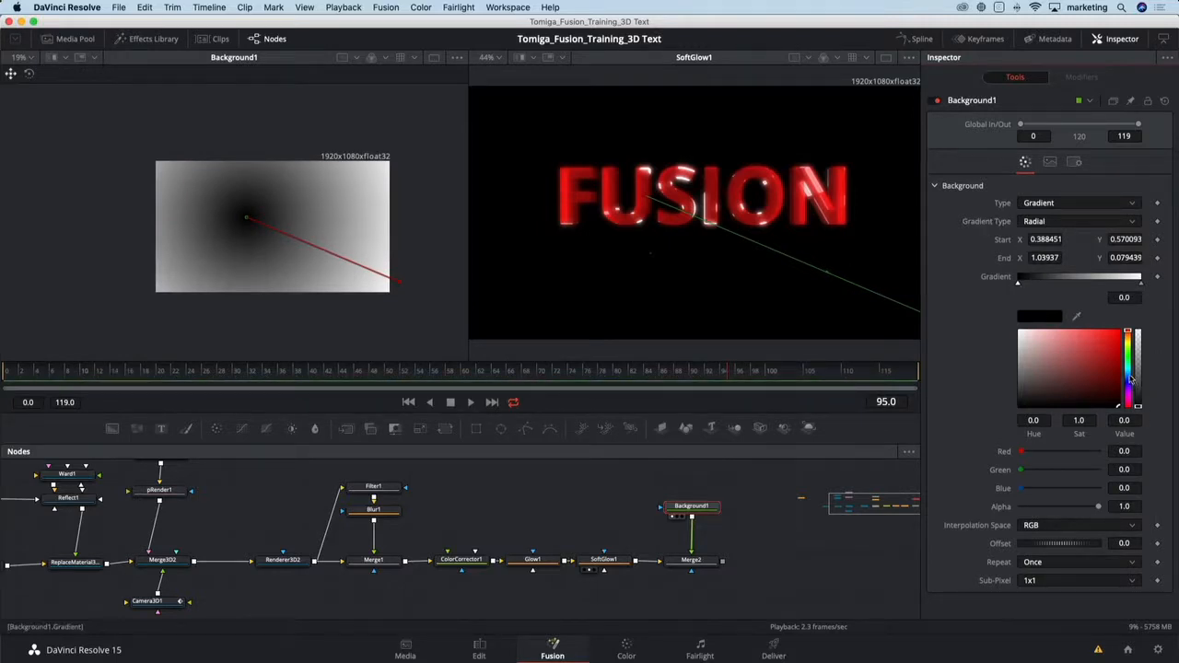
Color the gradient's start dark blue and its end black, with the start point at about 0.46, 0.62 and end point at about 0.95, 0.13.
{"action": "left_click_drag", "start_coordinate": [1131, 378], "coordinate": [1130, 377]}
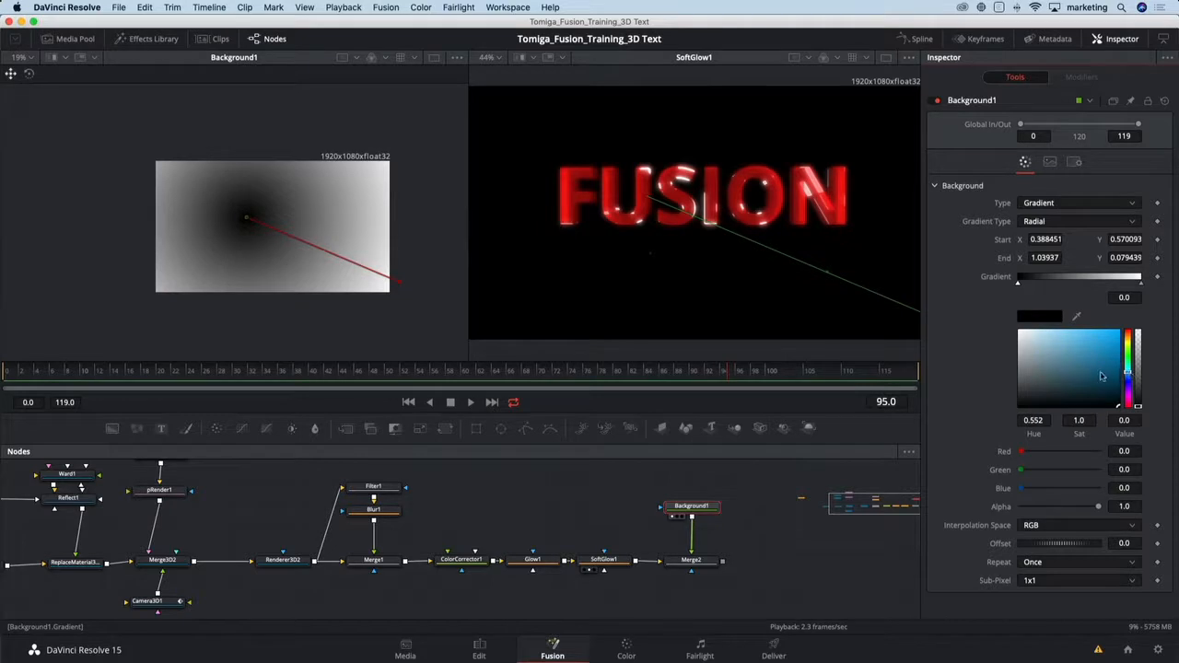
{"action": "left_click", "coordinate": [1102, 376]}
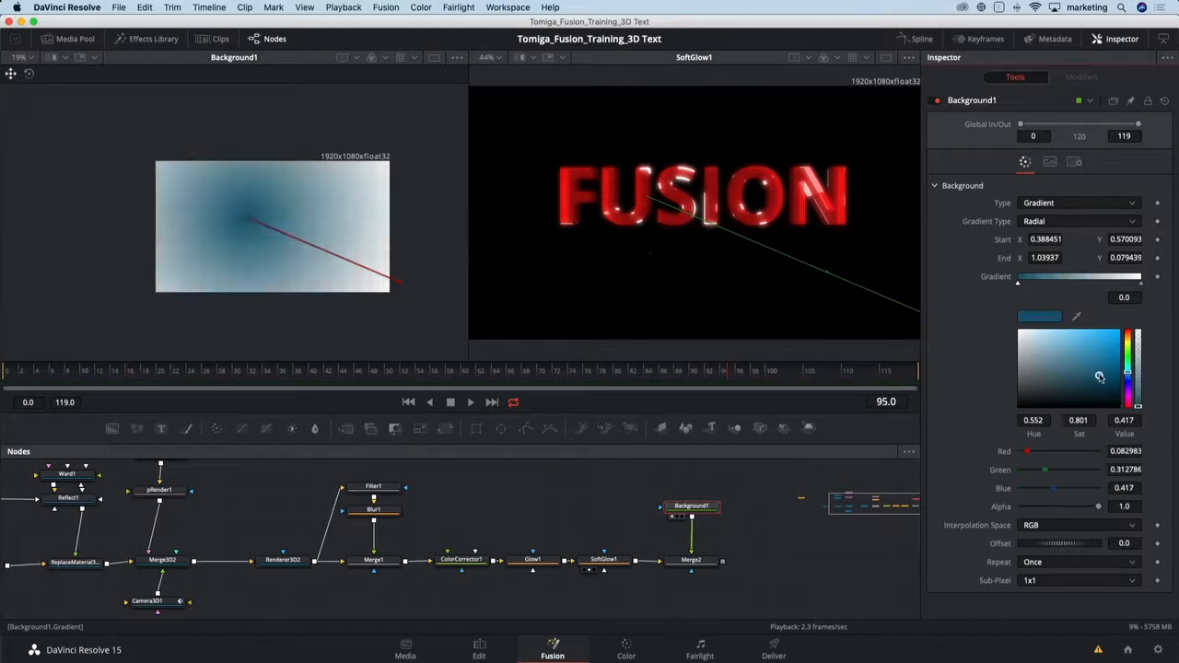
{"action": "left_click", "coordinate": [1141, 282]}
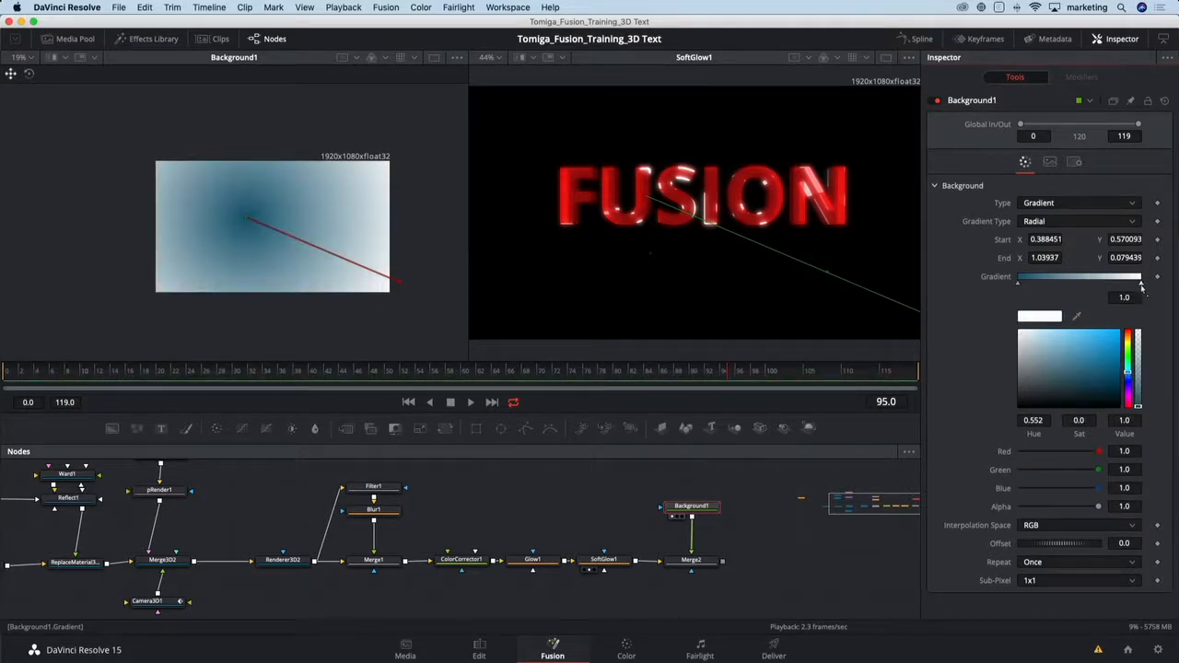
{"action": "left_click_drag", "start_coordinate": [1118, 398], "coordinate": [1120, 406]}
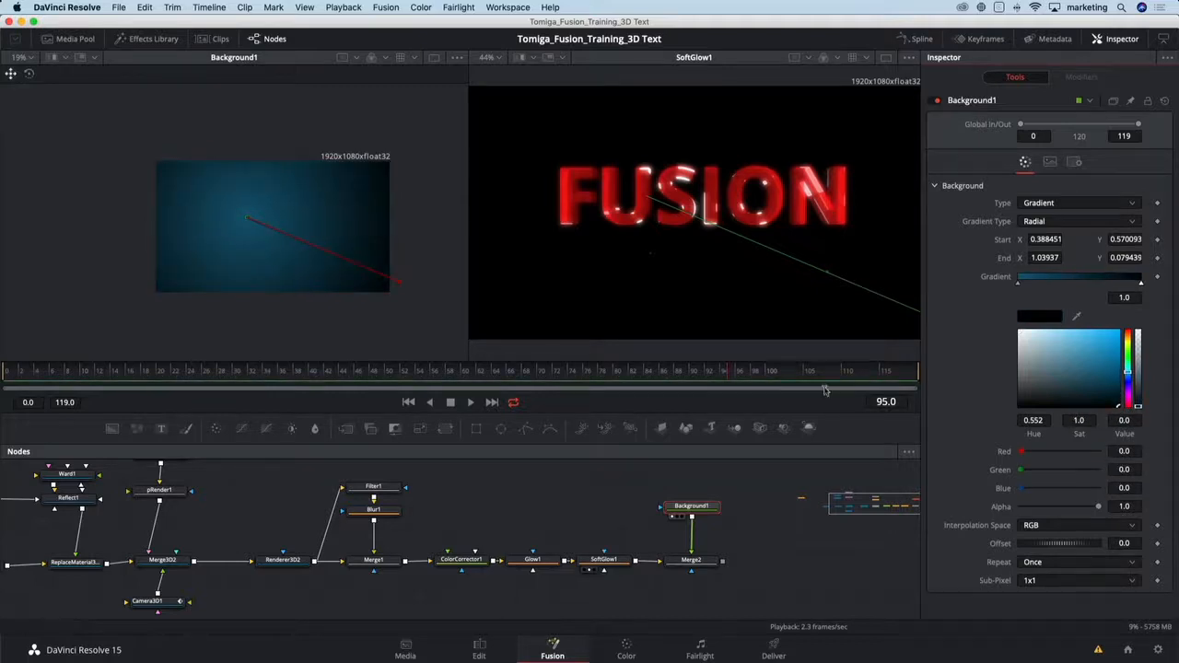
{"action": "left_click_drag", "start_coordinate": [248, 221], "coordinate": [263, 212]}
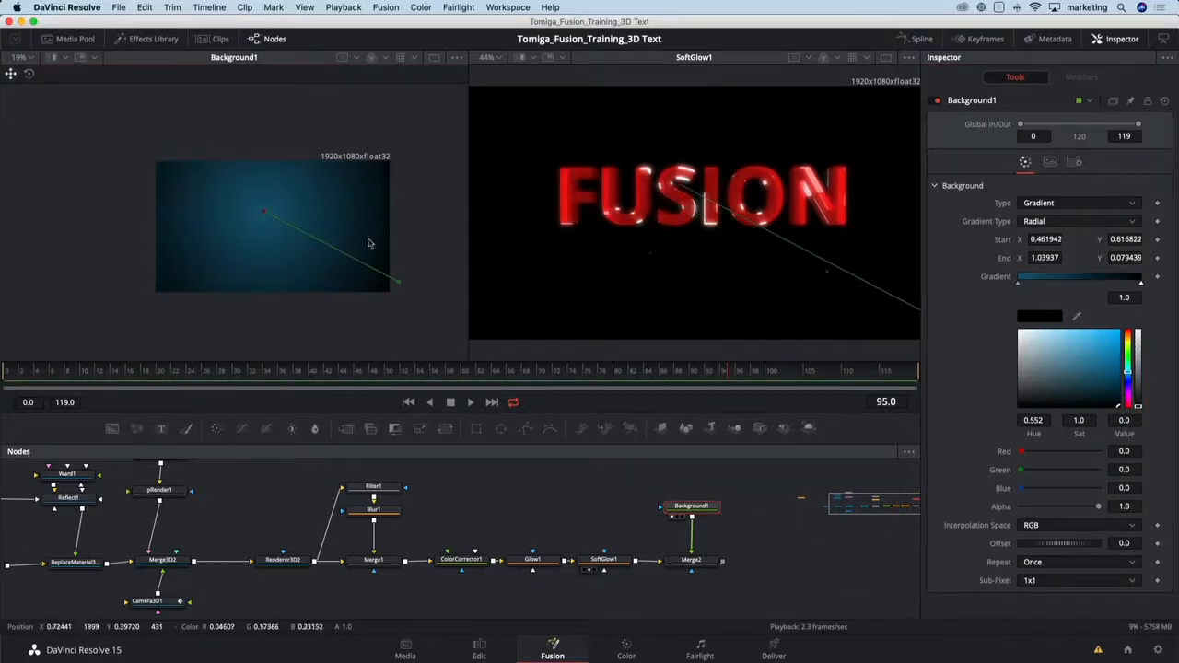
{"action": "left_click_drag", "start_coordinate": [397, 282], "coordinate": [377, 277]}
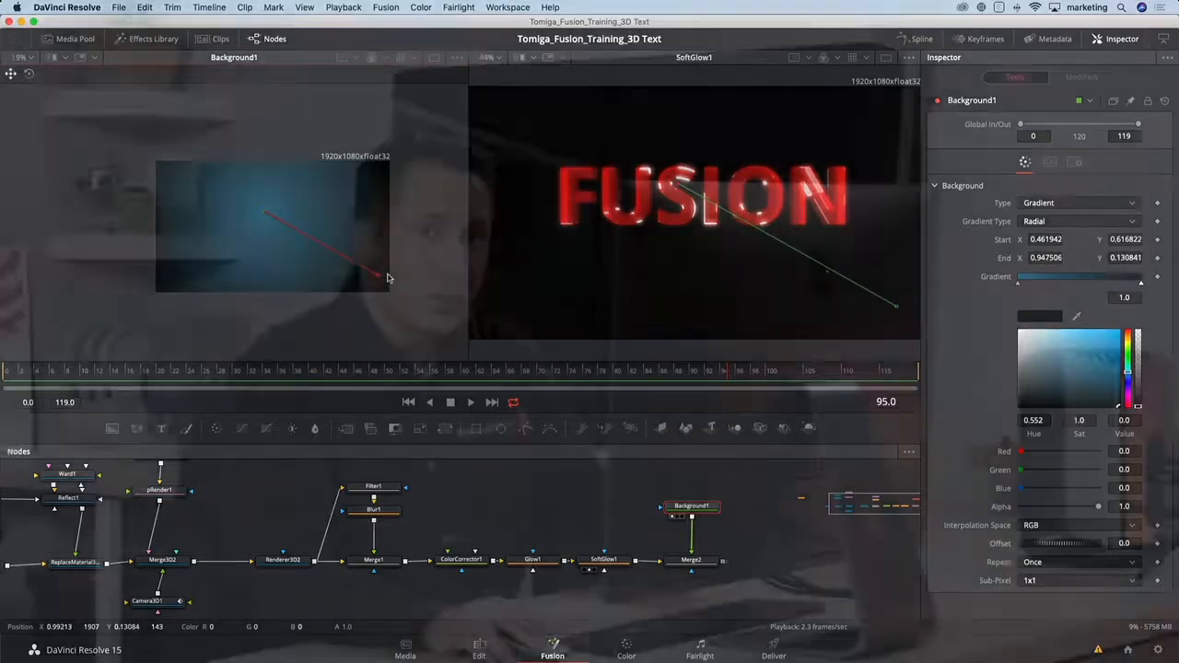
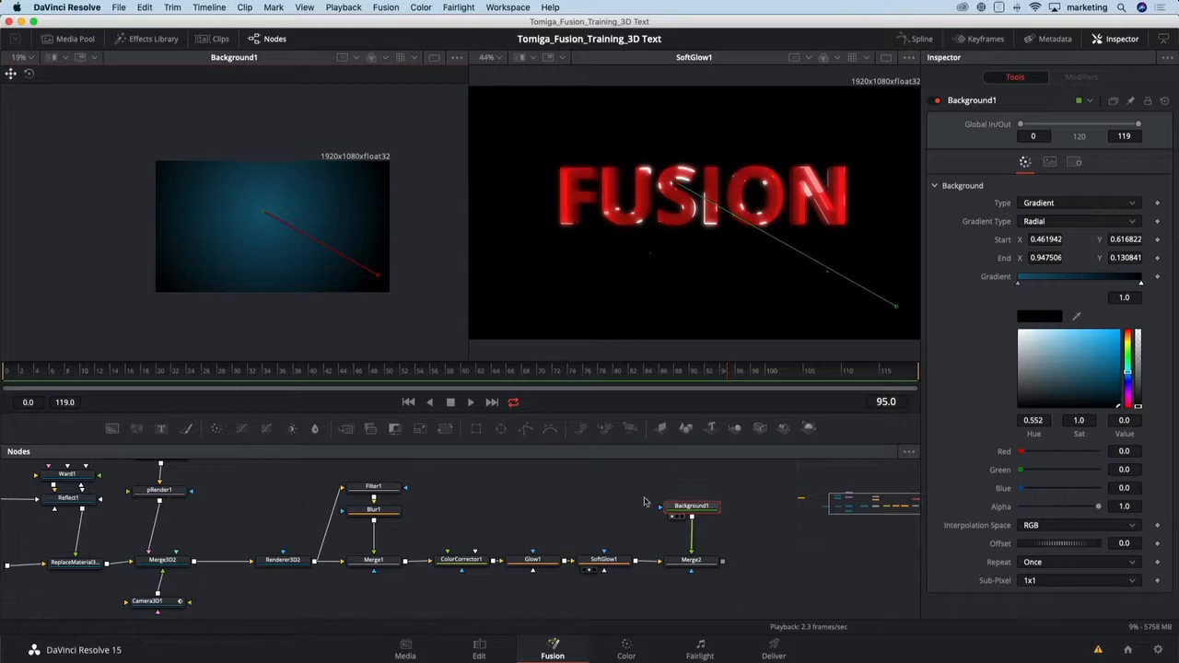
Add a FastNoise node above Background1, view it, and set its Detail to 6.54 and Scale to 3.31.
{"action": "left_click_drag", "start_coordinate": [645, 502], "coordinate": [460, 518]}
{"action": "left_click", "coordinate": [497, 484]}
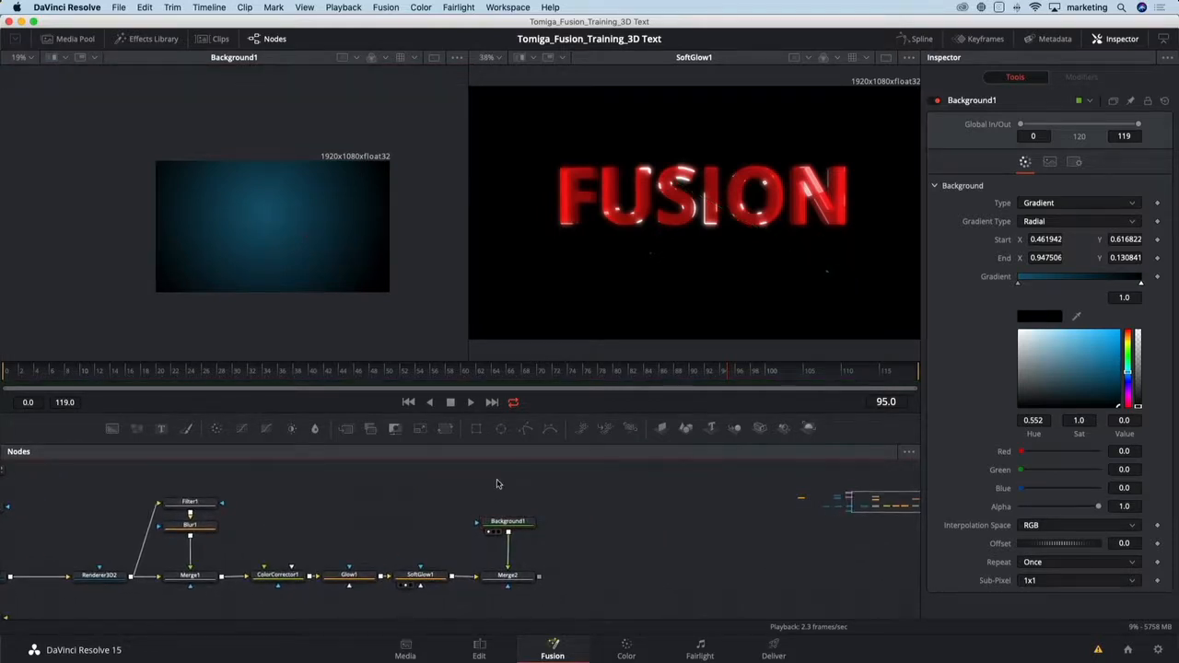
{"action": "key", "text": "shift+space"}
{"action": "type", "text": "fast"}
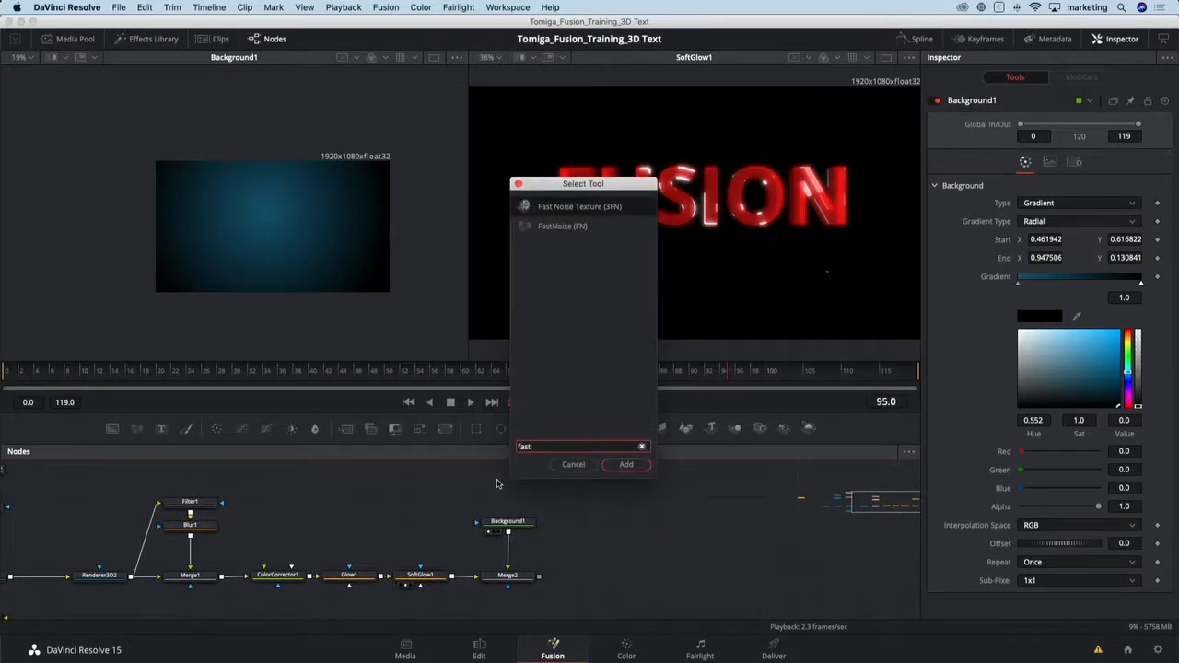
{"action": "key", "text": "Down"}
{"action": "key", "text": "Return"}
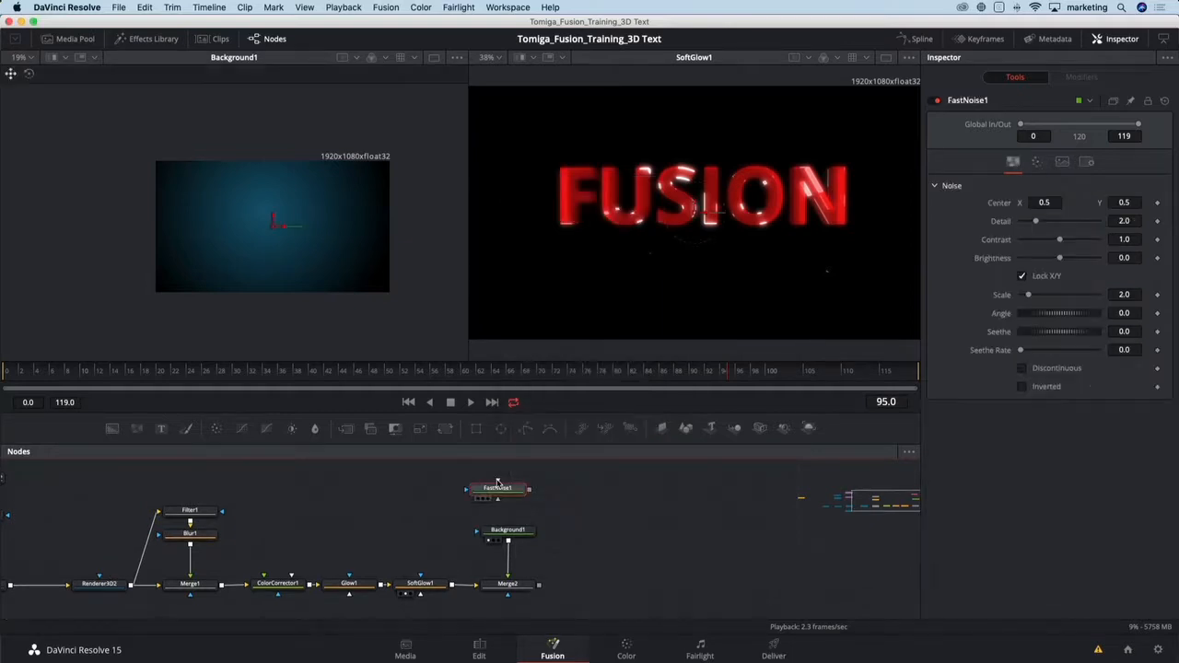
{"action": "key", "text": "1"}
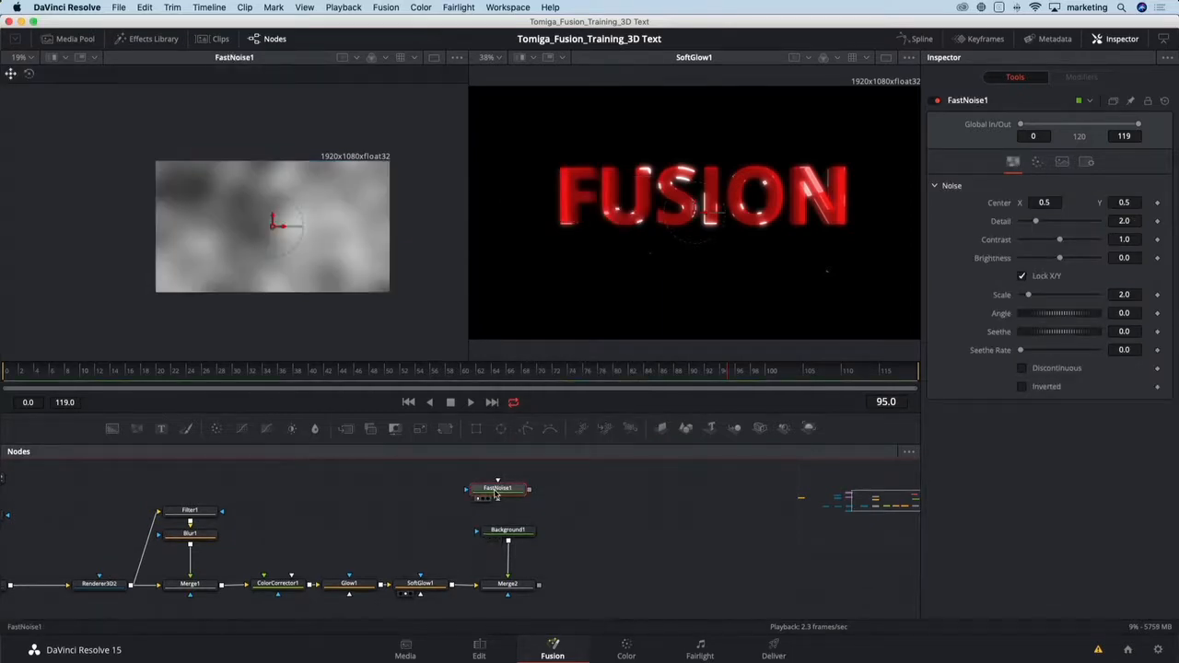
{"action": "left_click_drag", "start_coordinate": [1035, 221], "coordinate": [1071, 224]}
{"action": "left_click_drag", "start_coordinate": [1027, 294], "coordinate": [1036, 296]}
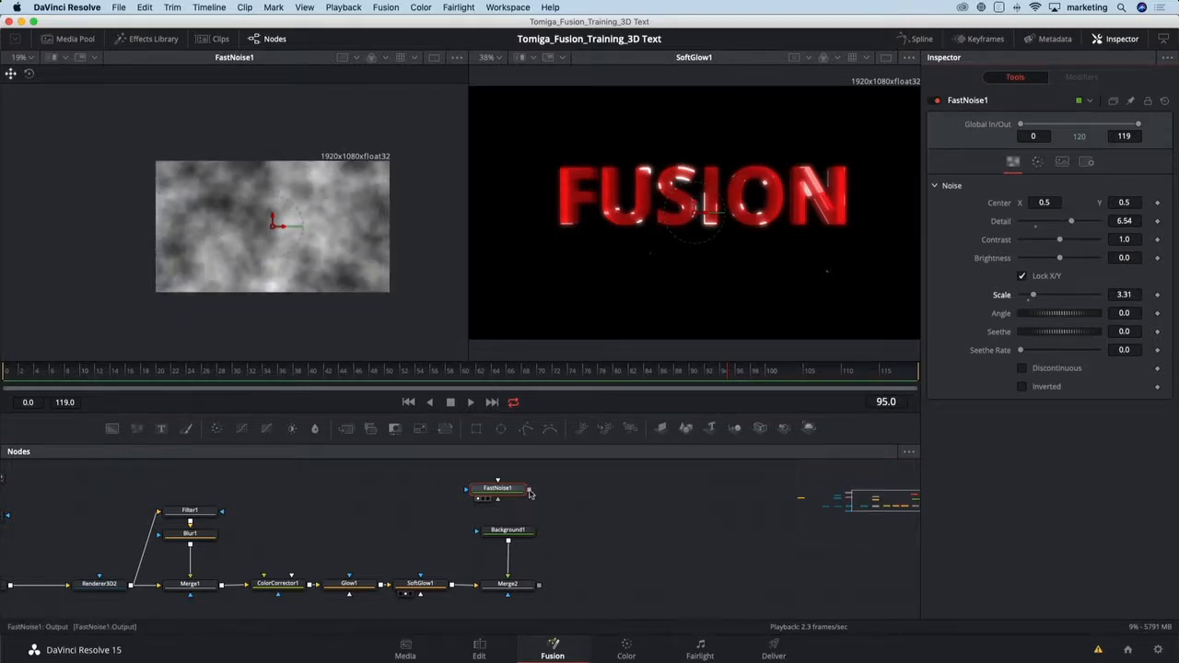
Connect FastNoise1 to Background1 as its effect mask and view the masked background.
{"action": "left_click_drag", "start_coordinate": [529, 489], "coordinate": [484, 533]}
{"action": "left_click", "coordinate": [491, 533]}
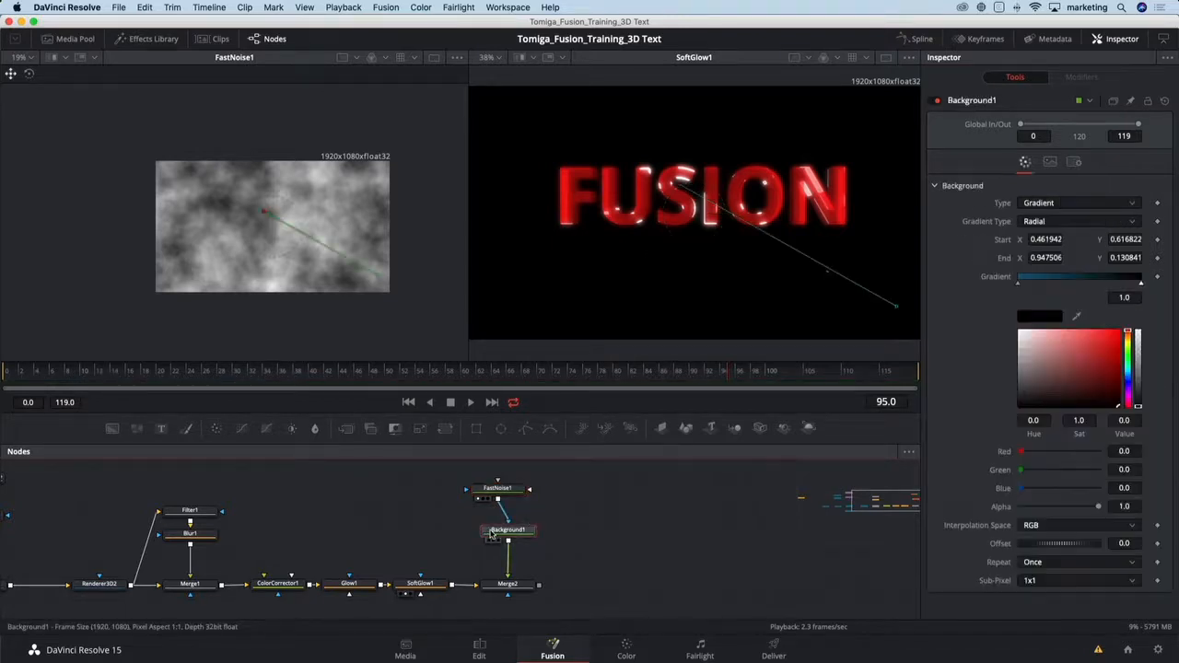
{"action": "key", "text": "1"}
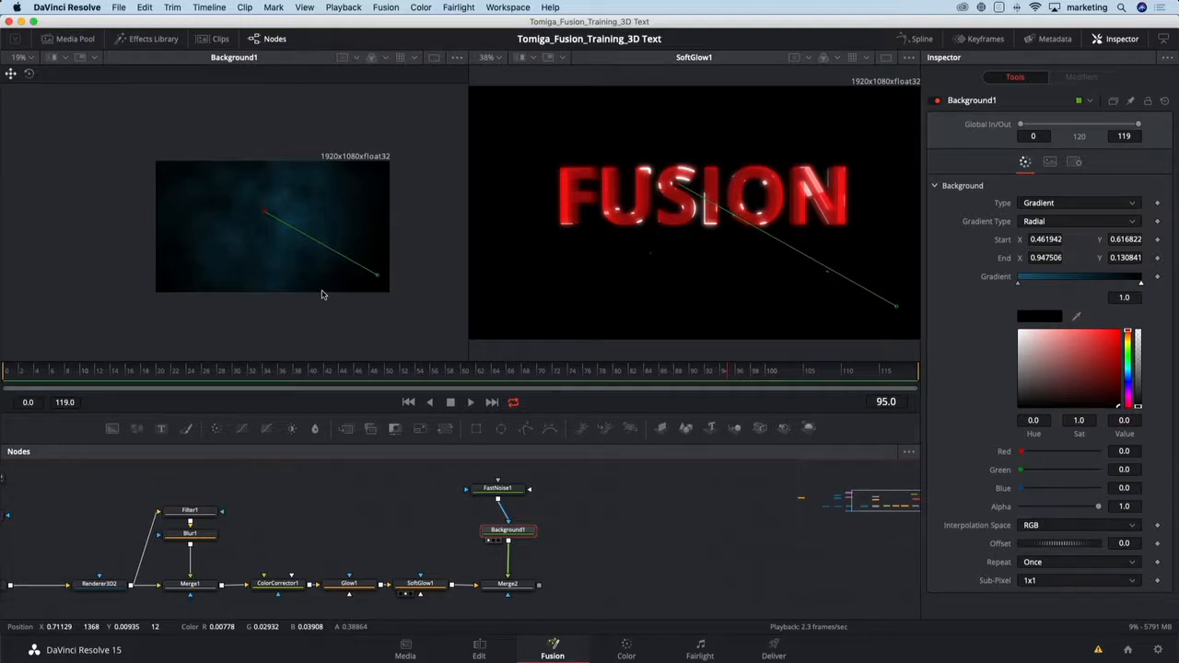
View Merge2 and set its Apply Mode to Screen.
{"action": "left_click", "coordinate": [527, 587]}
{"action": "key", "text": "2"}
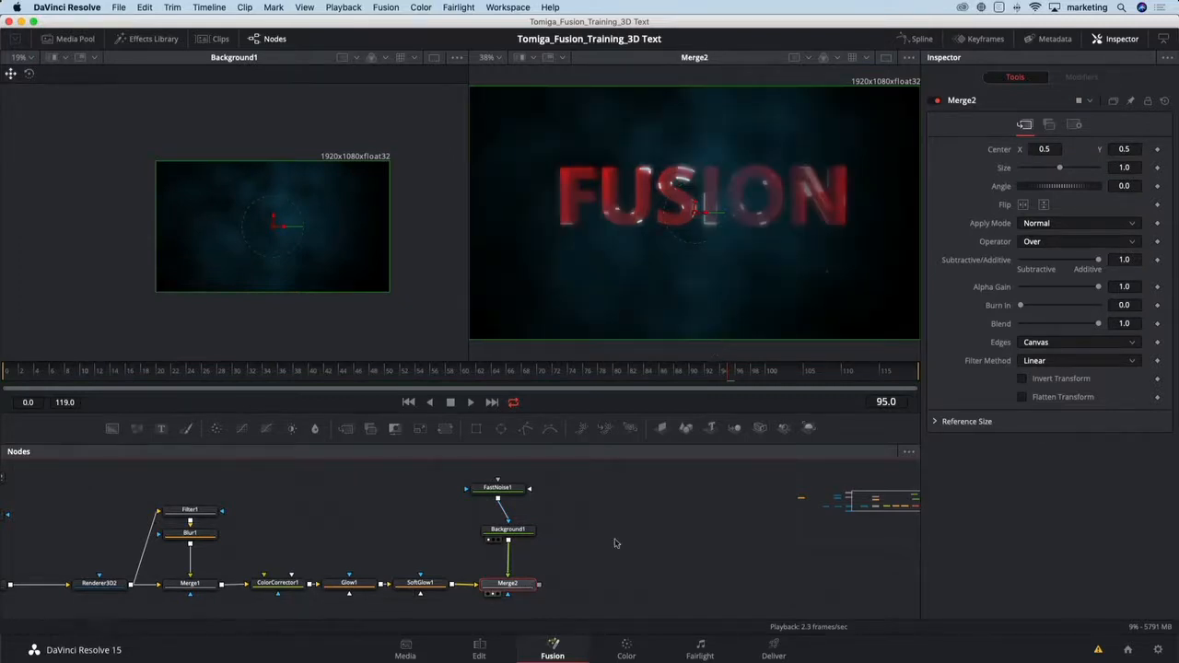
{"action": "left_click", "coordinate": [1041, 225]}
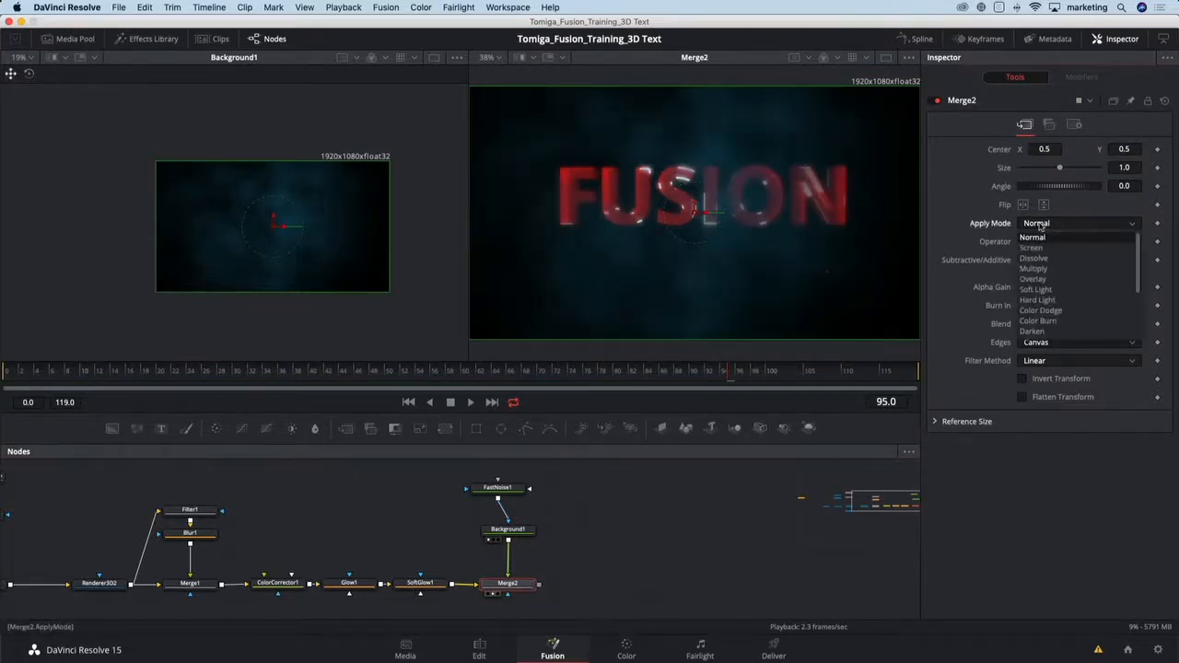
{"action": "left_click", "coordinate": [1031, 248]}
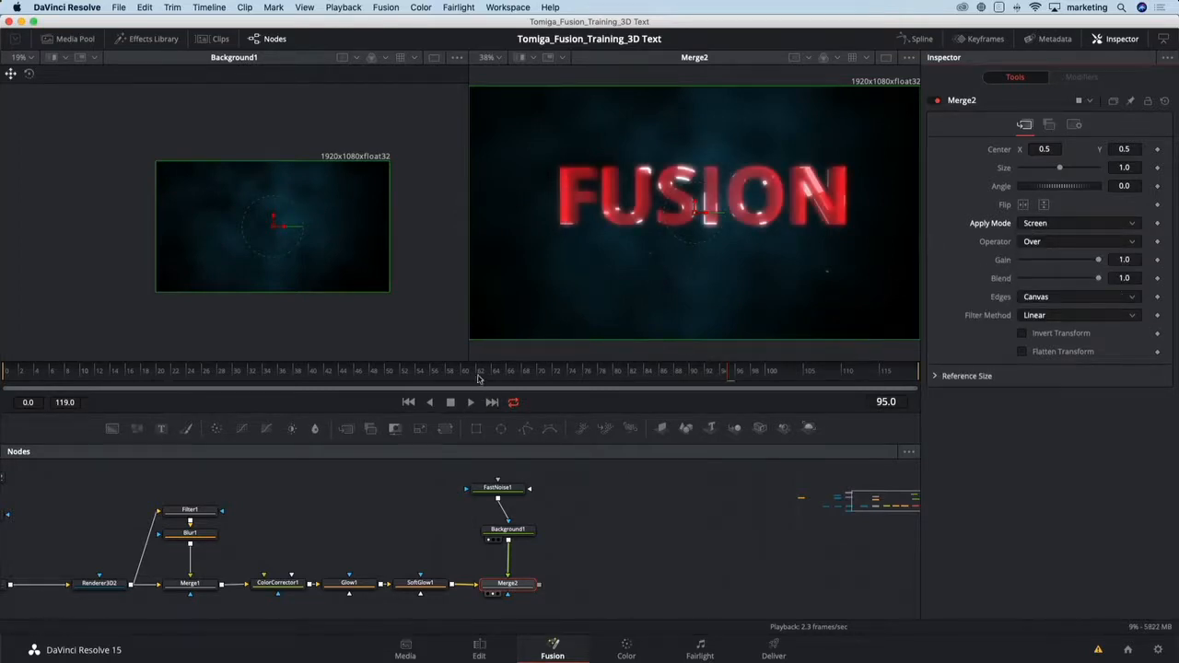
Check the composited title at several points of the animation, including frames 62, 51 and 41, ending on frame 35.
{"action": "left_click", "coordinate": [478, 376]}
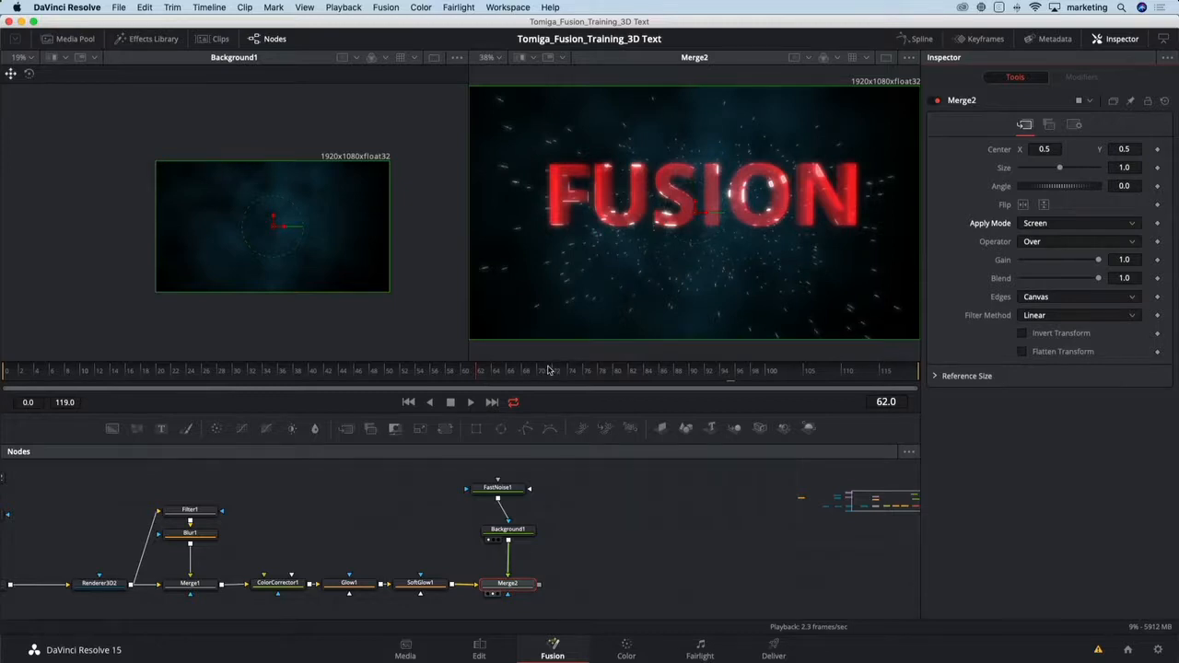
{"action": "left_click", "coordinate": [548, 370]}
{"action": "left_click", "coordinate": [398, 375]}
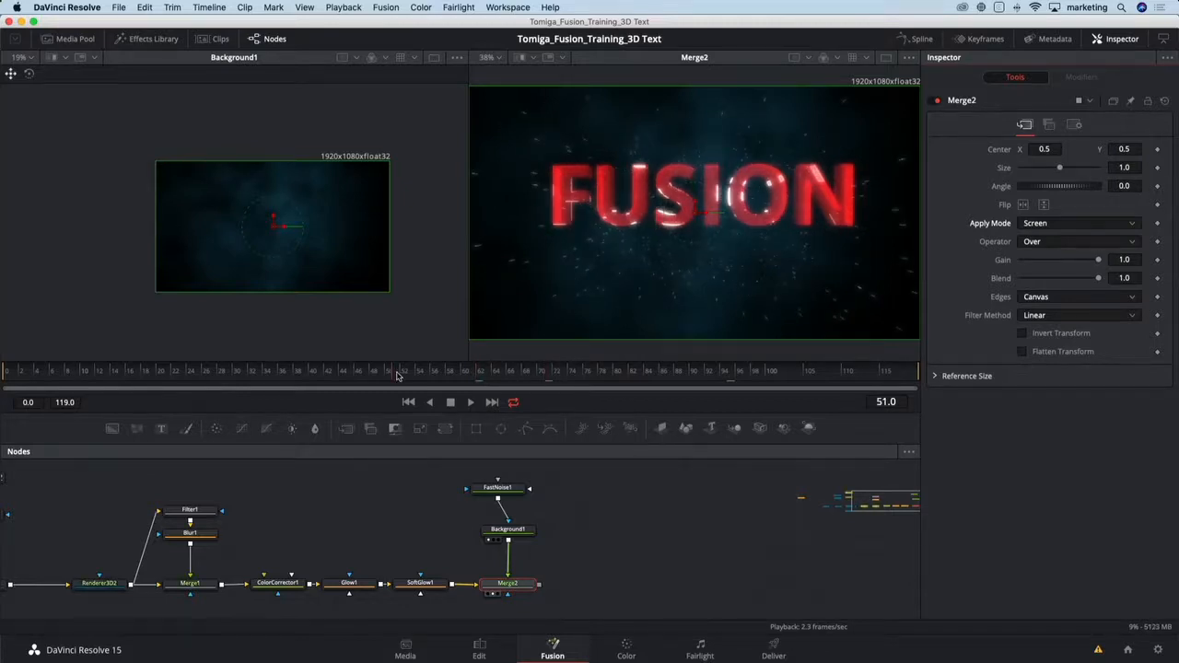
{"action": "left_click", "coordinate": [321, 377]}
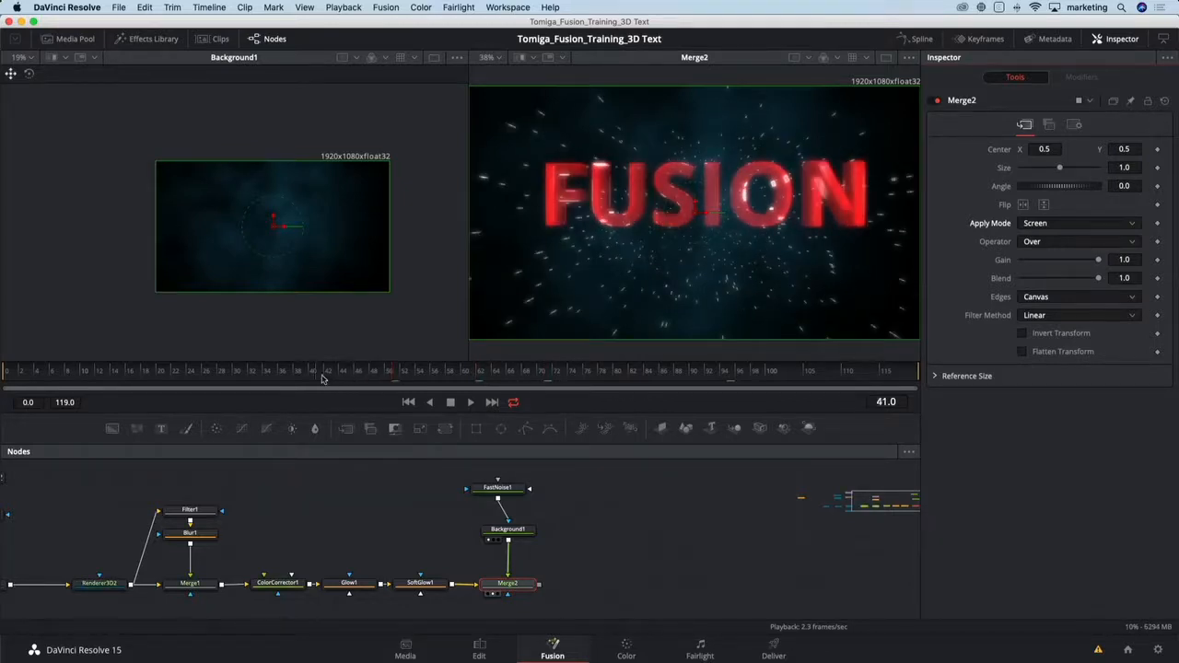
{"action": "left_click", "coordinate": [274, 378]}
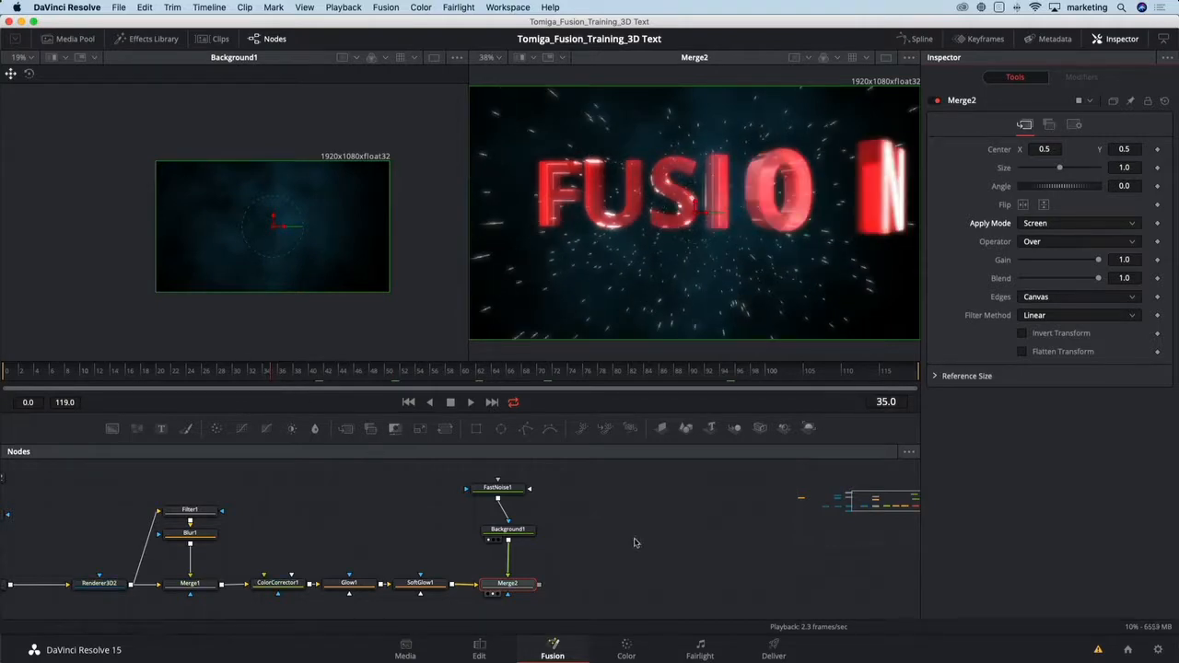
Add a Filter node after Merge2 and place it at the end of the node chain.
{"action": "left_click_drag", "start_coordinate": [514, 587], "coordinate": [516, 582]}
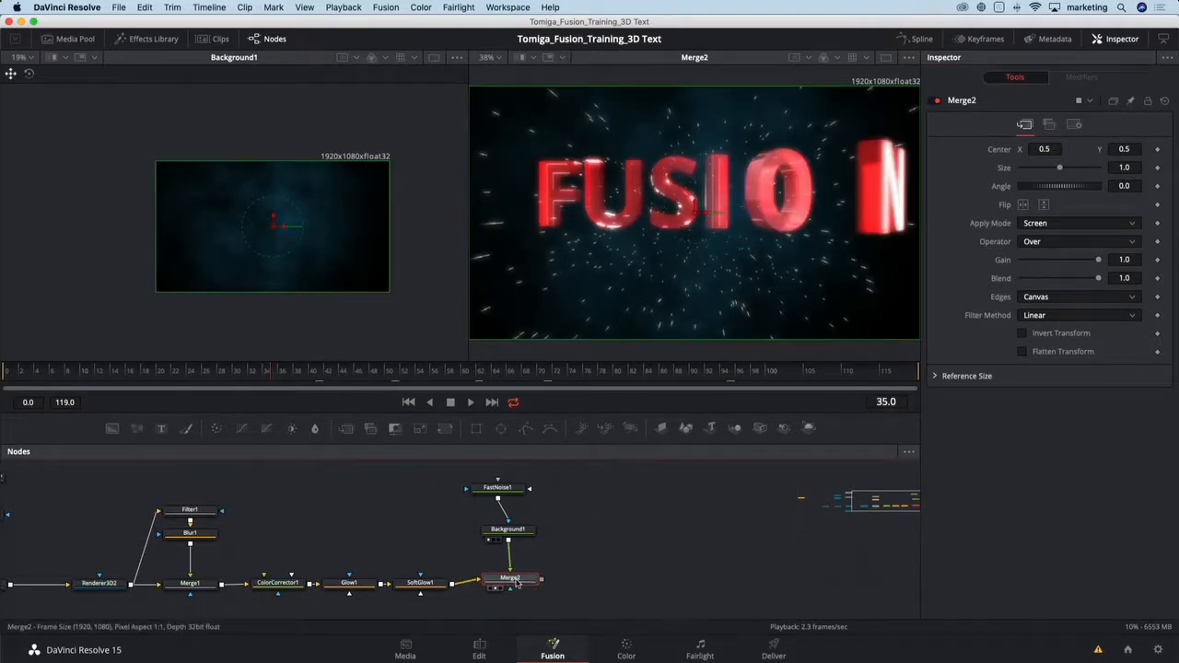
{"action": "key", "text": "shift+space"}
{"action": "type", "text": "fast"}
{"action": "key", "text": "BackSpace"}
{"action": "key", "text": "BackSpace"}
{"action": "key", "text": "BackSpace"}
{"action": "key", "text": "BackSpace"}
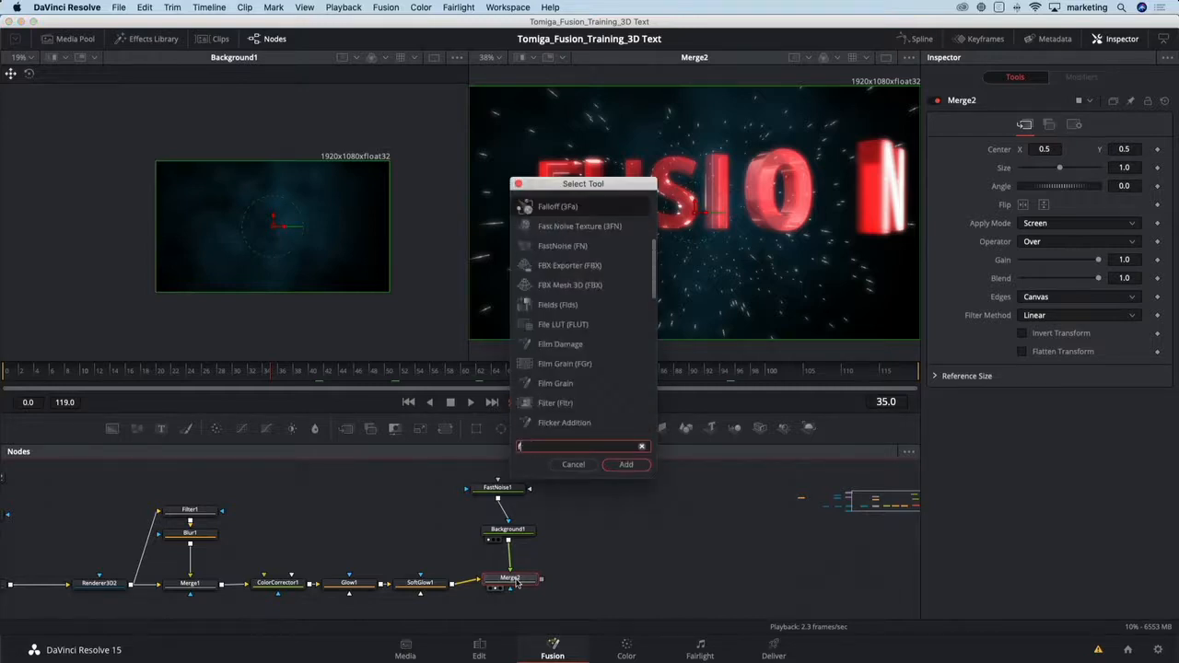
{"action": "type", "text": "filt"}
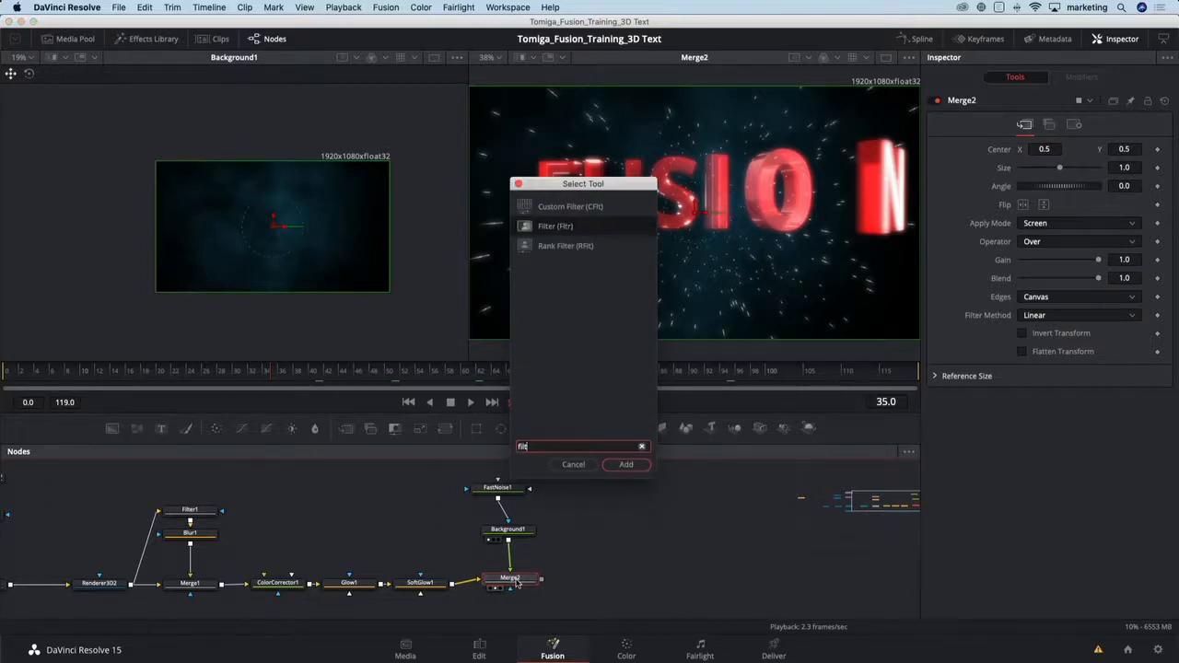
{"action": "key", "text": "Return"}
{"action": "left_click_drag", "start_coordinate": [525, 582], "coordinate": [608, 565]}
{"action": "key", "text": "F2"}
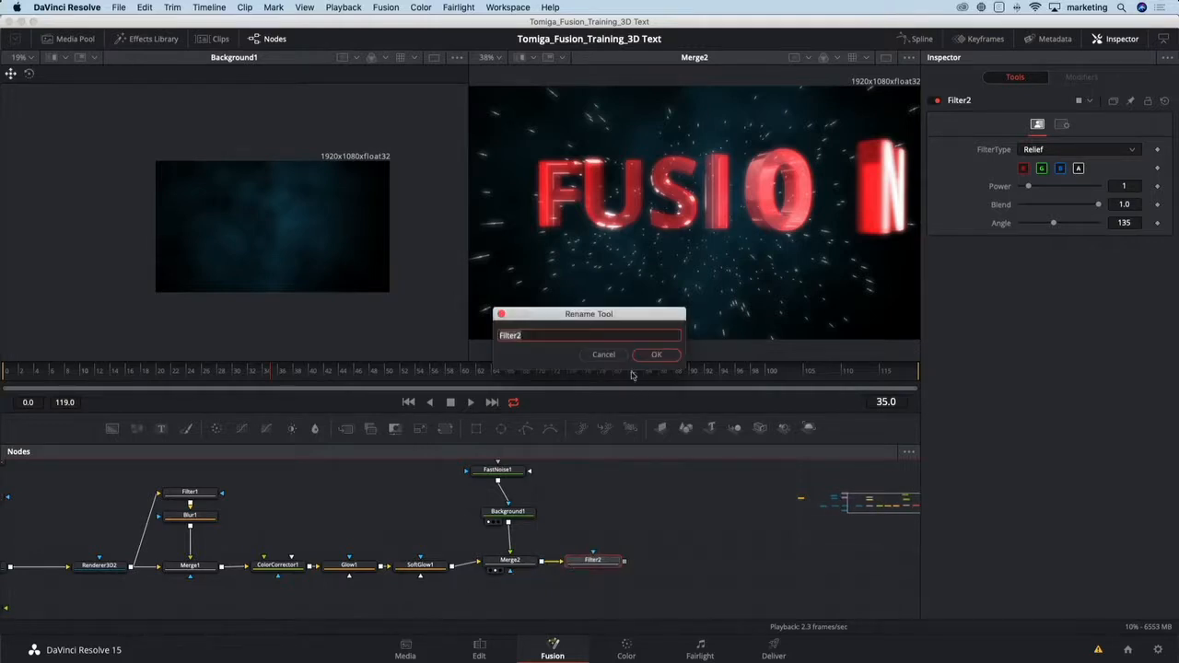
{"action": "left_click", "coordinate": [608, 355]}
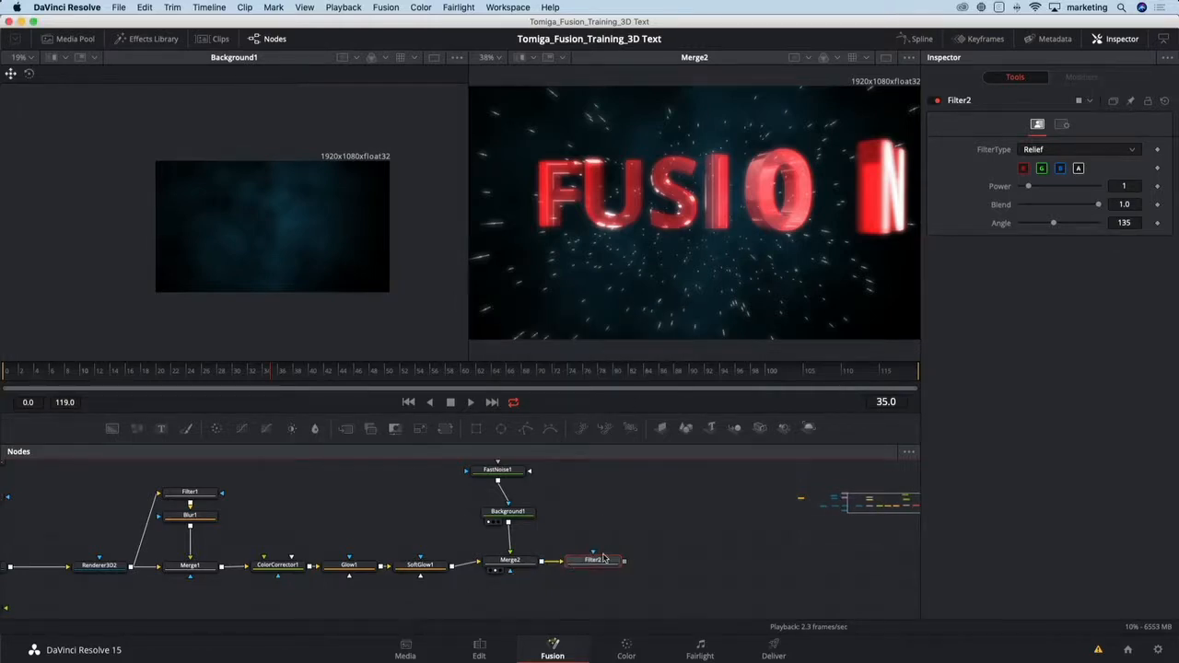
View Filter2, set its FilterType to Emboss Over, and compare the image with the filter disabled and enabled.
{"action": "key", "text": "2"}
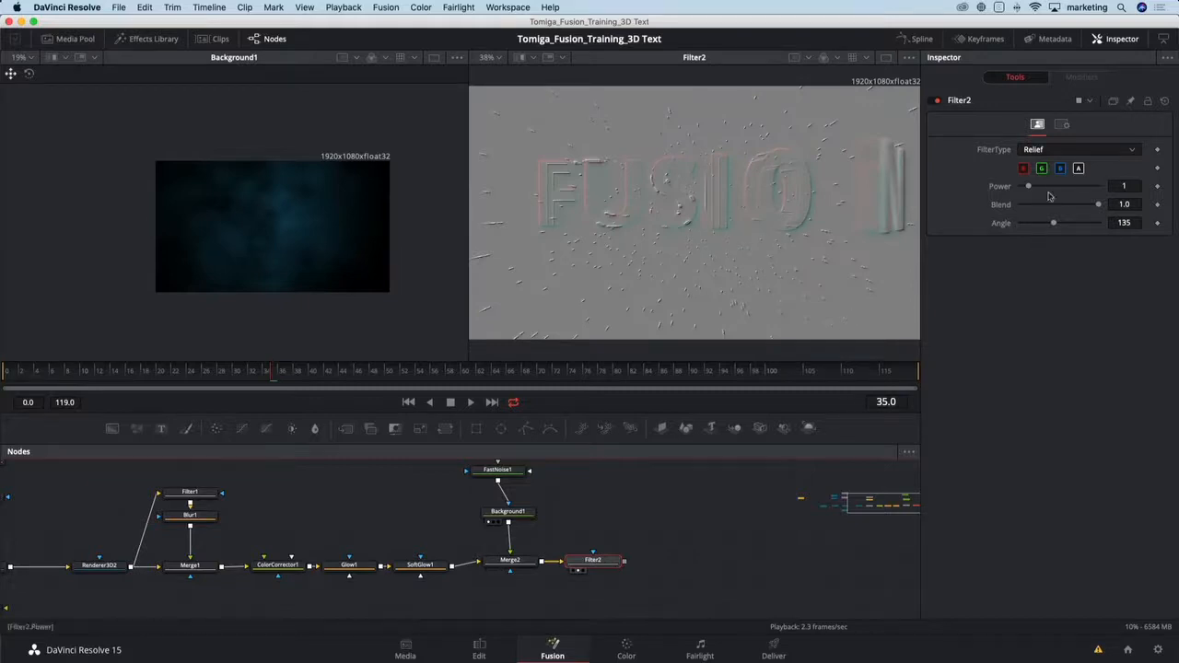
{"action": "left_click", "coordinate": [1061, 150]}
{"action": "left_click", "coordinate": [1057, 174]}
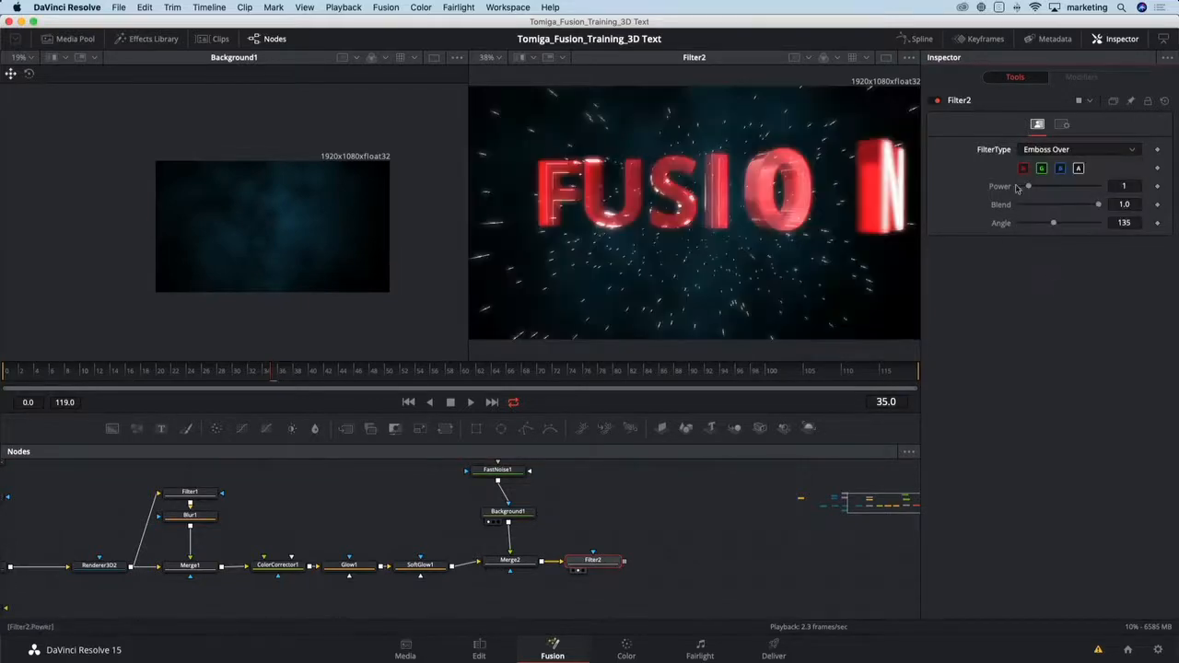
{"action": "left_click", "coordinate": [933, 101]}
{"action": "left_click", "coordinate": [936, 102]}
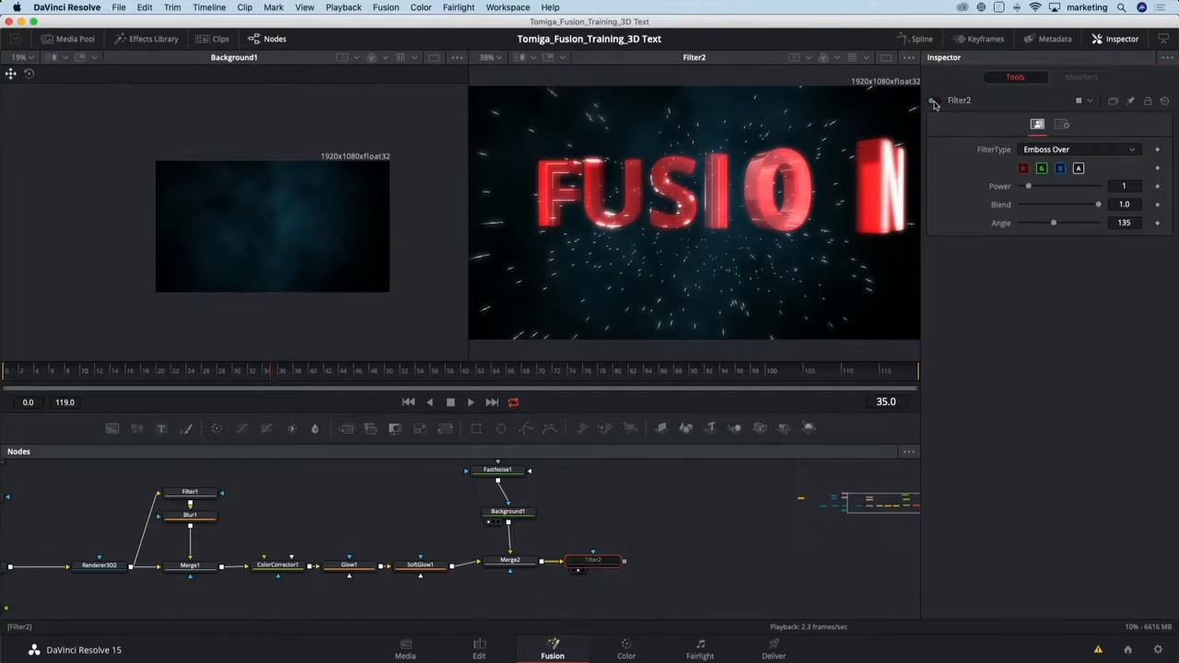
{"action": "left_click", "coordinate": [936, 101]}
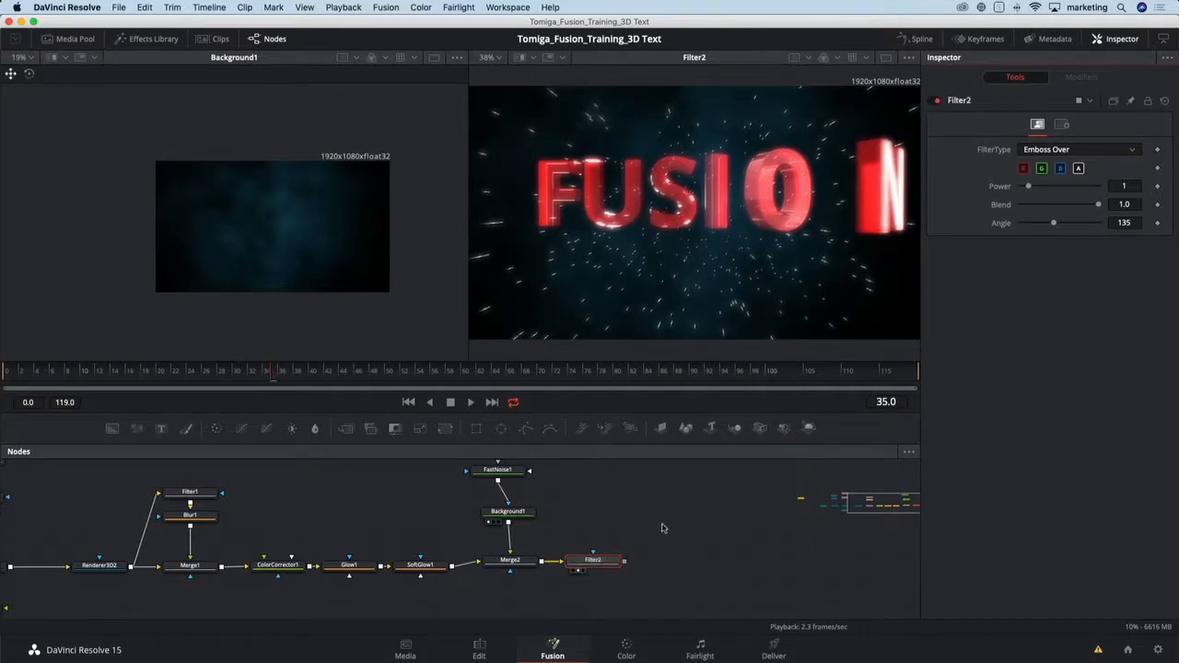
Add a VariBlur node after Filter2 and view its output.
{"action": "scroll", "coordinate": [681, 551], "scroll_direction": "right", "scroll_amount": 5}
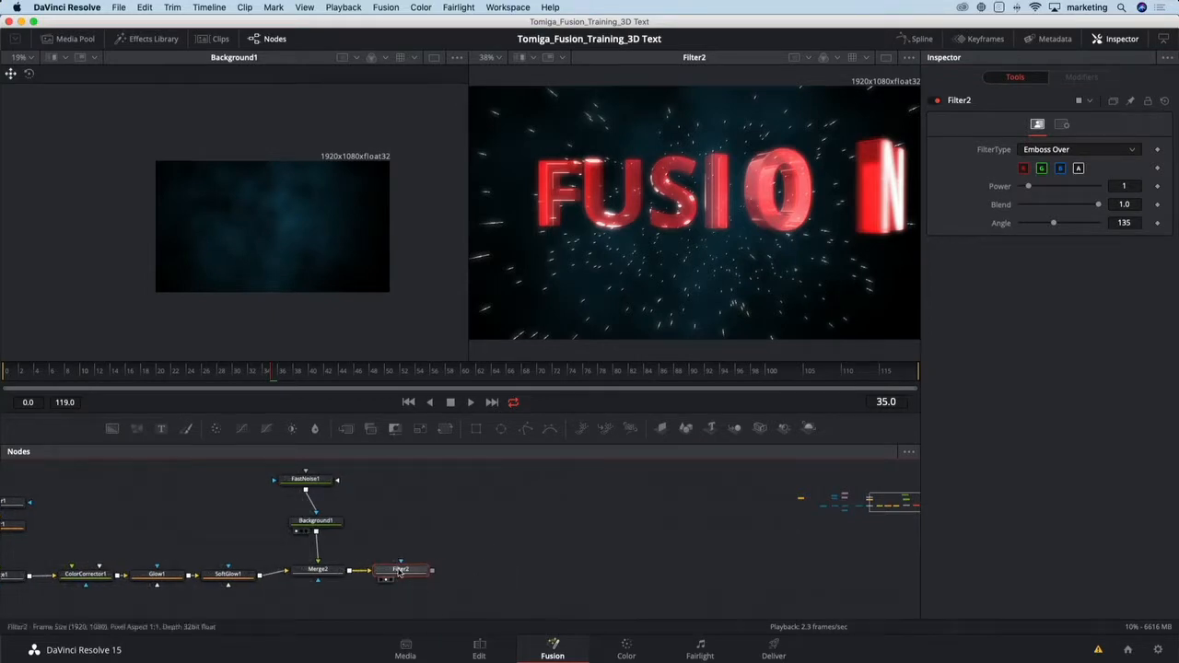
{"action": "left_click_drag", "start_coordinate": [397, 571], "coordinate": [409, 572]}
{"action": "key", "text": "shift+space"}
{"action": "type", "text": "vari"}
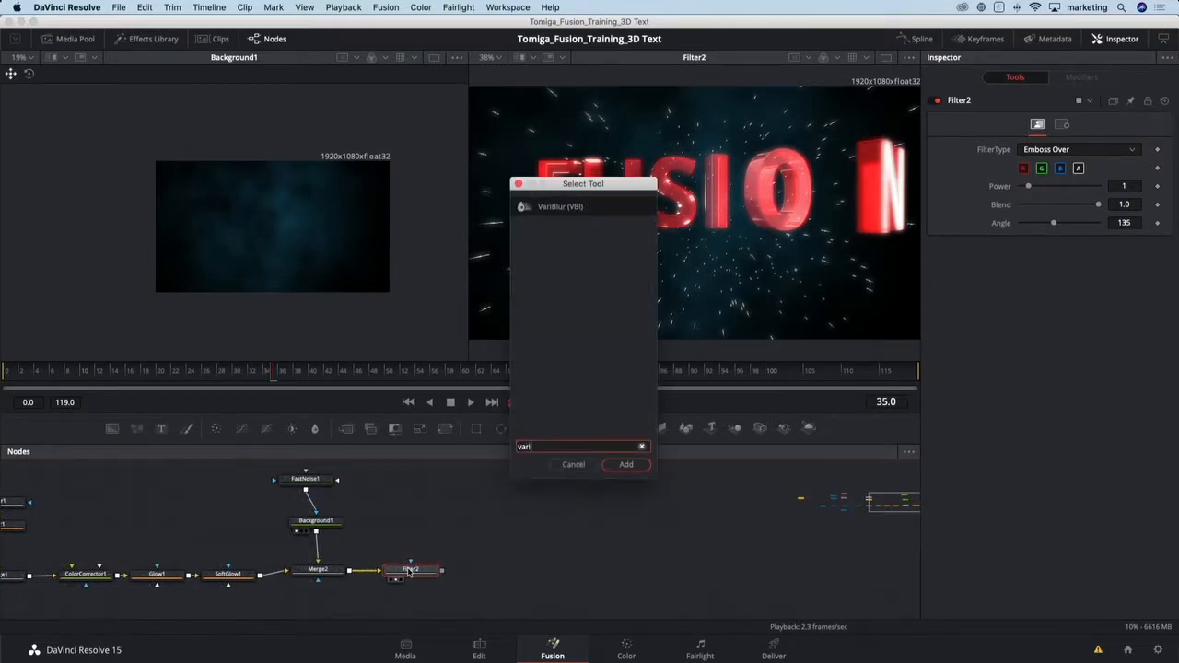
{"action": "key", "text": "Return"}
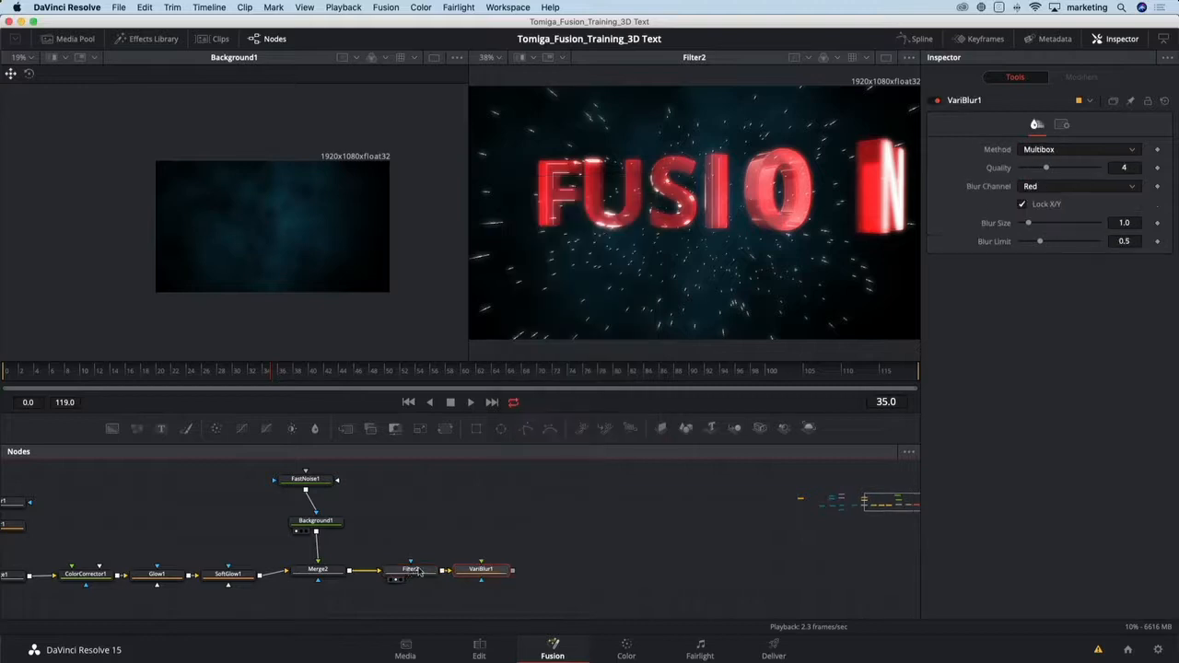
{"action": "left_click_drag", "start_coordinate": [477, 572], "coordinate": [491, 576]}
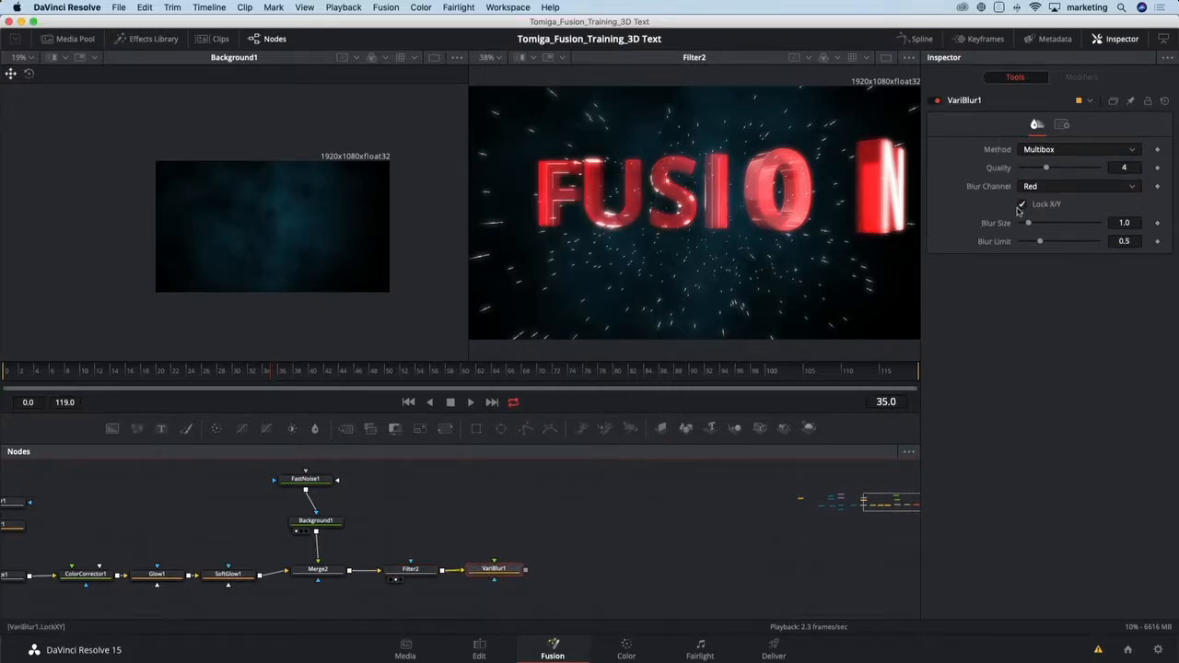
{"action": "key", "text": "2"}
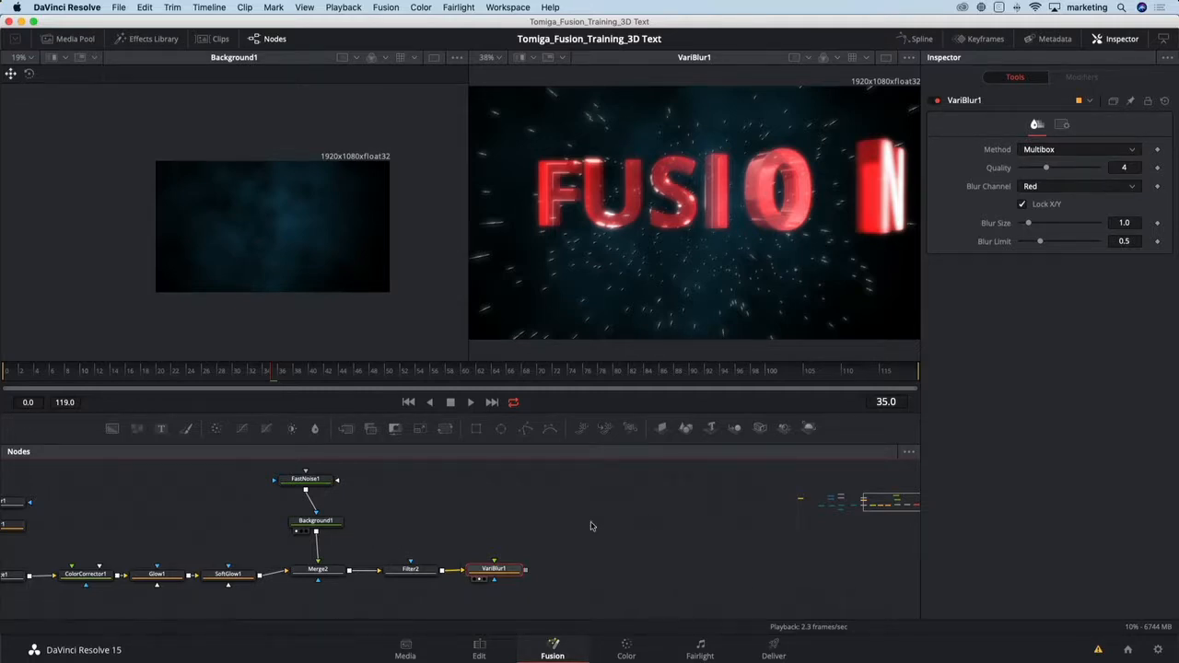
Add a separate Background node above VariBlur1 and view it beside the VariBlur output.
{"action": "left_click", "coordinate": [499, 498]}
{"action": "key", "text": "shift+space"}
{"action": "type", "text": "bg"}
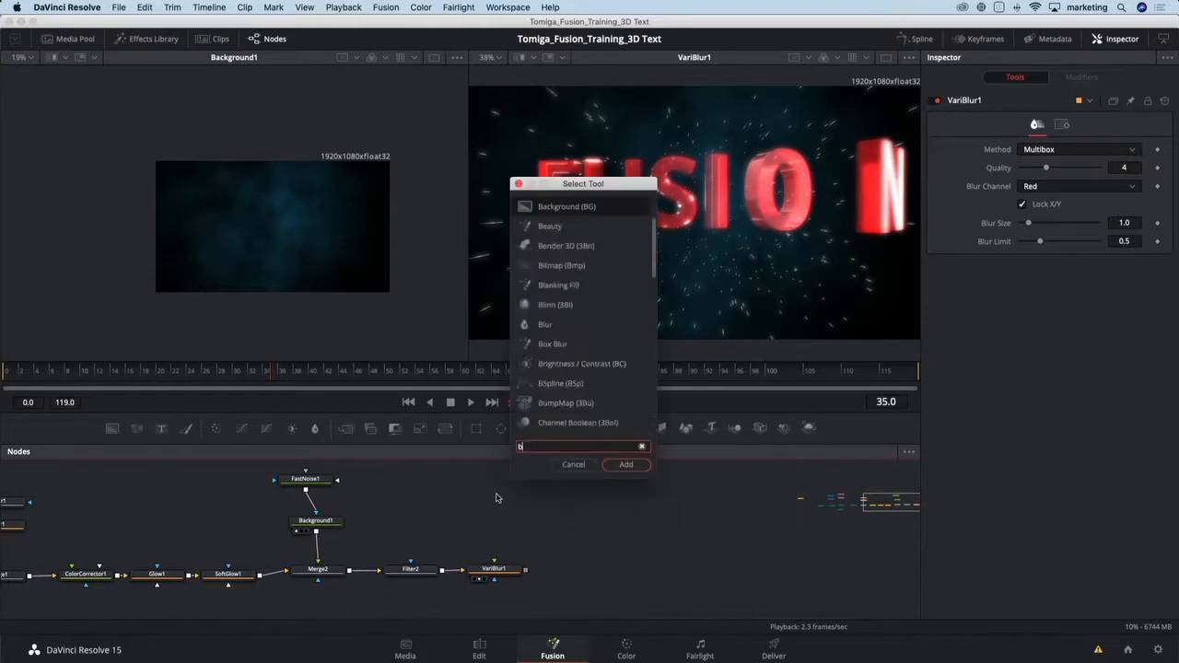
{"action": "key", "text": "Return"}
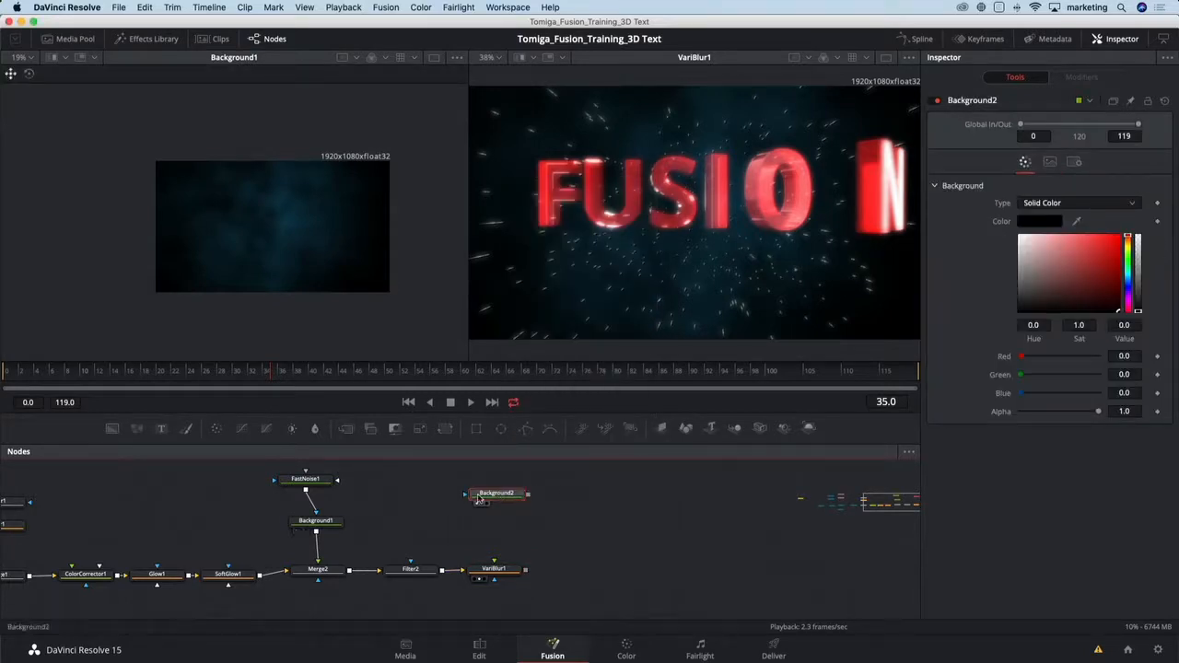
{"action": "key", "text": "1"}
Set Background2's Type to Gradient and Gradient Type to Reflect, with its start point at about 0.49, 0.55.
{"action": "left_click", "coordinate": [1043, 210]}
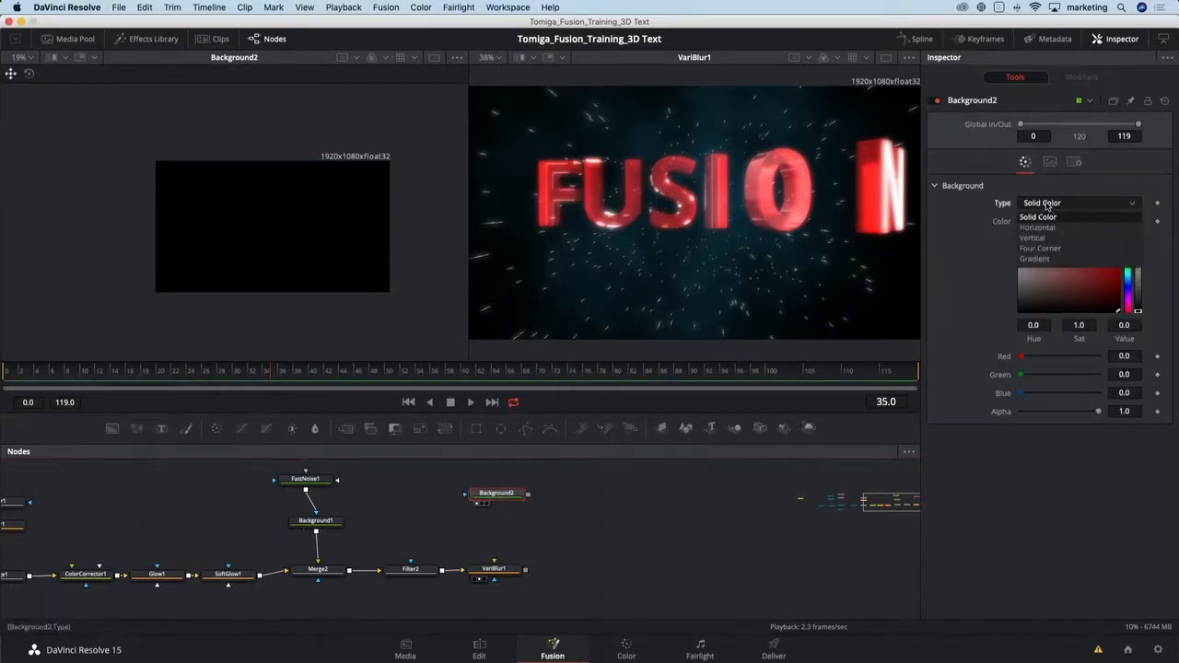
{"action": "left_click", "coordinate": [1056, 261]}
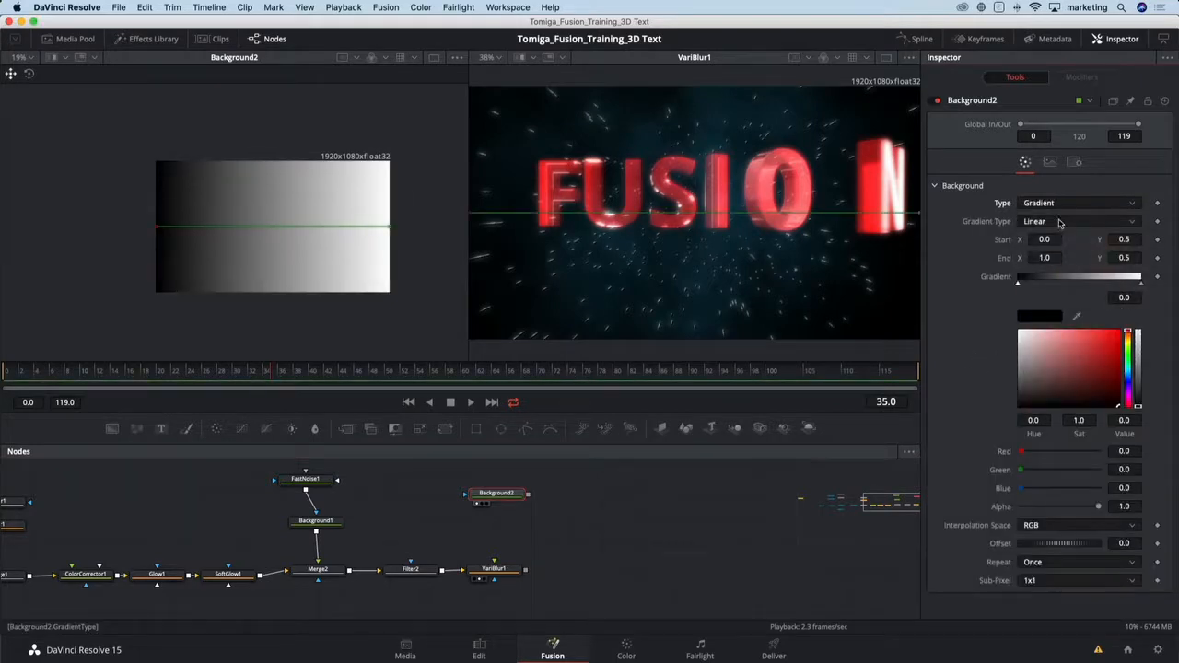
{"action": "left_click", "coordinate": [1060, 224]}
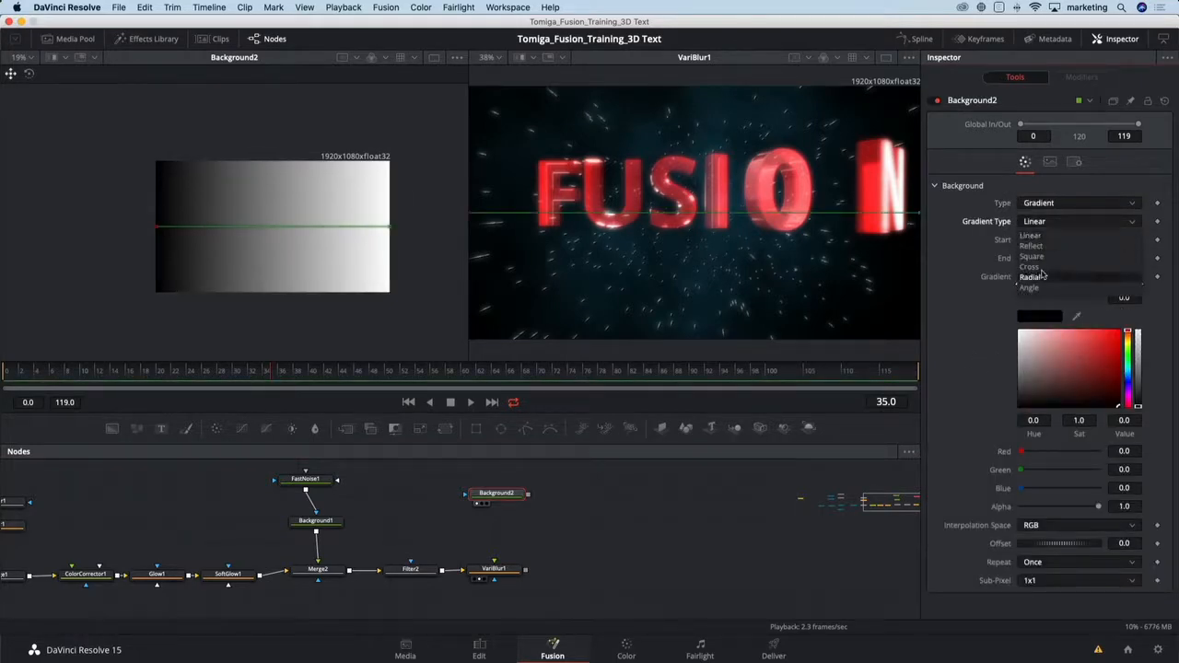
{"action": "left_click", "coordinate": [1032, 246]}
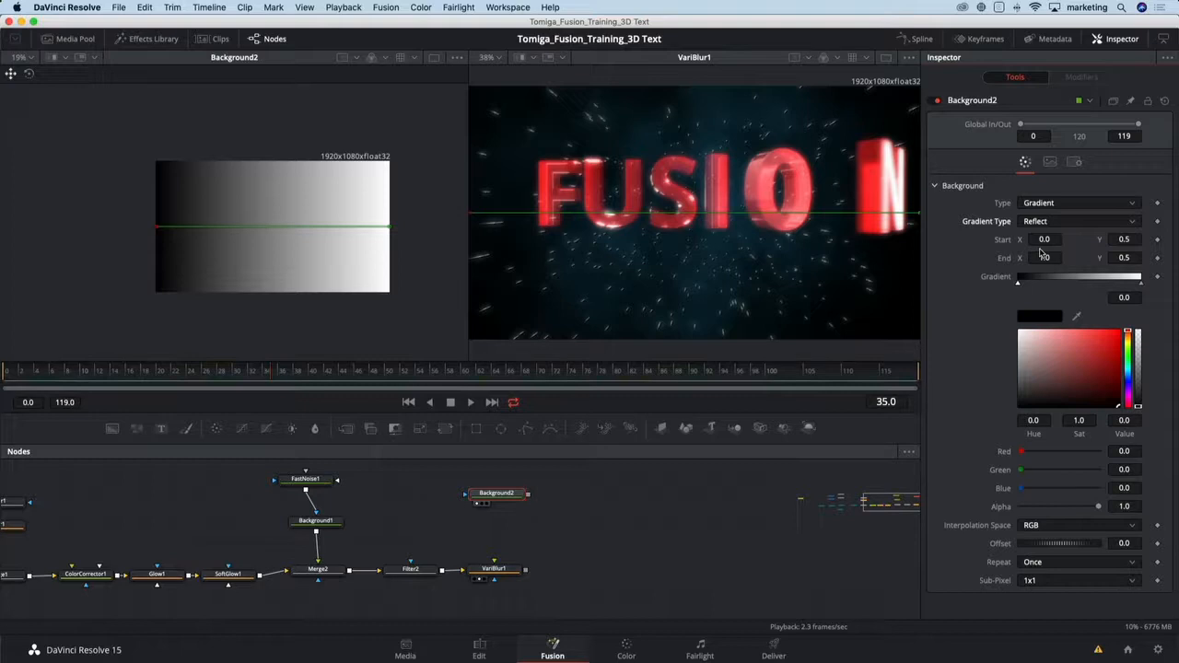
{"action": "left_click_drag", "start_coordinate": [158, 226], "coordinate": [271, 221]}
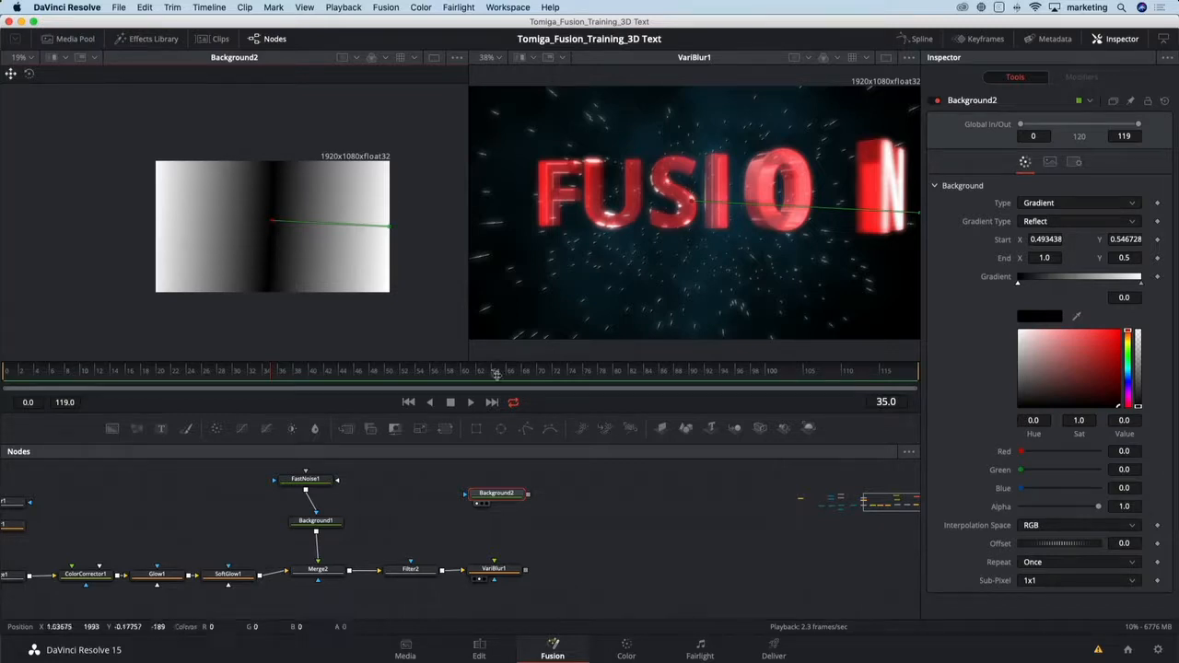
Connect Background2 to VariBlur1 as its blur control image and set the Blur Size to 10.
{"action": "left_click_drag", "start_coordinate": [531, 498], "coordinate": [502, 572]}
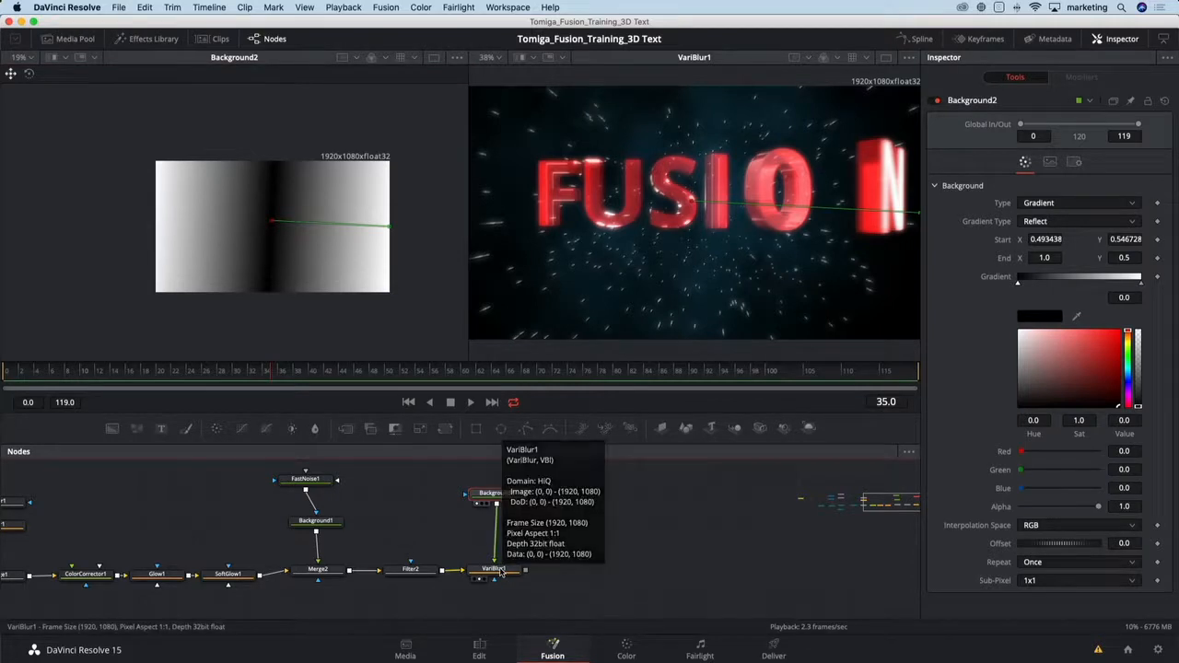
{"action": "left_click", "coordinate": [497, 570]}
{"action": "left_click_drag", "start_coordinate": [1028, 226], "coordinate": [1151, 224]}
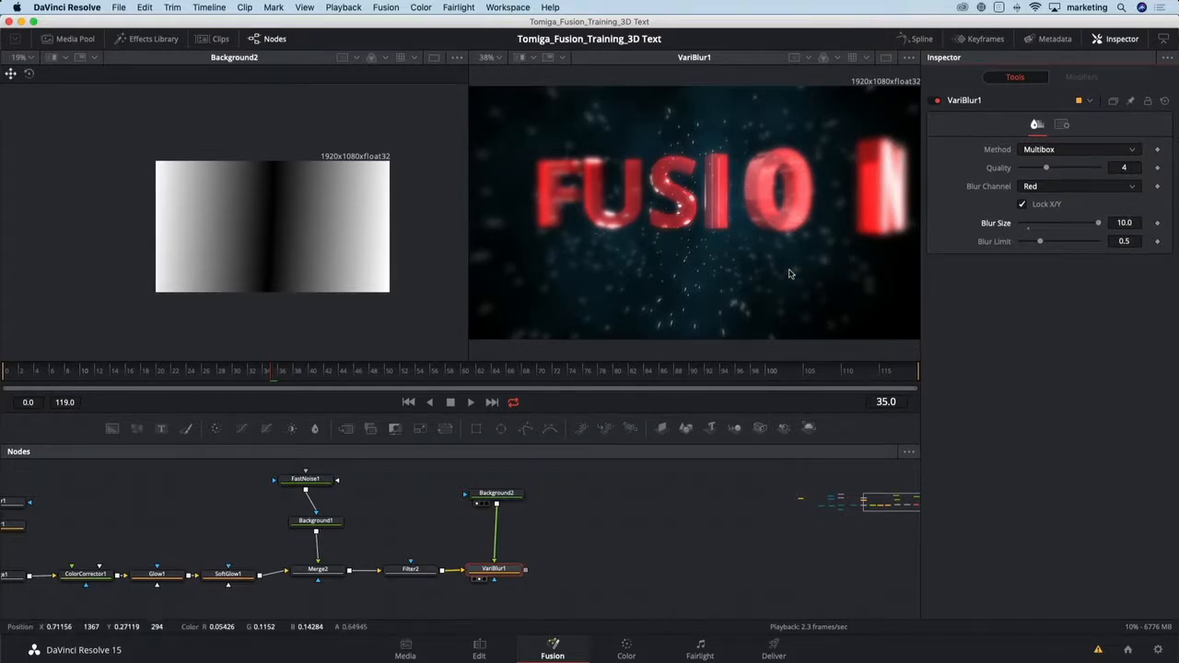
Move Background2's gradient end point to about 1.17, 0.38 and its black color stop to about 0.30.
{"action": "left_click", "coordinate": [515, 494]}
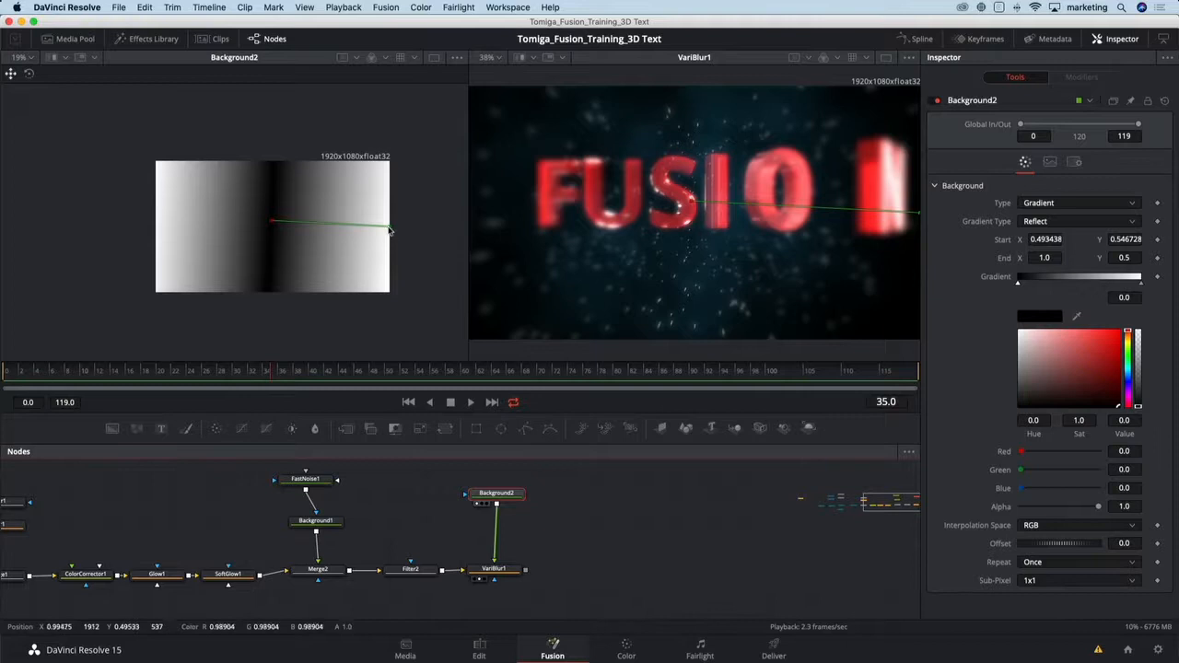
{"action": "left_click_drag", "start_coordinate": [389, 227], "coordinate": [427, 246]}
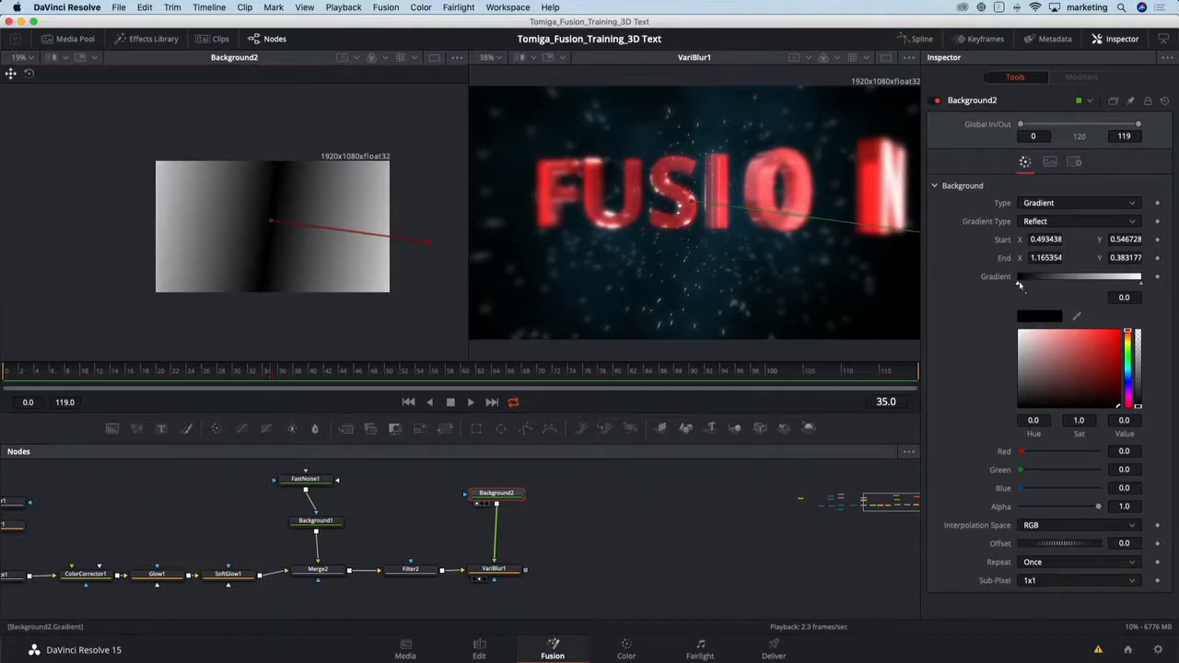
{"action": "left_click_drag", "start_coordinate": [1018, 284], "coordinate": [1055, 293]}
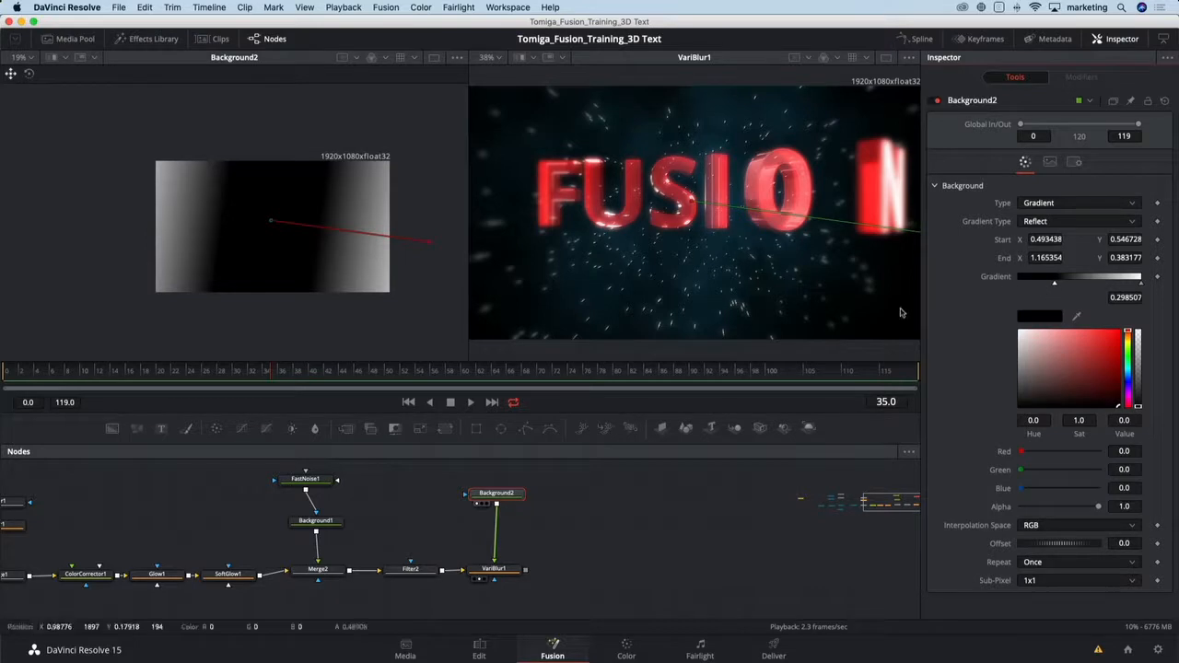
Reduce VariBlur1's Blur Size to 4.49.
{"action": "left_click", "coordinate": [494, 569]}
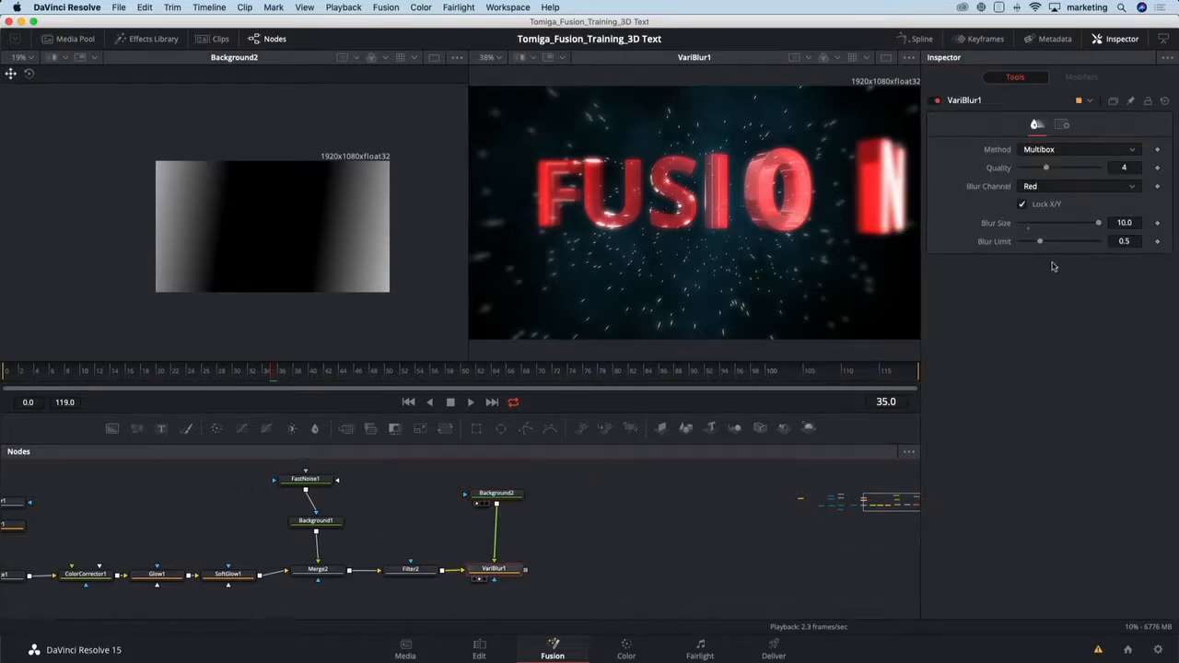
{"action": "left_click_drag", "start_coordinate": [1098, 223], "coordinate": [1058, 222]}
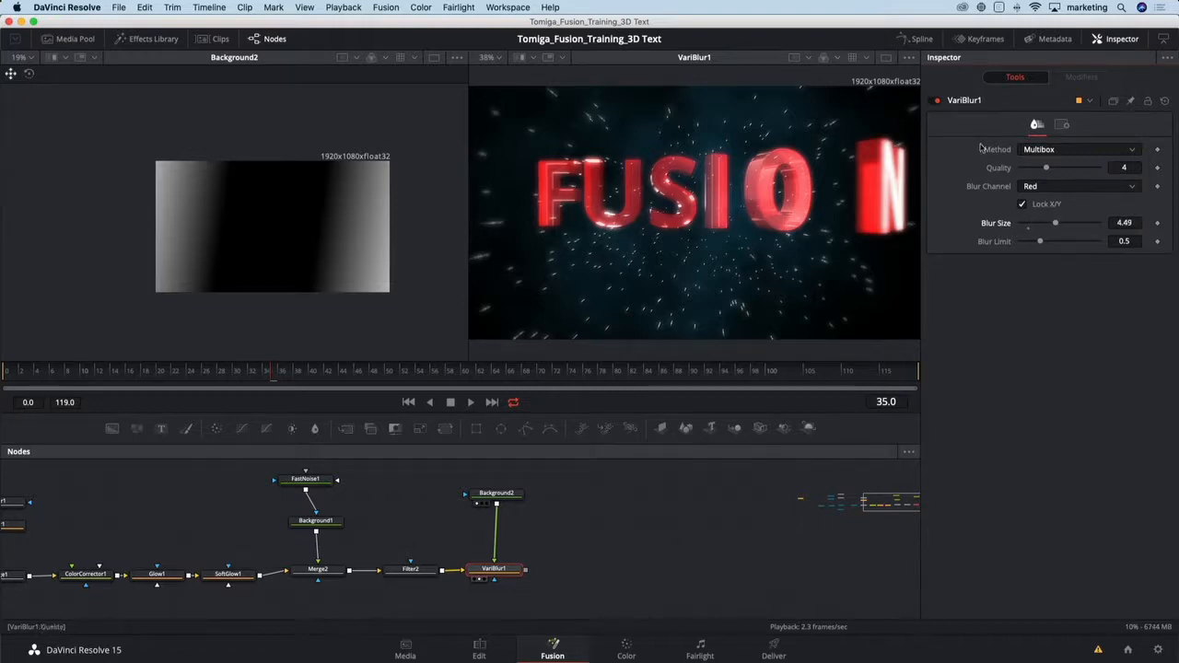
Toggle VariBlur1 off and on to compare the title with and without the edge blur.
{"action": "left_click", "coordinate": [935, 100]}
{"action": "left_click", "coordinate": [936, 101]}
{"action": "left_click", "coordinate": [935, 100]}
{"action": "left_click", "coordinate": [936, 100]}
Add a Rays node after VariBlur1 and show its output in the second viewer.
{"action": "left_click_drag", "start_coordinate": [603, 534], "coordinate": [421, 526]}
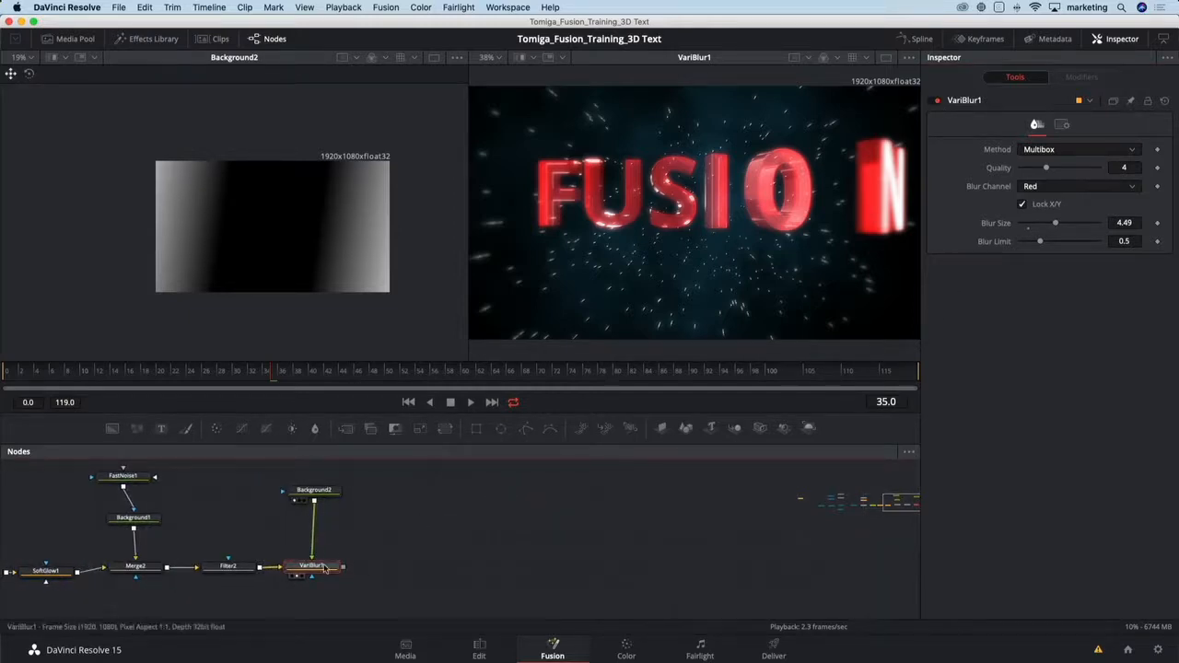
{"action": "key", "text": "shift+space"}
{"action": "type", "text": "rays"}
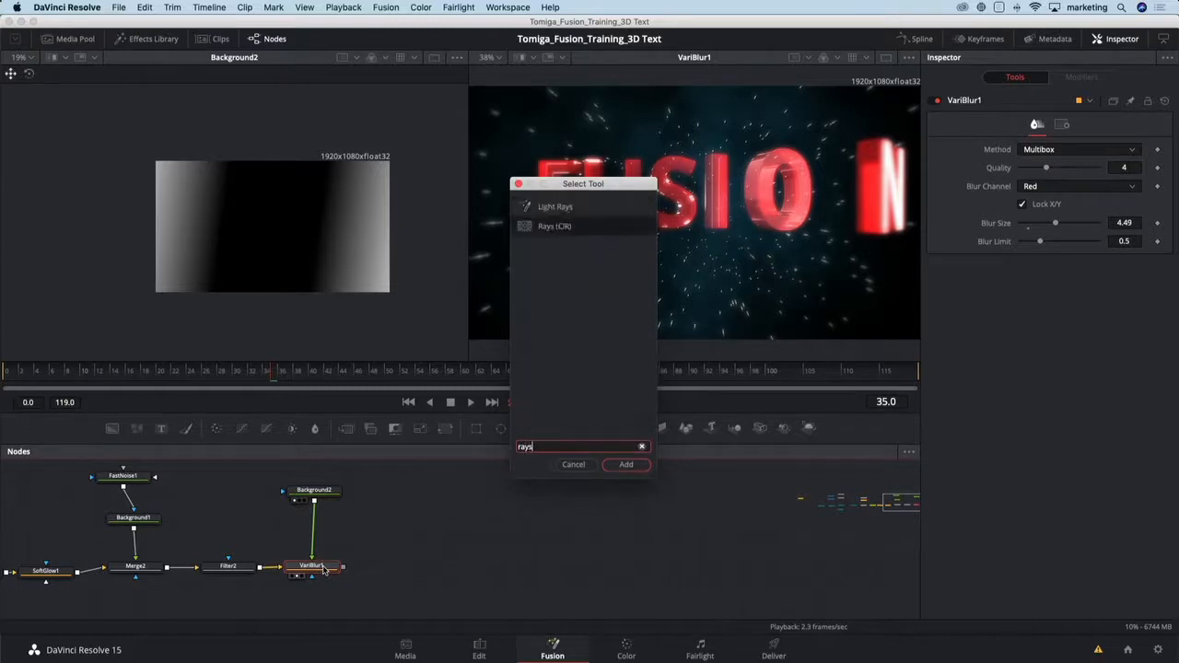
{"action": "key", "text": "Return"}
{"action": "left_click_drag", "start_coordinate": [378, 565], "coordinate": [408, 568]}
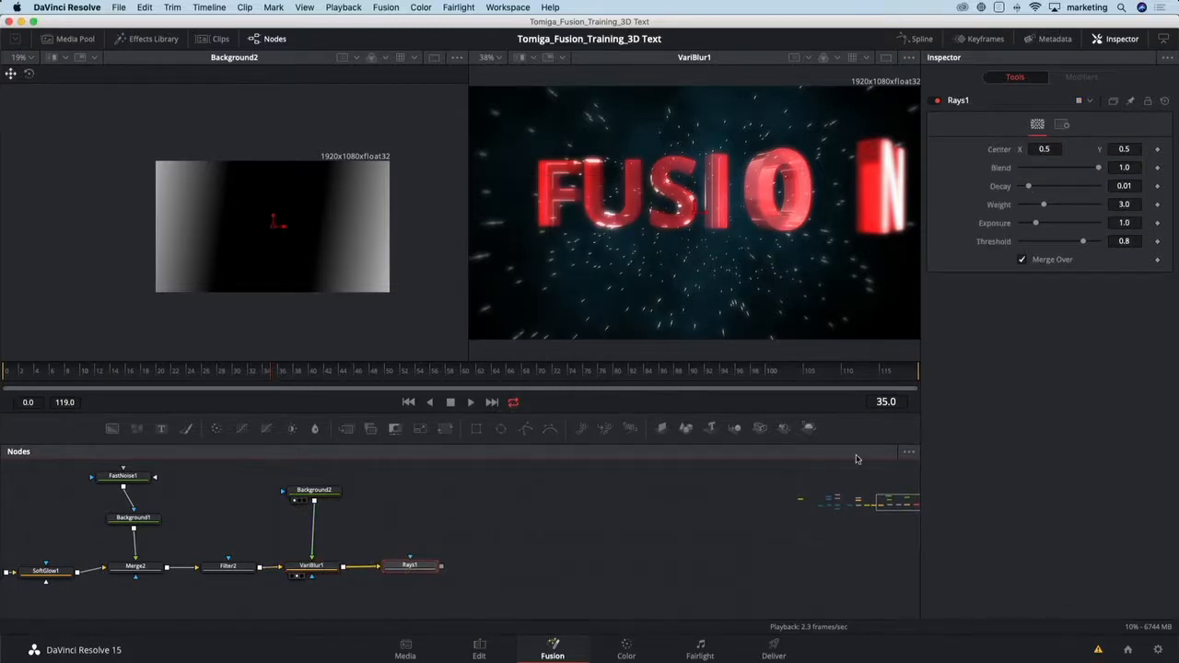
{"action": "key", "text": "2"}
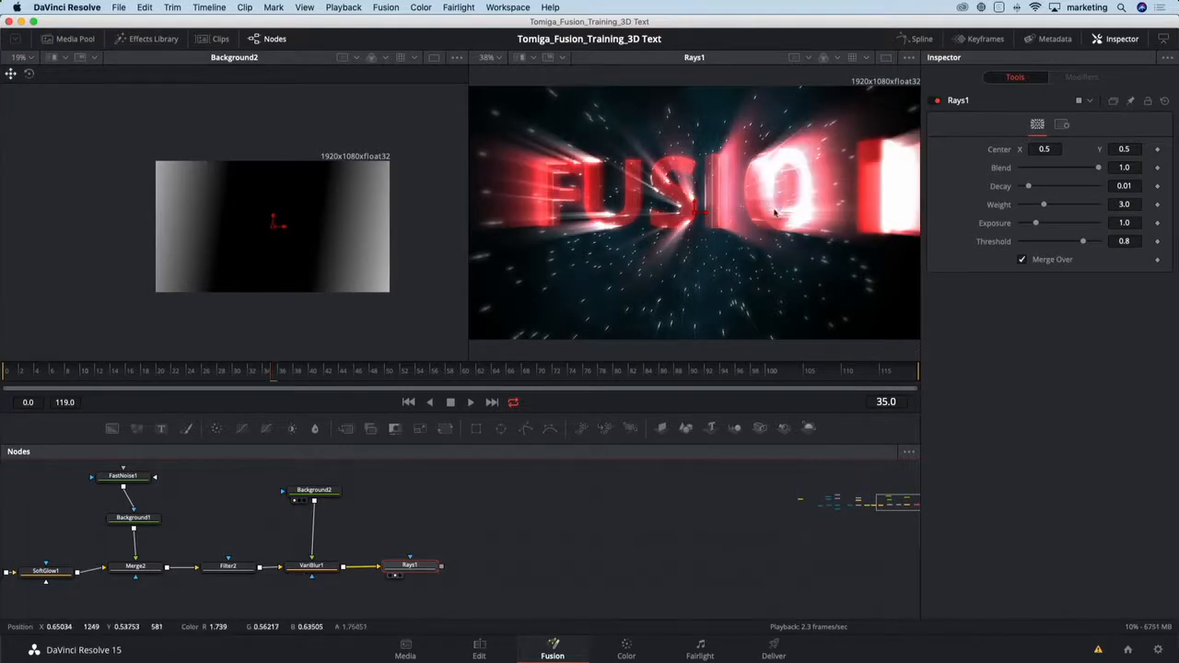
Set Rays1's Threshold to 1.0, Weight to 2.36 and Exposure to 0.945, and move its center to about 0.508, 0.582.
{"action": "left_click_drag", "start_coordinate": [1085, 242], "coordinate": [1100, 242]}
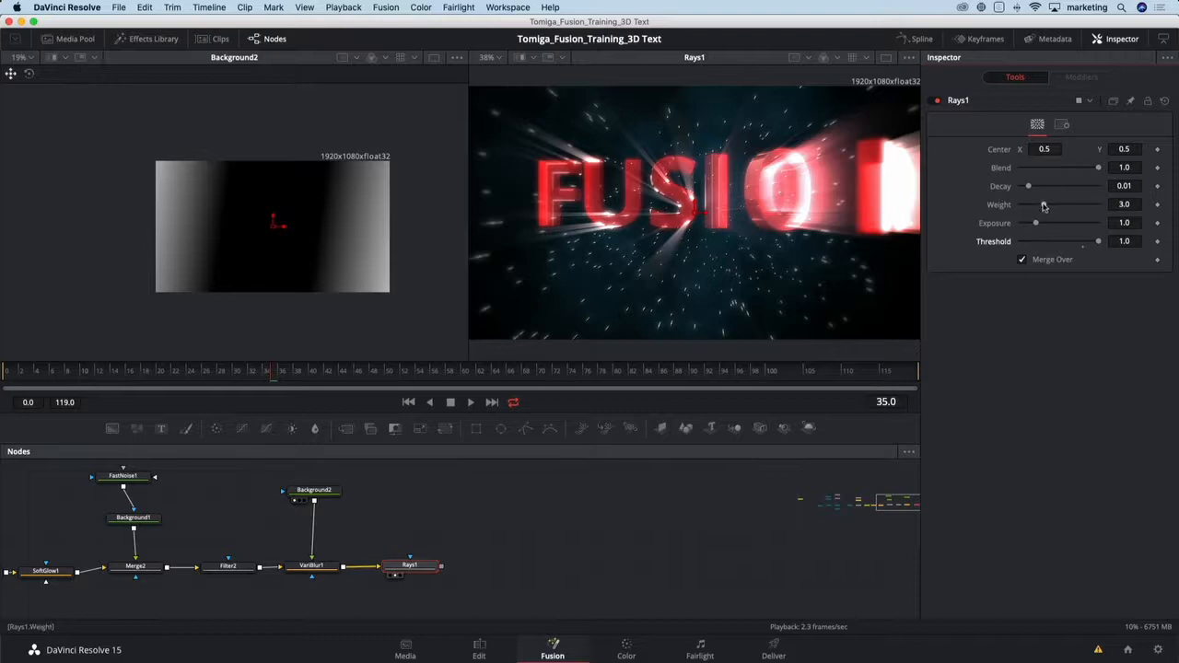
{"action": "left_click_drag", "start_coordinate": [1044, 207], "coordinate": [1036, 223]}
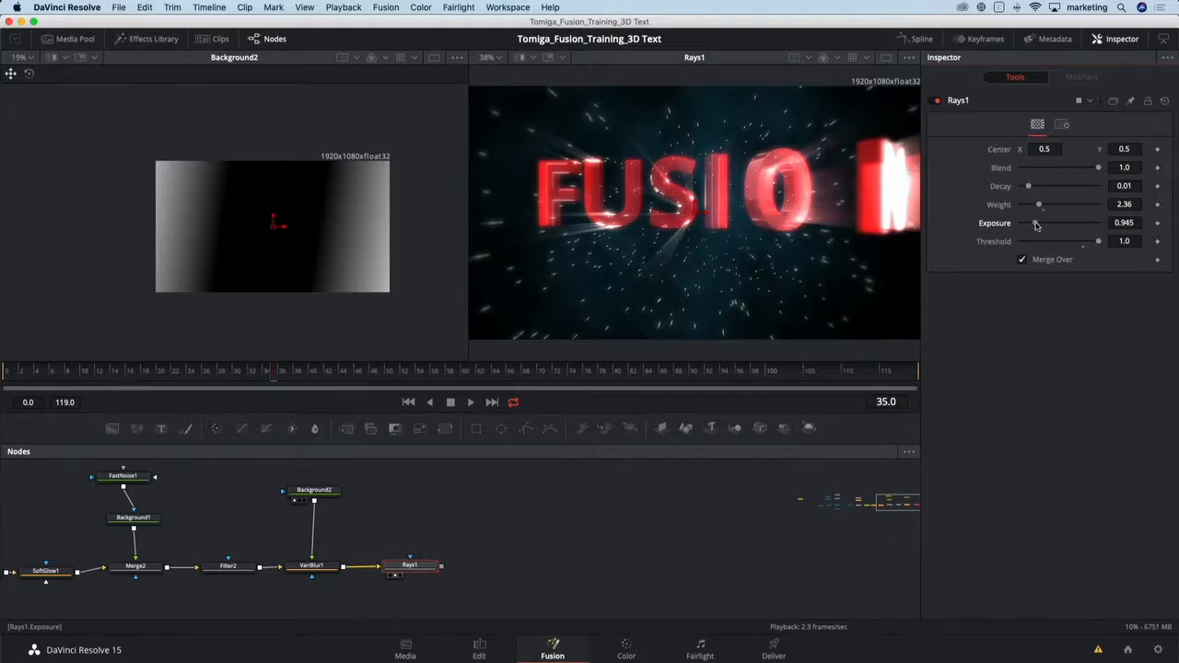
{"action": "left_click_drag", "start_coordinate": [695, 212], "coordinate": [698, 191]}
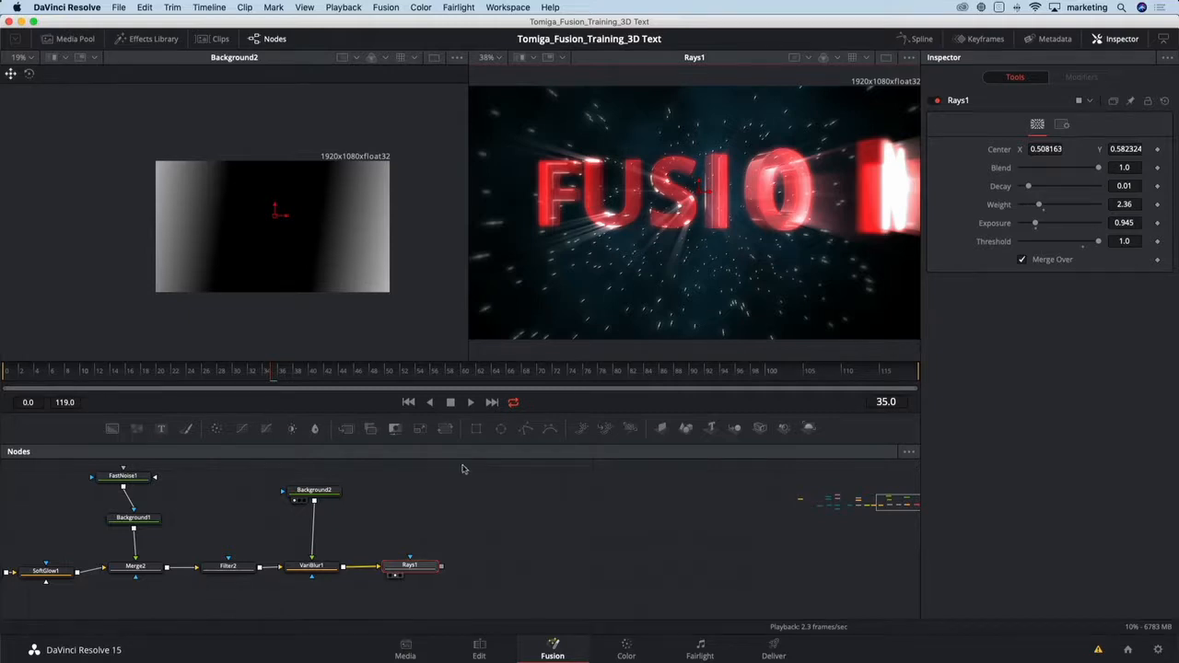
Mask Rays1 with an ellipse using a Soft Edge of 0.1685, and place the mask node higher above Rays1.
{"action": "left_click", "coordinate": [500, 433]}
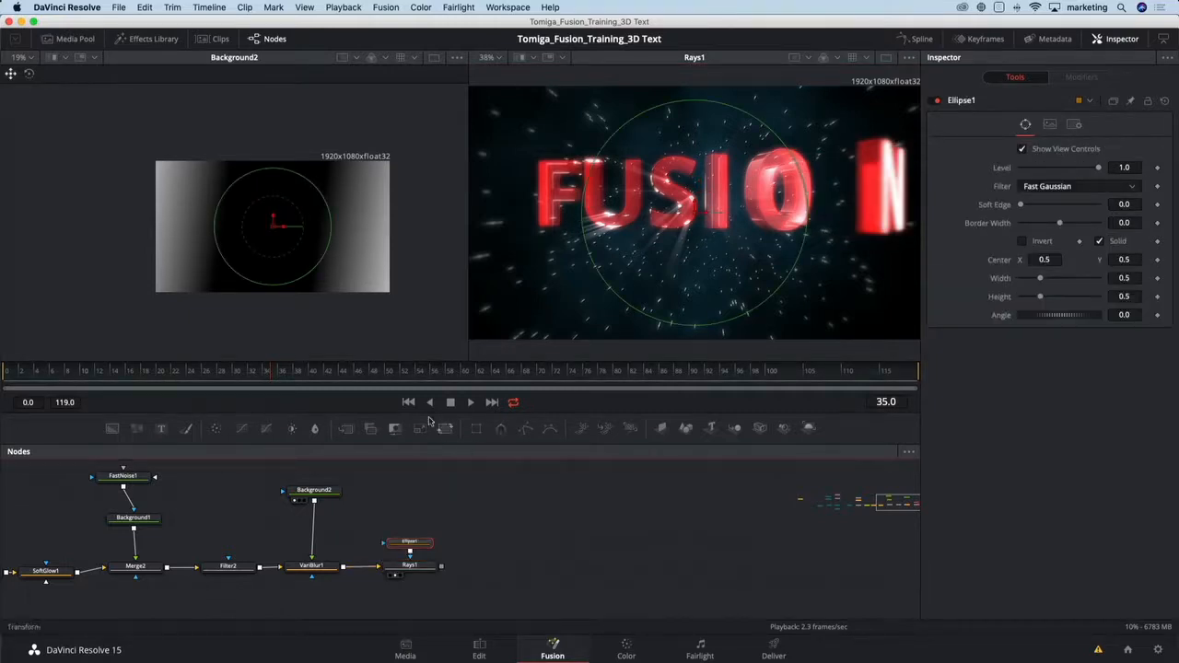
{"action": "left_click_drag", "start_coordinate": [1021, 205], "coordinate": [1088, 206]}
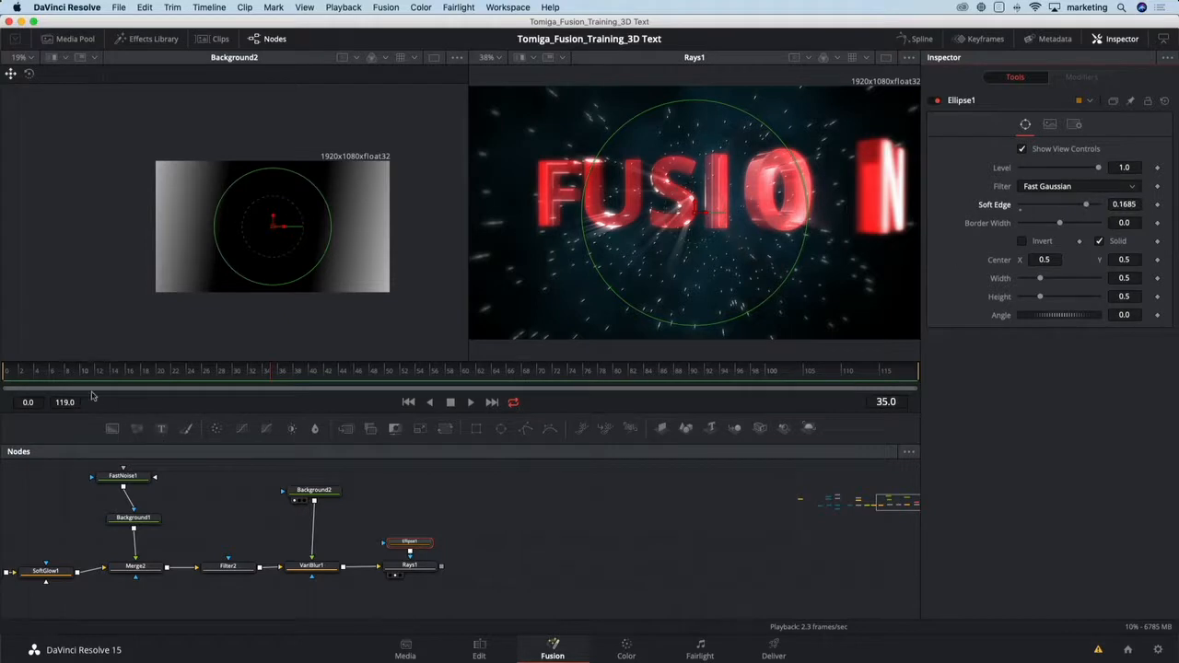
{"action": "left_click", "coordinate": [31, 372]}
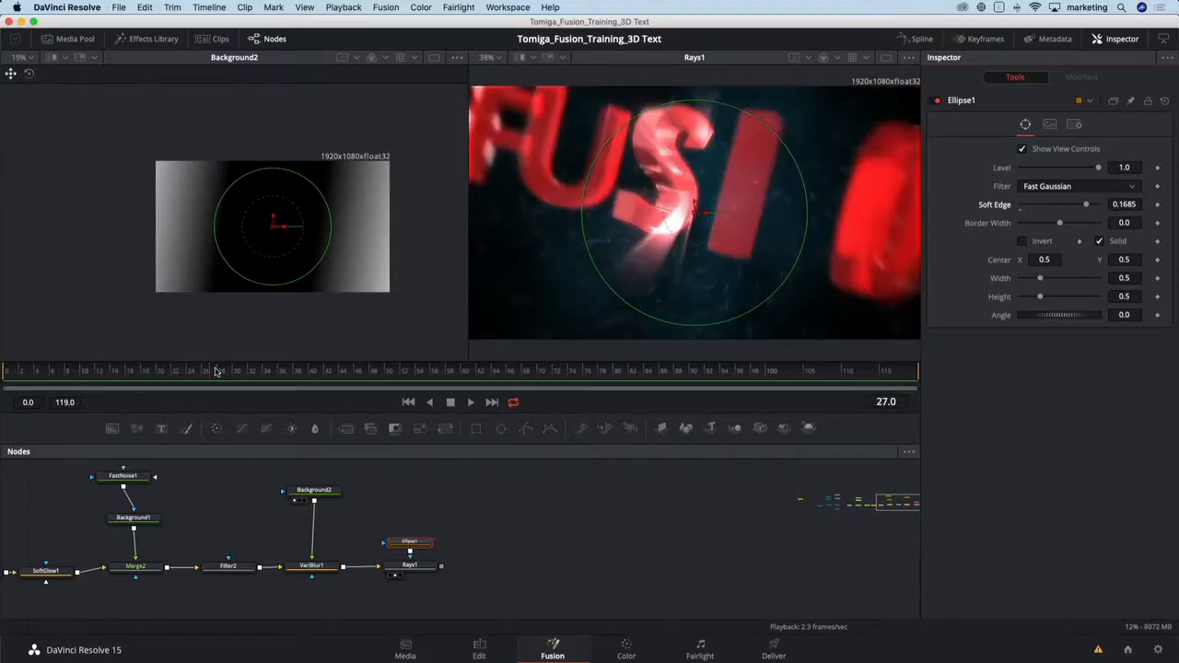
{"action": "left_click_drag", "start_coordinate": [216, 370], "coordinate": [490, 370]}
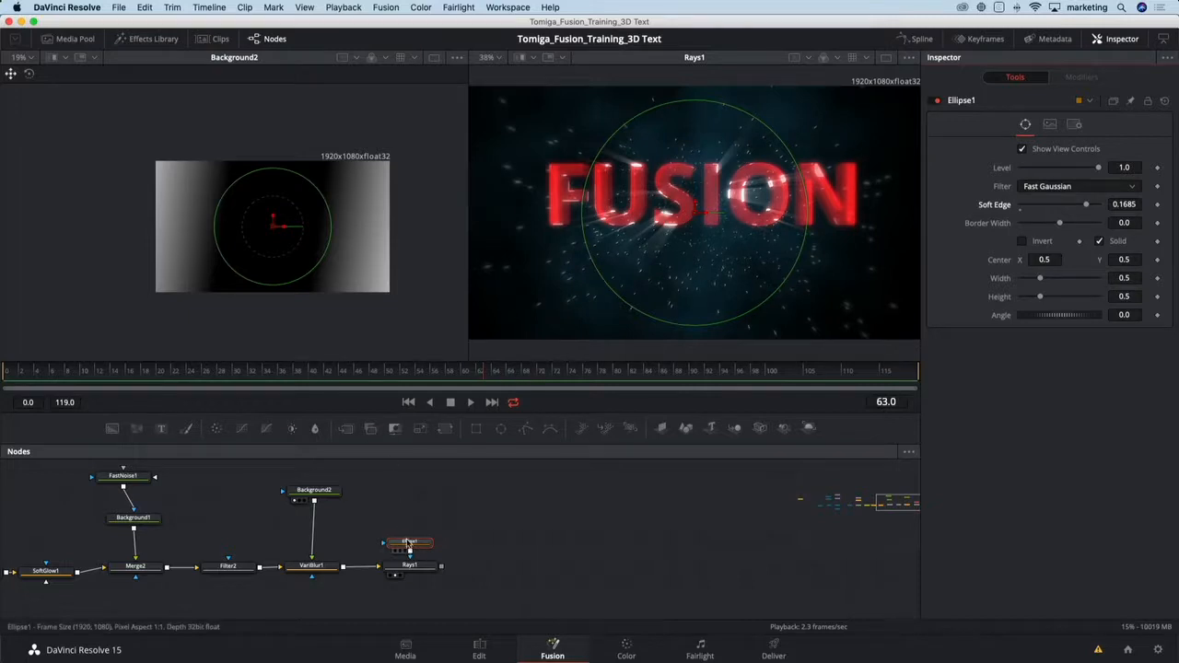
{"action": "left_click_drag", "start_coordinate": [408, 544], "coordinate": [408, 525]}
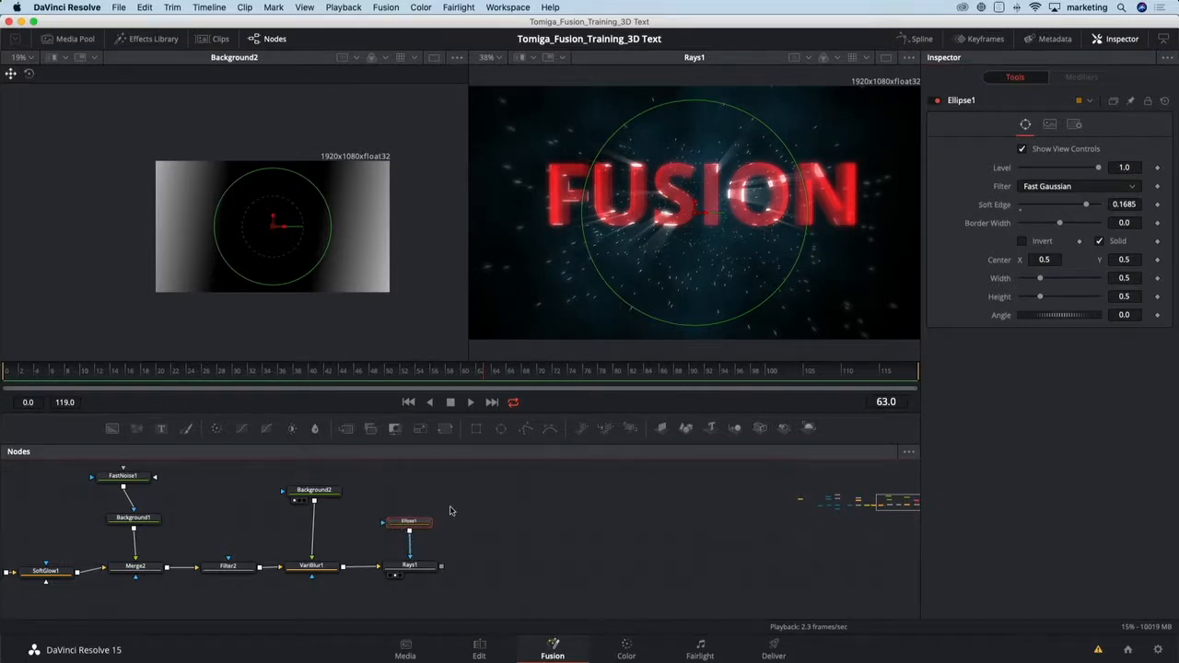
Keyframe Ellipse1's Width and Height from 0.0 at frame 20 to 0.5 at frame 46.
{"action": "left_click", "coordinate": [285, 377]}
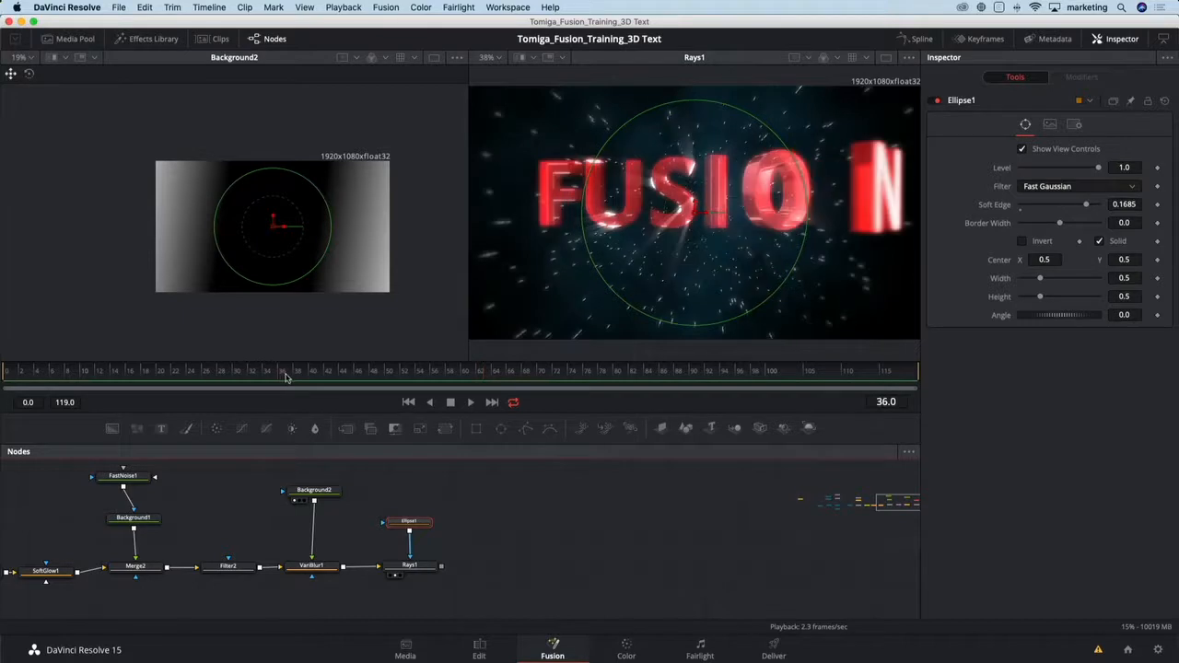
{"action": "left_click", "coordinate": [209, 373]}
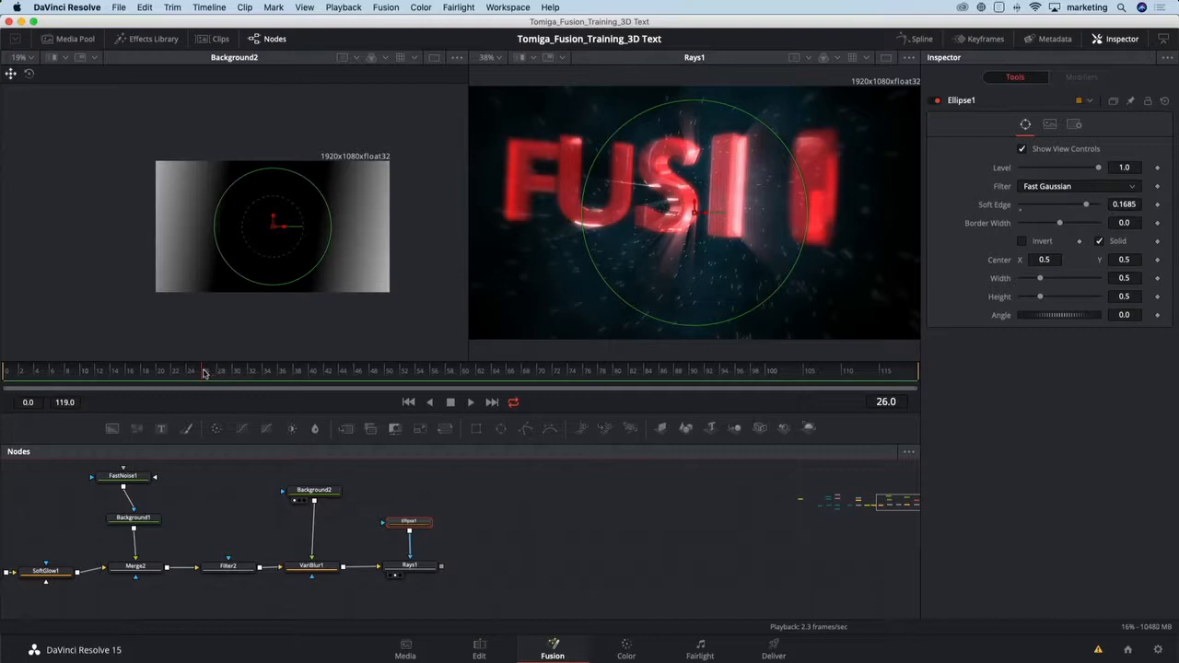
{"action": "left_click", "coordinate": [187, 374]}
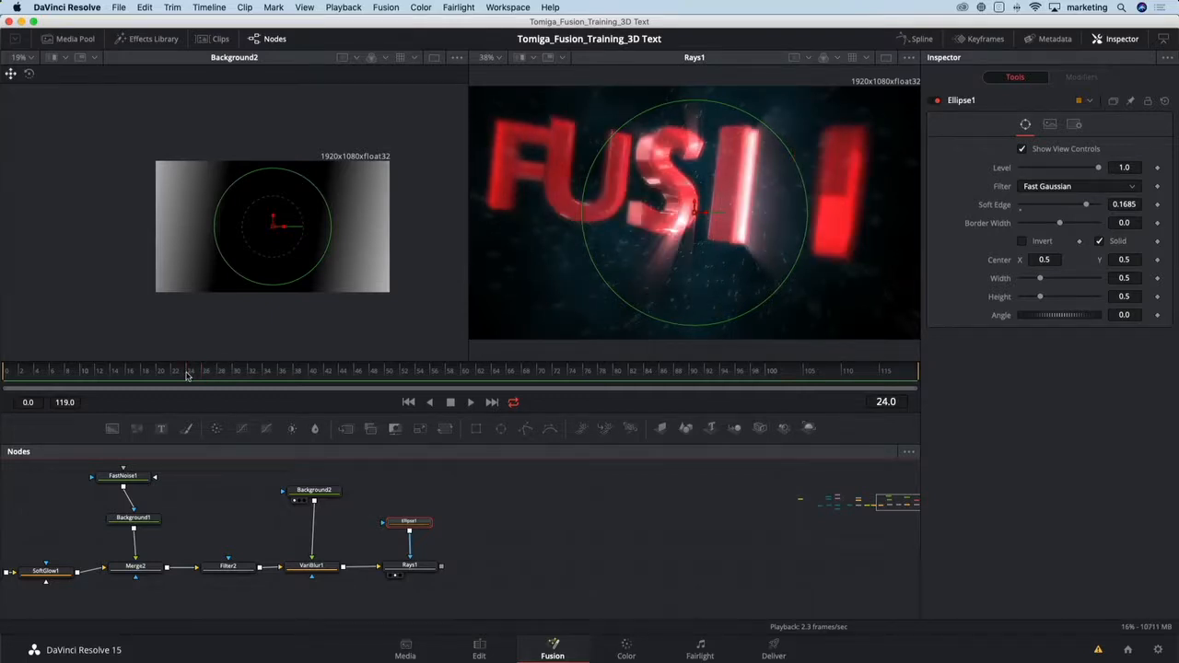
{"action": "left_click", "coordinate": [164, 374]}
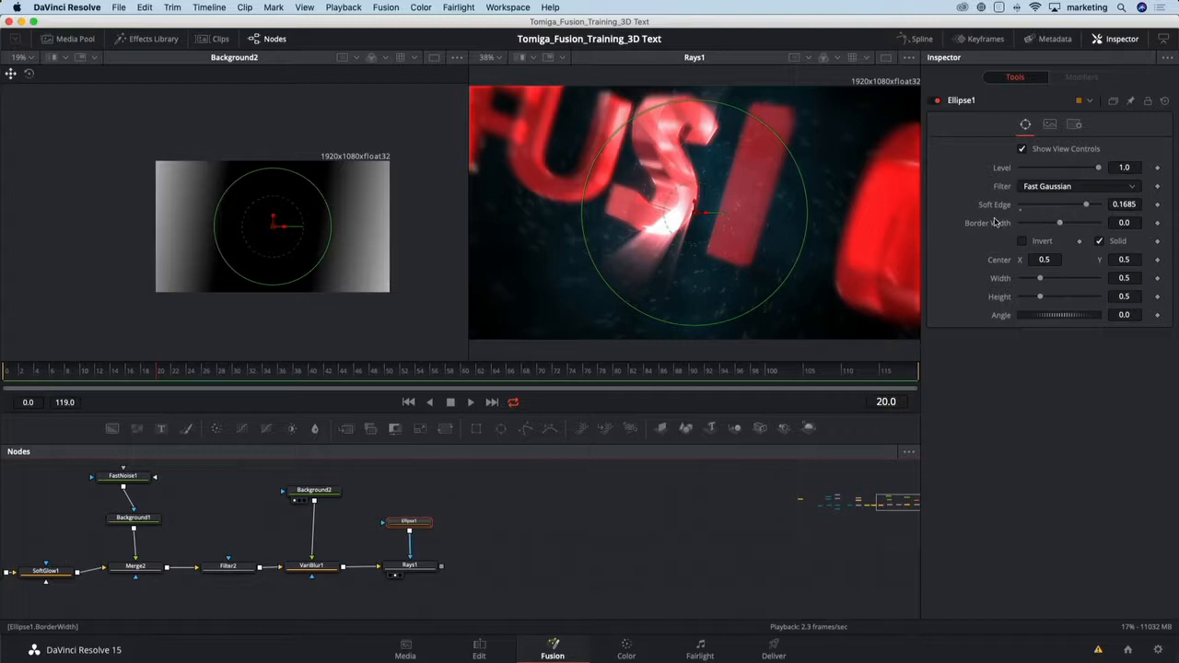
{"action": "left_click", "coordinate": [1158, 278]}
{"action": "left_click", "coordinate": [1158, 297]}
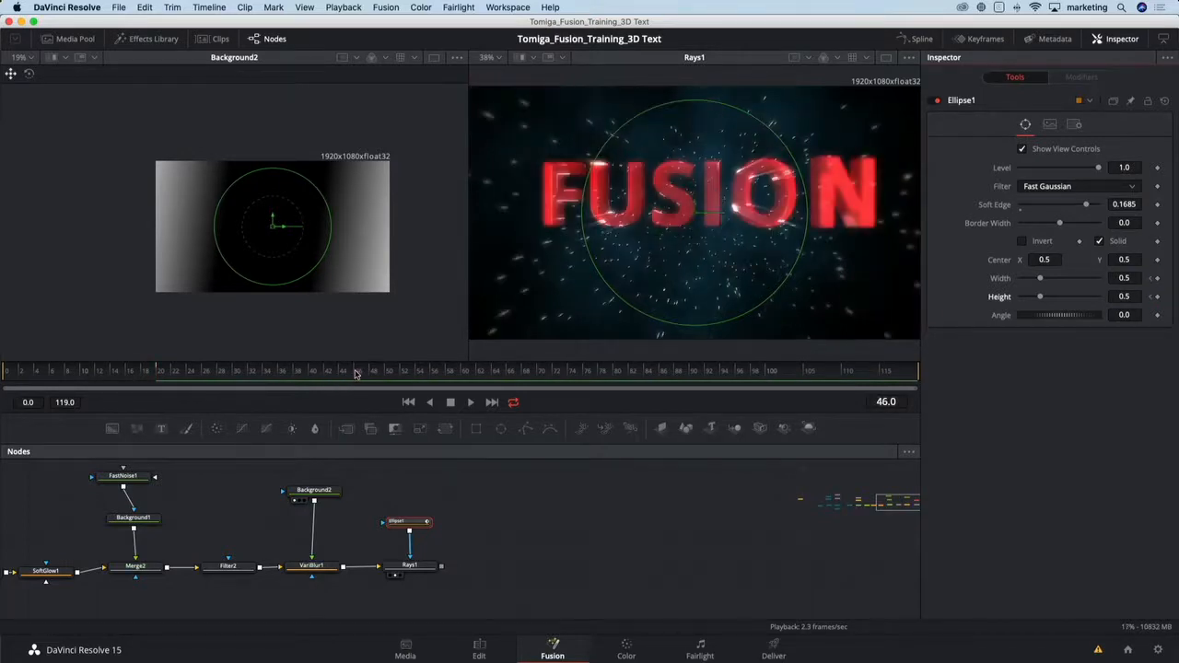
{"action": "left_click", "coordinate": [1158, 279]}
{"action": "left_click", "coordinate": [1157, 297]}
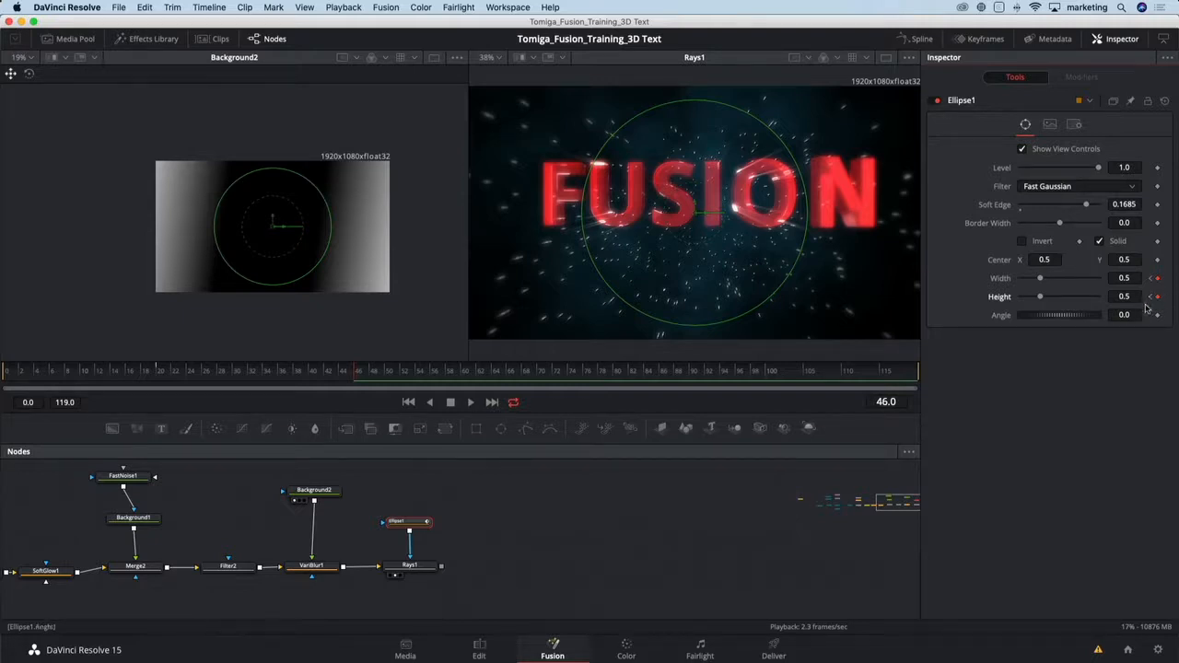
{"action": "left_click", "coordinate": [1149, 296]}
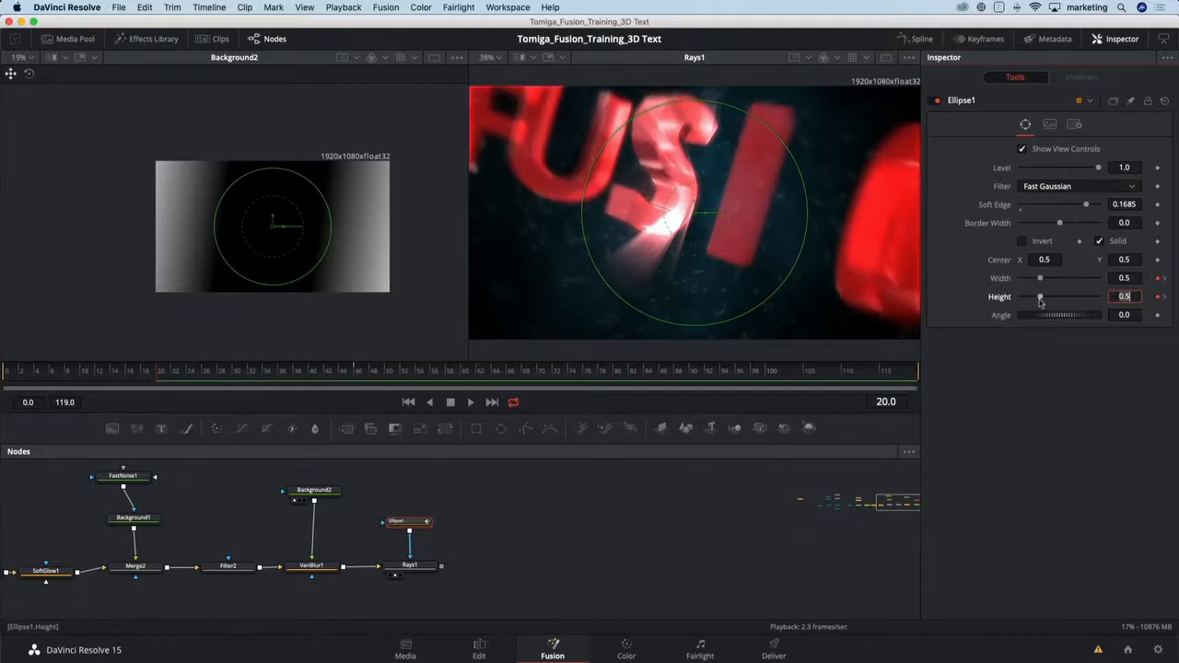
{"action": "left_click_drag", "start_coordinate": [1040, 297], "coordinate": [991, 291]}
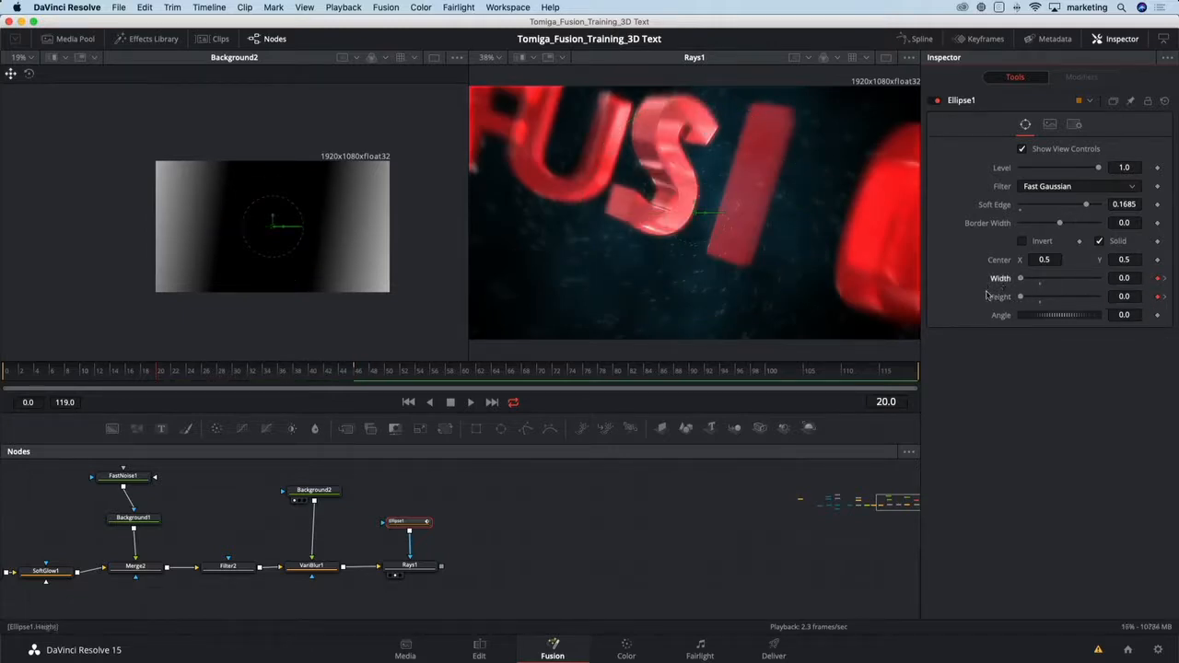
Step through frames 22 to 47 to examine how the growing ellipse mask reveals the rays.
{"action": "left_click", "coordinate": [191, 373]}
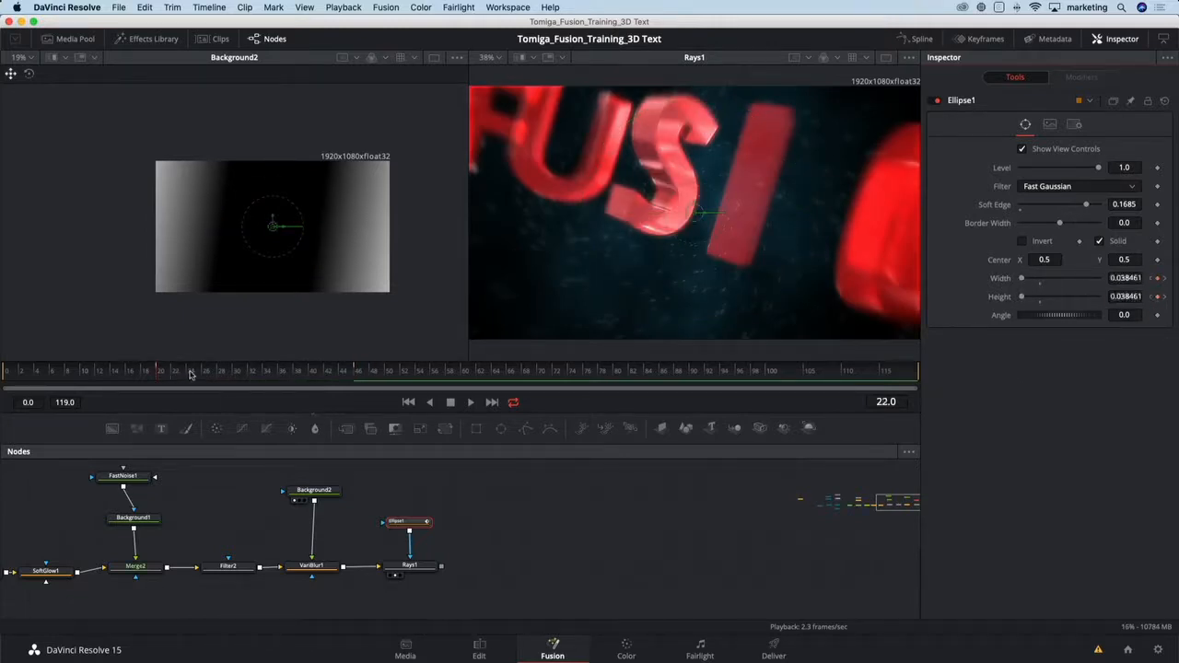
{"action": "left_click", "coordinate": [206, 374]}
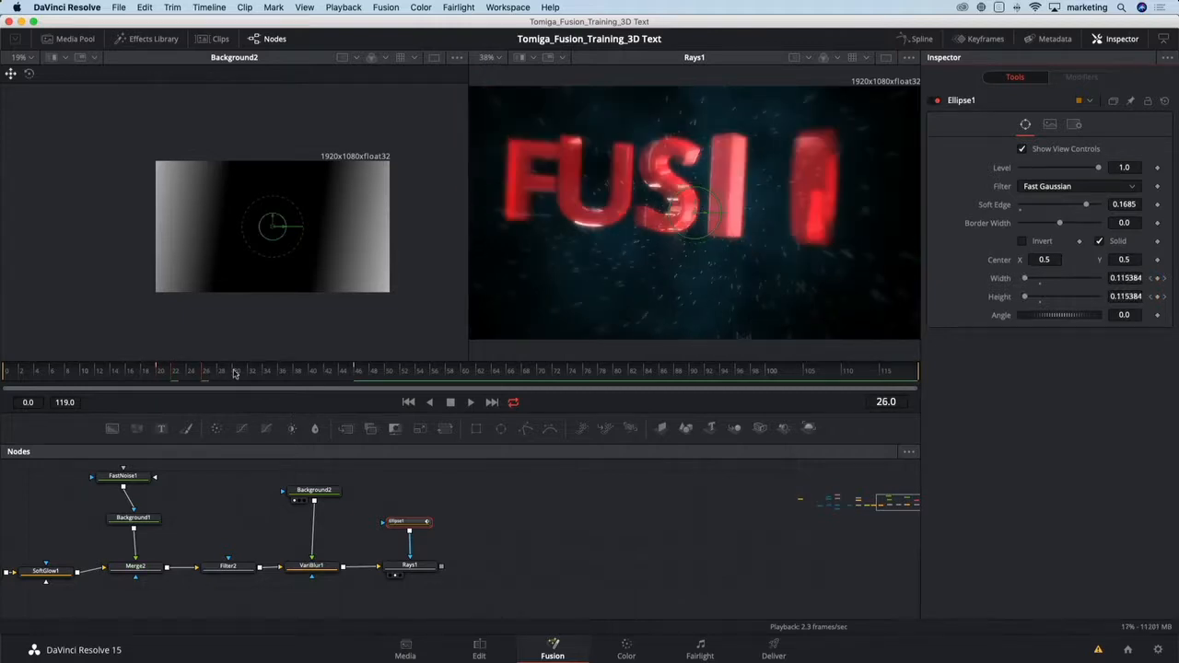
{"action": "left_click", "coordinate": [244, 372]}
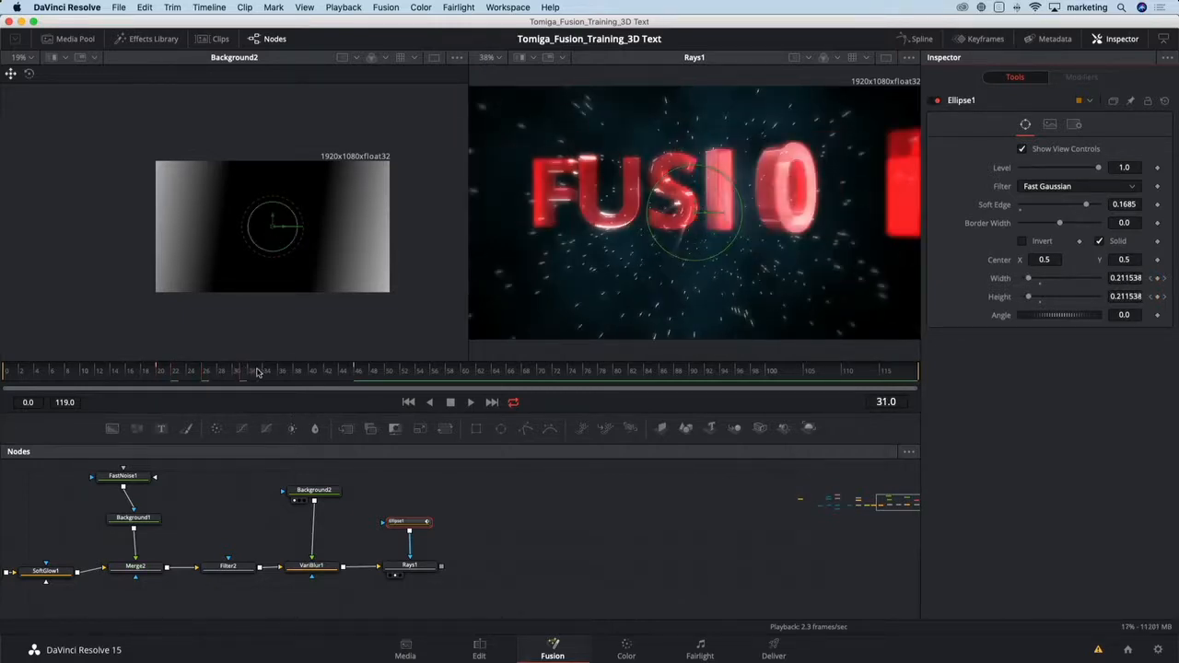
{"action": "left_click", "coordinate": [260, 373]}
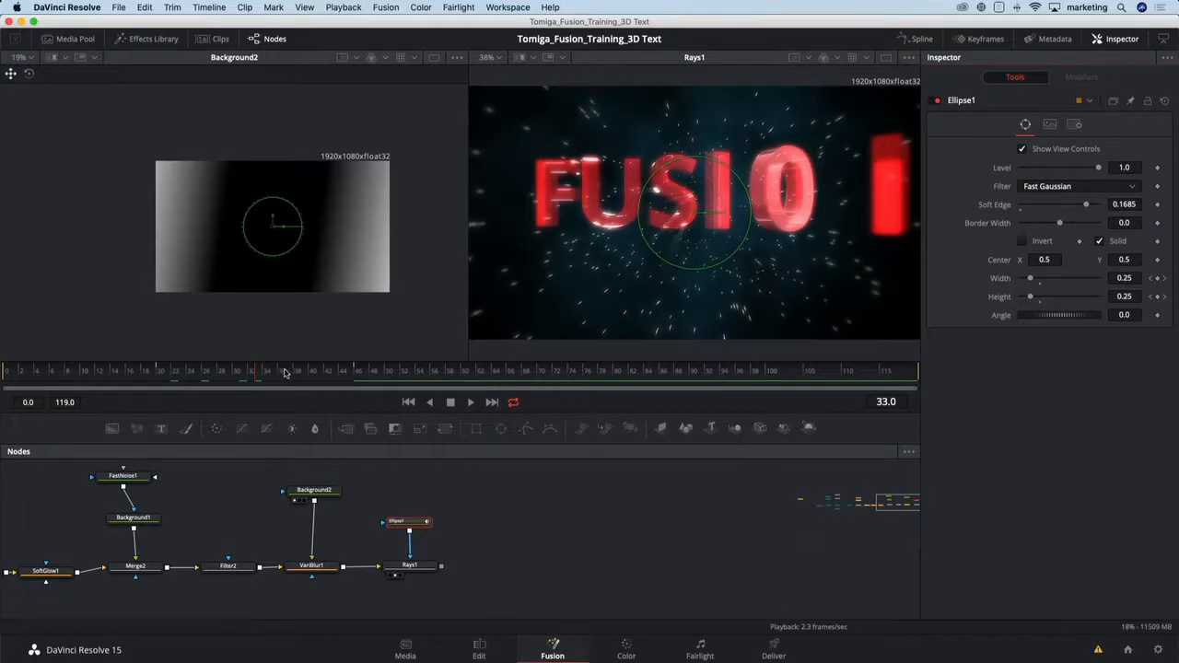
{"action": "left_click", "coordinate": [288, 372]}
{"action": "left_click", "coordinate": [336, 372]}
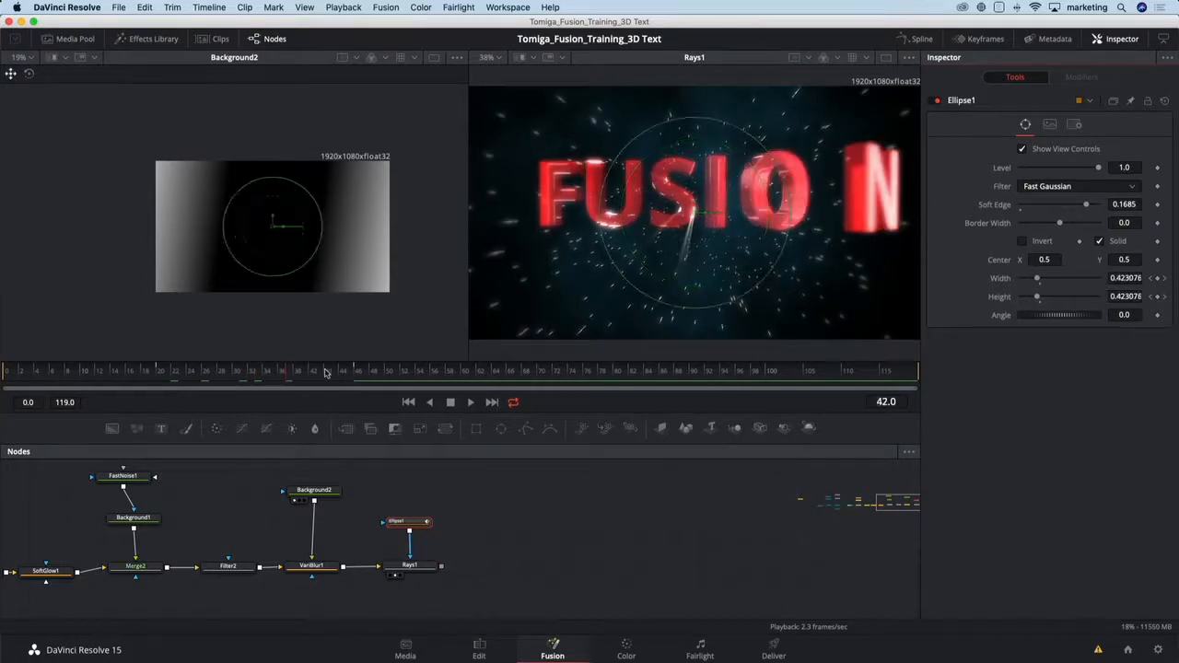
{"action": "left_click", "coordinate": [349, 372]}
{"action": "left_click", "coordinate": [363, 371]}
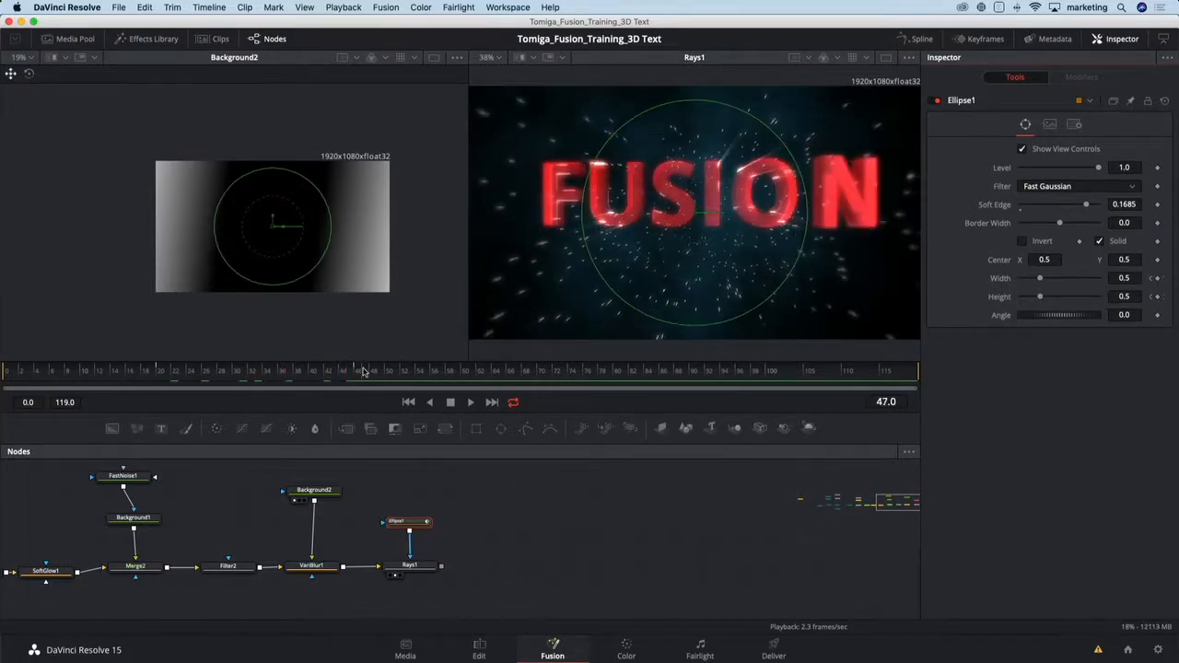
Add the Chromatic aberration template tool from the Effects Library after Rays1 and view its output.
{"action": "left_click", "coordinate": [416, 565]}
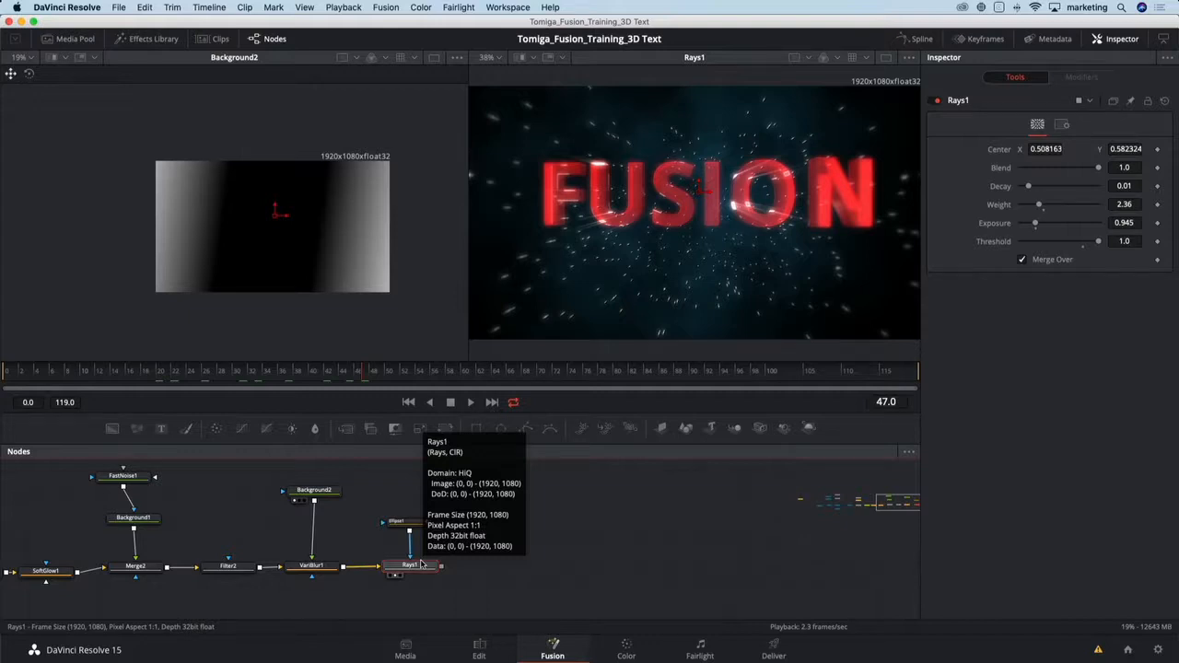
{"action": "left_click", "coordinate": [569, 556]}
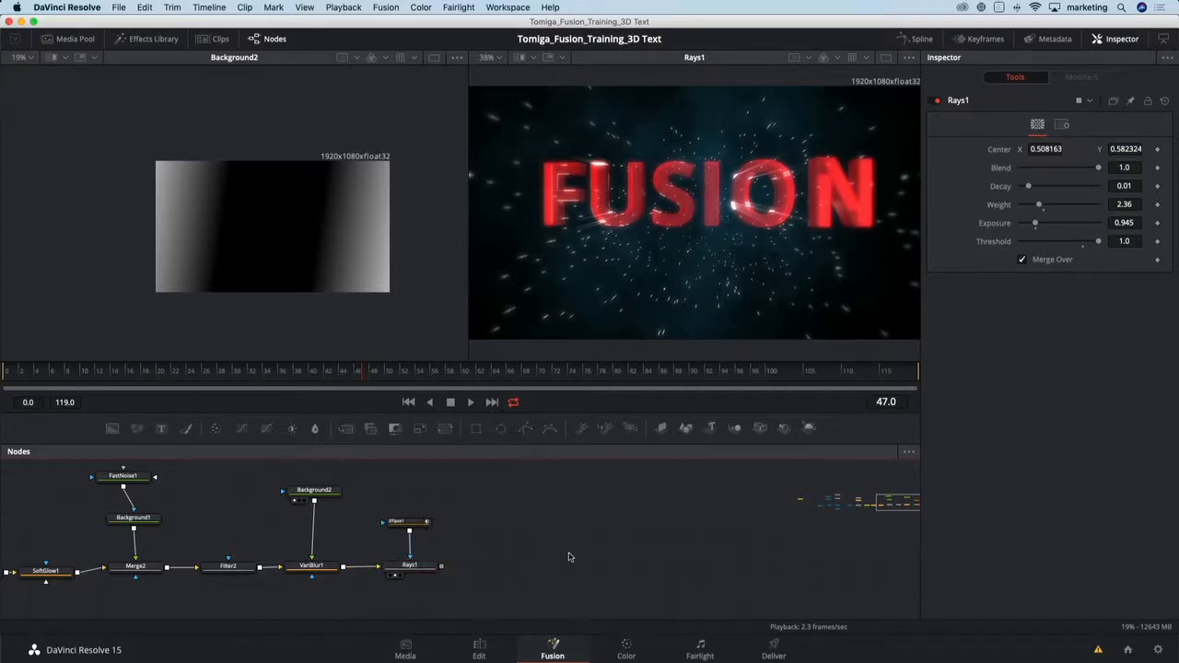
{"action": "left_click", "coordinate": [409, 565]}
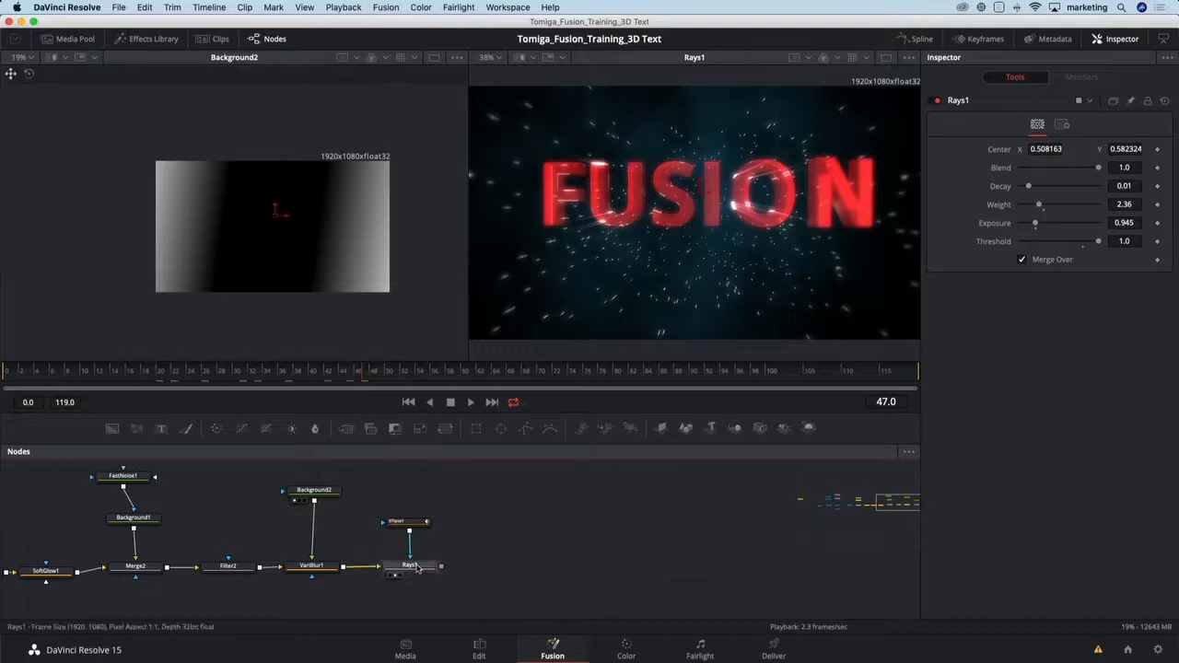
{"action": "left_click", "coordinate": [147, 39]}
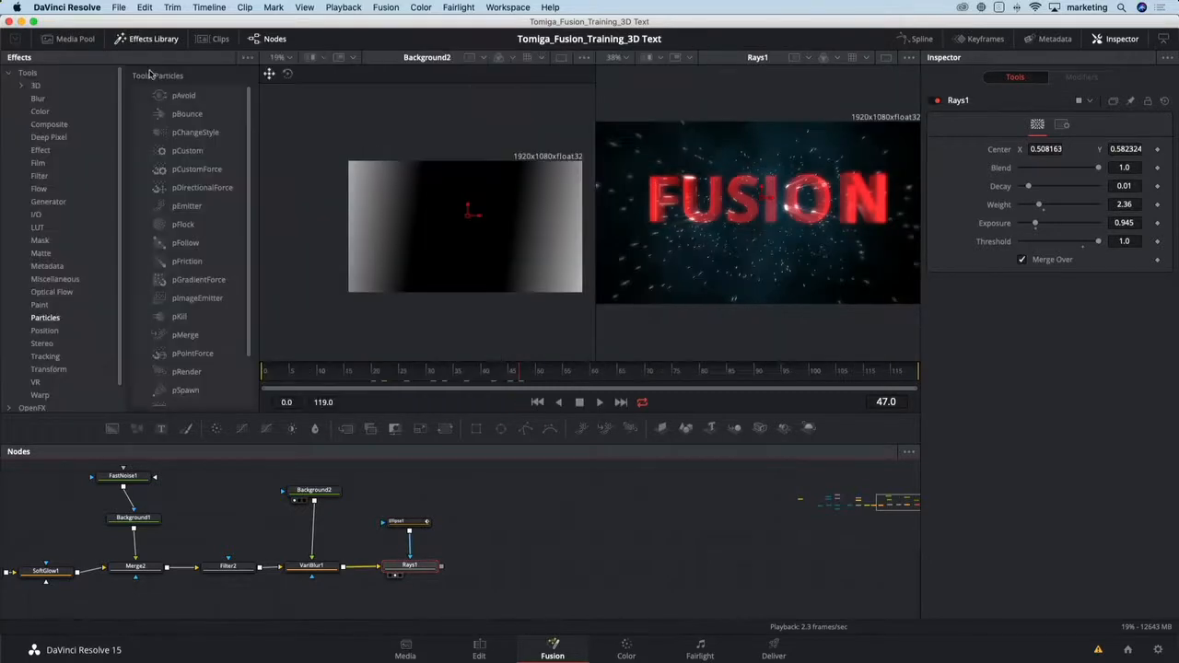
{"action": "left_click", "coordinate": [87, 308]}
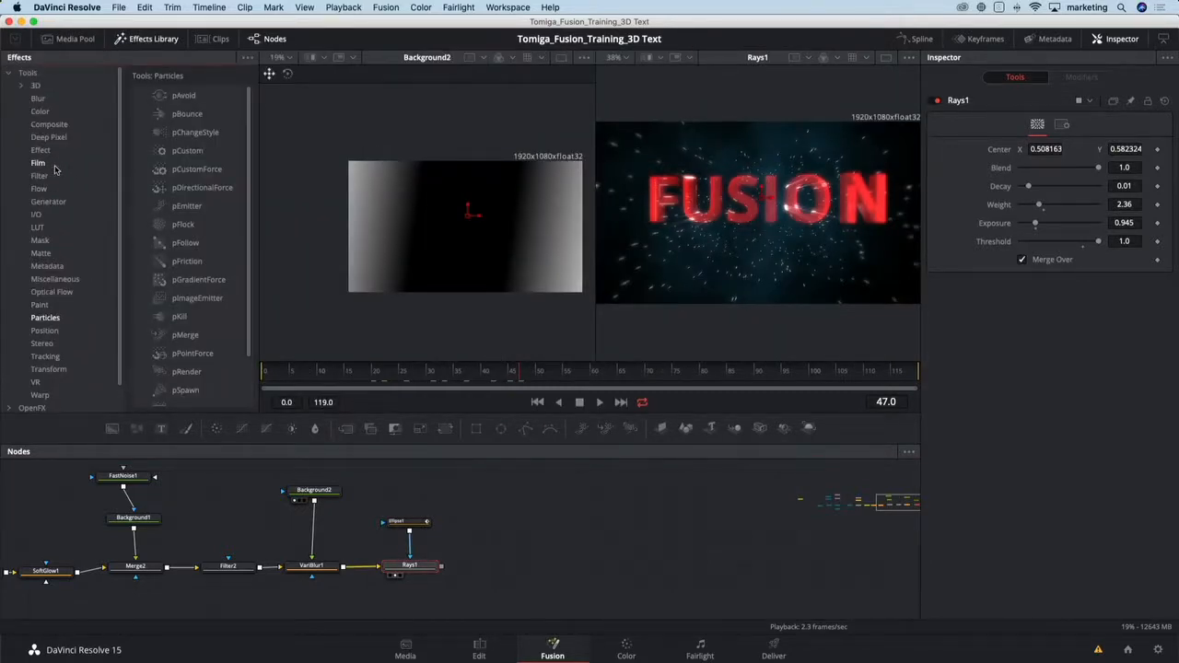
{"action": "left_click", "coordinate": [9, 73]}
{"action": "left_click", "coordinate": [9, 98]}
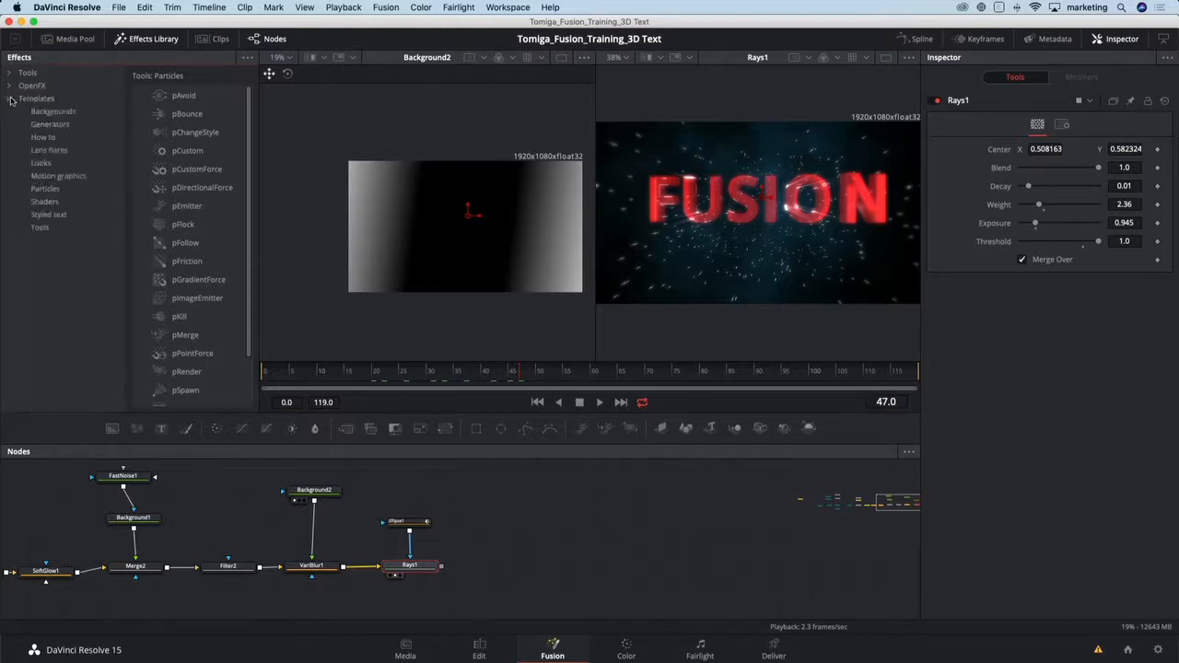
{"action": "left_click", "coordinate": [40, 228]}
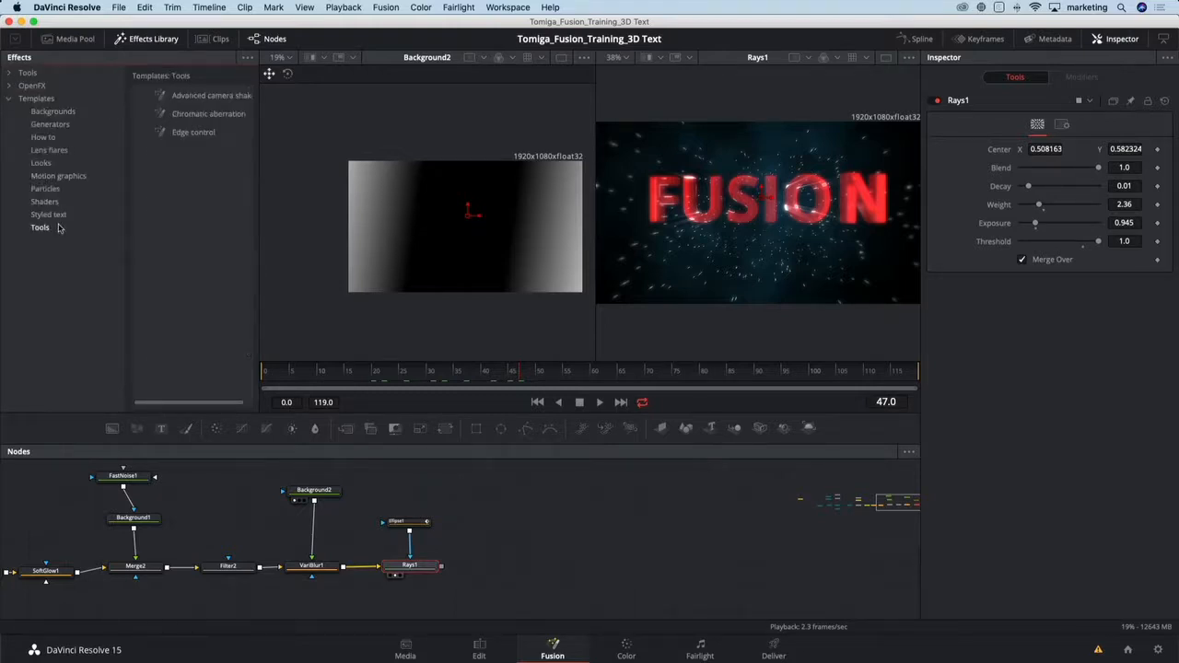
{"action": "left_click_drag", "start_coordinate": [216, 117], "coordinate": [497, 566]}
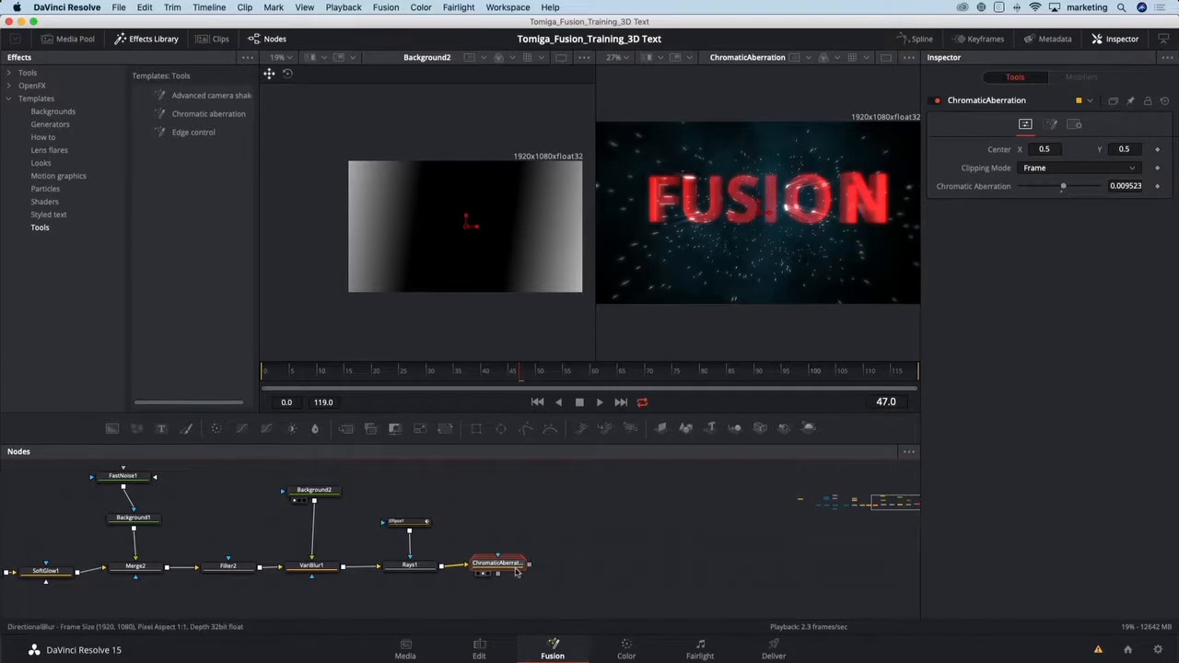
Add a Filter node after ChromaticAberration and view its output.
{"action": "left_click_drag", "start_coordinate": [513, 570], "coordinate": [520, 571]}
{"action": "key", "text": "shift+space"}
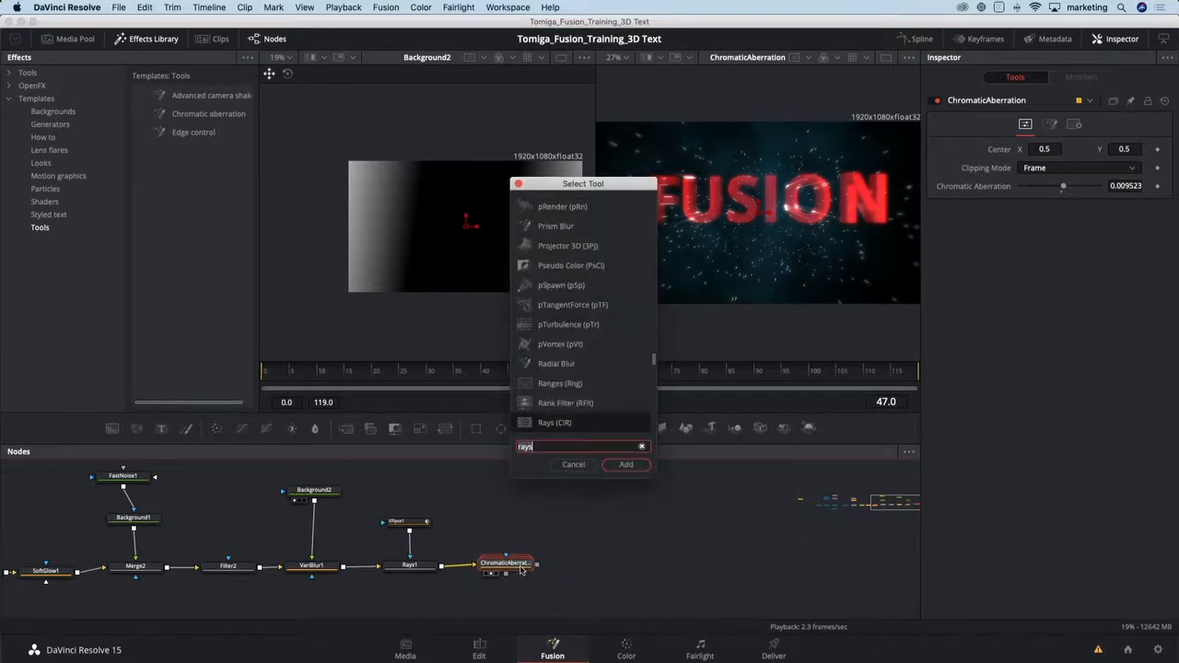
{"action": "type", "text": "filt"}
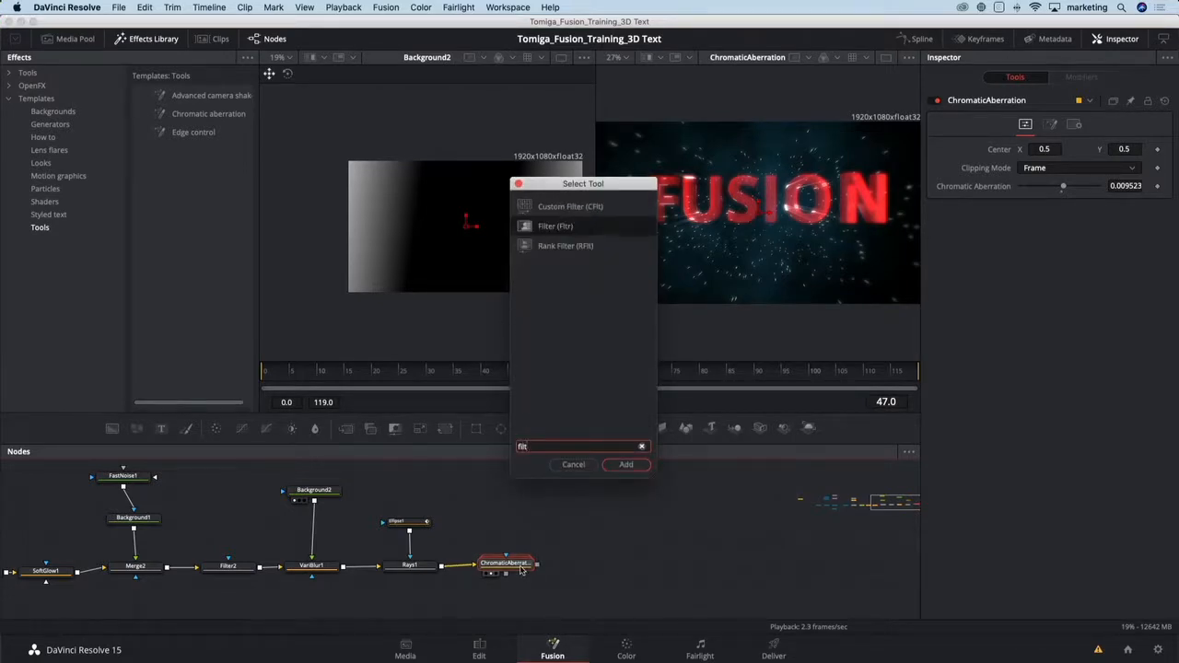
{"action": "key", "text": "Return"}
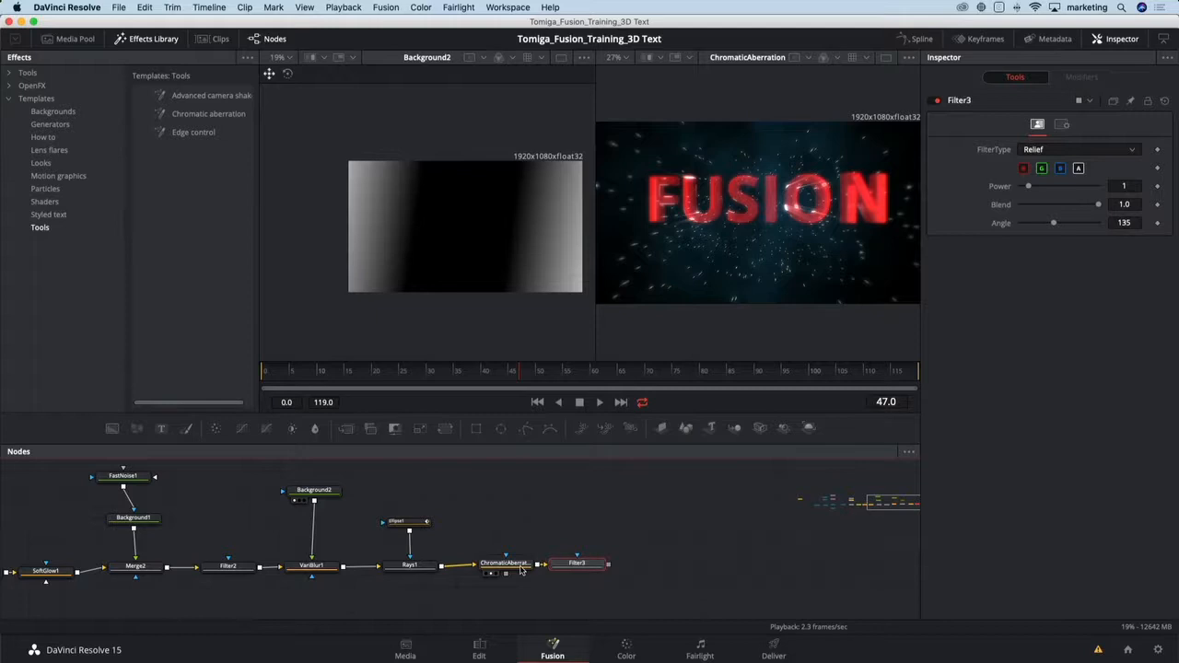
{"action": "key", "text": "2"}
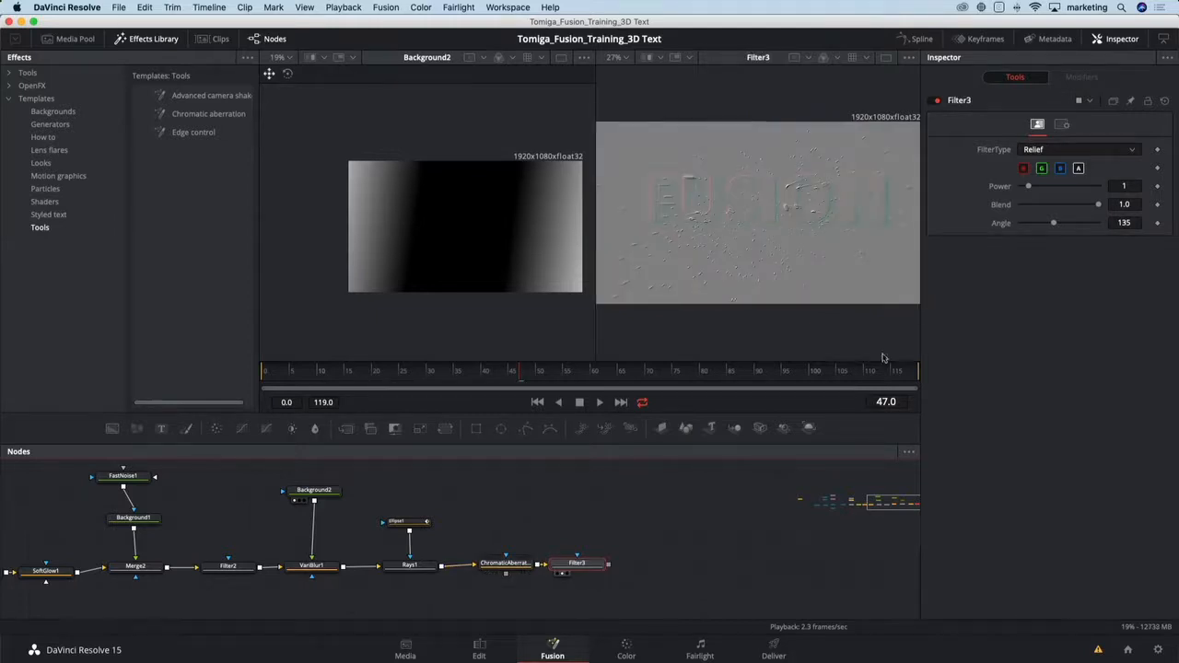
Set Filter3's type to Grain with Power 2, and compare the zoomed-in image with the filter off and on.
{"action": "left_click", "coordinate": [1023, 152]}
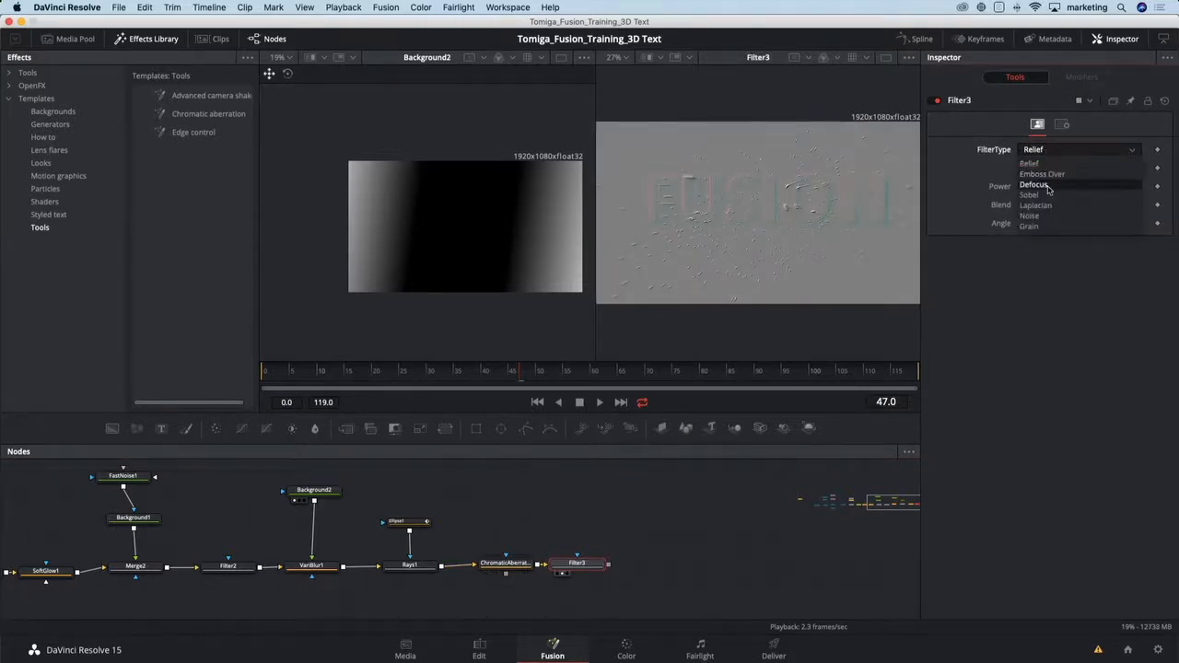
{"action": "left_click", "coordinate": [1038, 228]}
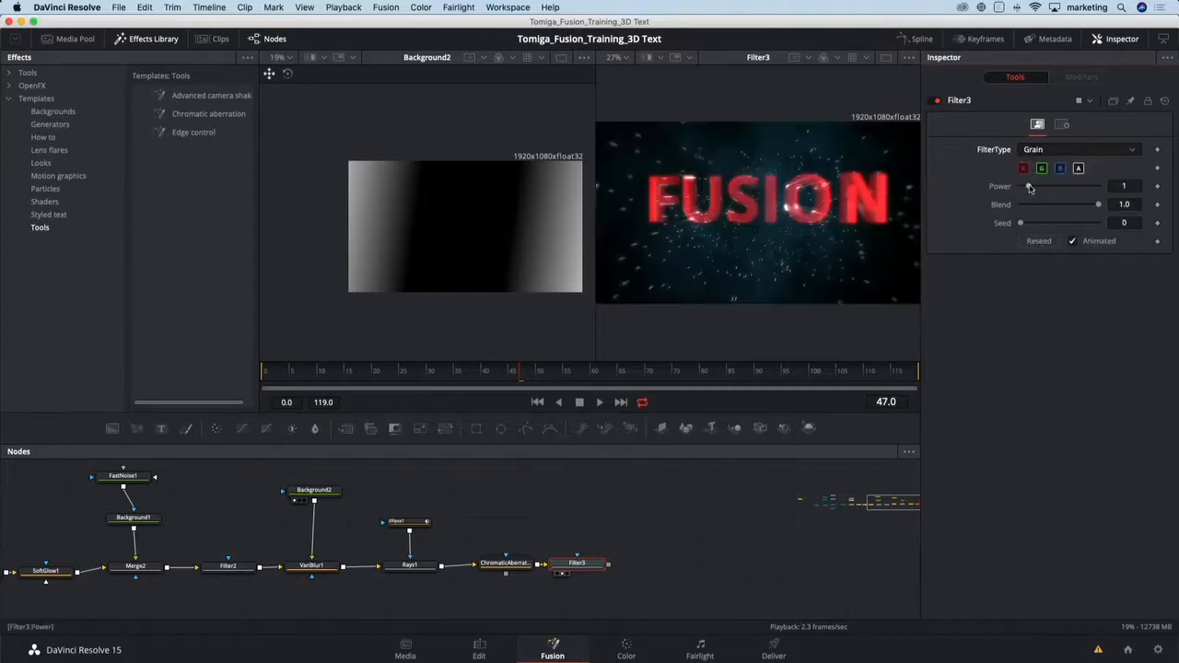
{"action": "left_click_drag", "start_coordinate": [1029, 188], "coordinate": [1035, 190]}
{"action": "scroll", "coordinate": [772, 175], "scroll_direction": "up", "scroll_amount": 5}
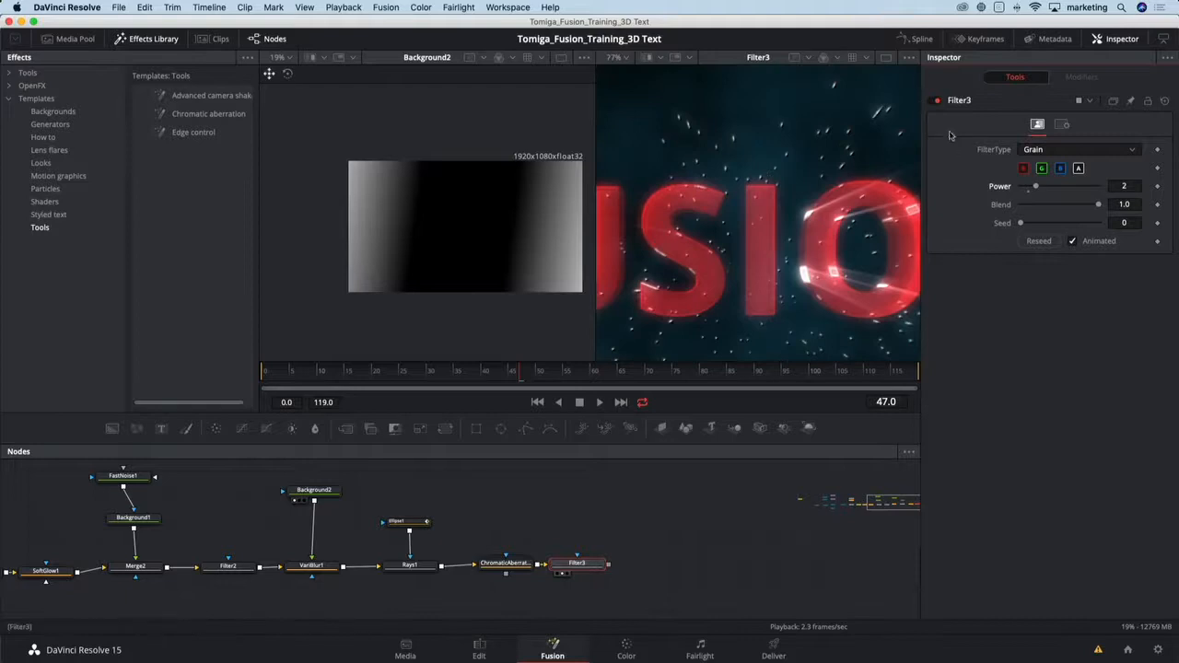
{"action": "left_click", "coordinate": [936, 101]}
{"action": "left_click", "coordinate": [937, 101]}
Hide the Effects Library, show Filter3 fitted in a single viewer, and check several frames between 71 and the end of the animation.
{"action": "left_click", "coordinate": [158, 40]}
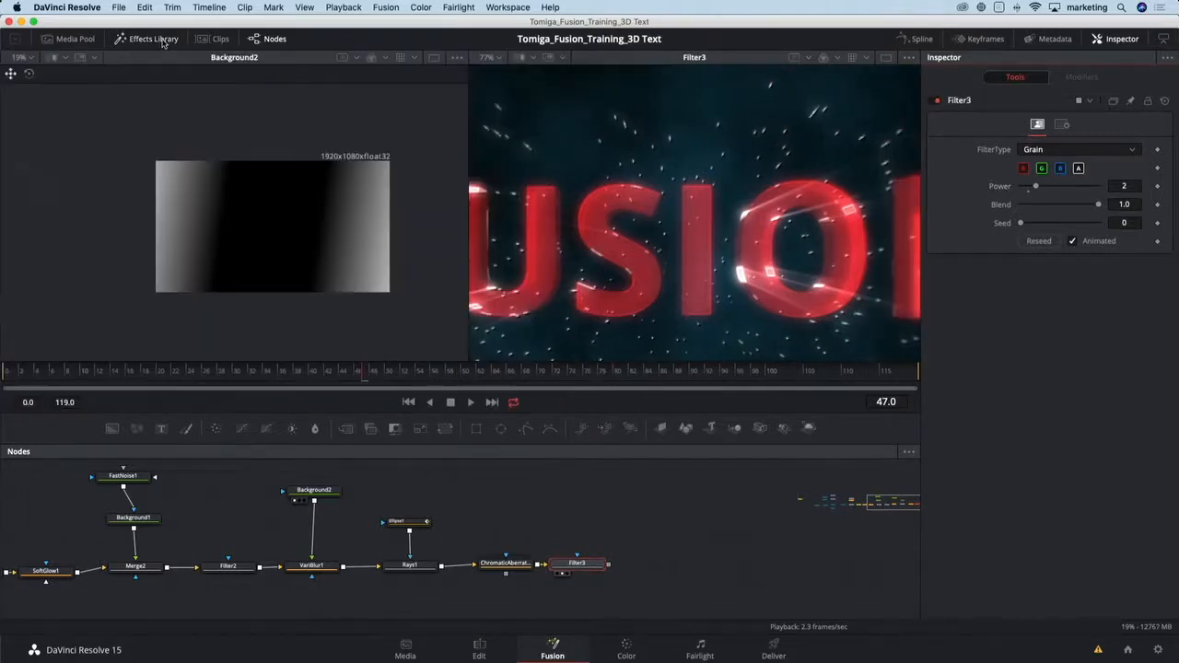
{"action": "left_click_drag", "start_coordinate": [466, 175], "coordinate": [396, 175]}
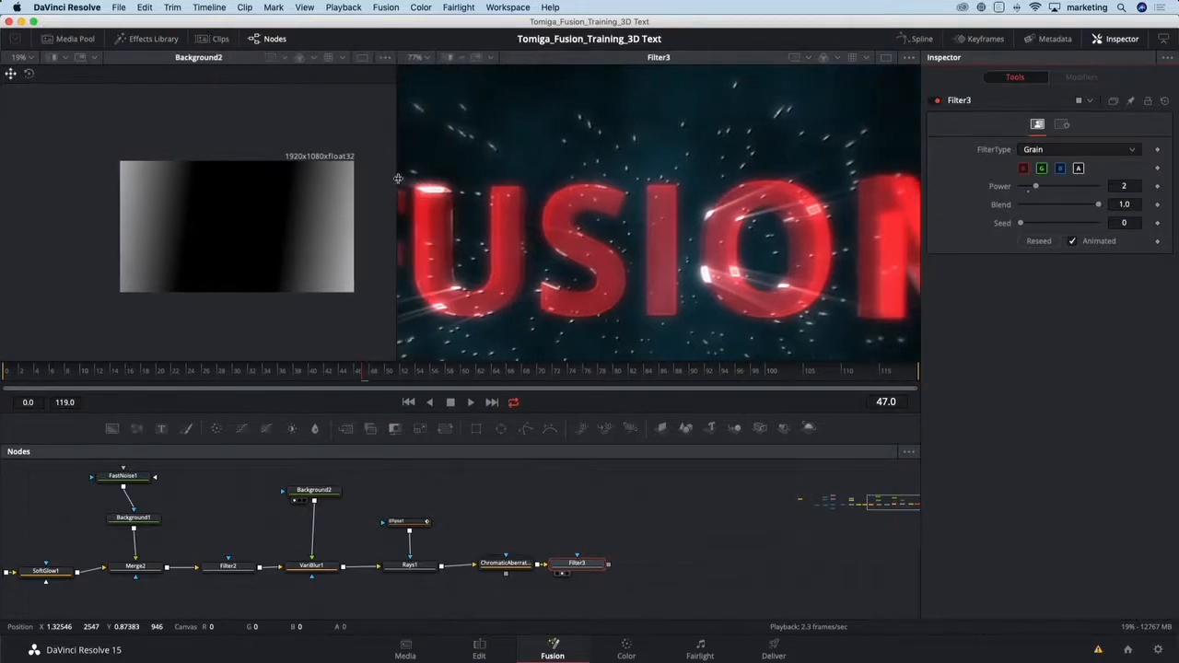
{"action": "left_click", "coordinate": [885, 58]}
{"action": "key", "text": "super+f"}
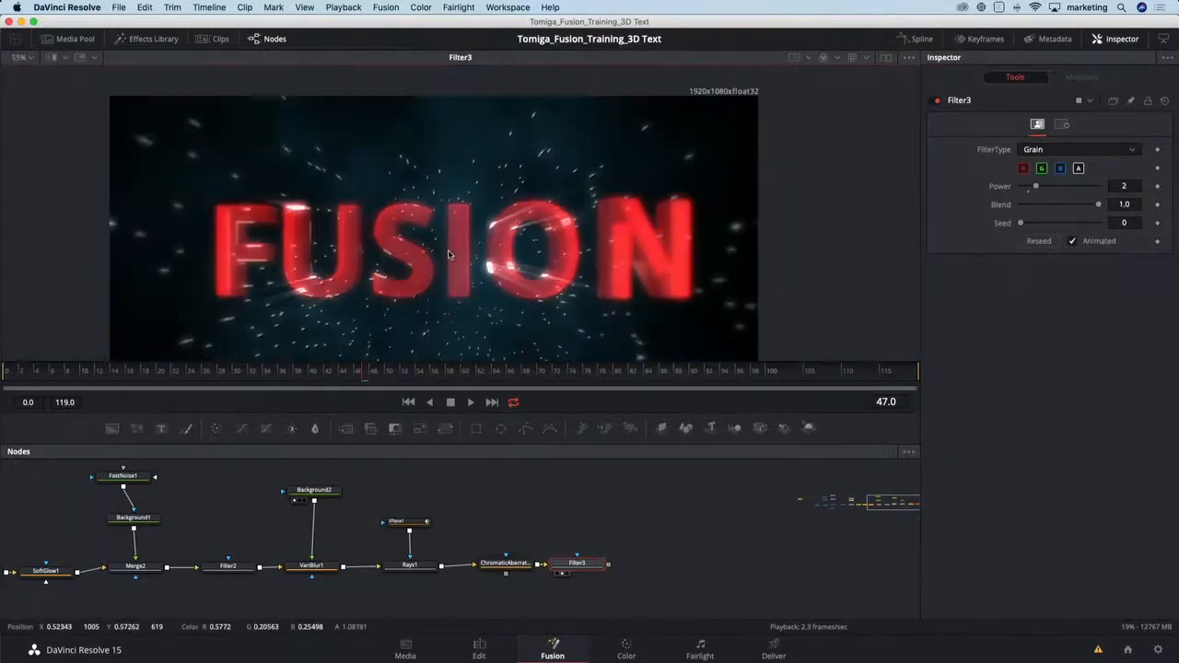
{"action": "left_click", "coordinate": [564, 372]}
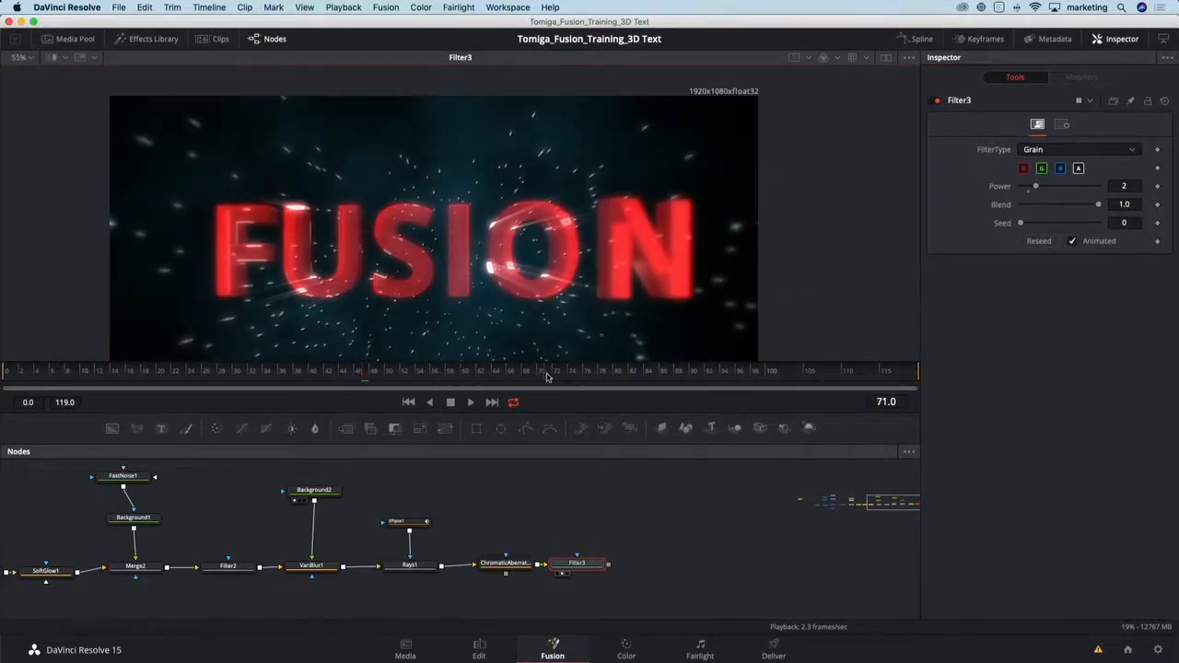
{"action": "left_click", "coordinate": [594, 372]}
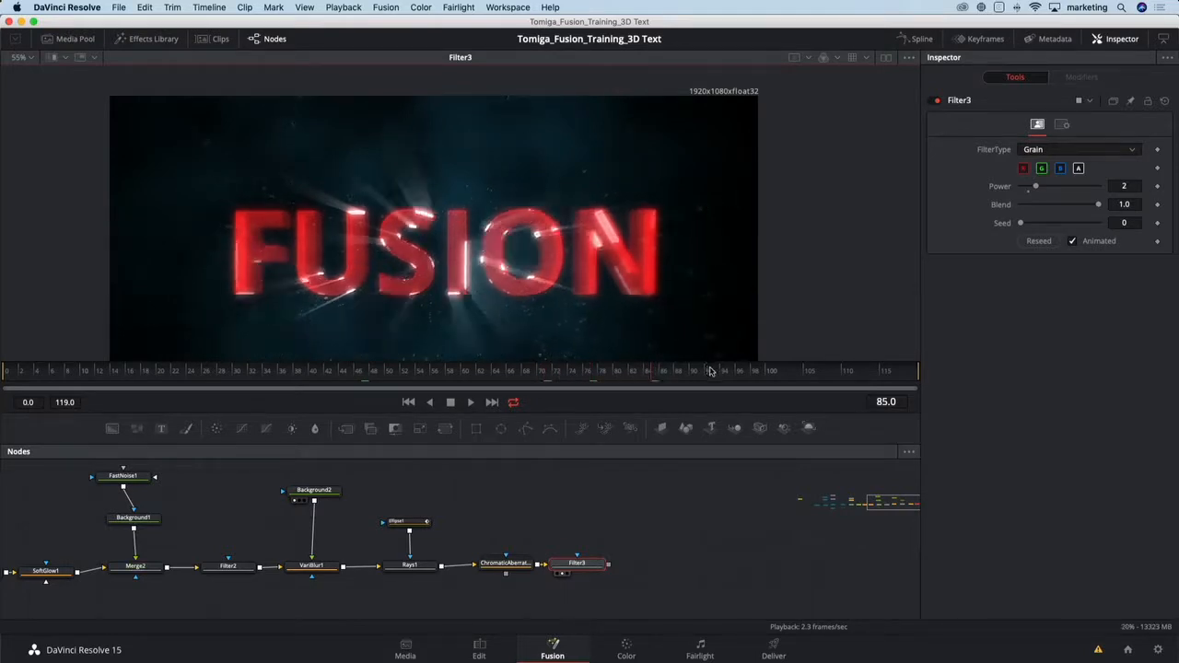
{"action": "left_click", "coordinate": [710, 370]}
Add a Shape 3D node below Camera3D1, view it, and set its Shape to Cube.
{"action": "scroll", "coordinate": [516, 483], "scroll_direction": "down", "scroll_amount": 5}
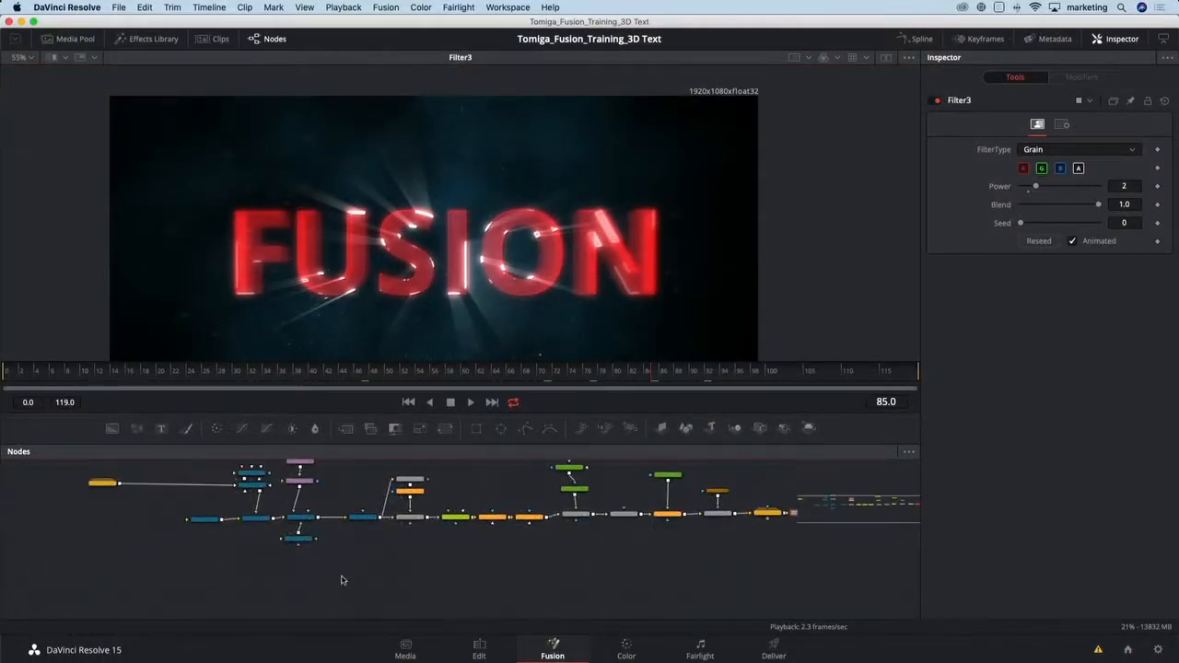
{"action": "scroll", "coordinate": [365, 561], "scroll_direction": "up", "scroll_amount": 5}
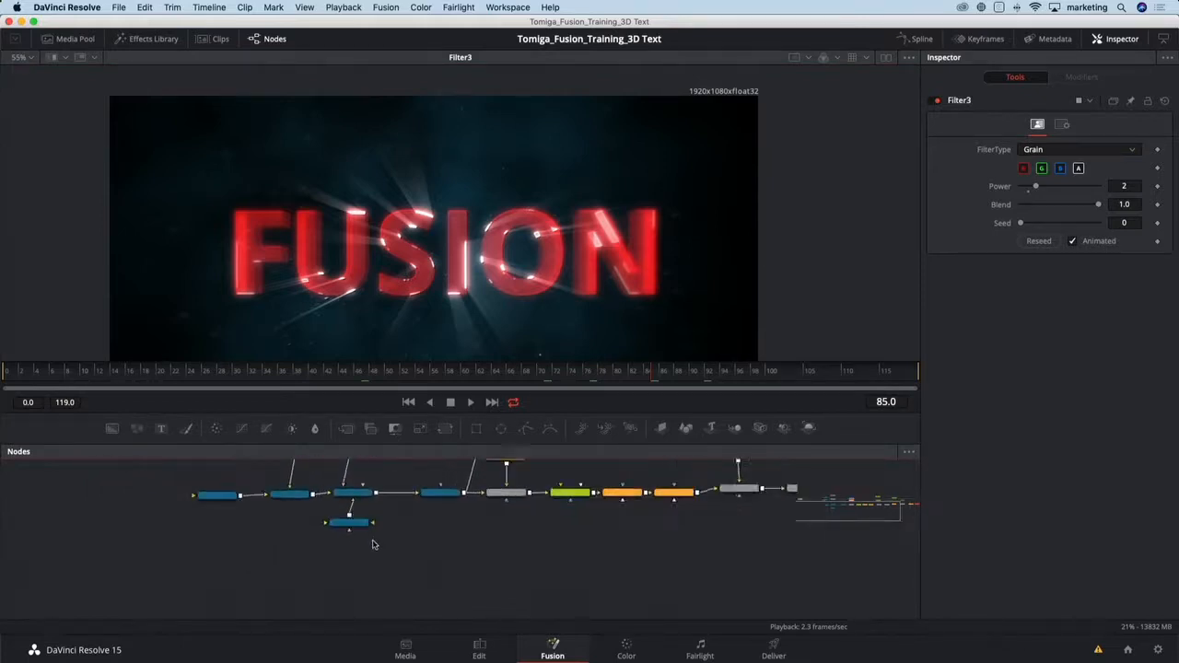
{"action": "scroll", "coordinate": [373, 545], "scroll_direction": "up", "scroll_amount": 1}
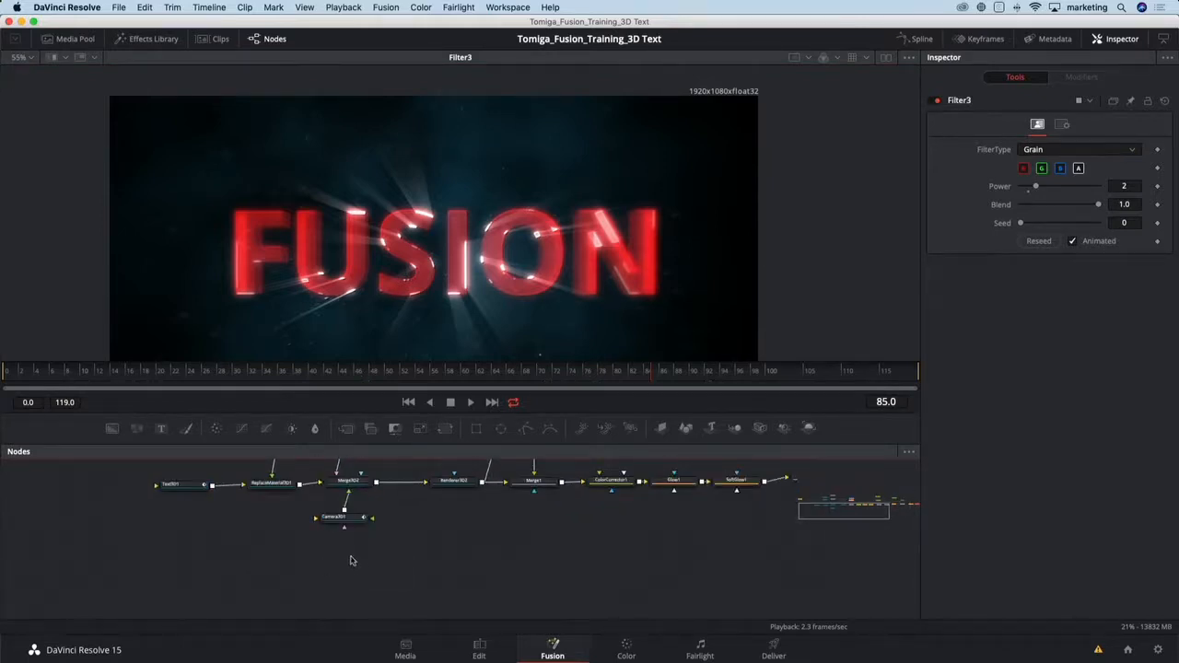
{"action": "scroll", "coordinate": [434, 553], "scroll_direction": "up", "scroll_amount": 2}
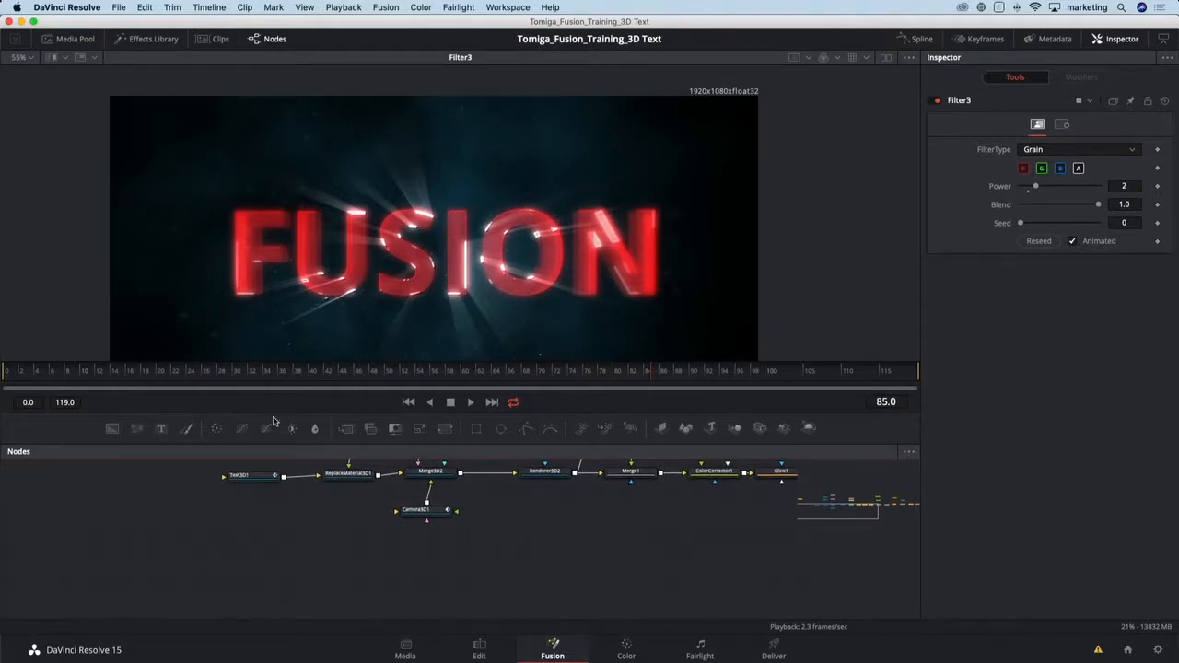
{"action": "key", "text": "shift+space"}
{"action": "type", "text": "shape"}
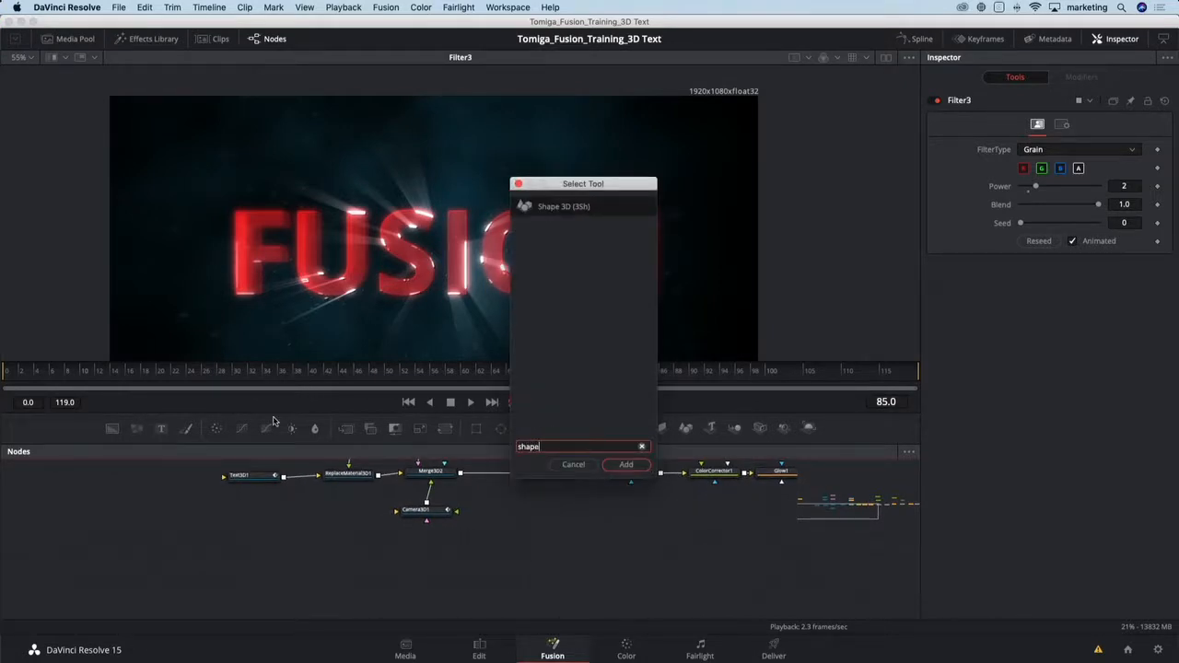
{"action": "key", "text": "Return"}
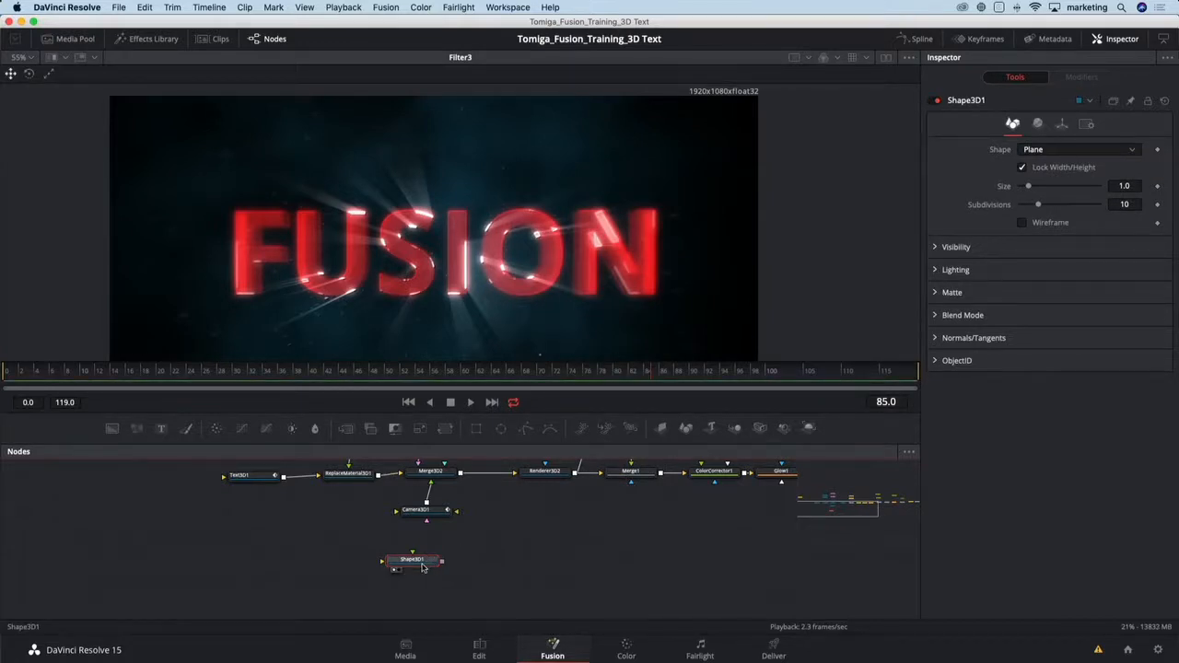
{"action": "key", "text": "1"}
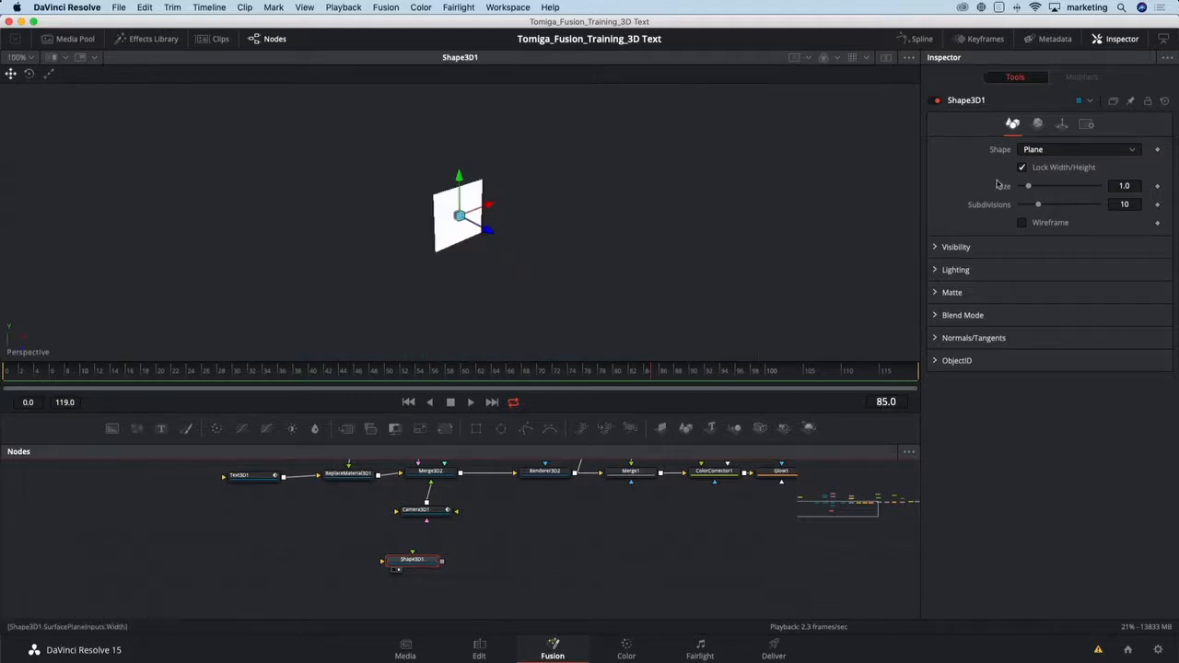
{"action": "left_click", "coordinate": [1055, 152]}
{"action": "left_click", "coordinate": [1056, 176]}
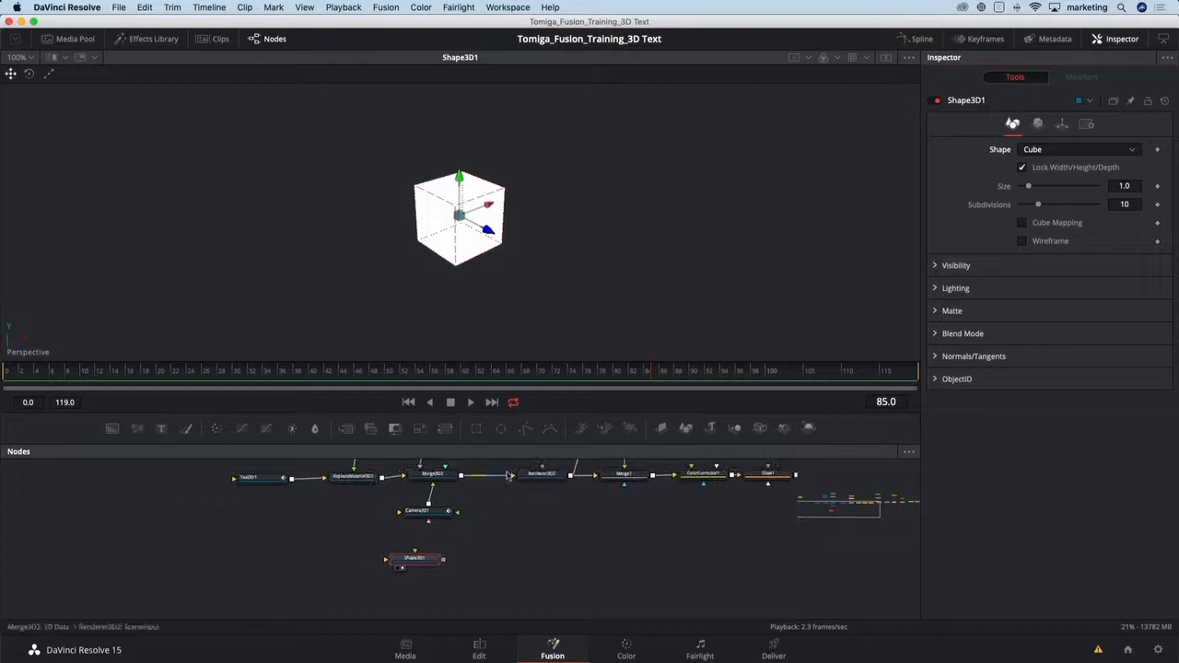
Enlarge the node area and connect the Reflect1 output to Shape3D1's material input.
{"action": "left_click_drag", "start_coordinate": [510, 443], "coordinate": [507, 393]}
{"action": "left_click_drag", "start_coordinate": [486, 473], "coordinate": [530, 553]}
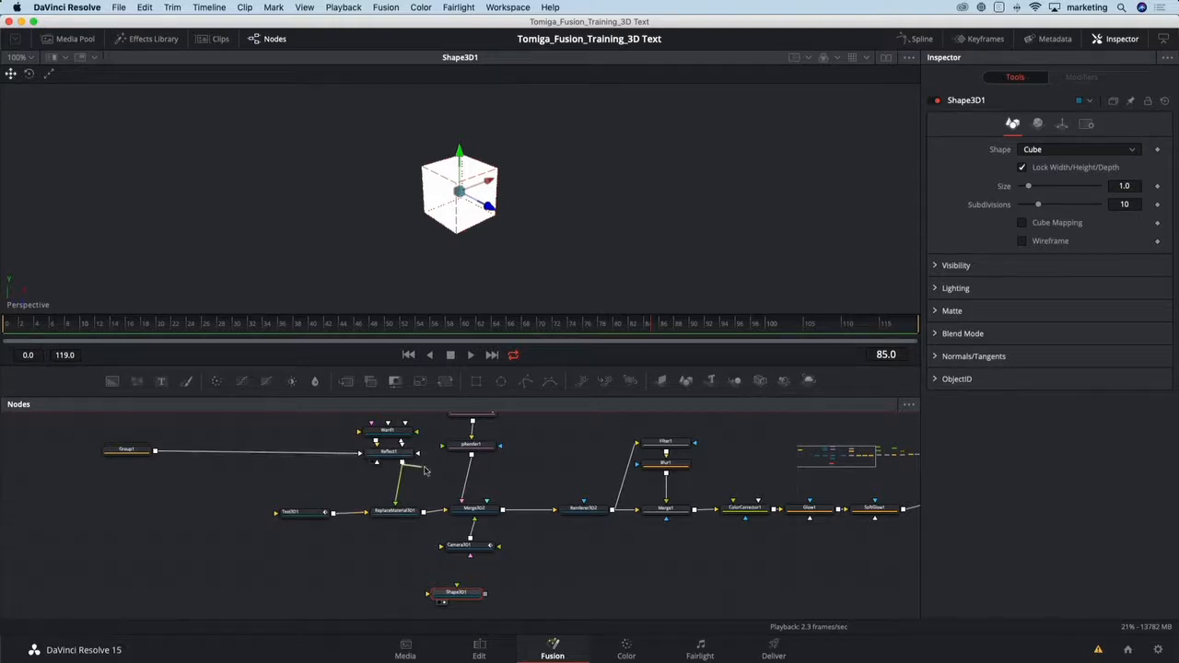
{"action": "left_click_drag", "start_coordinate": [403, 465], "coordinate": [439, 594]}
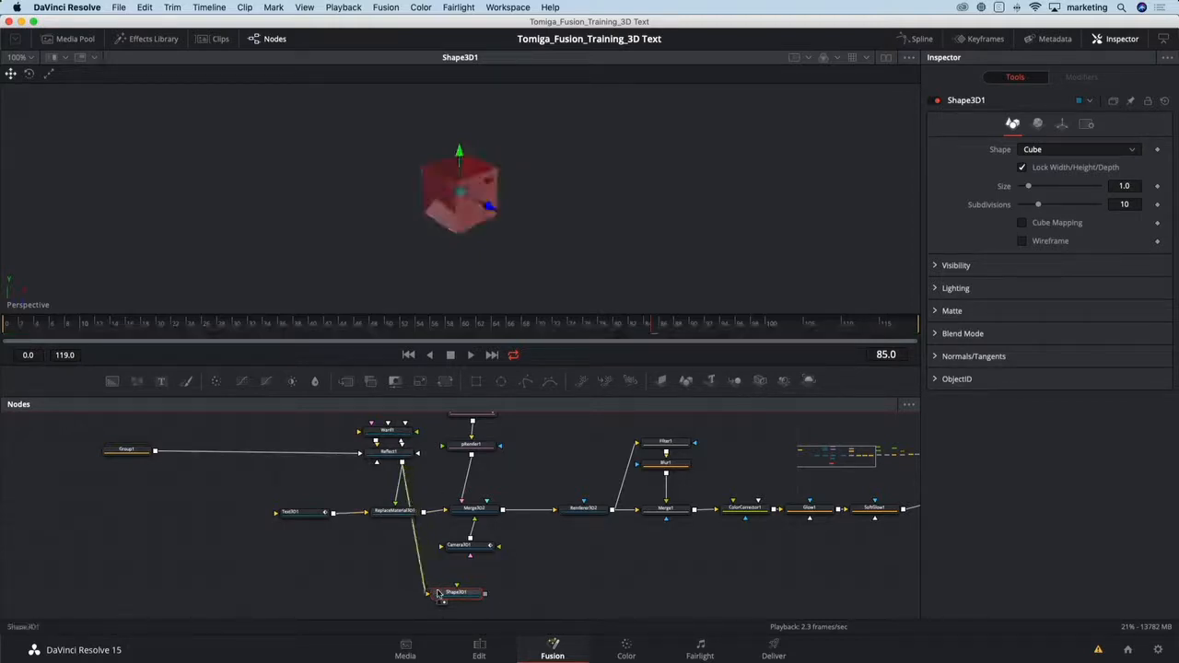
{"action": "mouse_move", "coordinate": [482, 273]}
{"action": "left_mouse_down"}
{"action": "mouse_move", "coordinate": [533, 213]}
{"action": "mouse_move", "coordinate": [376, 192]}
{"action": "mouse_move", "coordinate": [437, 264]}
{"action": "mouse_move", "coordinate": [571, 285]}
{"action": "mouse_move", "coordinate": [636, 276]}
{"action": "mouse_move", "coordinate": [558, 192]}
{"action": "mouse_move", "coordinate": [390, 197]}
{"action": "mouse_move", "coordinate": [485, 271]}
{"action": "left_mouse_up"}
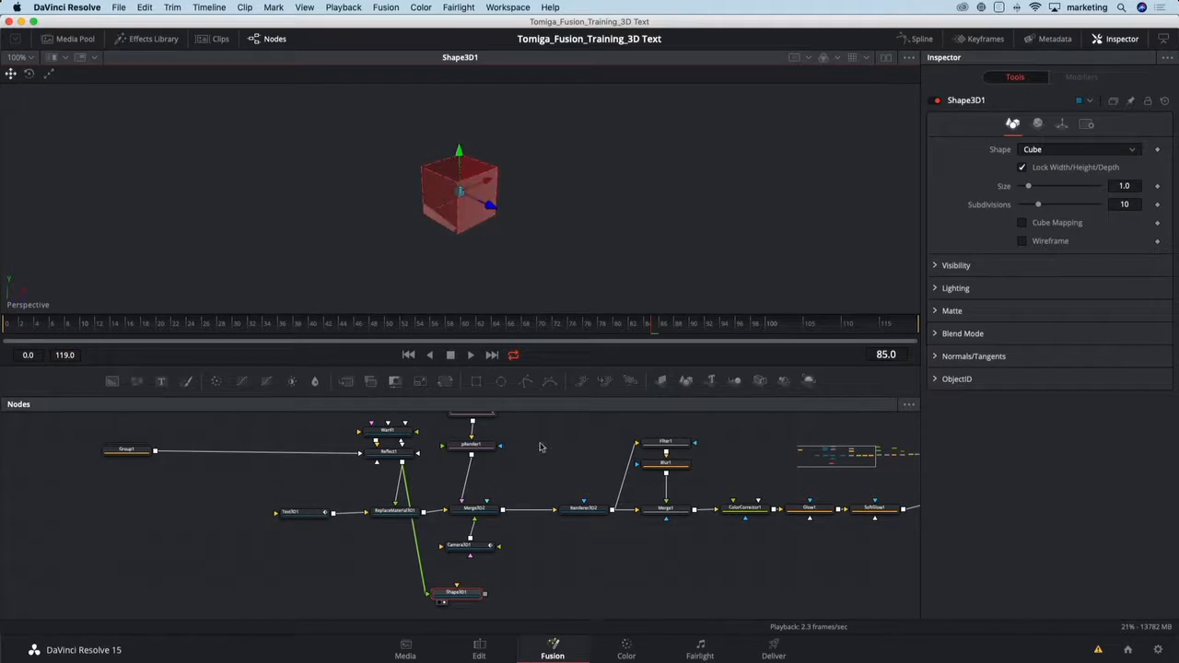
Restore the dual-viewer layout, with Merge3D2 in one viewer and Filter3 in the other.
{"action": "left_click", "coordinate": [885, 58]}
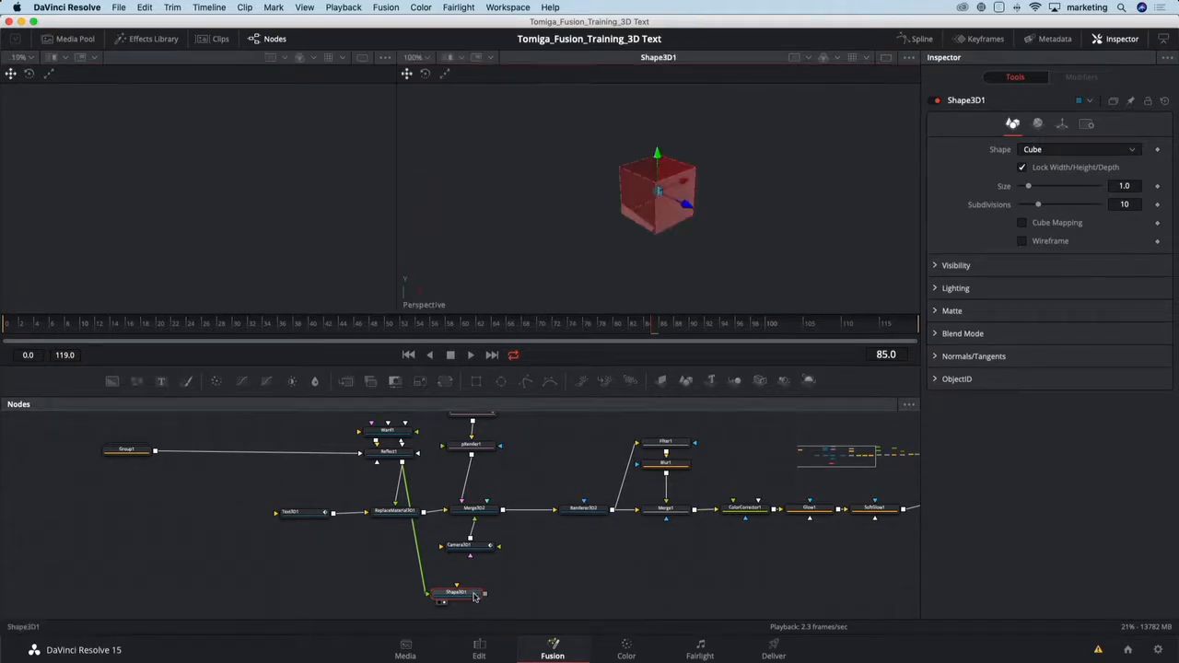
{"action": "left_click", "coordinate": [486, 513]}
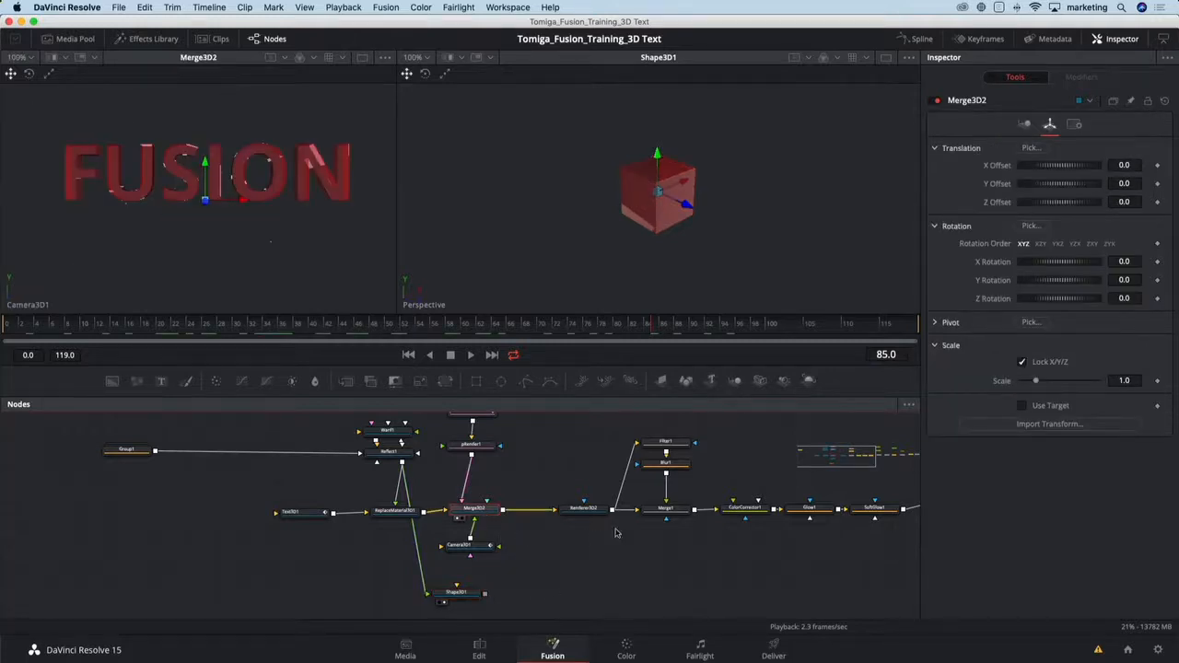
{"action": "left_click_drag", "start_coordinate": [731, 536], "coordinate": [427, 556]}
{"action": "left_click_drag", "start_coordinate": [771, 562], "coordinate": [715, 566]}
{"action": "scroll", "coordinate": [805, 558], "scroll_direction": "right", "scroll_amount": 5}
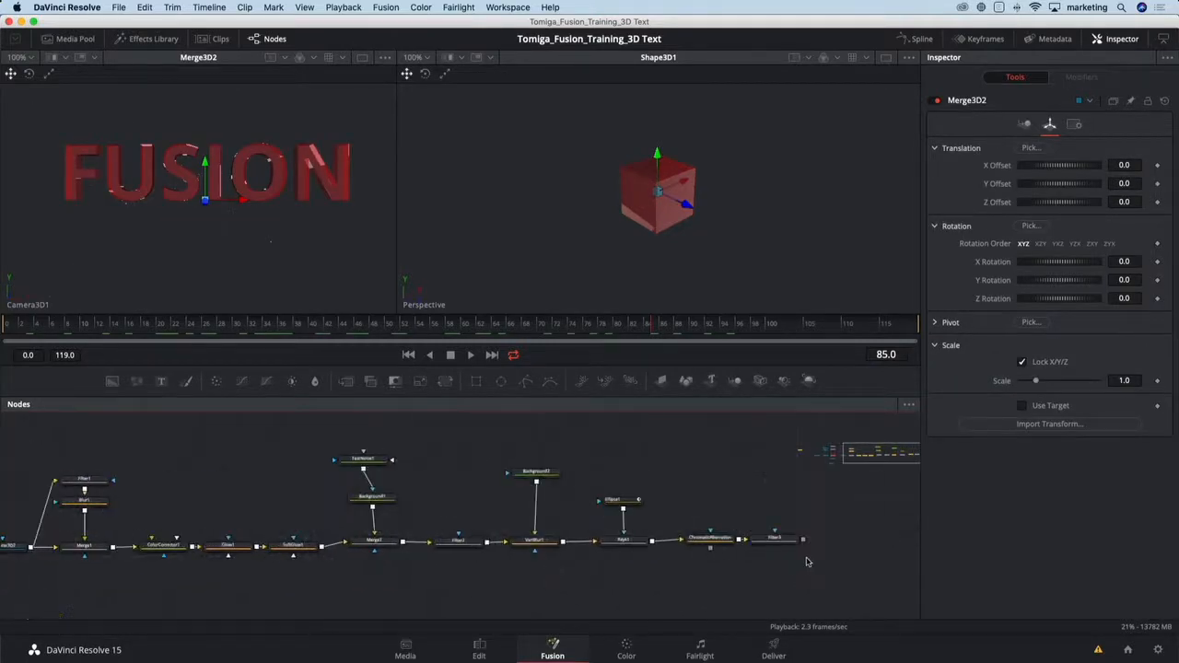
{"action": "left_click", "coordinate": [789, 543]}
{"action": "key", "text": "2"}
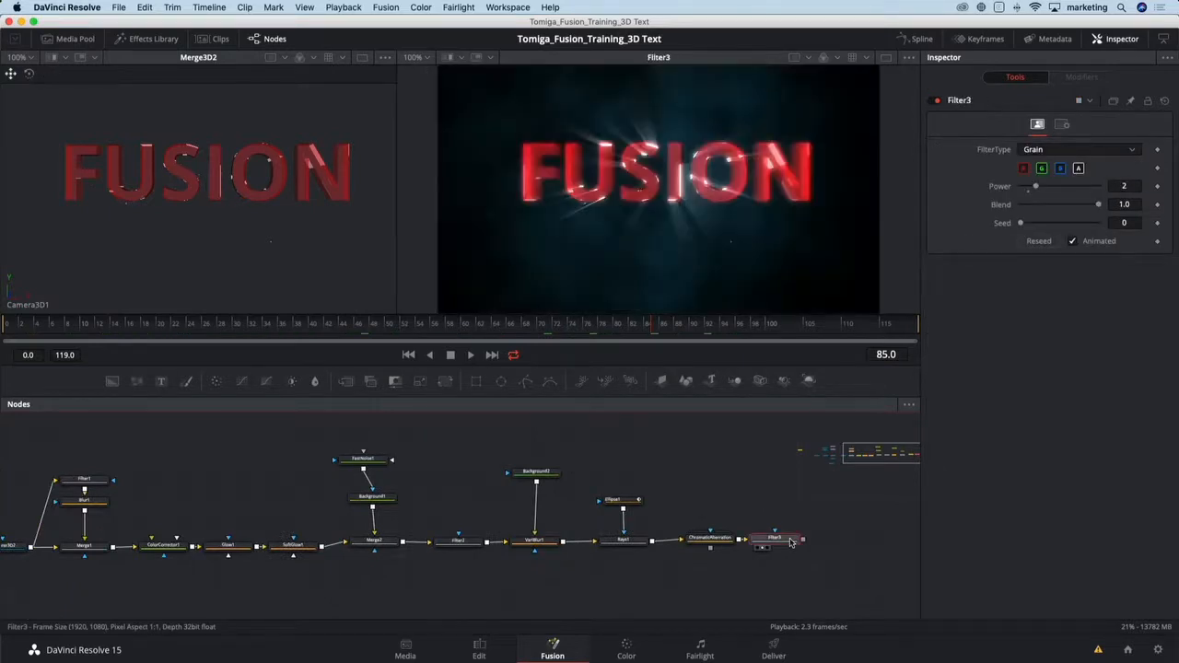
Connect Shape3D1 to Merge3D2 and switch the Merge3D2 viewer from the camera to the Perspective view.
{"action": "scroll", "coordinate": [328, 584], "scroll_direction": "left", "scroll_amount": 8}
{"action": "scroll", "coordinate": [293, 594], "scroll_direction": "left", "scroll_amount": 7}
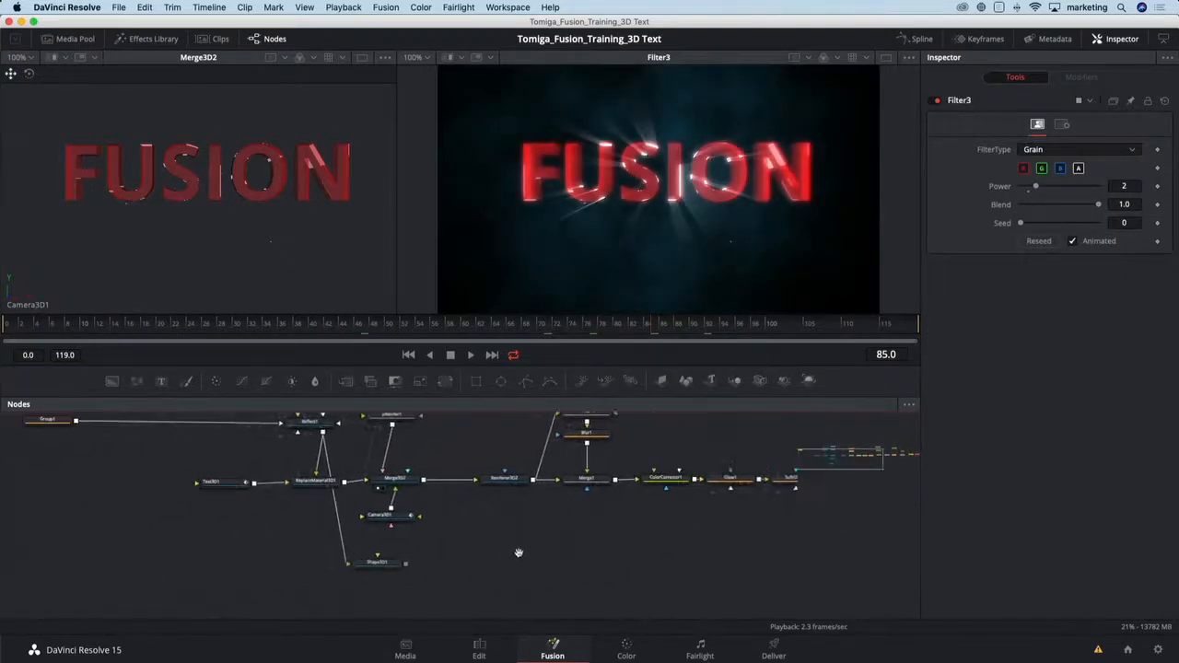
{"action": "left_click_drag", "start_coordinate": [454, 560], "coordinate": [446, 481]}
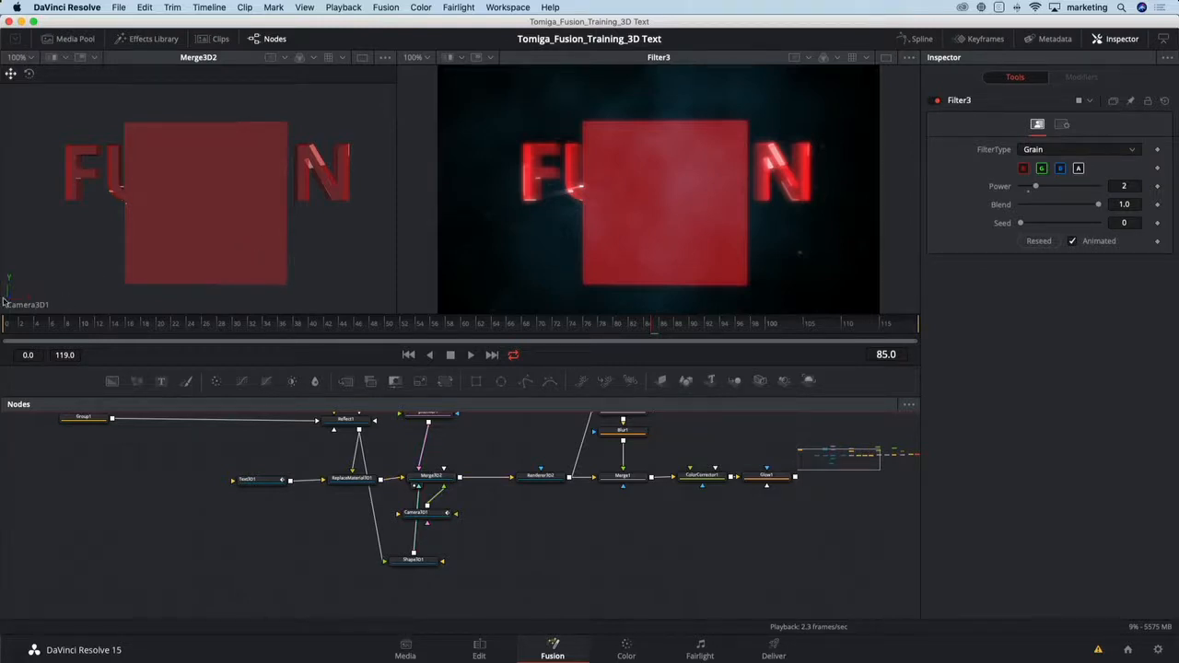
{"action": "left_click", "coordinate": [9, 303]}
{"action": "left_click", "coordinate": [46, 336]}
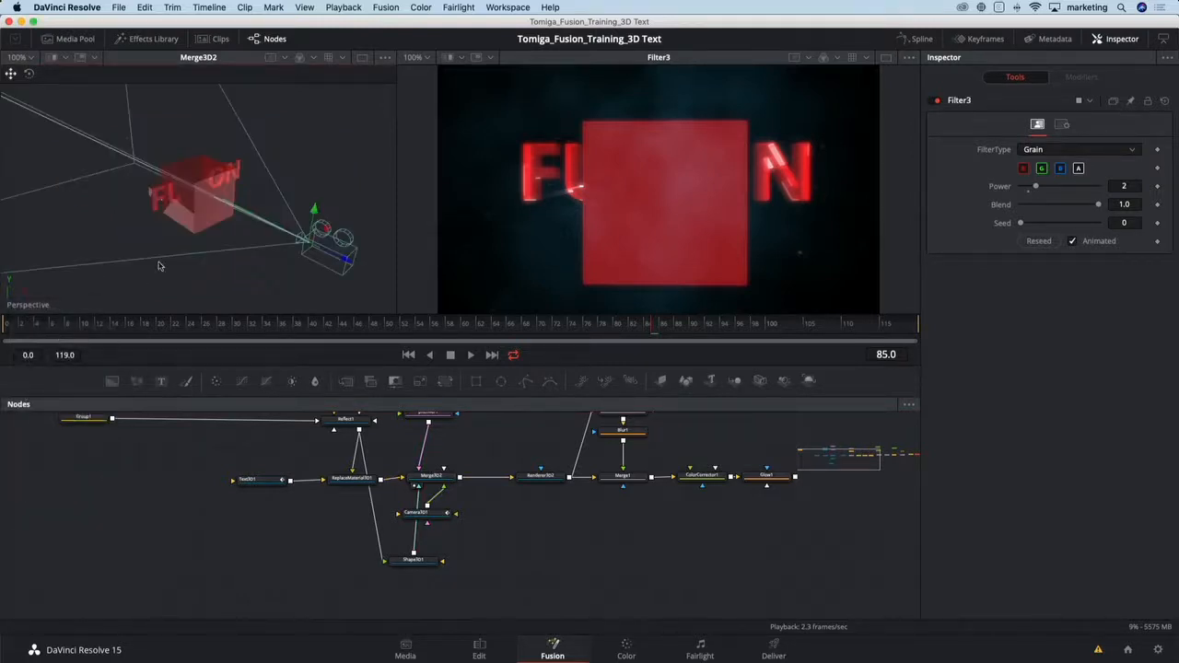
Move the Shape3D1 cube forward between the text and the camera, offset it to one side, and tilt it with the rotate tool.
{"action": "left_click", "coordinate": [413, 559]}
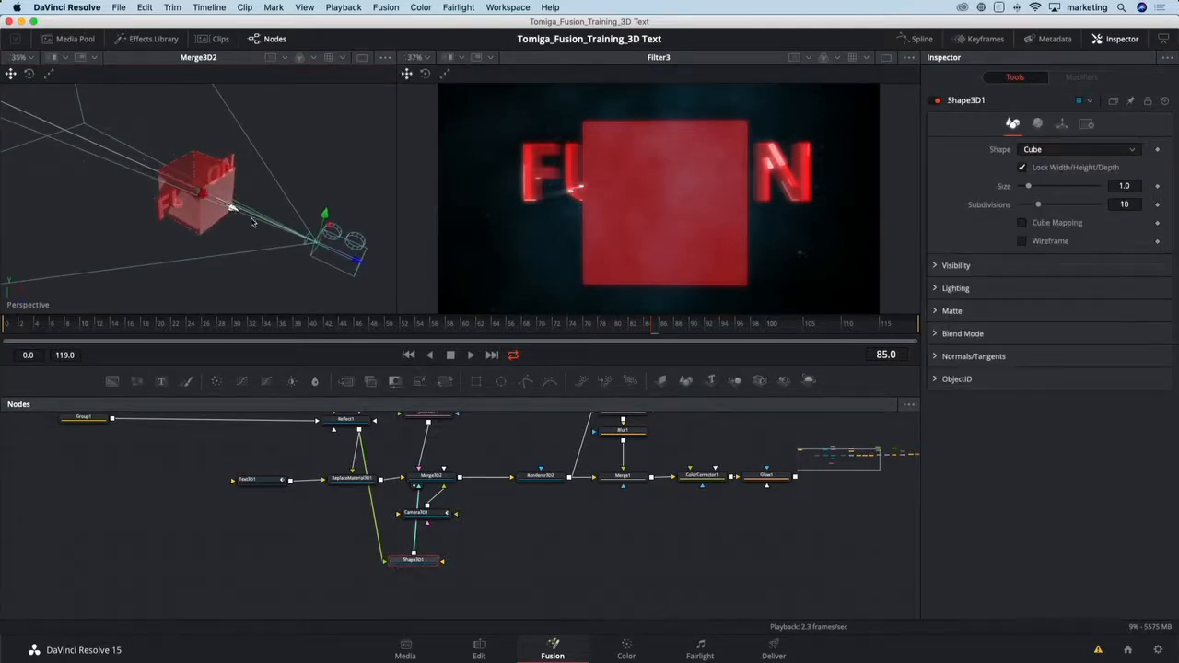
{"action": "left_click_drag", "start_coordinate": [255, 219], "coordinate": [286, 249]}
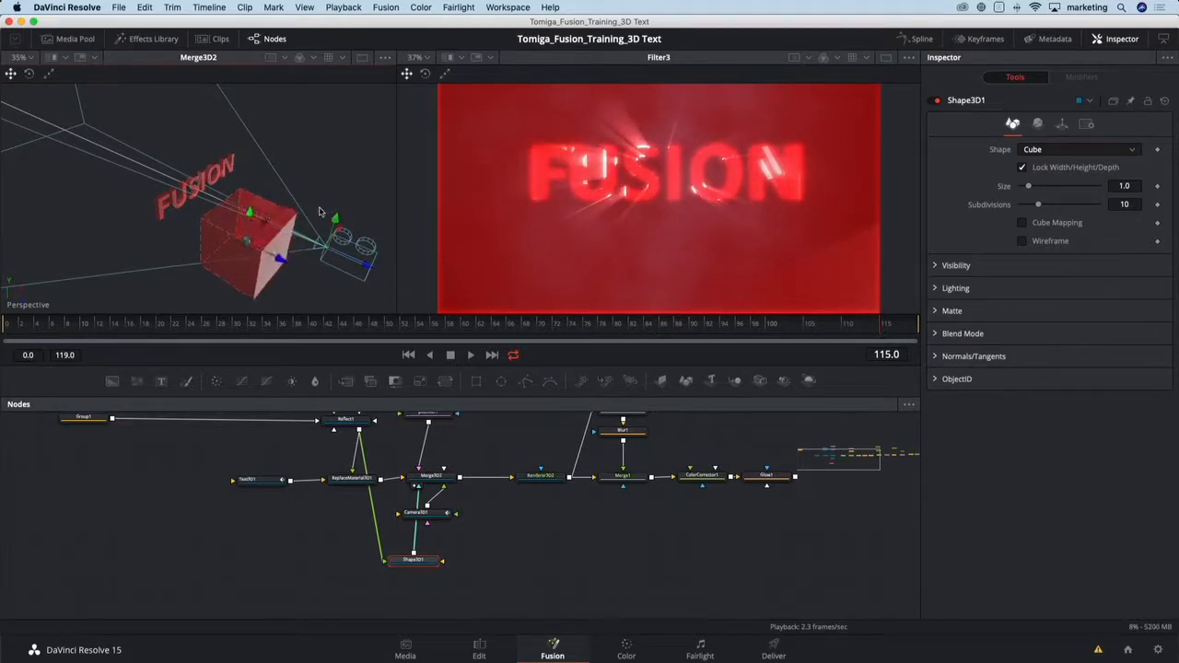
{"action": "left_click_drag", "start_coordinate": [251, 198], "coordinate": [211, 181]}
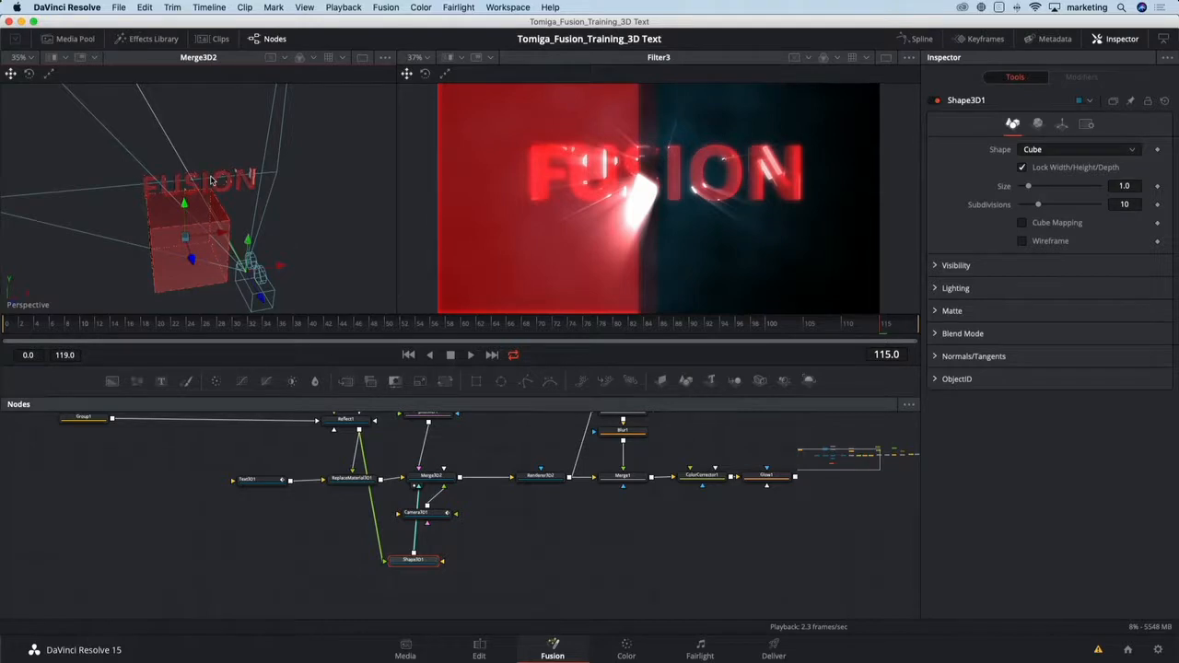
{"action": "left_click", "coordinate": [29, 77]}
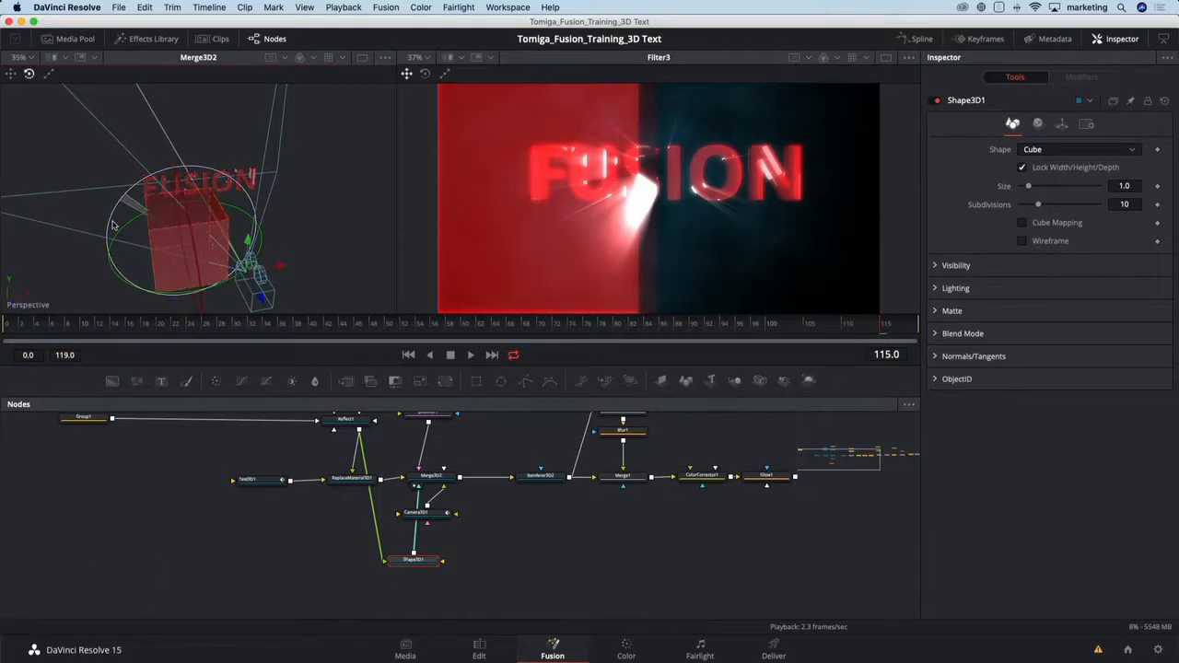
{"action": "left_click_drag", "start_coordinate": [113, 224], "coordinate": [123, 275]}
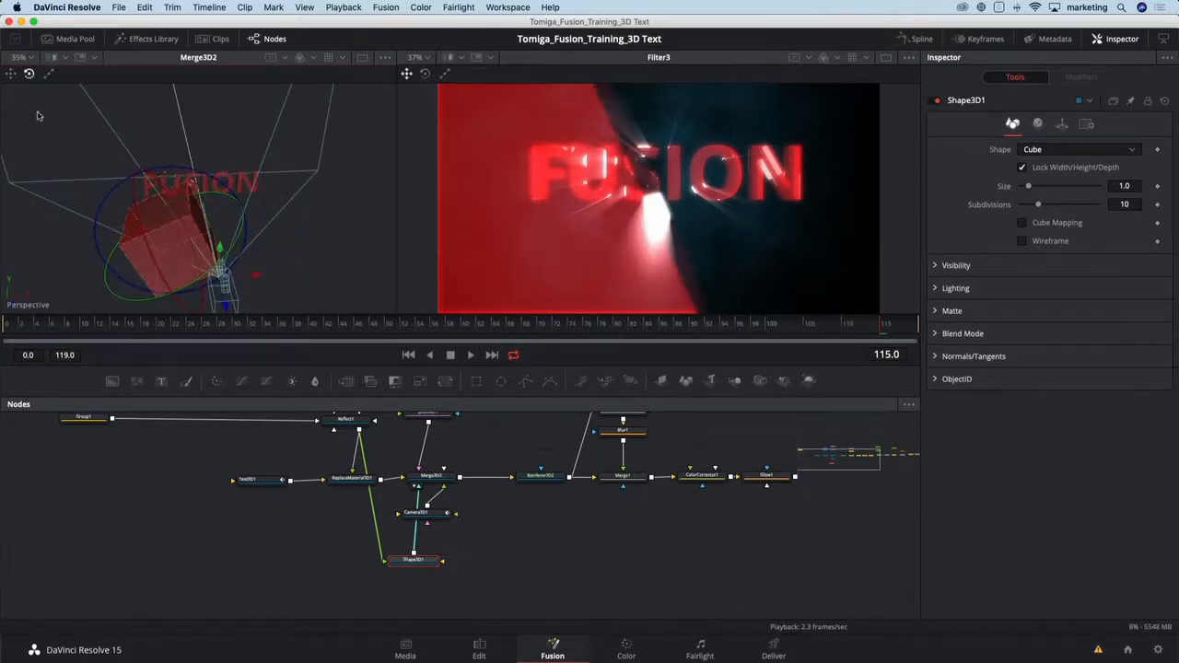
Shrink the Shape3D1 cube slightly with the scale tool and shift it further aside, away from the centre of the text.
{"action": "left_click", "coordinate": [48, 73]}
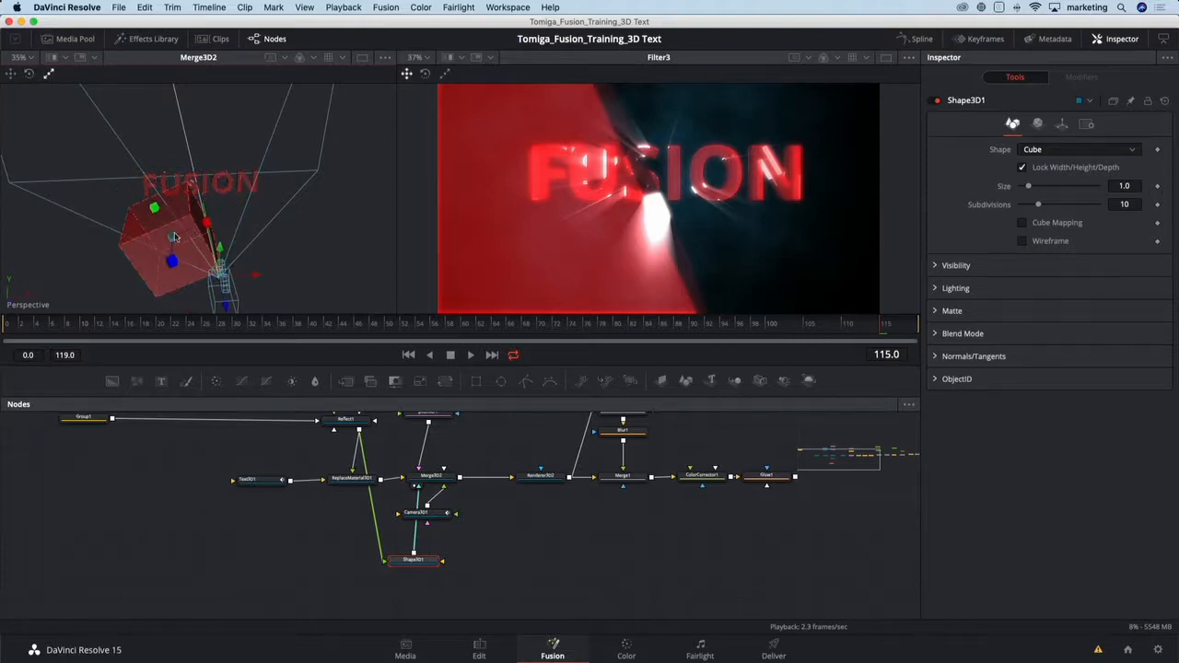
{"action": "mouse_move", "coordinate": [175, 238]}
{"action": "left_mouse_down"}
{"action": "mouse_move", "coordinate": [154, 228]}
{"action": "mouse_move", "coordinate": [211, 229]}
{"action": "mouse_move", "coordinate": [172, 240]}
{"action": "left_mouse_up"}
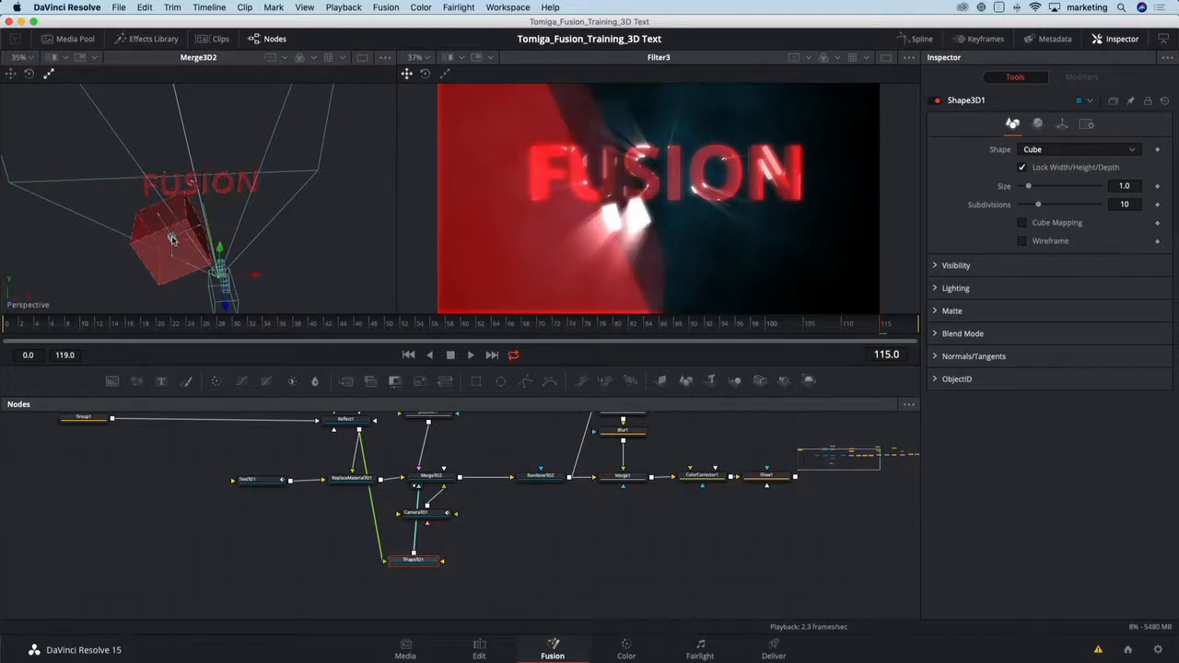
{"action": "left_click_drag", "start_coordinate": [171, 239], "coordinate": [172, 240]}
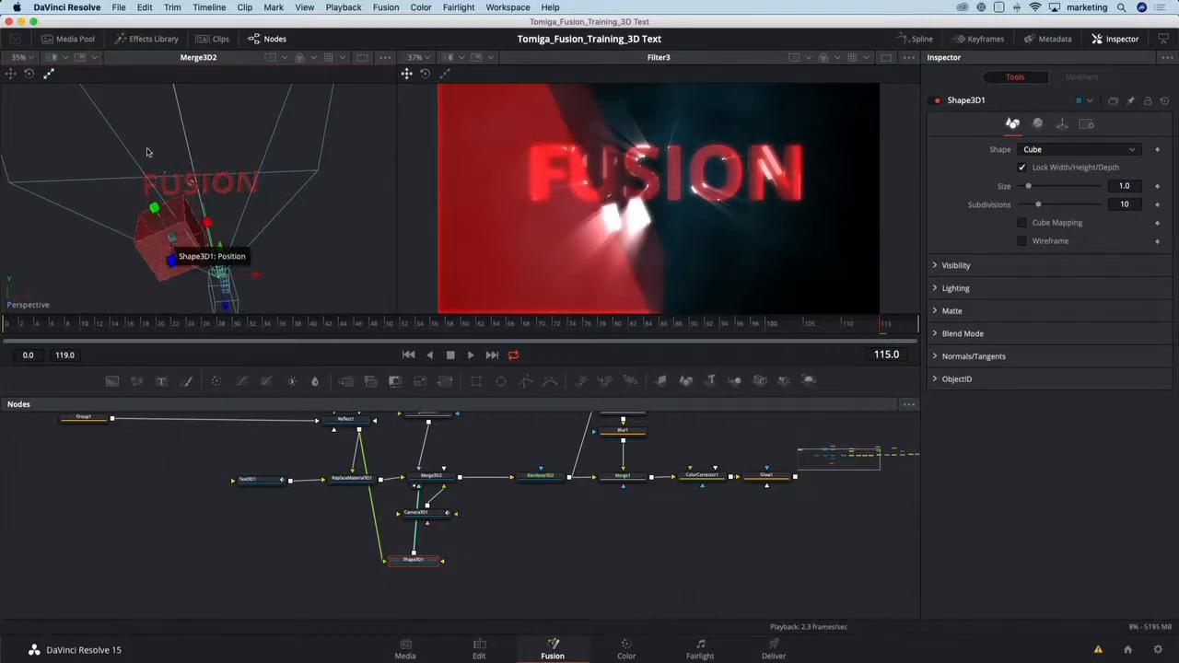
{"action": "left_click_drag", "start_coordinate": [282, 250], "coordinate": [259, 280]}
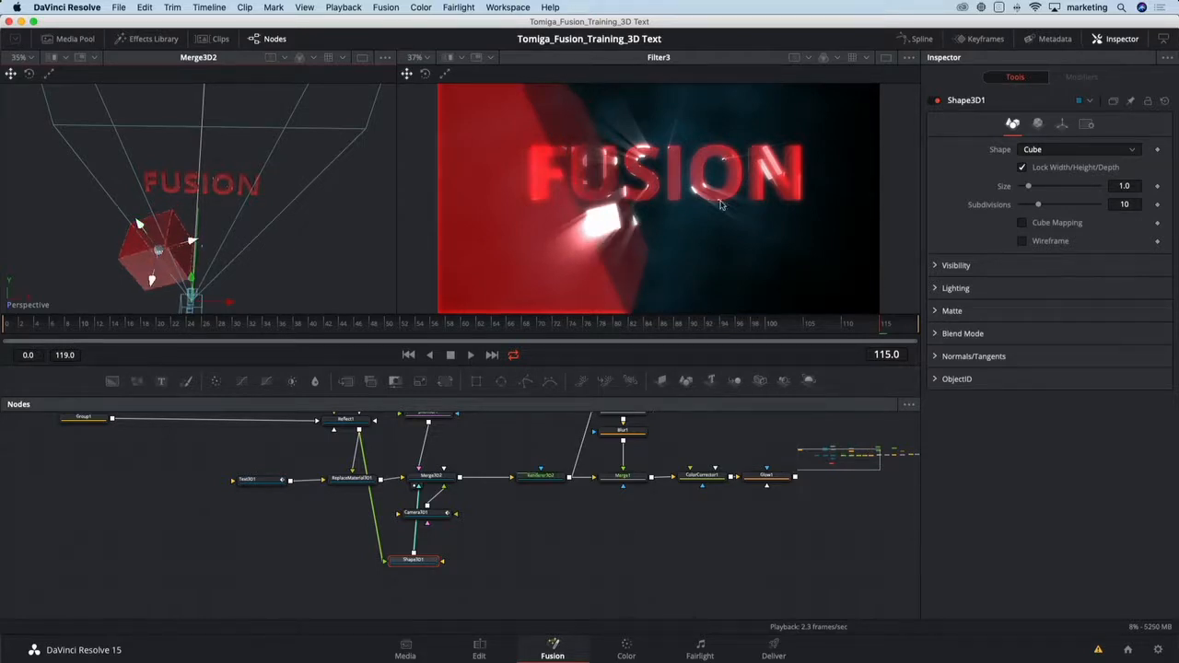
Set the cube's size to 0.55 and nudge it sideways along its X axis between the text and the camera.
{"action": "left_click_drag", "start_coordinate": [1031, 188], "coordinate": [1029, 189]}
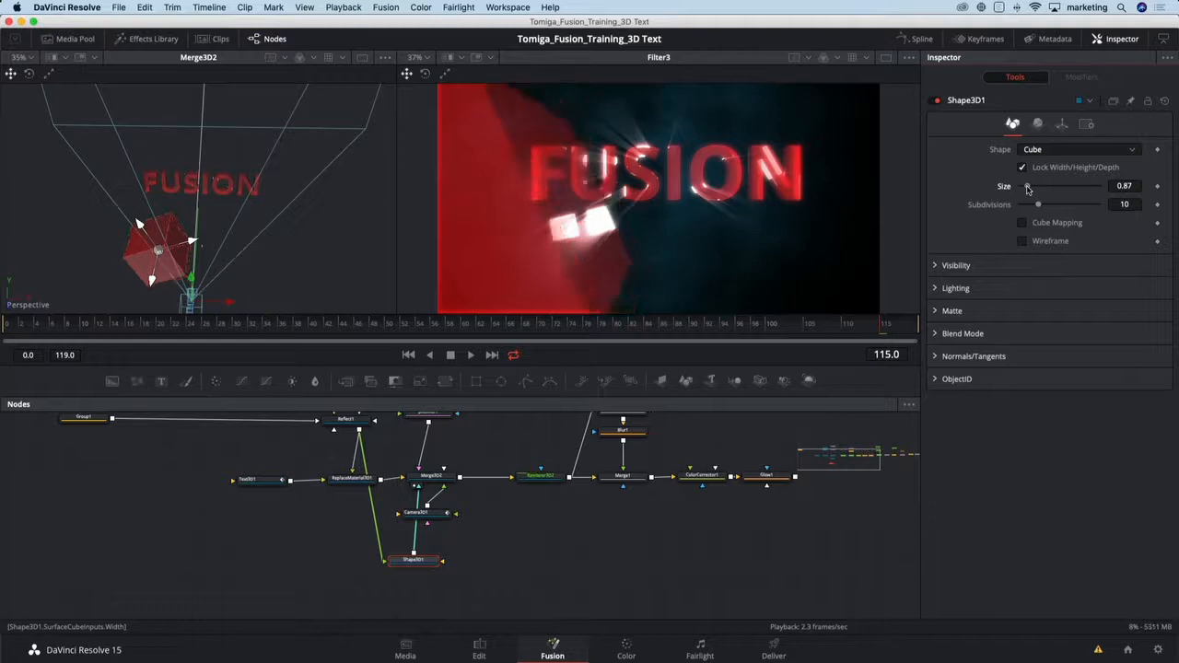
{"action": "left_click_drag", "start_coordinate": [1028, 189], "coordinate": [1026, 189]}
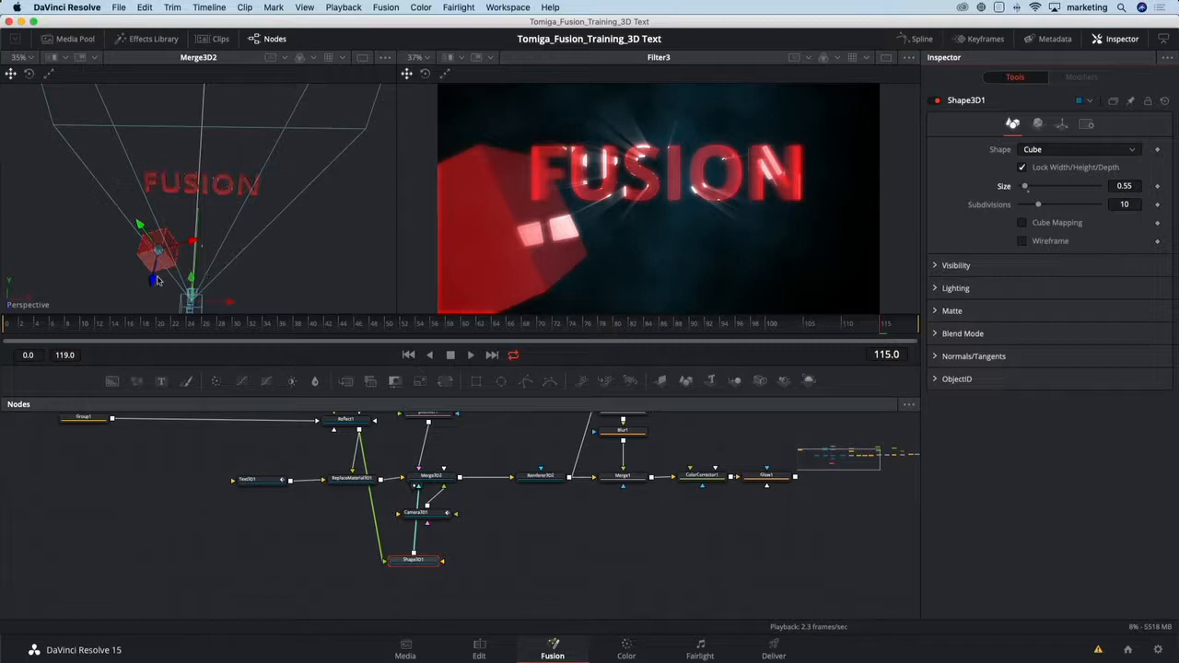
{"action": "left_click_drag", "start_coordinate": [184, 274], "coordinate": [310, 251]}
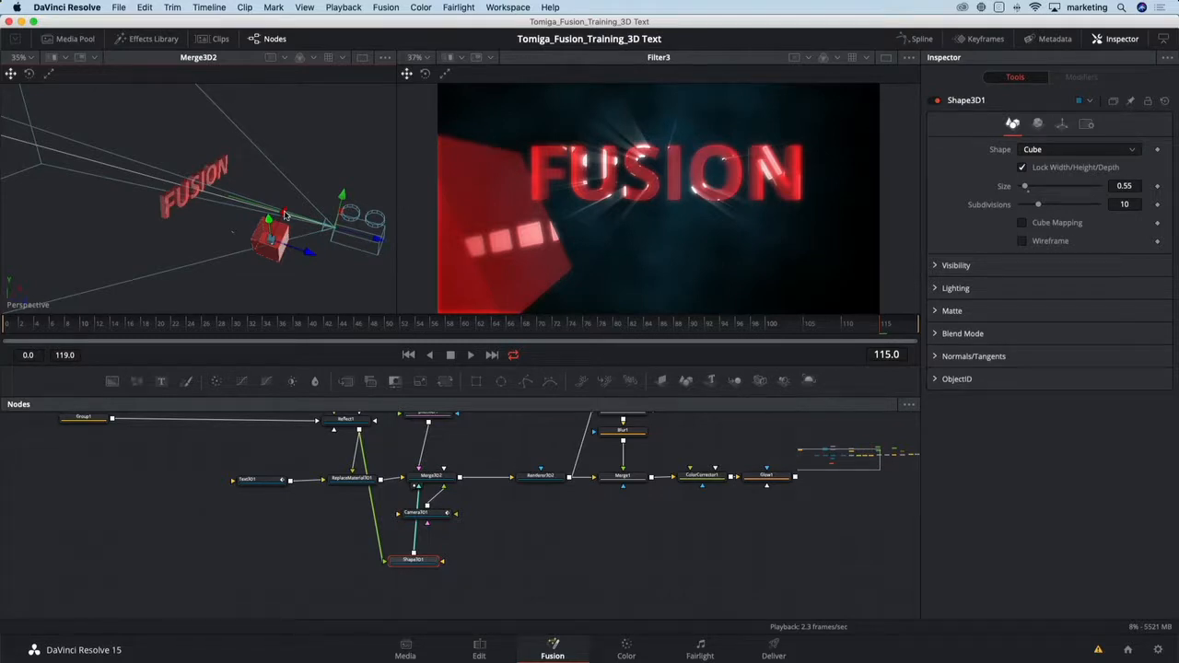
{"action": "left_click_drag", "start_coordinate": [285, 214], "coordinate": [287, 213]}
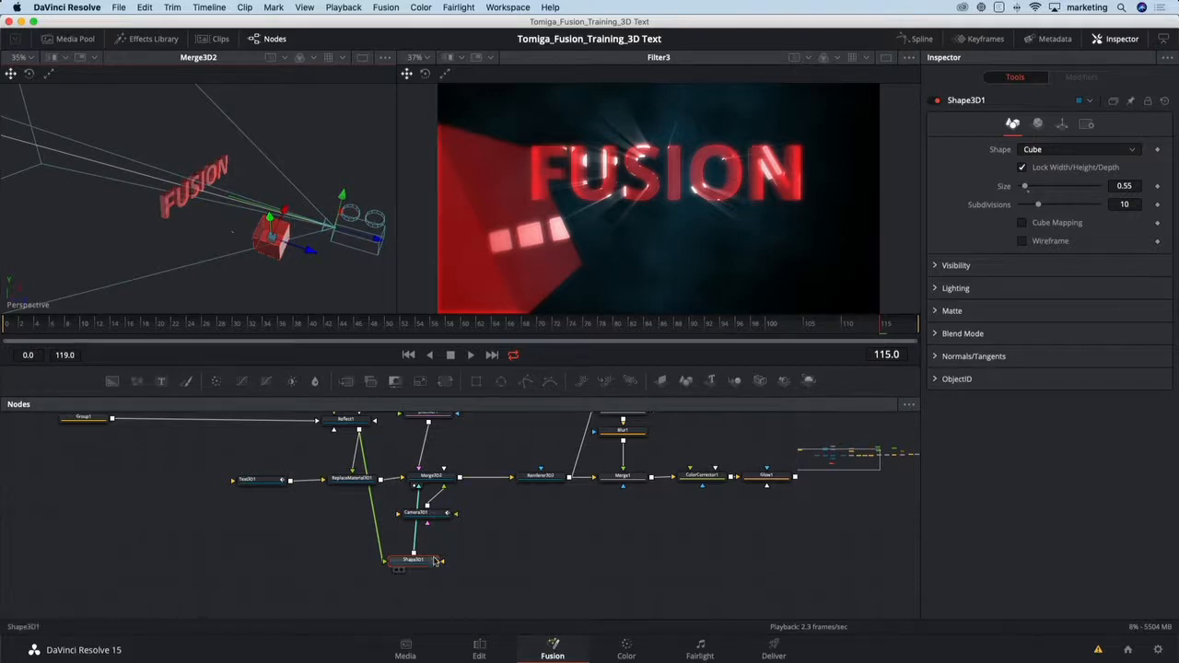
Disconnect Shape3D1 from Merge3D2 and place the node clear of the camera node.
{"action": "left_click_drag", "start_coordinate": [427, 564], "coordinate": [401, 564]}
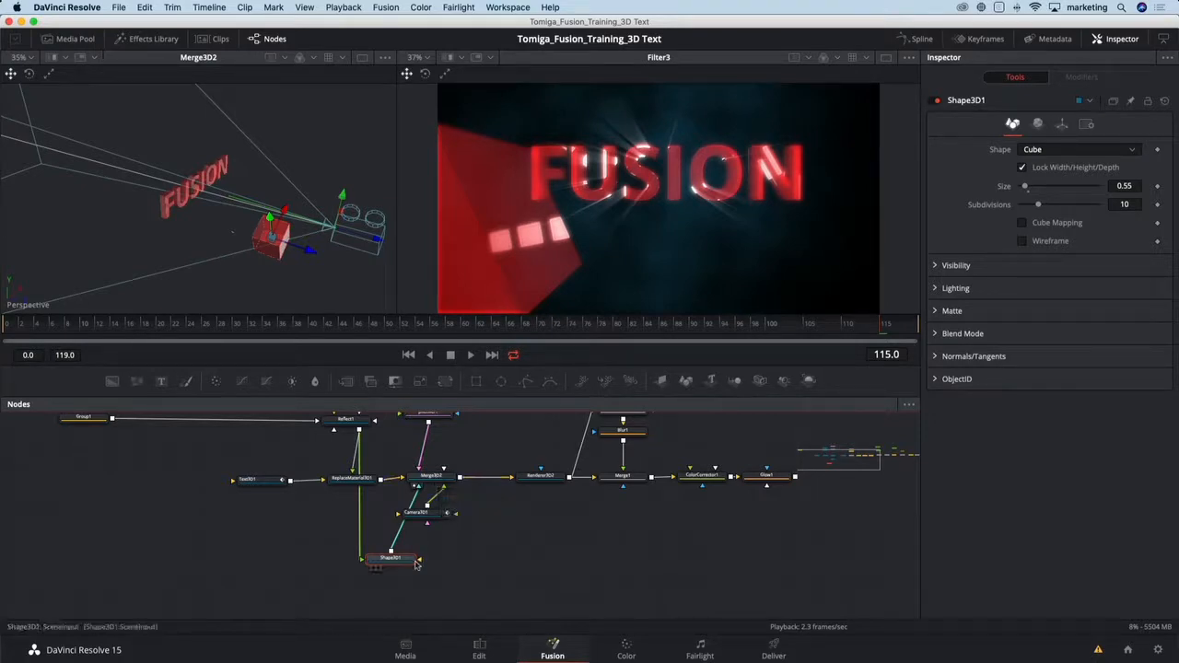
{"action": "left_click_drag", "start_coordinate": [415, 565], "coordinate": [416, 504]}
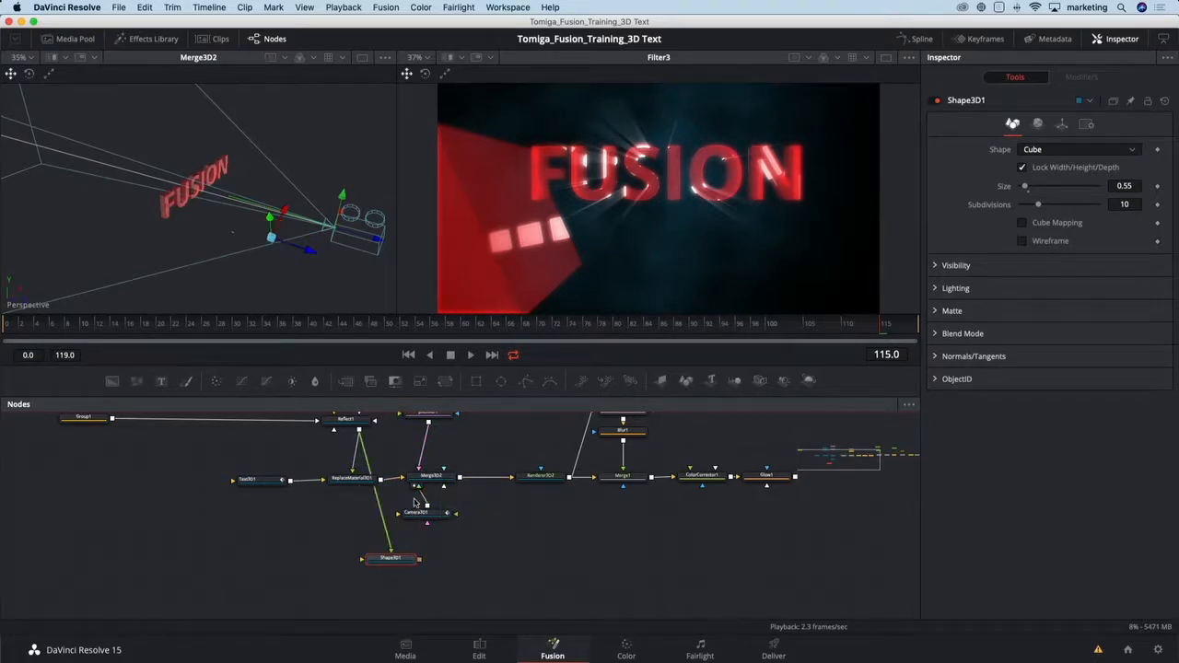
{"action": "left_click_drag", "start_coordinate": [409, 558], "coordinate": [381, 556]}
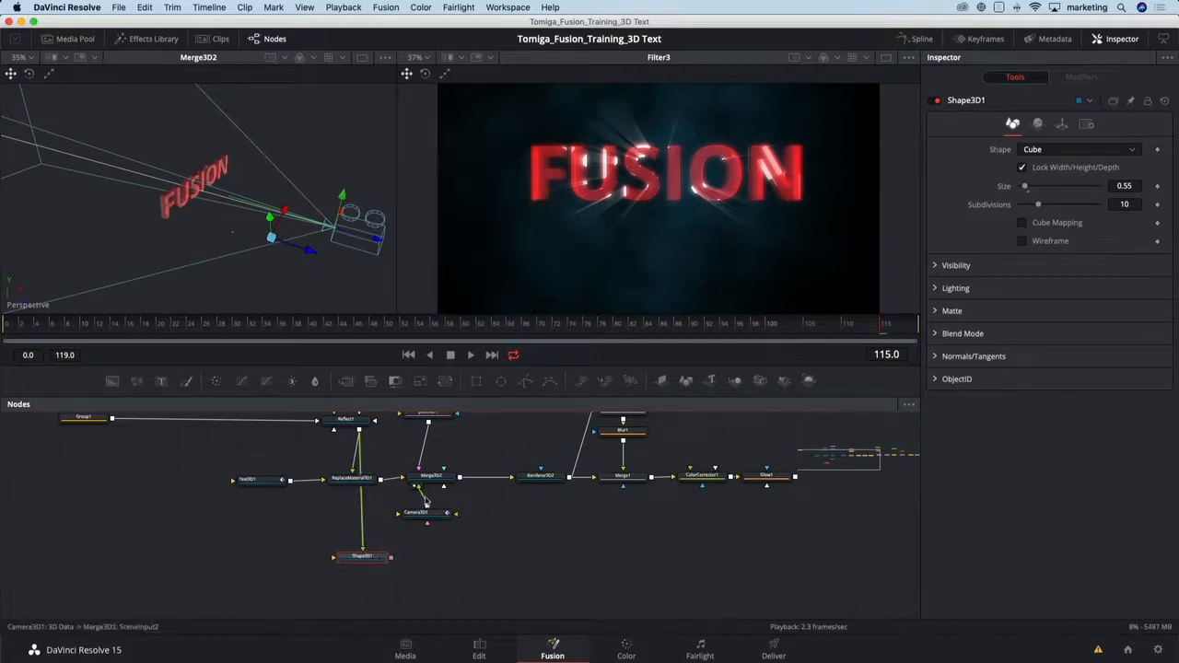
Duplicate Merge3D2 and Renderer3D2 below the original nodes and connect Shape3D1 to the copied Merge3D2_1.
{"action": "left_click_drag", "start_coordinate": [435, 450], "coordinate": [548, 498]}
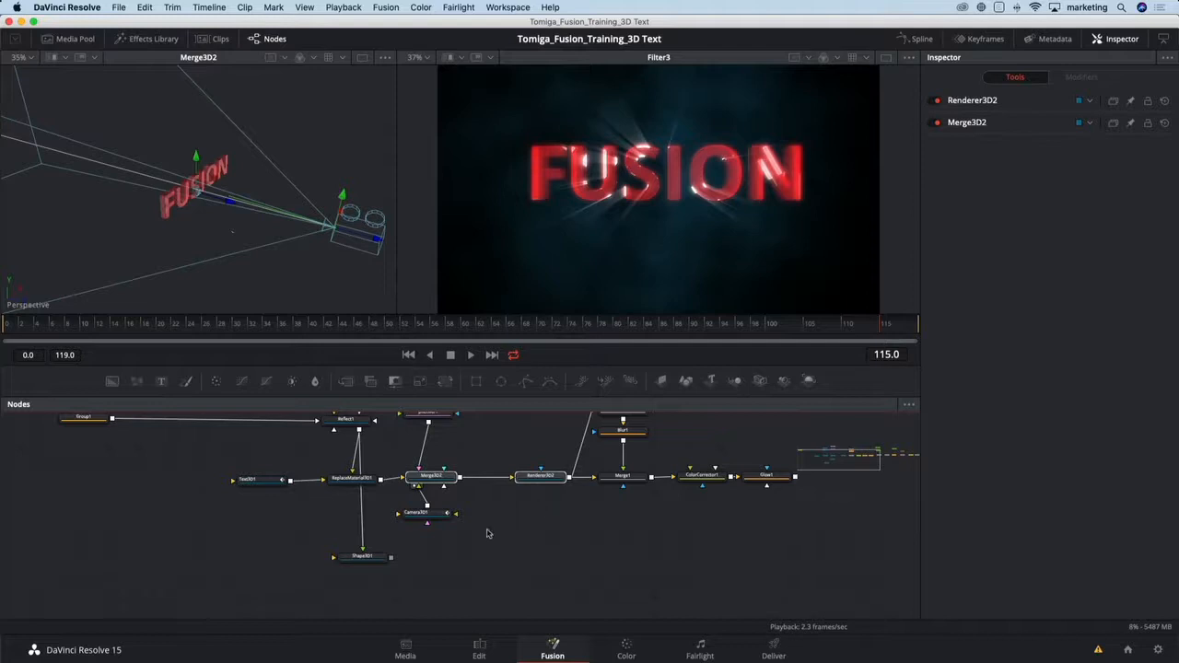
{"action": "left_click", "coordinate": [454, 555]}
{"action": "key", "text": "cmd+v"}
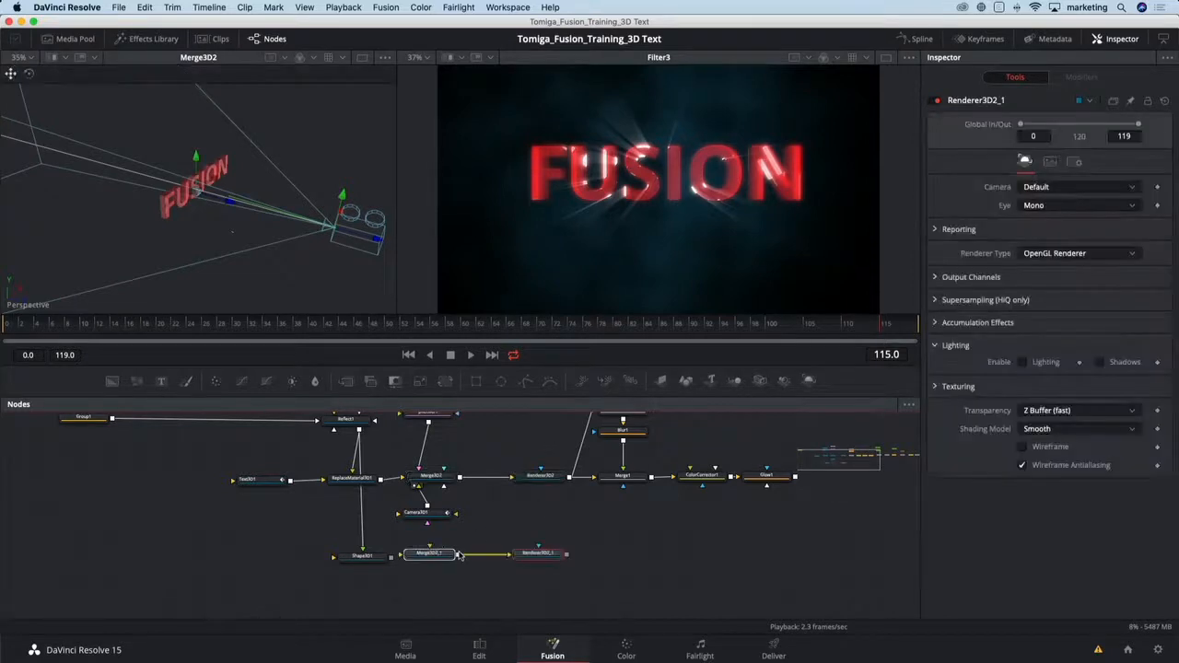
{"action": "left_click", "coordinate": [373, 557]}
{"action": "left_click_drag", "start_coordinate": [402, 554], "coordinate": [428, 553]}
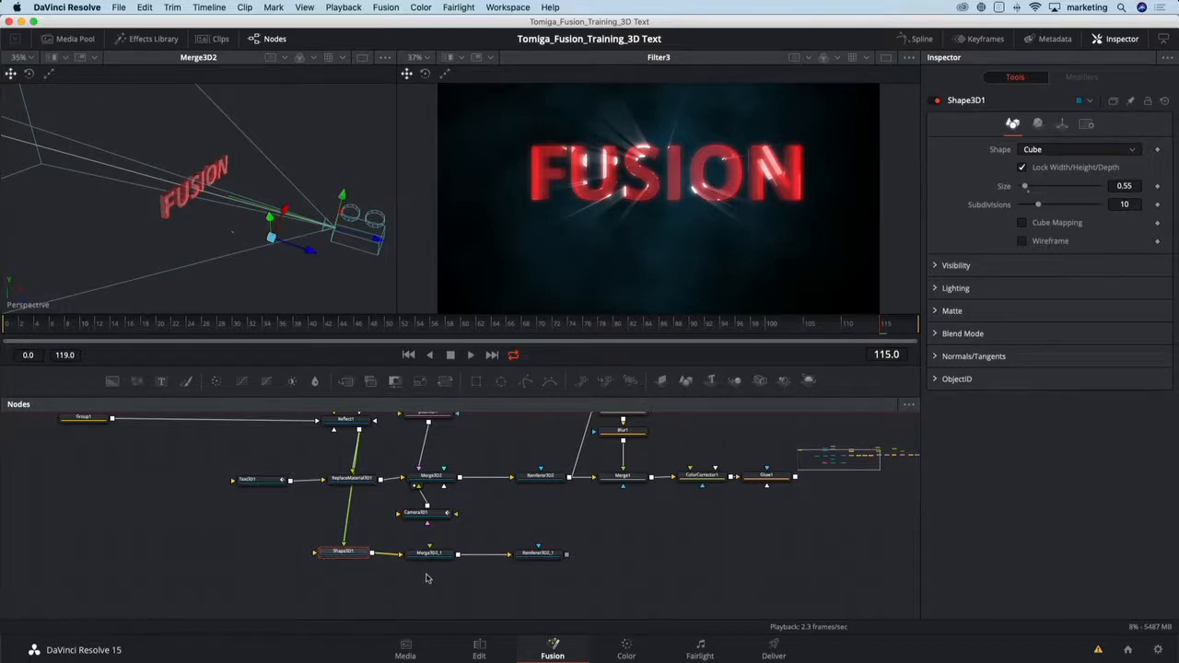
Display Renderer3D2_1 in the second viewer and scrub back to frame 8 to check the cube's movement.
{"action": "left_click", "coordinate": [549, 556]}
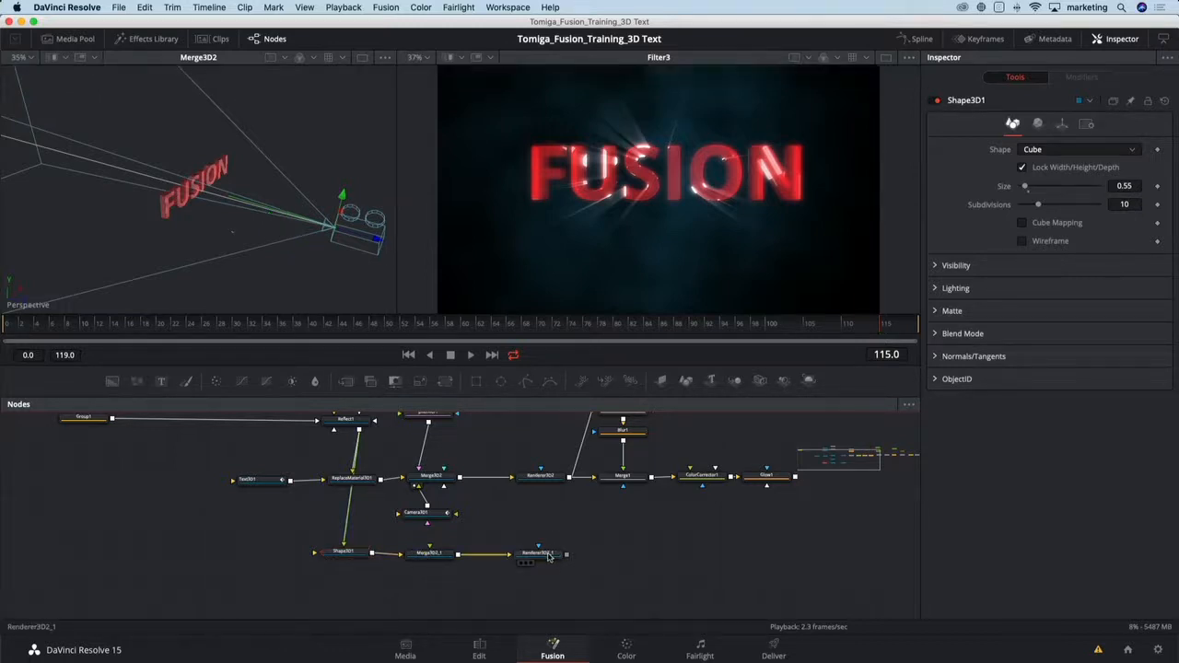
{"action": "left_click_drag", "start_coordinate": [549, 555], "coordinate": [584, 257]}
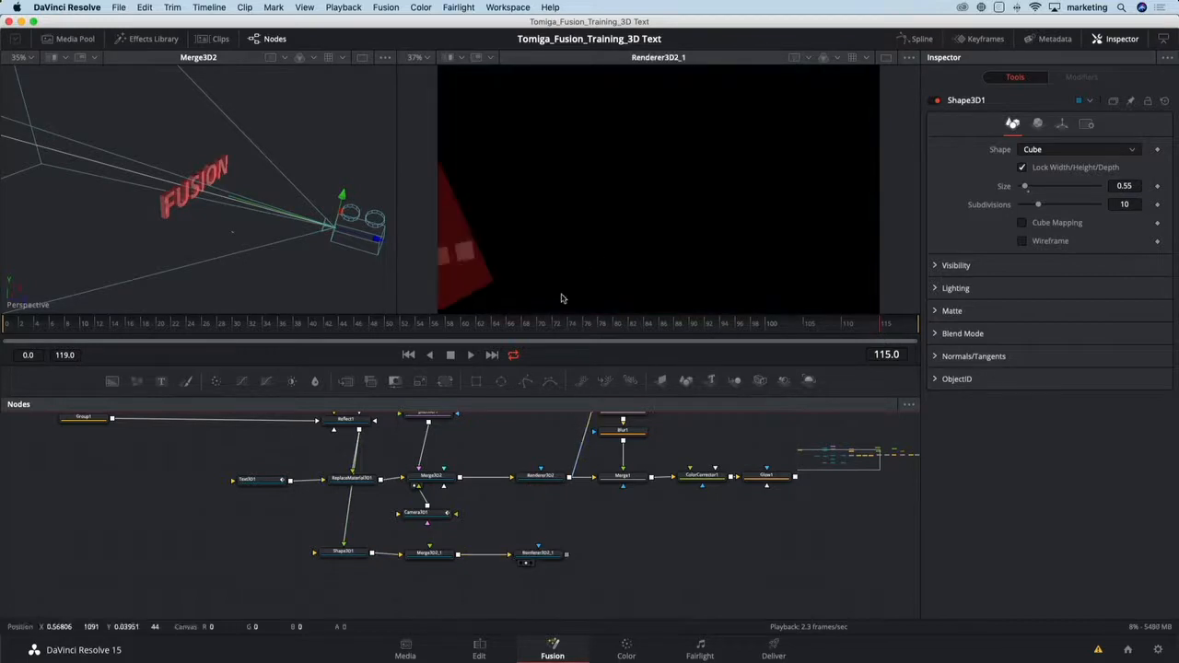
{"action": "left_click", "coordinate": [165, 326]}
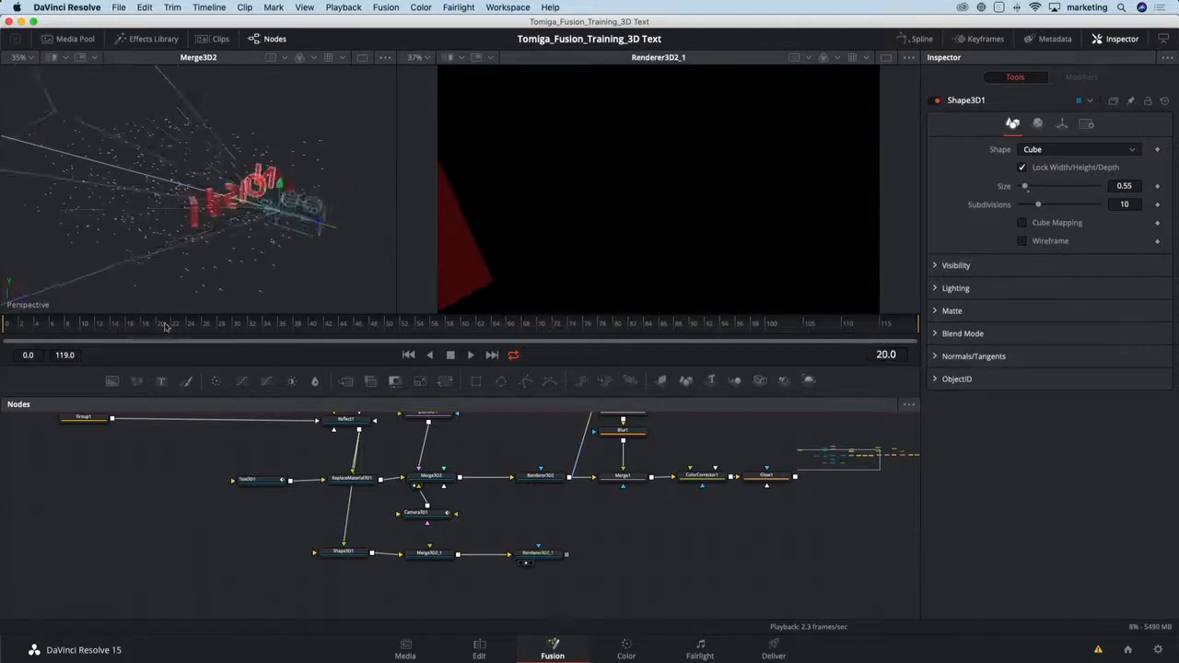
{"action": "left_click_drag", "start_coordinate": [165, 326], "coordinate": [67, 328]}
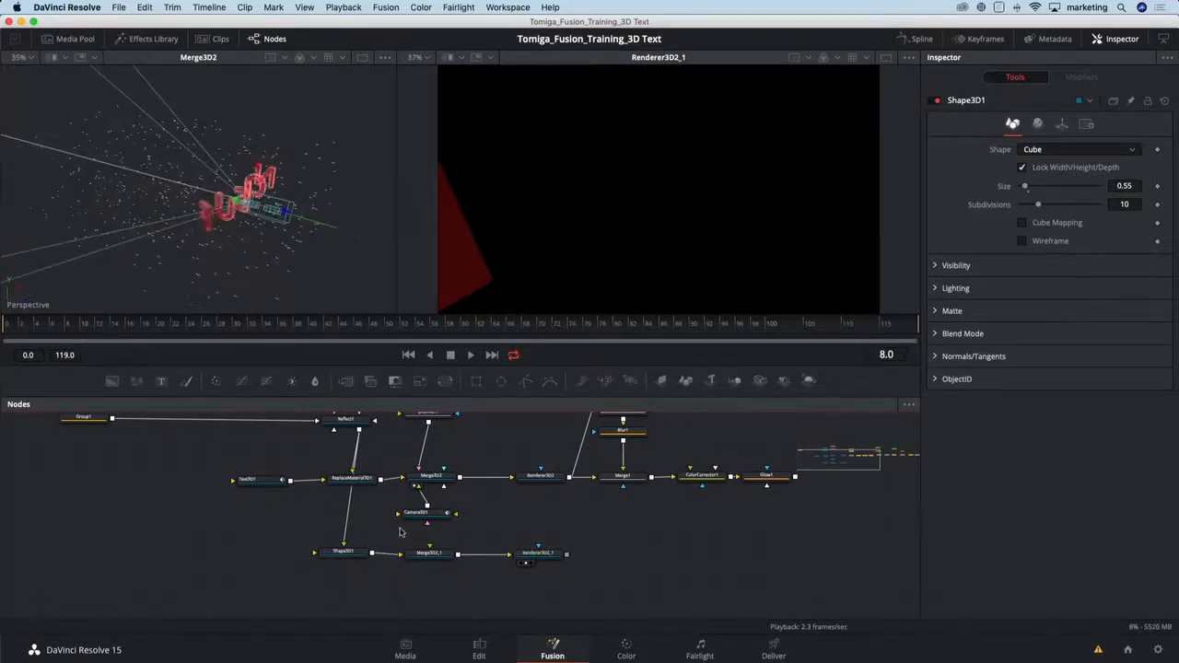
Connect Camera3D1 to Merge3D2_1 and scrub through to frame 94 to check the cube with the camera move.
{"action": "left_click_drag", "start_coordinate": [427, 506], "coordinate": [442, 556]}
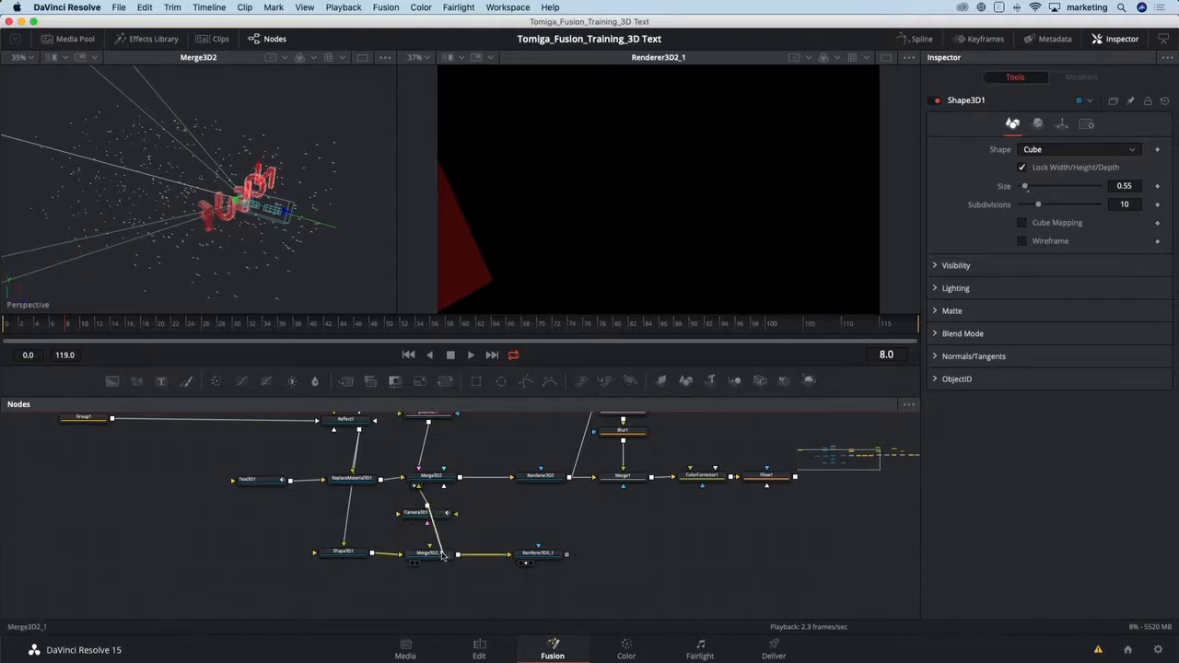
{"action": "left_click", "coordinate": [42, 333]}
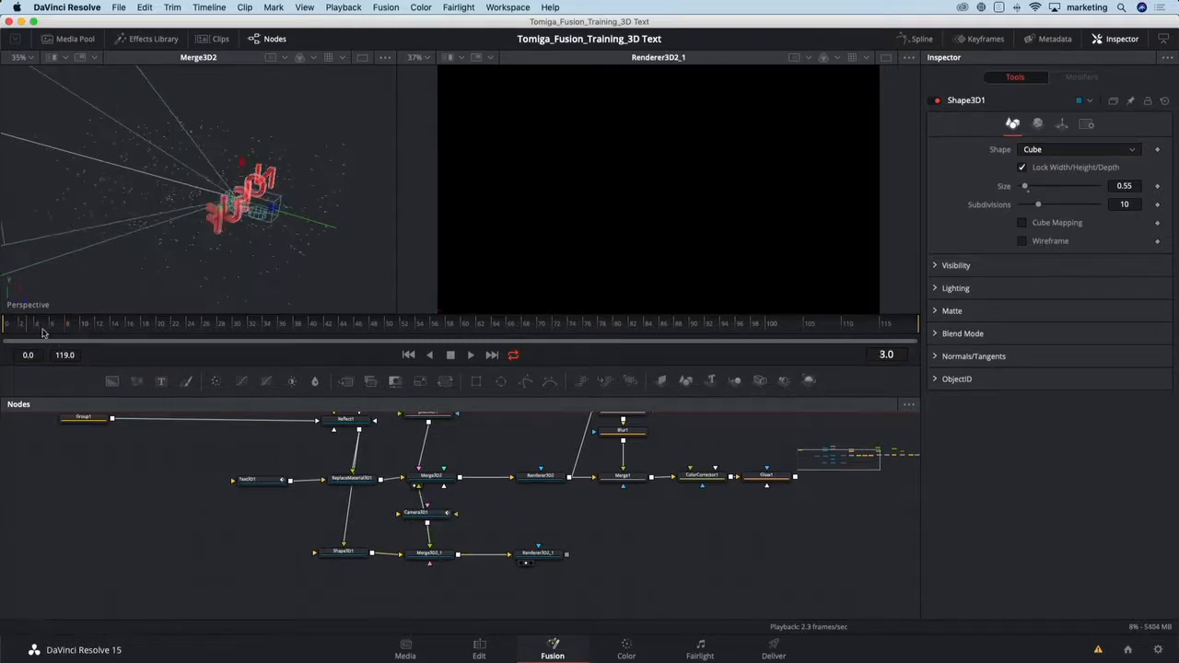
{"action": "left_click_drag", "start_coordinate": [42, 333], "coordinate": [556, 323]}
{"action": "left_click_drag", "start_coordinate": [642, 324], "coordinate": [724, 326]}
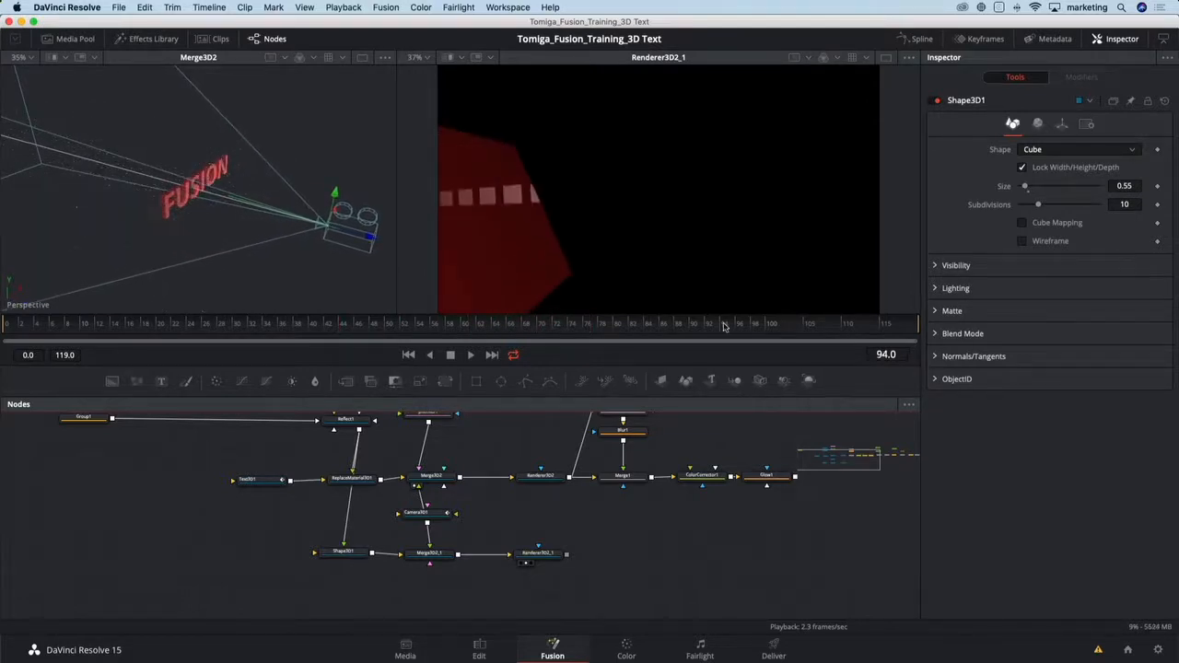
Shift all nodes that follow SoftGlow1 further along the flow to open a gap after it.
{"action": "left_click_drag", "start_coordinate": [668, 543], "coordinate": [358, 556]}
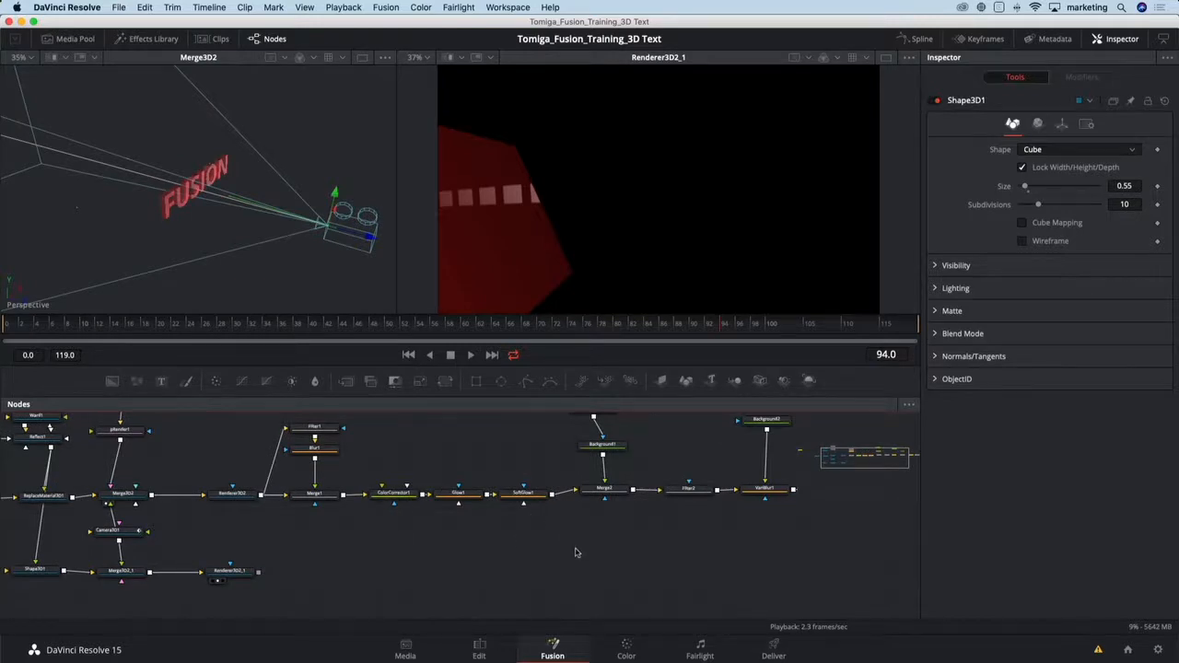
{"action": "left_click_drag", "start_coordinate": [551, 536], "coordinate": [422, 548]}
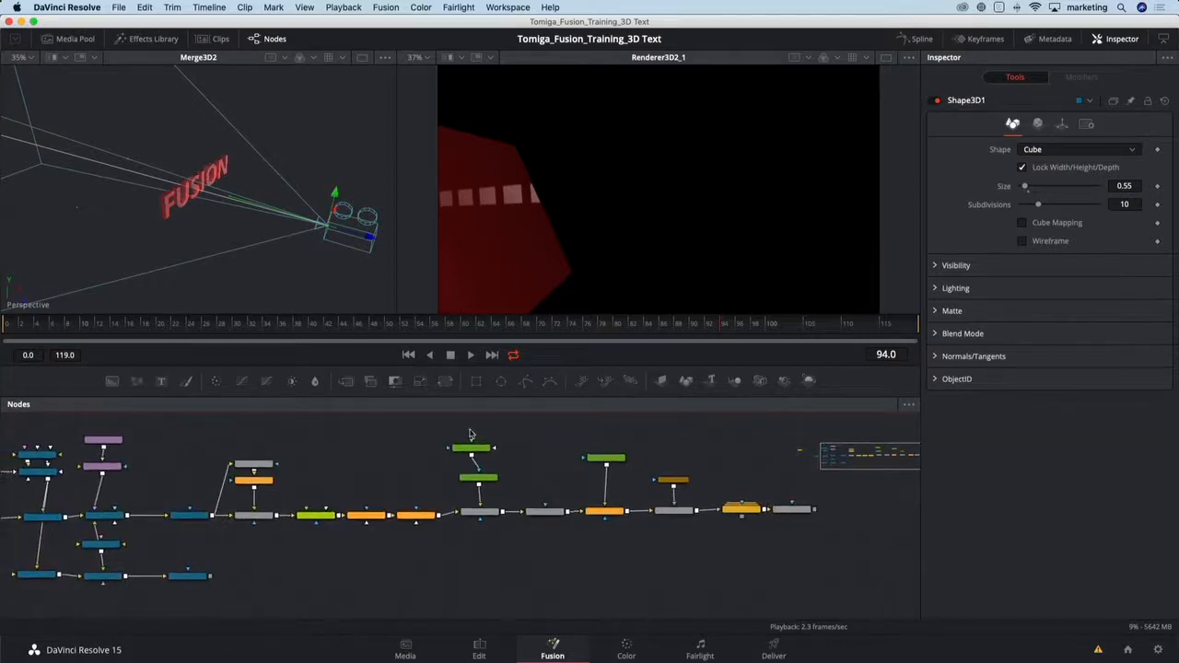
{"action": "left_click_drag", "start_coordinate": [470, 434], "coordinate": [803, 551]}
{"action": "left_click_drag", "start_coordinate": [480, 516], "coordinate": [535, 521]}
Insert a Merge node after SoftGlow1 with Renderer3D2_1 as its foreground, and display Filter3 in the second viewer.
{"action": "left_click", "coordinate": [416, 518]}
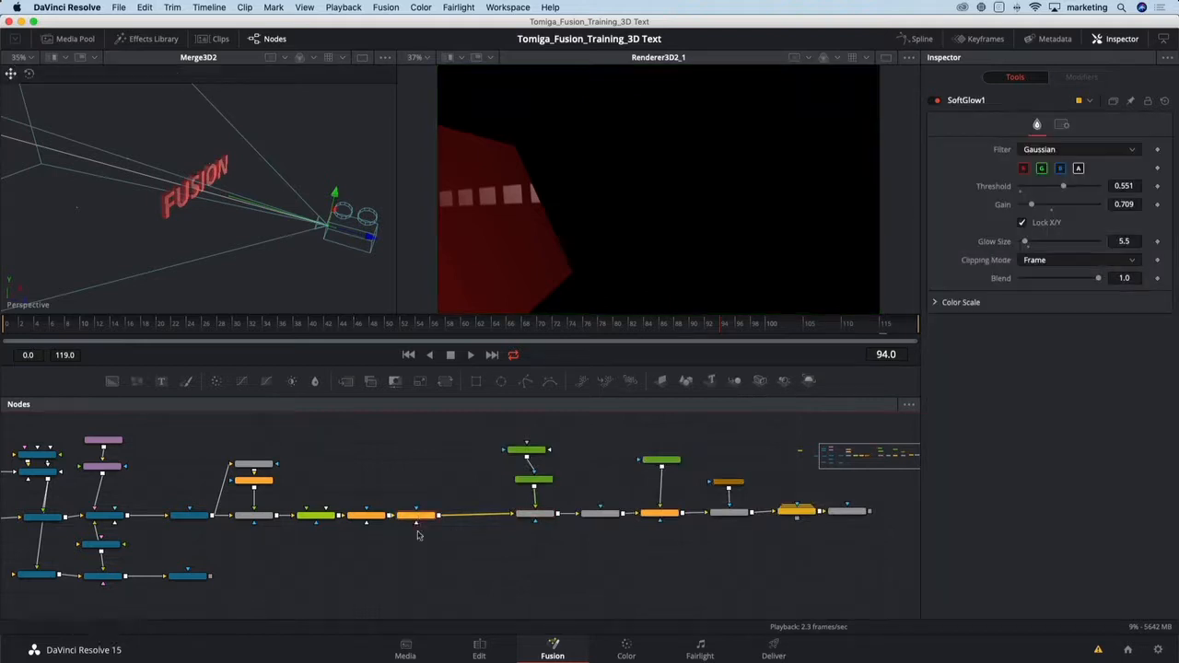
{"action": "left_click", "coordinate": [345, 381]}
{"action": "left_click_drag", "start_coordinate": [211, 580], "coordinate": [468, 518]}
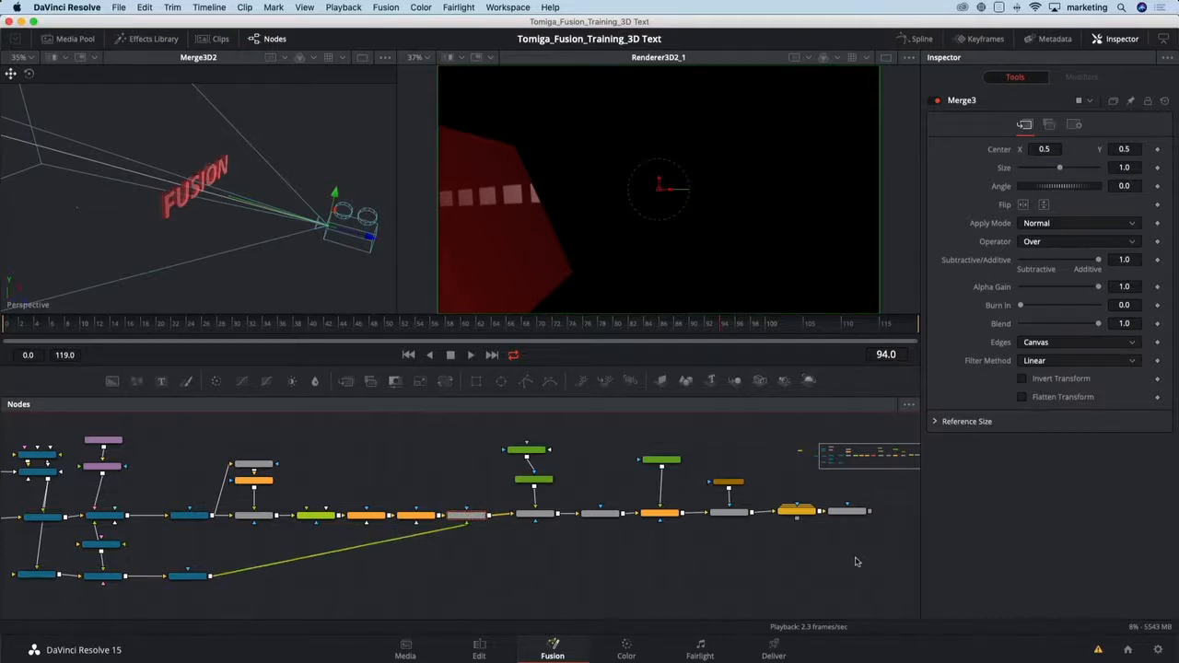
{"action": "left_click", "coordinate": [848, 512]}
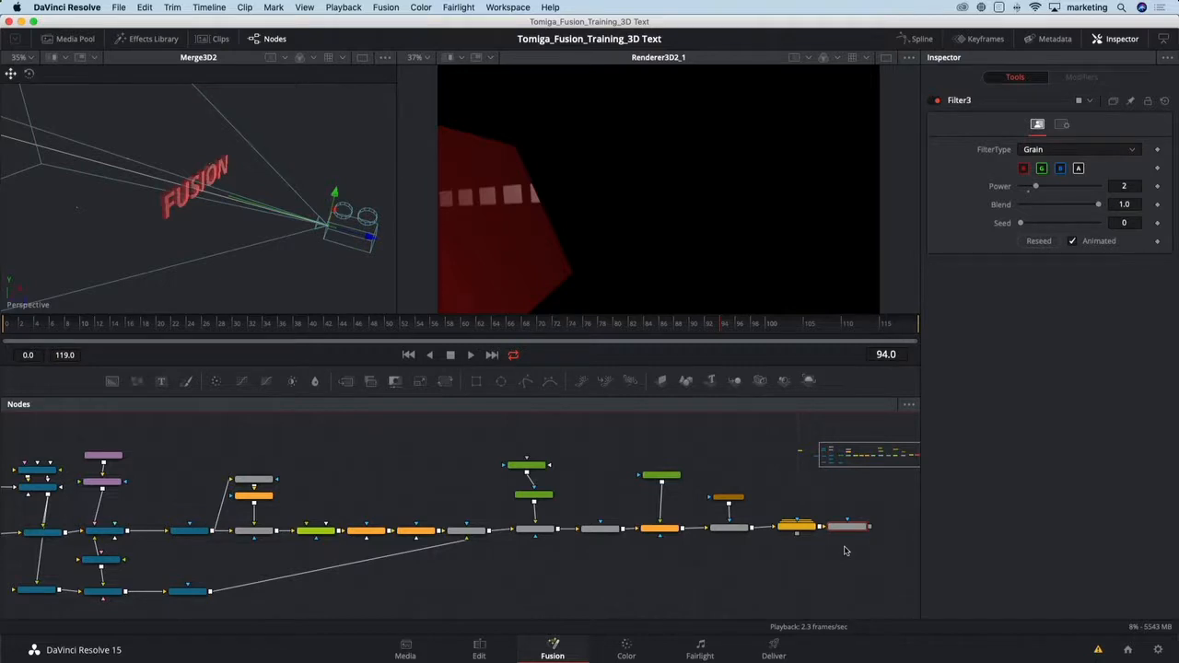
{"action": "key", "text": "2"}
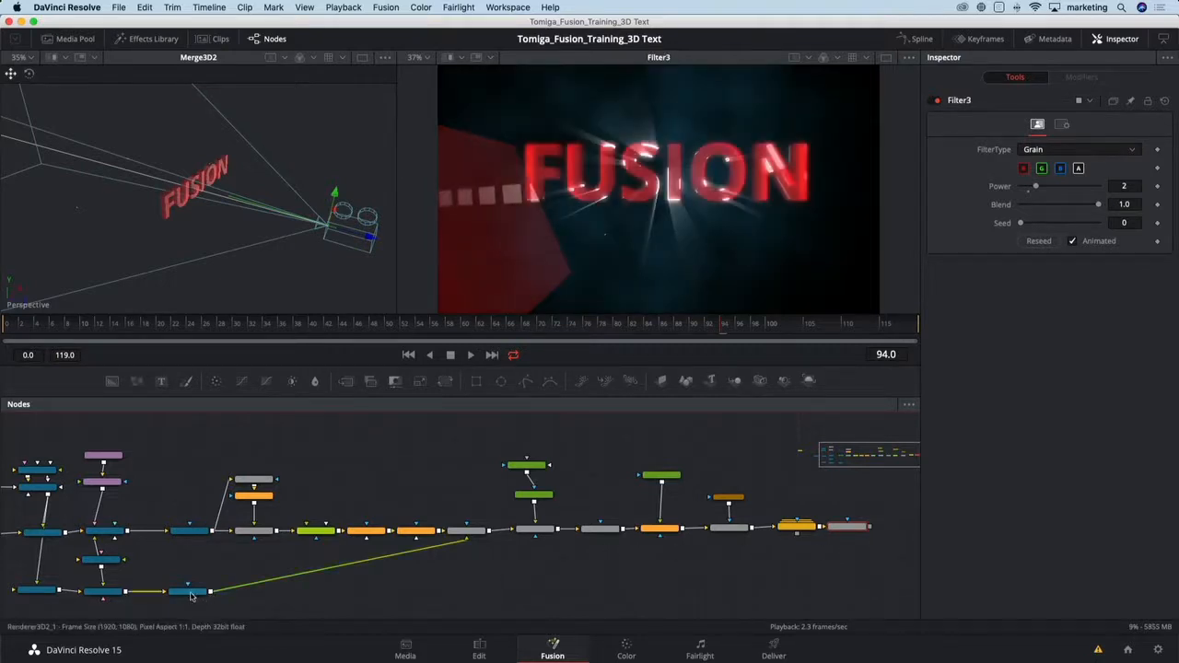
Add a Blur node after Renderer3D2_1 and set its Blur Size to about 86.6.
{"action": "scroll", "coordinate": [322, 586], "scroll_direction": "up", "scroll_amount": 2}
{"action": "scroll", "coordinate": [321, 587], "scroll_direction": "left", "scroll_amount": 5}
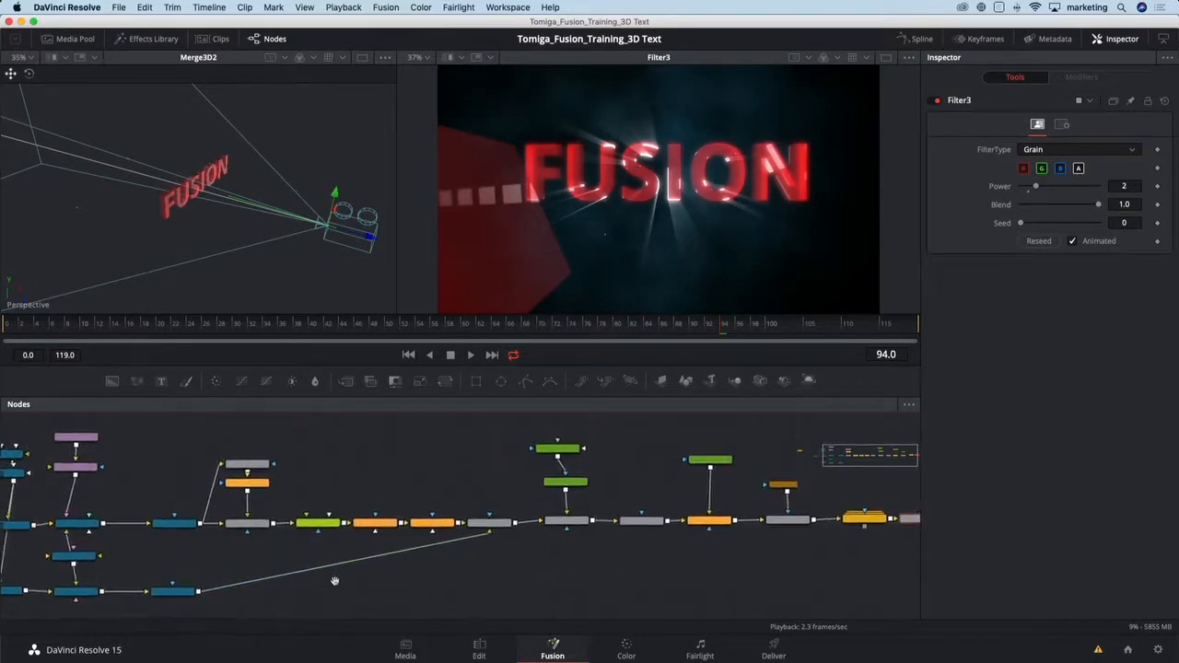
{"action": "scroll", "coordinate": [221, 574], "scroll_direction": "up", "scroll_amount": 1}
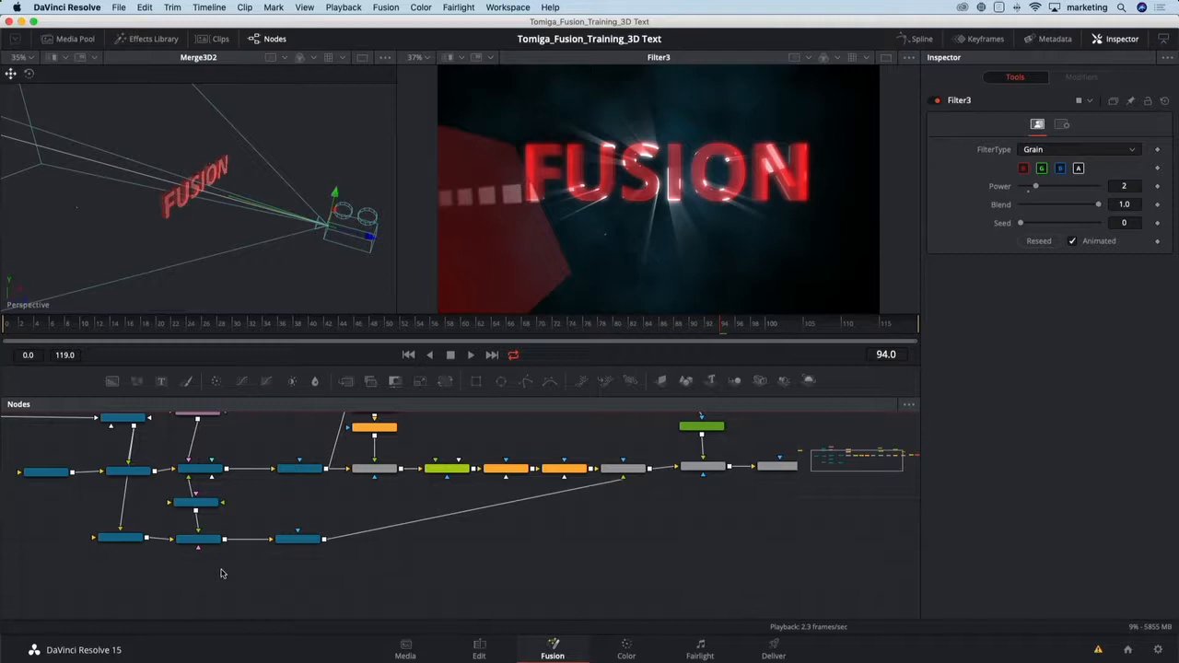
{"action": "left_click", "coordinate": [310, 544]}
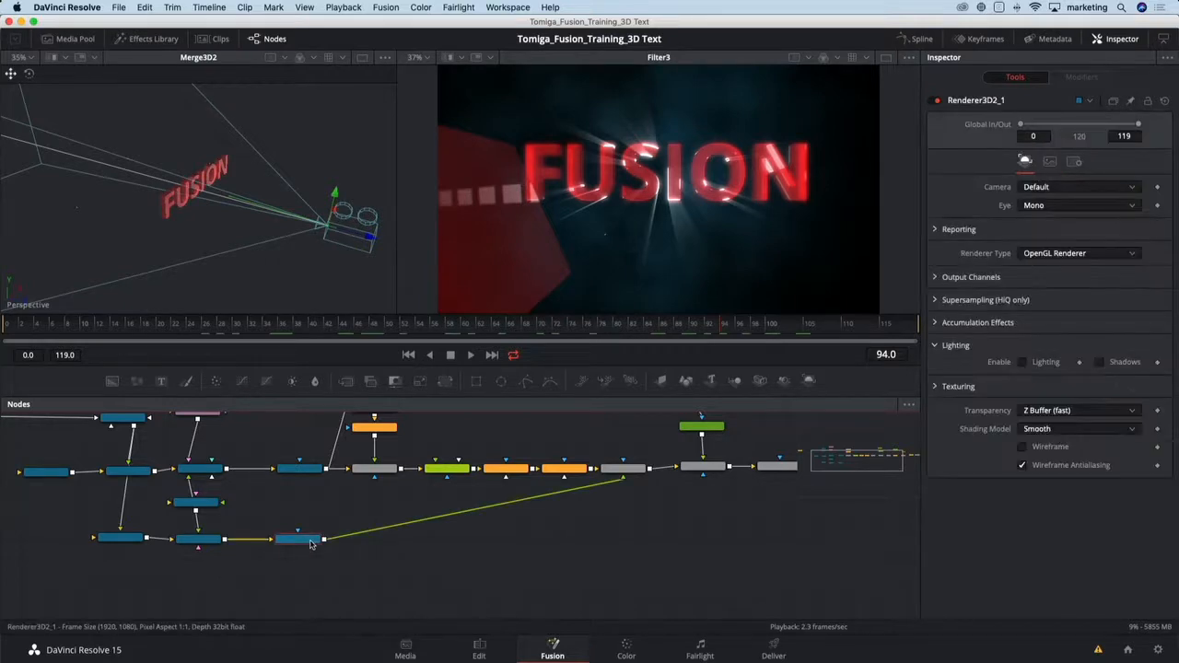
{"action": "key", "text": "shift+space"}
{"action": "type", "text": "blur"}
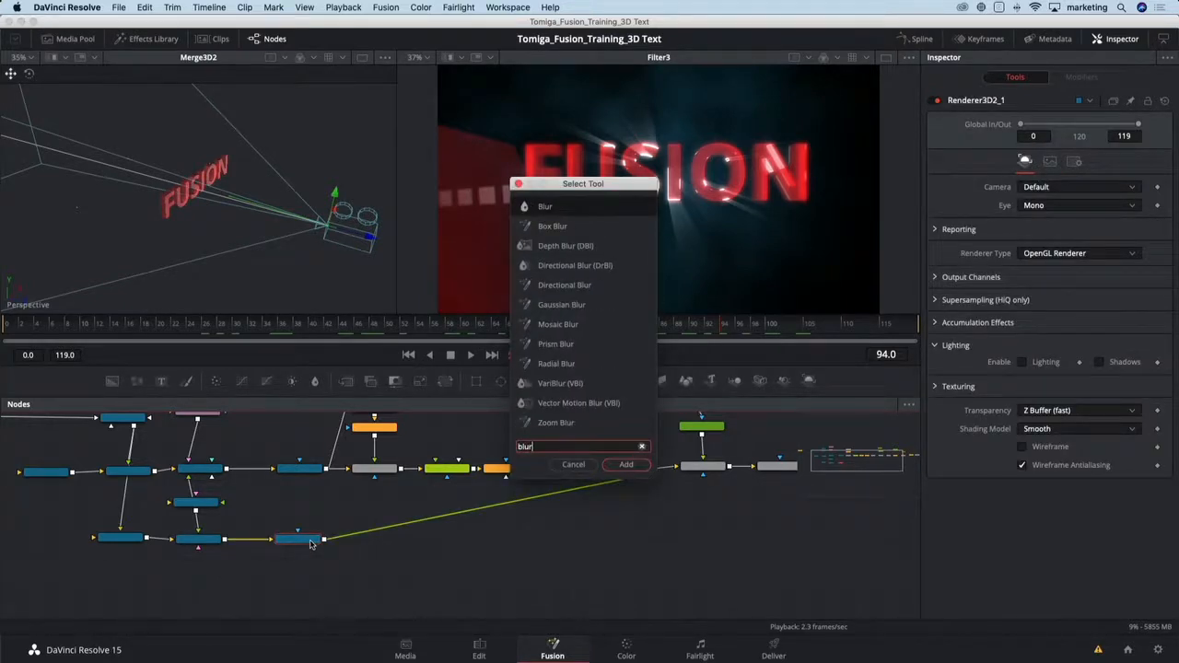
{"action": "key", "text": "Return"}
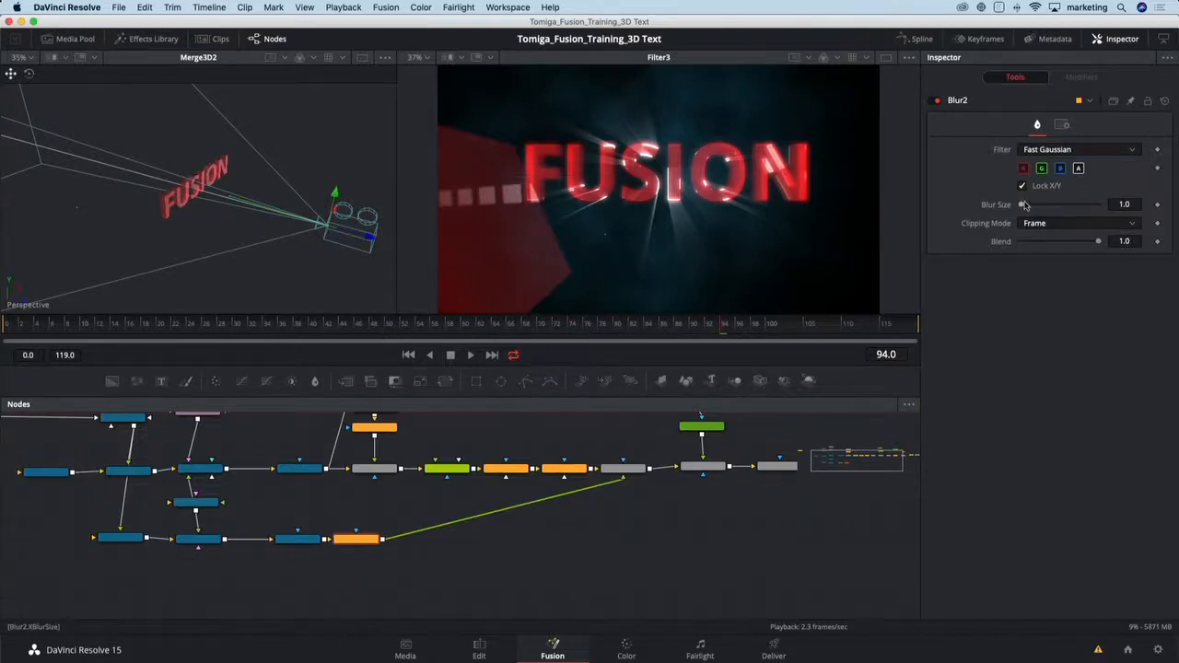
{"action": "left_click_drag", "start_coordinate": [1022, 205], "coordinate": [1088, 211]}
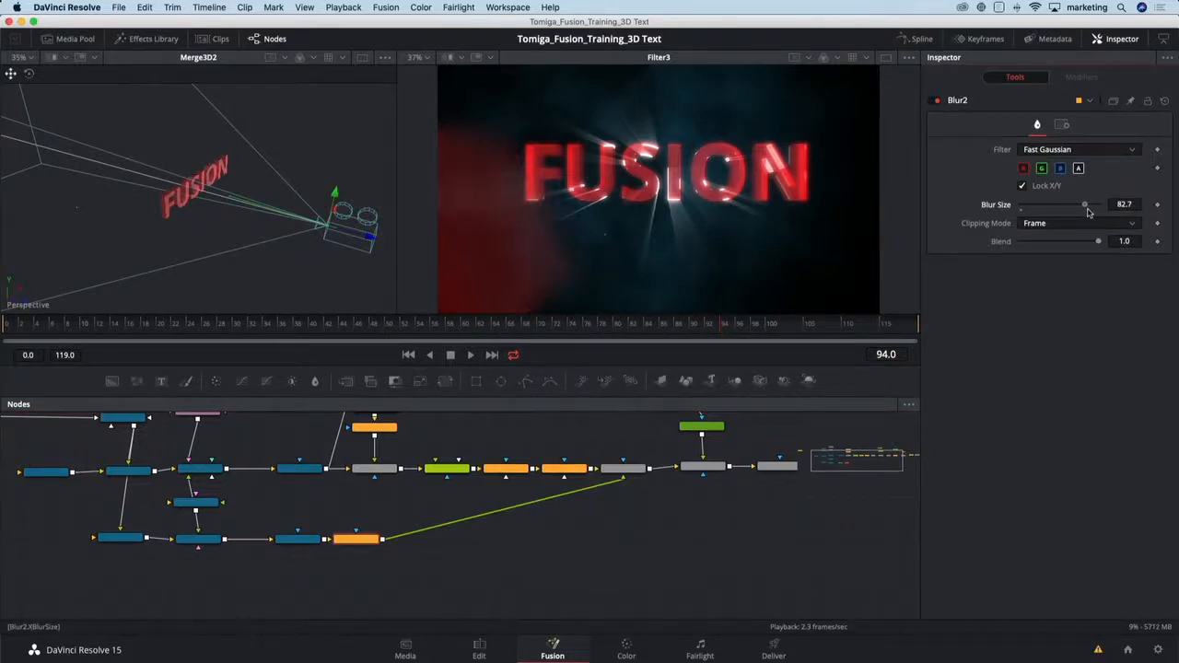
Lower the Alpha Gain of Merge3, which overlays the blurred cube on the title.
{"action": "left_click", "coordinate": [623, 468]}
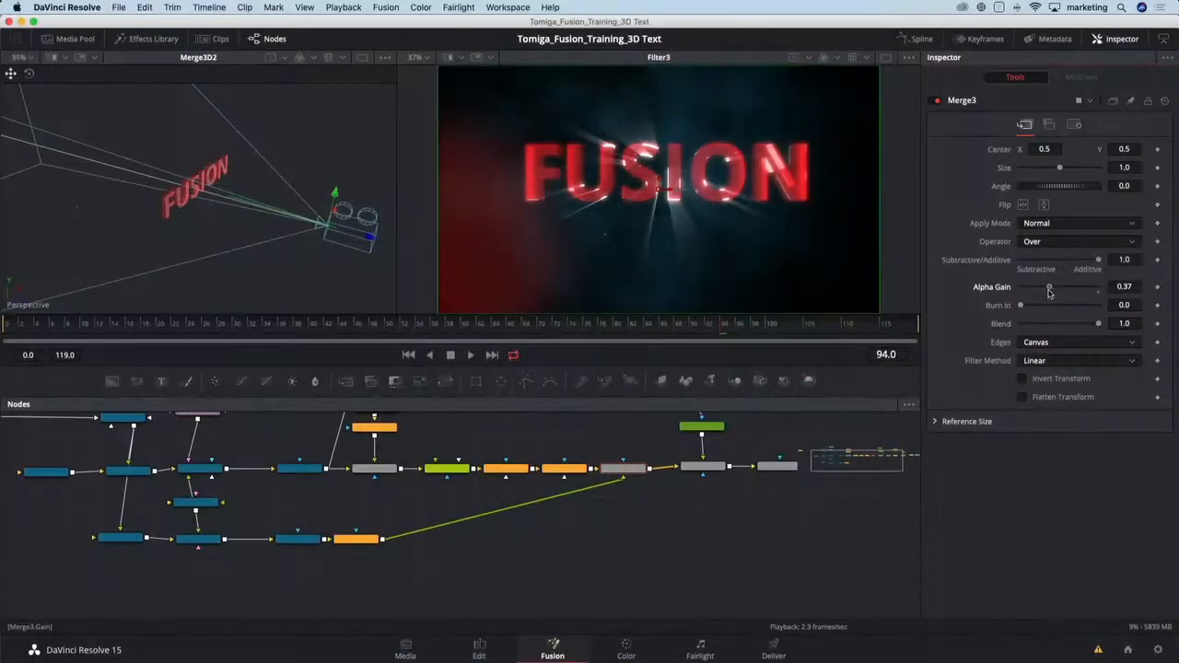
{"action": "left_click_drag", "start_coordinate": [1049, 290], "coordinate": [1018, 291]}
Add a Brightness/Contrast node after Blur2 and raise its Gain to about 1.7.
{"action": "left_click", "coordinate": [359, 541]}
{"action": "key", "text": "shift+space"}
{"action": "type", "text": "bc"}
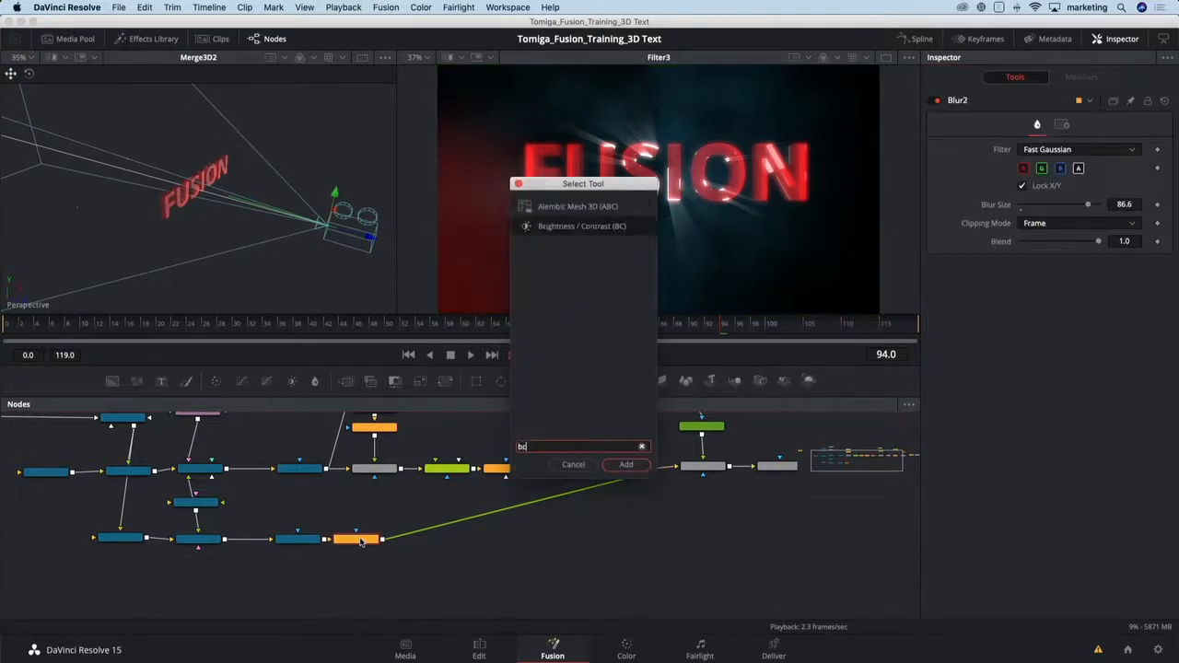
{"action": "key", "text": "Return"}
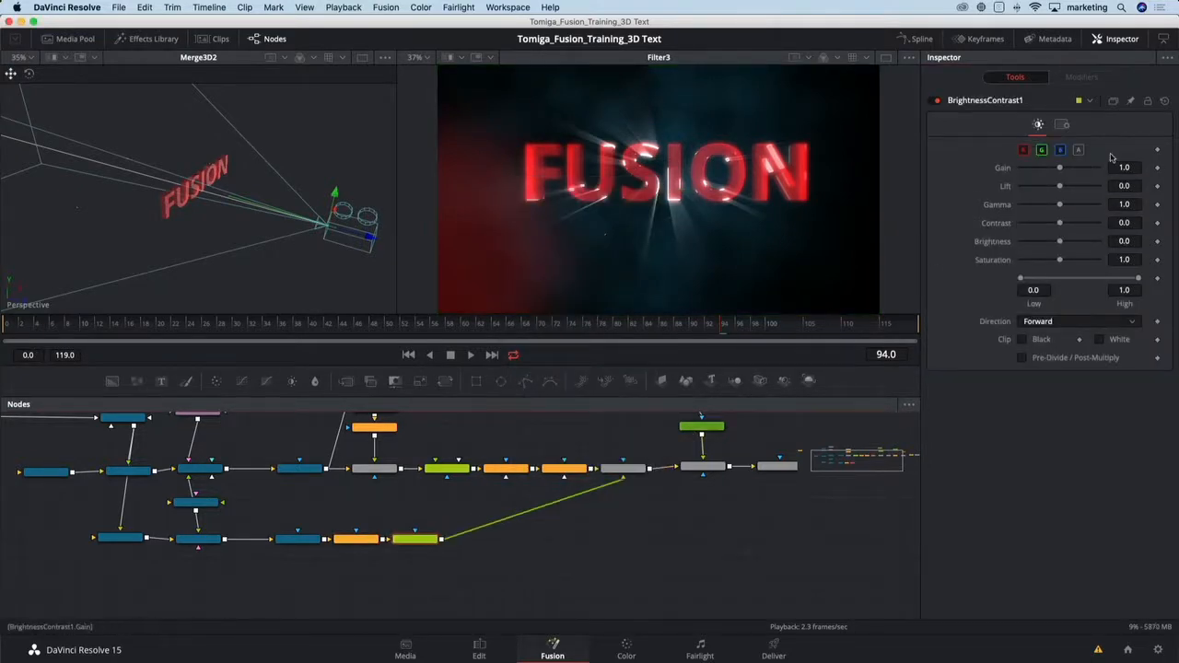
{"action": "left_click_drag", "start_coordinate": [1060, 170], "coordinate": [1066, 172]}
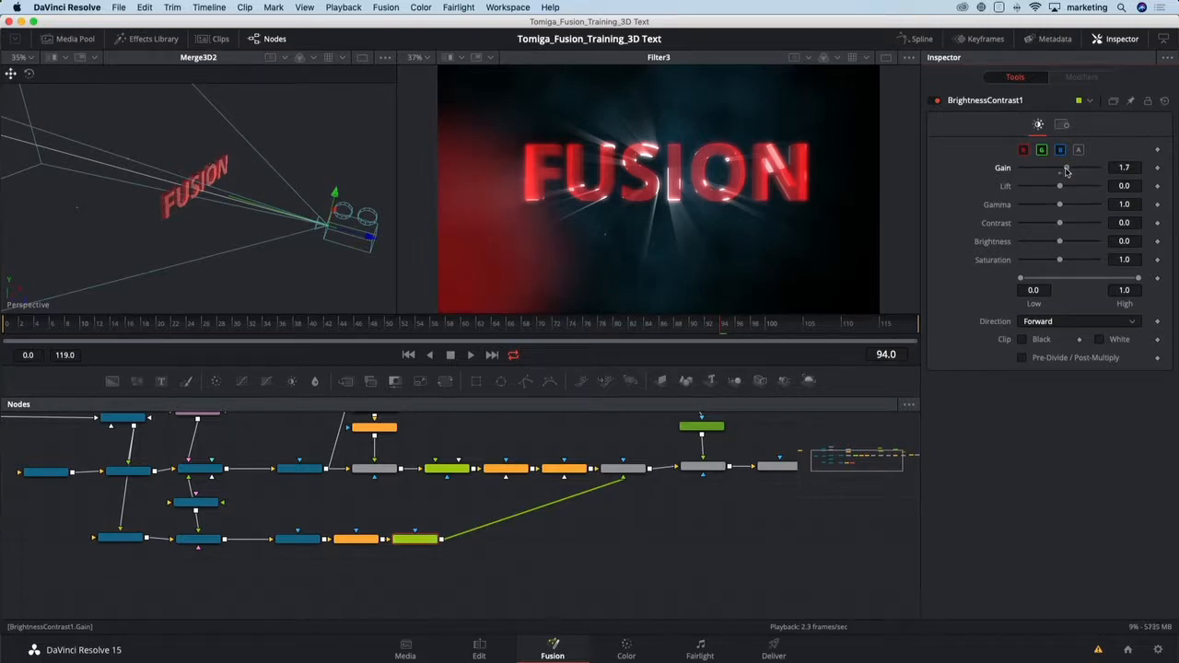
Set the Blur Size of Blur2, which softens the foreground cube, to 200.
{"action": "left_click", "coordinate": [356, 538]}
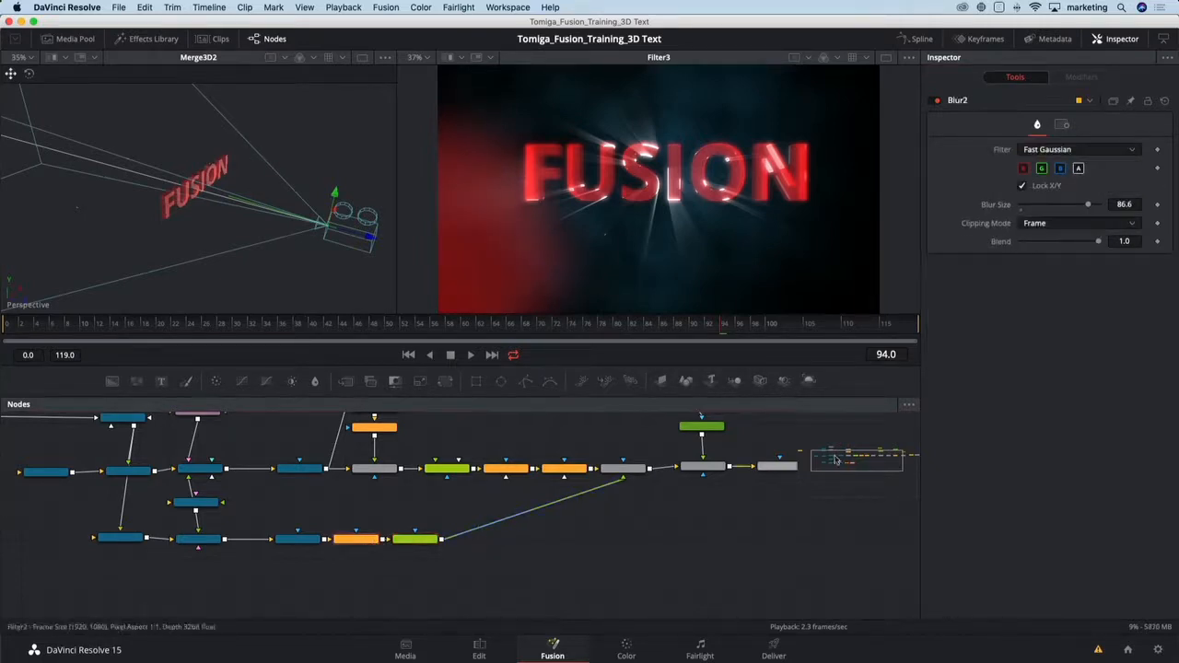
{"action": "left_click", "coordinate": [1119, 206]}
{"action": "type", "text": "20"}
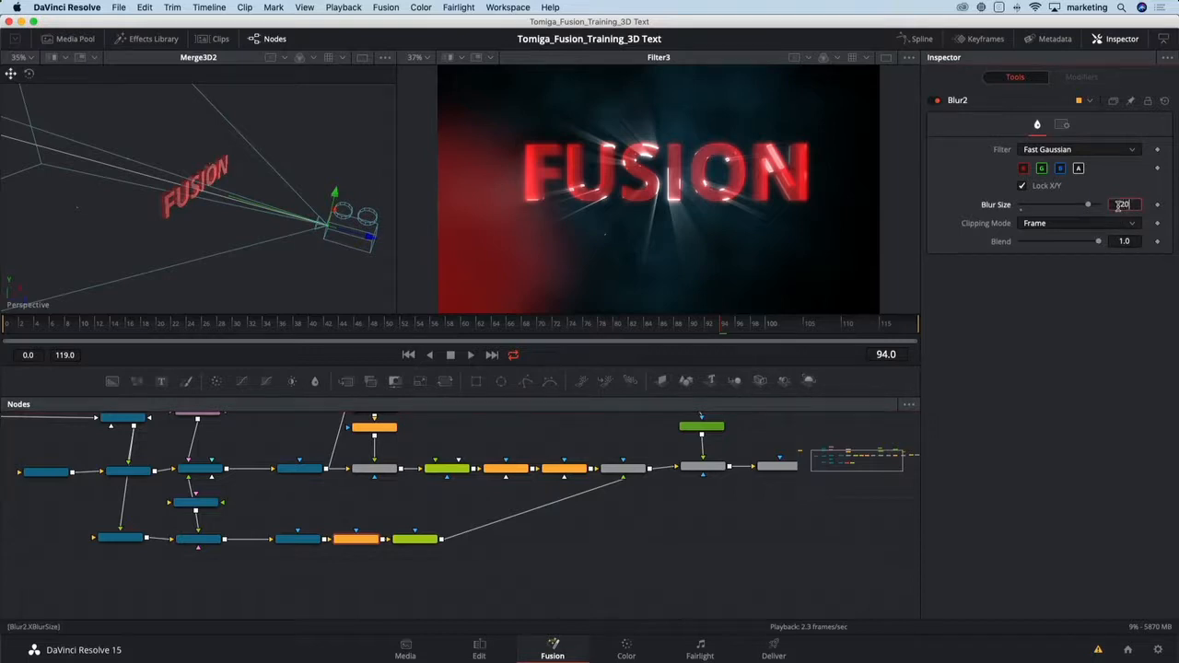
{"action": "type", "text": "0"}
{"action": "key", "text": "Tab"}
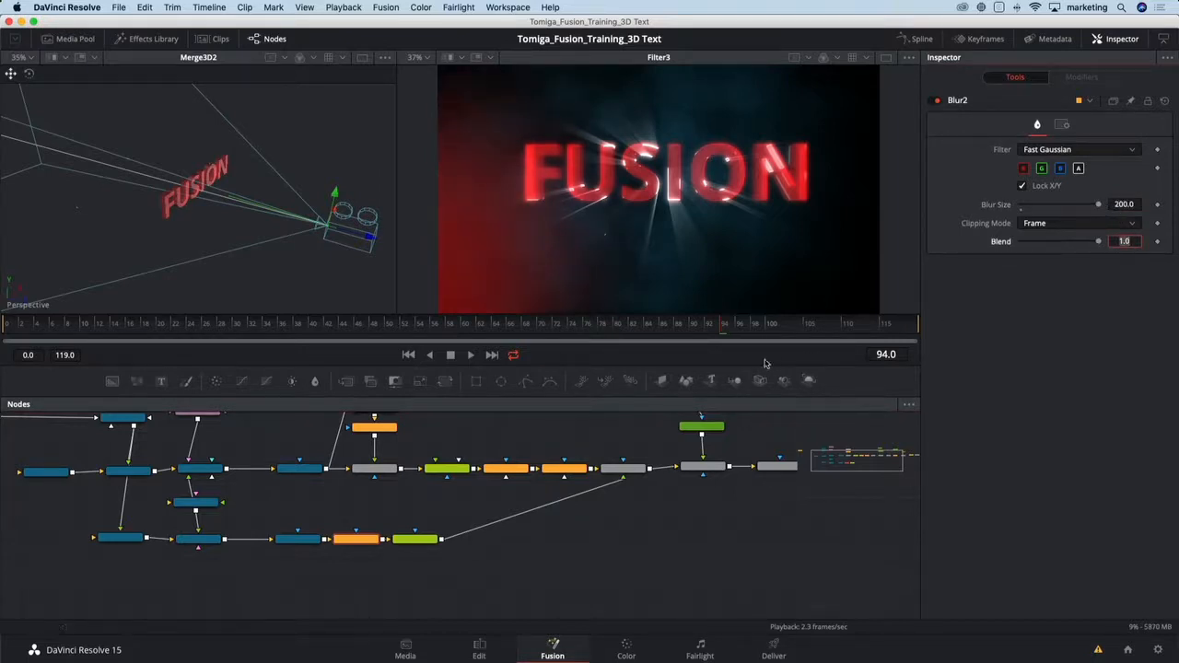
Lower the Blend of Merge3 to about 0.685 and scrub through the animation to check the composite.
{"action": "left_click", "coordinate": [622, 468]}
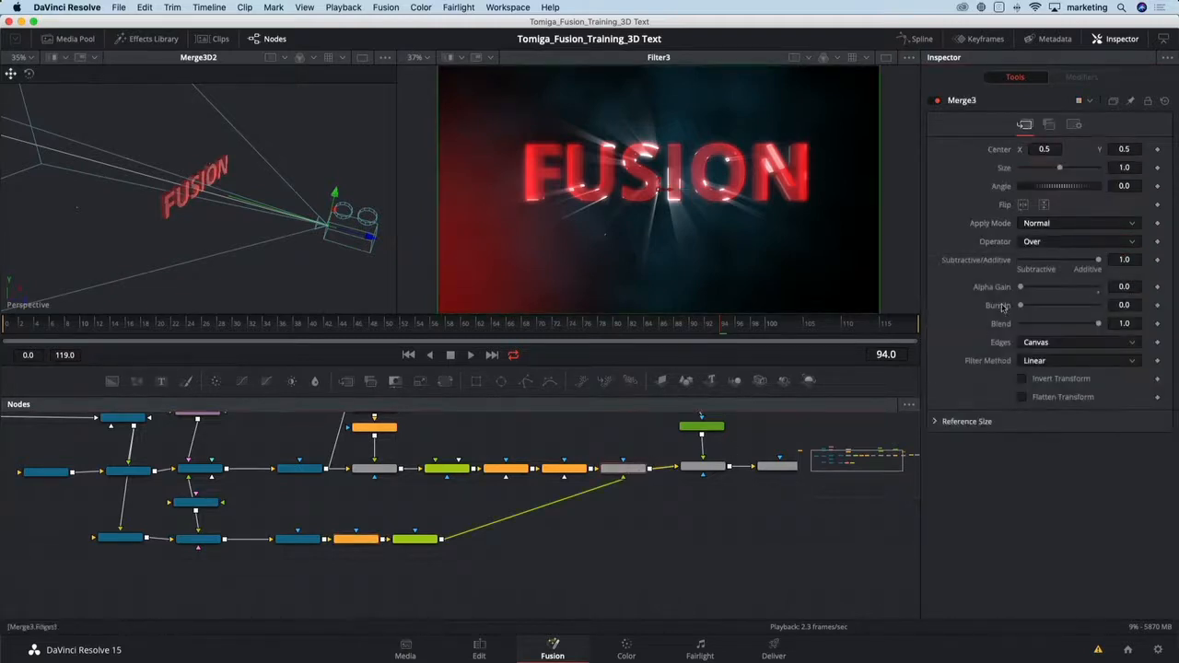
{"action": "left_click_drag", "start_coordinate": [1074, 325], "coordinate": [1067, 326]}
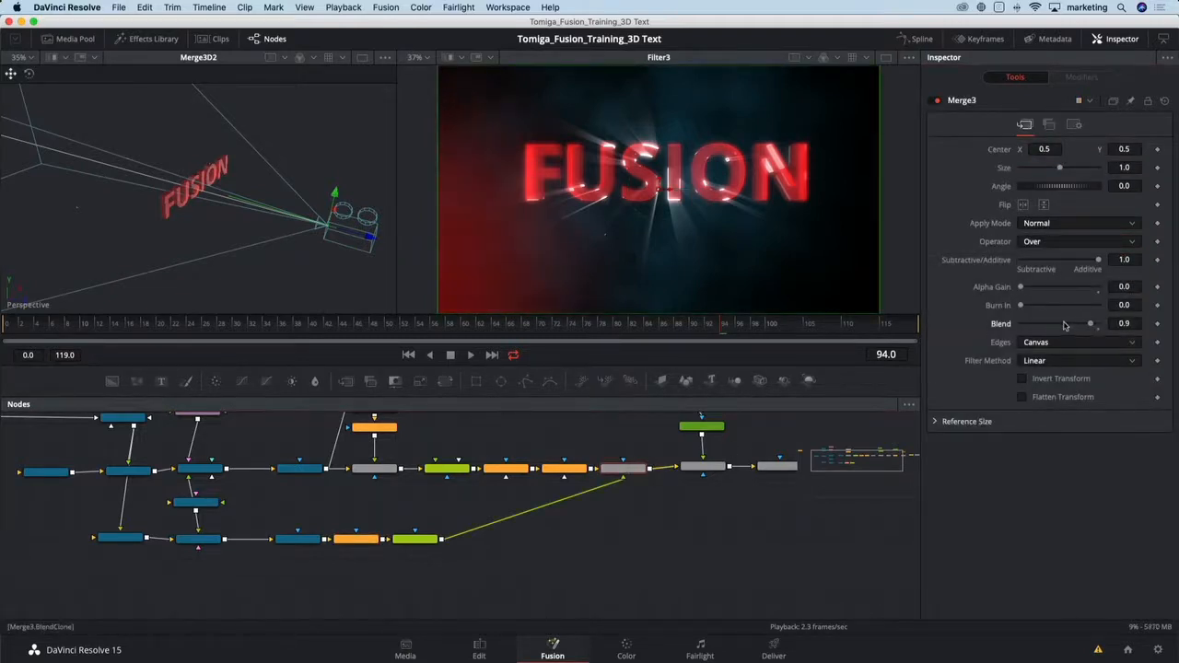
{"action": "left_click_drag", "start_coordinate": [1090, 326], "coordinate": [1074, 326]}
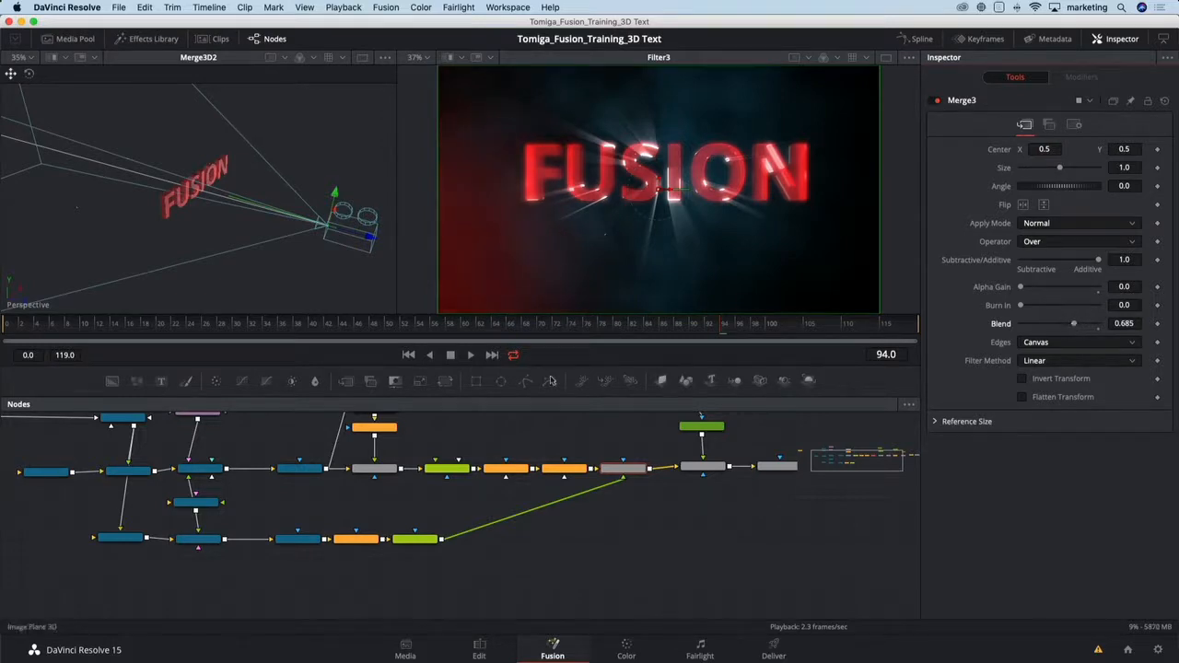
{"action": "left_click", "coordinate": [64, 328]}
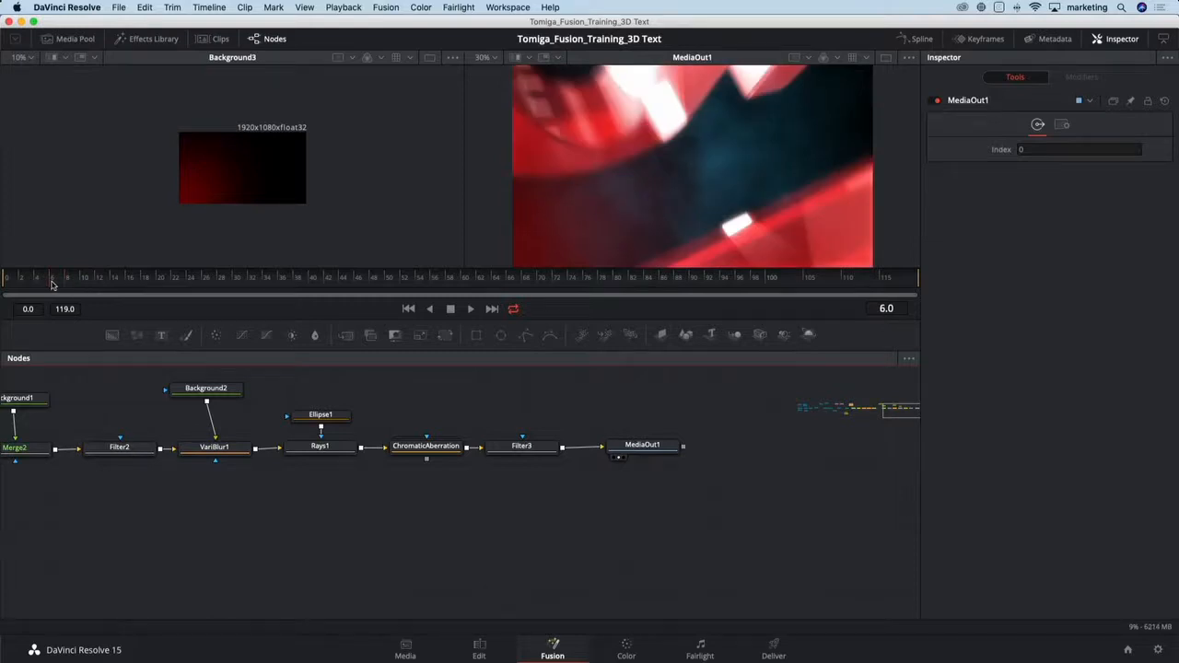
{"action": "left_click_drag", "start_coordinate": [74, 286], "coordinate": [130, 284]}
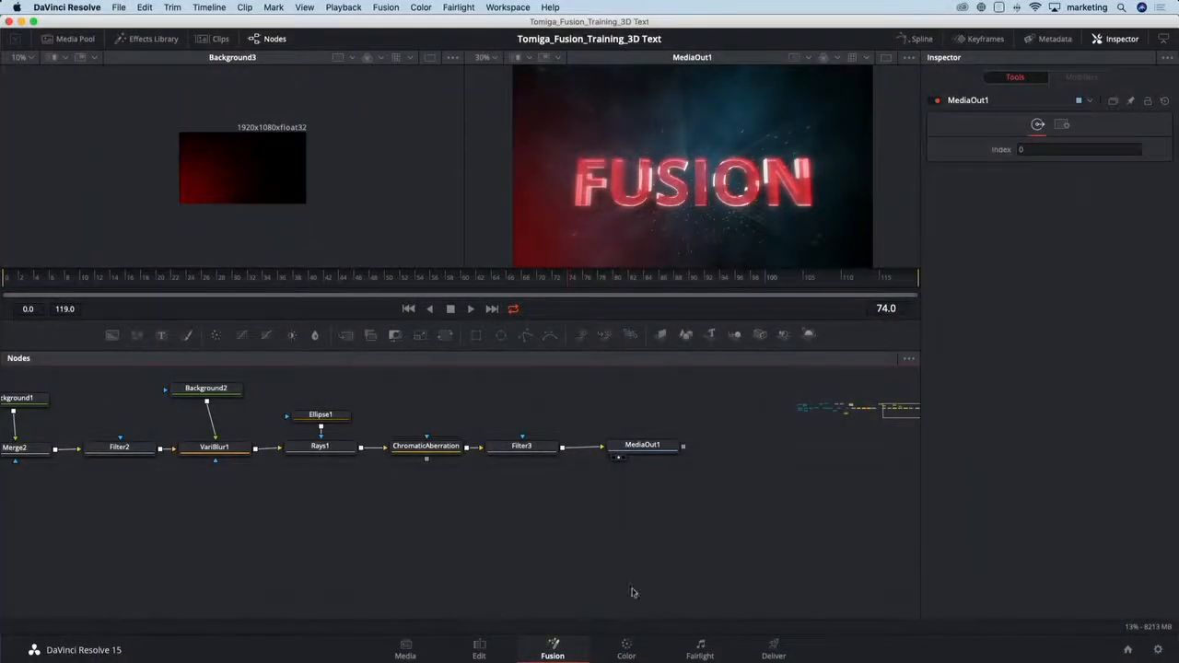
Switch to the Color page, hide the gallery, and select and enable all four nodes of the clip's grade.
{"action": "left_click", "coordinate": [627, 649]}
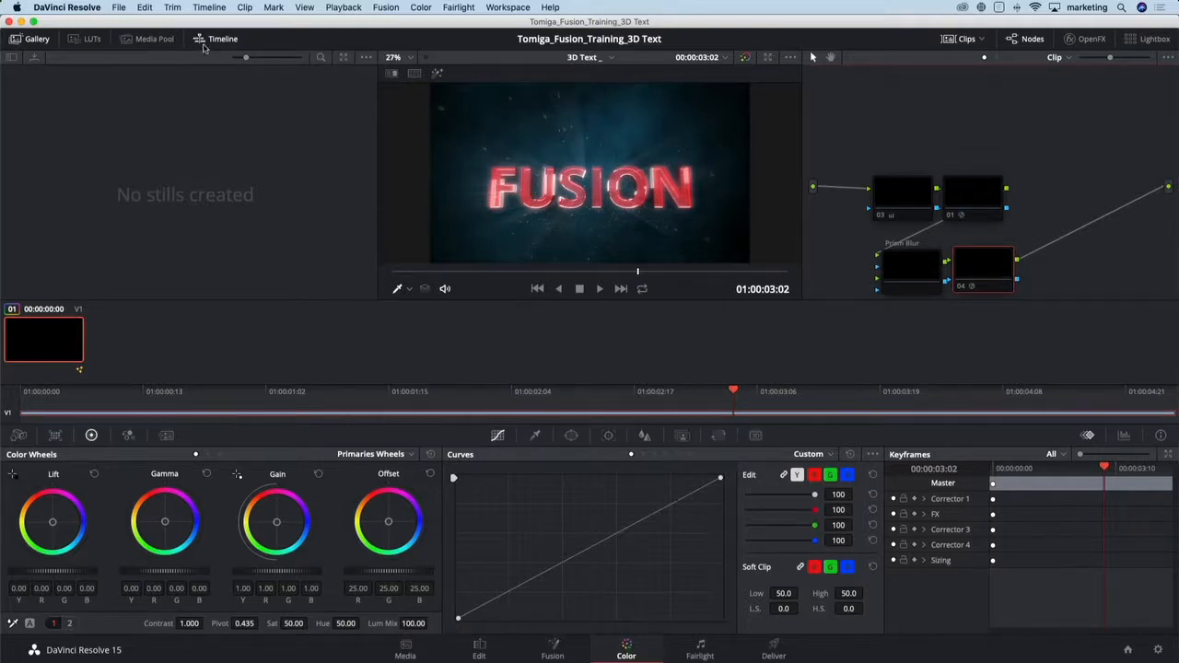
{"action": "left_click", "coordinate": [35, 42]}
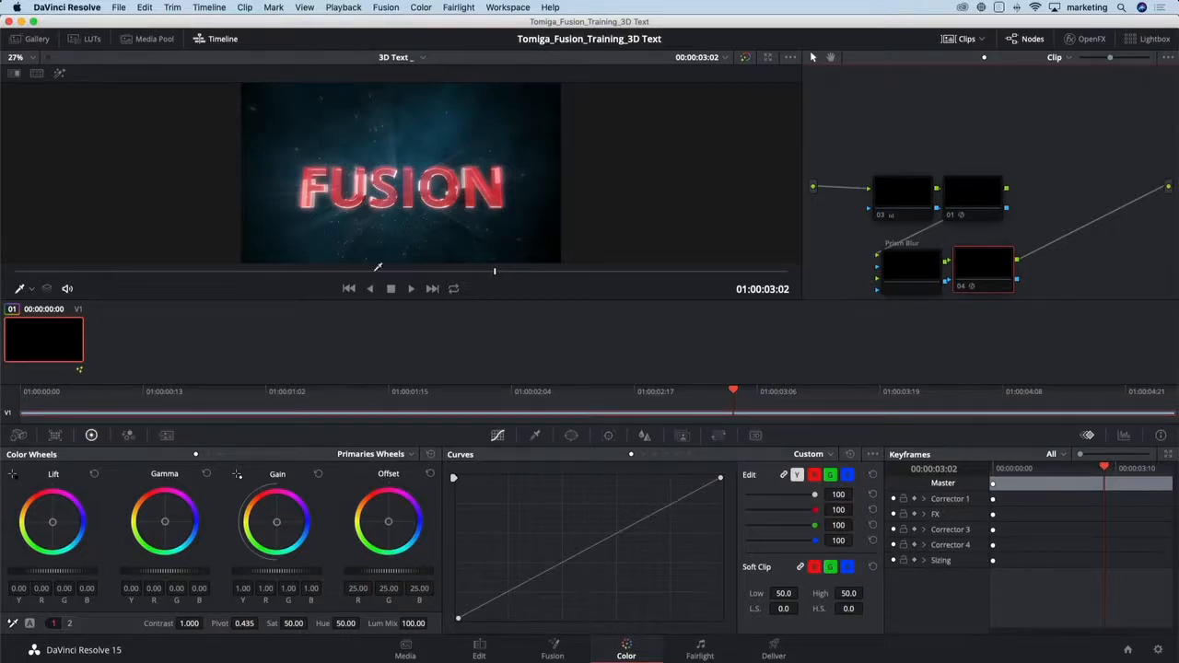
{"action": "scroll", "coordinate": [903, 152], "scroll_direction": "down", "scroll_amount": 3}
{"action": "left_click_drag", "start_coordinate": [872, 140], "coordinate": [978, 259]}
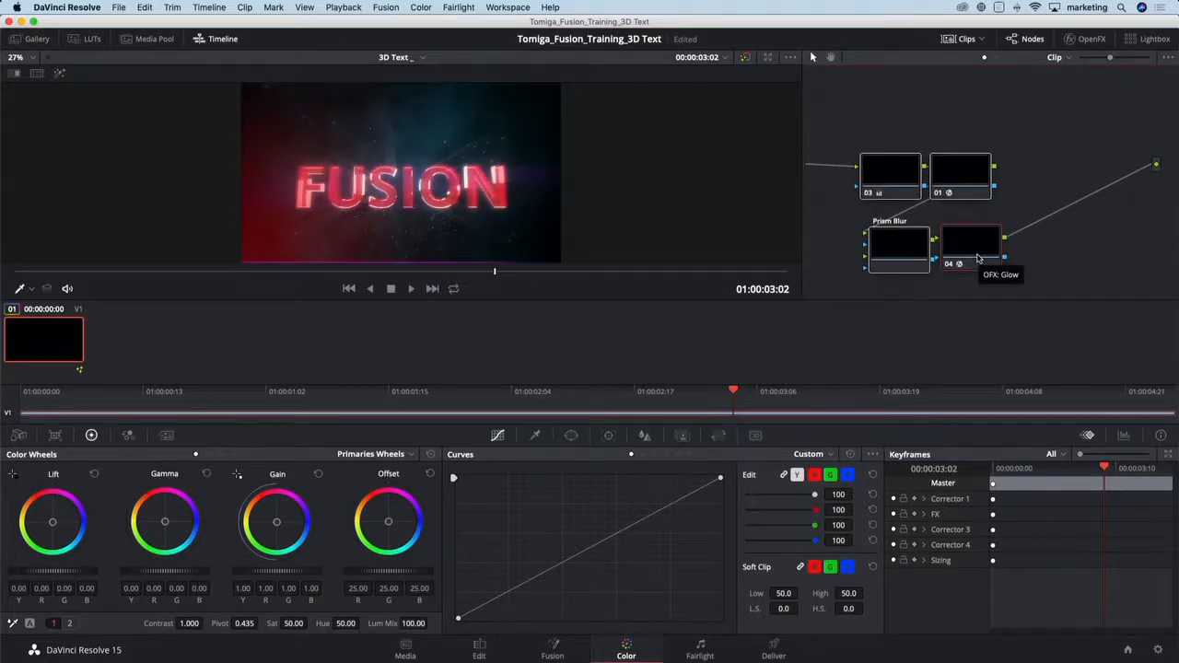
Review the colour-wheel values of node 03 and the OpenFX settings of node 01, the Prism Blur node and the Glow on node 04.
{"action": "left_click", "coordinate": [883, 174]}
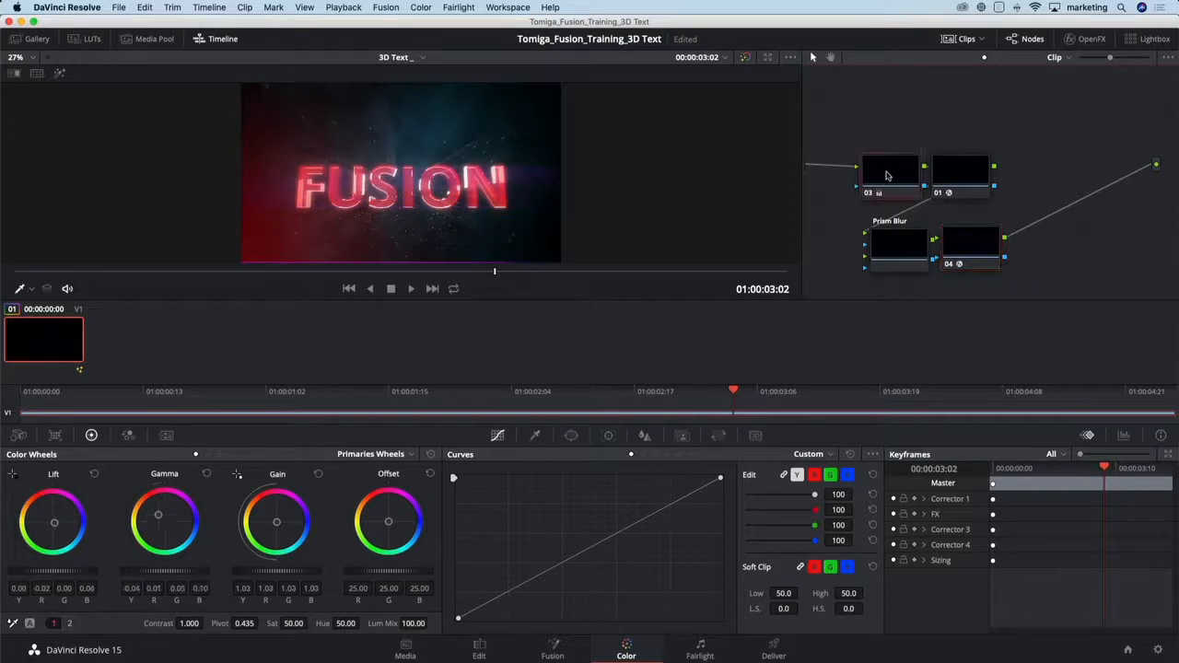
{"action": "left_click", "coordinate": [1087, 38]}
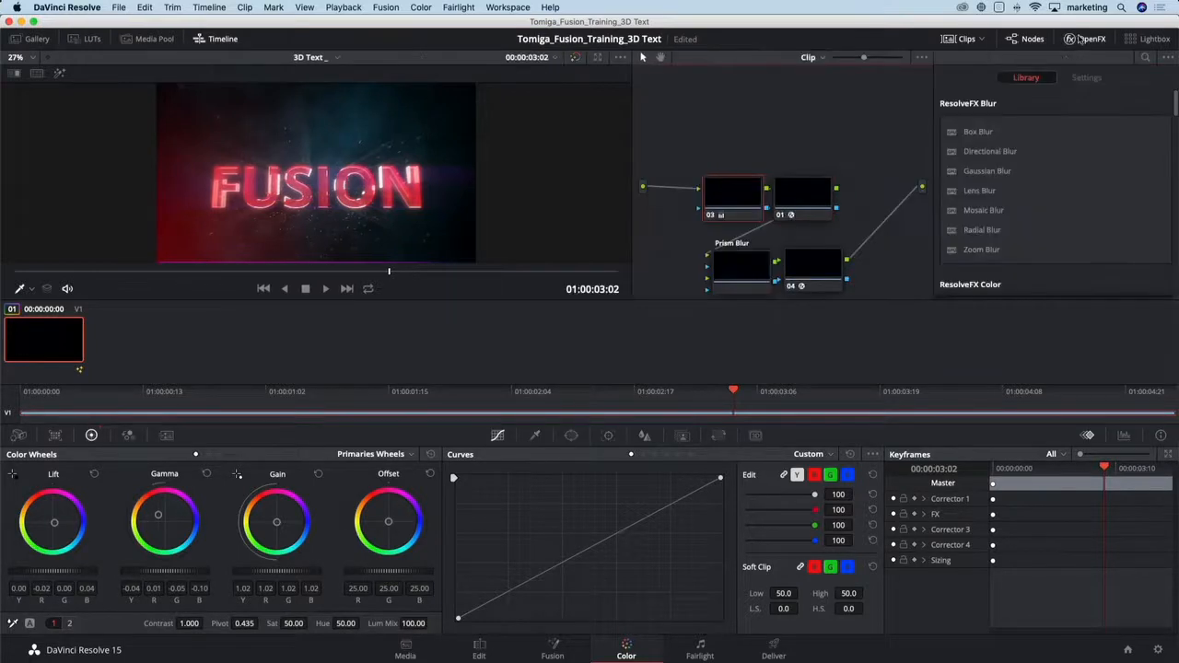
{"action": "left_click", "coordinate": [797, 191]}
{"action": "left_click", "coordinate": [745, 273]}
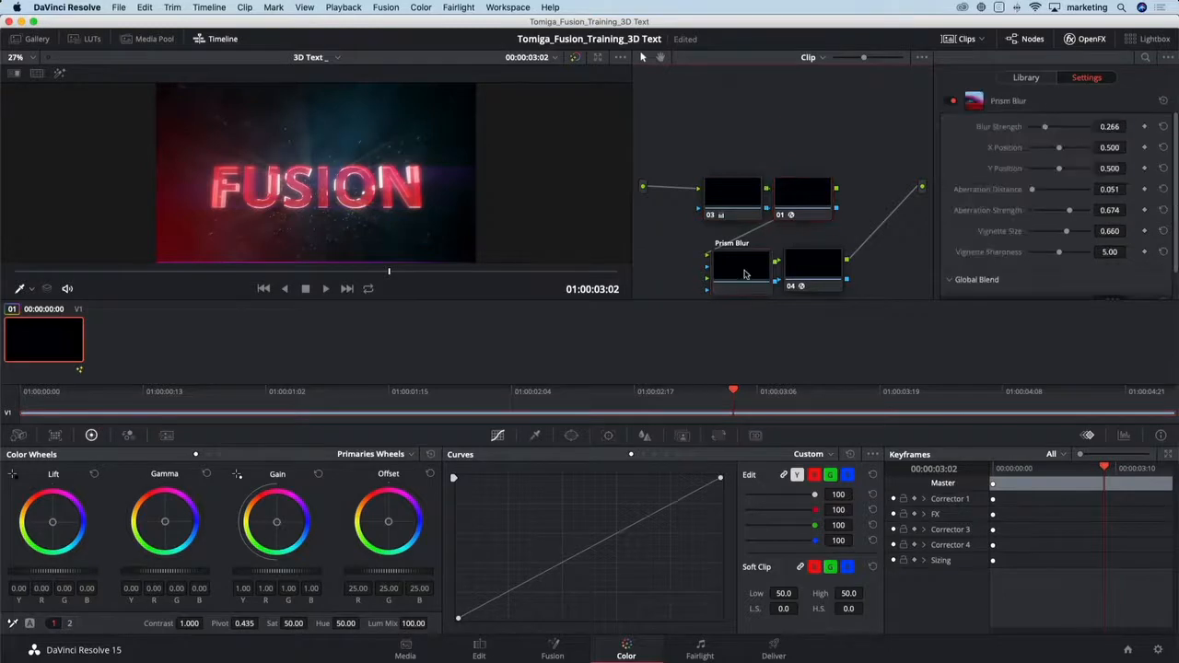
{"action": "left_click", "coordinate": [795, 273]}
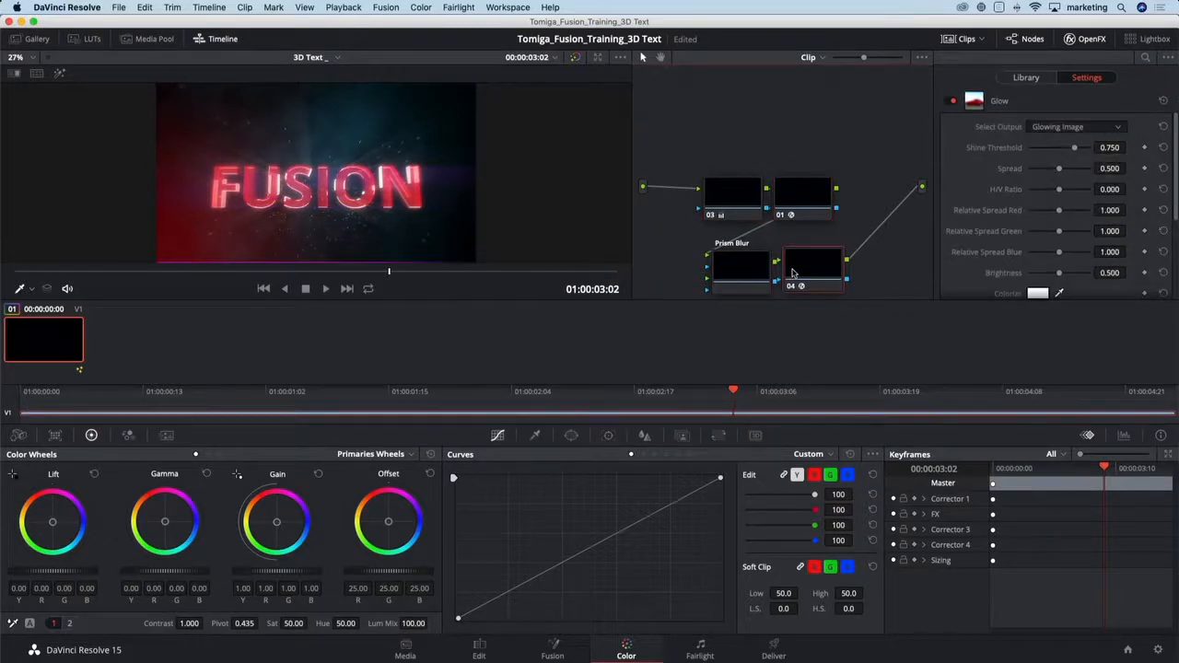